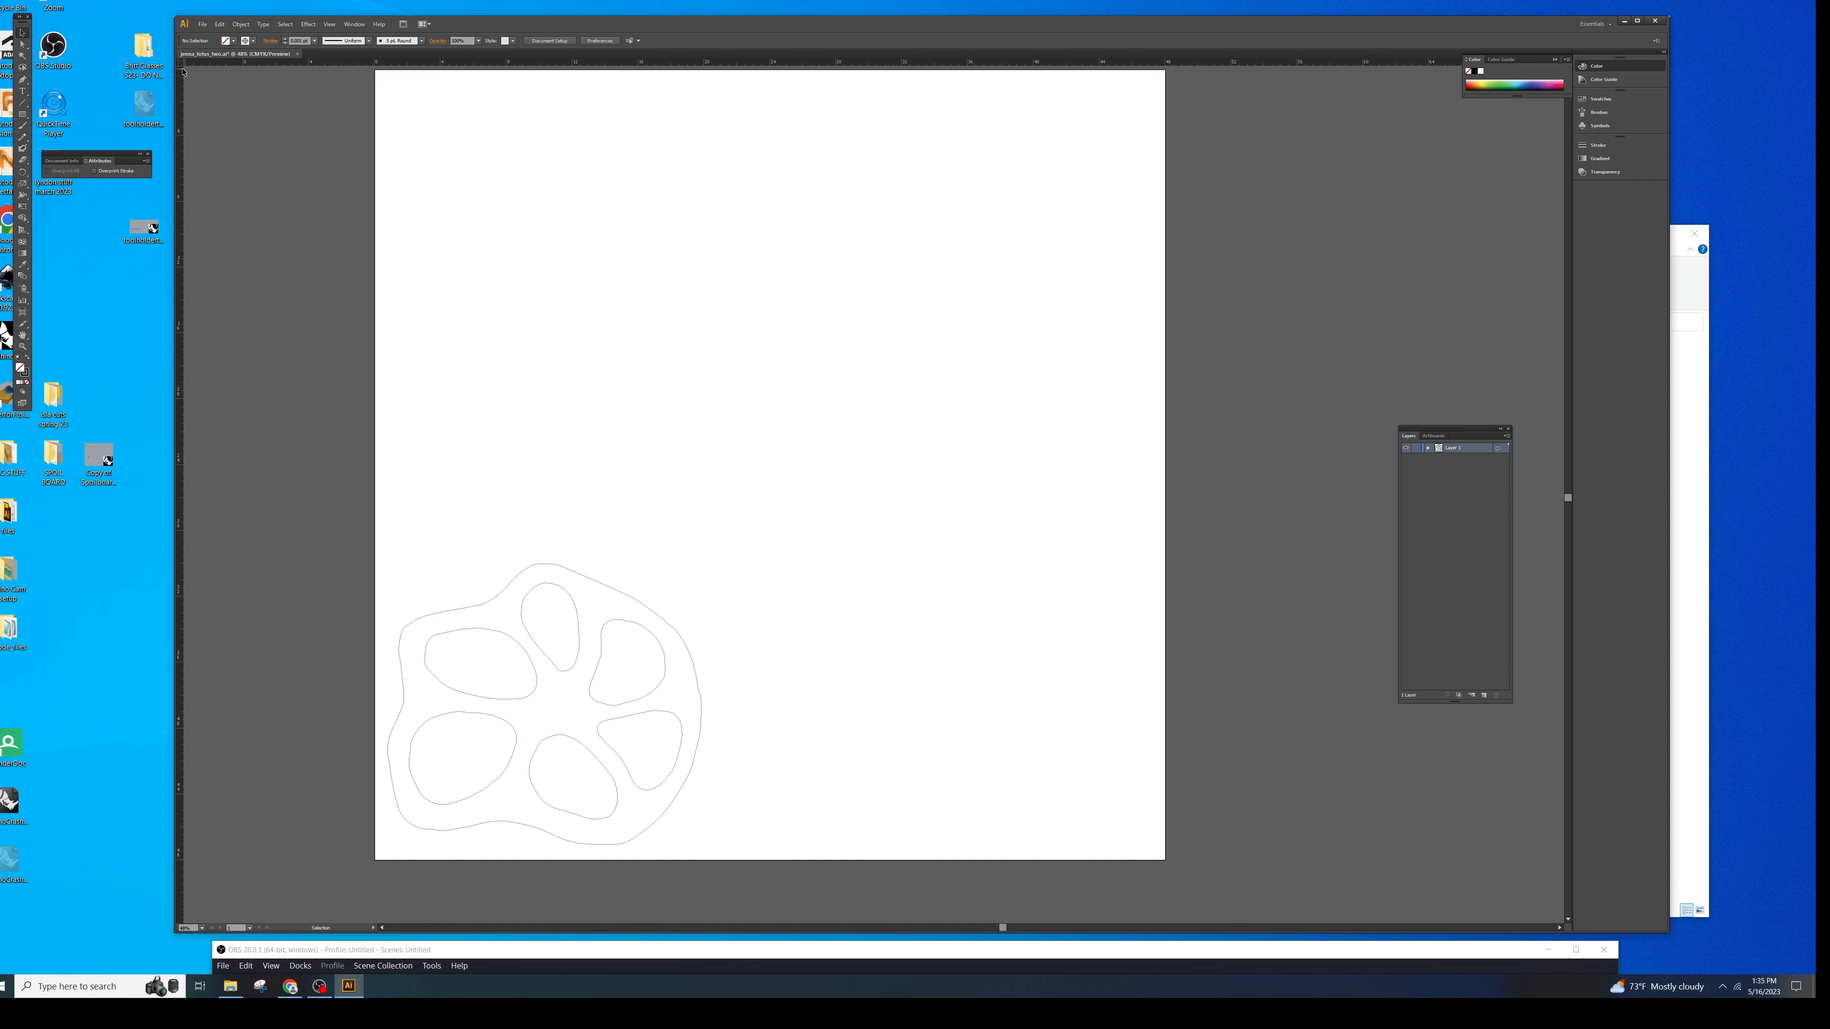
Step: Place a vertical guide on the artboard's left edge and draw a rectangle about 21 by 19 in around the lotus artwork
{"action": "left_click_drag", "start_coordinate": [334, 79], "coordinate": [375, 146]}
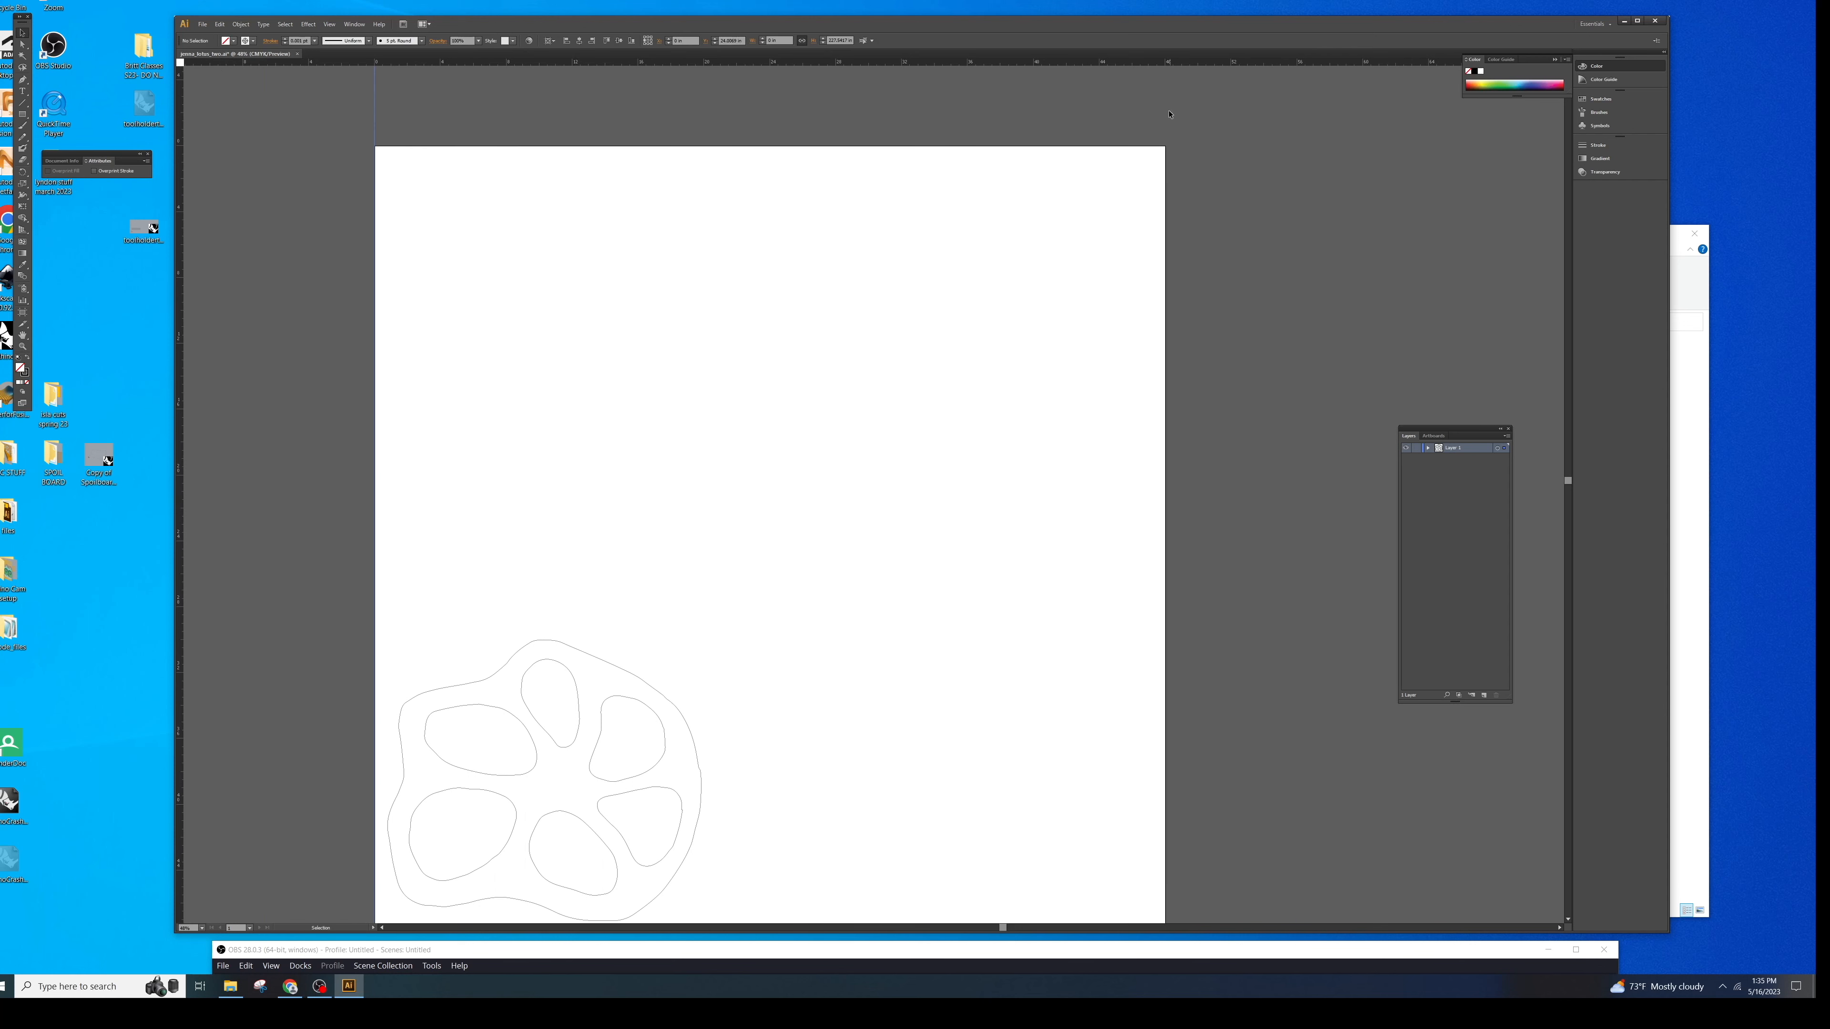
{"action": "scroll", "coordinate": [419, 634], "scroll_direction": "down", "scroll_amount": 1}
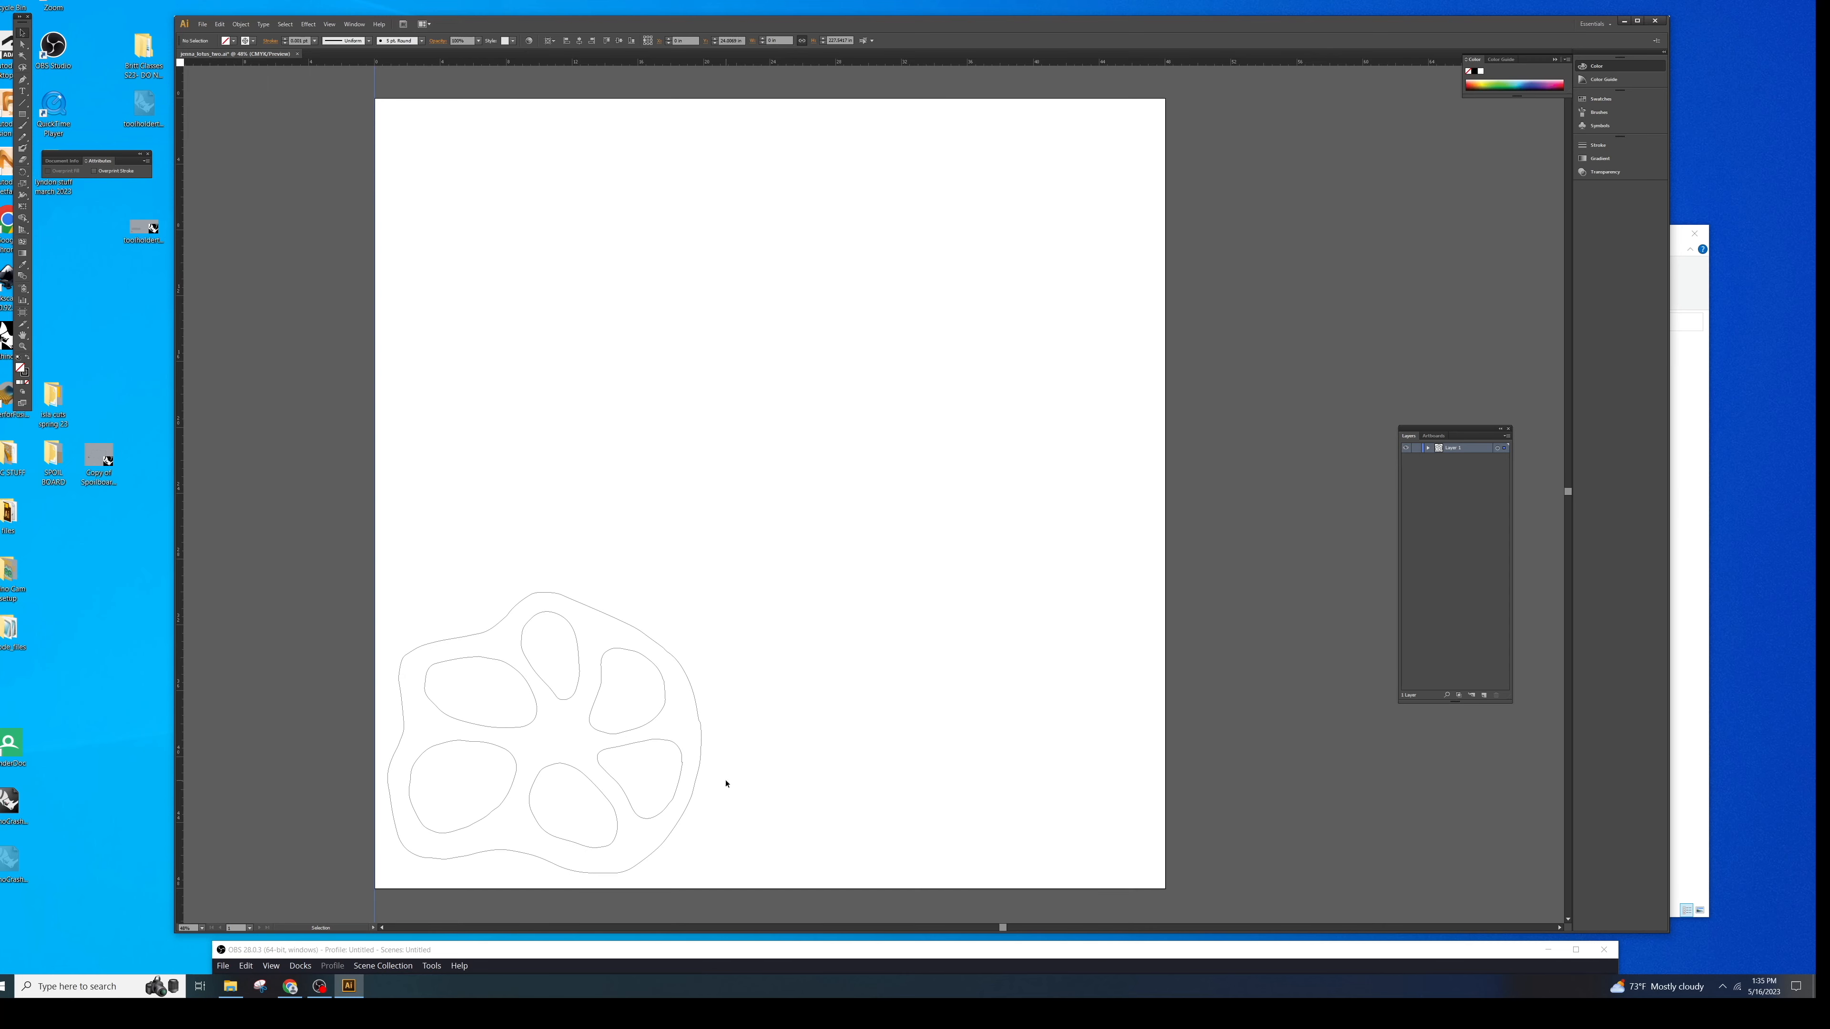
{"action": "left_click", "coordinate": [708, 623]}
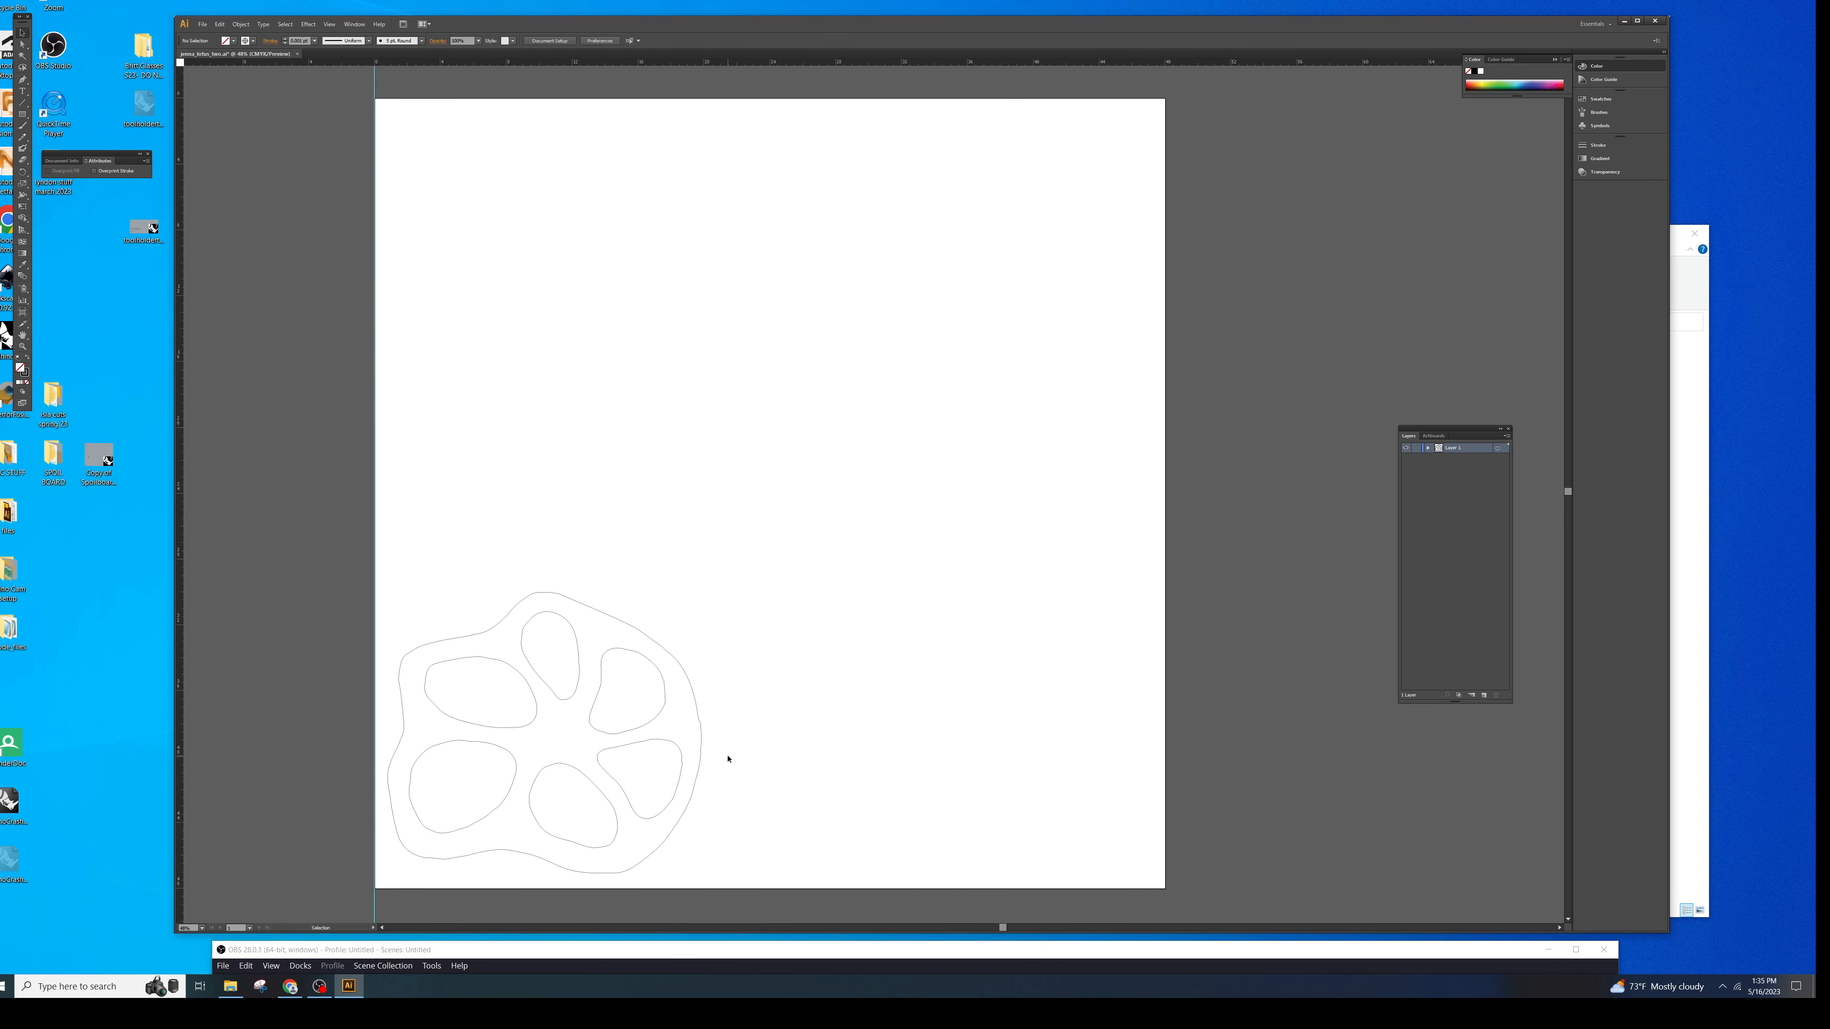
{"action": "left_click", "coordinate": [22, 114]}
{"action": "left_click_drag", "start_coordinate": [374, 574], "coordinate": [739, 890]}
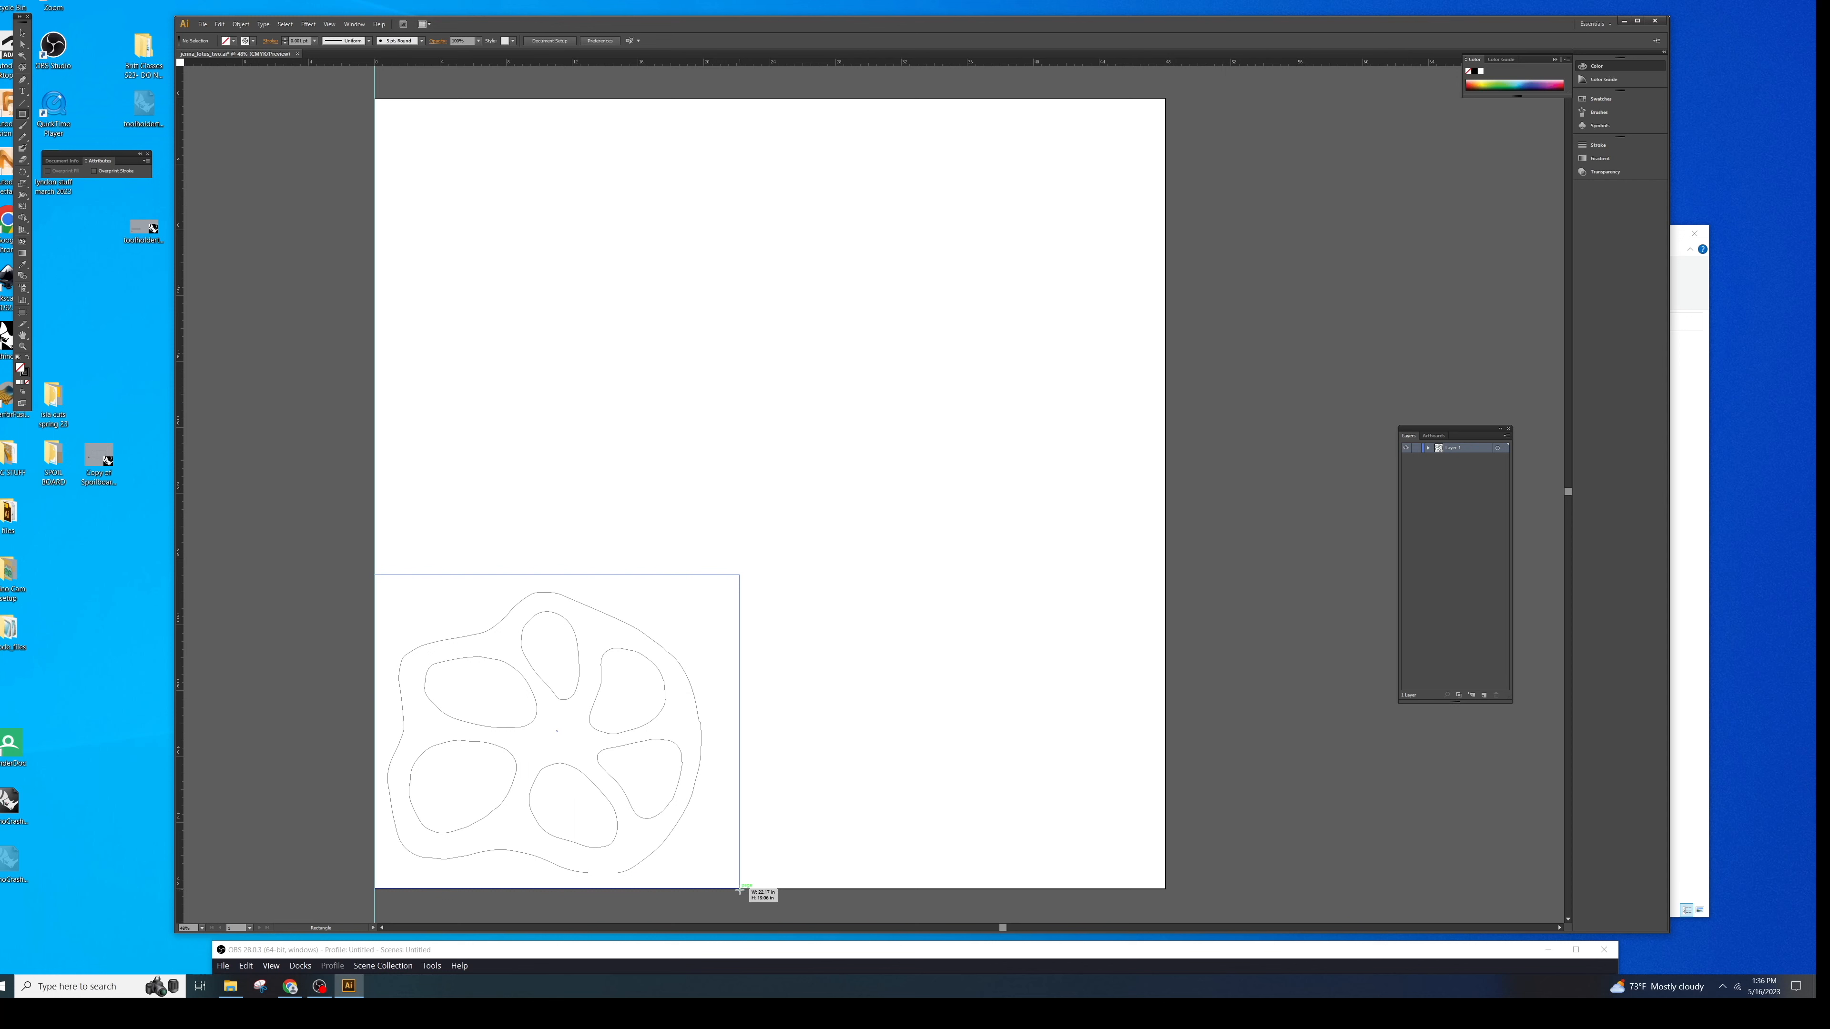
{"action": "left_click_drag", "start_coordinate": [739, 890], "coordinate": [718, 888]}
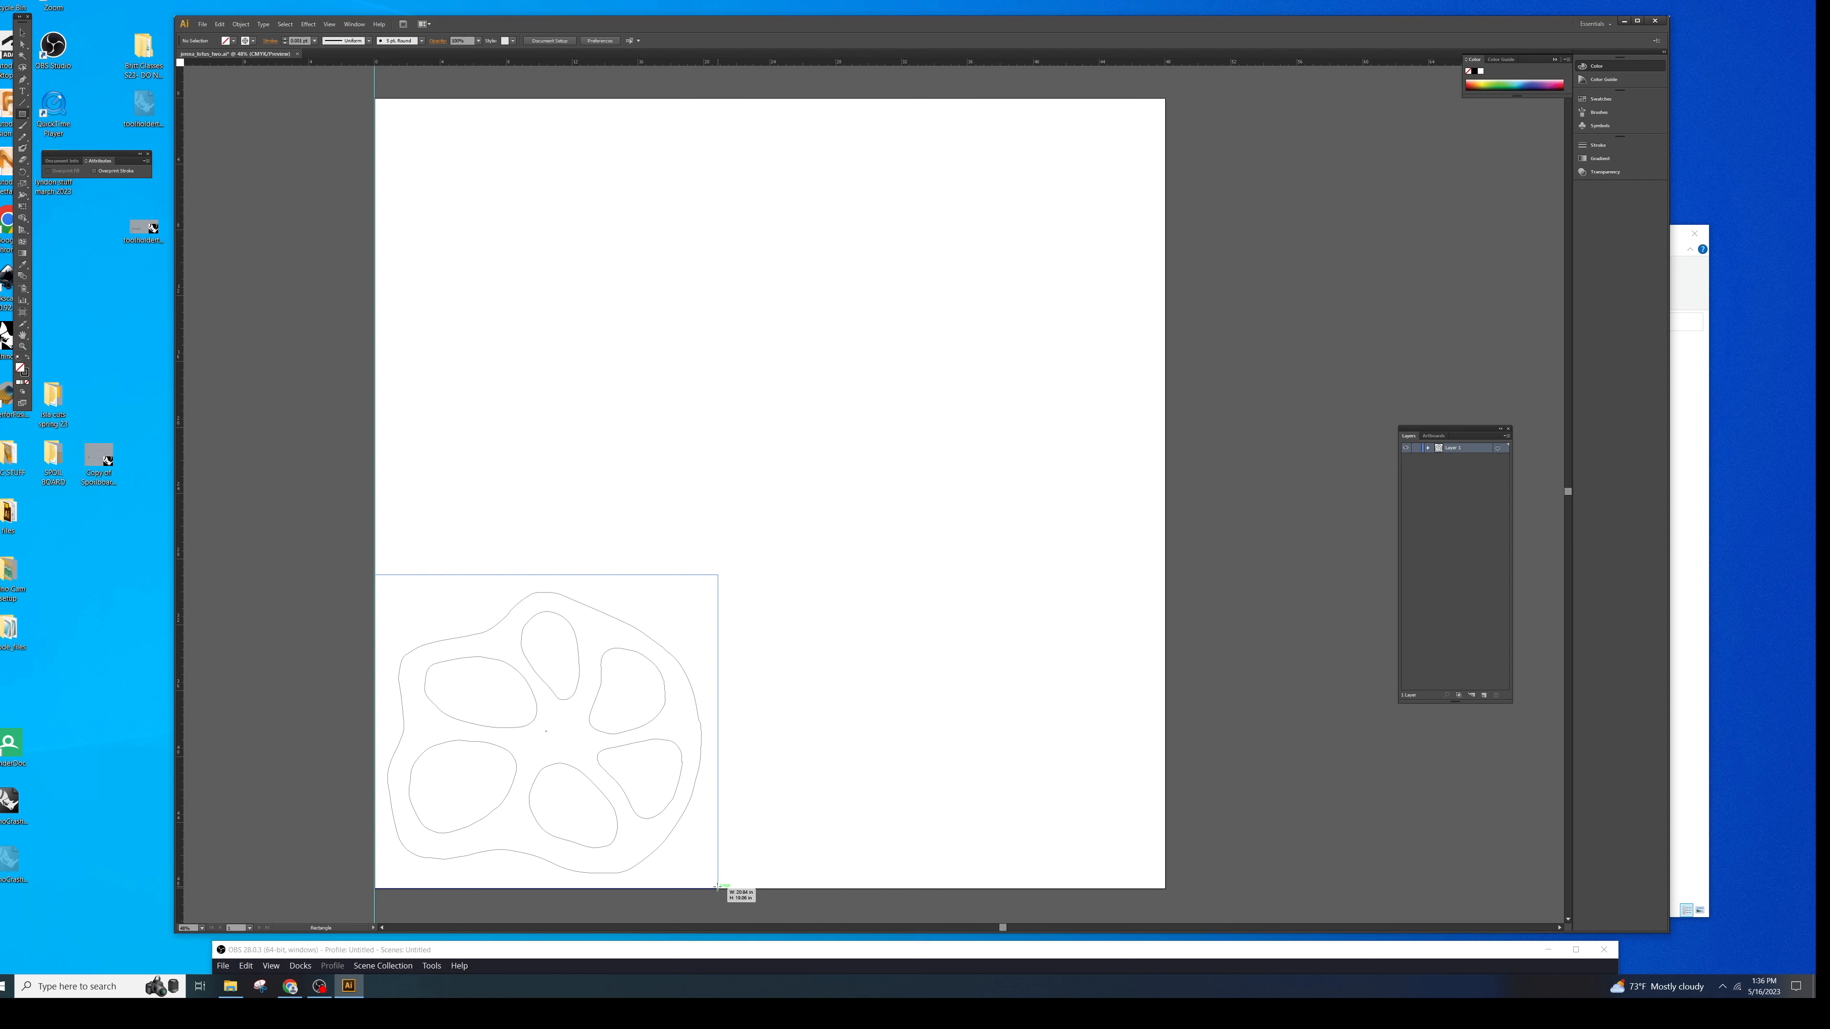
{"action": "left_click_drag", "start_coordinate": [718, 888], "coordinate": [719, 888]}
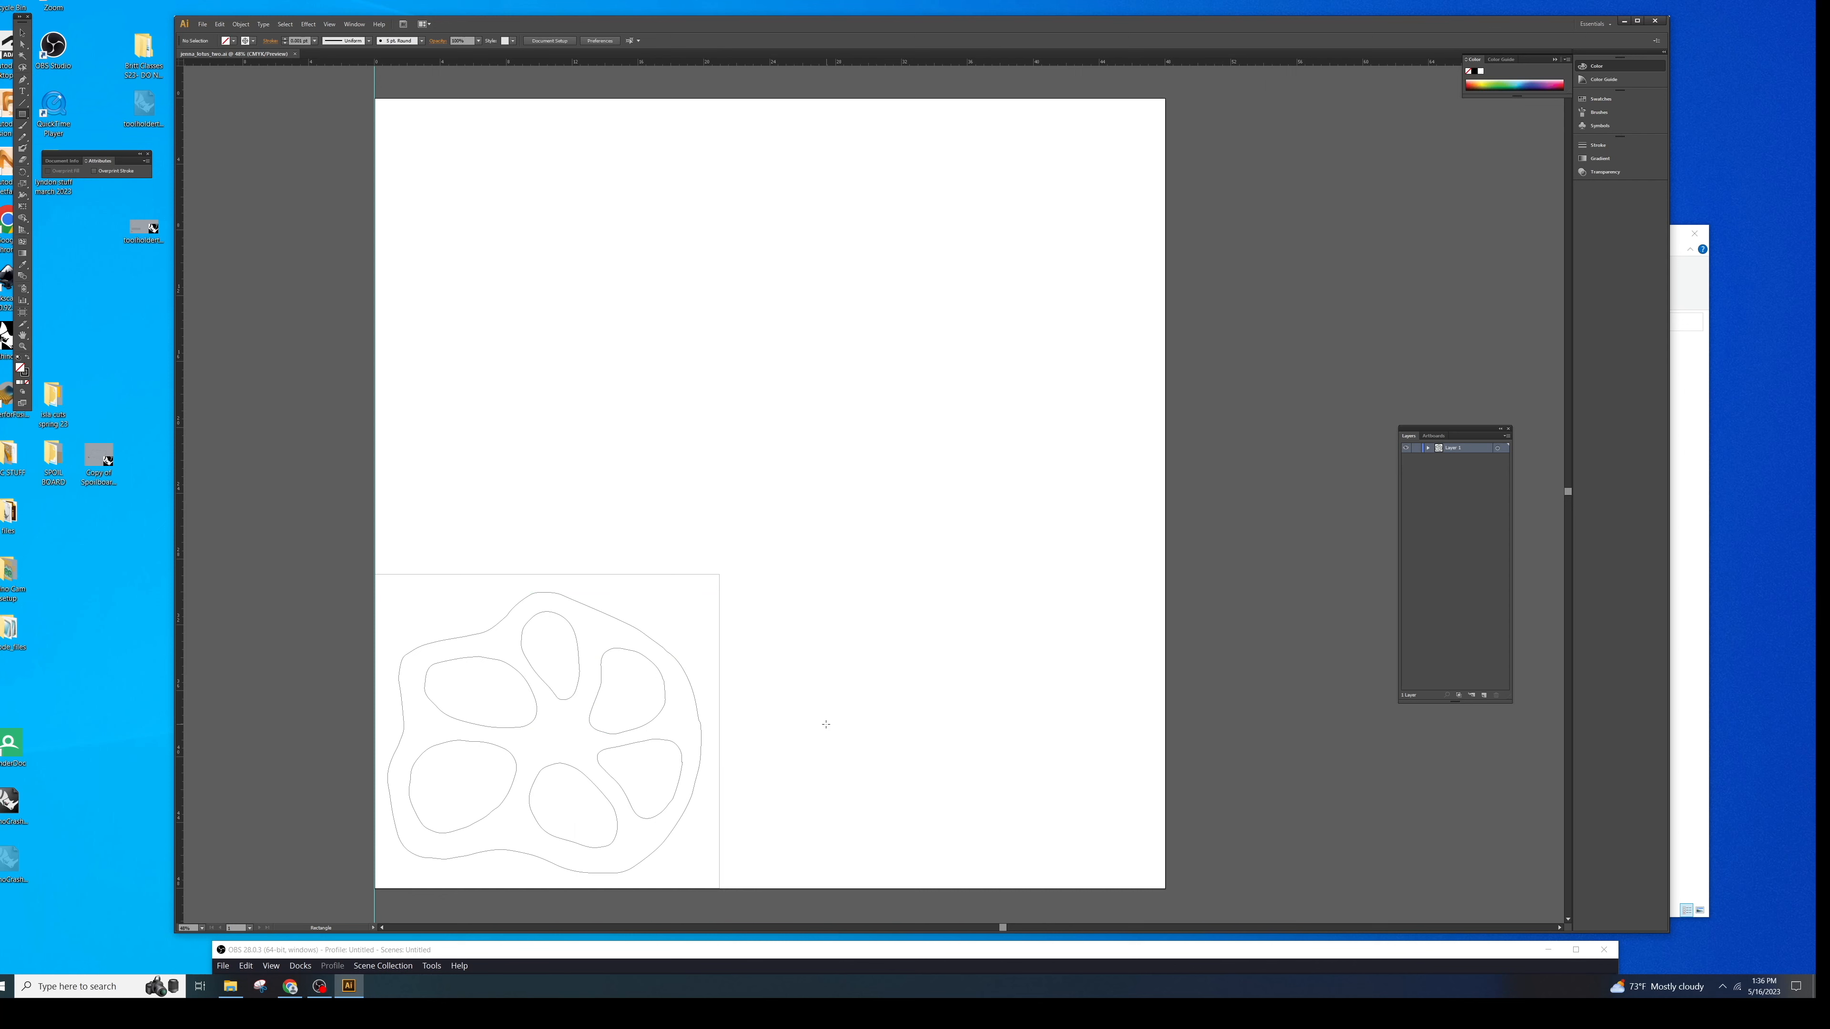
Step: Close the lotus drawing and the file browser, and switch to Rhino 7
{"action": "scroll", "coordinate": [826, 724], "scroll_direction": "down", "scroll_amount": 5}
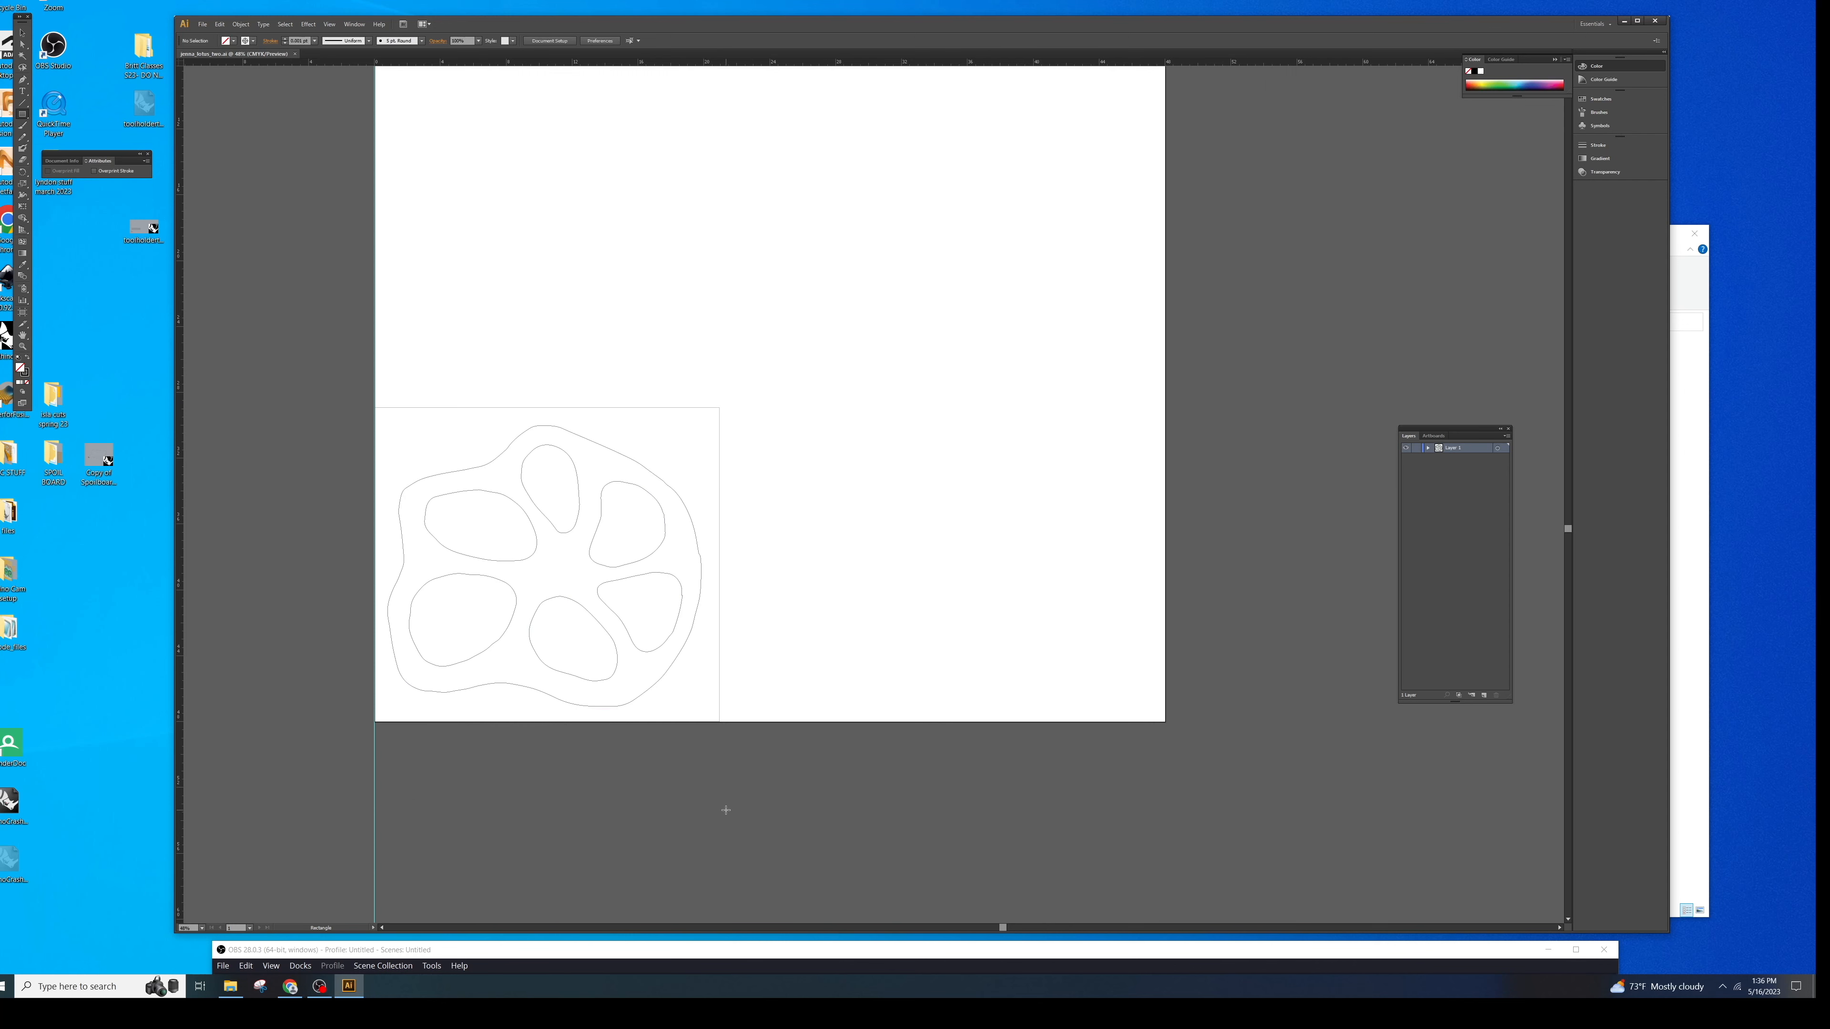
{"action": "key", "text": "v"}
{"action": "left_click", "coordinate": [1658, 24]}
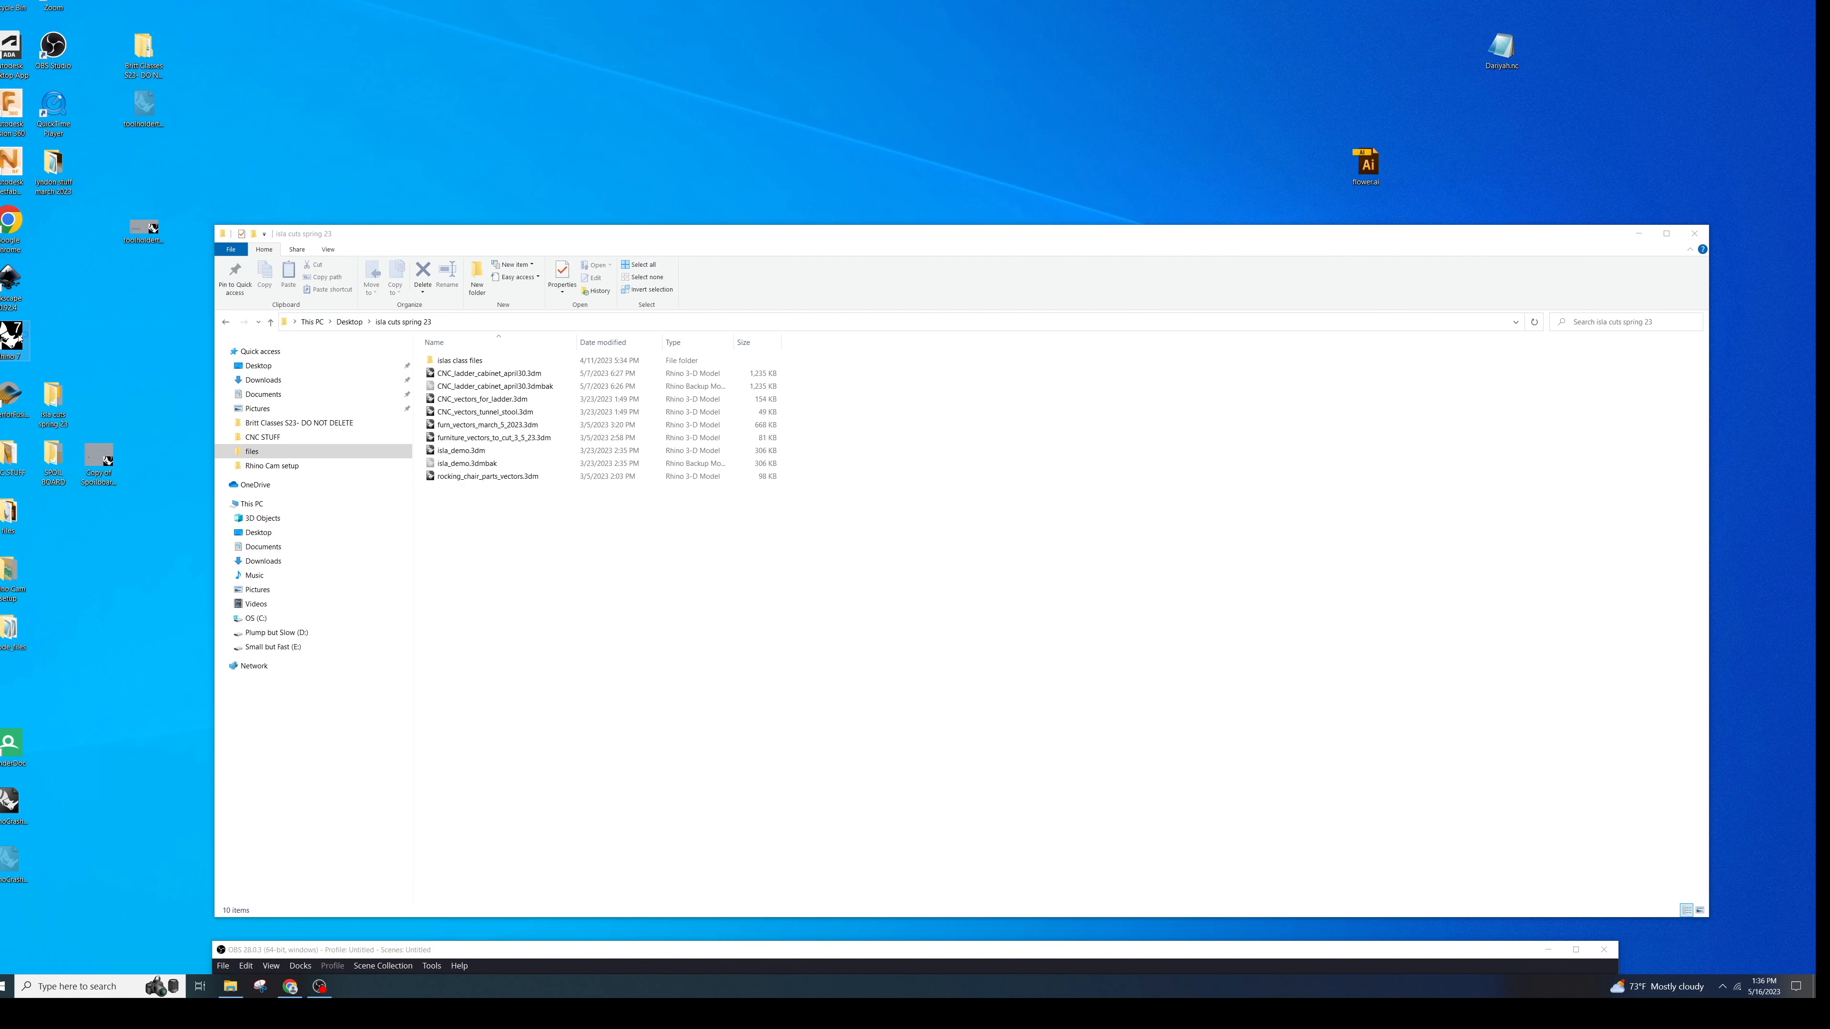
{"action": "left_click", "coordinate": [1694, 234]}
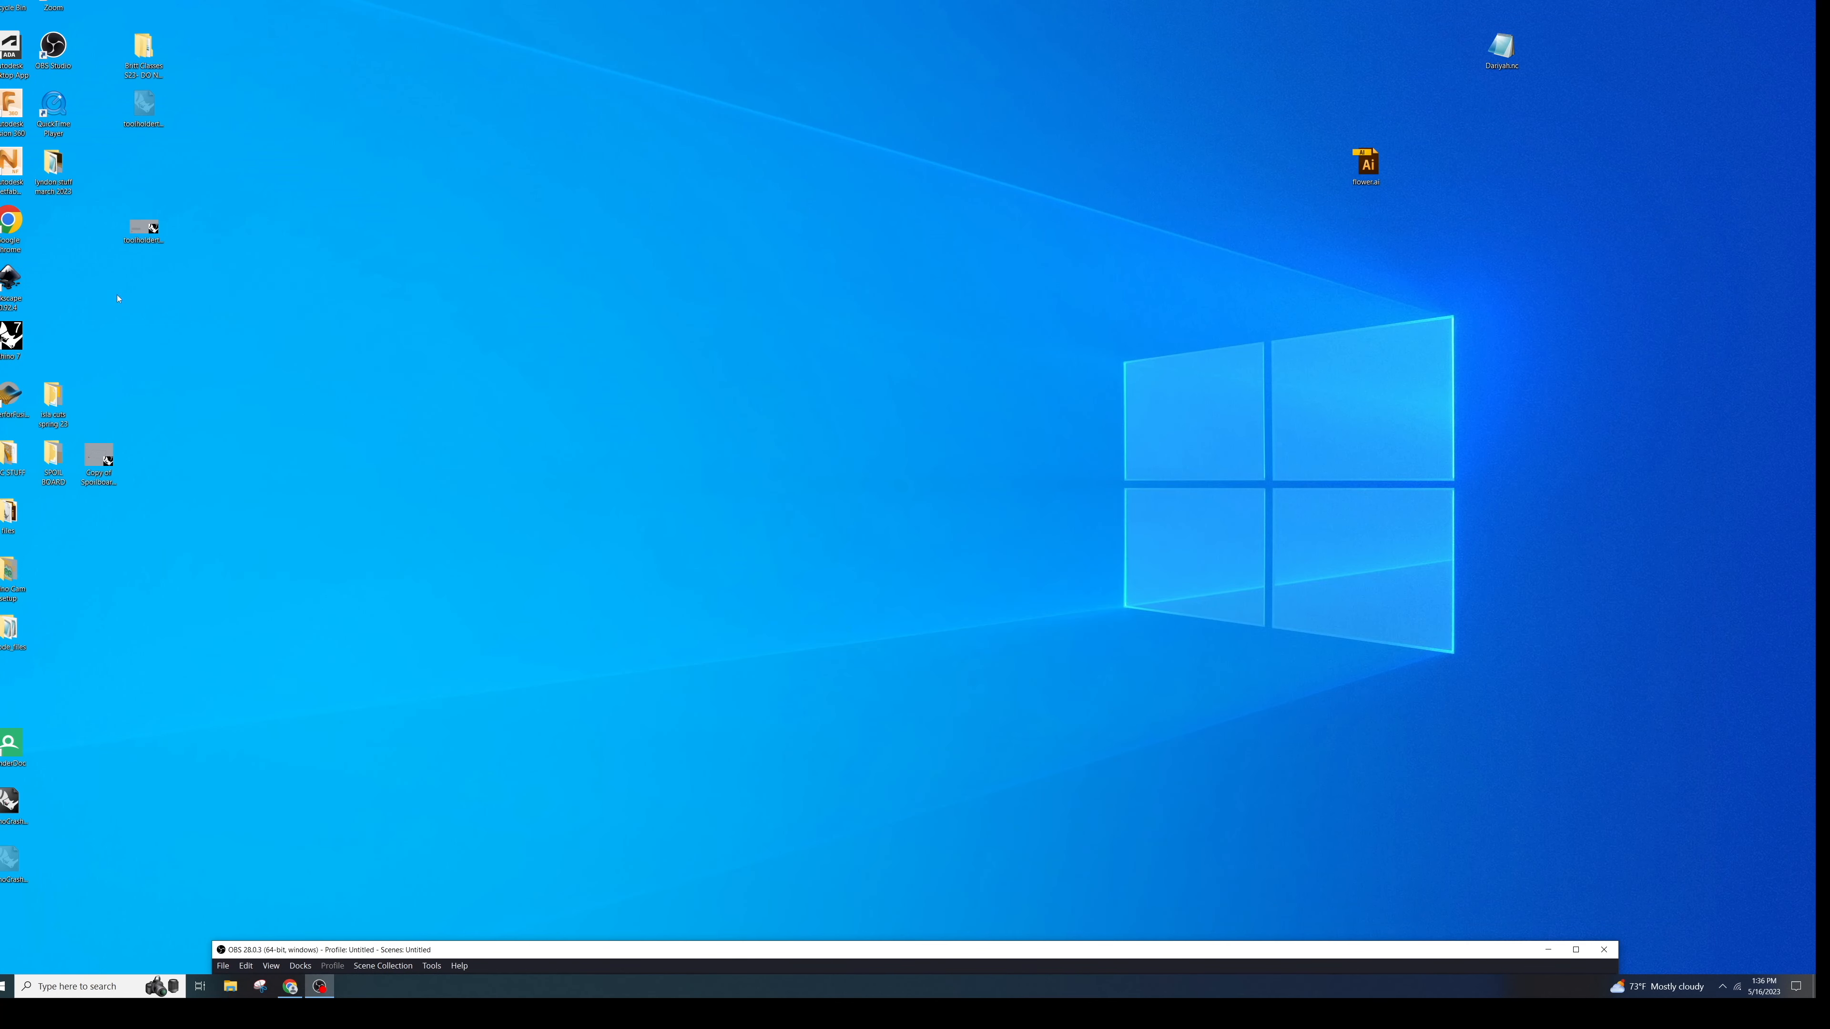
{"action": "double_click", "coordinate": [18, 340]}
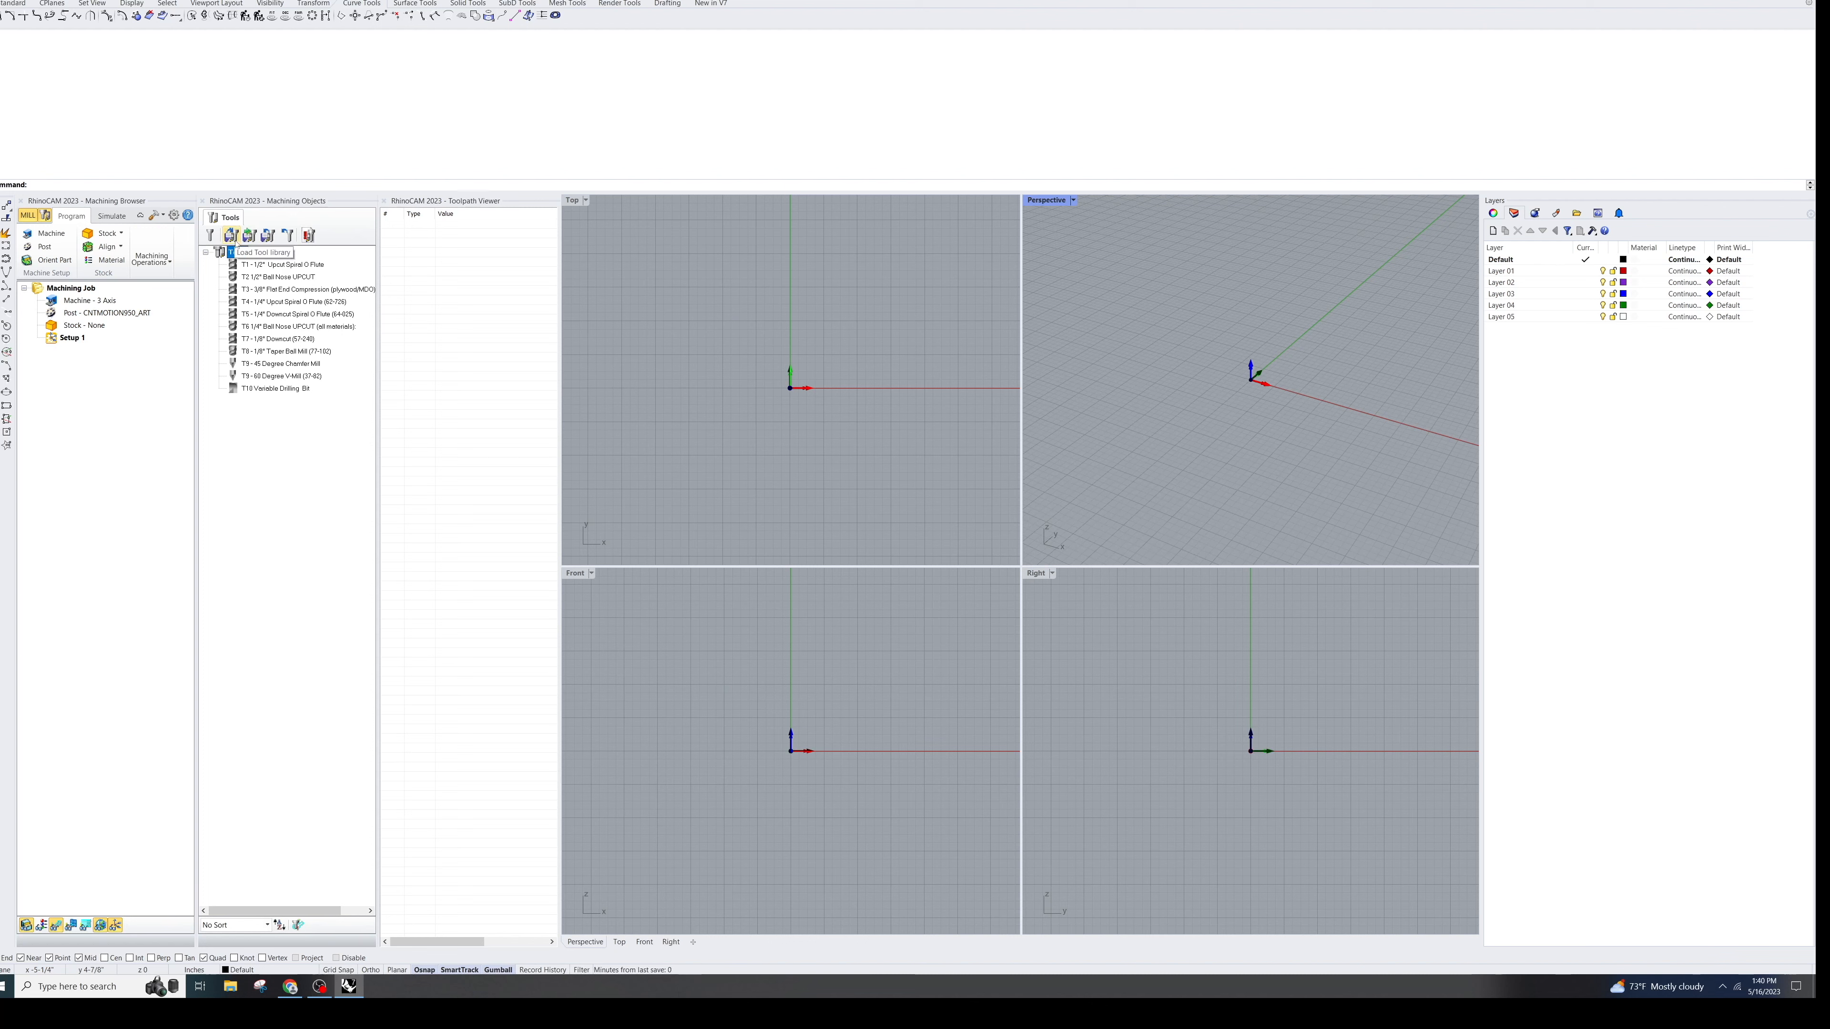
Step: Load the Spring 2021 - CMU ART CNC Tool Library file, replacing the existing tools of the same name
{"action": "left_click", "coordinate": [232, 236]}
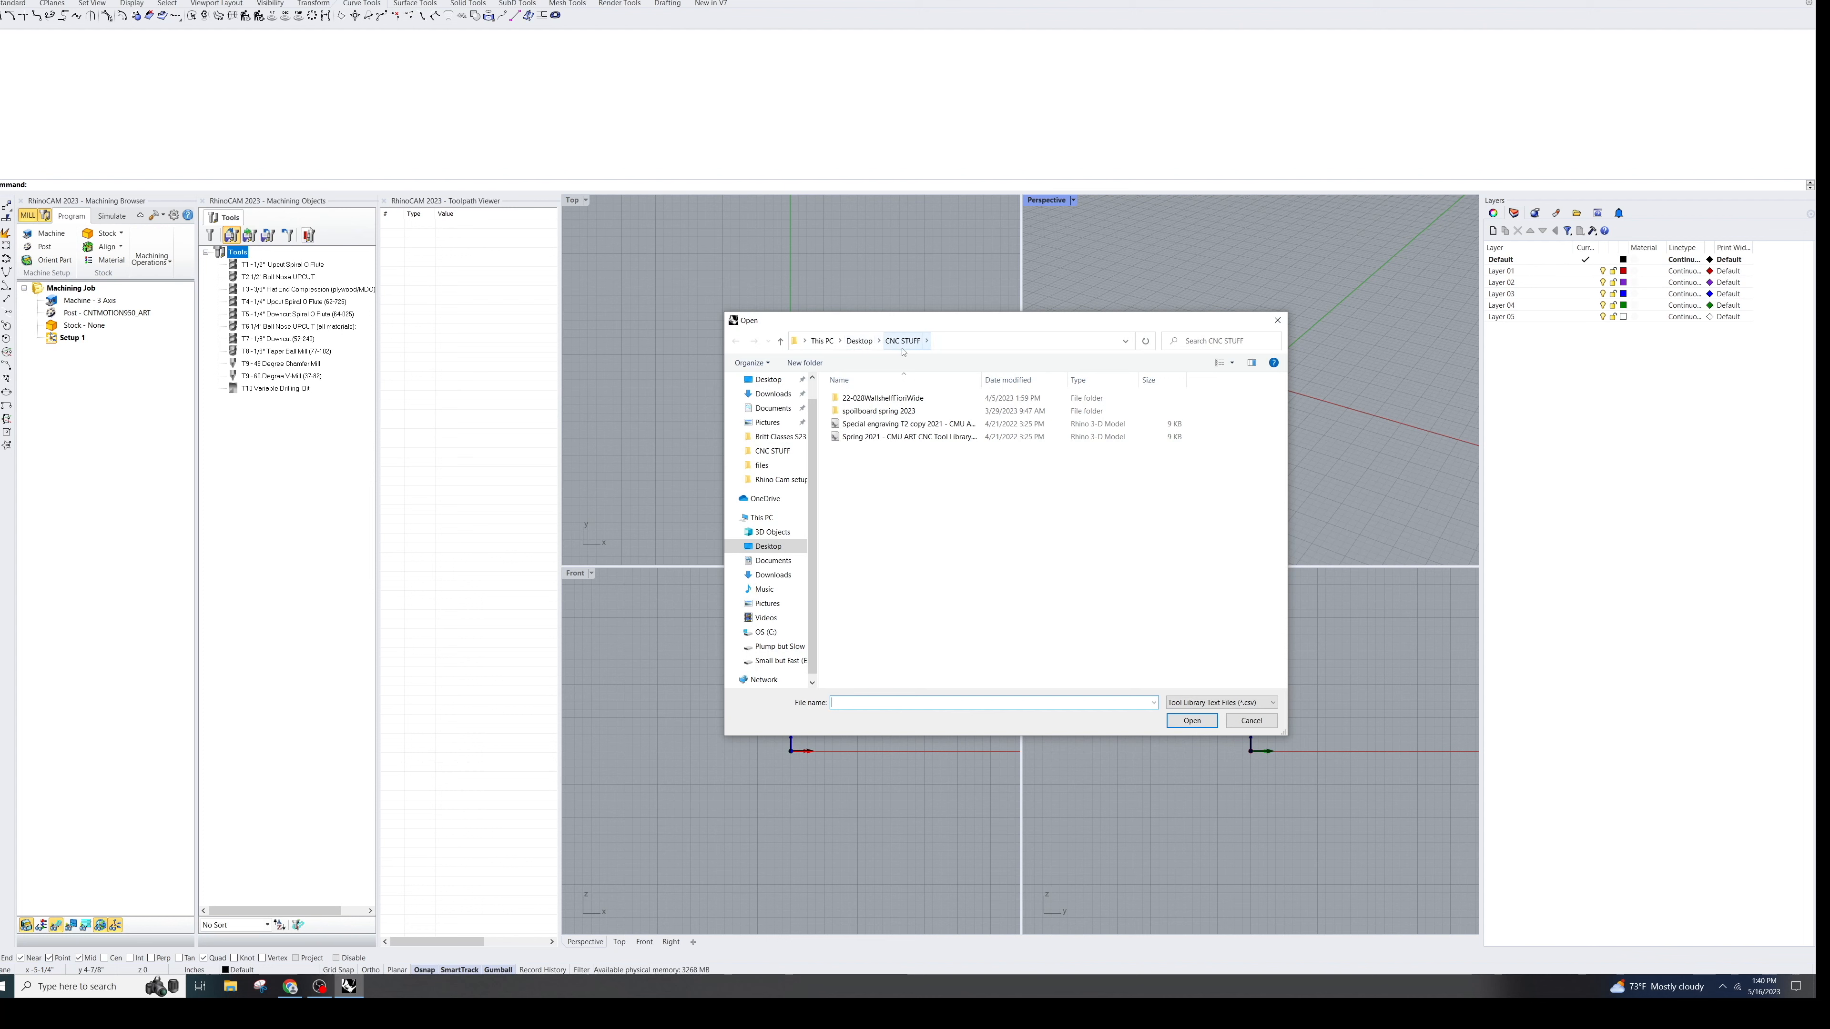
{"action": "left_click", "coordinate": [873, 438]}
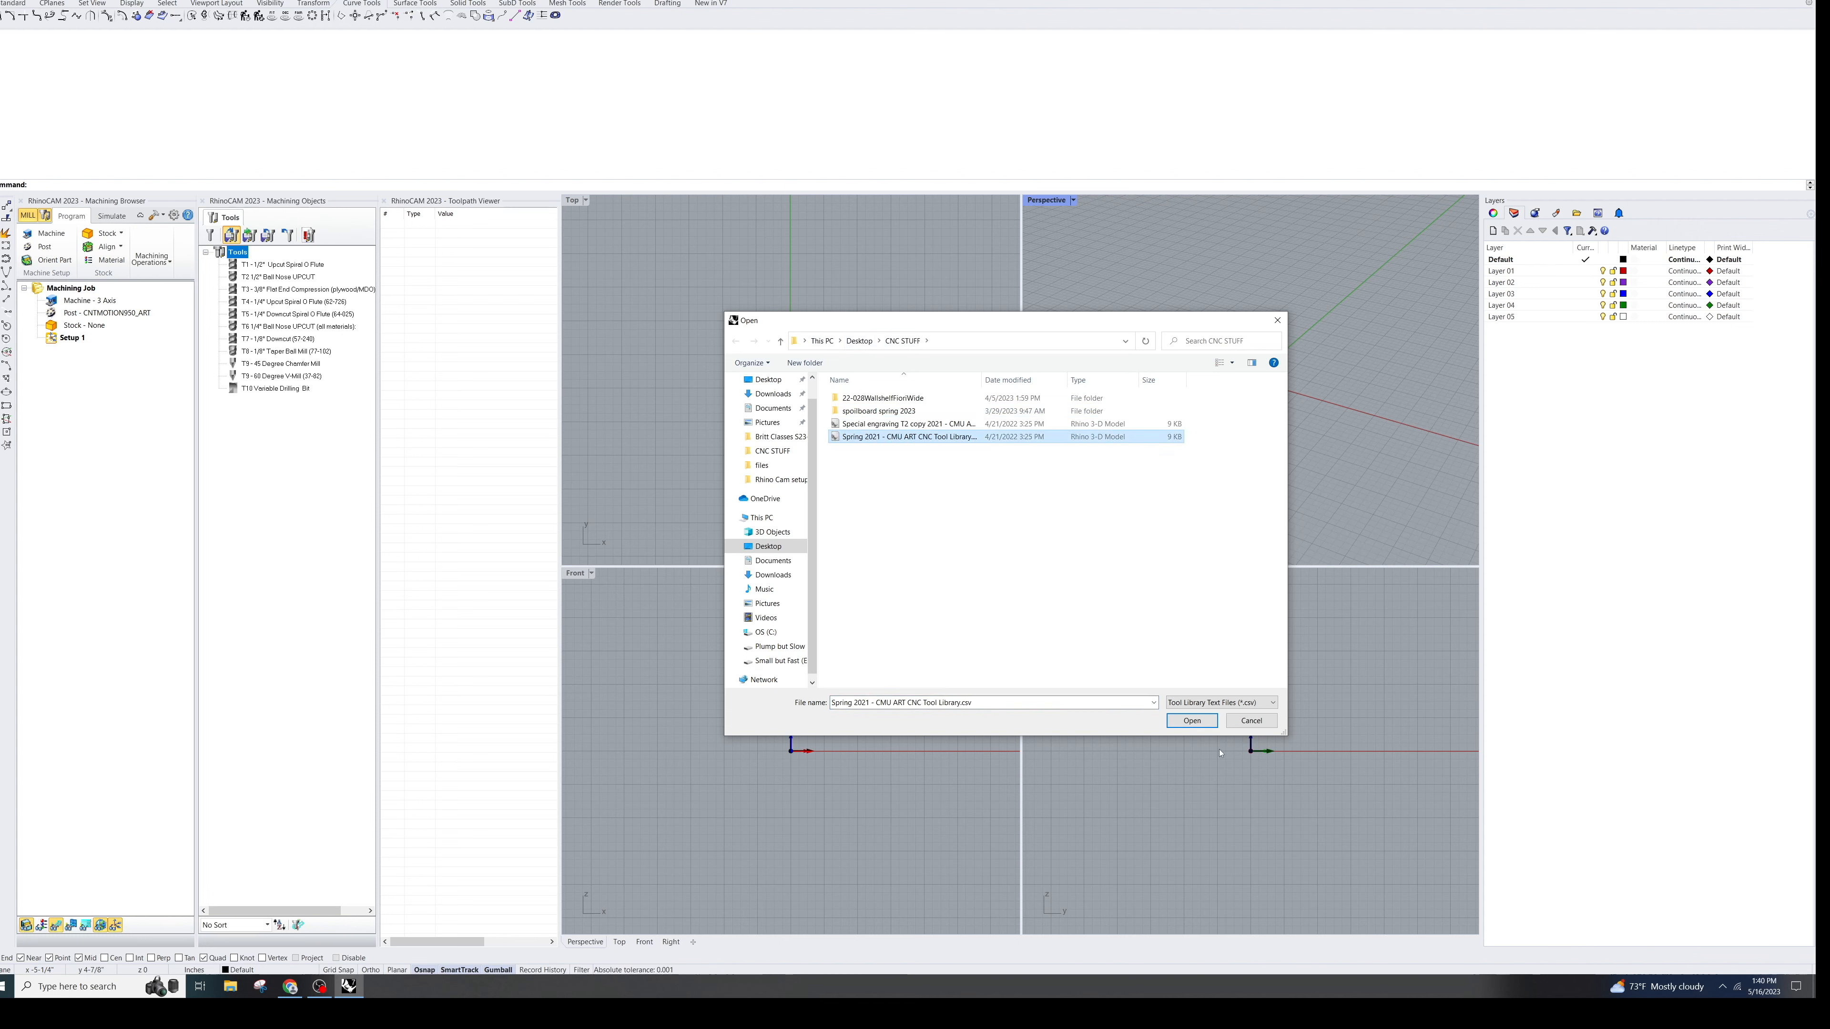
{"action": "left_click", "coordinate": [1192, 721]}
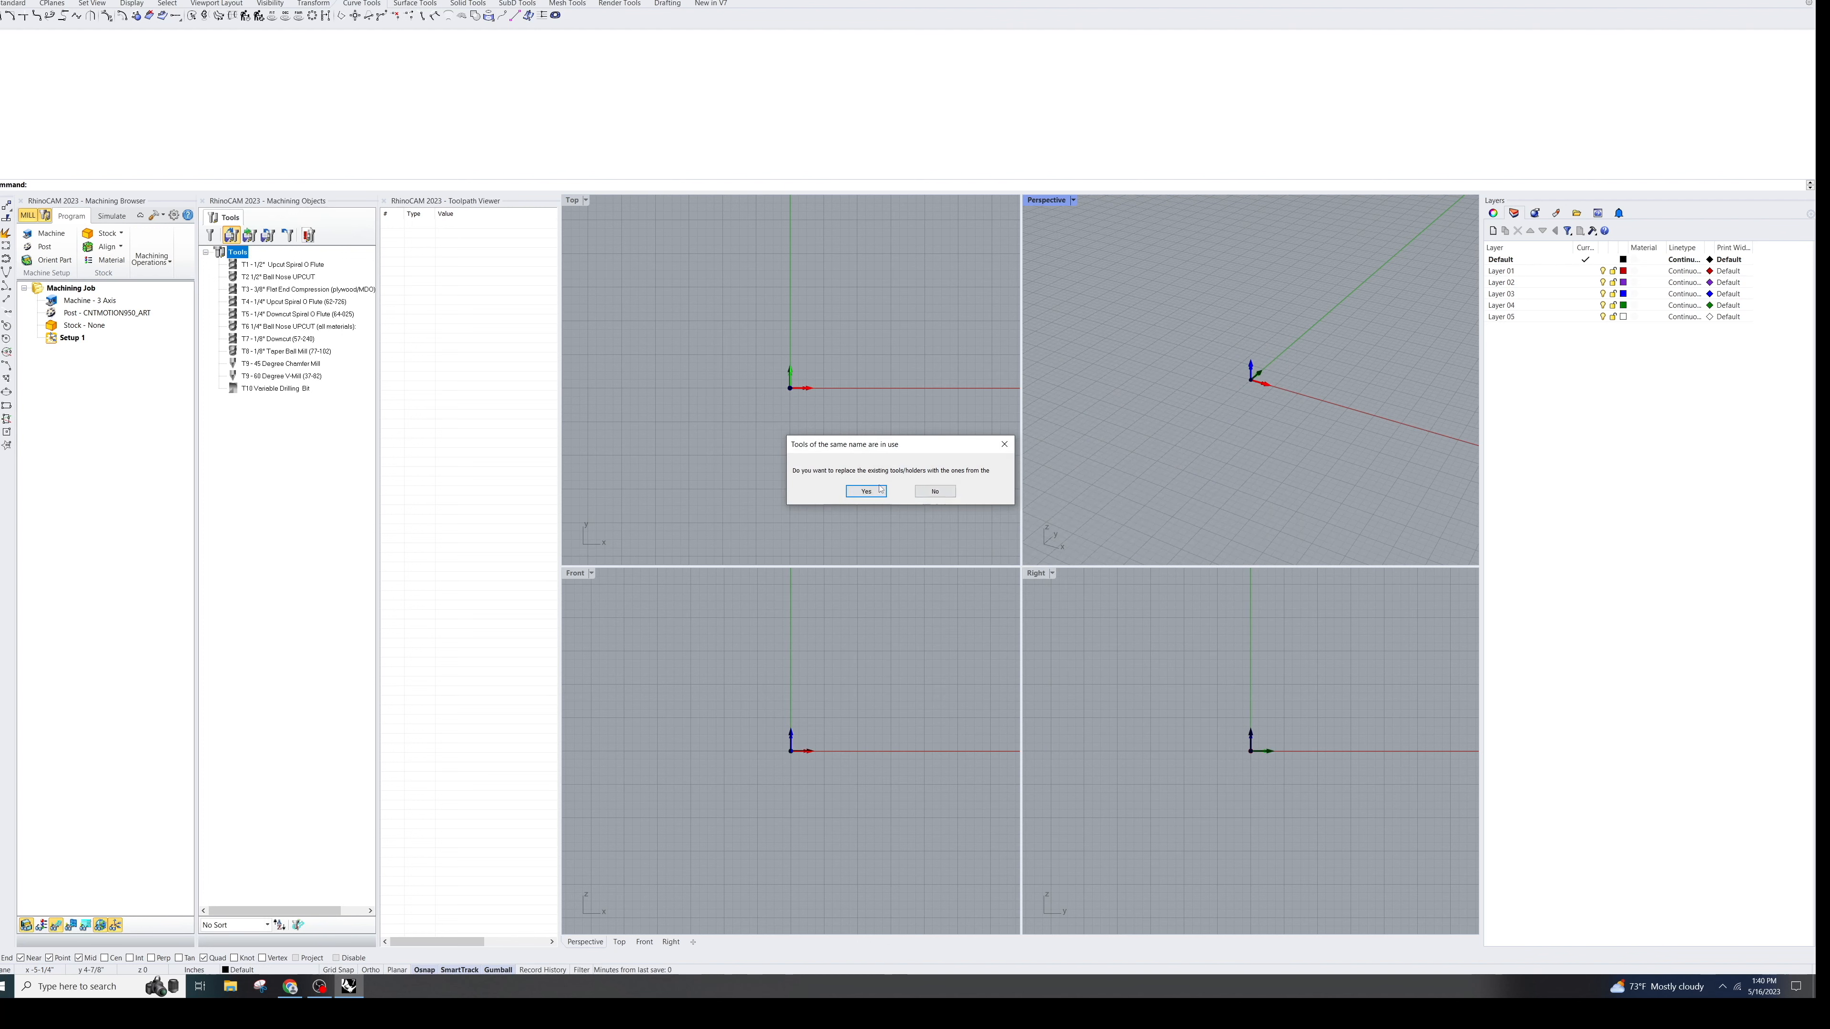
{"action": "left_click", "coordinate": [866, 491]}
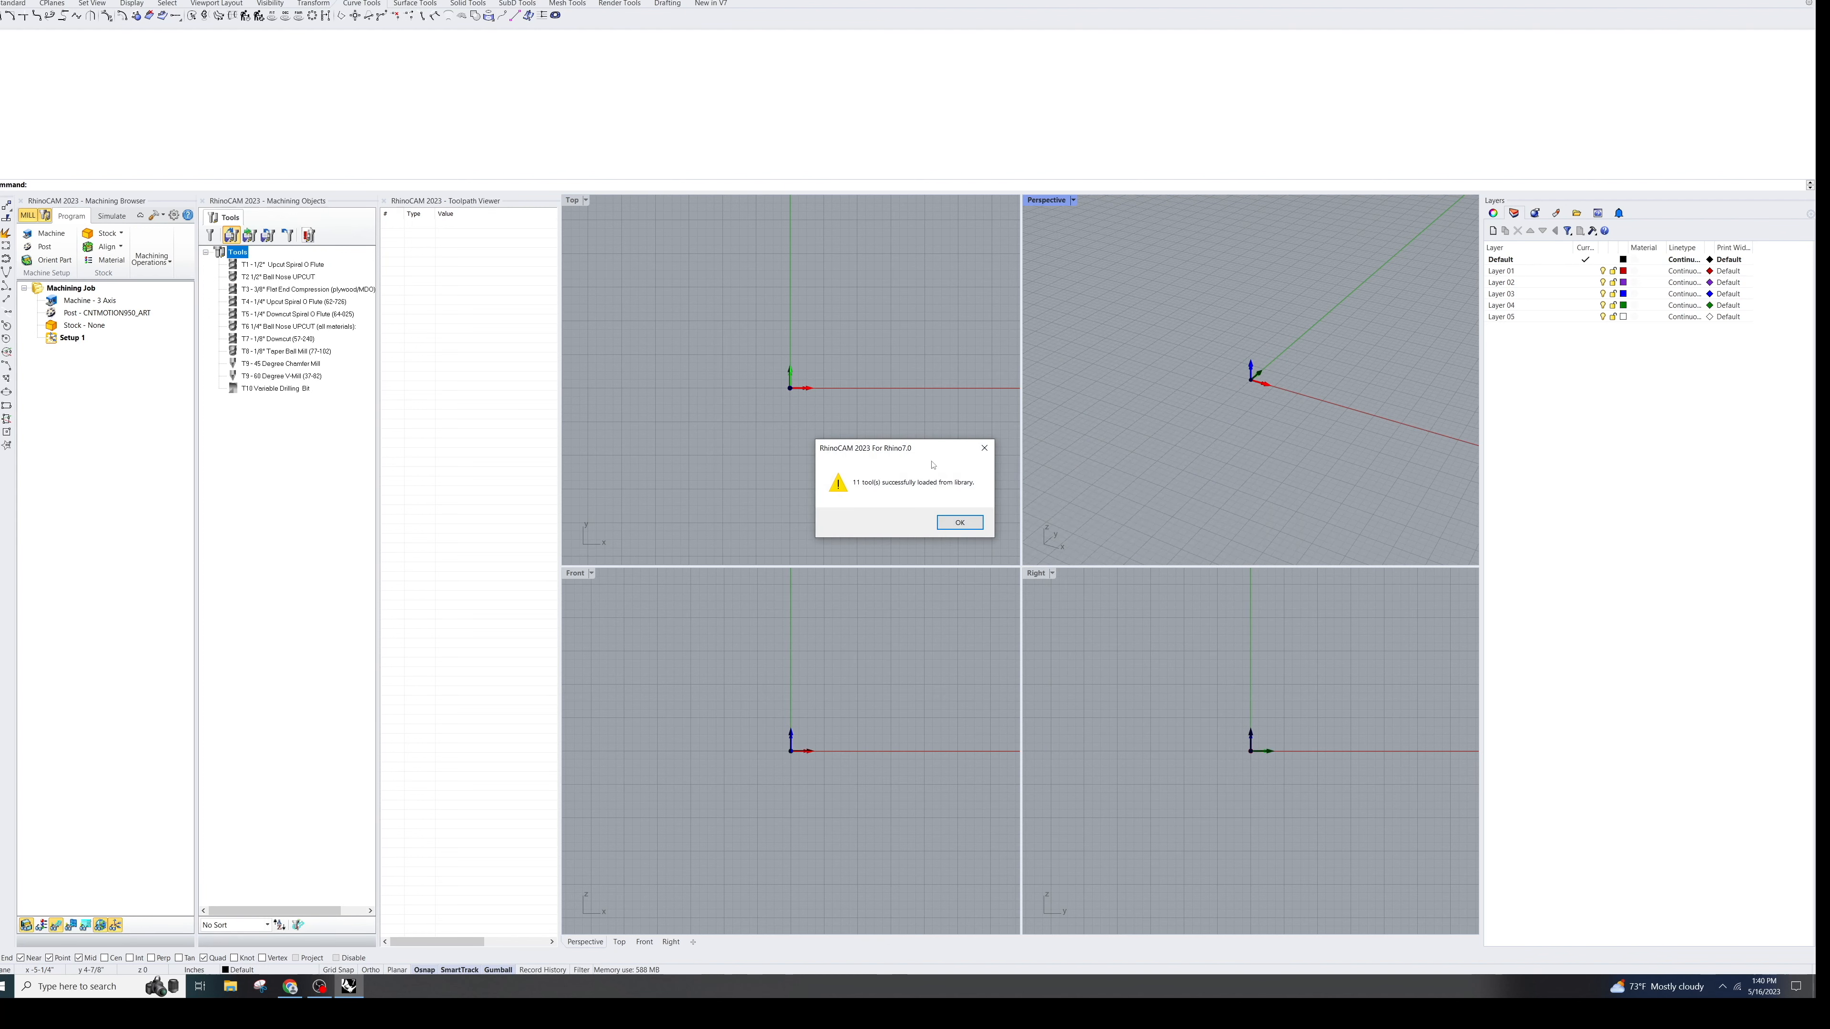
{"action": "left_click", "coordinate": [960, 522]}
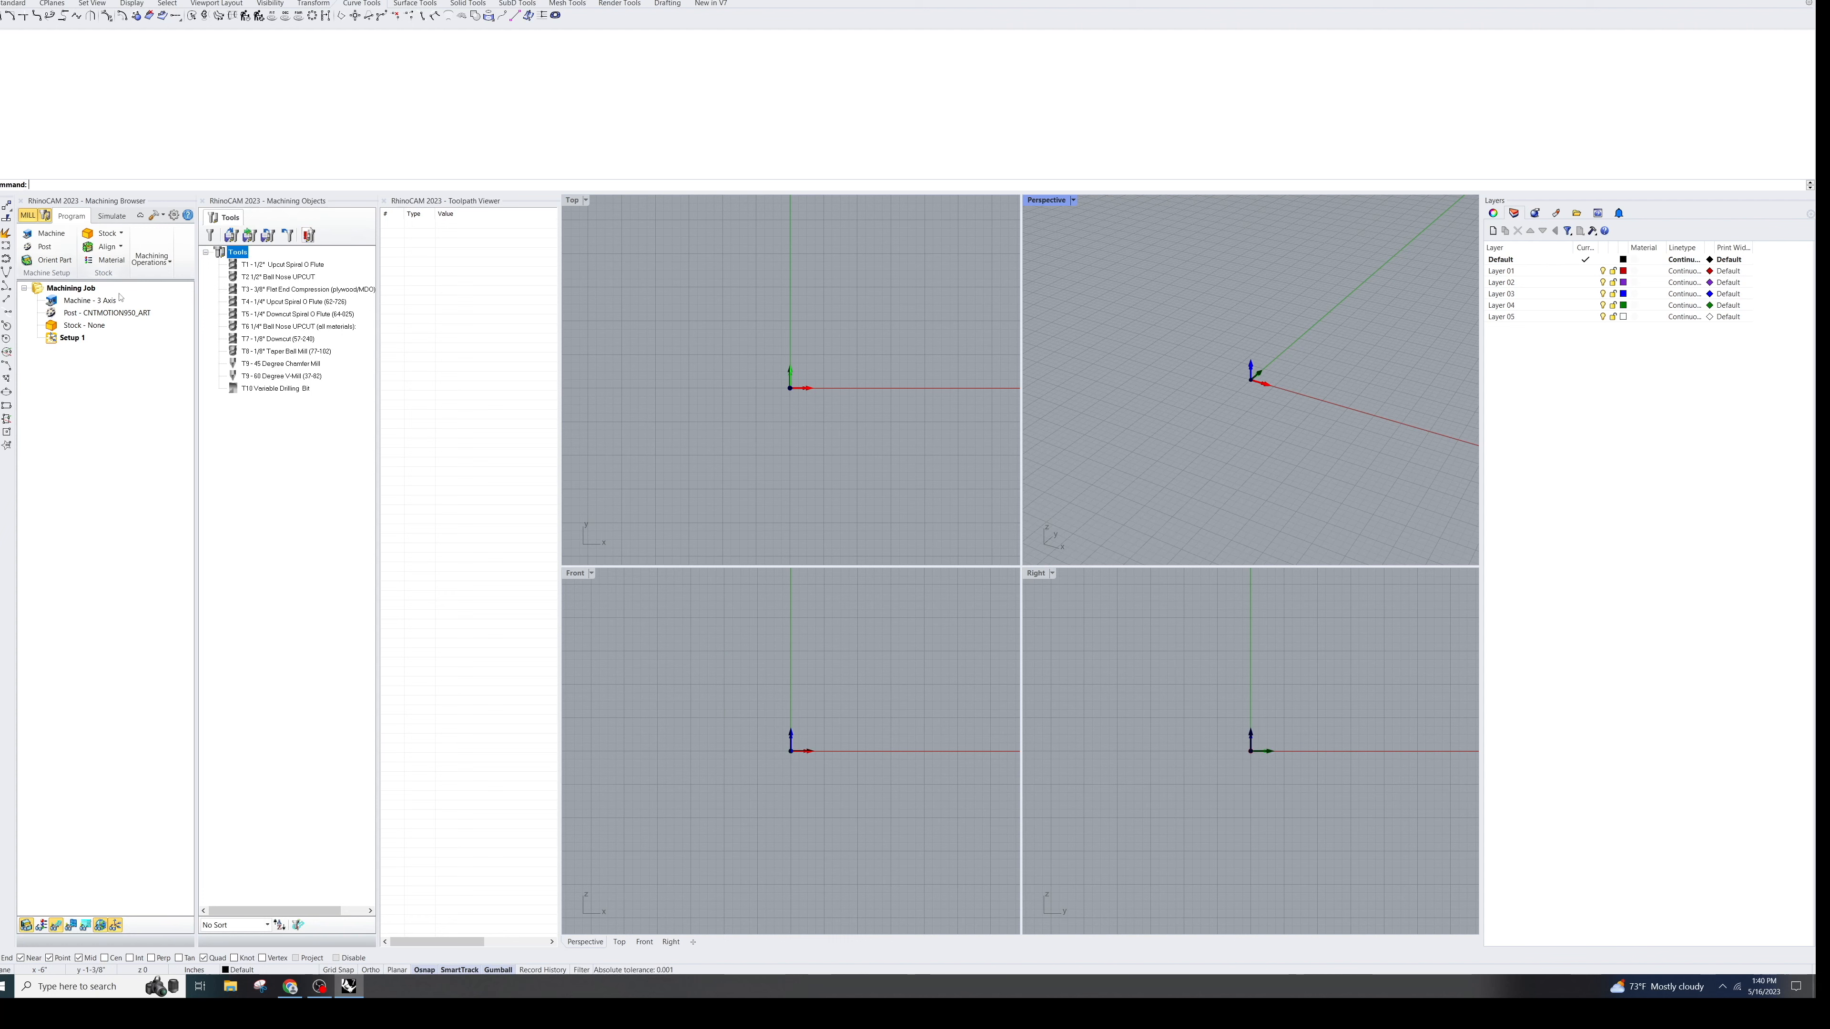
Step: Confirm CNTMOTION950_ART as the machining job's current post-processor
{"action": "left_click", "coordinate": [125, 319]}
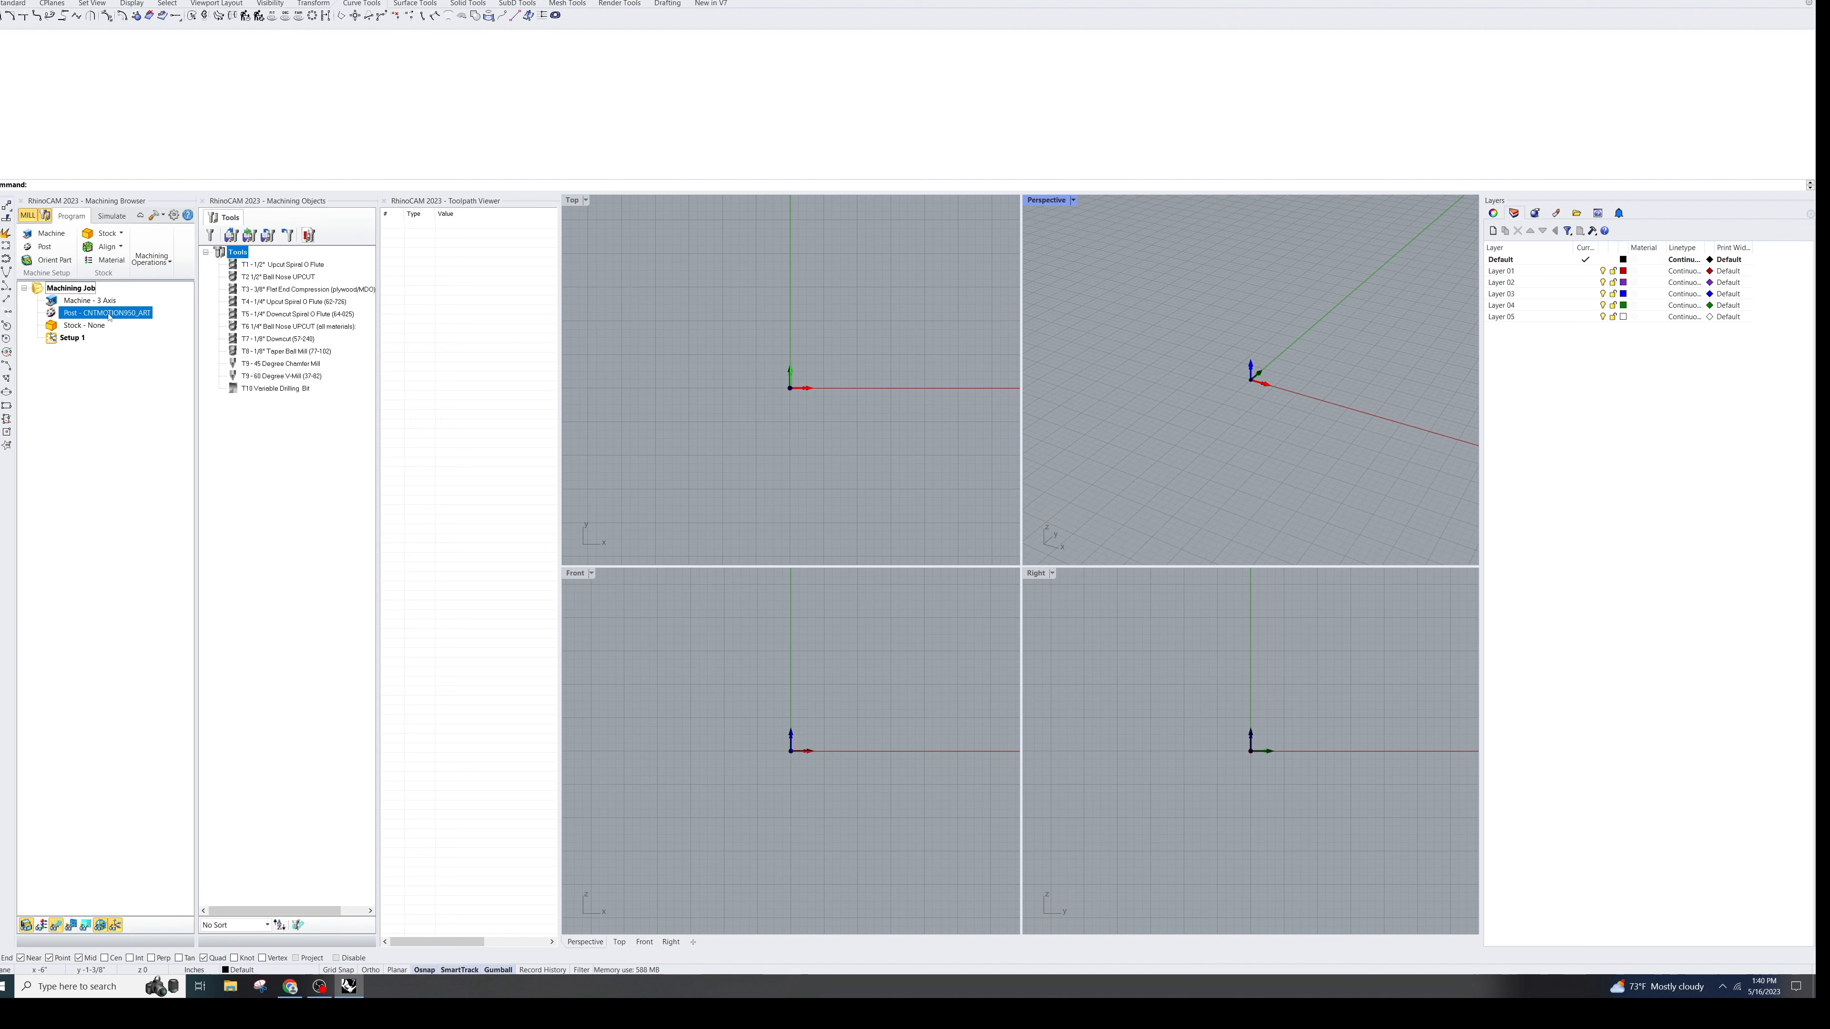
{"action": "double_click", "coordinate": [82, 319]}
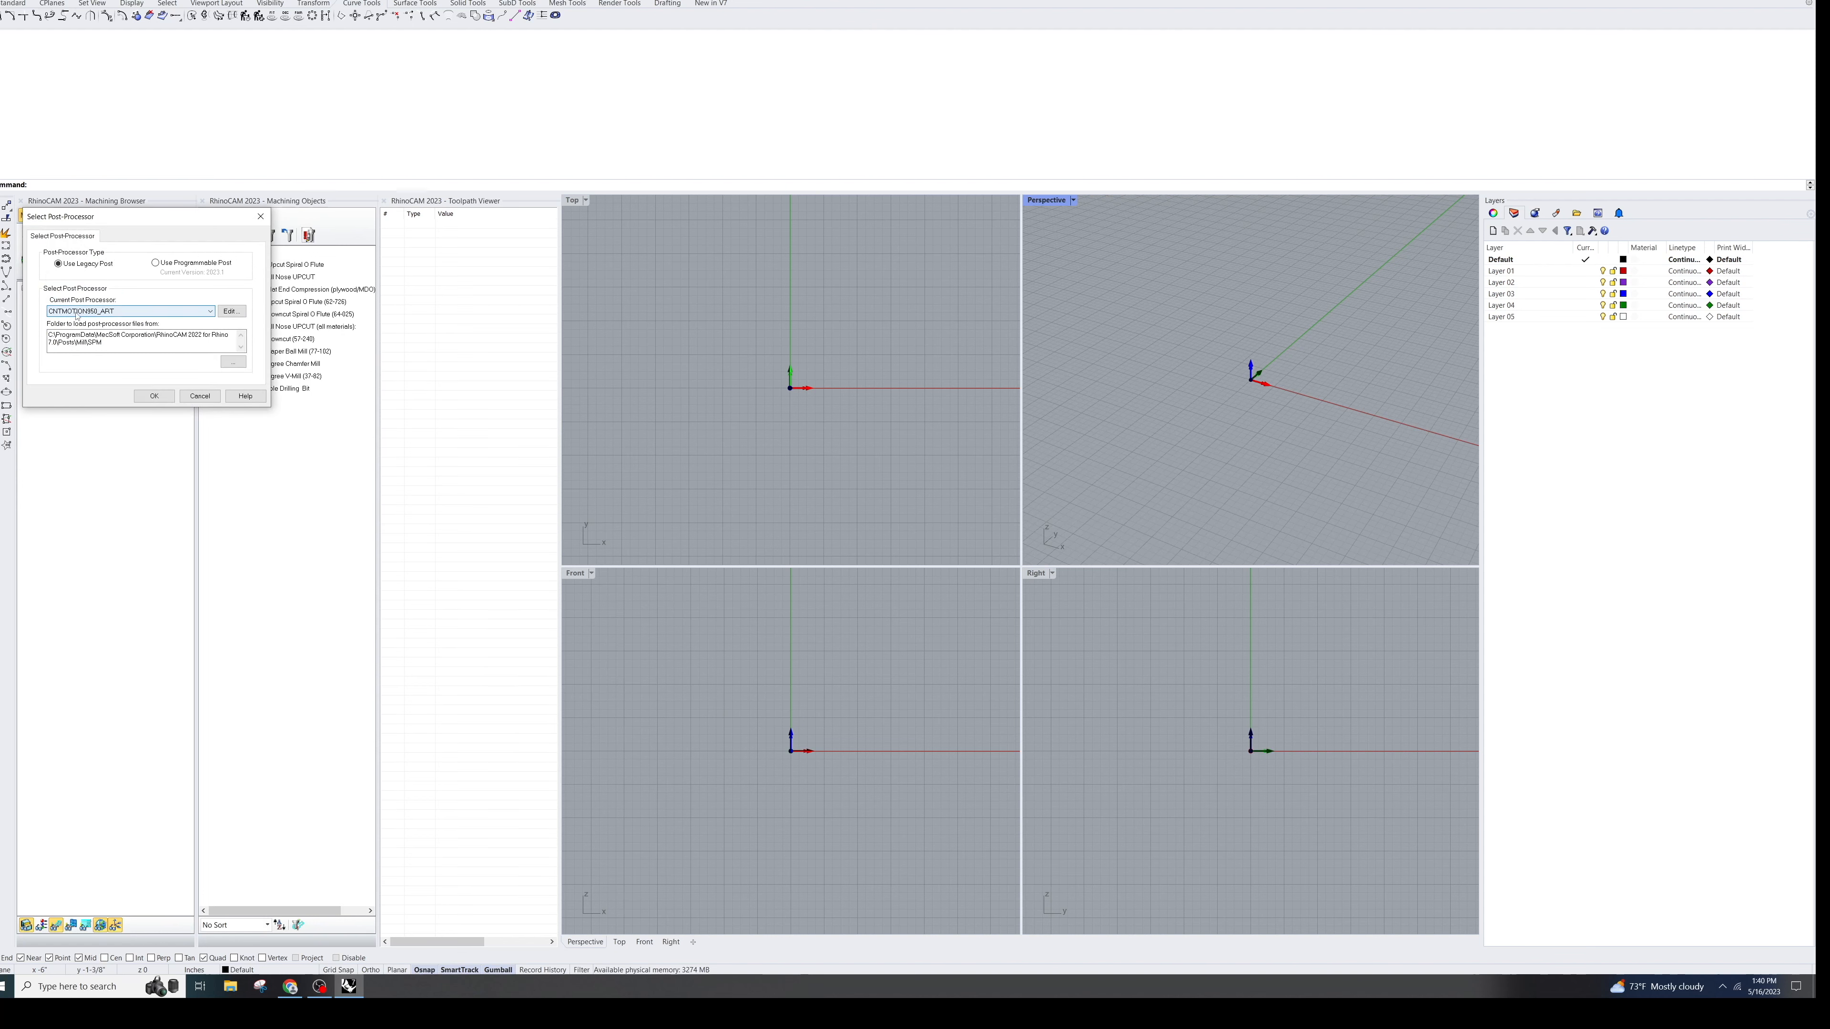
{"action": "left_click", "coordinate": [167, 312]}
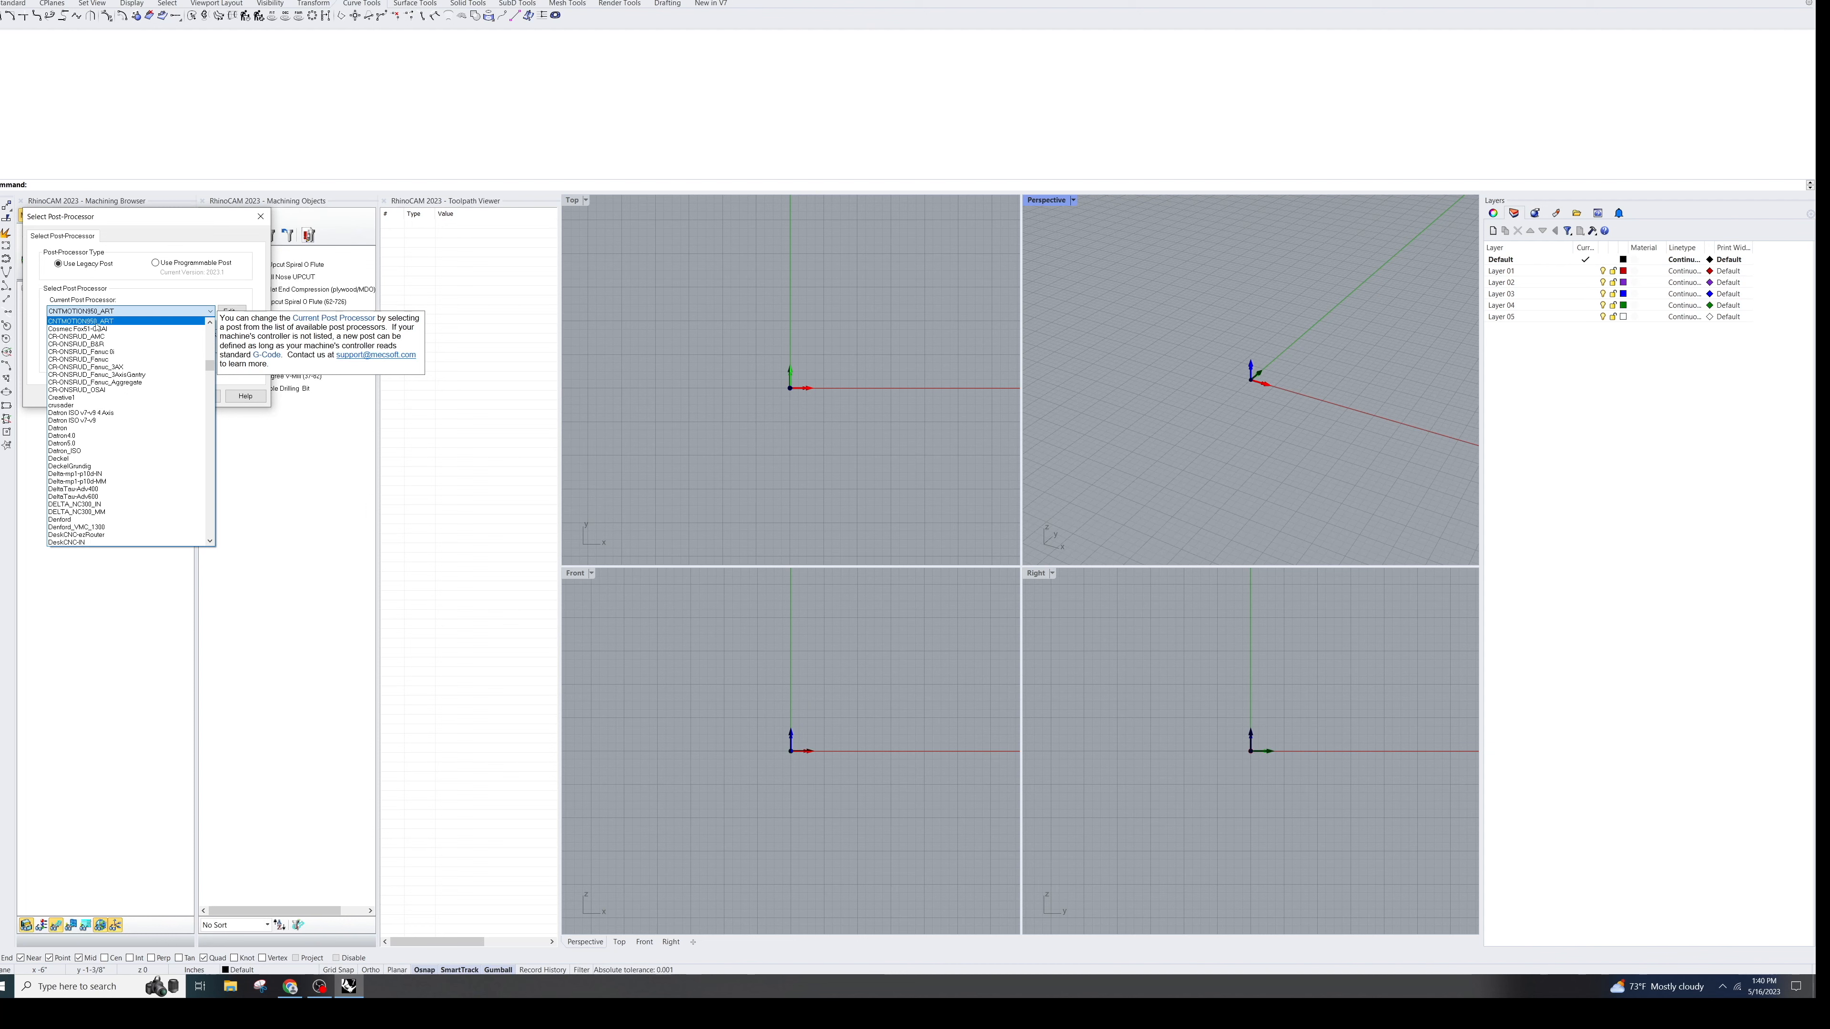
{"action": "left_click", "coordinate": [295, 413]}
{"action": "key", "text": "Return"}
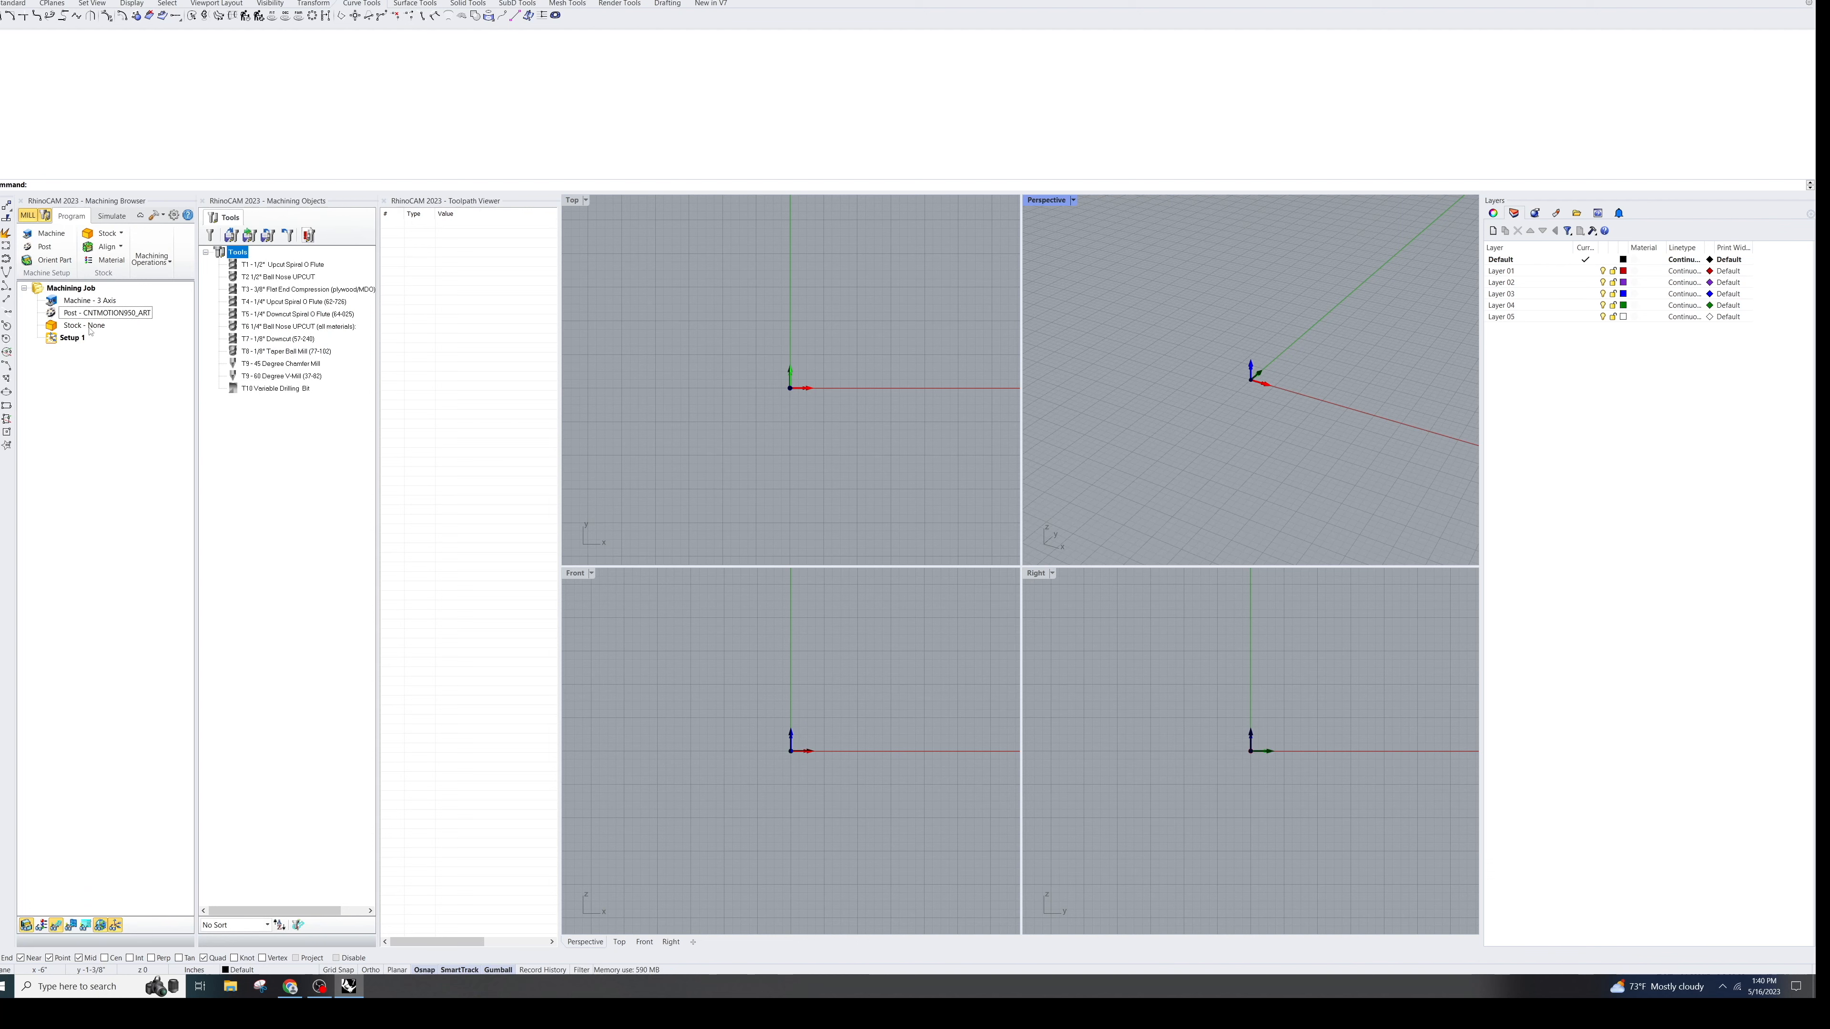
Step: Start a box stock and set its corner coordinates to X 0, Y 0 and Z 0
{"action": "left_click", "coordinate": [68, 328]}
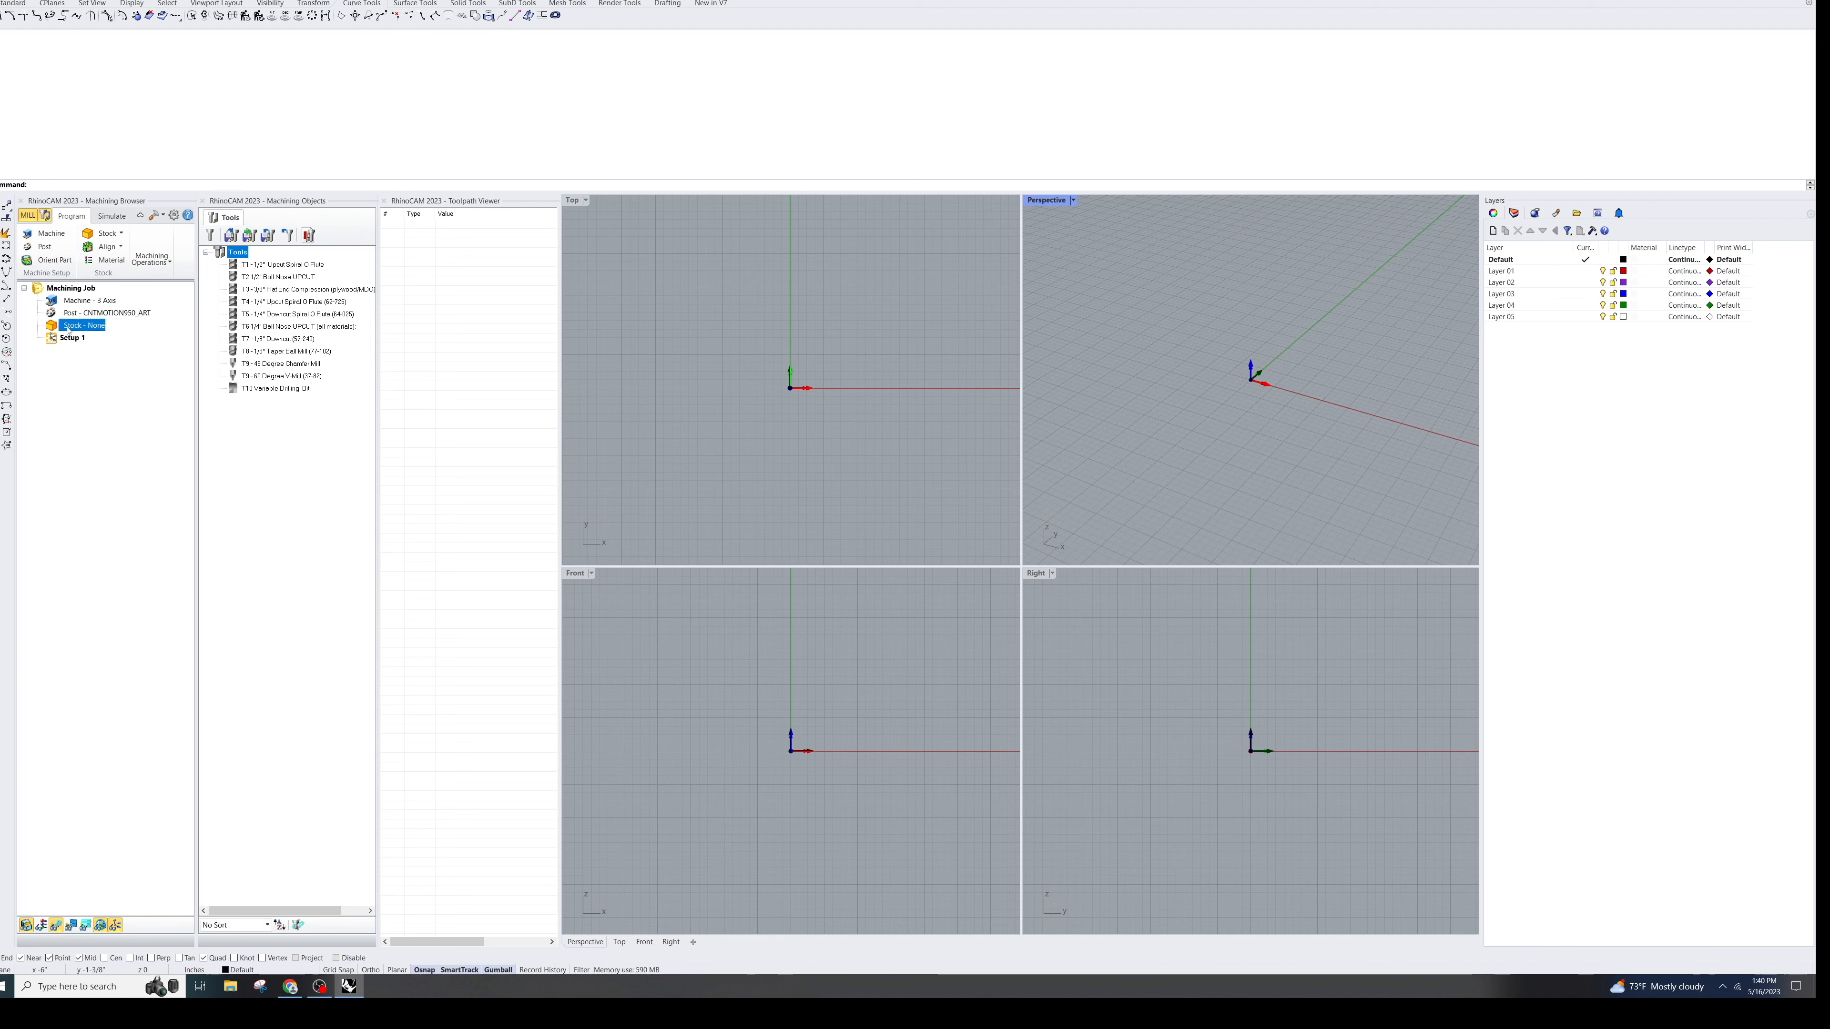
{"action": "double_click", "coordinate": [73, 328]}
{"action": "left_click", "coordinate": [76, 398]}
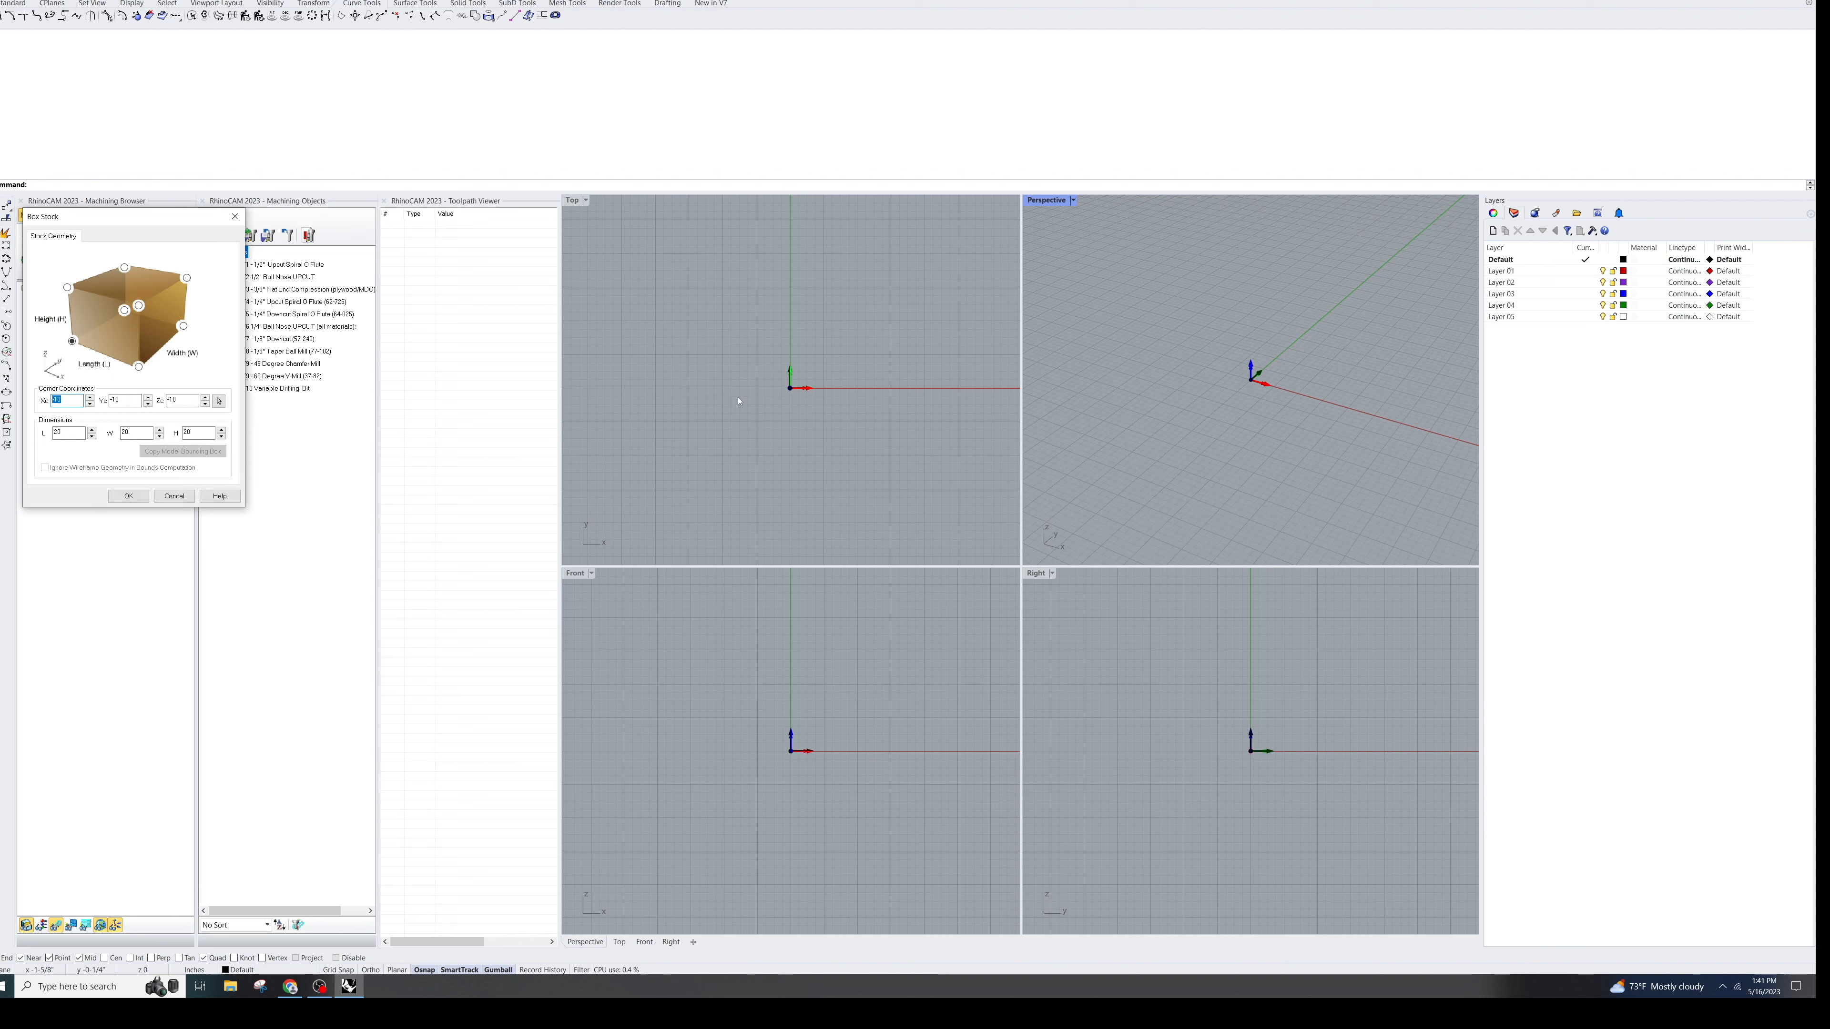
{"action": "type", "text": "0"}
{"action": "key", "text": "Tab"}
{"action": "type", "text": "0"}
{"action": "left_click_drag", "start_coordinate": [170, 400], "coordinate": [160, 398]}
{"action": "type", "text": "-"}
{"action": "key", "text": "ctrl+a"}
{"action": "type", "text": "0"}
Step: Create the box stock with length 25, width 25 and height 0.48
{"action": "left_click", "coordinate": [68, 433]}
{"action": "type", "text": "25"}
{"action": "key", "text": "Tab"}
{"action": "key", "text": "Tab"}
{"action": "left_click", "coordinate": [129, 497]}
{"action": "right_click_drag", "start_coordinate": [1160, 368], "coordinate": [1299, 437]}
{"action": "scroll", "coordinate": [951, 445], "scroll_direction": "down", "scroll_amount": 10}
{"action": "right_click_drag", "start_coordinate": [856, 439], "coordinate": [631, 508]}
{"action": "scroll", "coordinate": [807, 419], "scroll_direction": "down", "scroll_amount": 8}
{"action": "right_click_drag", "start_coordinate": [958, 404], "coordinate": [928, 445]}
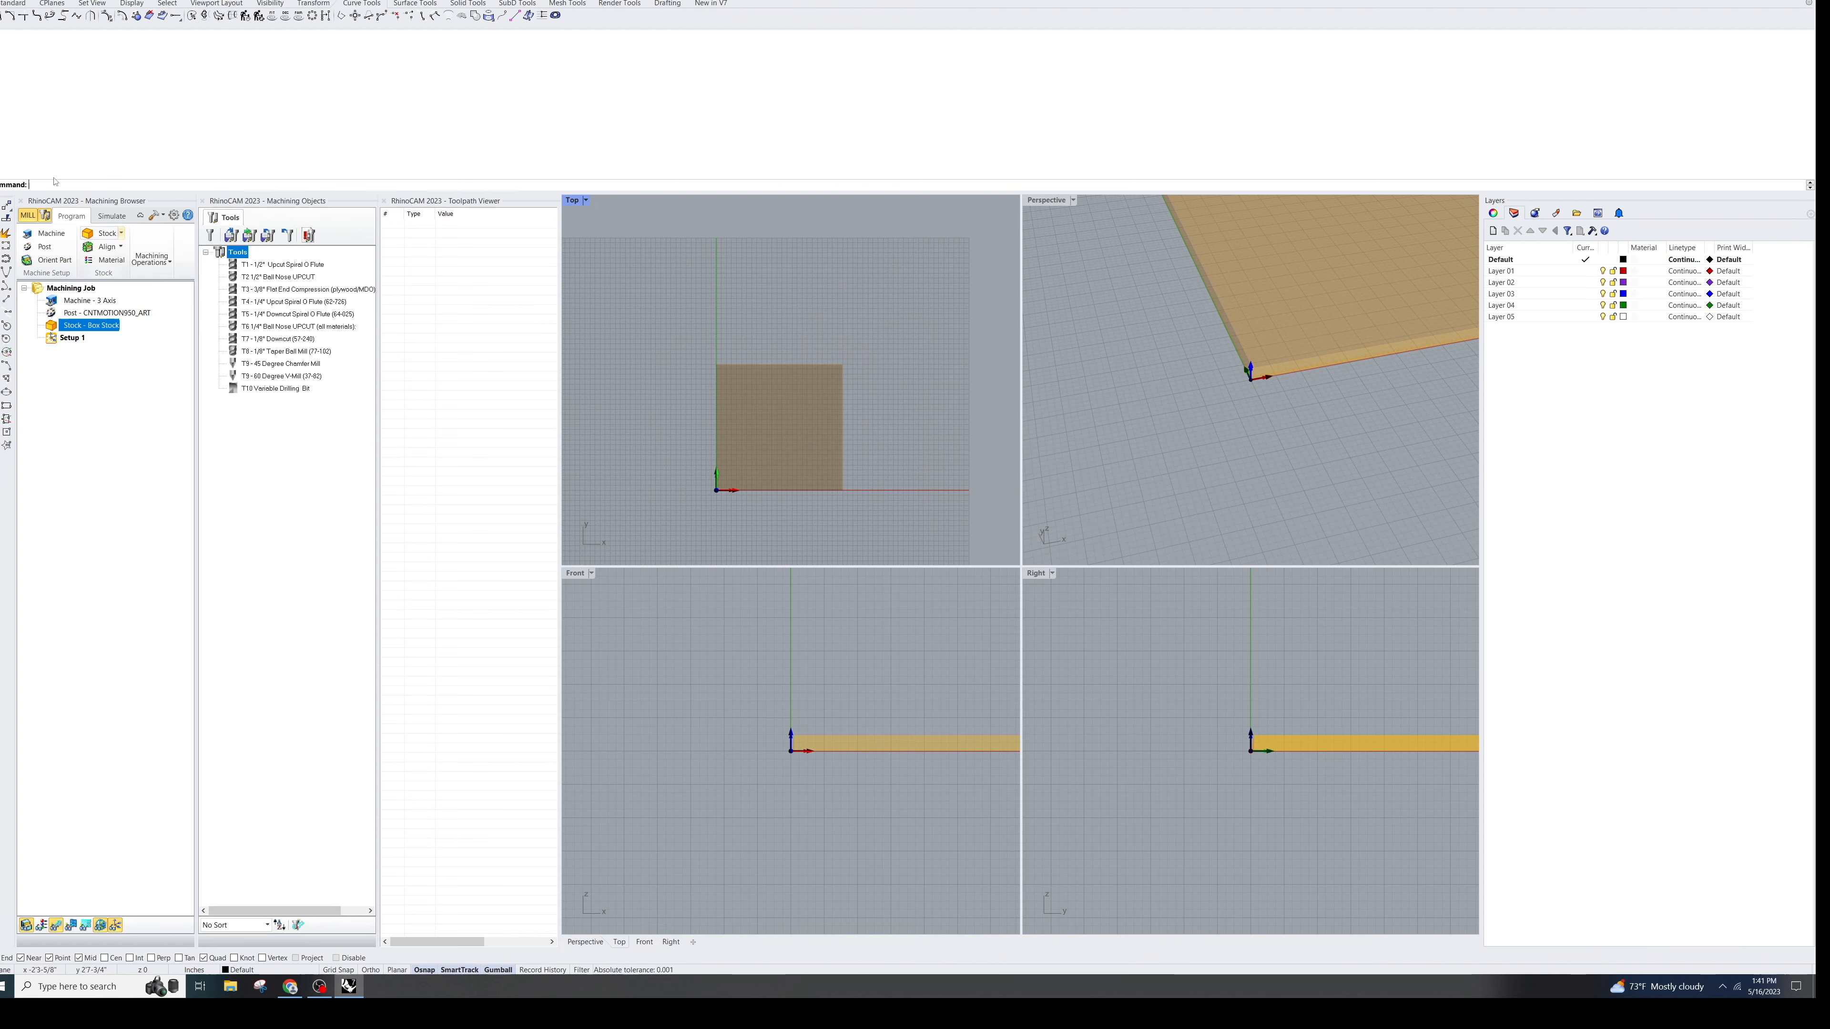
Step: Import jenna_lotus_two.ai with preserved inch units and fills as hatches
{"action": "left_click", "coordinate": [9, 0]}
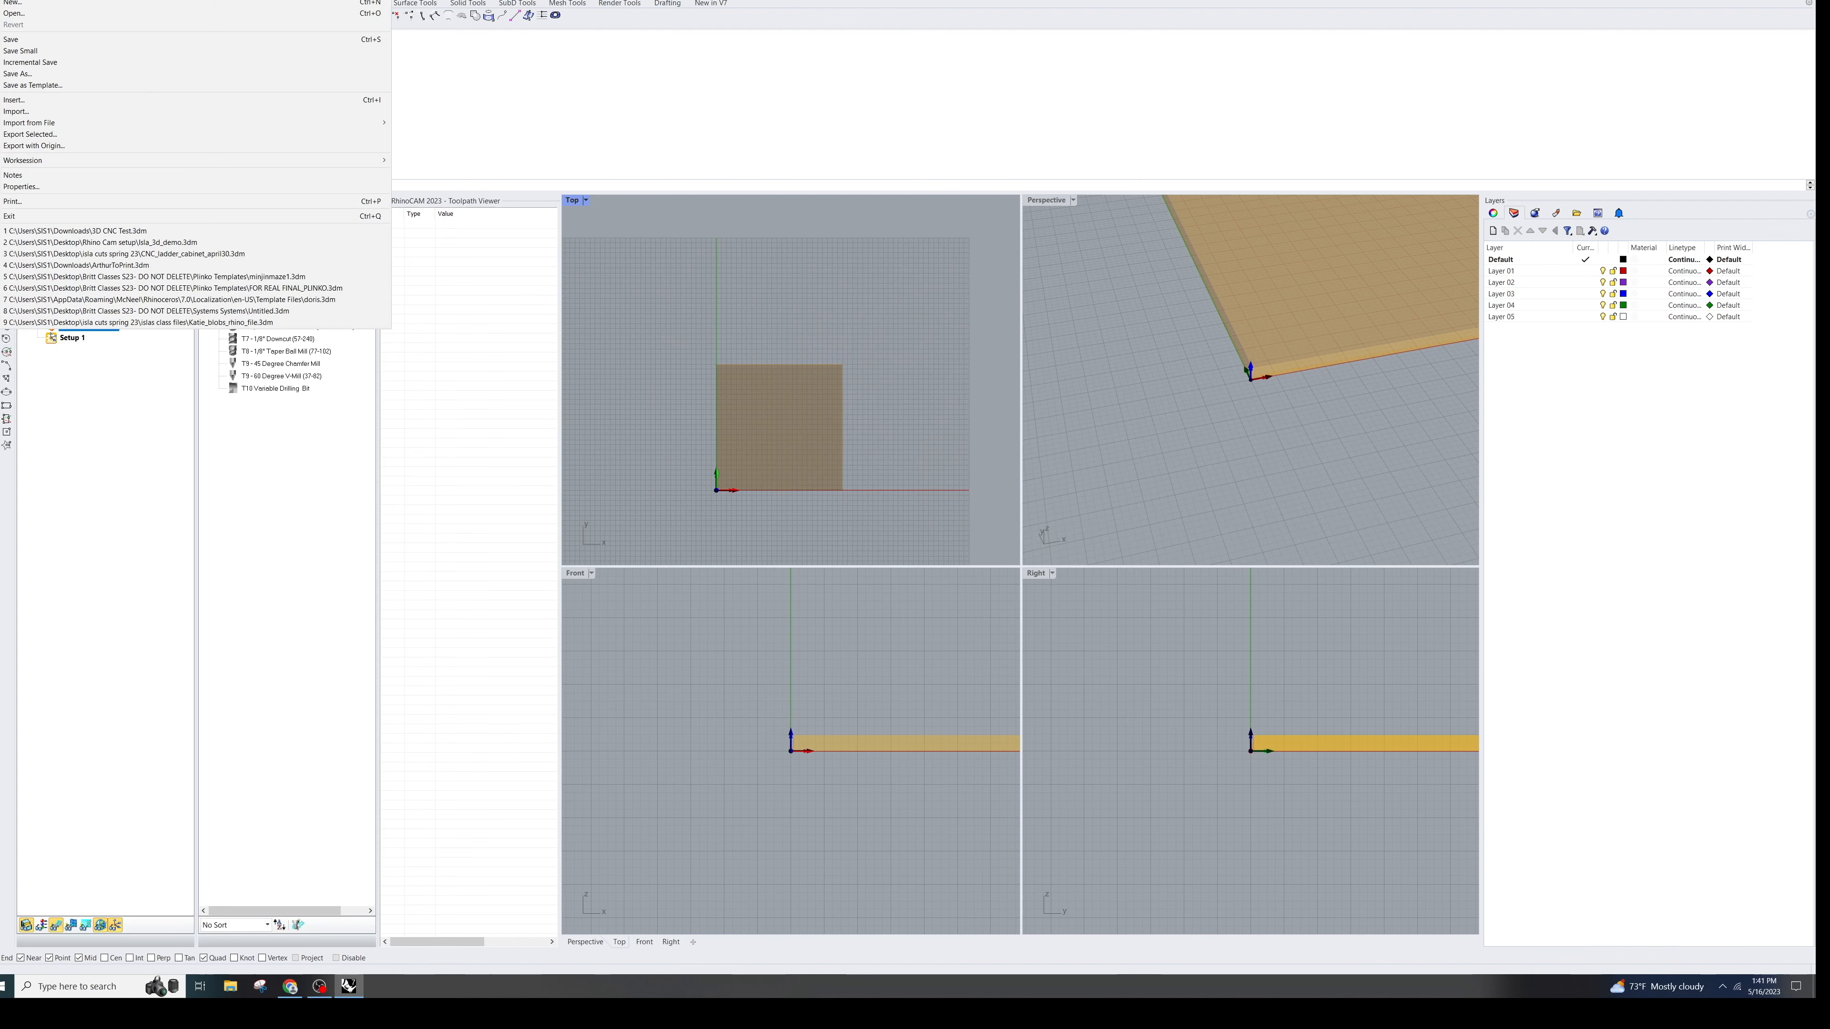
{"action": "left_click", "coordinate": [28, 111]}
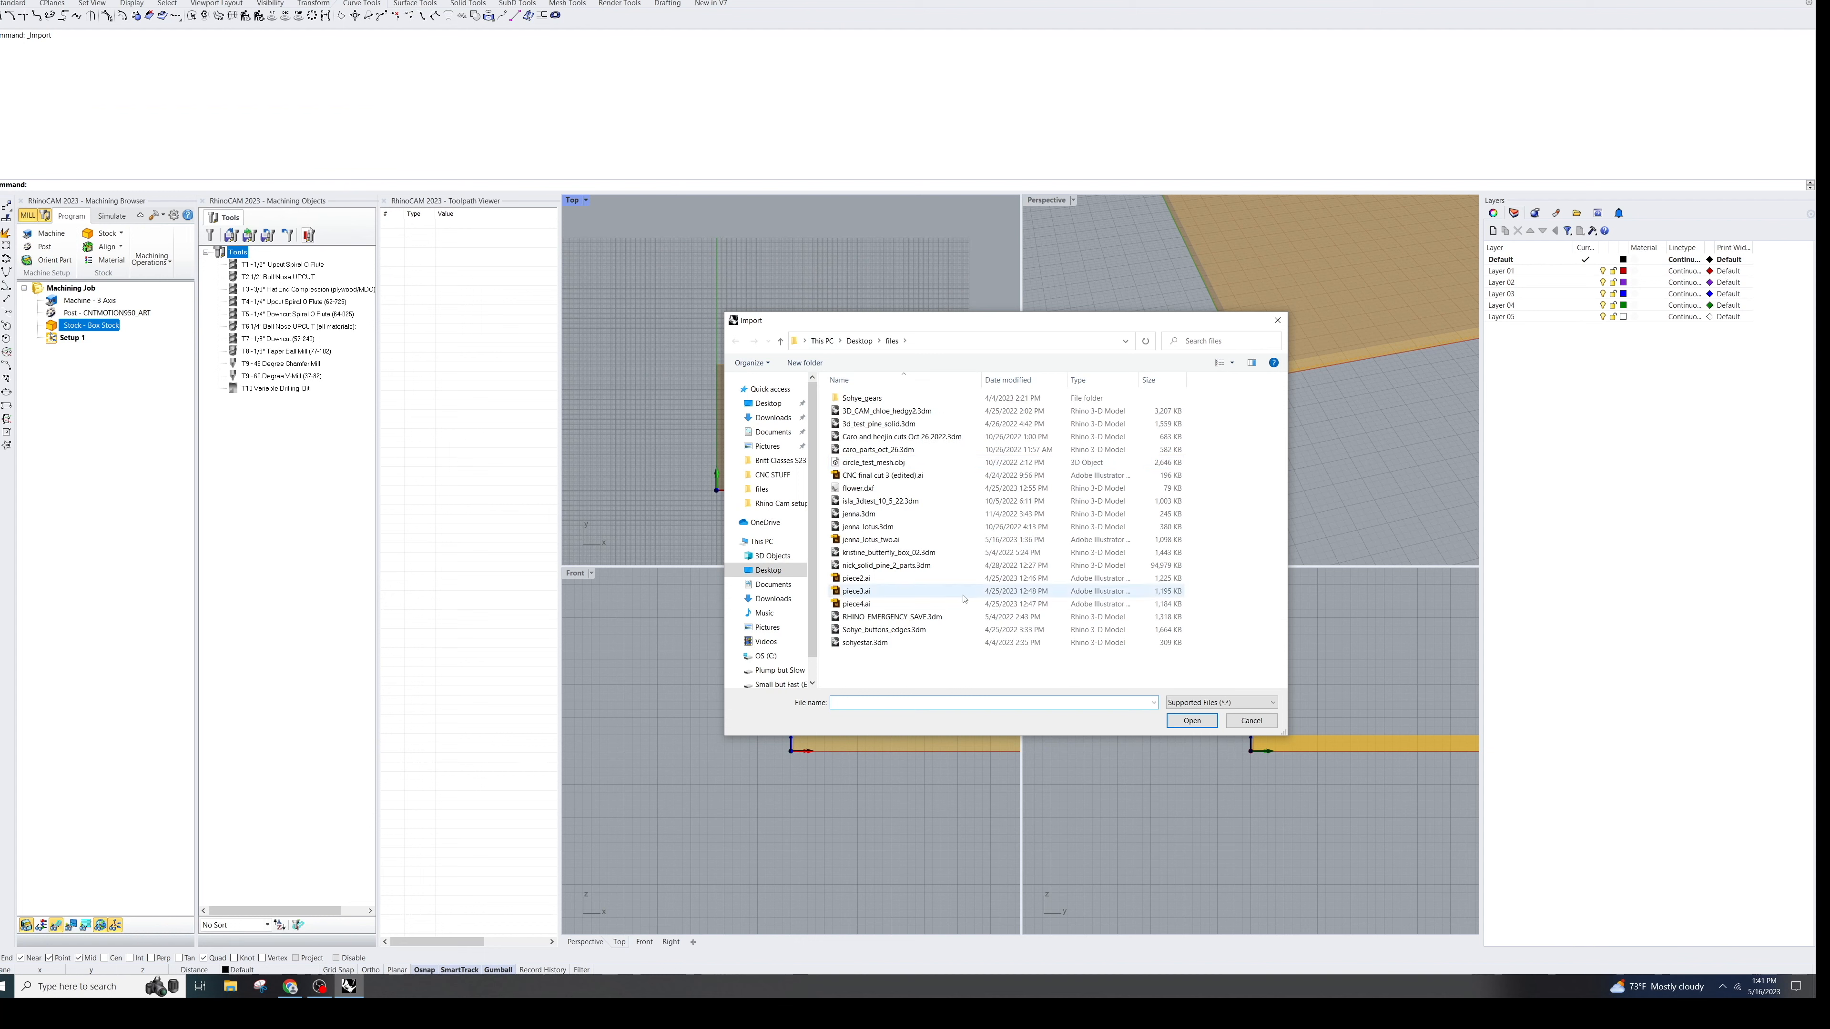
{"action": "left_click", "coordinate": [937, 540]}
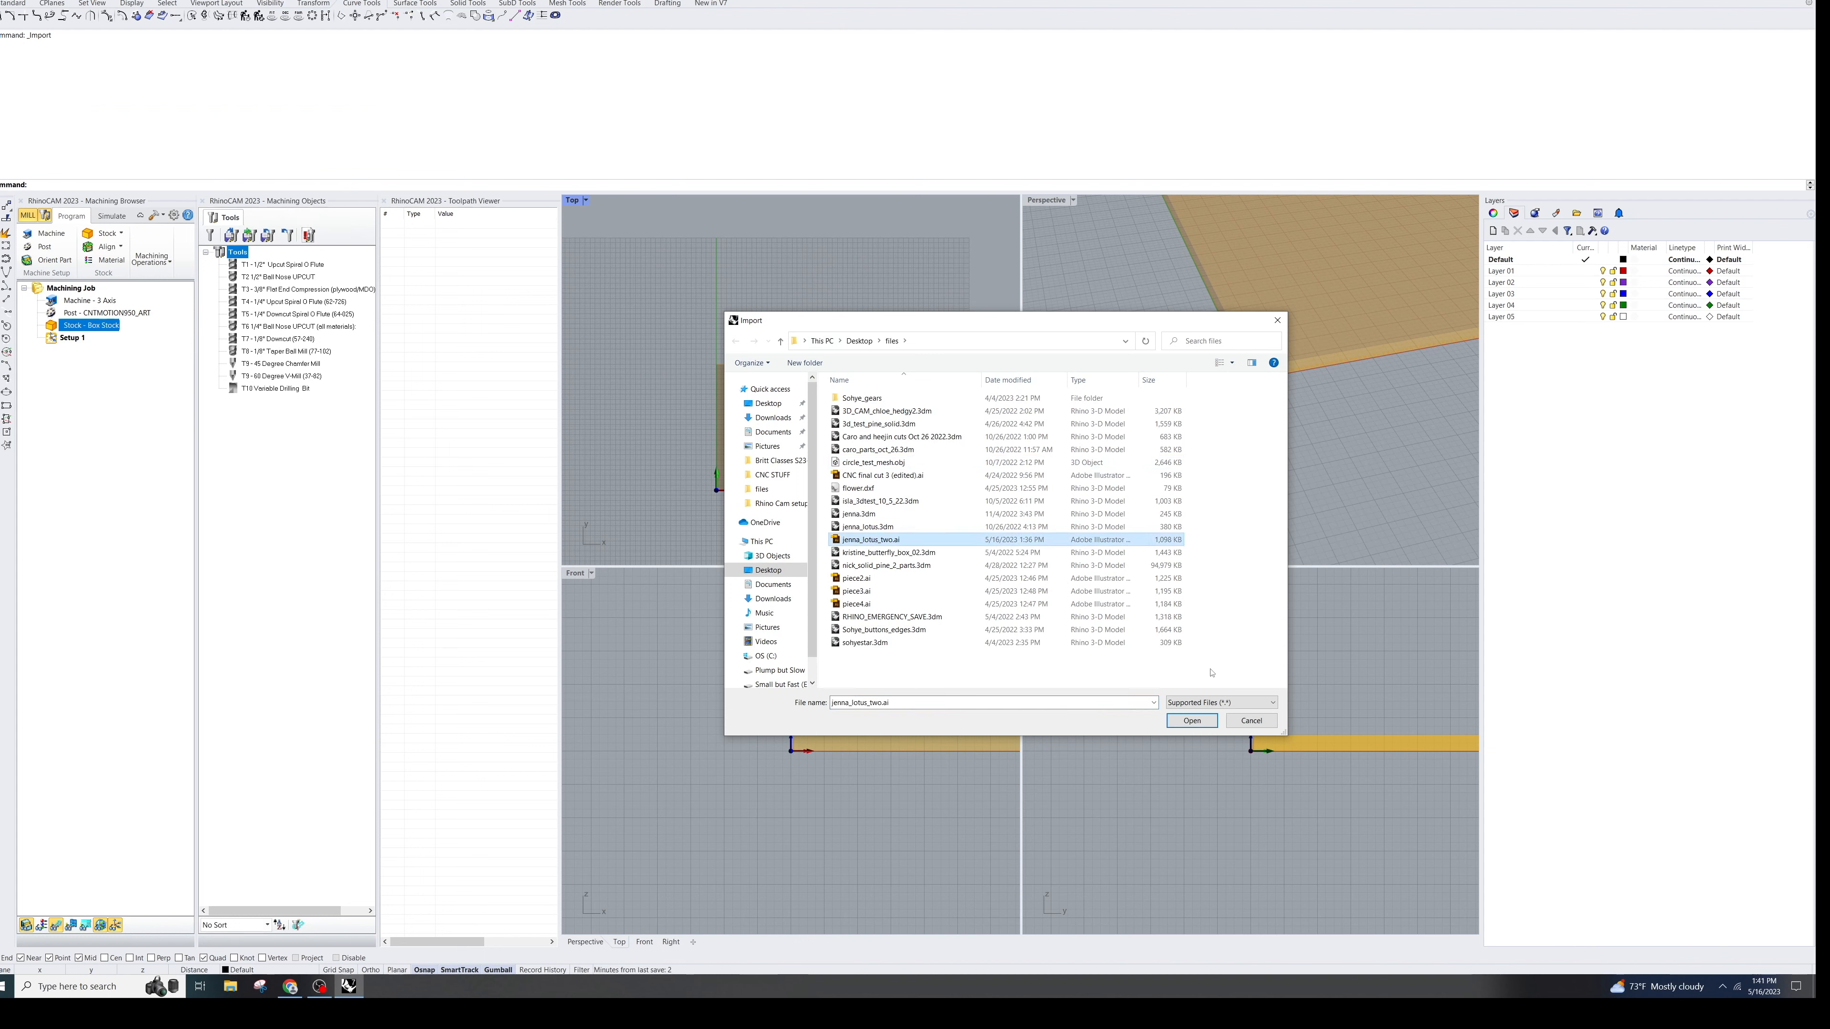
{"action": "left_click", "coordinate": [1192, 721]}
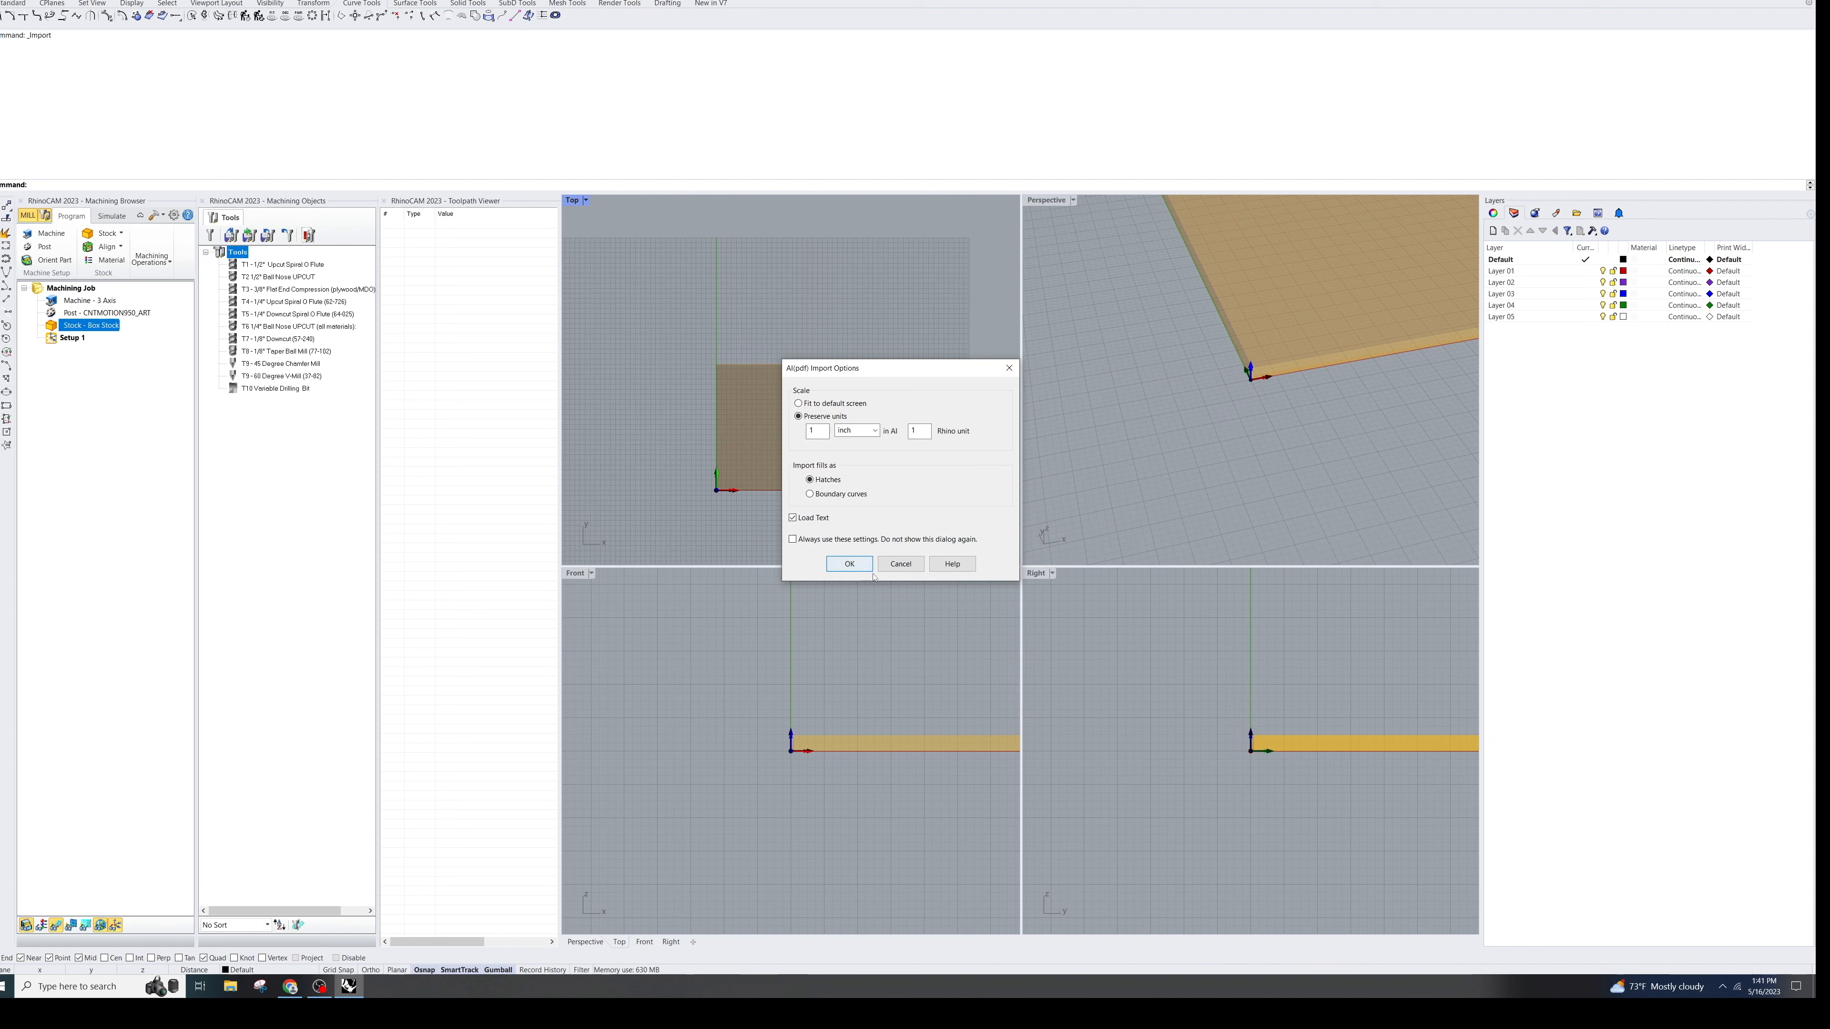
{"action": "left_click", "coordinate": [850, 565]}
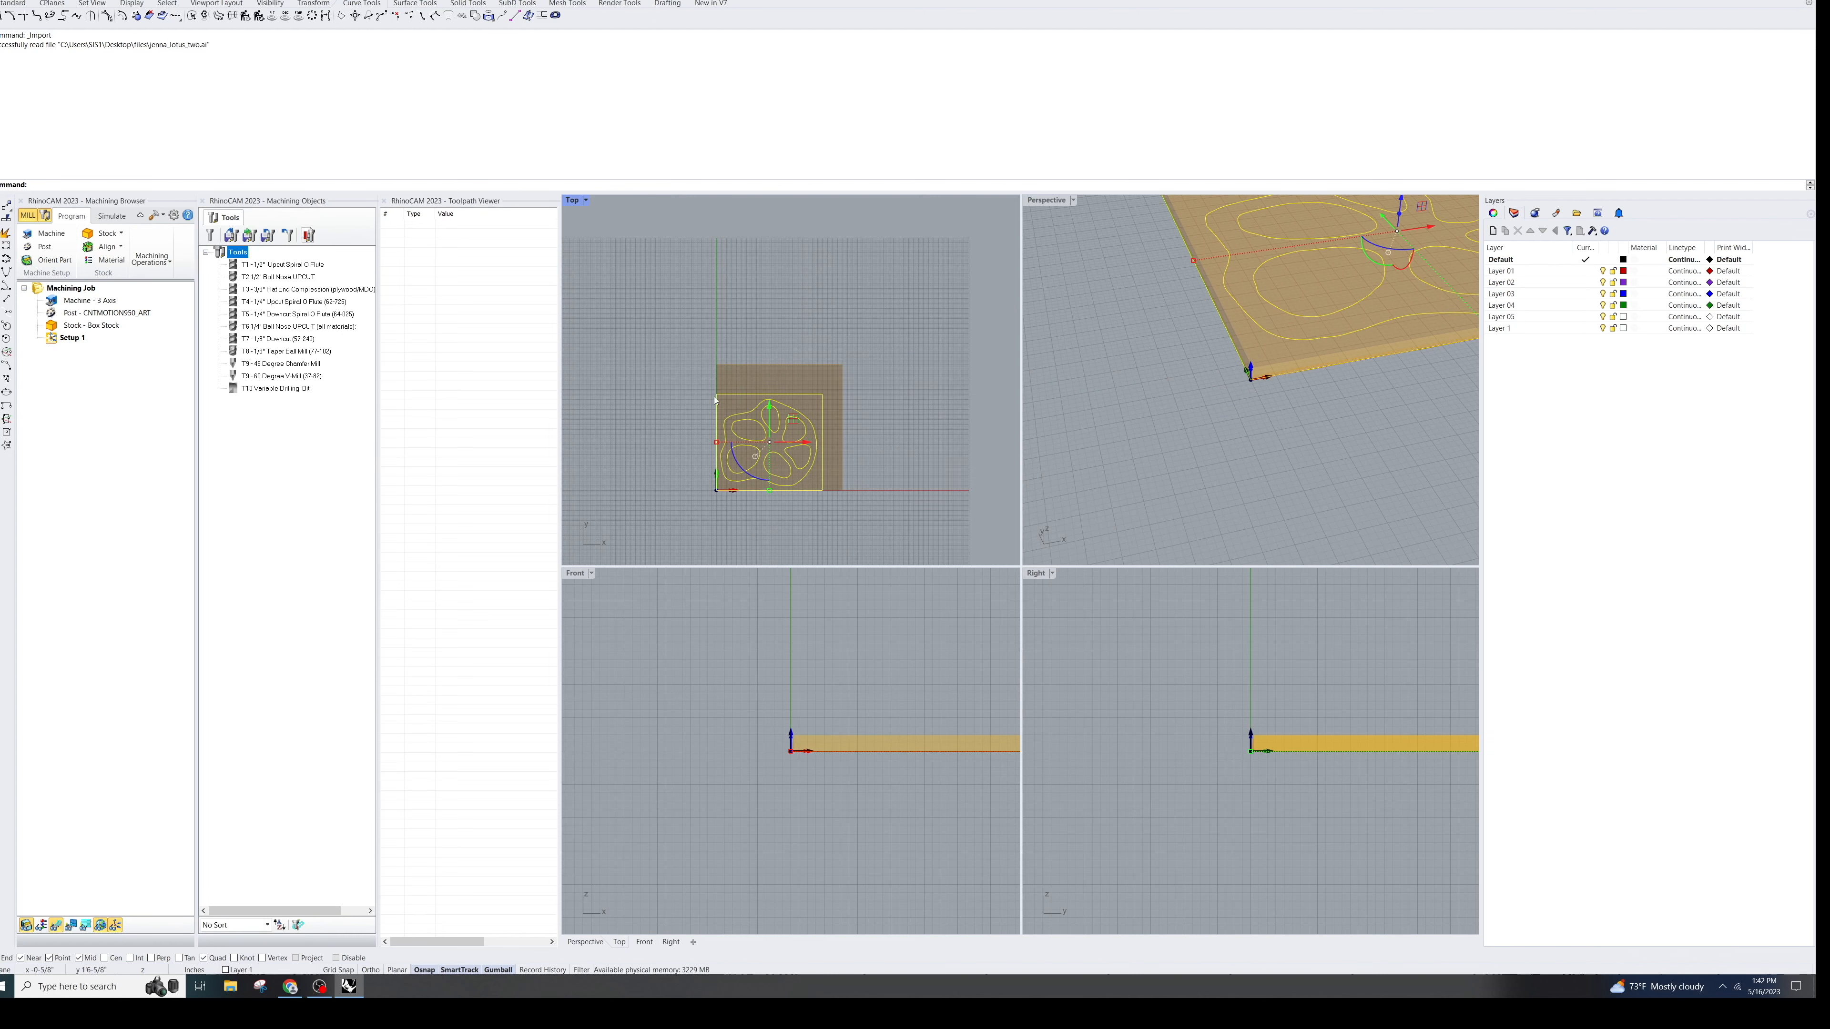
{"action": "scroll", "coordinate": [835, 461], "scroll_direction": "up", "scroll_amount": 3}
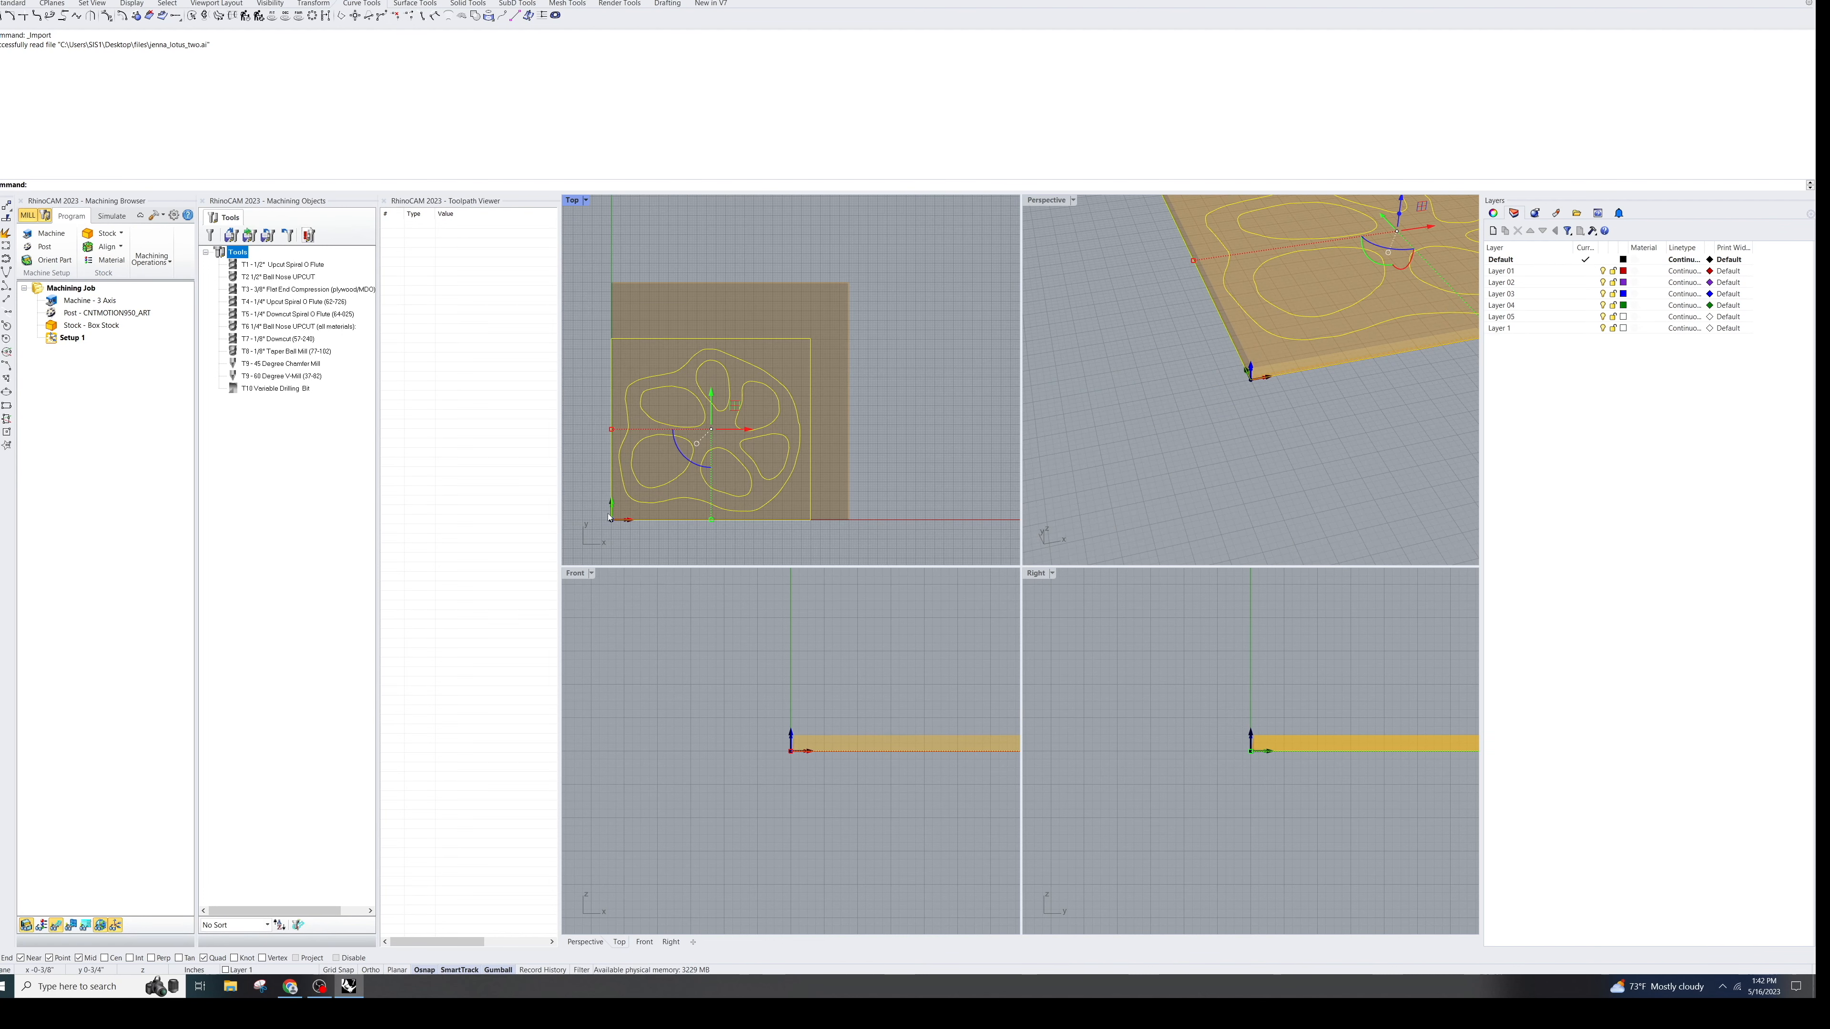
{"action": "mouse_move", "coordinate": [842, 431]}
{"action": "right_mouse_down"}
{"action": "mouse_move", "coordinate": [877, 395]}
{"action": "mouse_move", "coordinate": [908, 412]}
{"action": "right_mouse_up"}
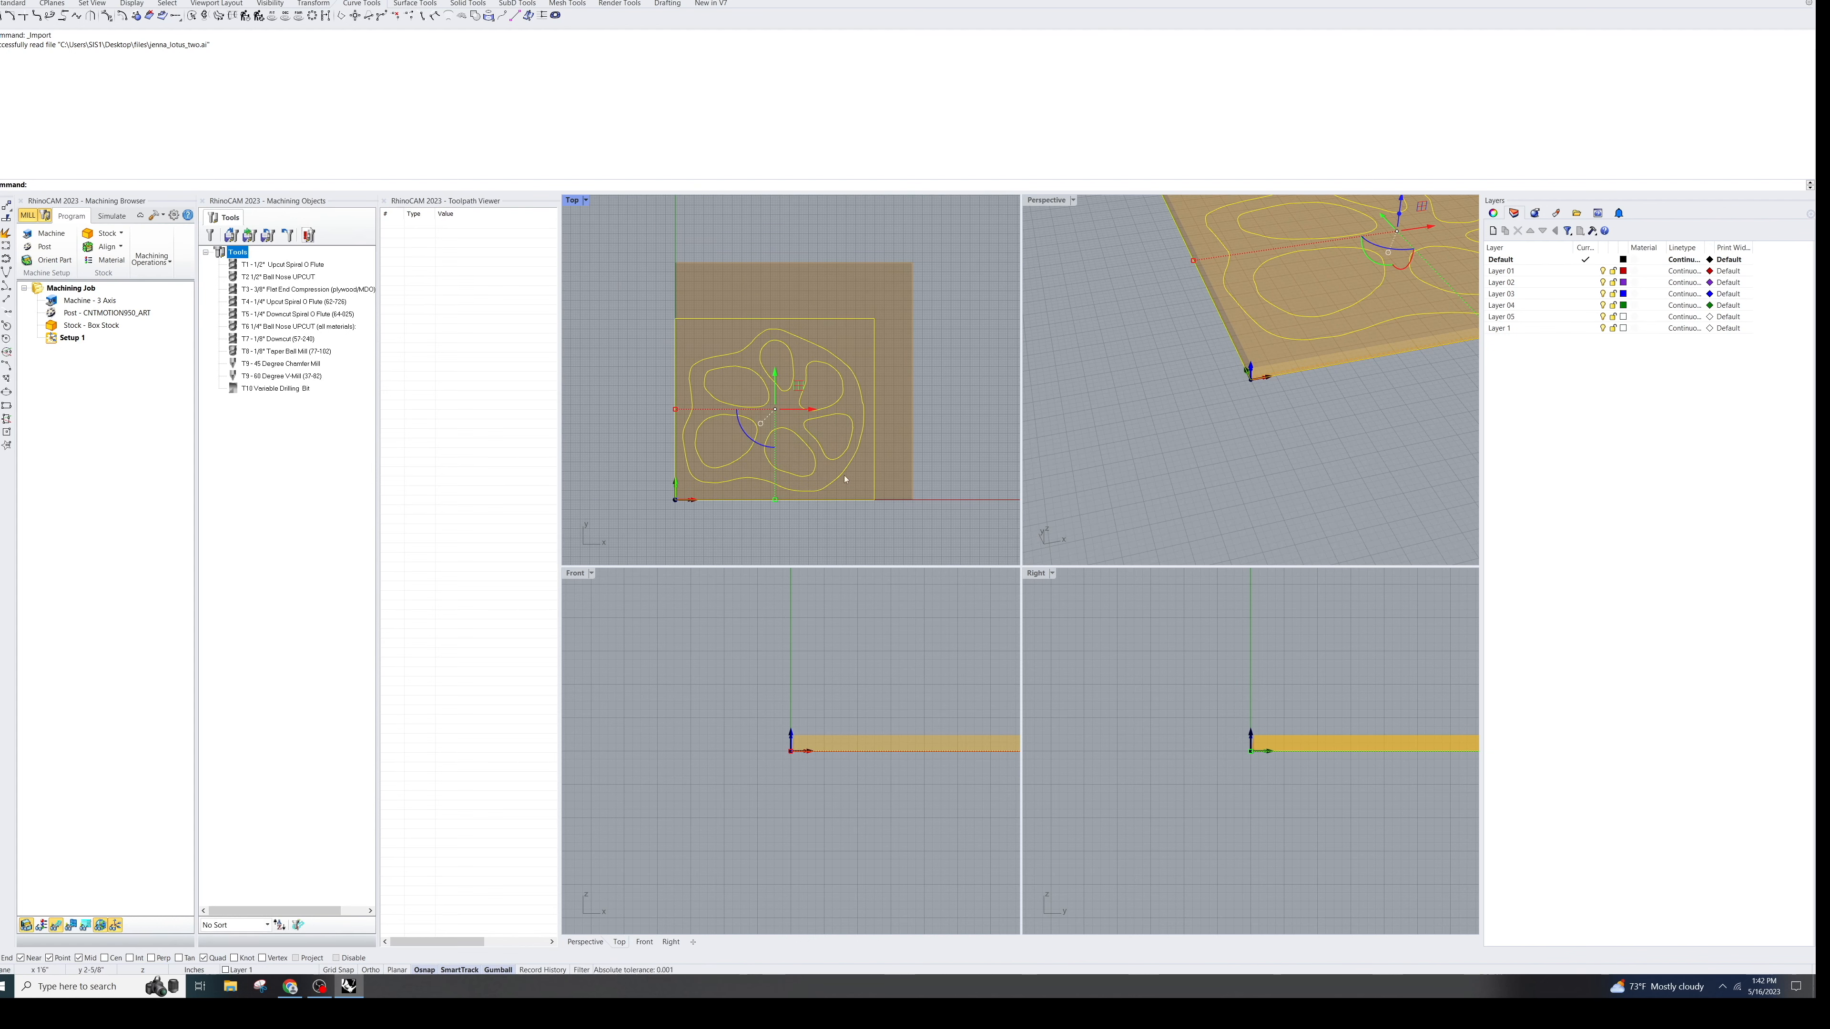
Step: Set the box stock's length and width to 18
{"action": "left_click", "coordinate": [701, 319]}
{"action": "left_click", "coordinate": [108, 326]}
{"action": "double_click", "coordinate": [52, 327]}
{"action": "double_click", "coordinate": [59, 432]}
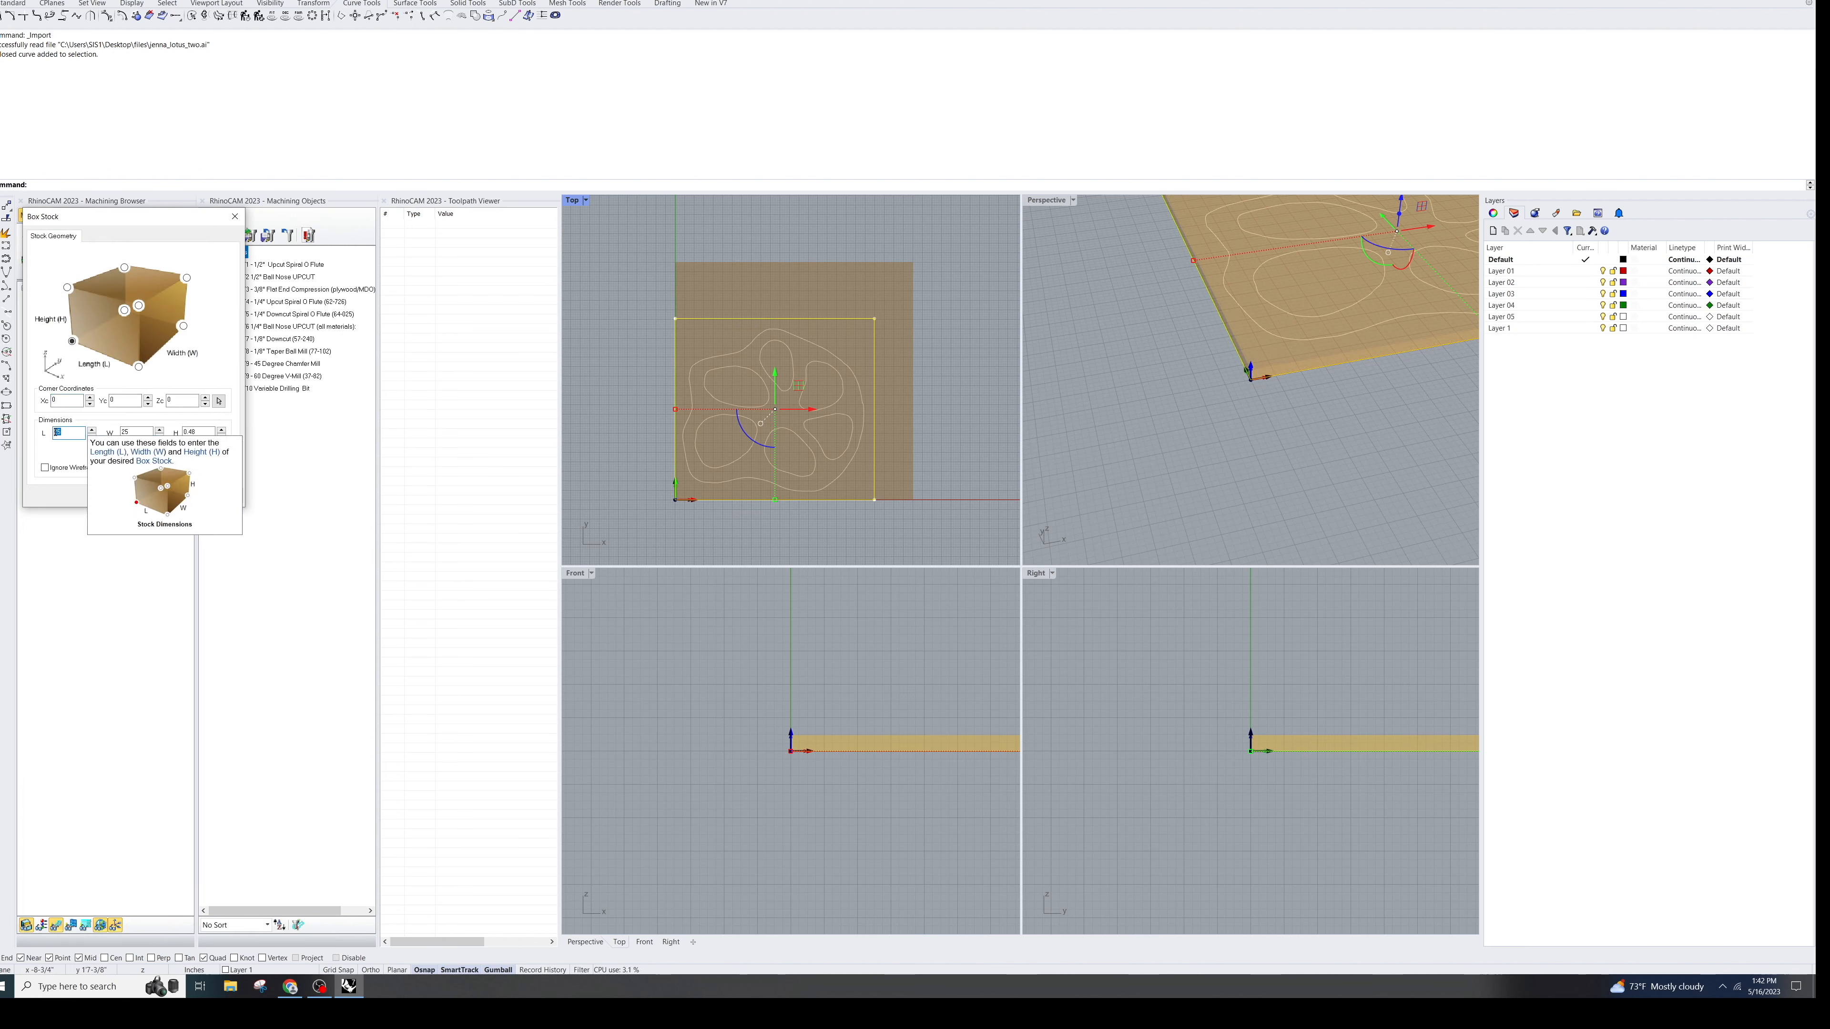
{"action": "type", "text": "19"}
{"action": "key", "text": "BackSpace"}
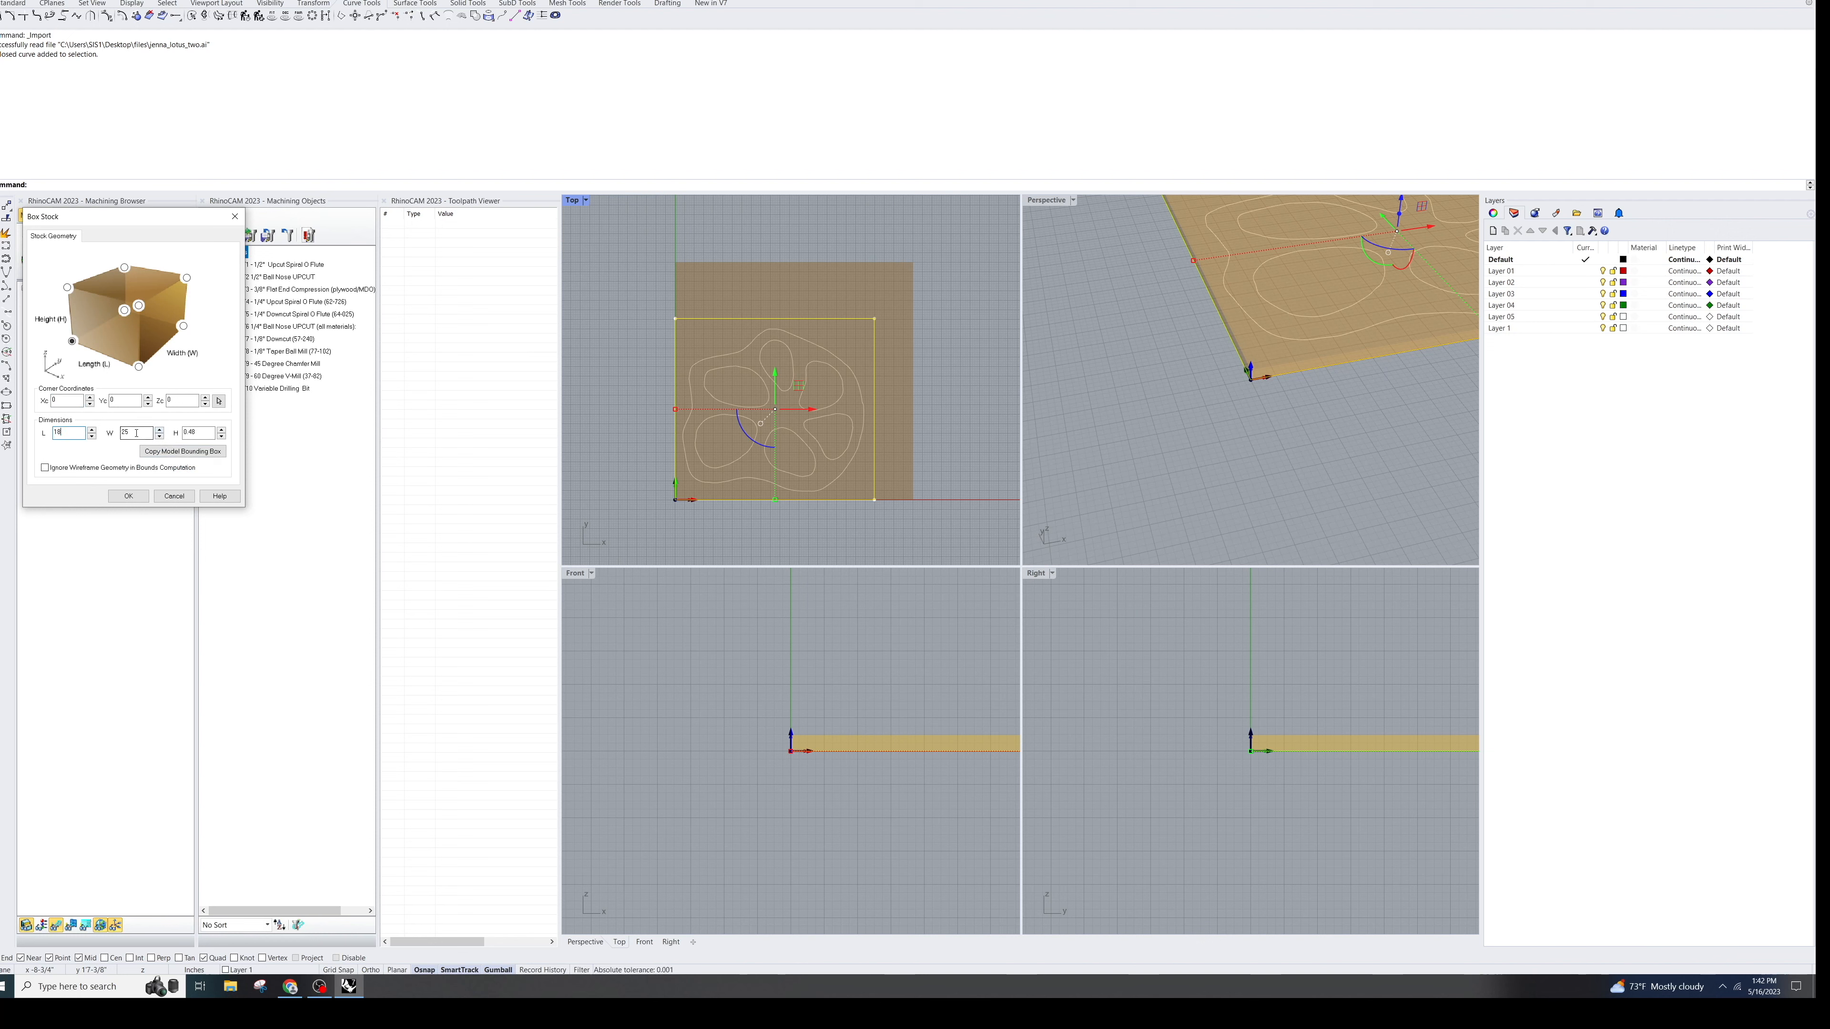
{"action": "left_click", "coordinate": [128, 496]}
{"action": "key", "text": "Escape"}
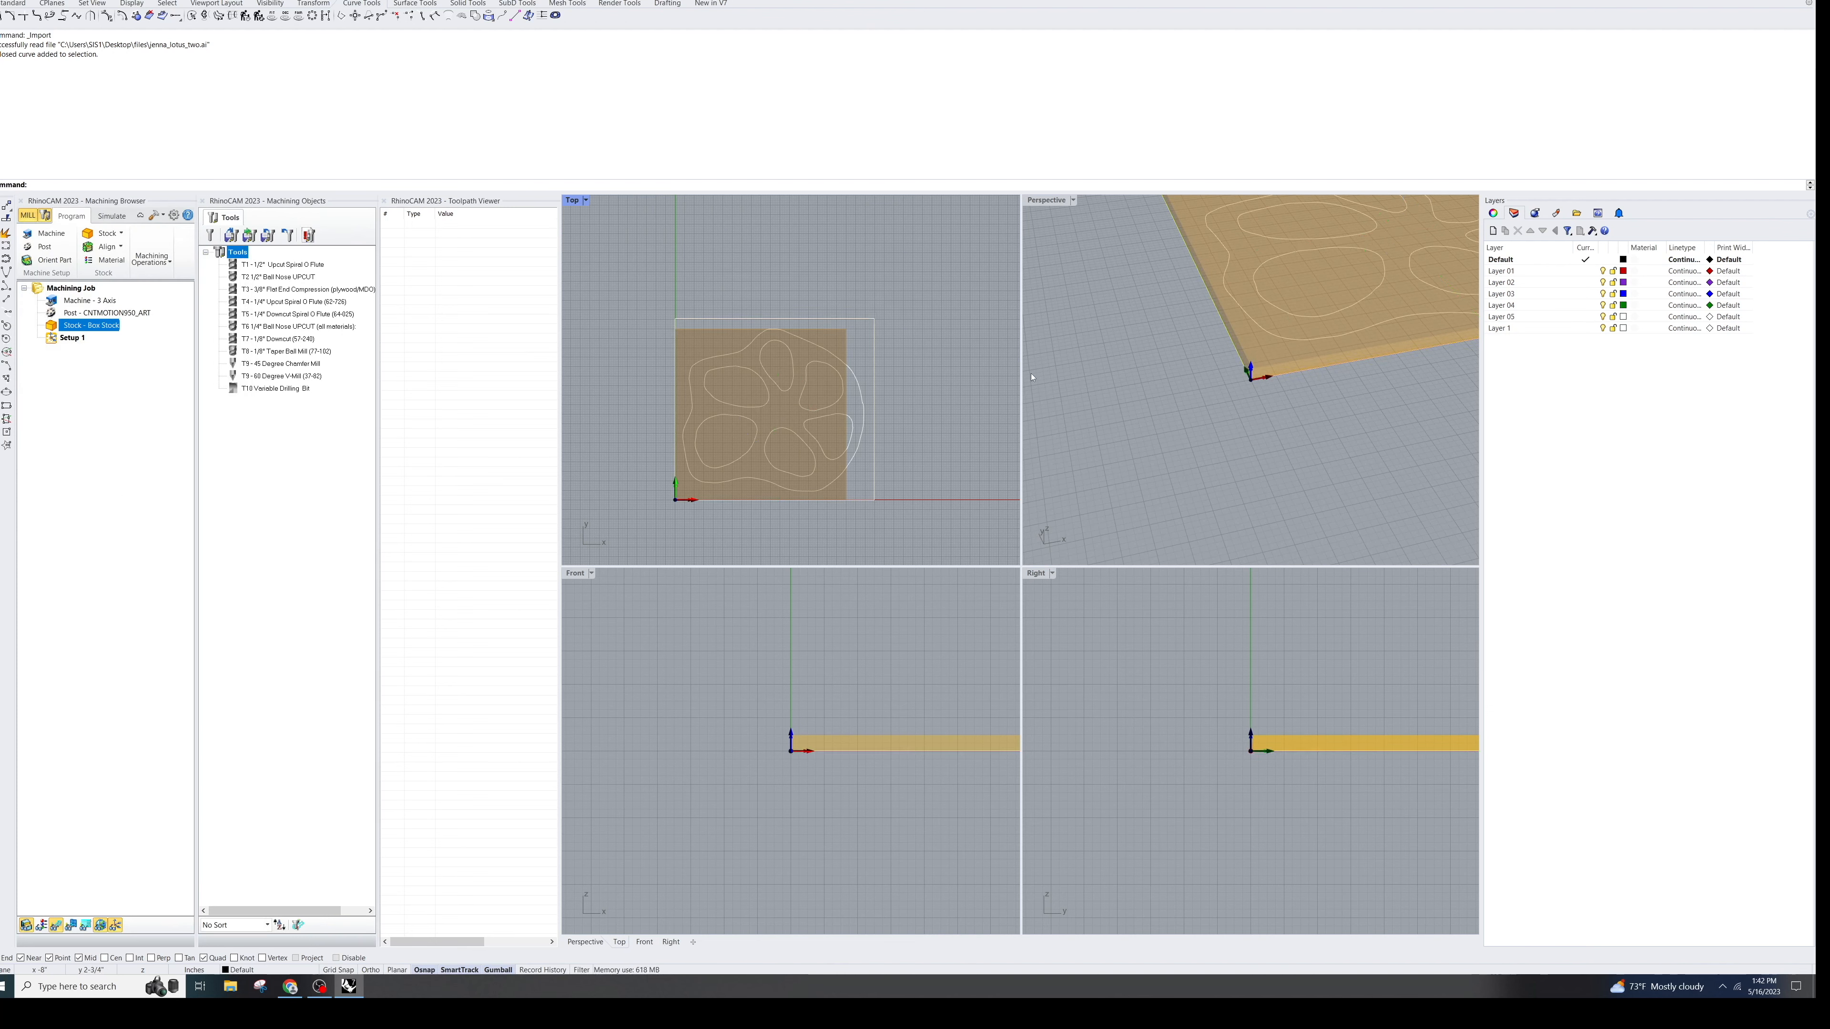
{"action": "double_click", "coordinate": [90, 325]}
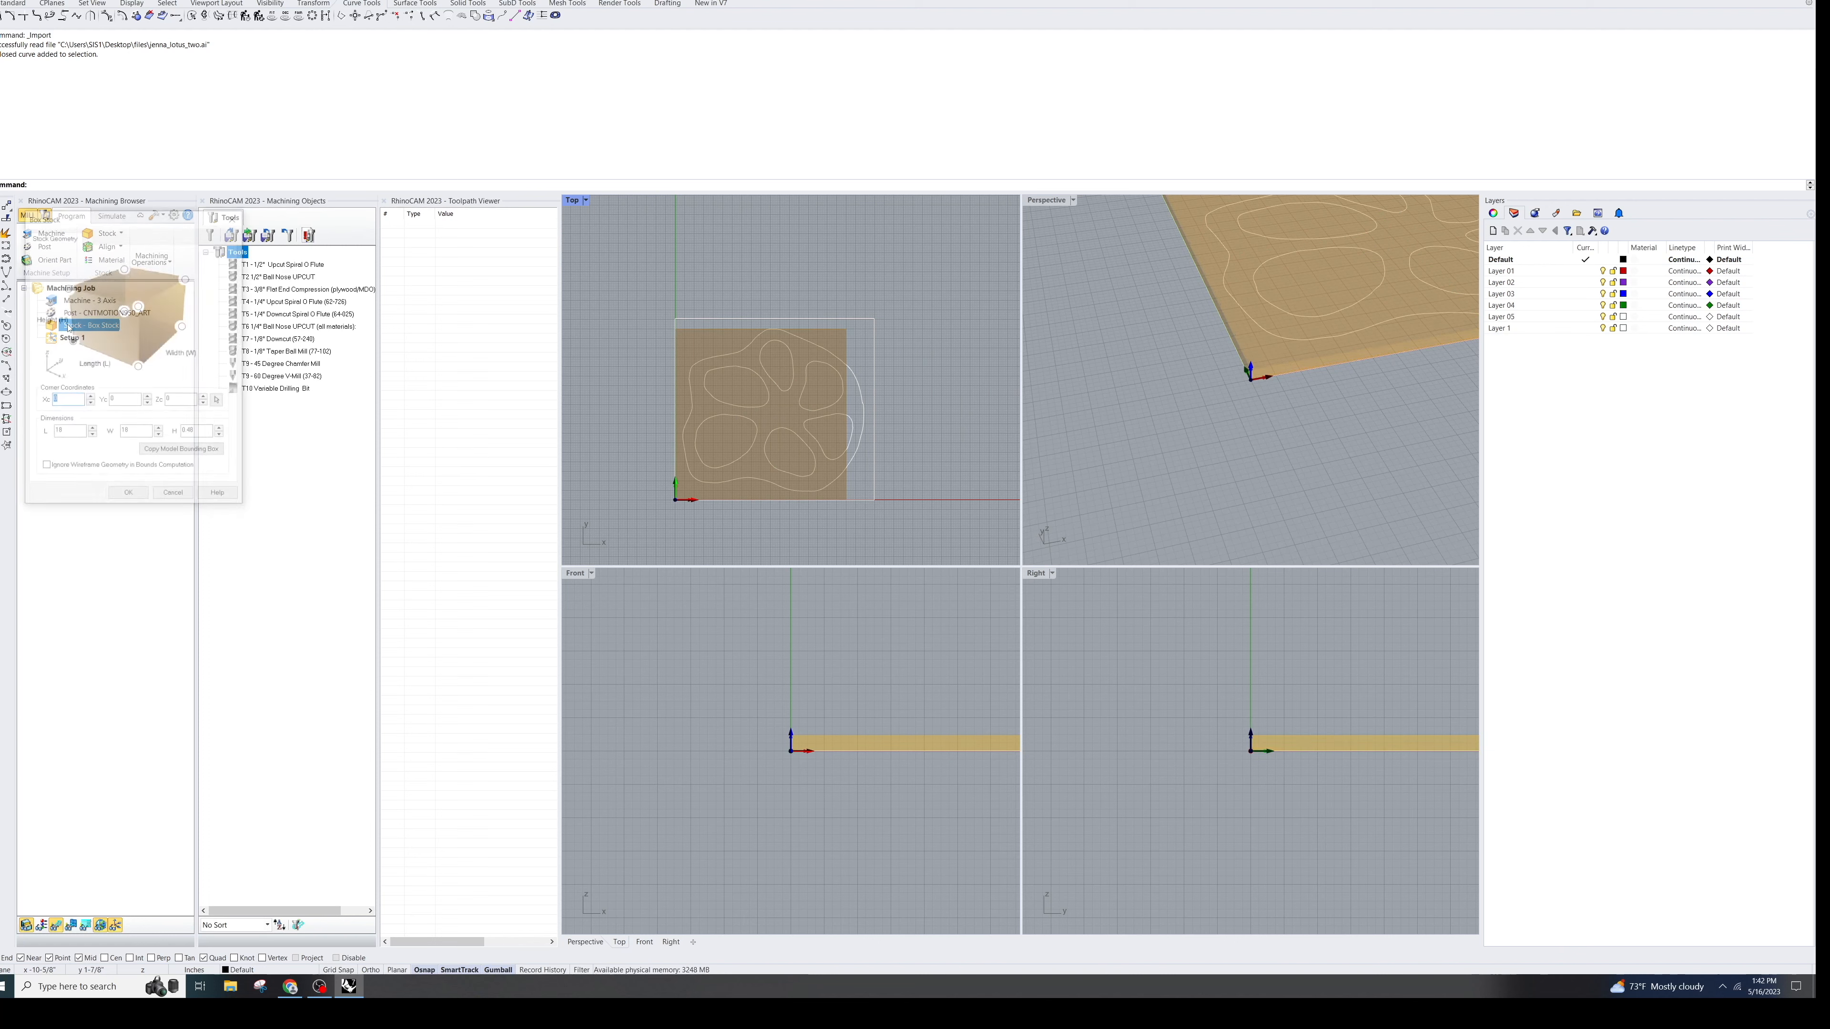
{"action": "left_click", "coordinate": [220, 496]}
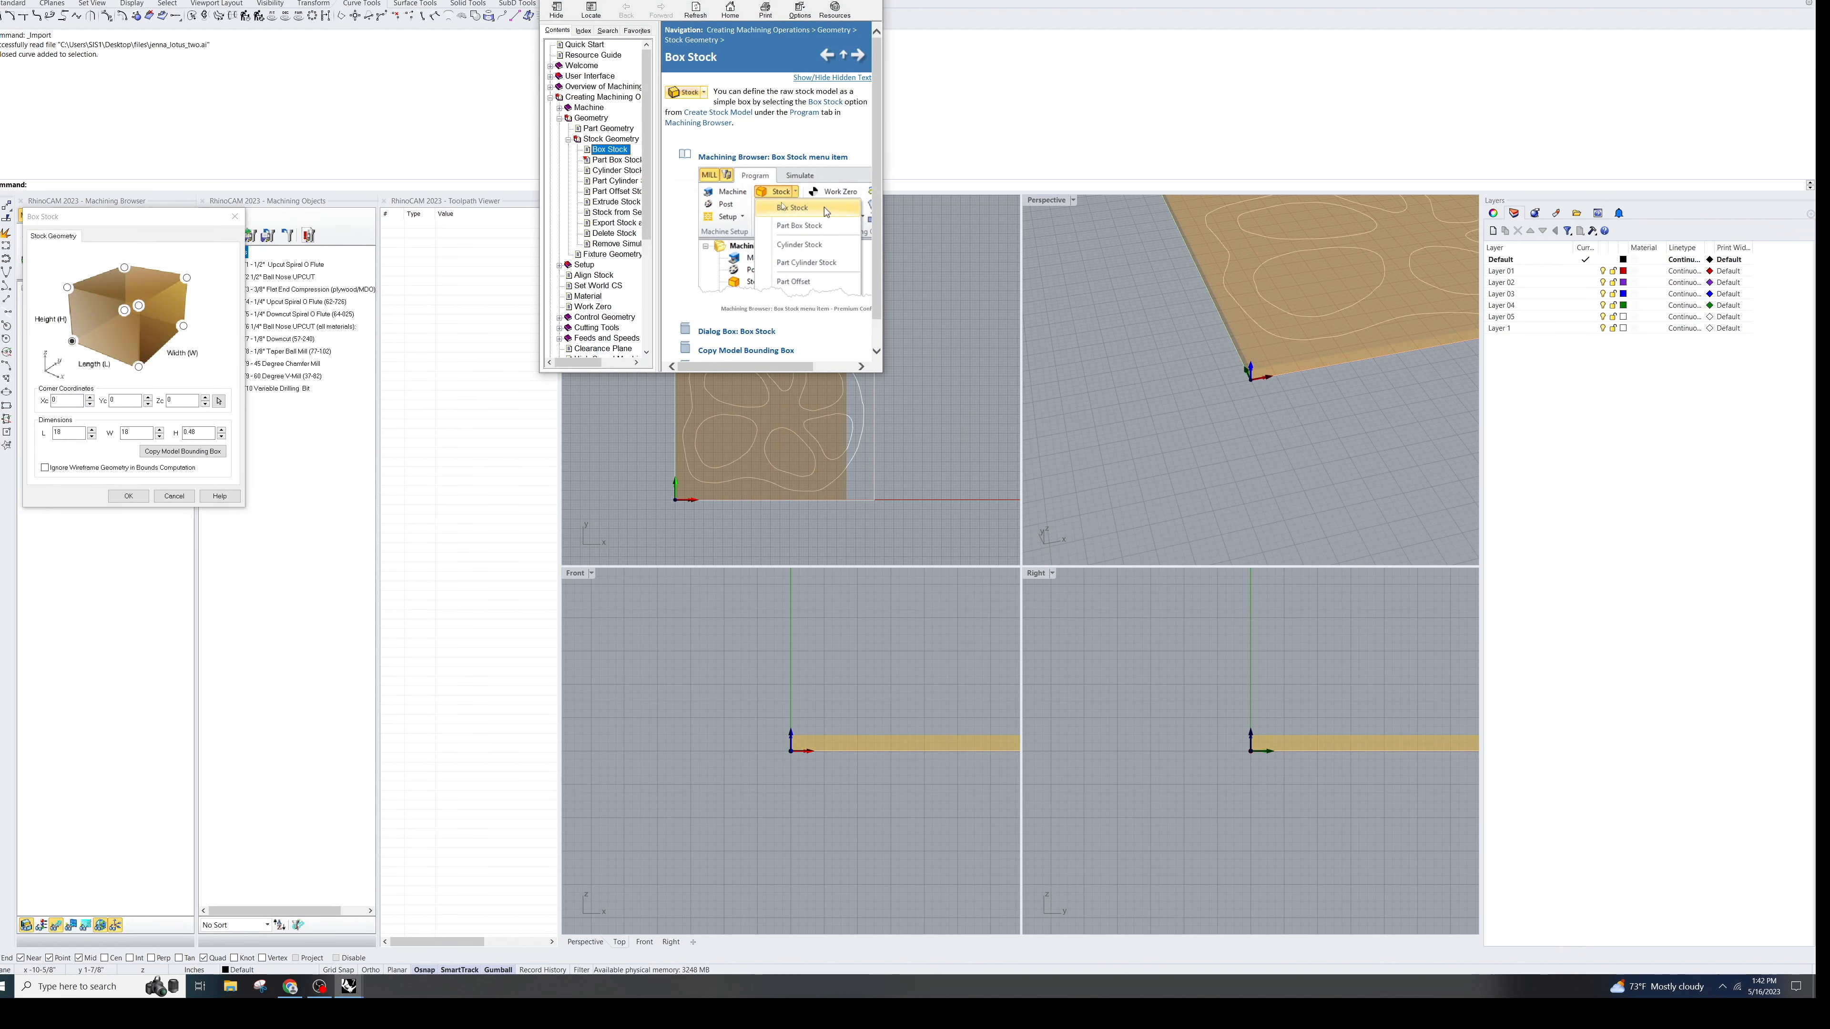
{"action": "left_click", "coordinate": [58, 254]}
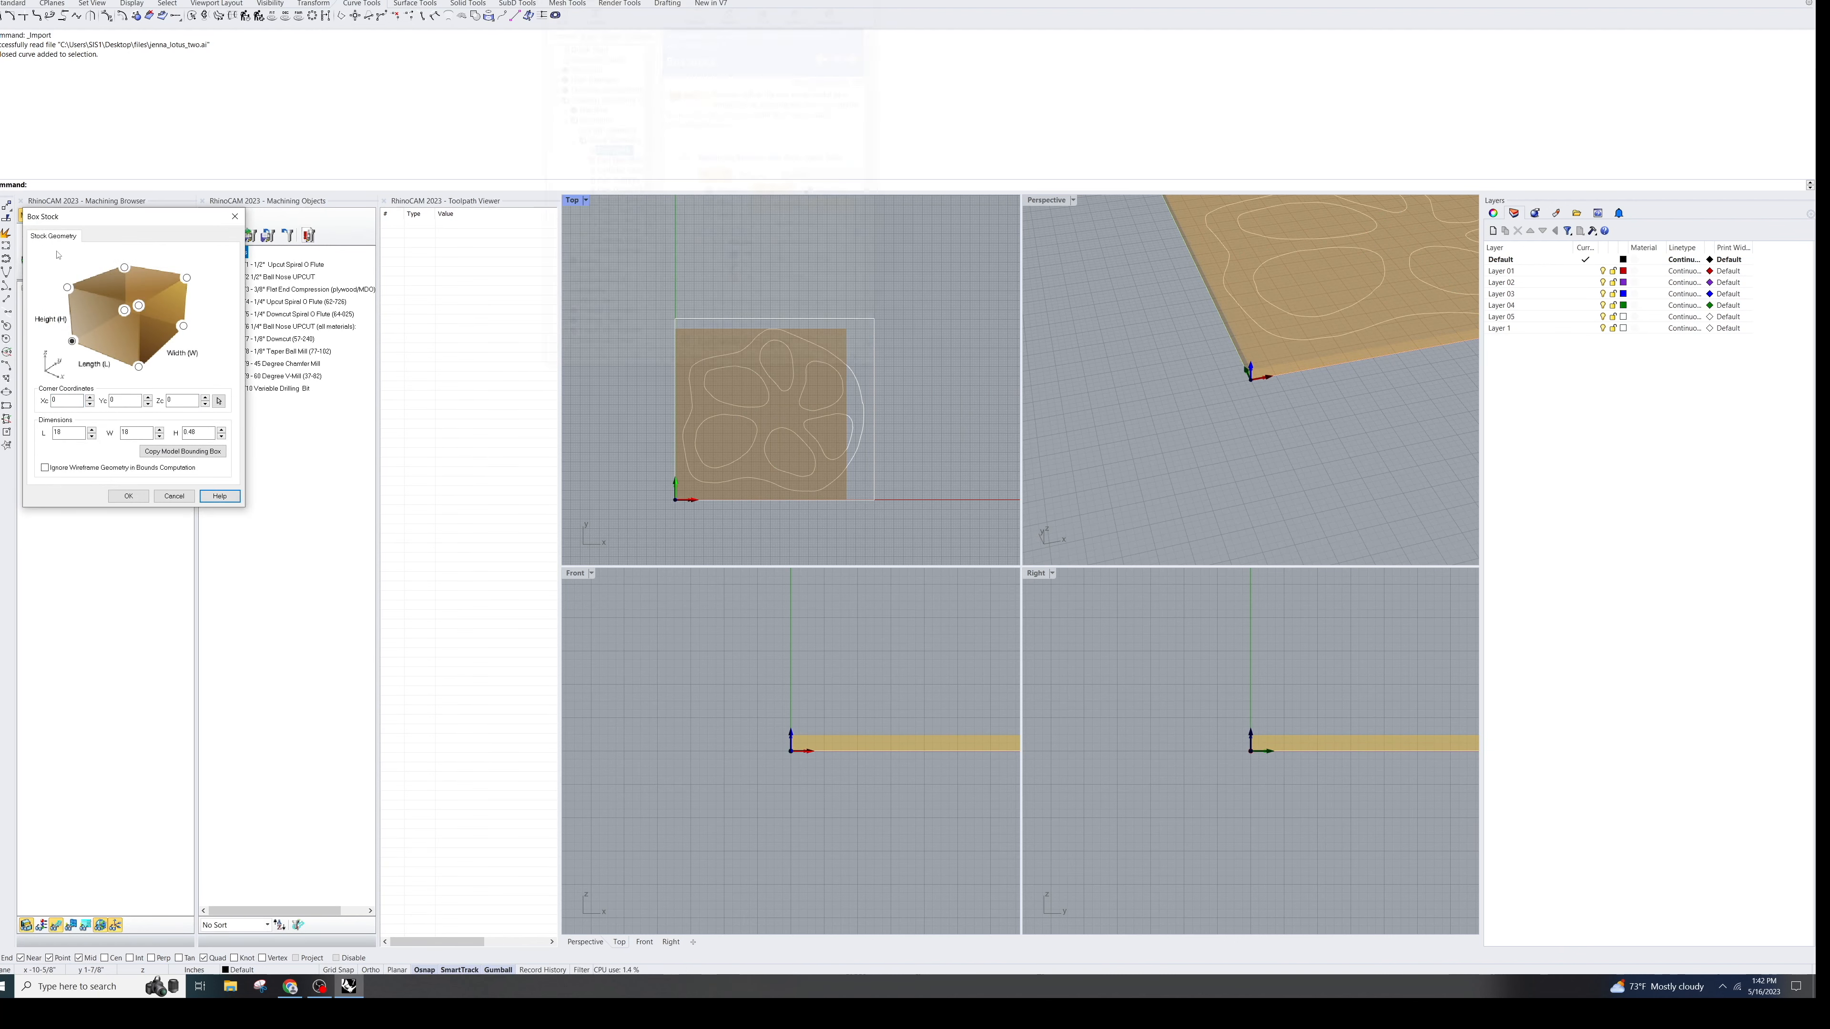
{"action": "left_click", "coordinate": [235, 216]}
Step: Try to move the upper right corner of the artwork's rectangular border inward, and undo that move
{"action": "left_click", "coordinate": [874, 317]}
{"action": "left_click_drag", "start_coordinate": [874, 318], "coordinate": [836, 346]}
{"action": "key", "text": "ctrl+z"}
Step: Select all the lotus artwork curves and try to reposition them over the stock in the Top view
{"action": "left_click", "coordinate": [874, 319]}
{"action": "left_click_drag", "start_coordinate": [891, 536], "coordinate": [667, 312]}
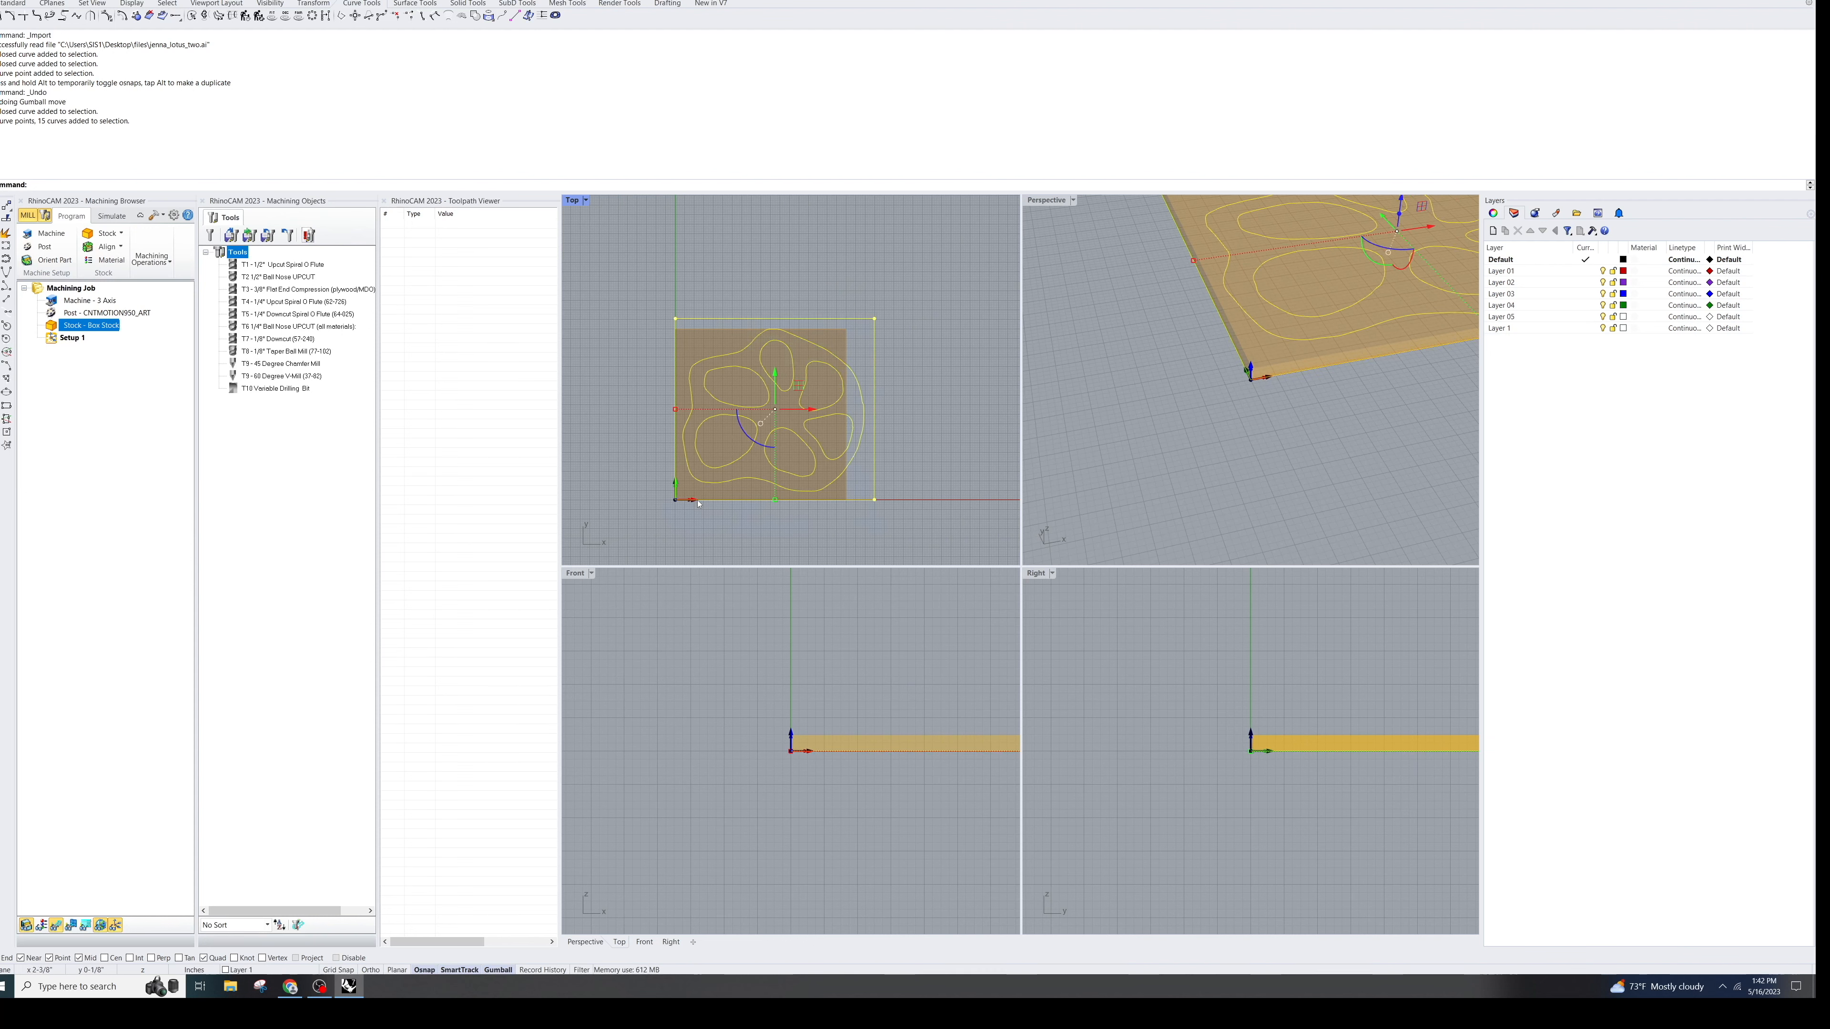
{"action": "left_click_drag", "start_coordinate": [676, 502], "coordinate": [709, 467]}
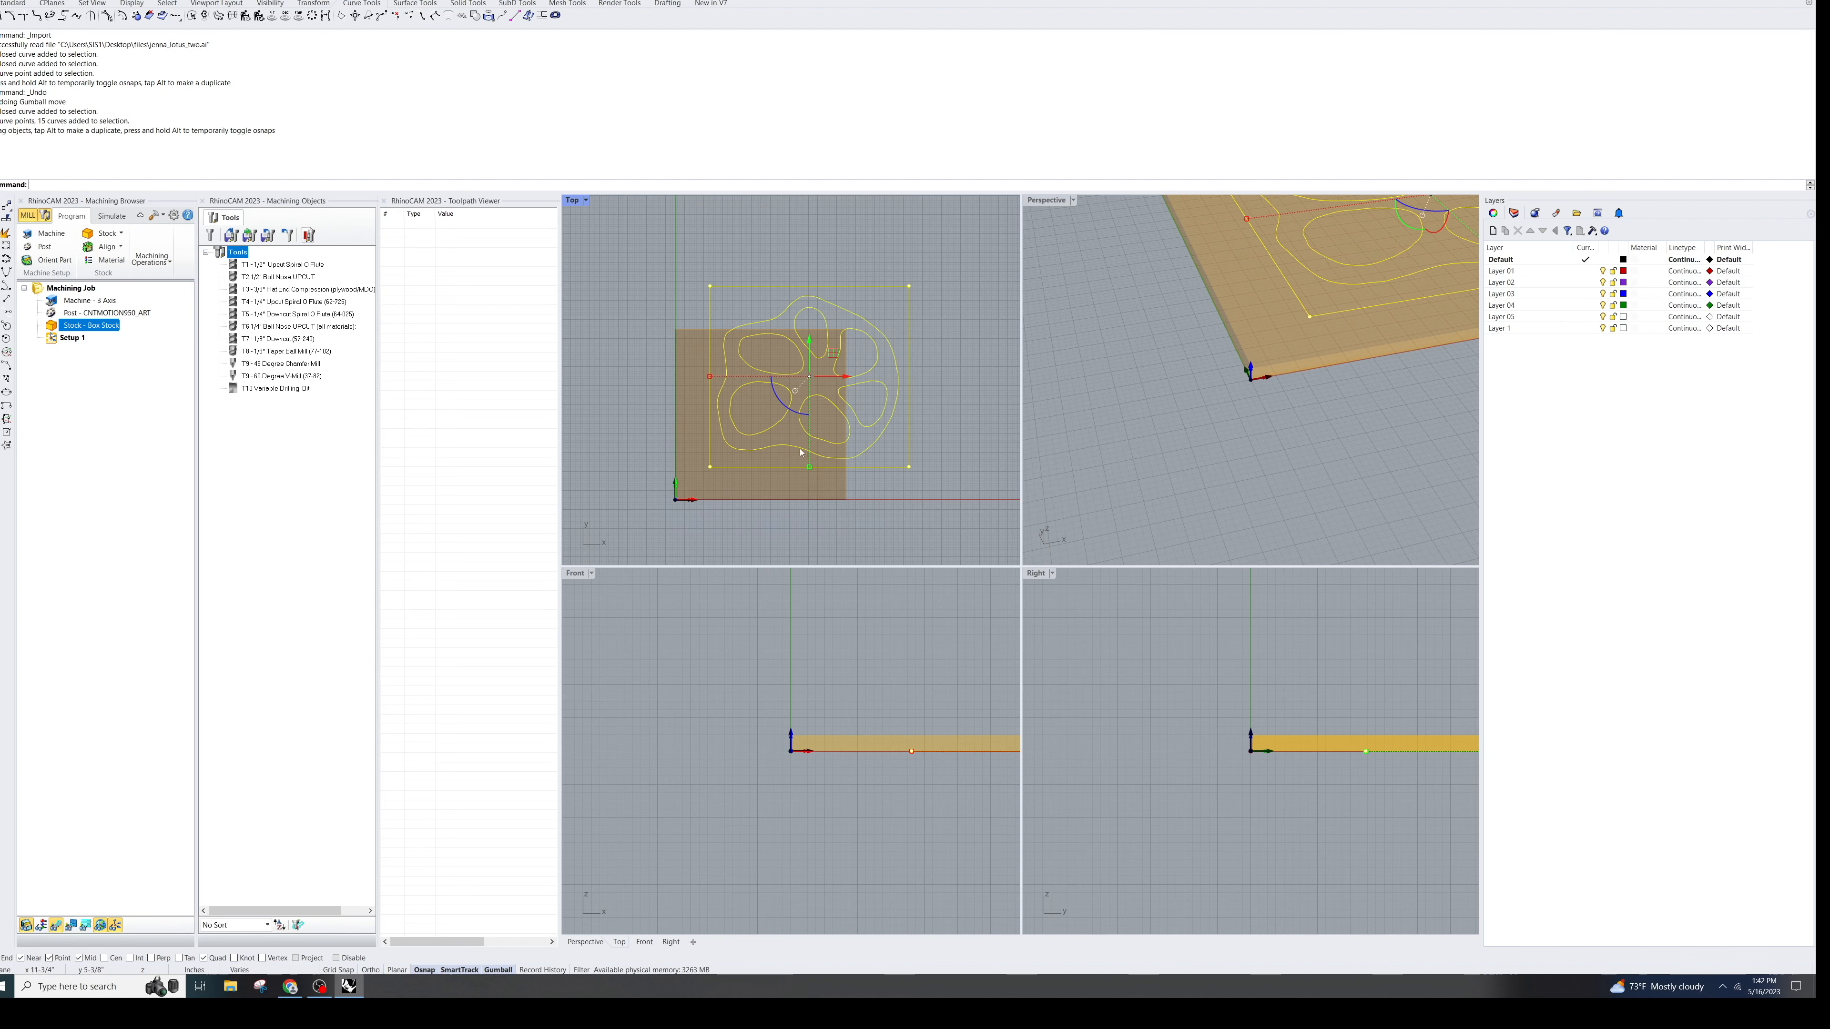
{"action": "left_click_drag", "start_coordinate": [910, 468], "coordinate": [878, 444]}
{"action": "left_click", "coordinate": [914, 460]}
{"action": "left_click", "coordinate": [951, 438]}
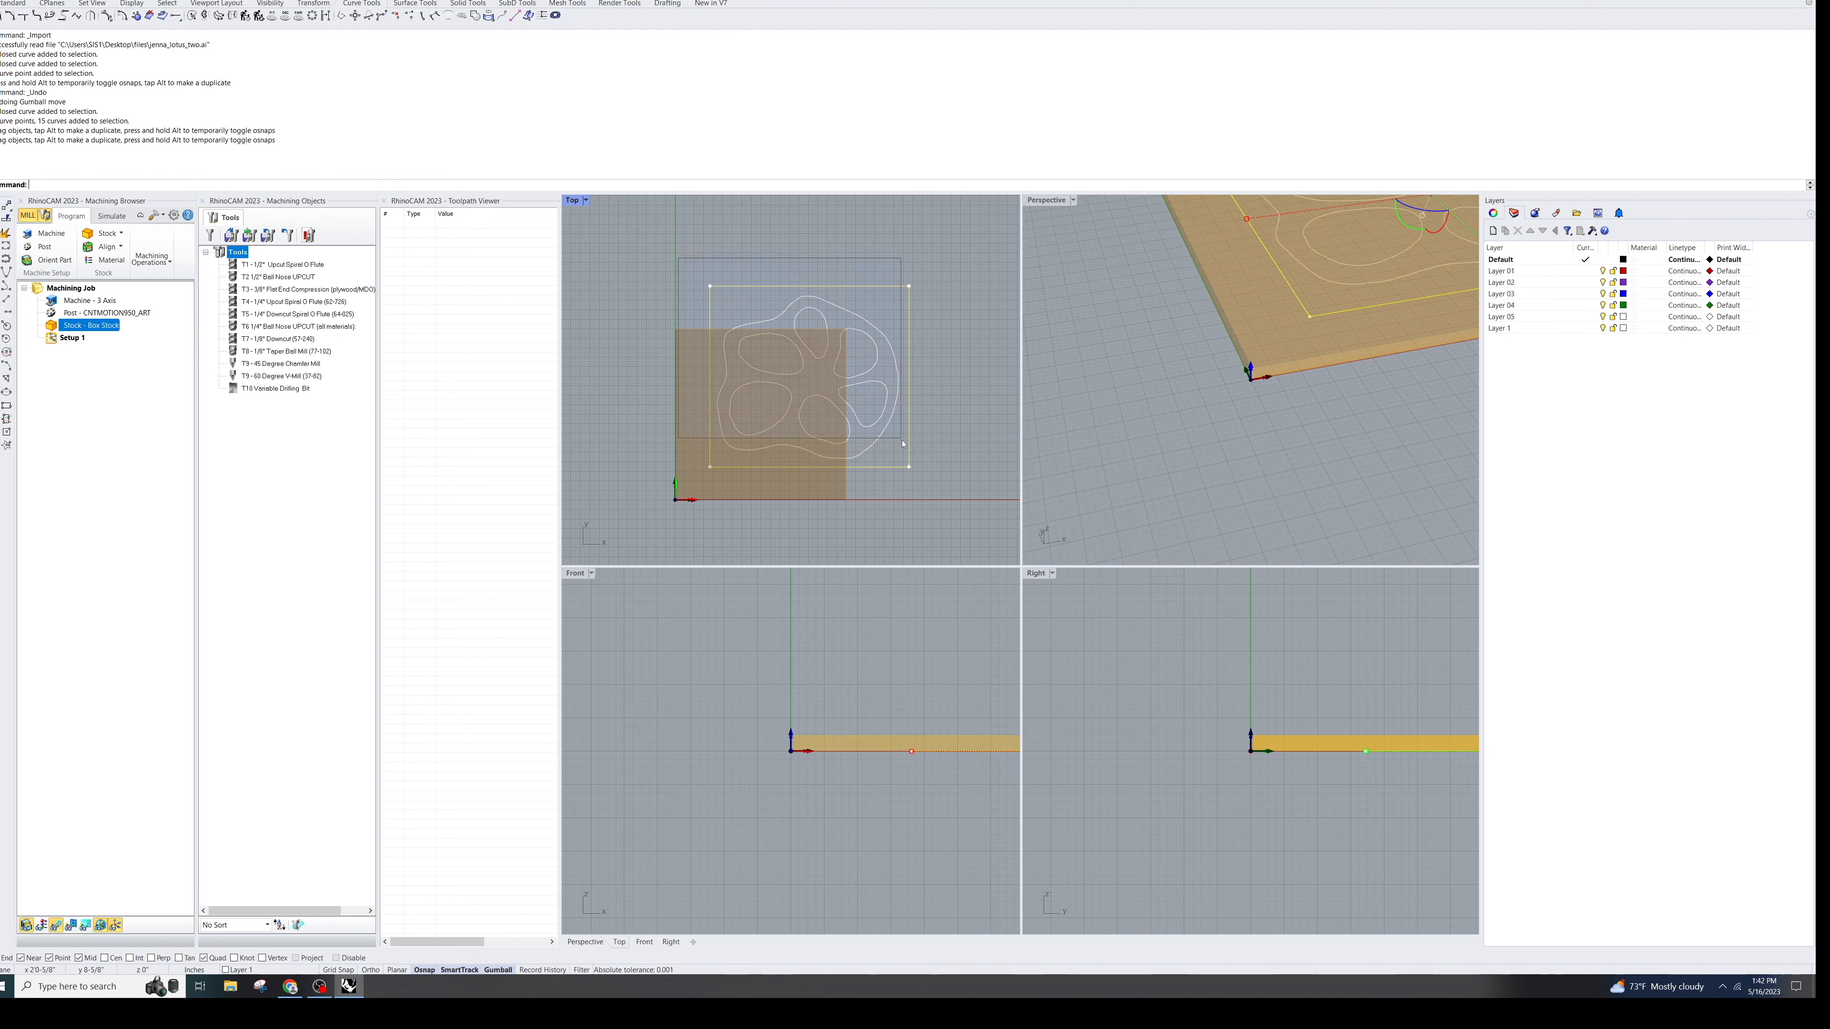
{"action": "left_click", "coordinate": [915, 298]}
{"action": "left_click", "coordinate": [943, 331]}
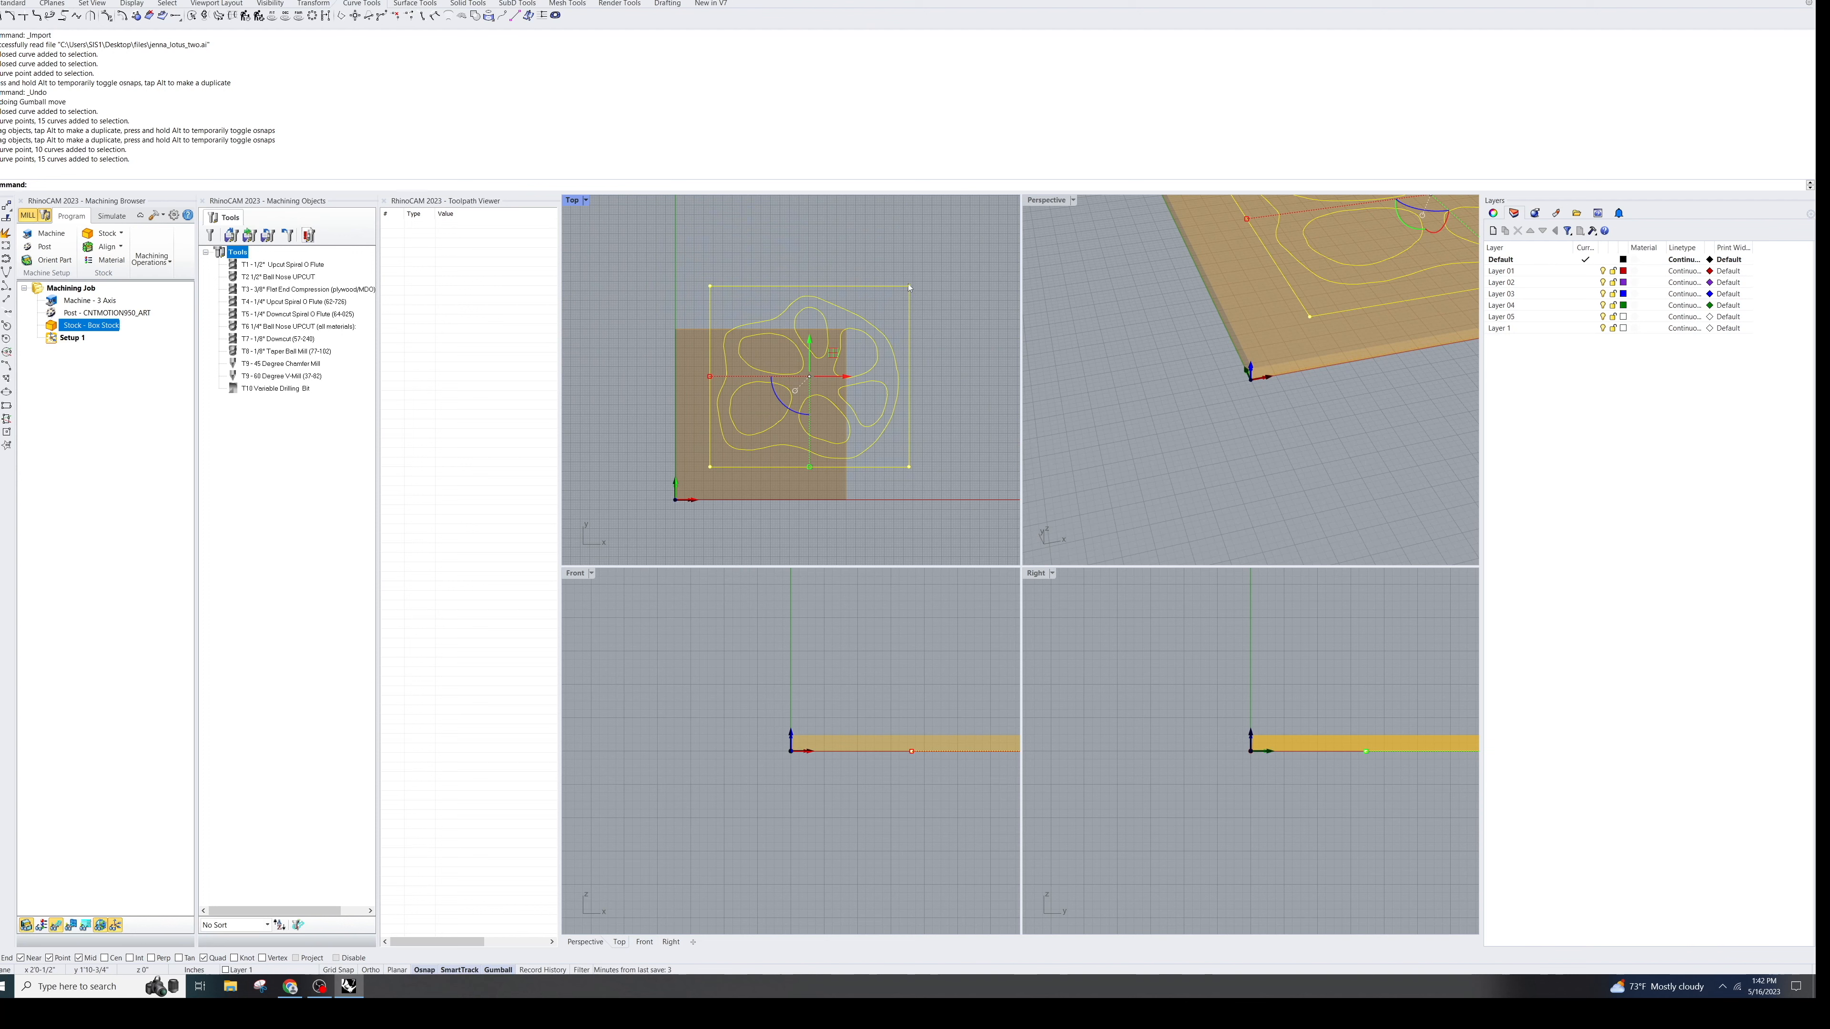
{"action": "left_click_drag", "start_coordinate": [910, 288], "coordinate": [865, 318]}
{"action": "key", "text": "ctrl+z"}
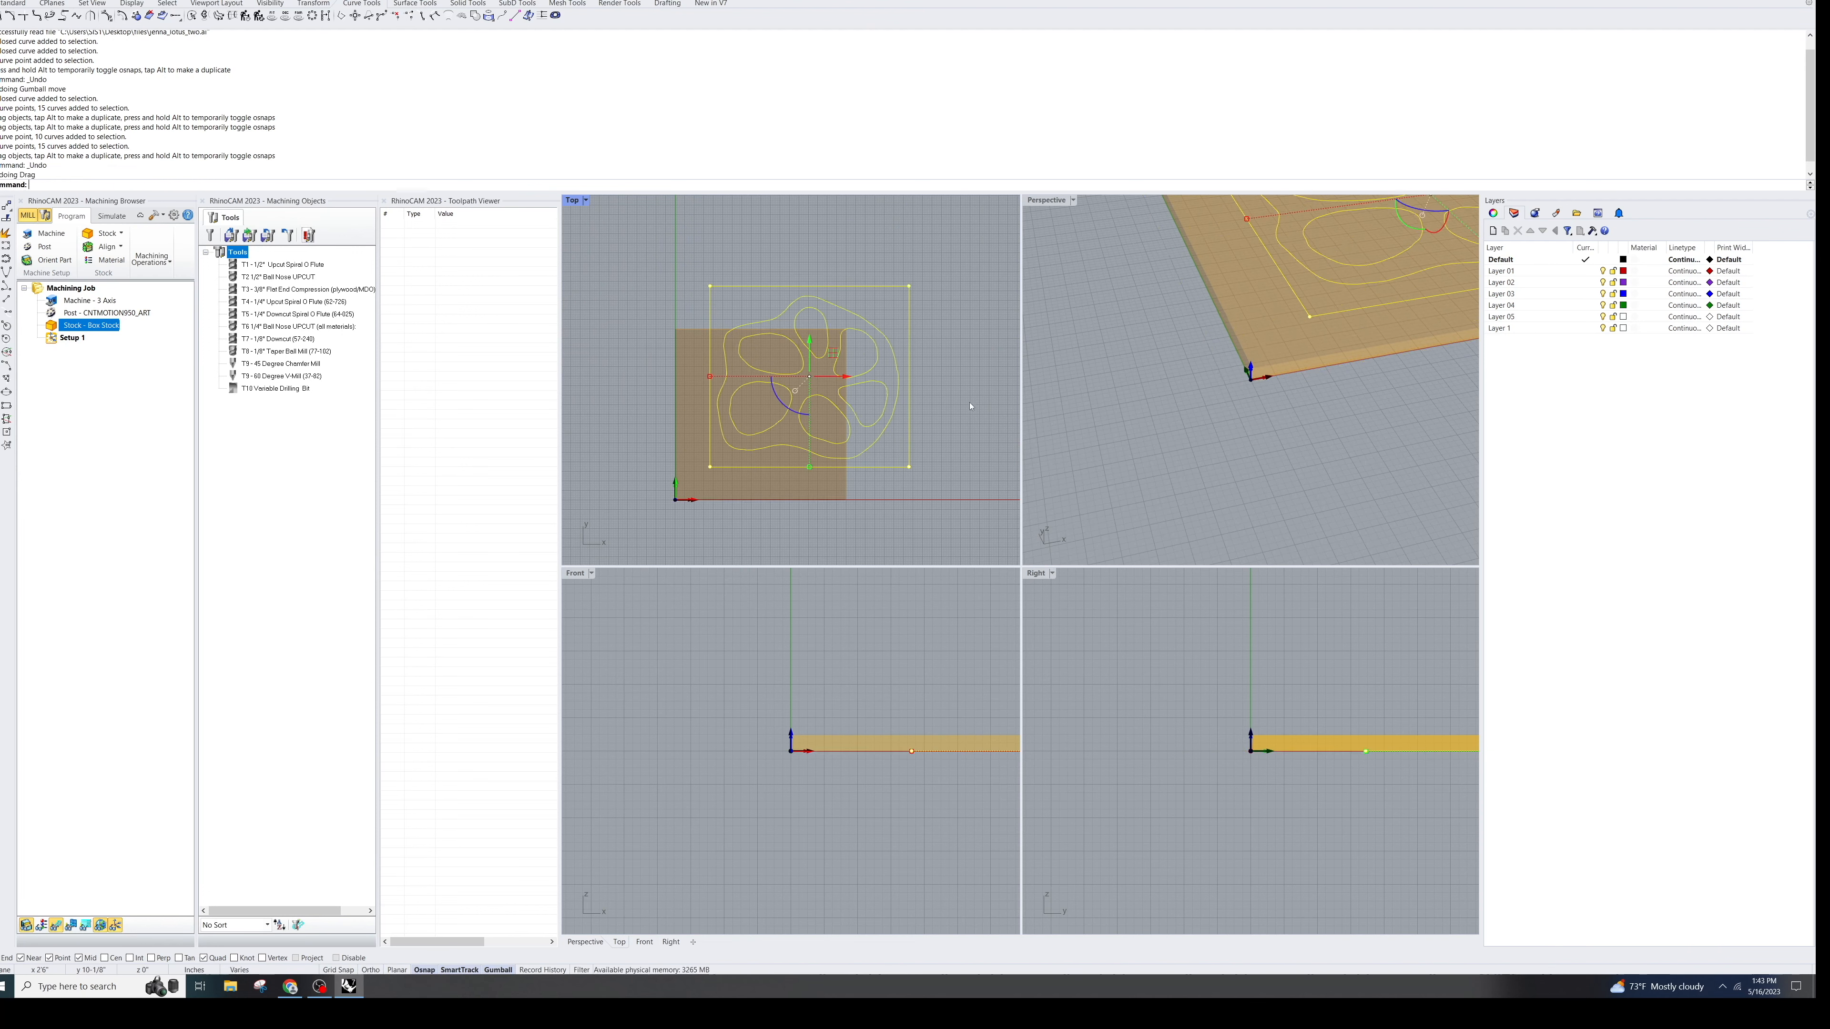
Step: Undo the remaining artwork move and the import of the lotus file
{"action": "key", "text": "ctrl+z"}
{"action": "key", "text": "ctrl+z"}
{"action": "key", "text": "ctrl+z"}
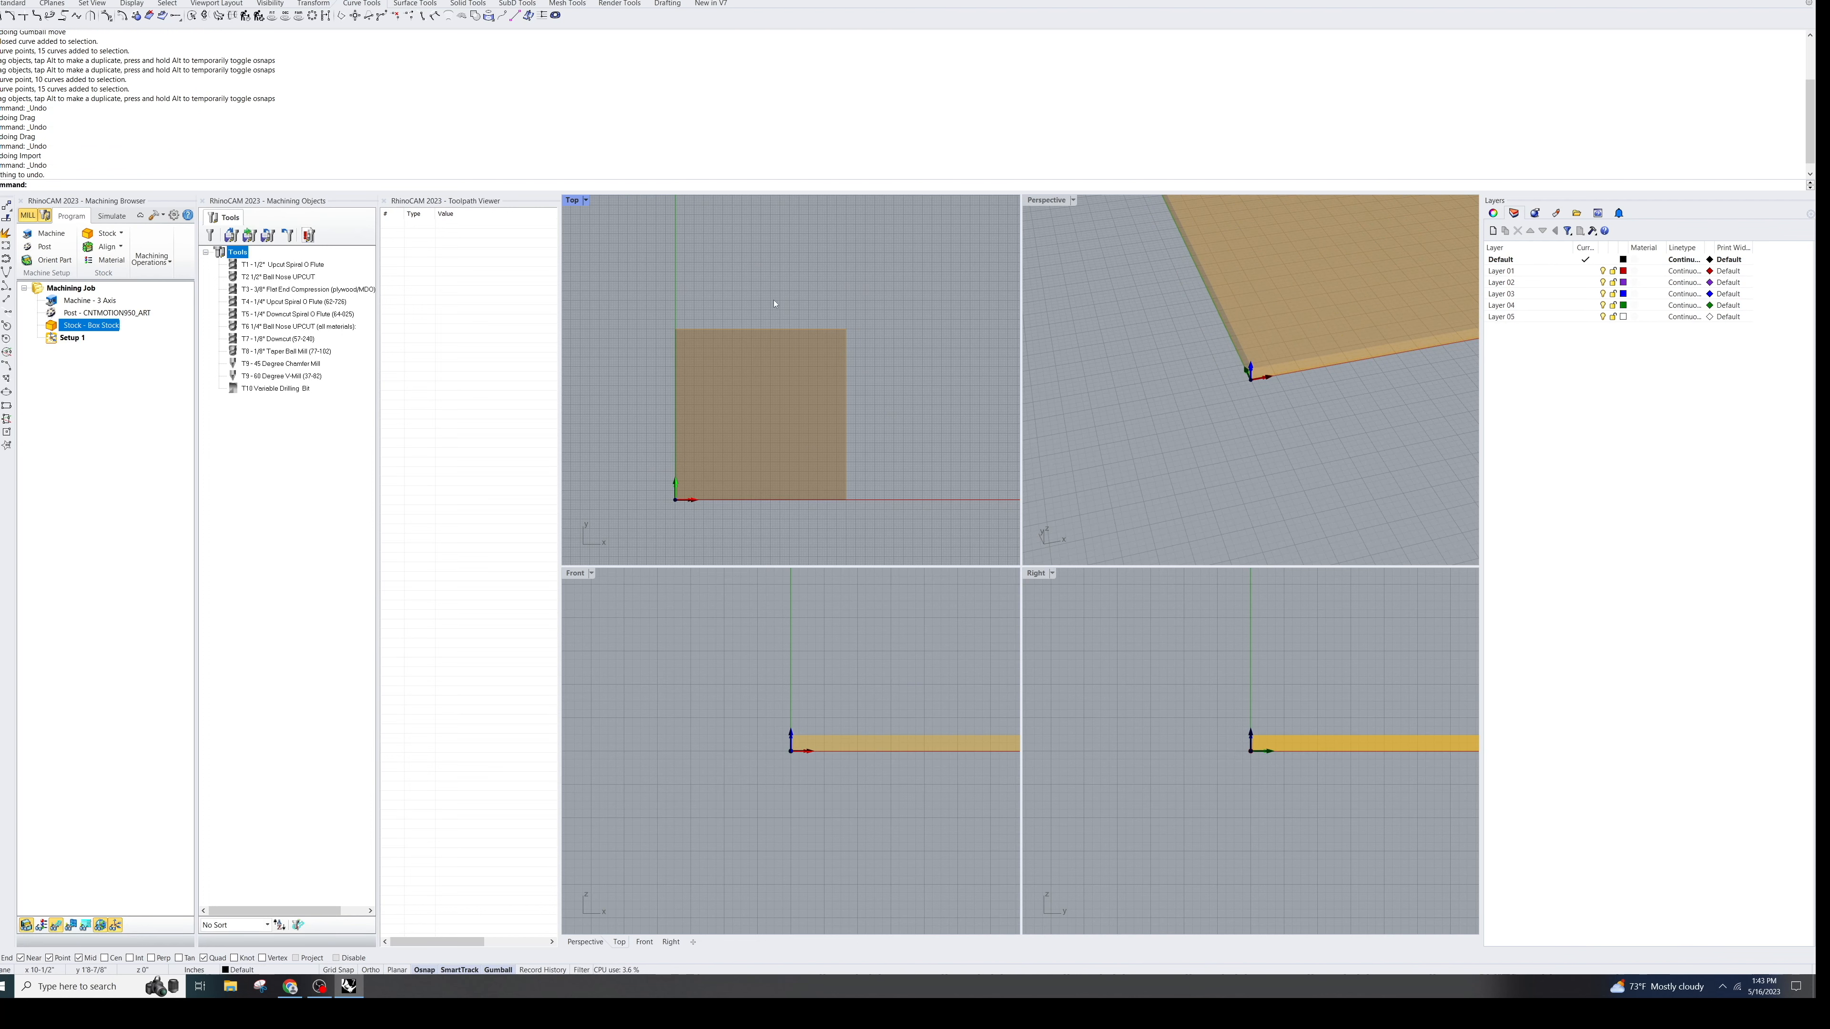
{"action": "key", "text": "ctrl+z"}
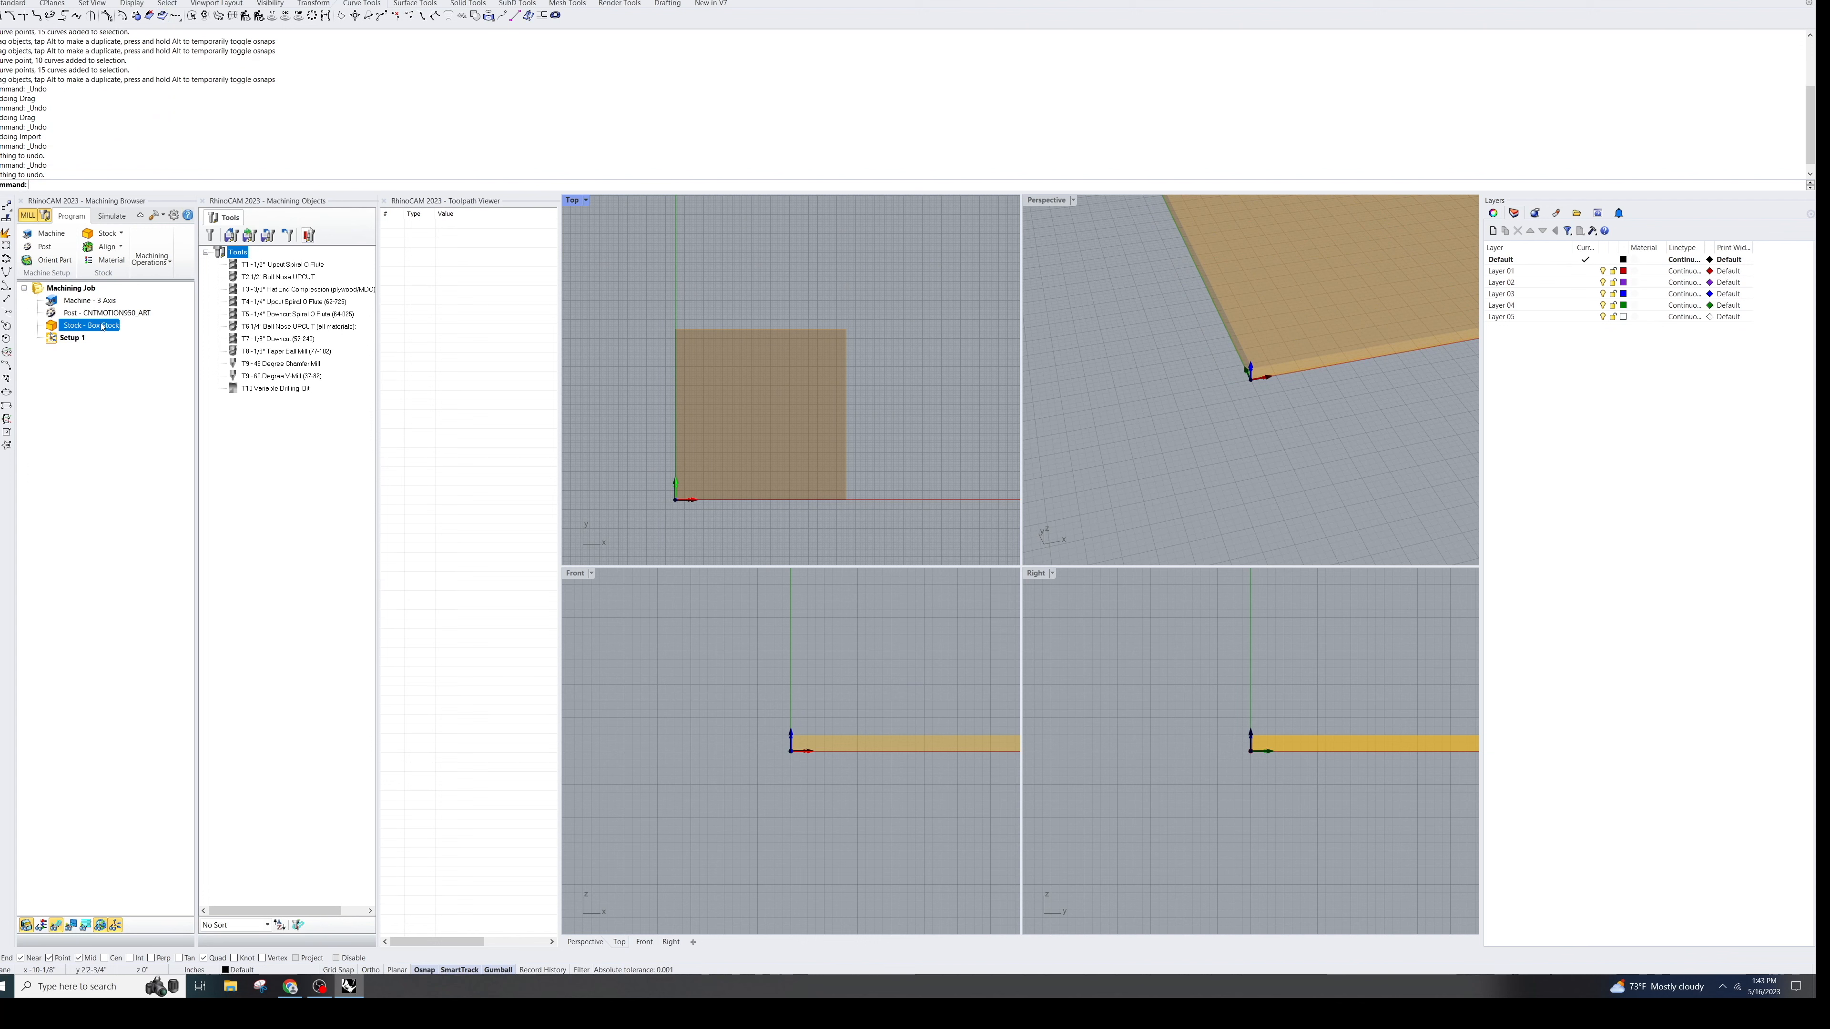
Step: Set the box stock's length and width to 25
{"action": "double_click", "coordinate": [57, 328]}
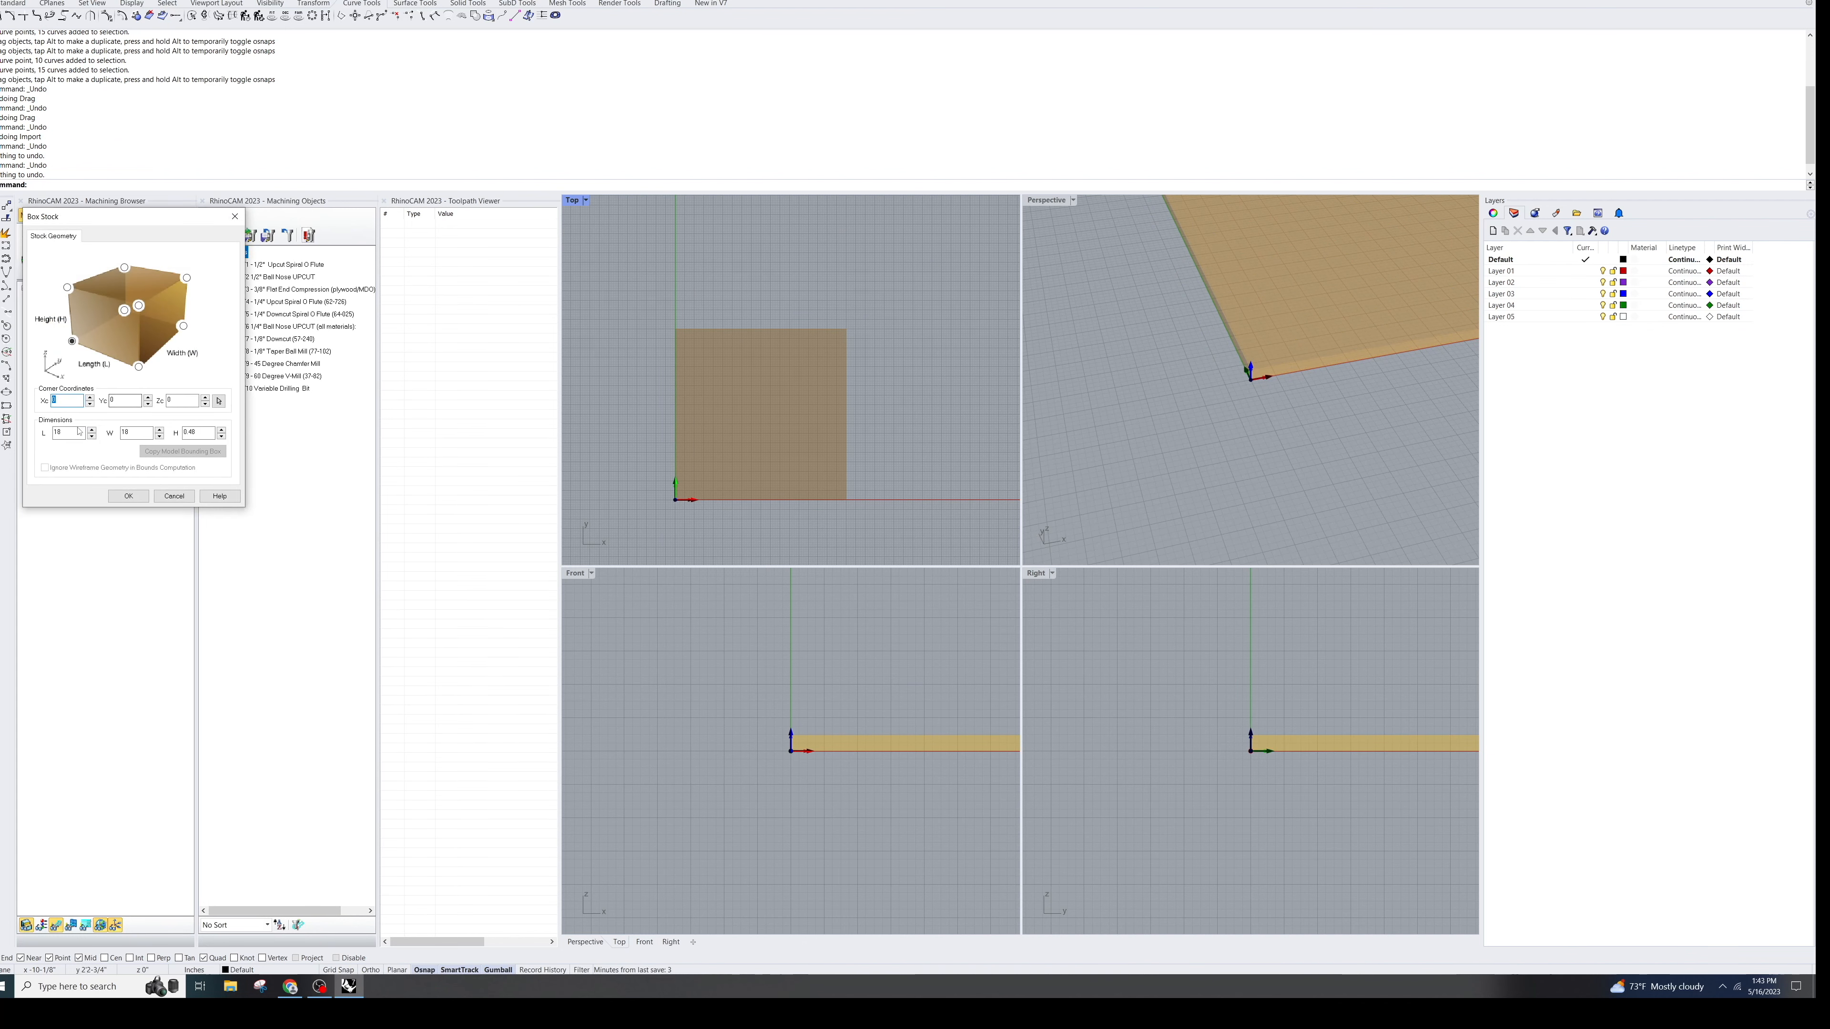
{"action": "type", "text": "25"}
{"action": "key", "text": "Tab"}
{"action": "type", "text": "25"}
{"action": "left_click", "coordinate": [128, 496]}
Step: Import jenna_lotus_two.ai again with preserved inch units and fills as hatches
{"action": "type", "text": "import"}
{"action": "key", "text": "Return"}
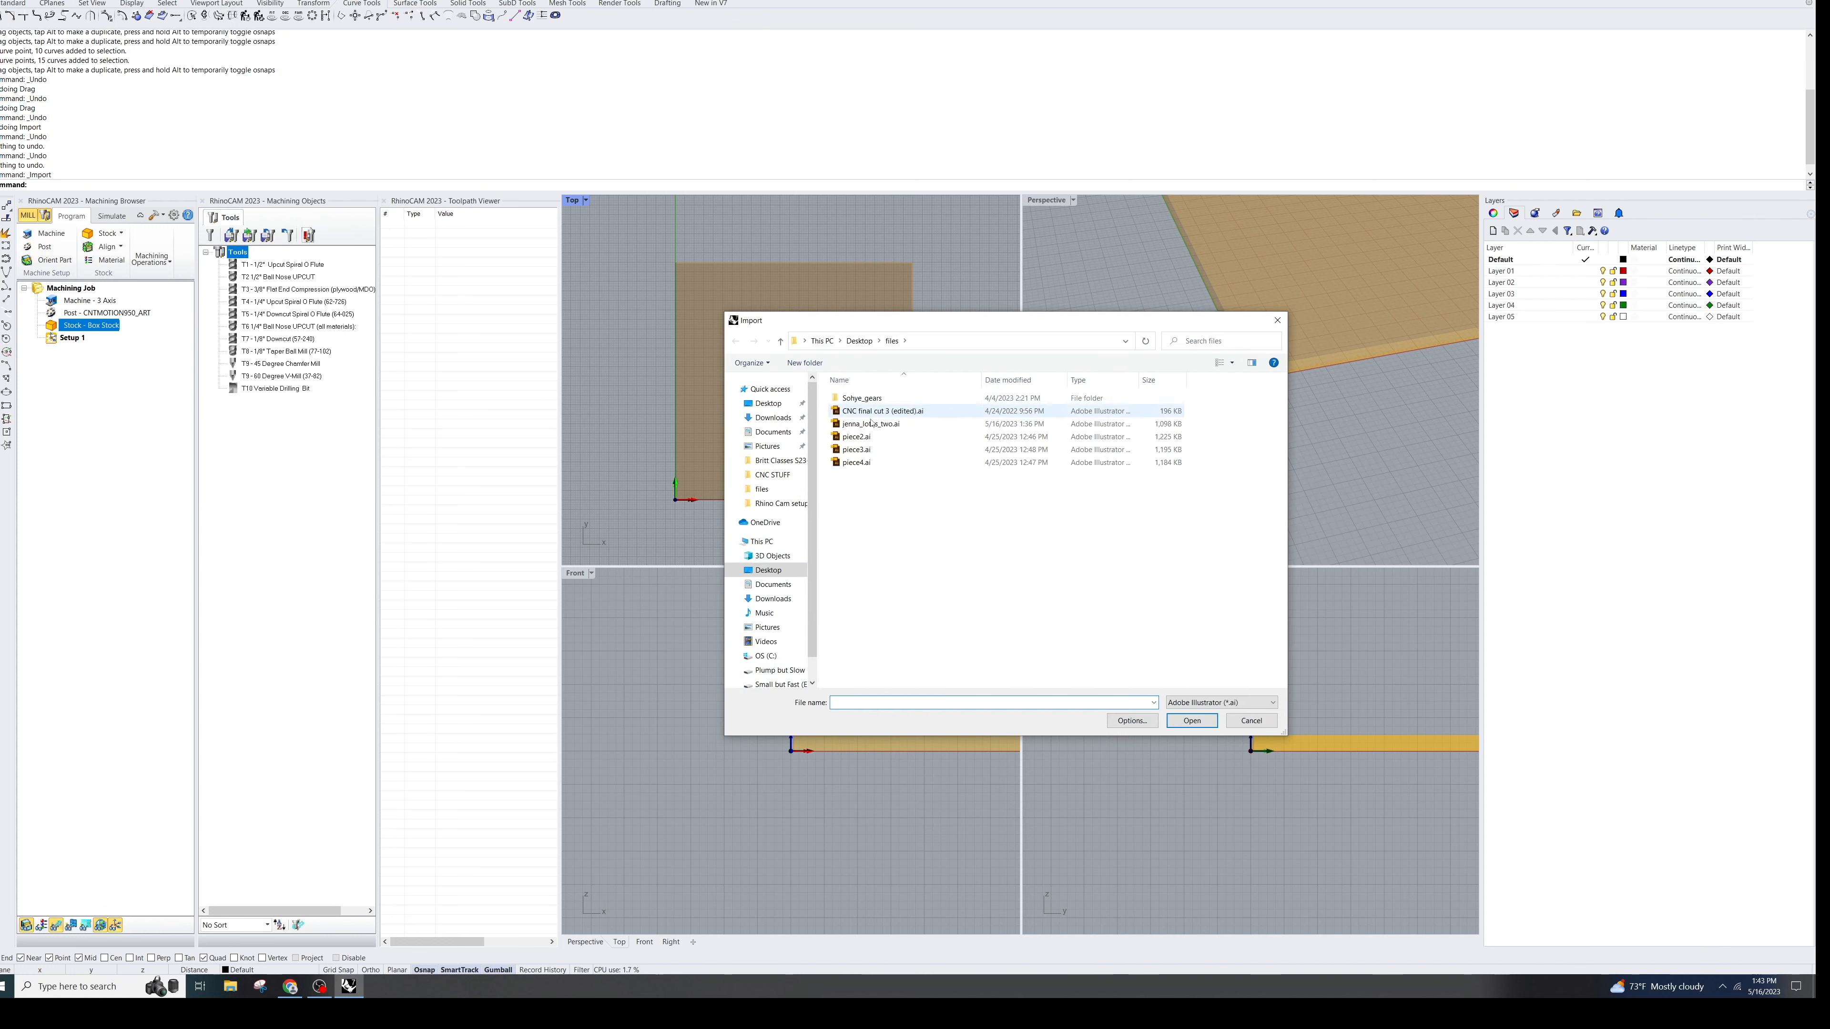
{"action": "double_click", "coordinate": [871, 423]}
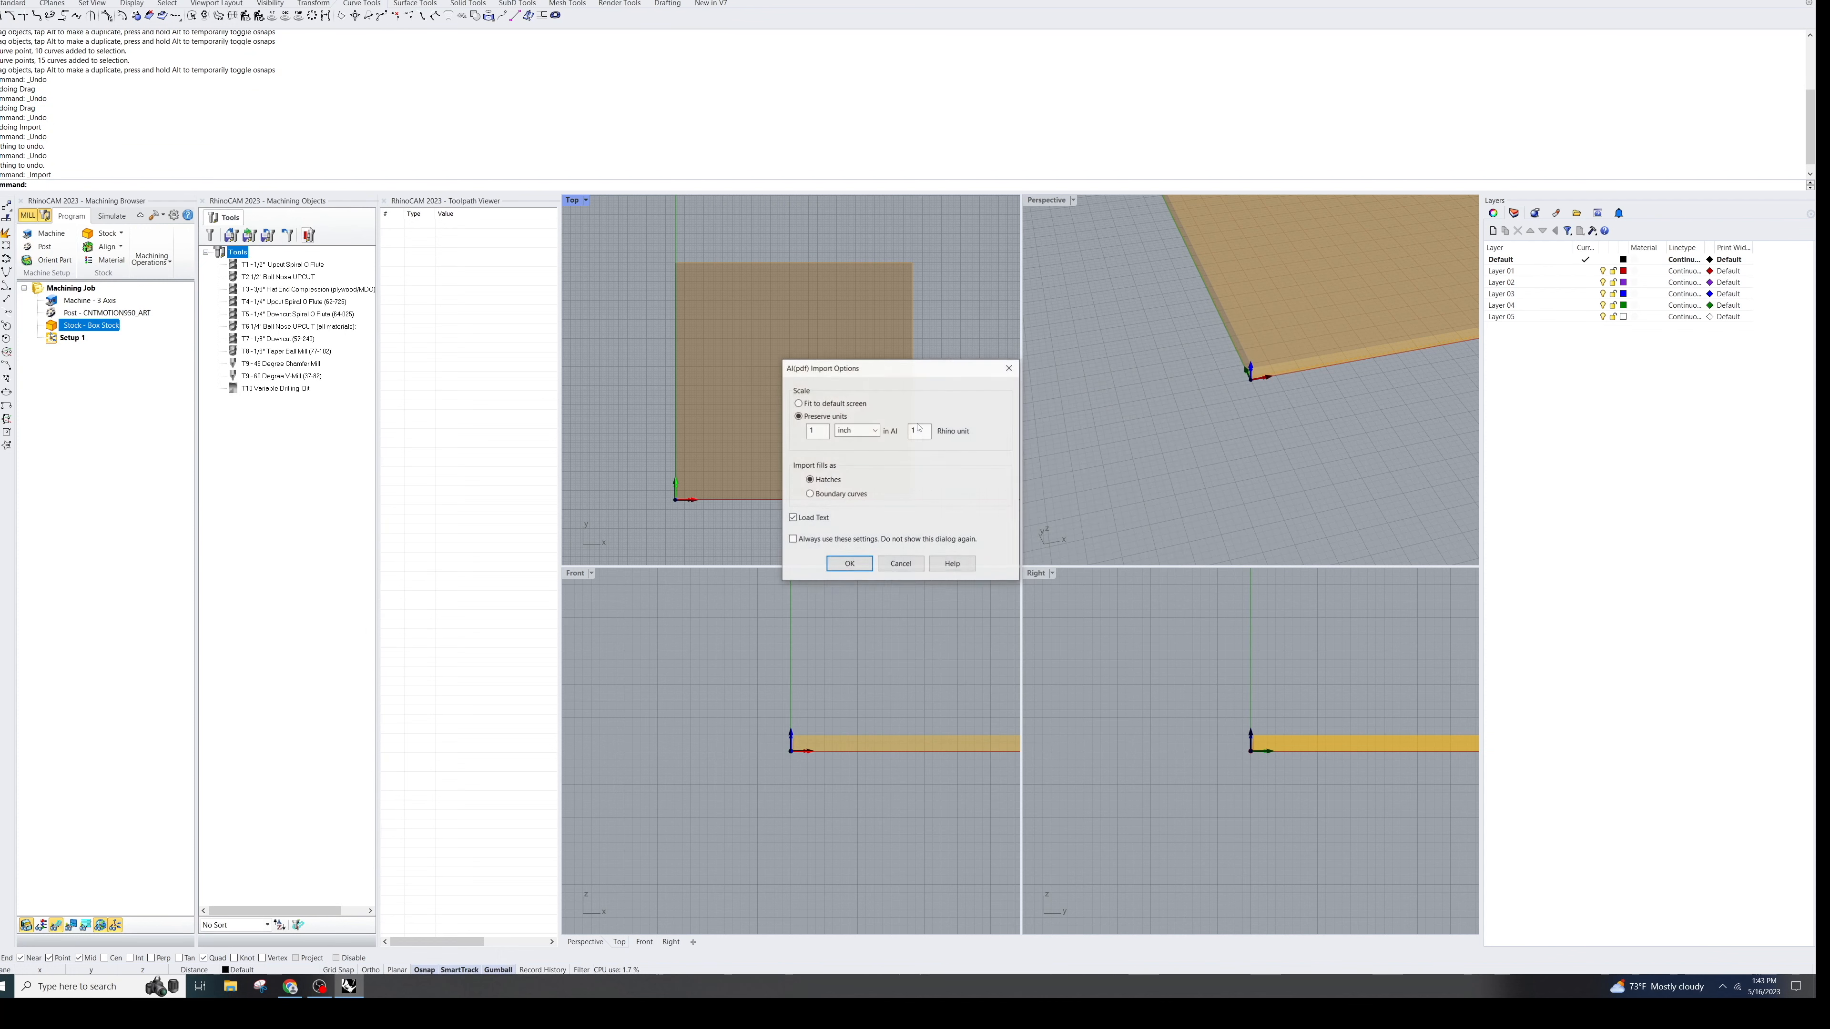
{"action": "left_click", "coordinate": [849, 563]}
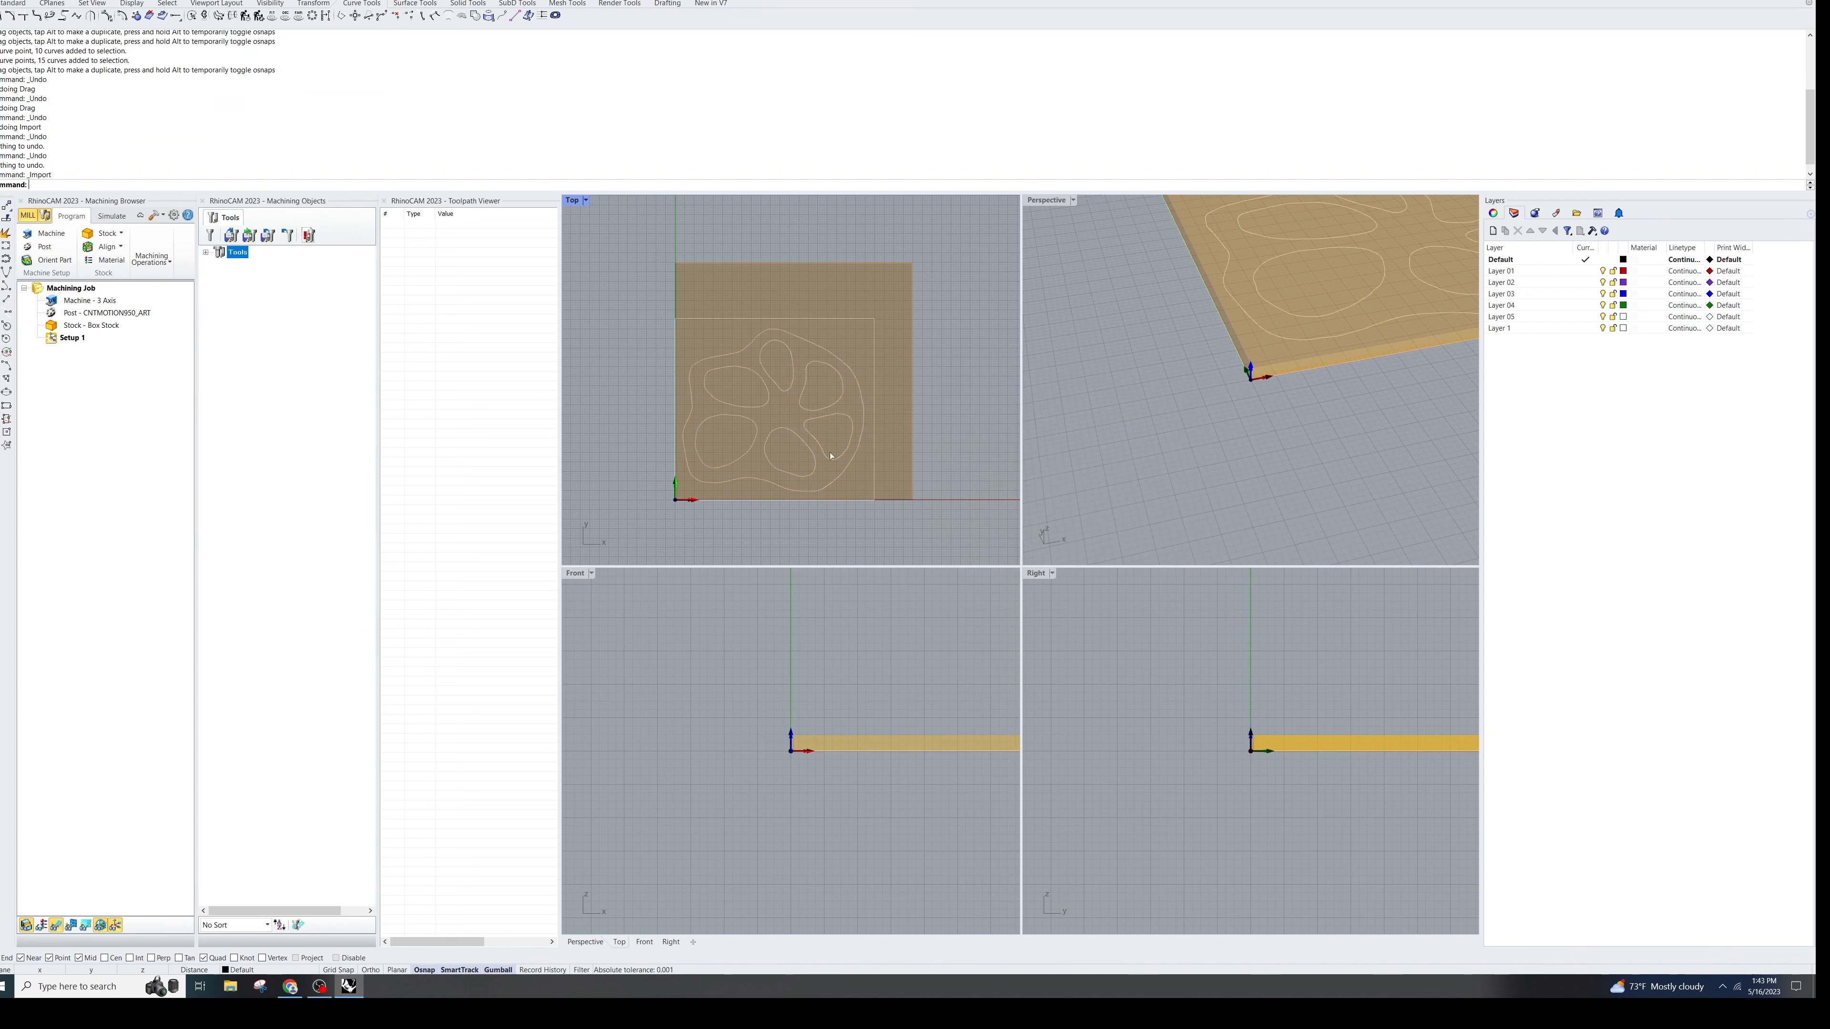
{"action": "left_click", "coordinate": [620, 548]}
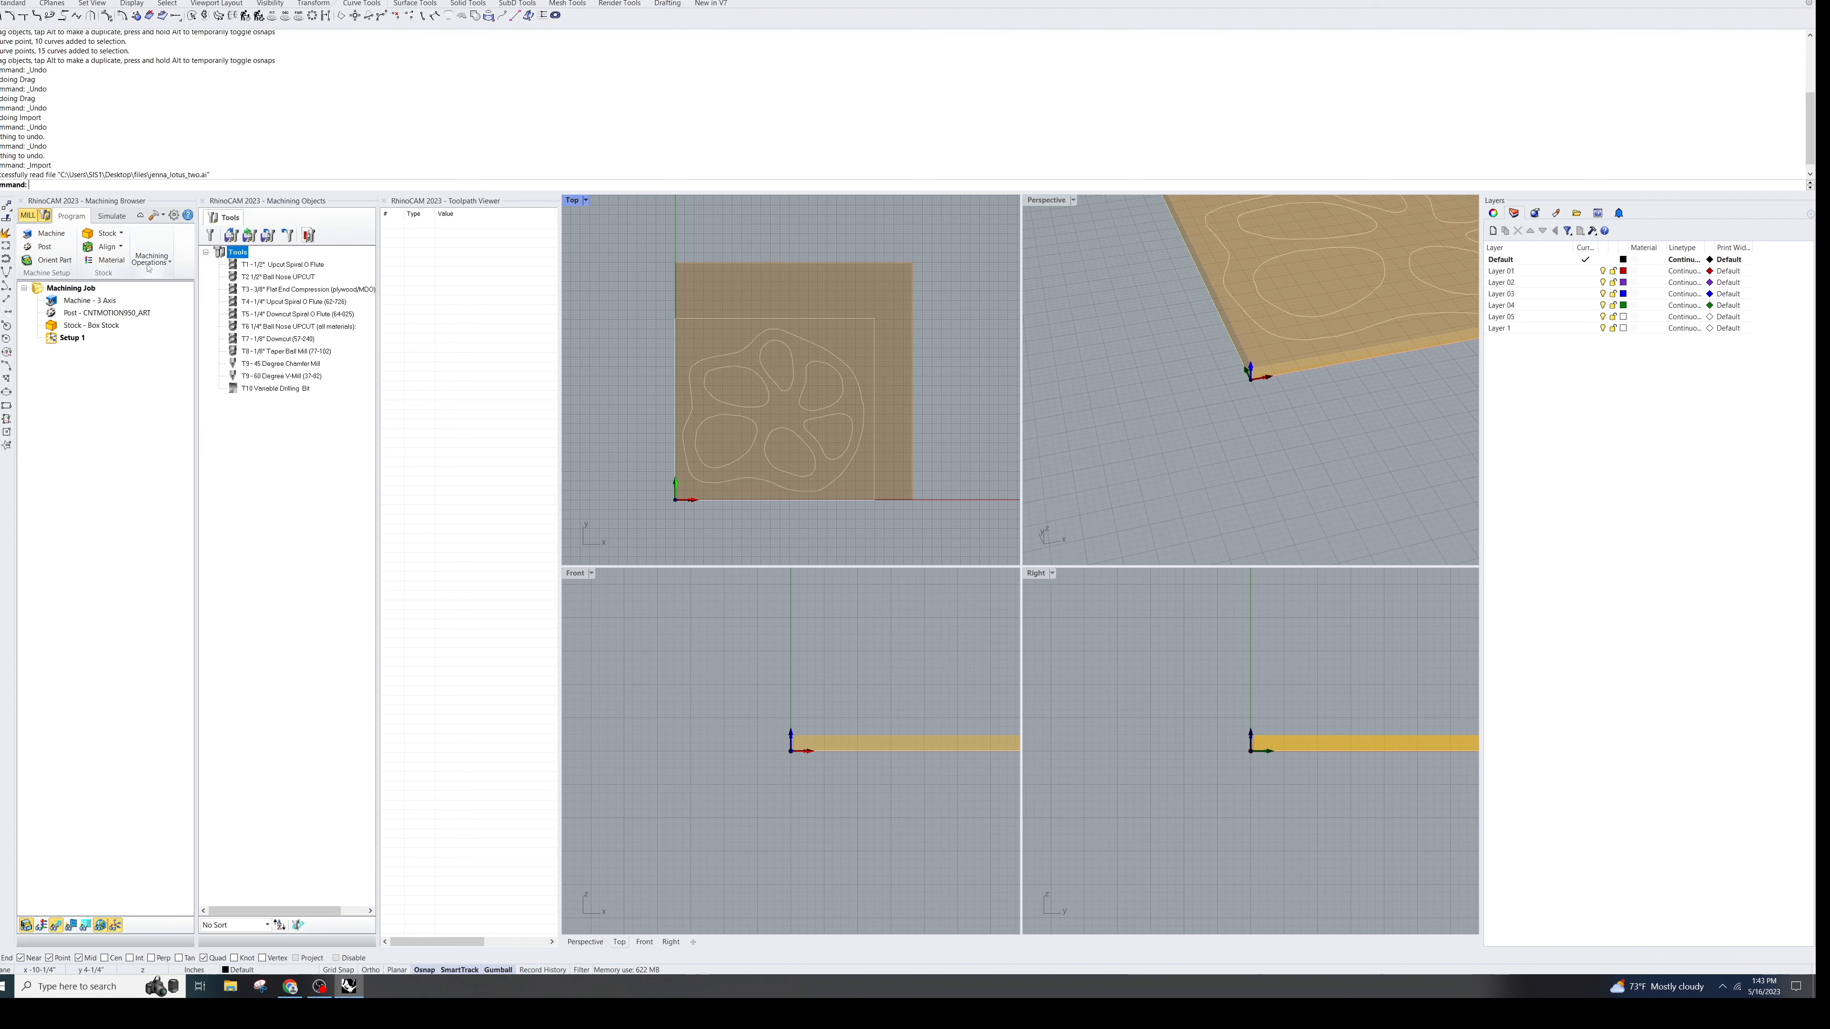
Step: Create a 2 Axis Profiling operation and start selecting curve/edge regions for its control geometry
{"action": "left_click", "coordinate": [153, 263]}
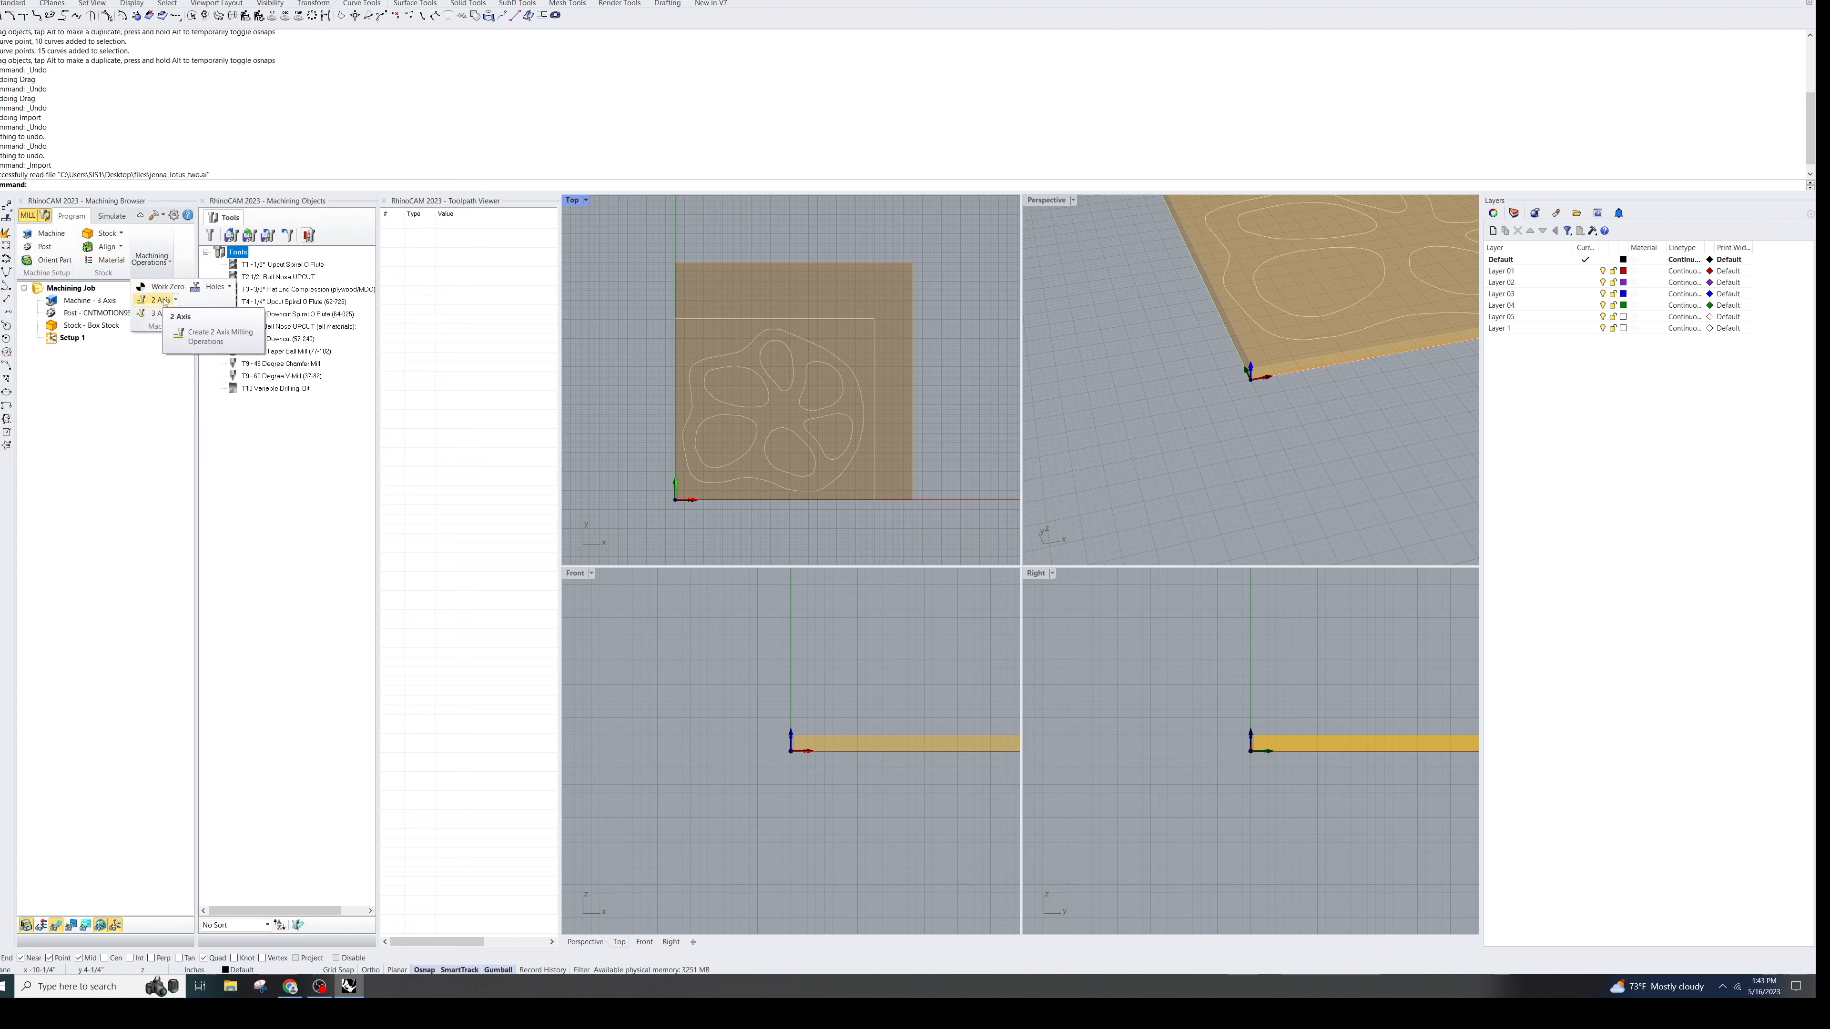
{"action": "mouse_move", "coordinate": [163, 309]}
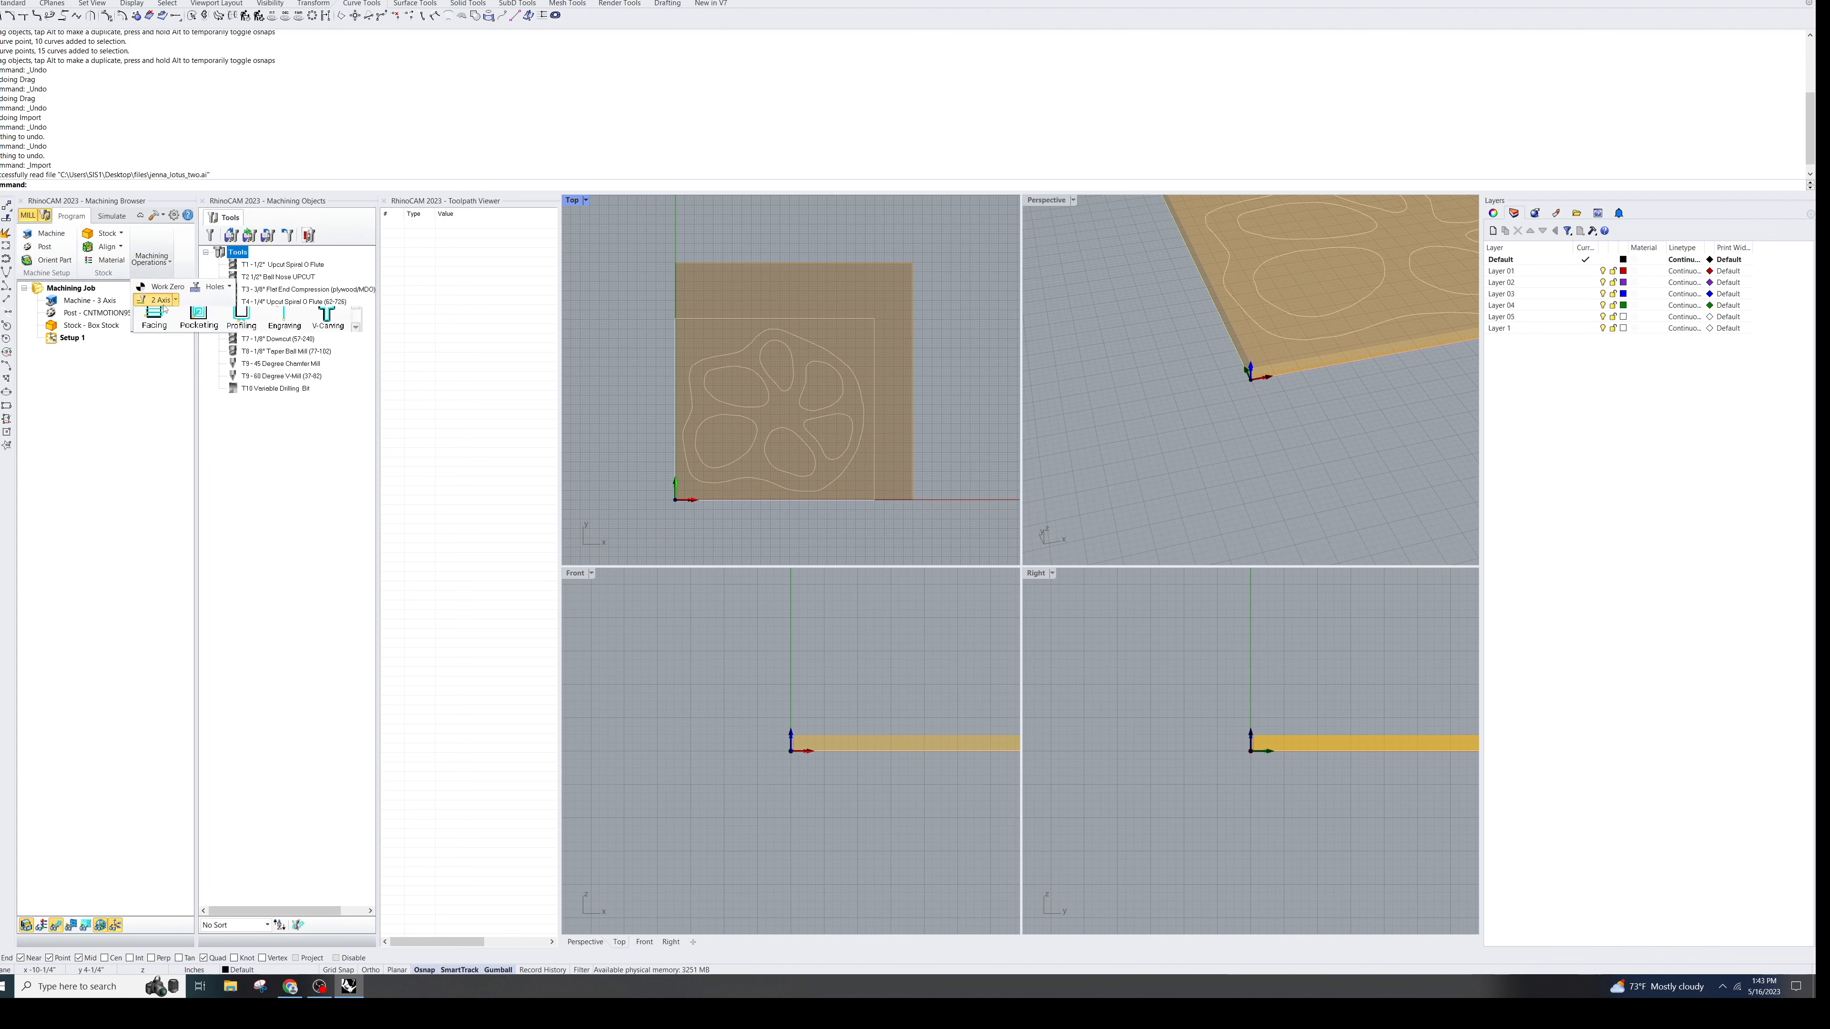
{"action": "left_click", "coordinate": [242, 326]}
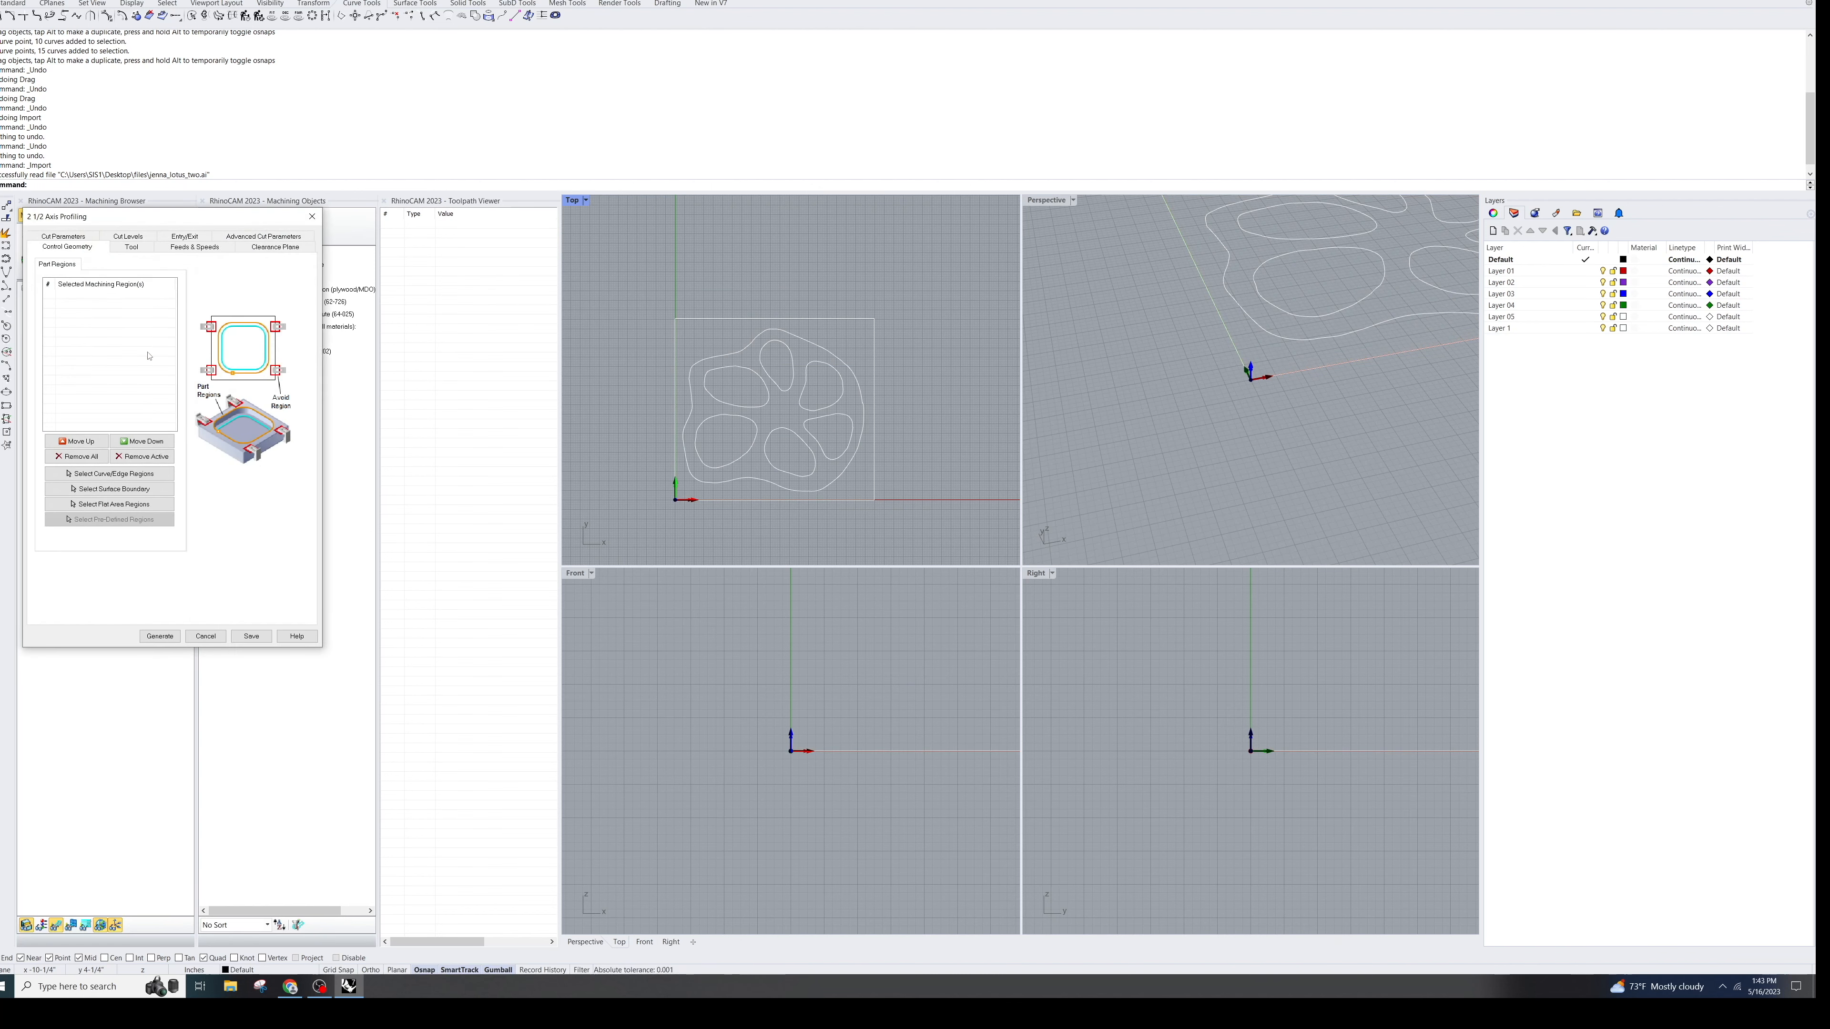
{"action": "left_click", "coordinate": [102, 457]}
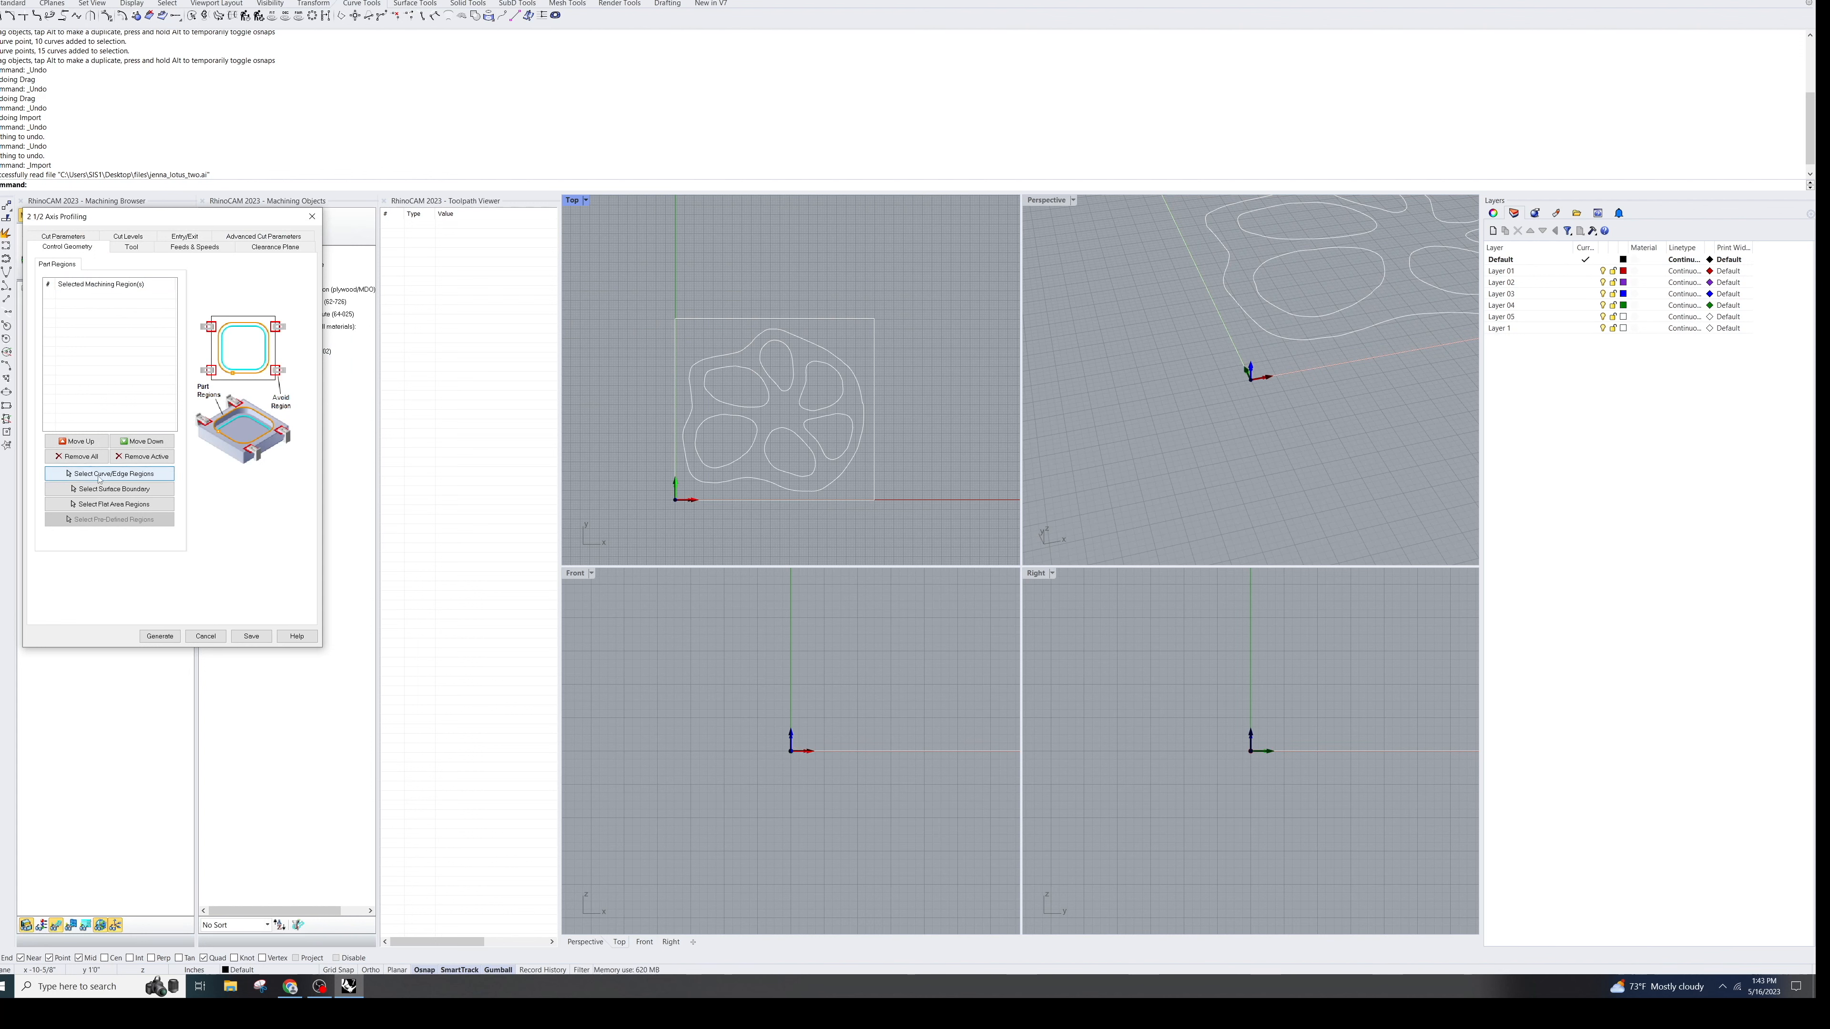
{"action": "left_click", "coordinate": [138, 474]}
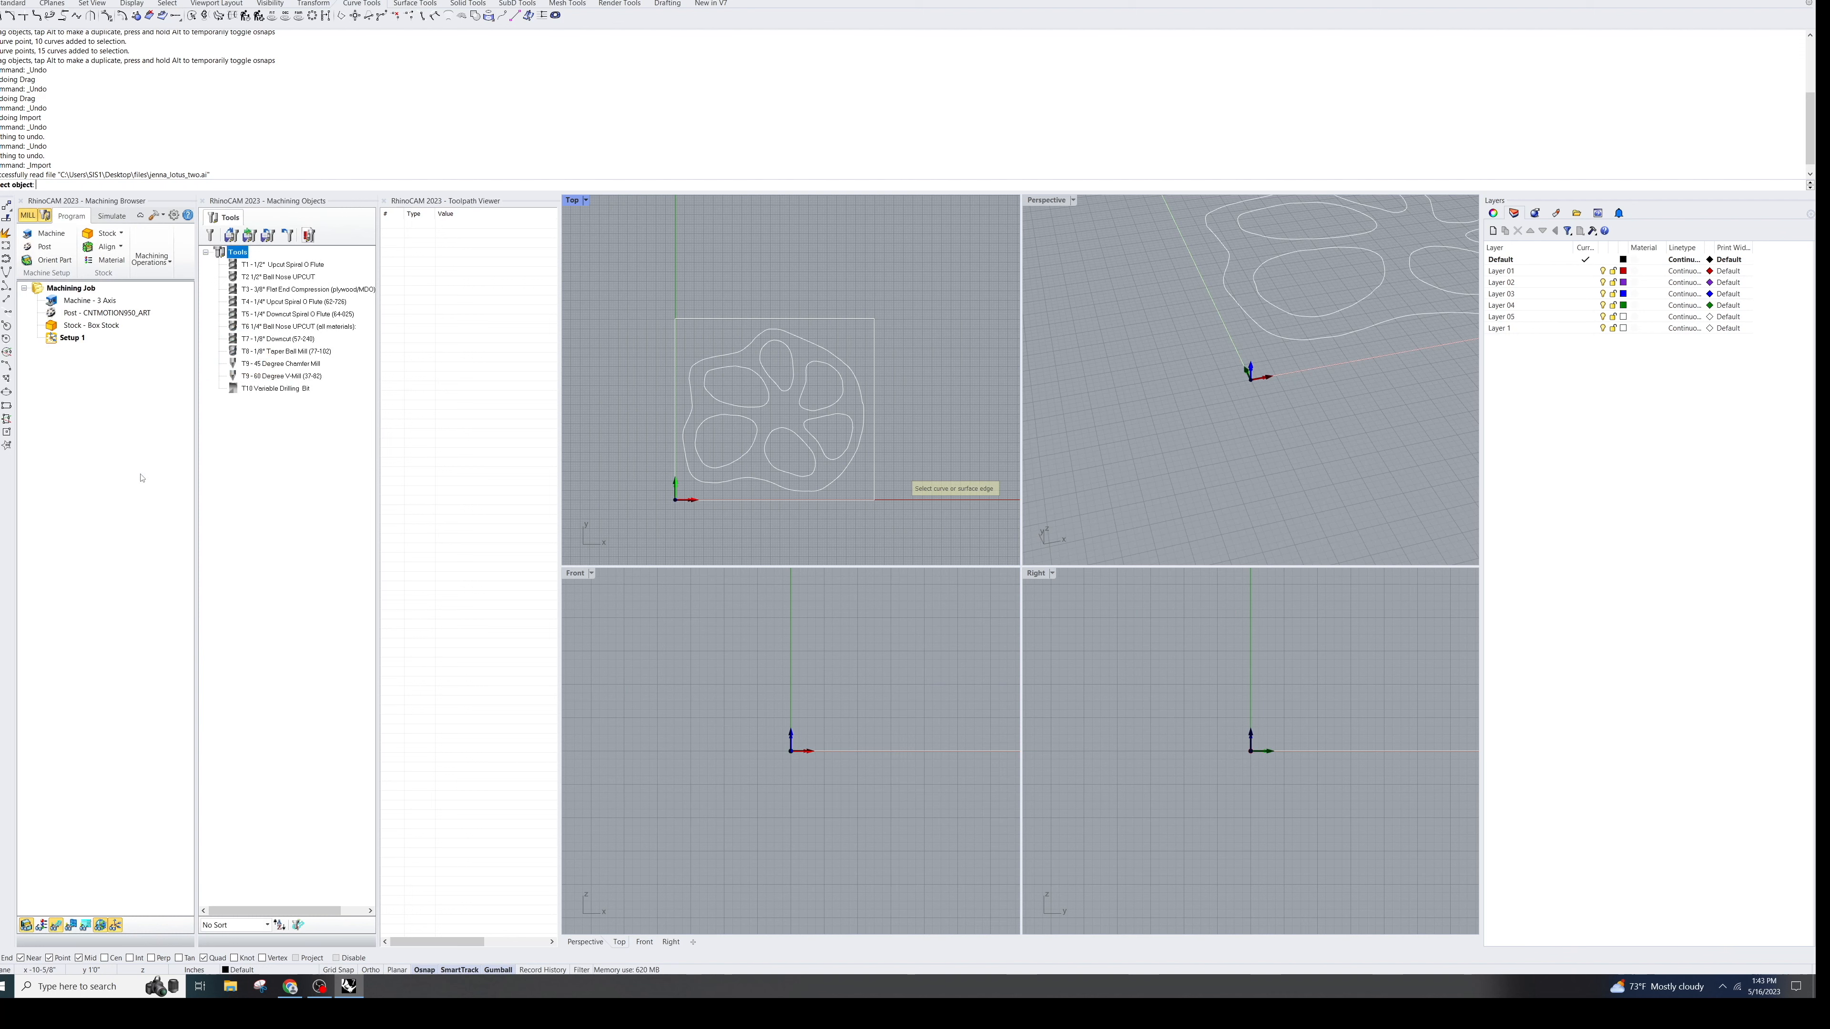
Step: Select the six inner petal curves of the lotus as the profiling operation's machining regions
{"action": "left_click", "coordinate": [726, 406]}
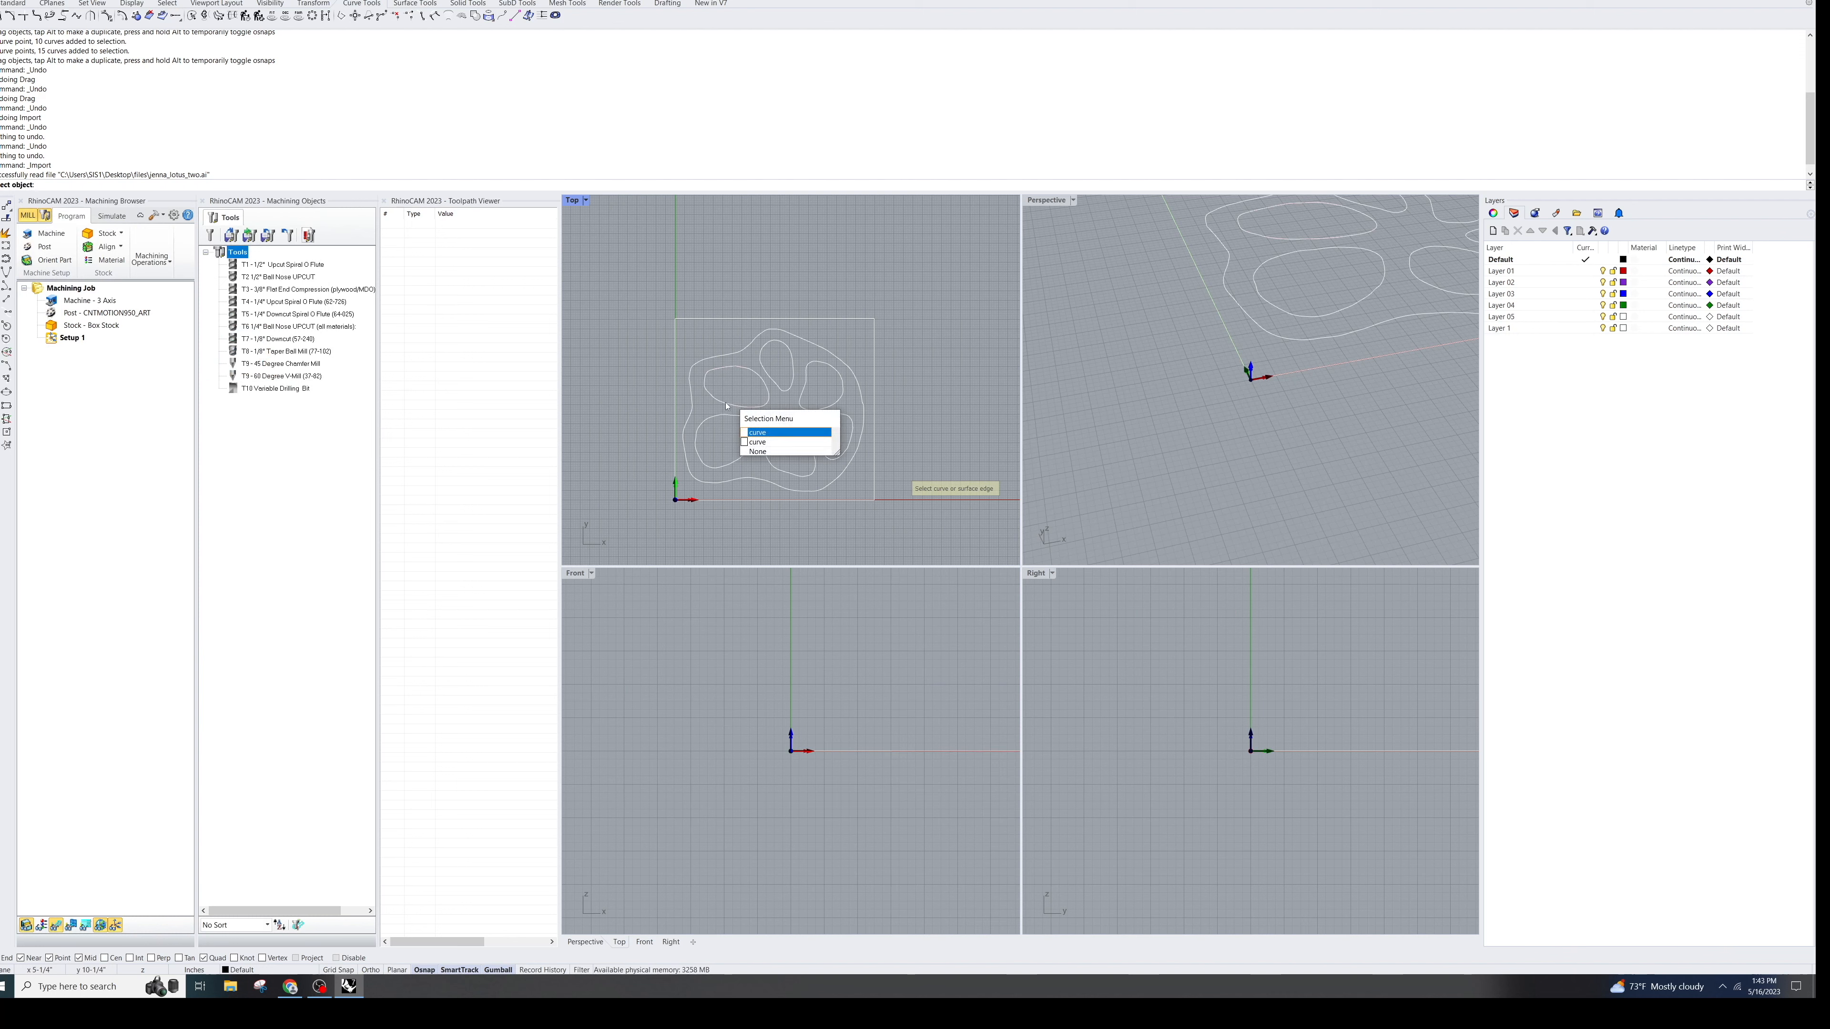
{"action": "left_click", "coordinate": [775, 385]}
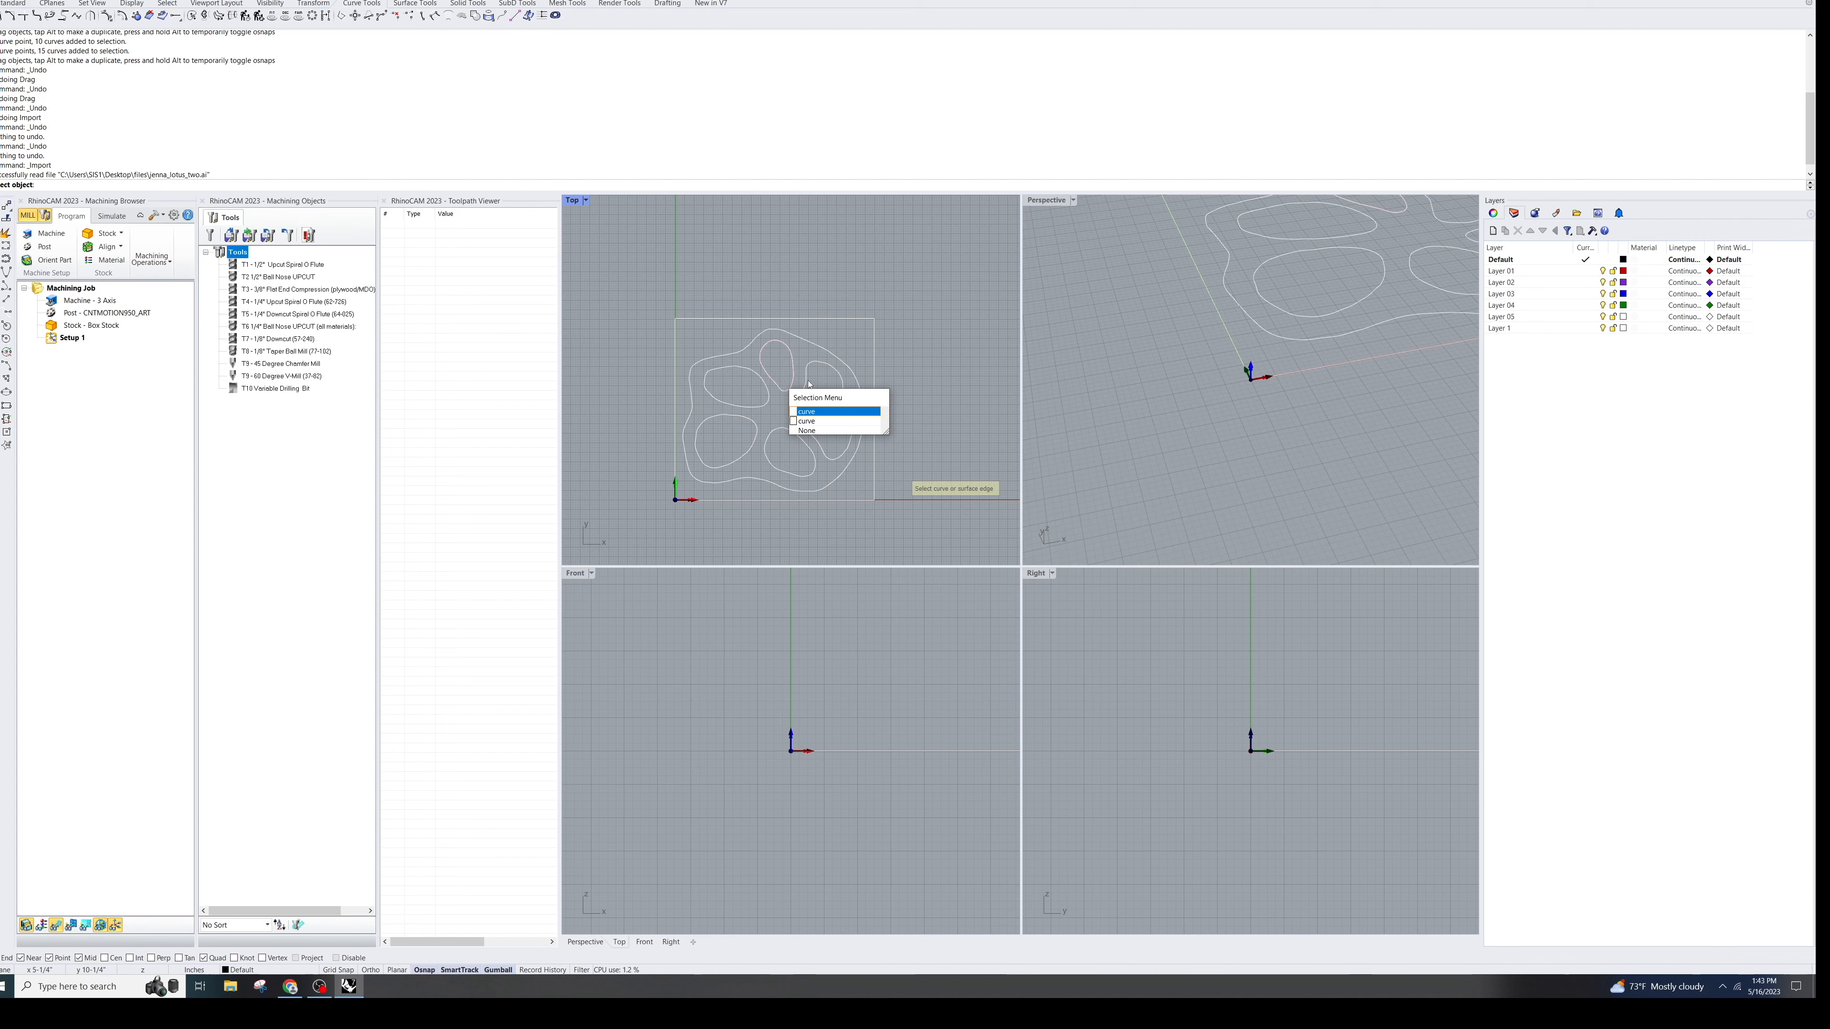
{"action": "left_click", "coordinate": [806, 410]}
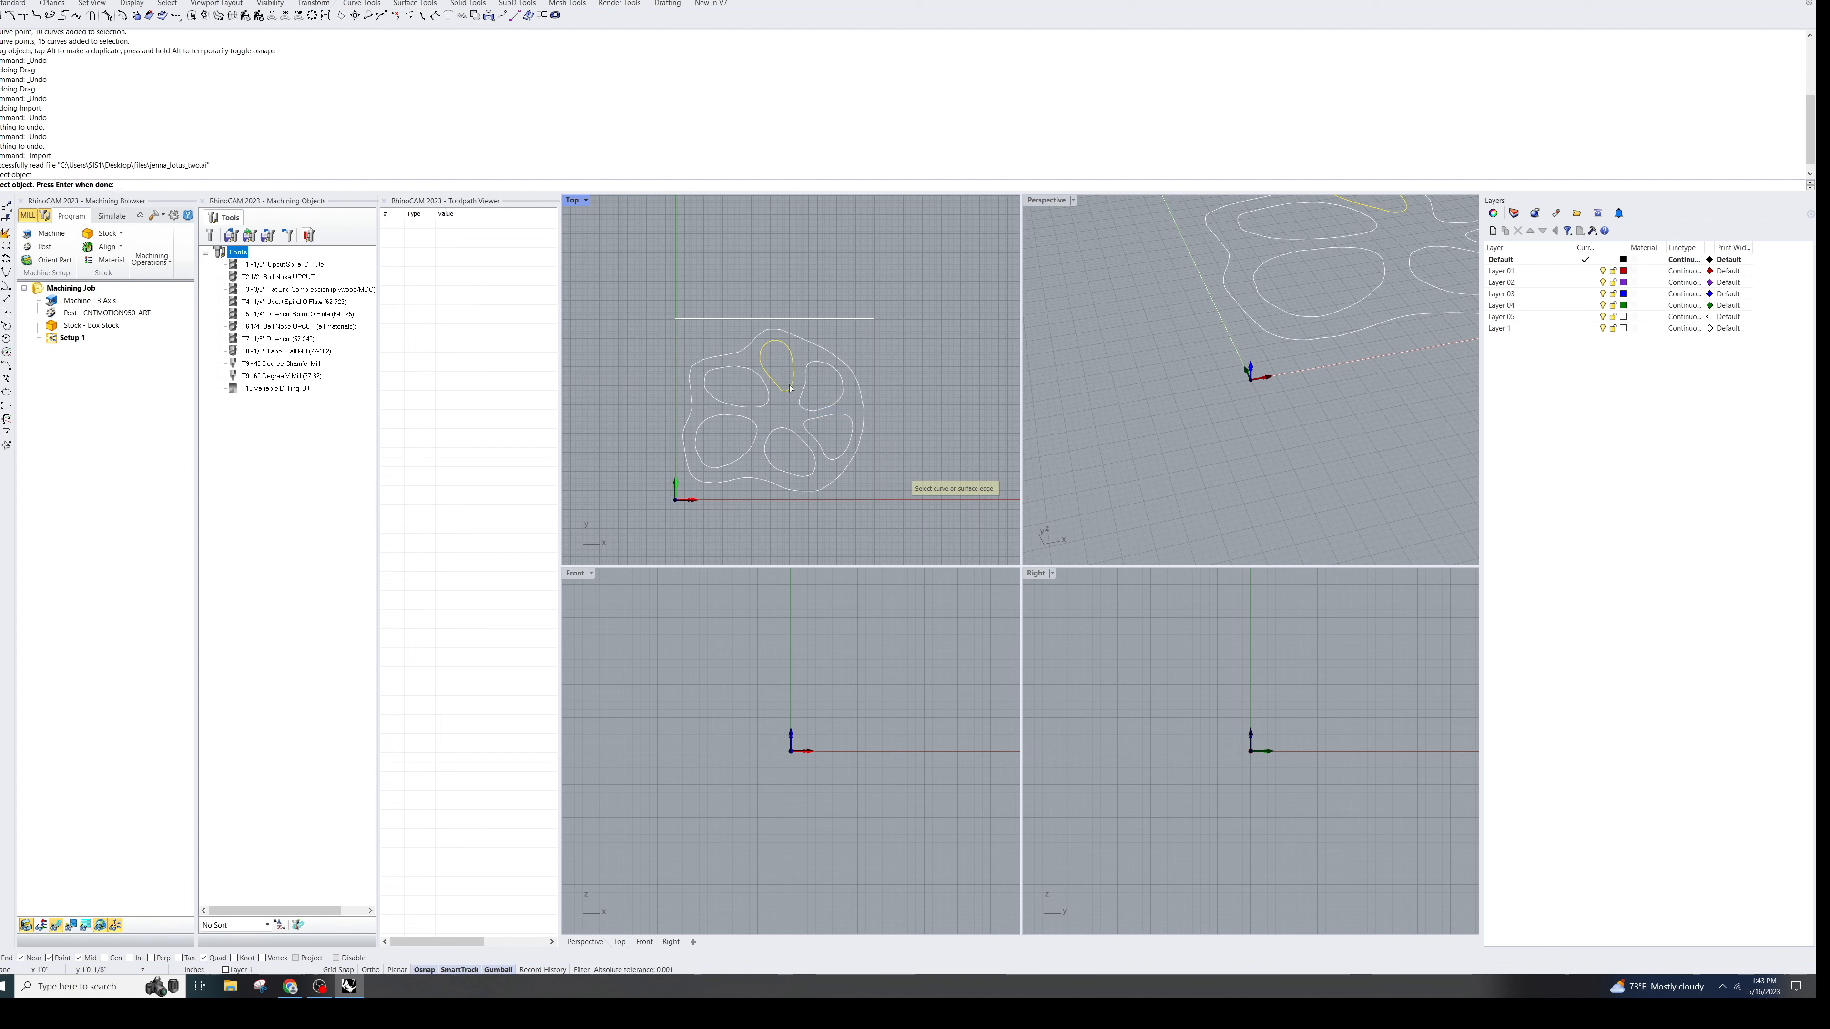
{"action": "left_click", "coordinate": [801, 396]}
{"action": "left_click", "coordinate": [829, 421]}
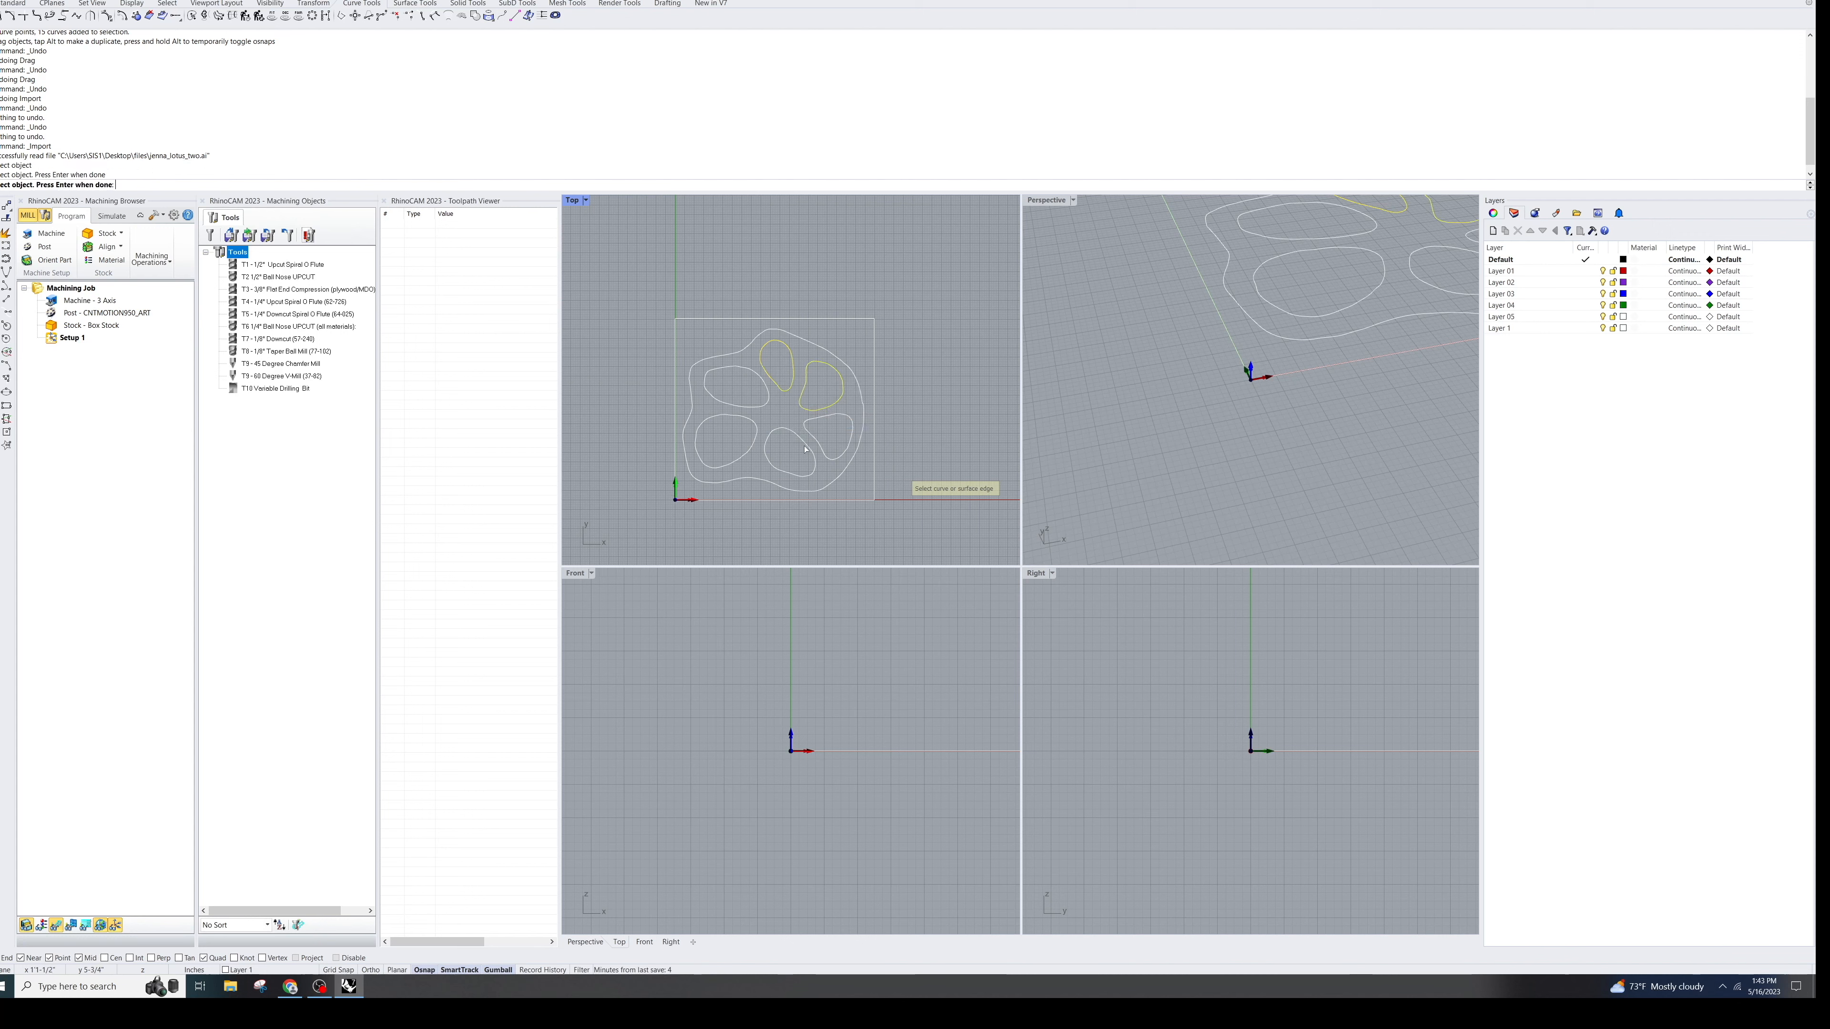
{"action": "left_click", "coordinate": [804, 424]}
{"action": "left_click", "coordinate": [835, 449]}
{"action": "left_click", "coordinate": [798, 437]}
{"action": "left_click", "coordinate": [830, 467]}
{"action": "left_click", "coordinate": [752, 446]}
{"action": "left_click", "coordinate": [784, 478]}
{"action": "left_click", "coordinate": [751, 410]}
{"action": "left_click", "coordinate": [784, 442]}
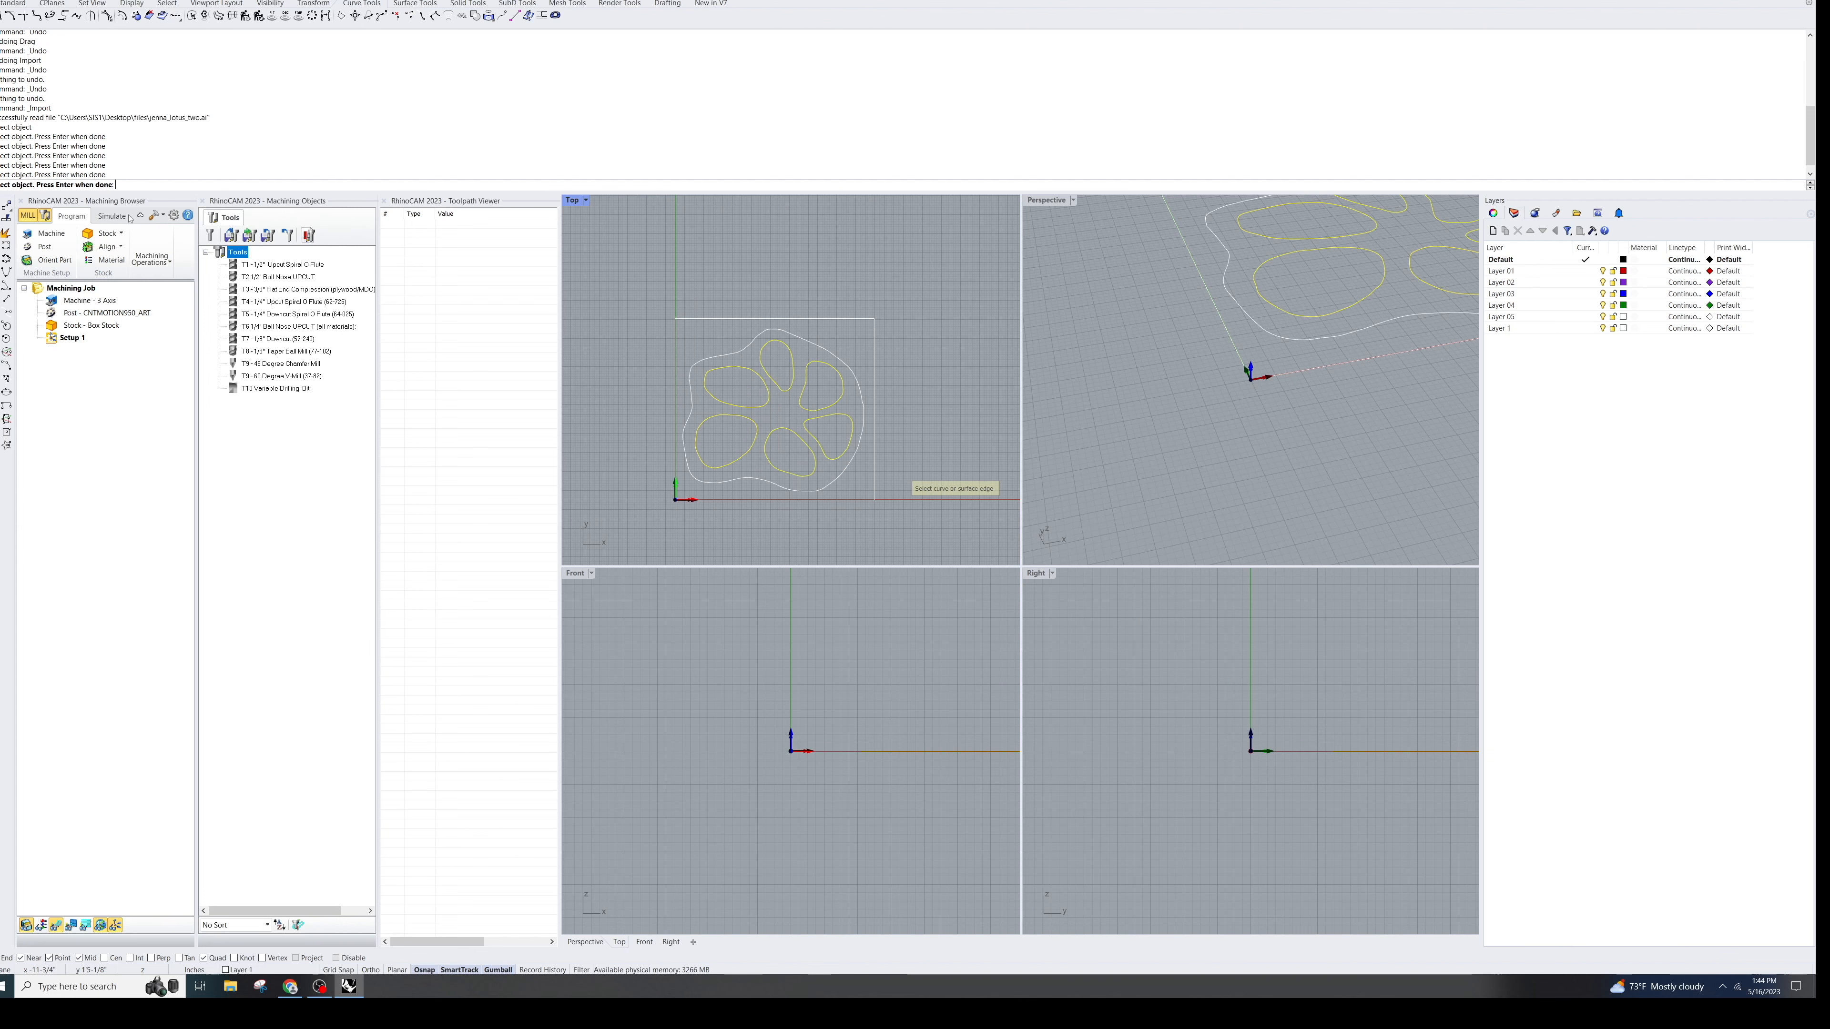
{"action": "key", "text": "Return"}
Step: Check which petal curve each listed drive region corresponds to
{"action": "left_click", "coordinate": [80, 305]}
{"action": "left_click", "coordinate": [78, 314]}
{"action": "left_click", "coordinate": [75, 323]}
{"action": "left_click", "coordinate": [76, 332]}
{"action": "left_click", "coordinate": [76, 332], "text": "ctrl"}
{"action": "left_click", "coordinate": [76, 342]}
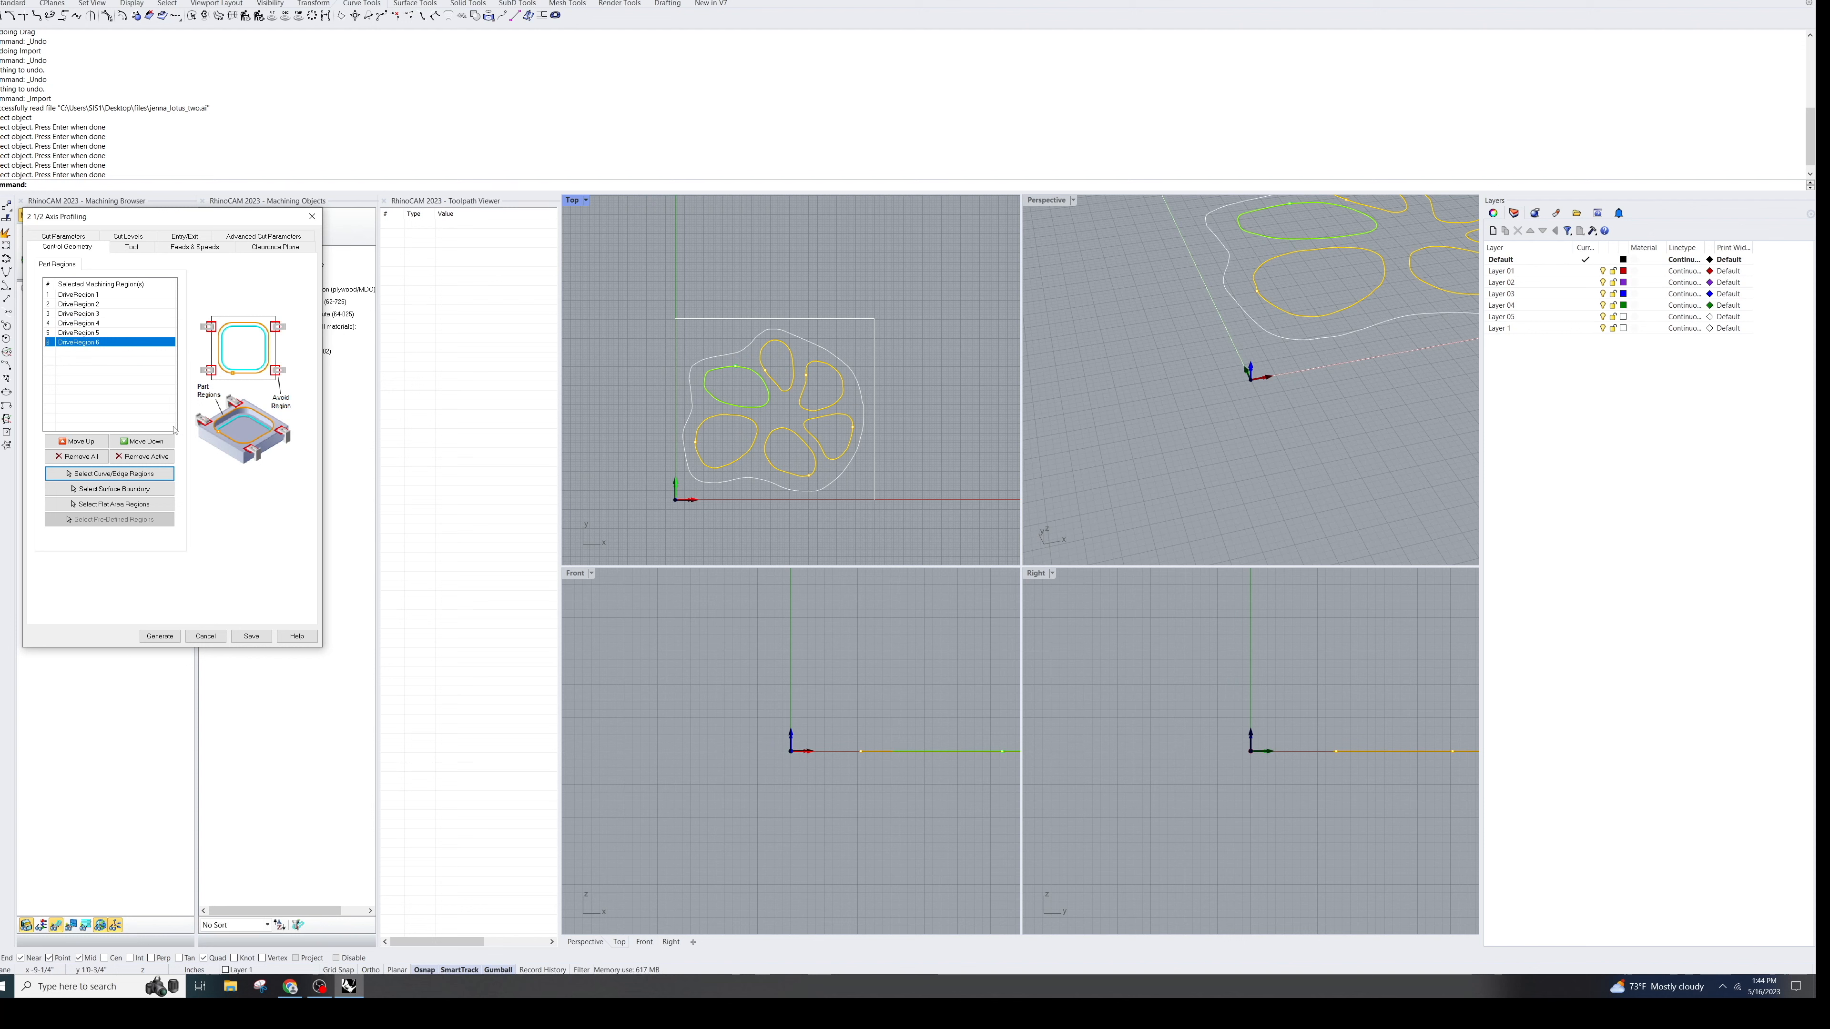
Step: Assign the T3 3/8-inch Flat End Compression tool to the profiling operation and set its spindle speed to 18000 RPM
{"action": "left_click", "coordinate": [132, 248]}
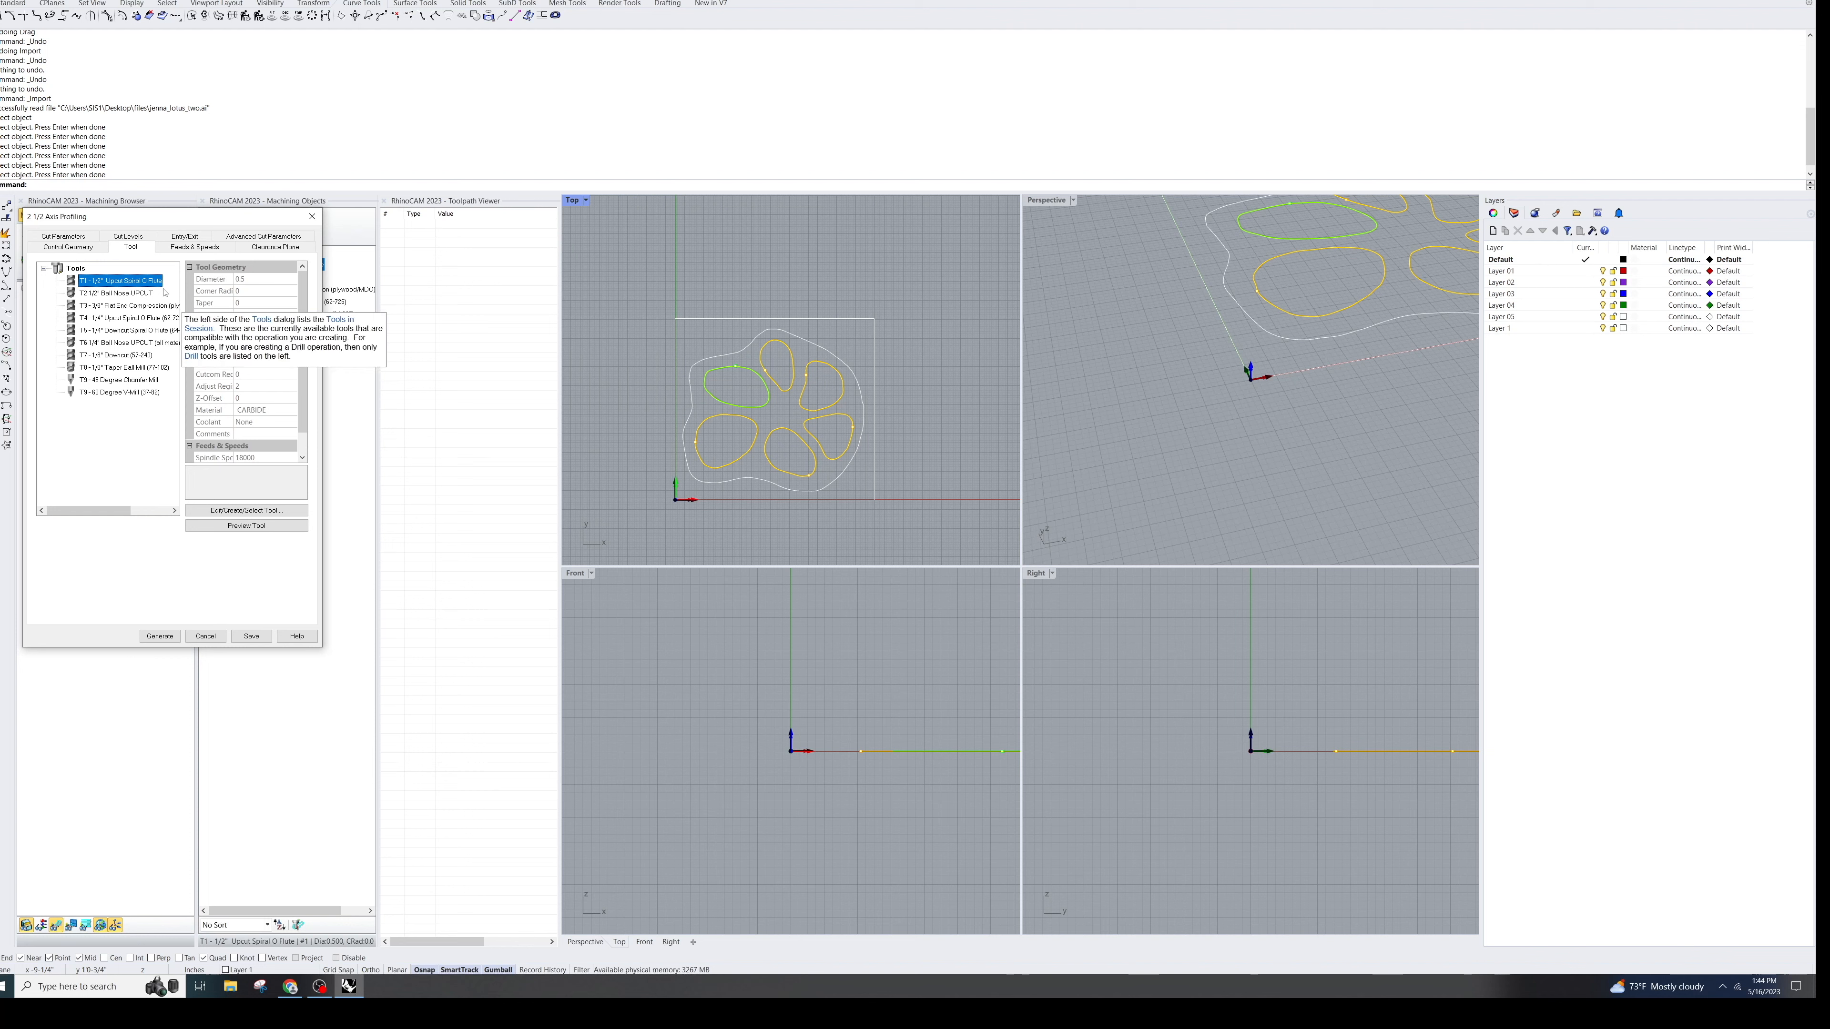
{"action": "left_click", "coordinate": [102, 307]}
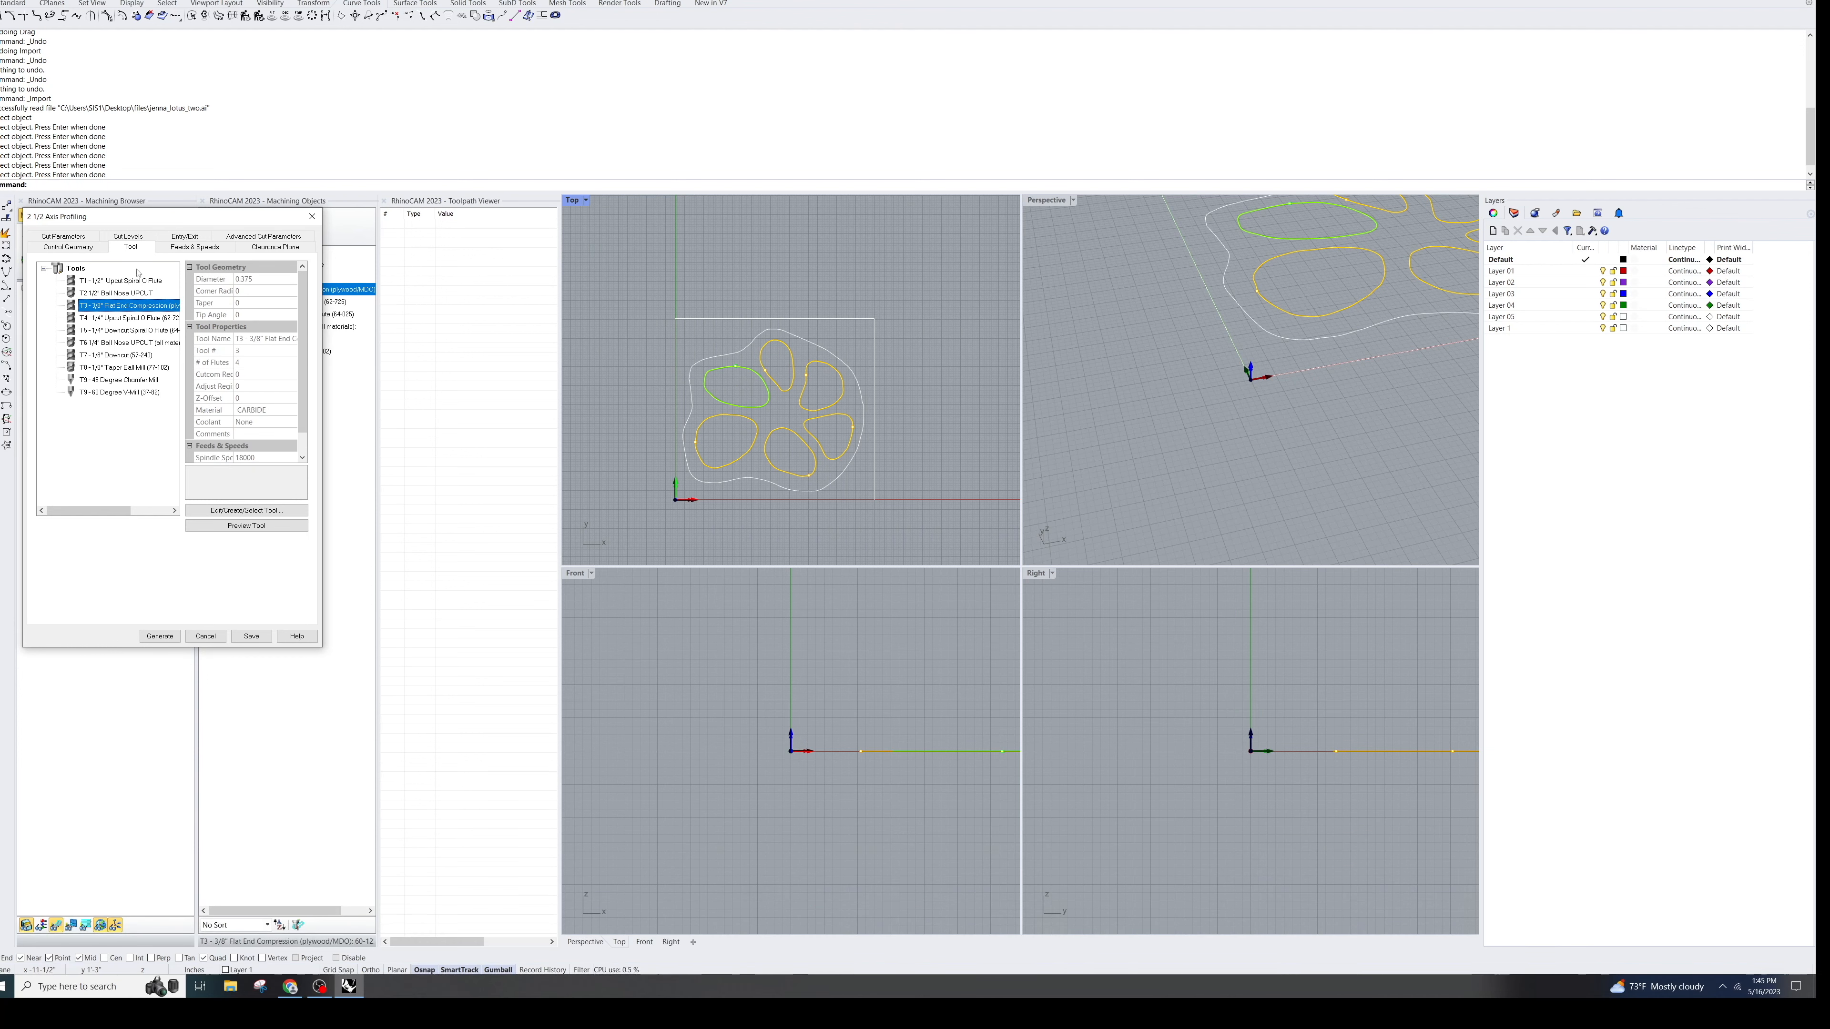
{"action": "left_click", "coordinate": [163, 247]}
{"action": "double_click", "coordinate": [94, 278]}
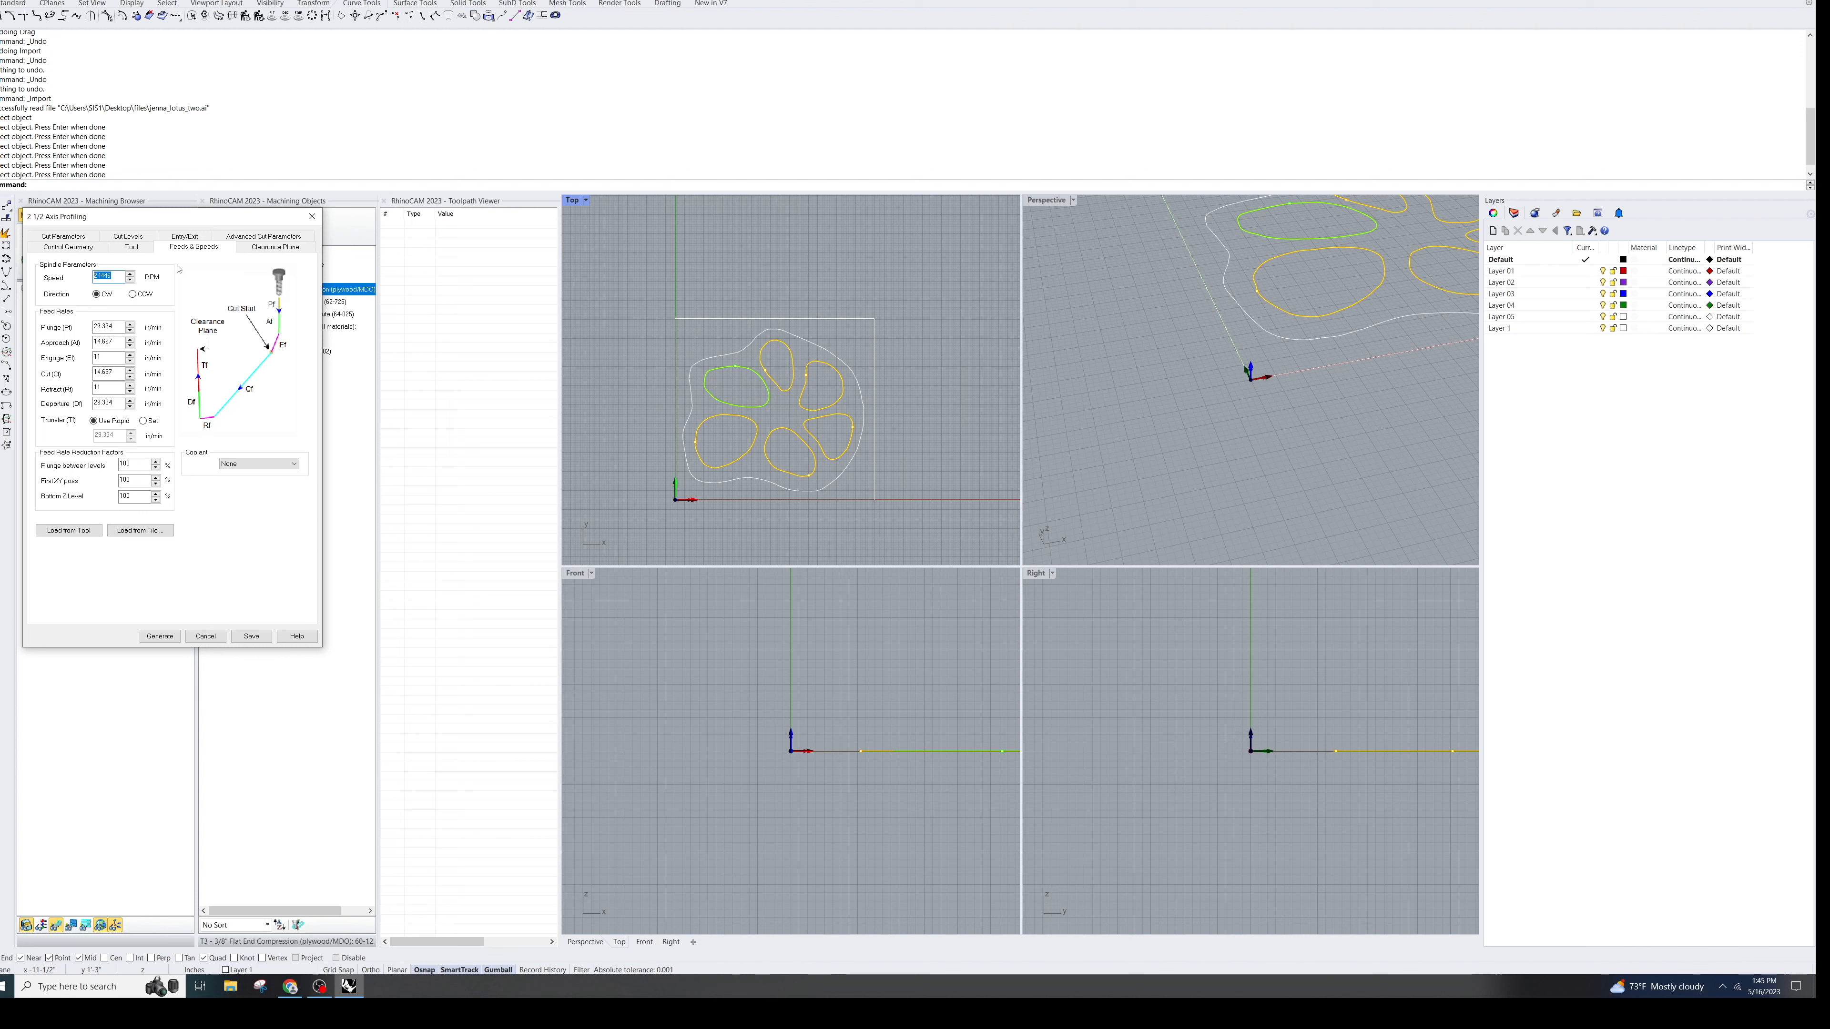
{"action": "type", "text": "18000"}
Step: Set the feed rates to plunge 50, approach 100, engage 200, cut 350, retract 800 and departure 800
{"action": "double_click", "coordinate": [114, 323]}
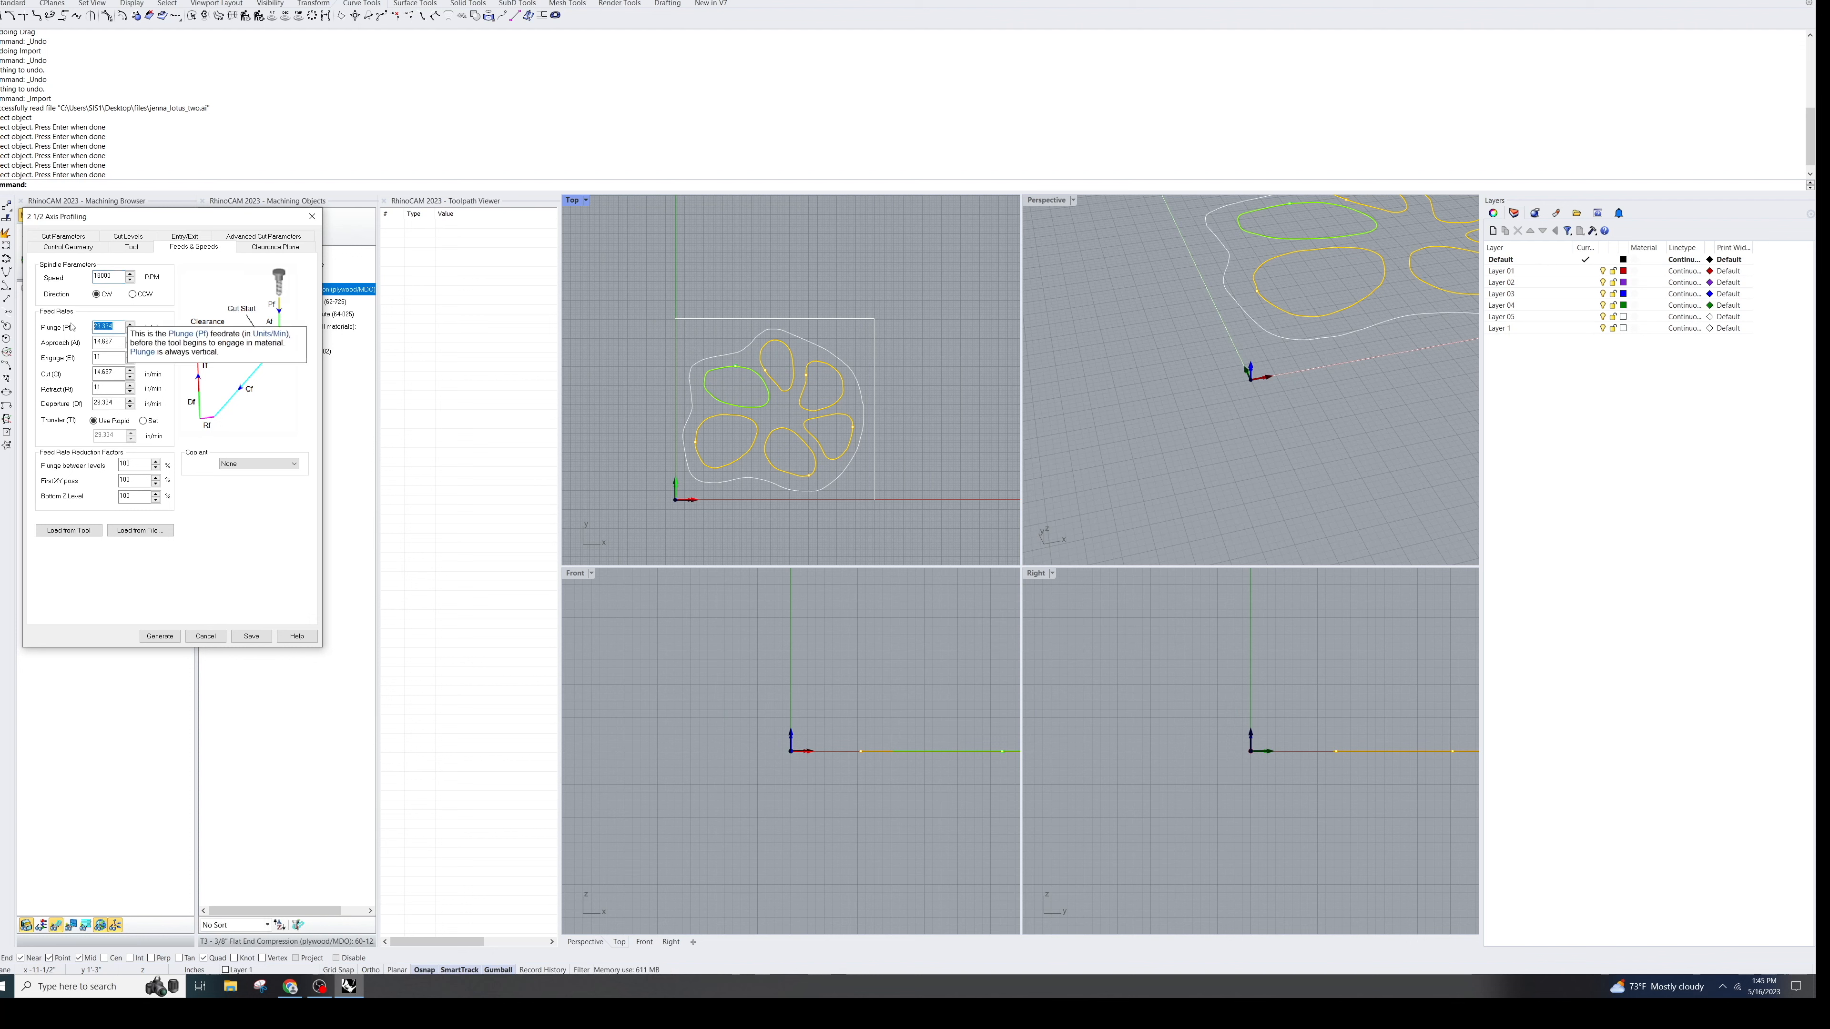
{"action": "type", "text": "50"}
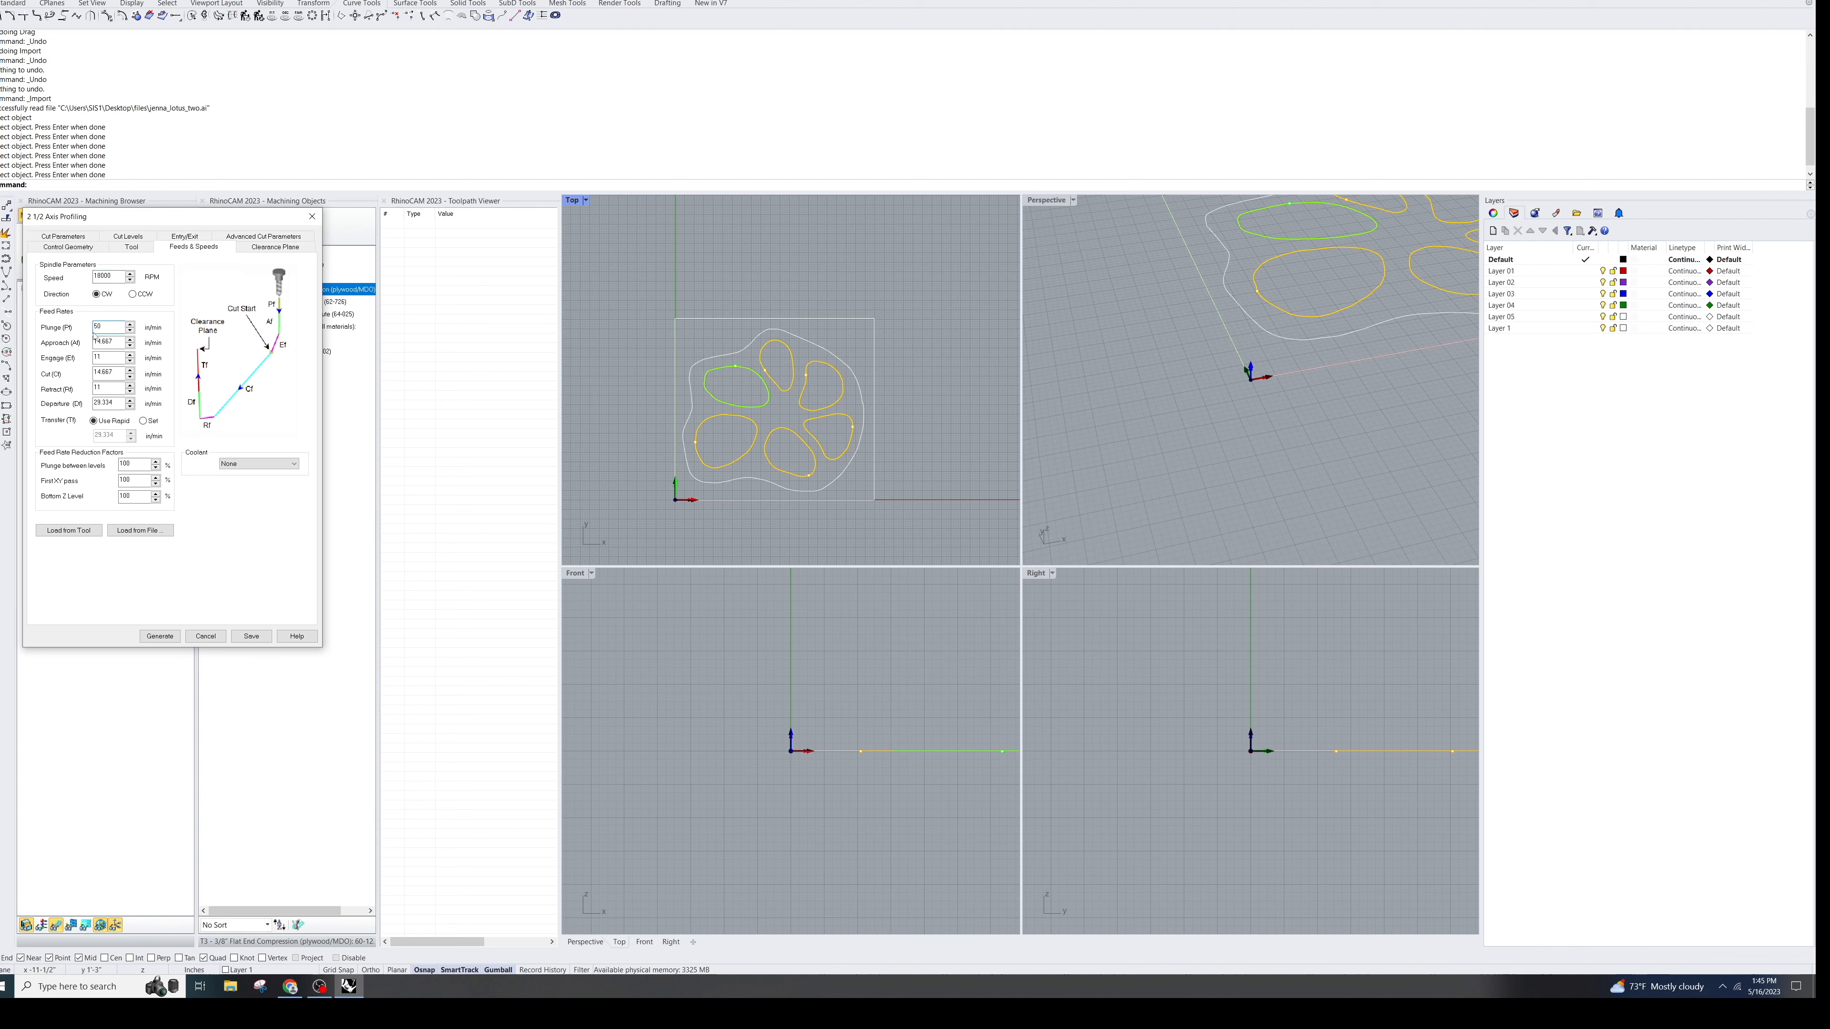
{"action": "double_click", "coordinate": [119, 341]}
{"action": "type", "text": "100"}
{"action": "key", "text": "Tab"}
{"action": "type", "text": "200"}
{"action": "key", "text": "Tab"}
{"action": "type", "text": "350"}
{"action": "key", "text": "Tab"}
{"action": "type", "text": "800"}
{"action": "key", "text": "Tab"}
{"action": "type", "text": "800"}
Step: Define the clearance plane by an absolute Z value of 1.25 and inspect its height above the artwork
{"action": "left_click", "coordinate": [256, 248]}
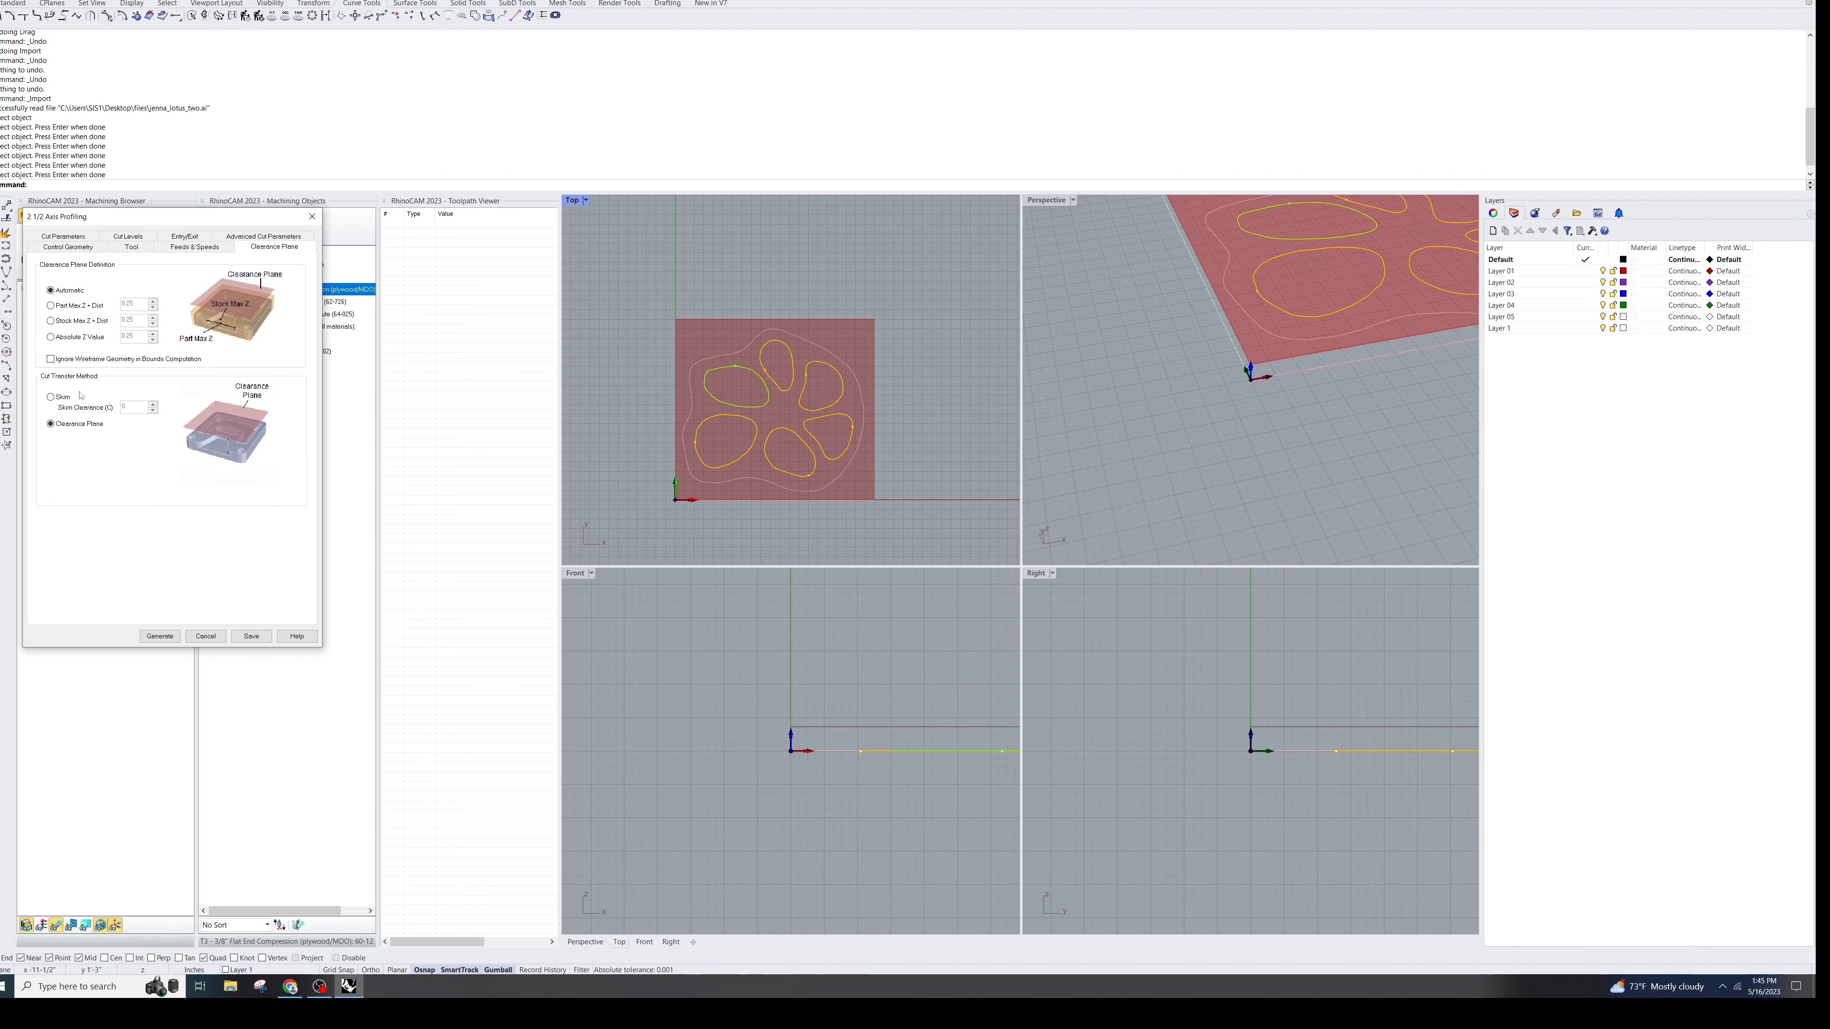
{"action": "left_click", "coordinate": [49, 338]}
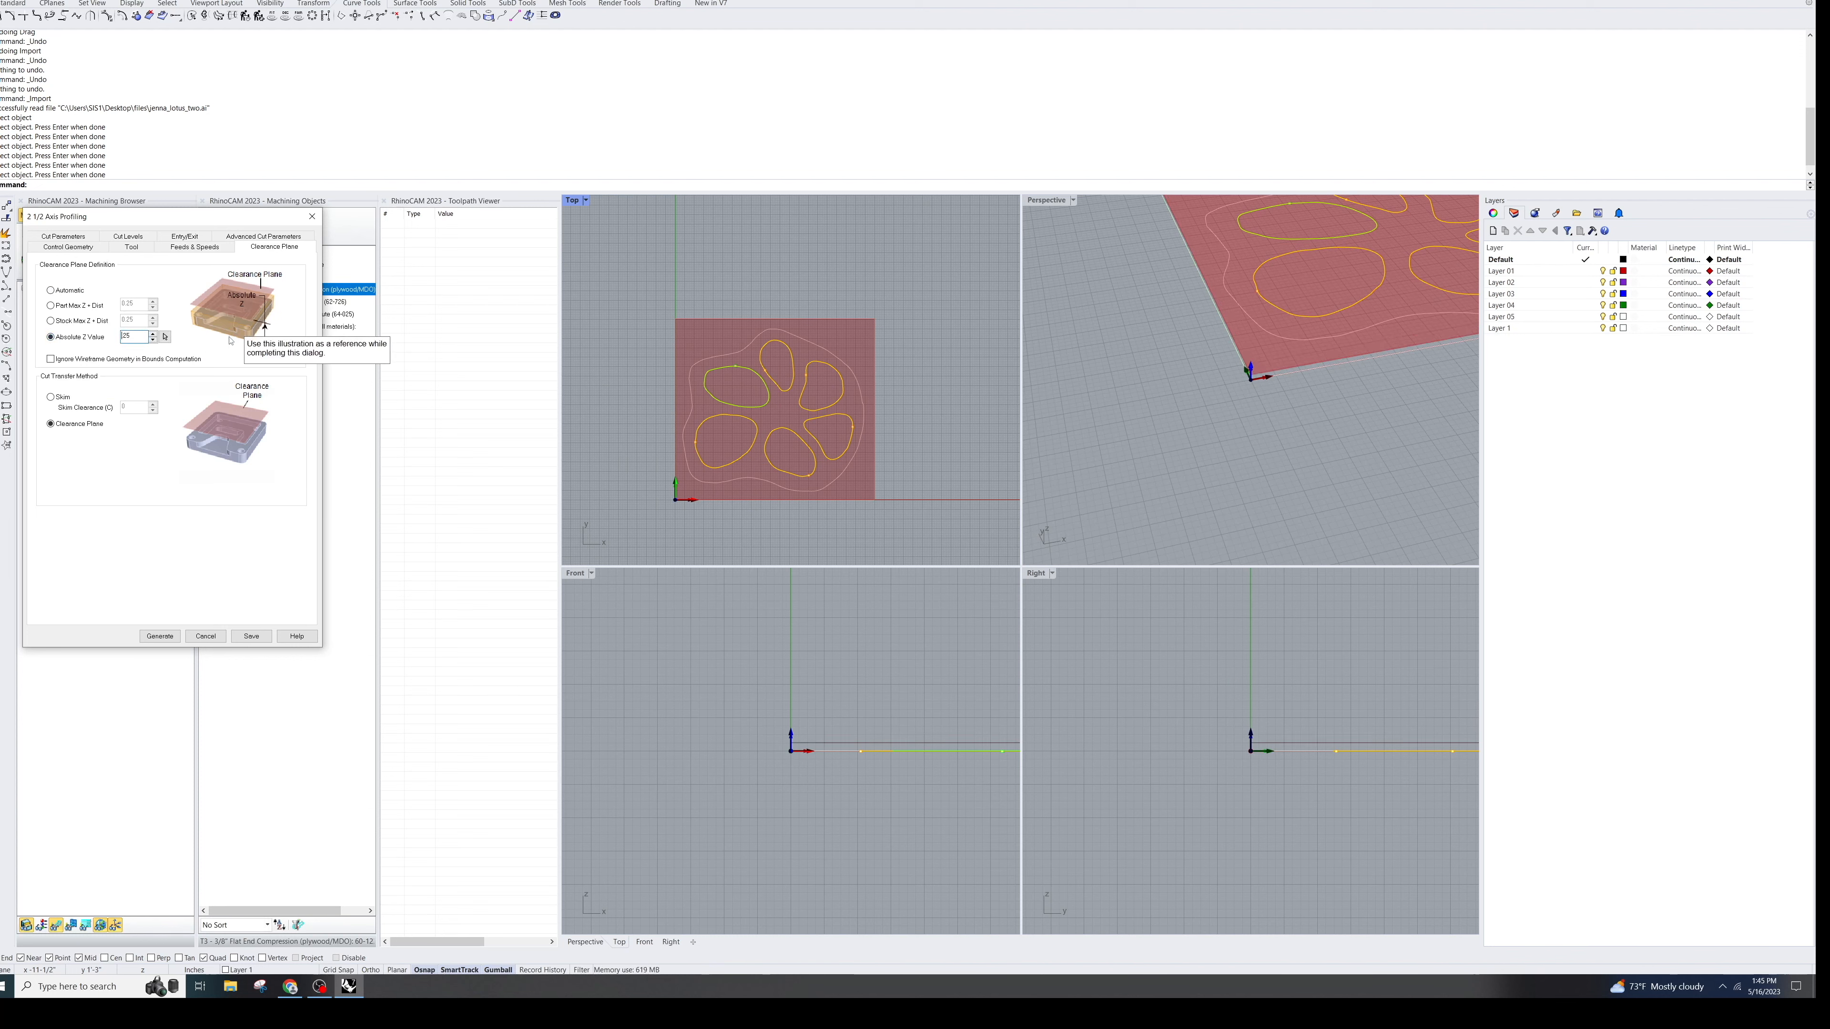
{"action": "type", "text": "1"}
{"action": "right_click_drag", "start_coordinate": [1324, 549], "coordinate": [1363, 477]}
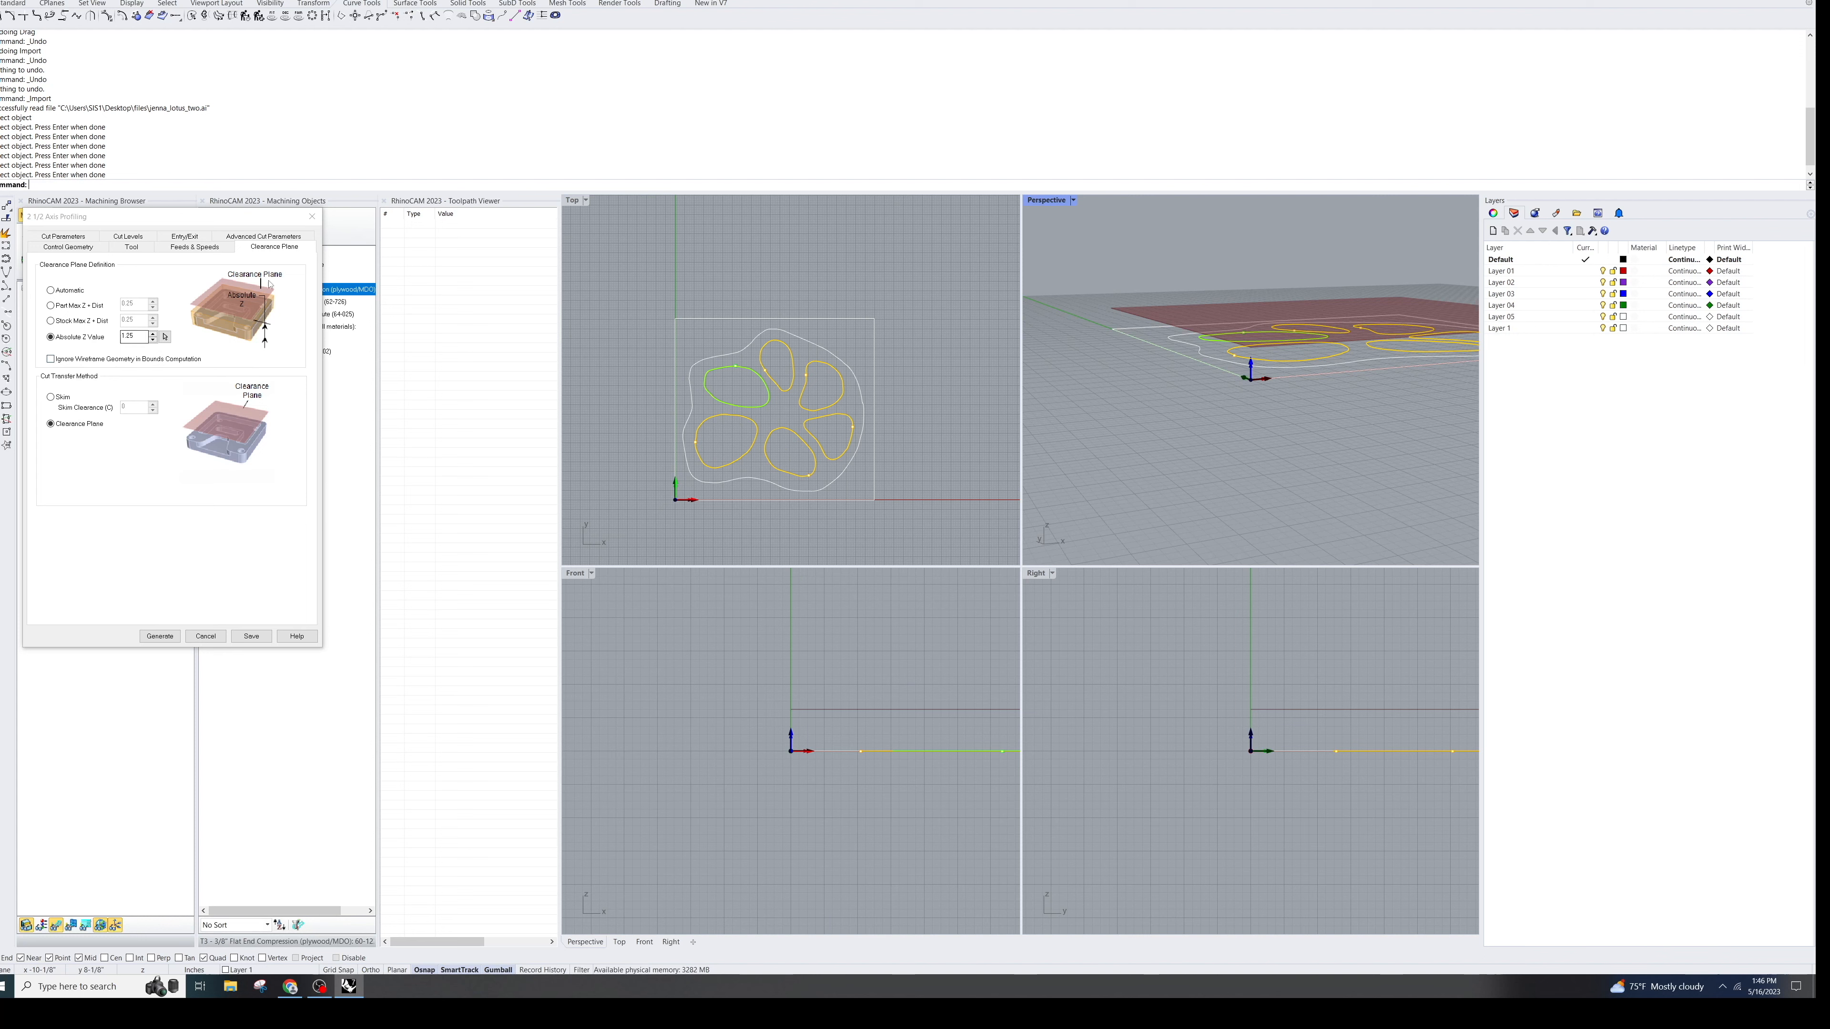
{"action": "double_click", "coordinate": [136, 336]}
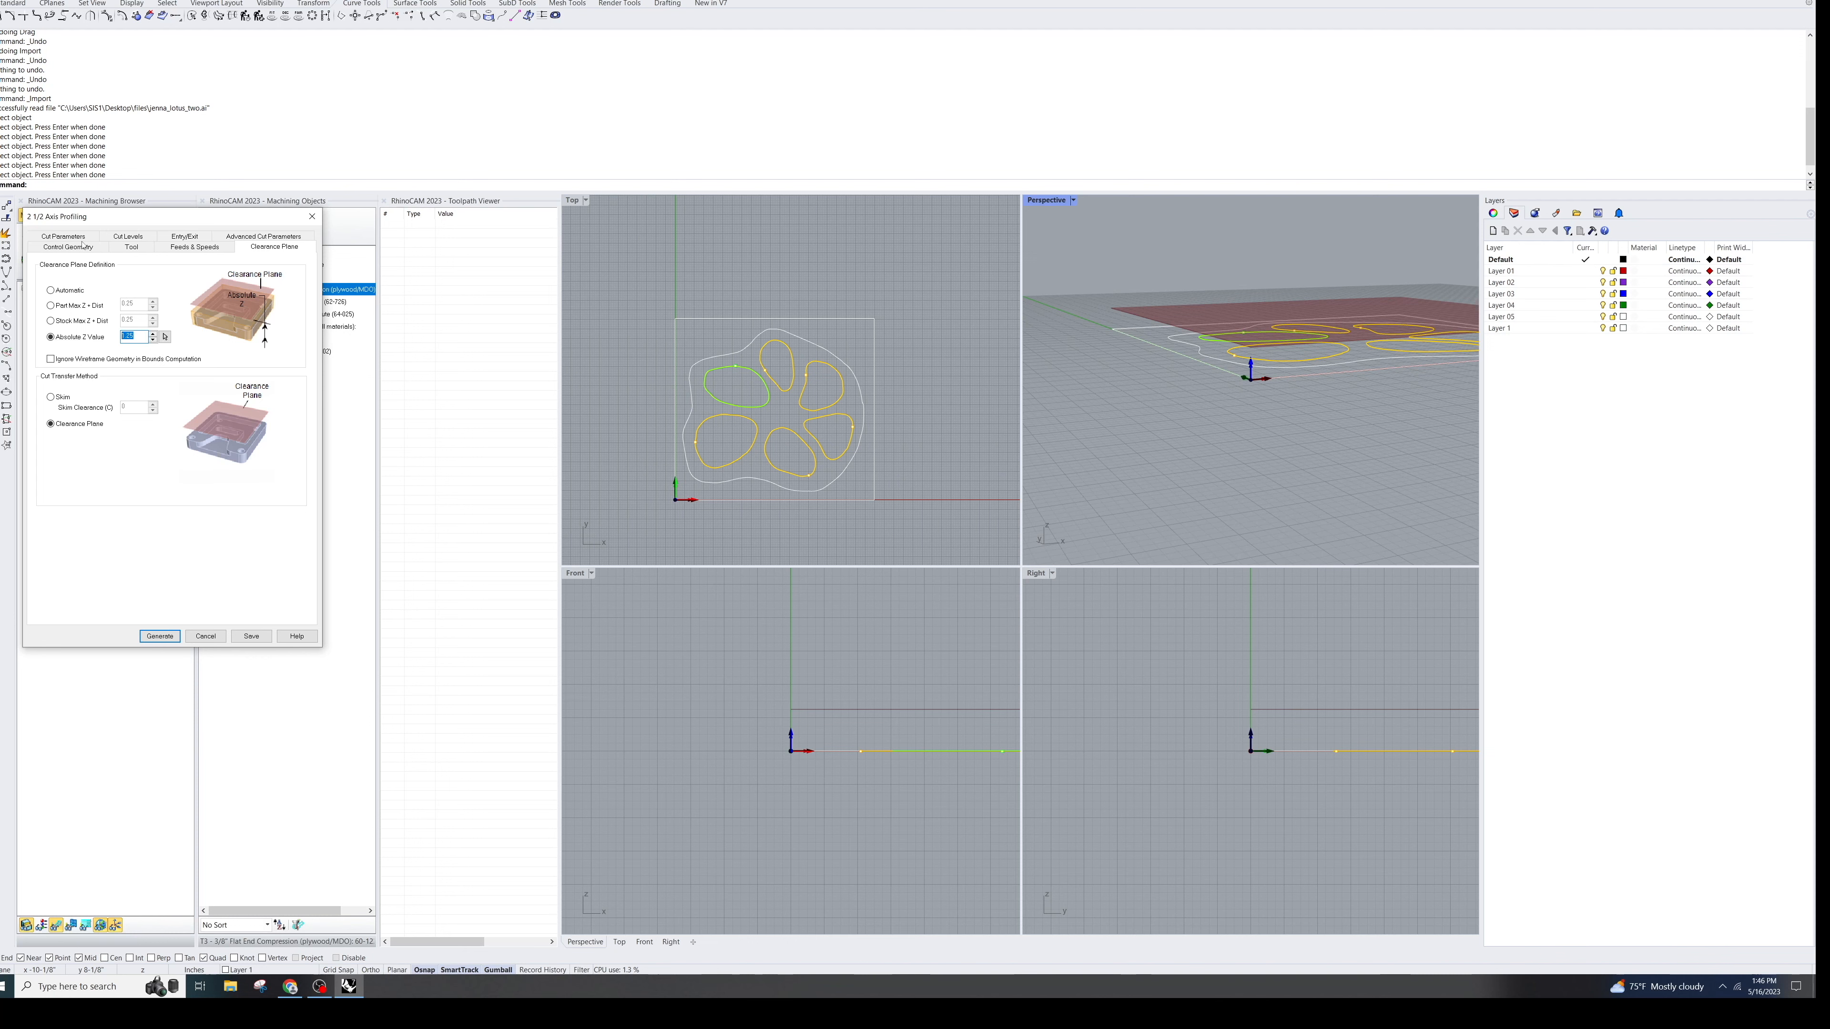
Step: Set the petal profiling to cut inside closed curves and locate its cut geometry at a picked top of 0.48
{"action": "left_click", "coordinate": [80, 241]}
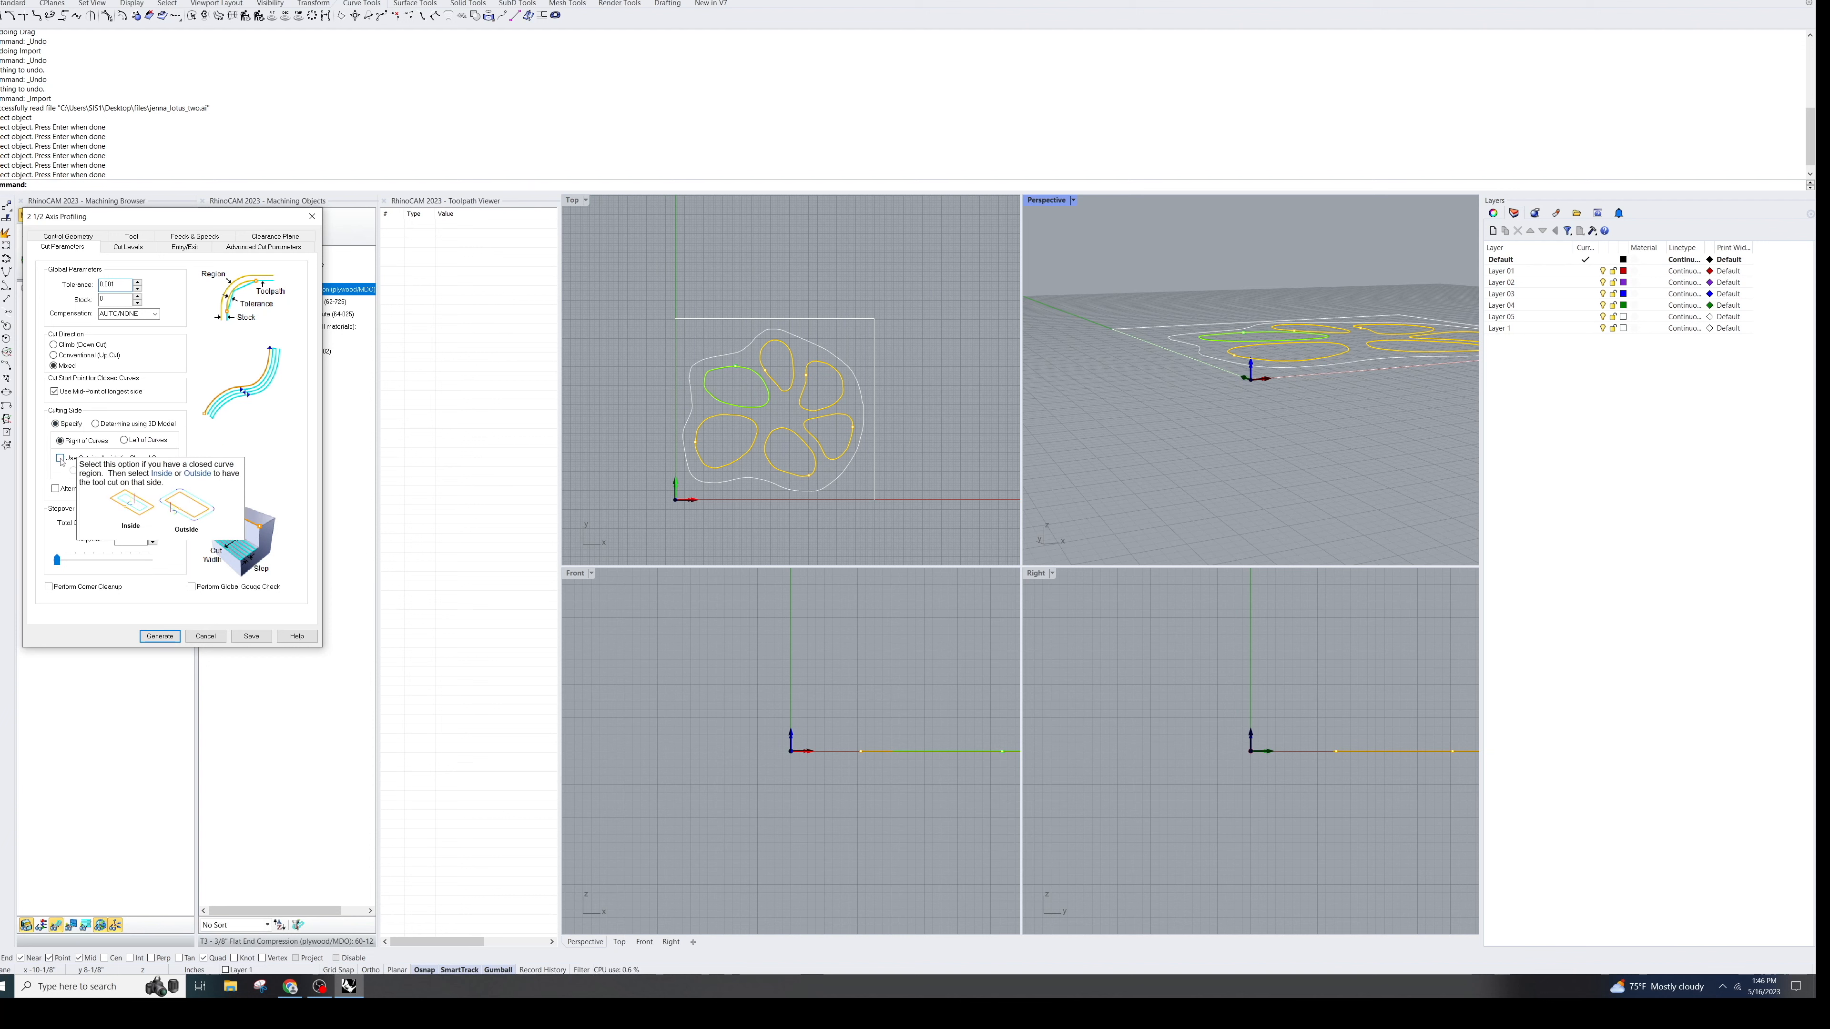
{"action": "left_click", "coordinate": [59, 459]}
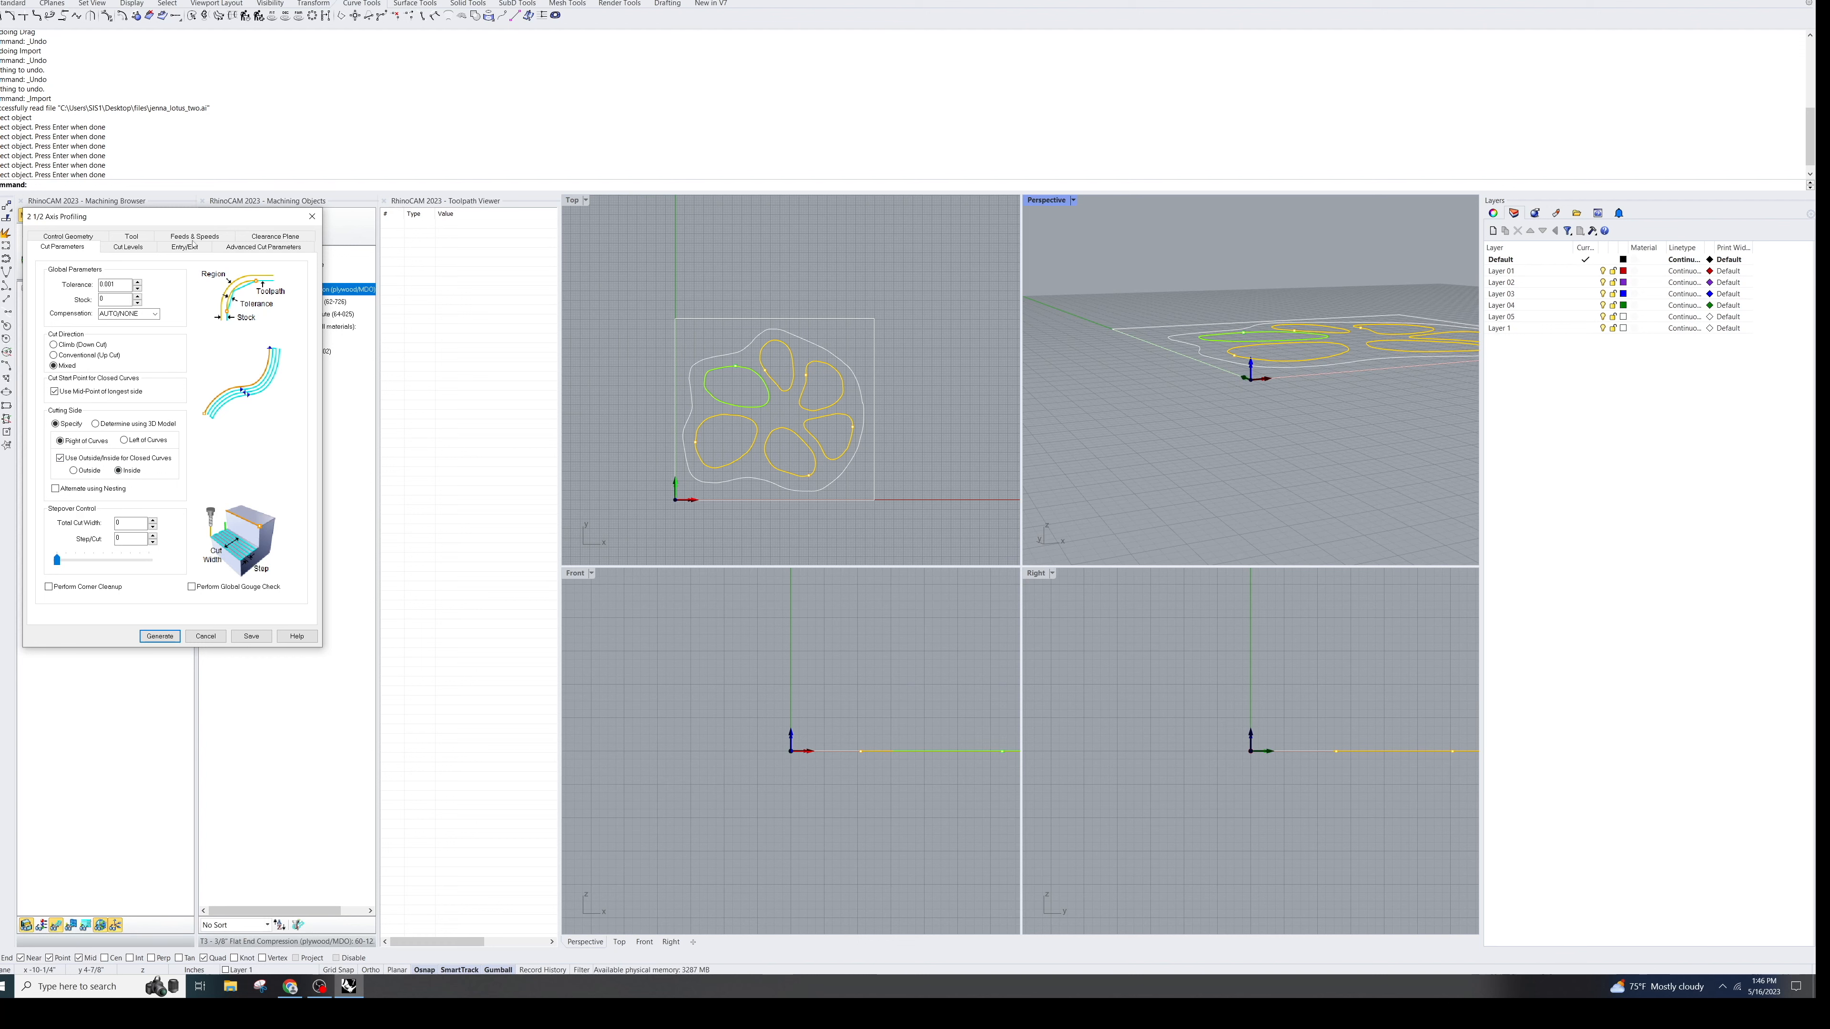
{"action": "left_click", "coordinate": [130, 250]}
{"action": "left_click", "coordinate": [54, 299]}
{"action": "left_click", "coordinate": [127, 298]}
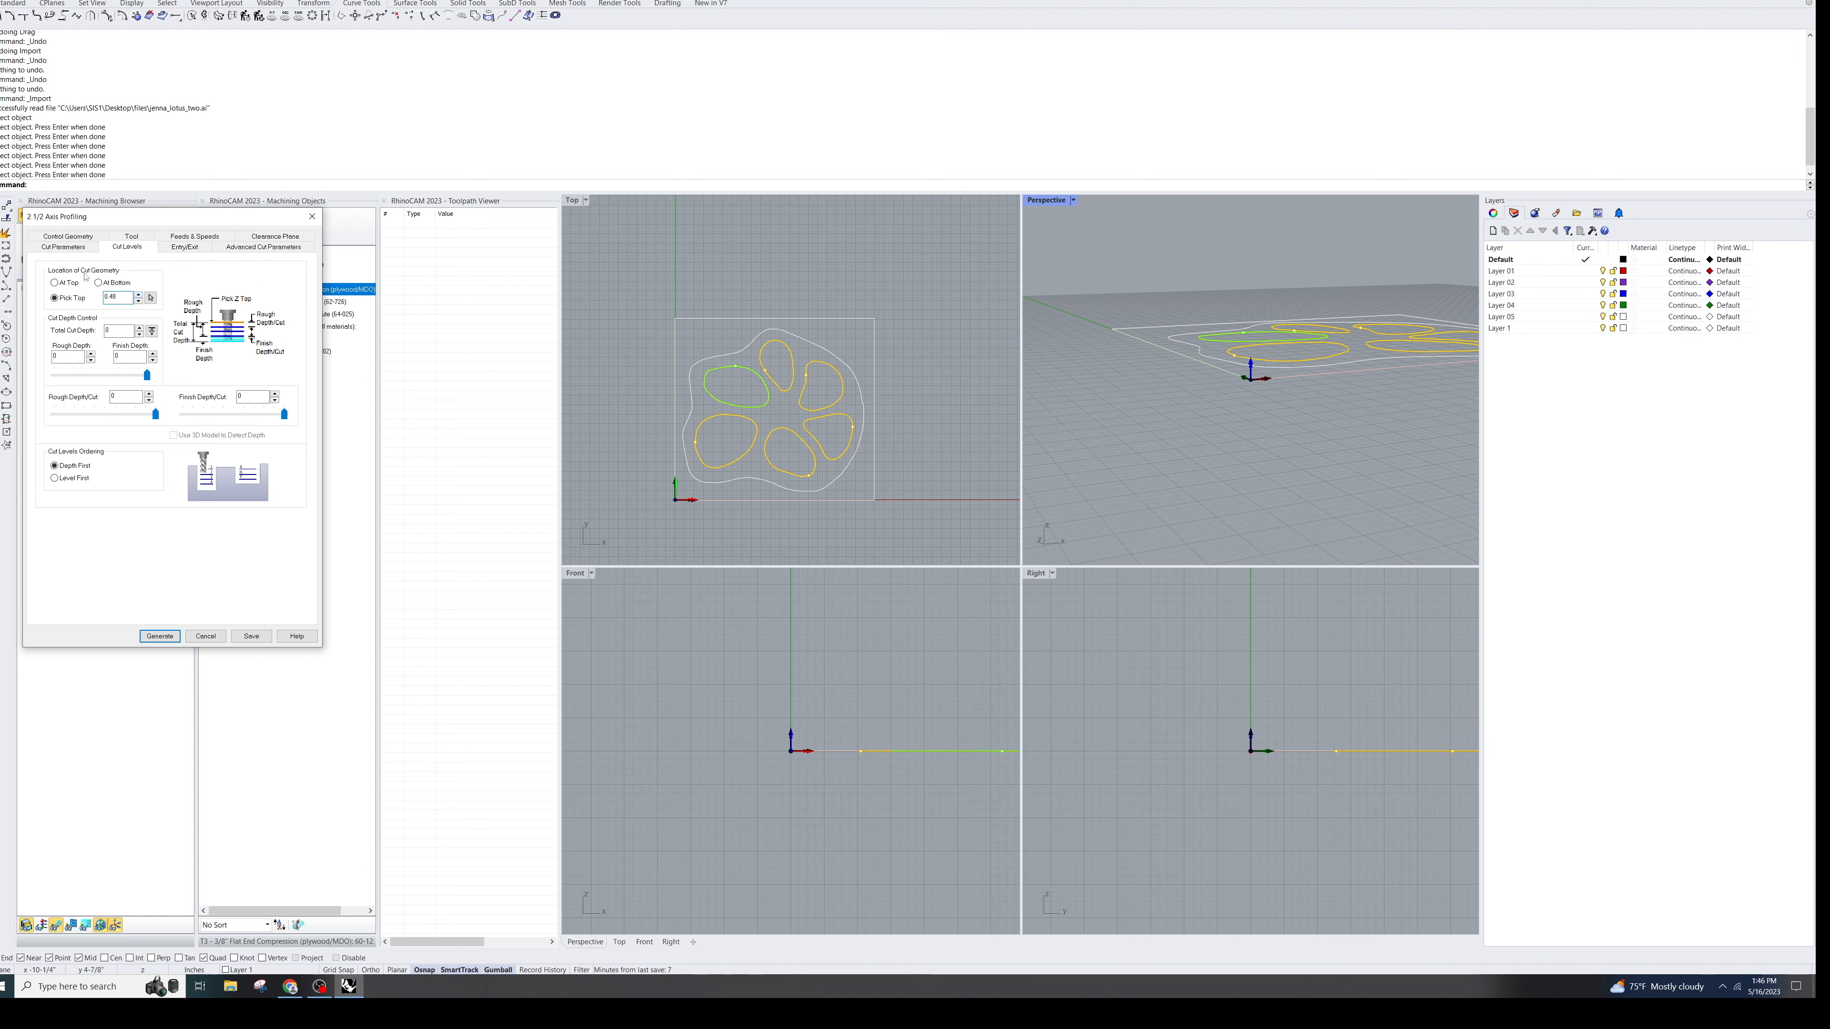
{"action": "double_click", "coordinate": [120, 297]}
{"action": "key", "text": "Tab"}
Step: Set the total and rough cut depths to 0.48 with a rough depth per cut of 0.25, and generate the petal toolpath
{"action": "left_click_drag", "start_coordinate": [129, 329], "coordinate": [89, 331]}
{"action": "left_click", "coordinate": [77, 357]}
{"action": "double_click", "coordinate": [126, 332]}
{"action": "left_click", "coordinate": [76, 354]}
{"action": "type", "text": "0.25"}
{"action": "key", "text": "BackSpace"}
{"action": "key", "text": "BackSpace"}
{"action": "left_click", "coordinate": [136, 402]}
{"action": "left_click", "coordinate": [61, 357]}
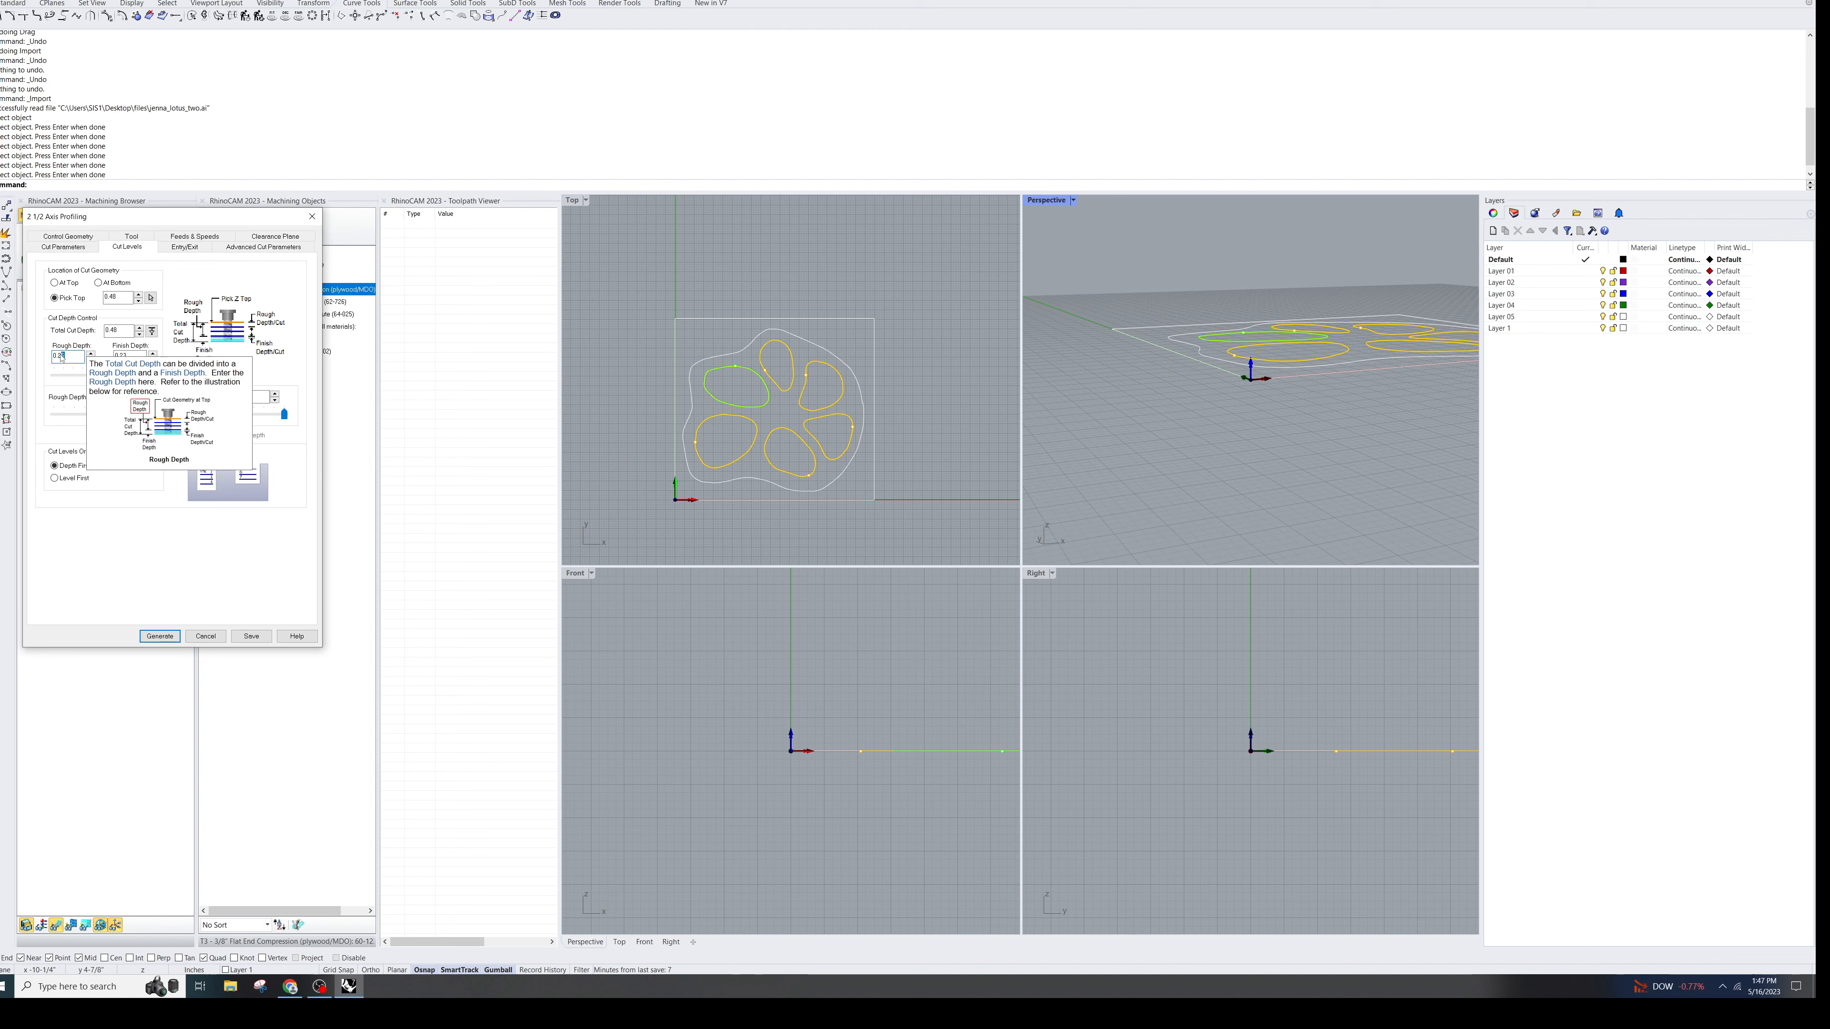
{"action": "type", "text": "0.48"}
{"action": "key", "text": "Return"}
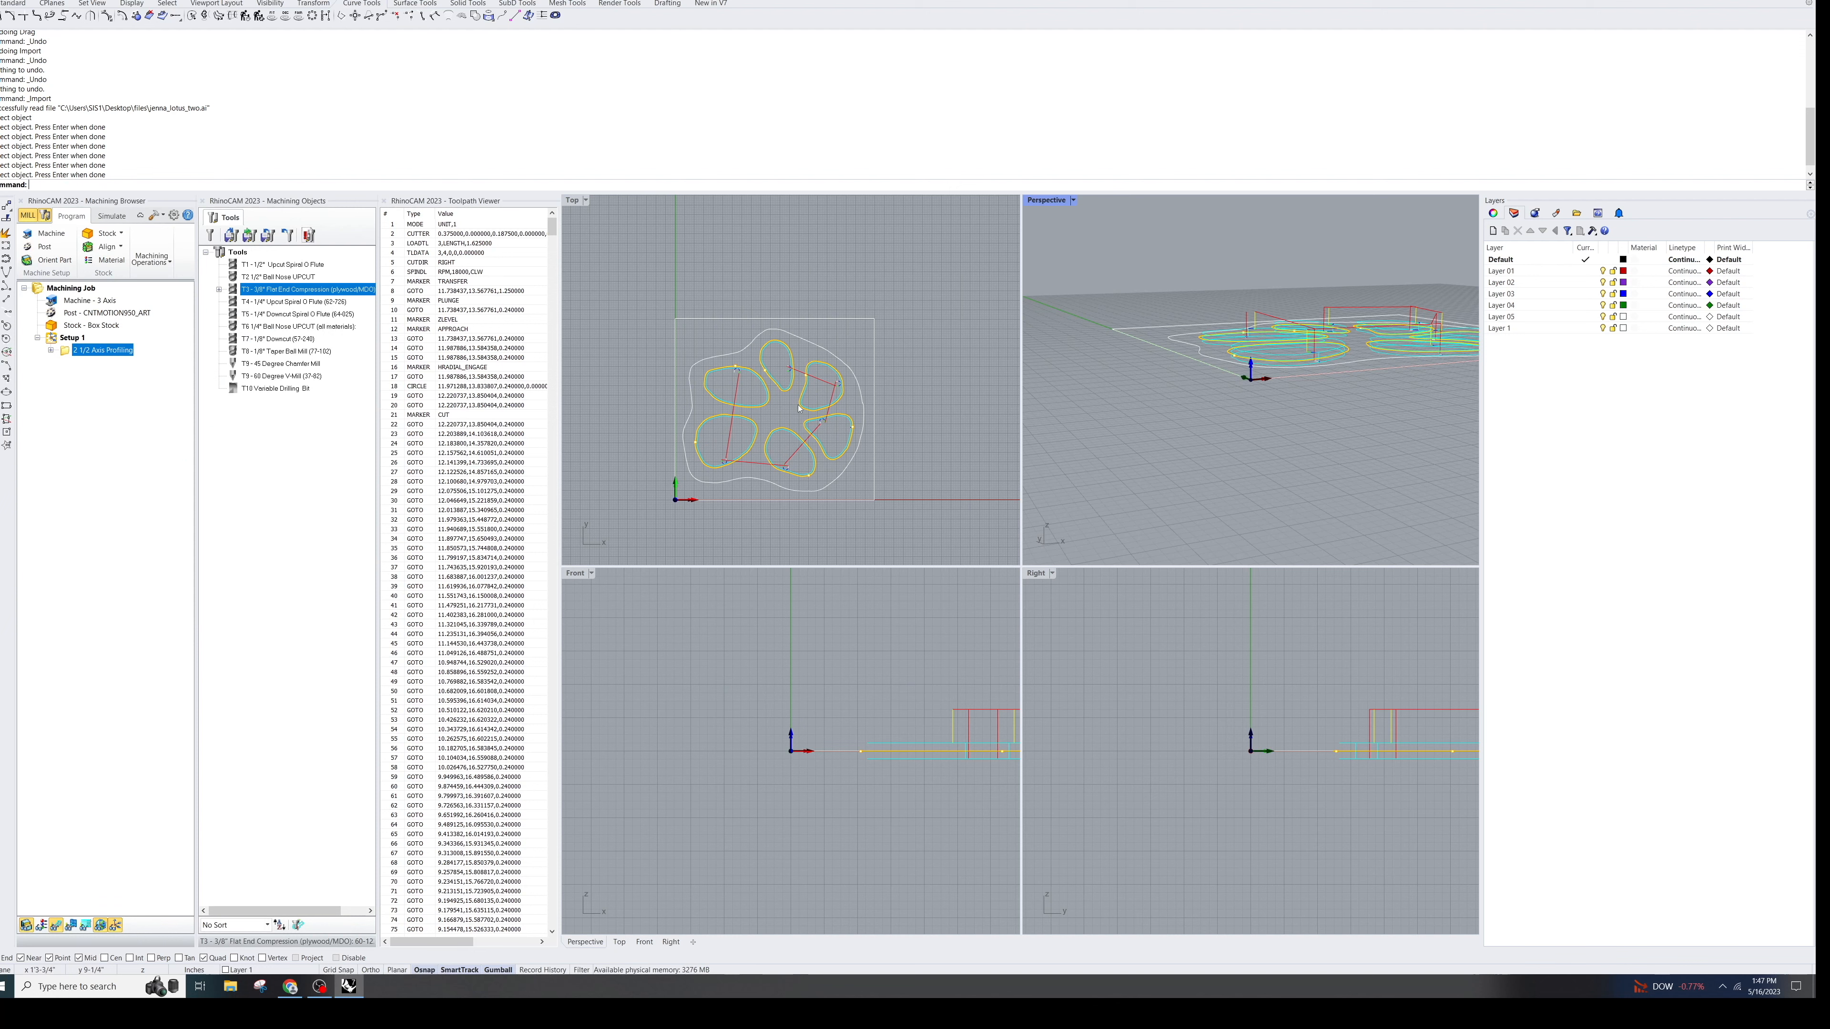
Step: Reopen the petal profiling operation, review its settings and set its entry motion to Along Path
{"action": "double_click", "coordinate": [67, 351]}
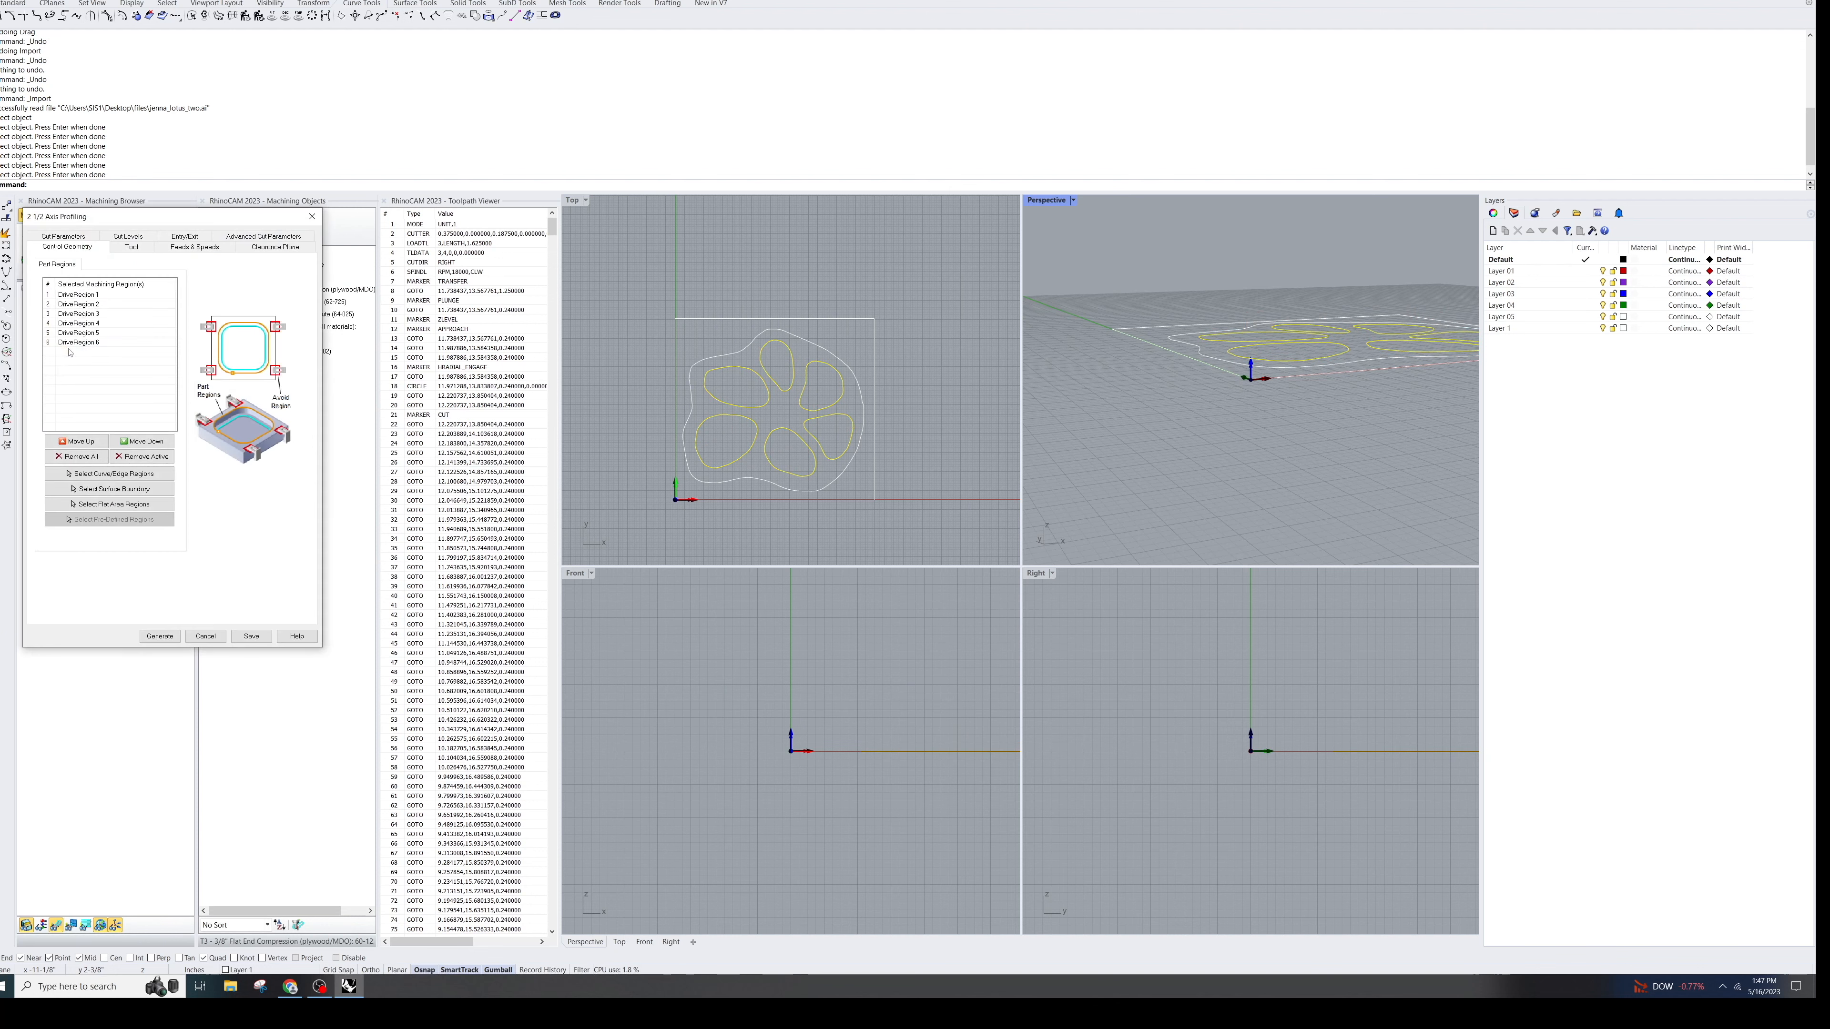
{"action": "left_click", "coordinate": [132, 248]}
{"action": "left_click", "coordinate": [195, 247]}
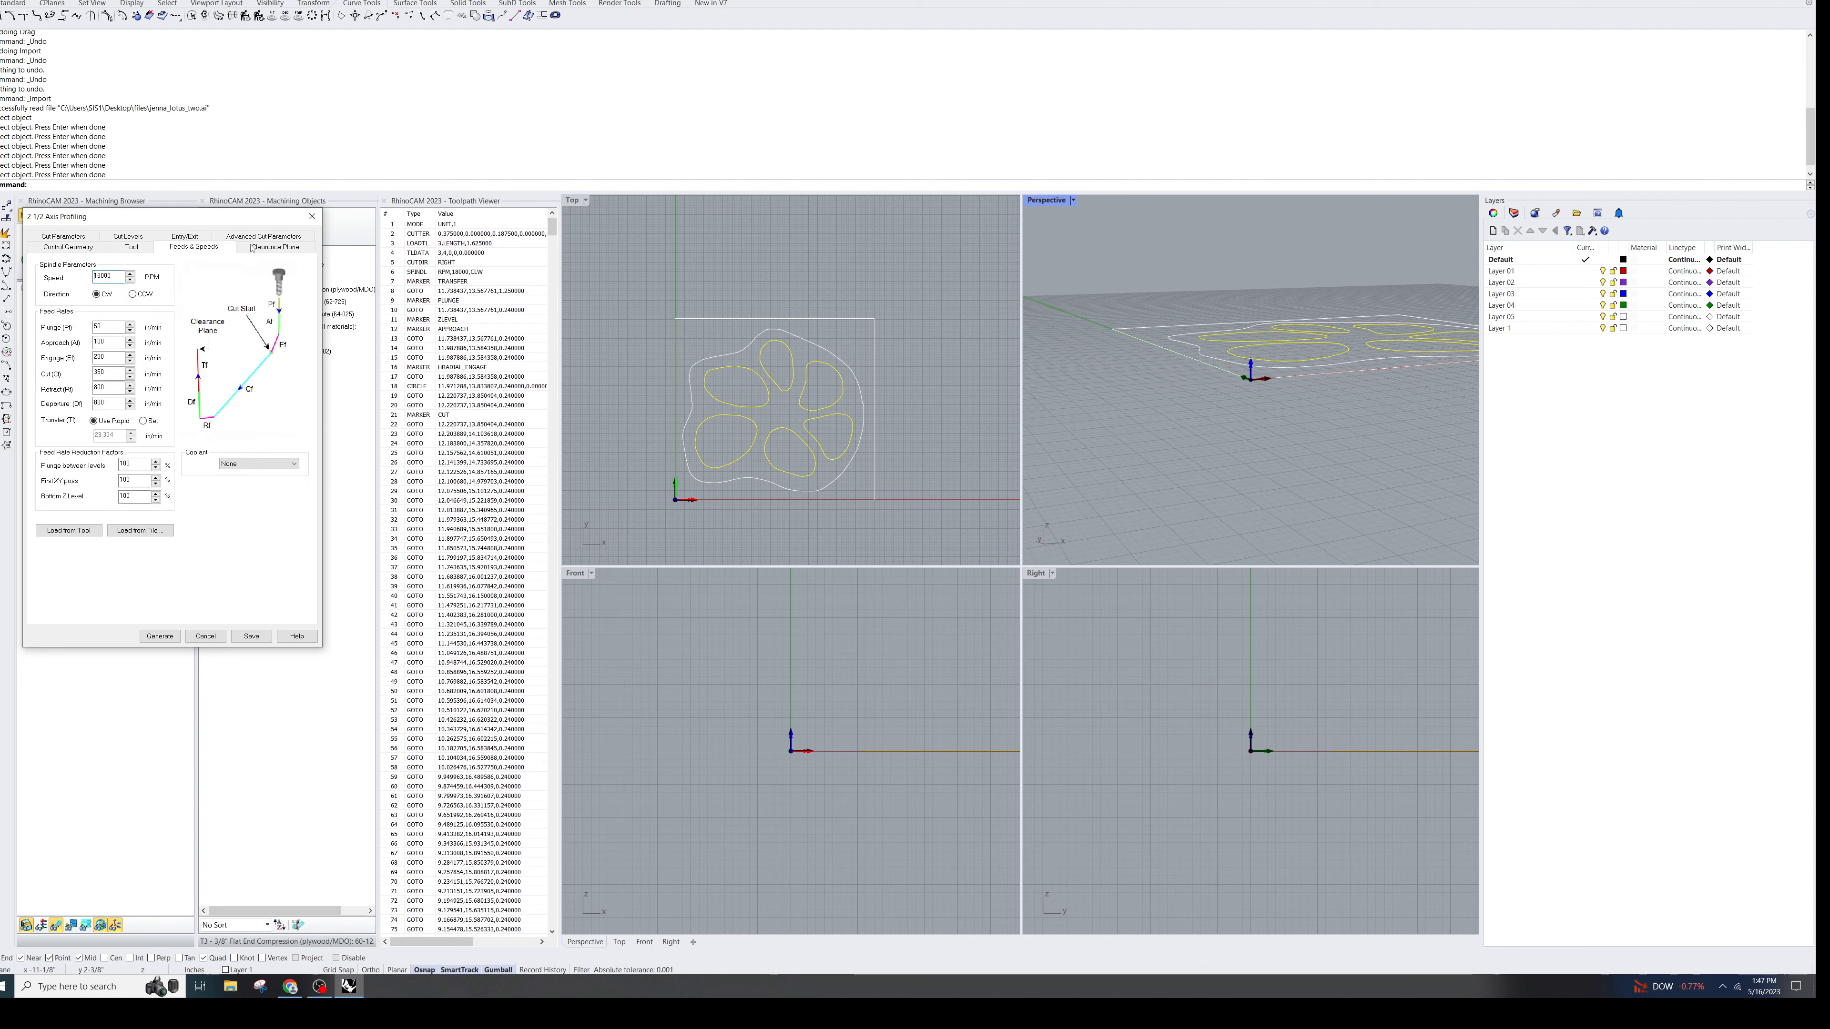
{"action": "left_click", "coordinate": [280, 247]}
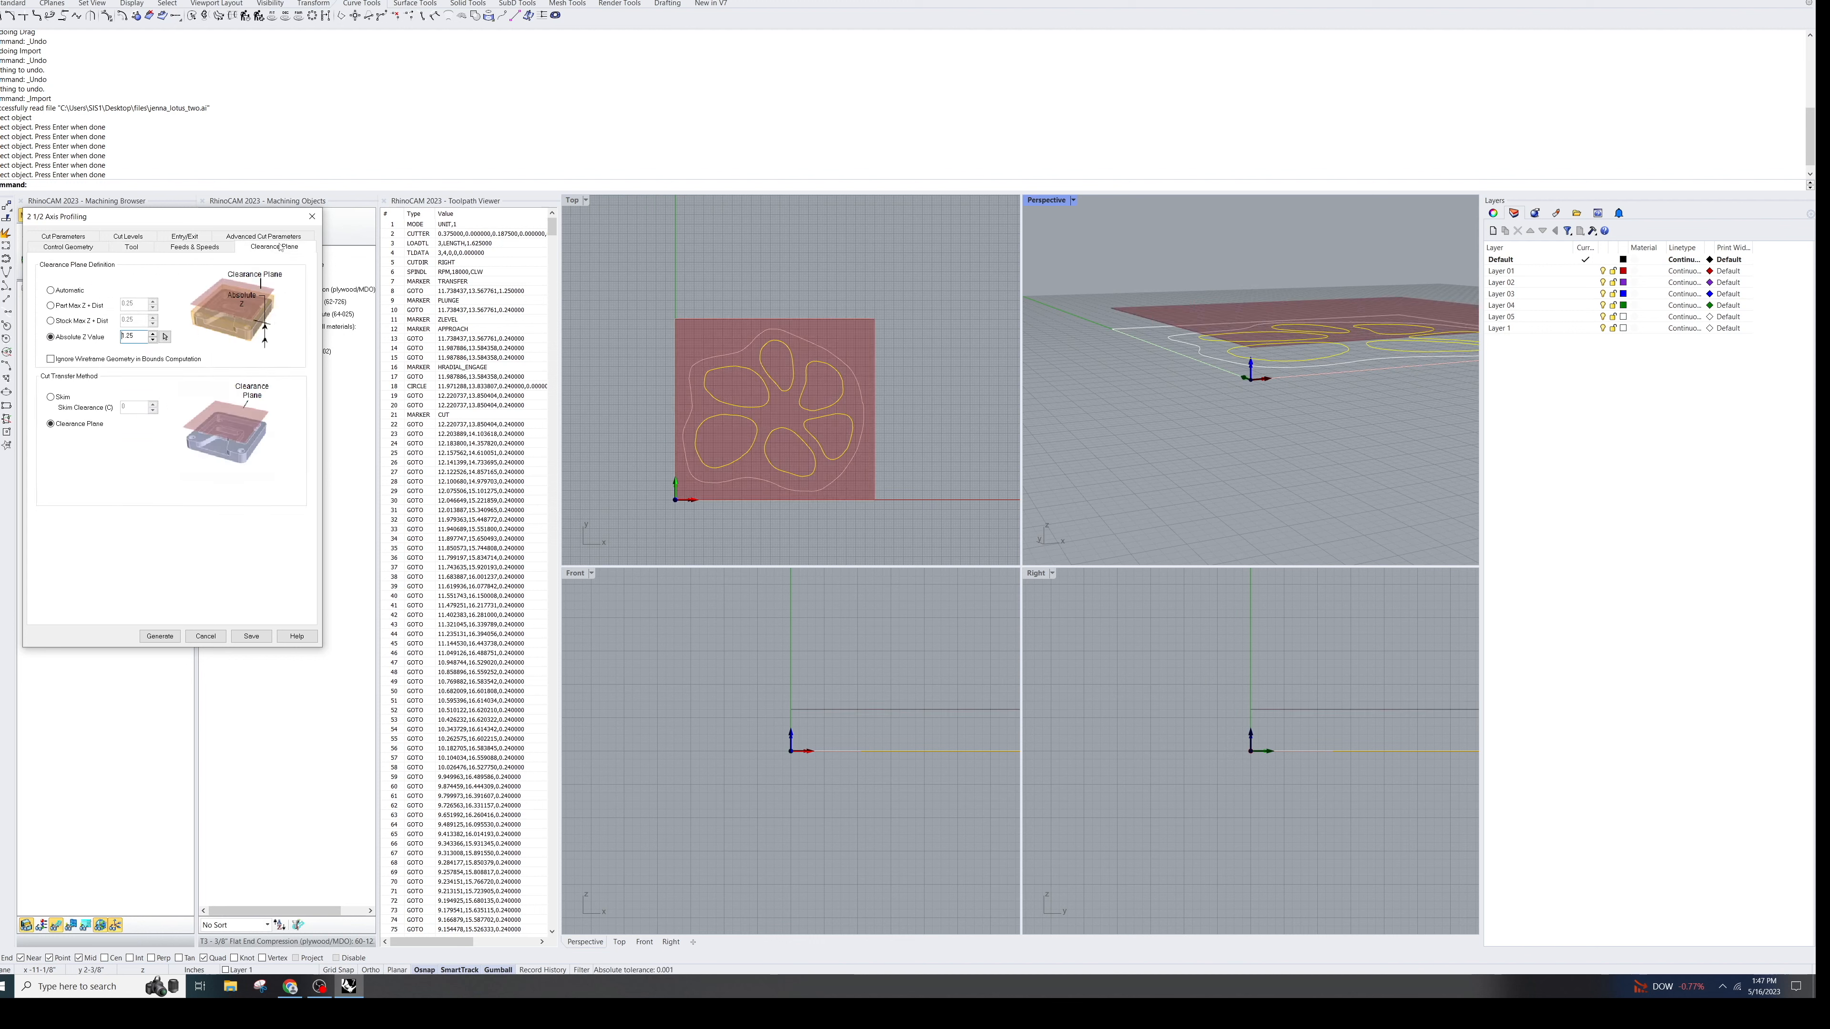
{"action": "left_click", "coordinate": [76, 237]}
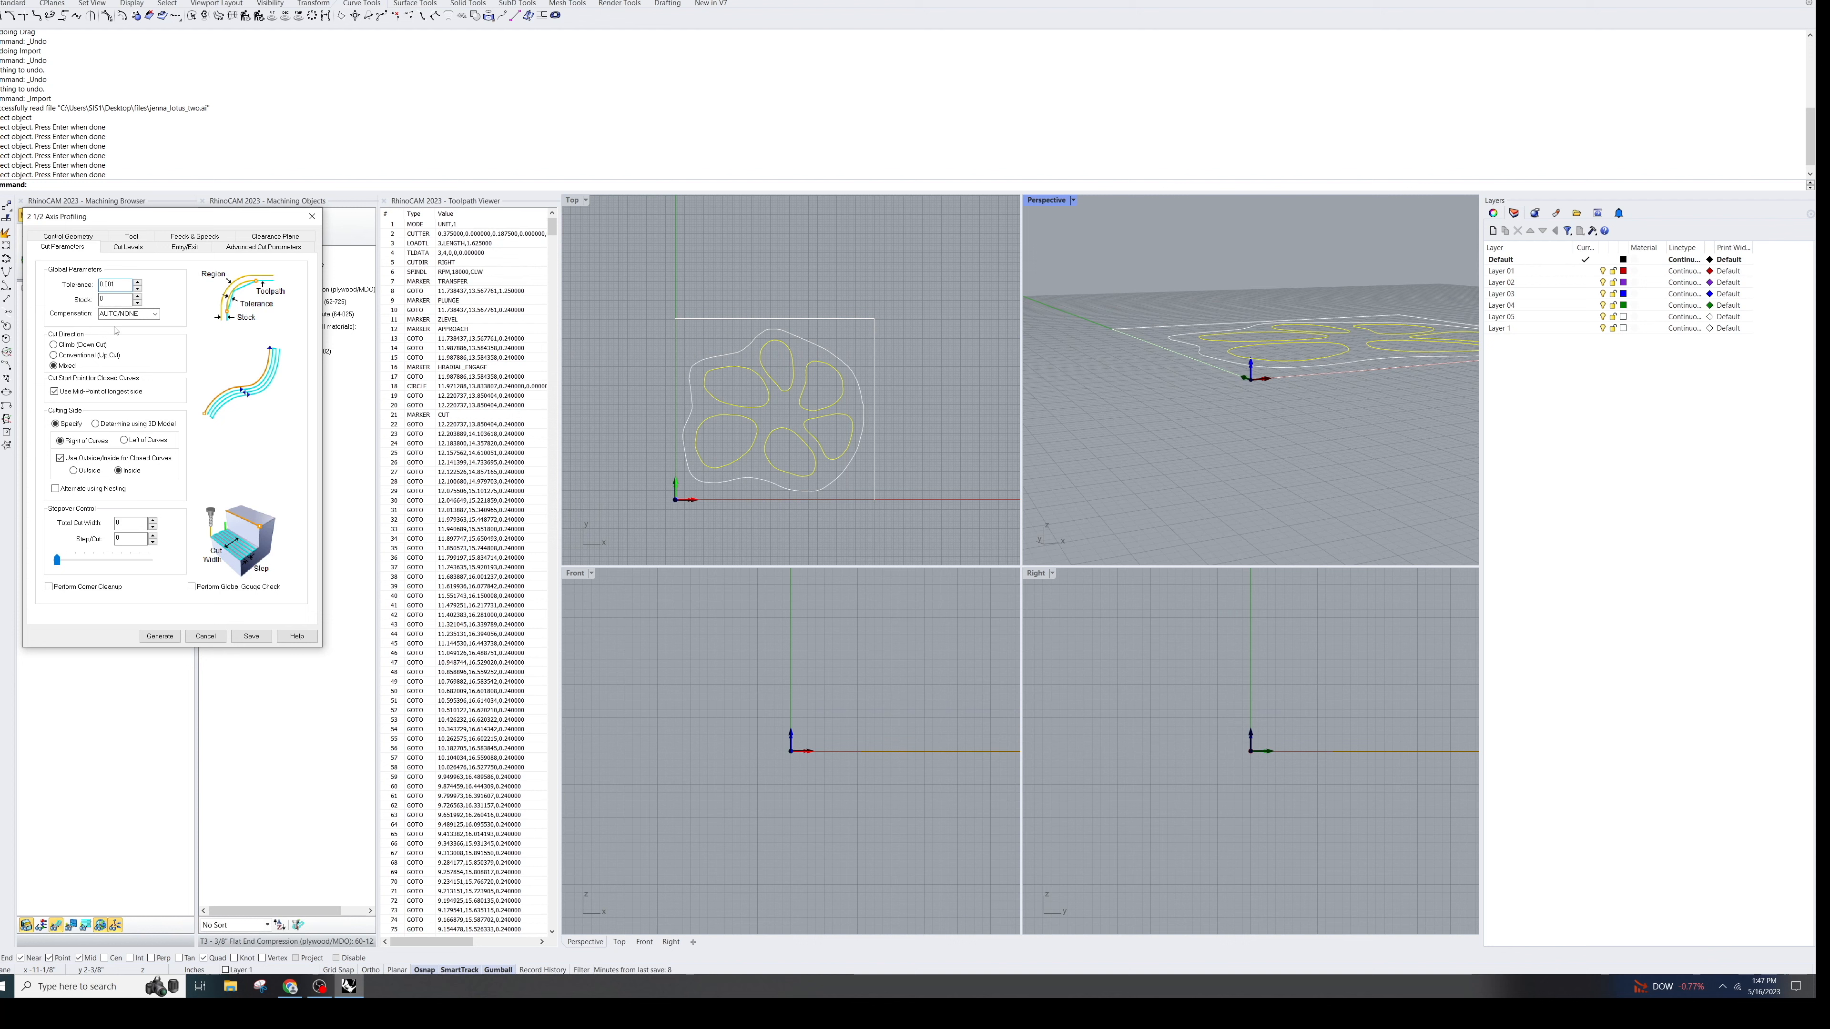
{"action": "left_click", "coordinate": [130, 247]}
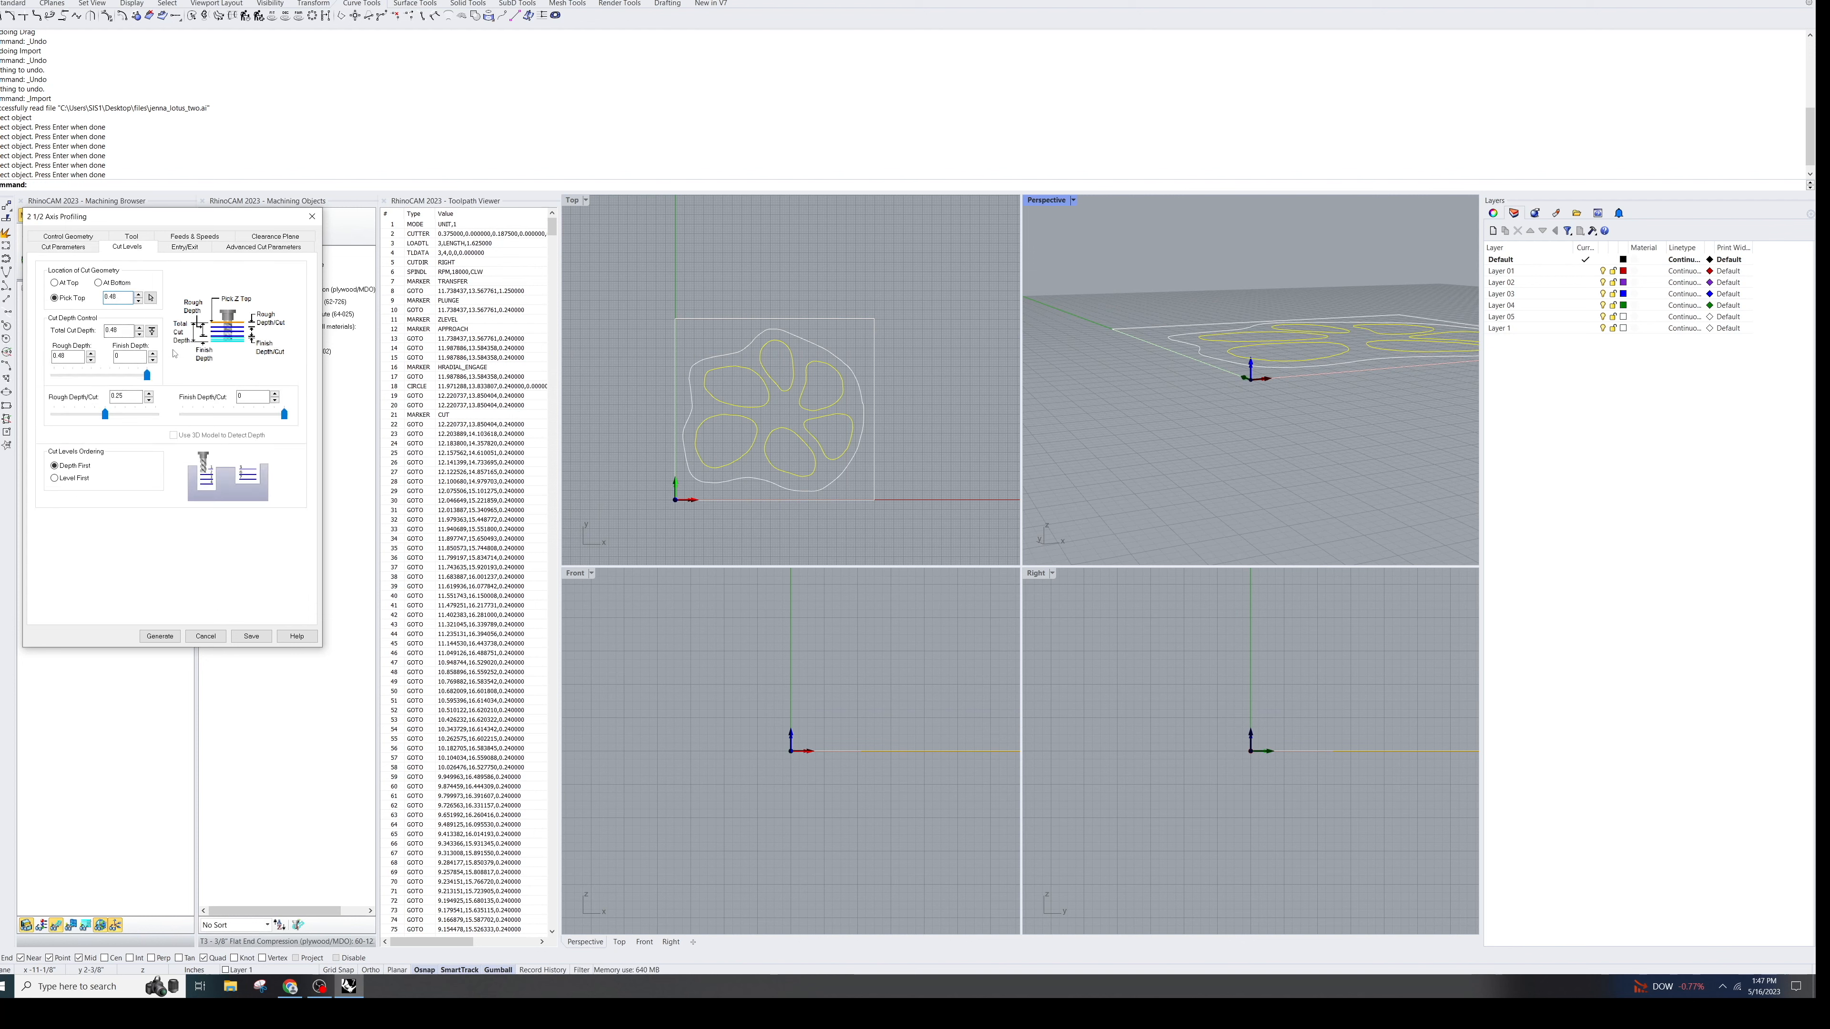
{"action": "left_click", "coordinate": [182, 248]}
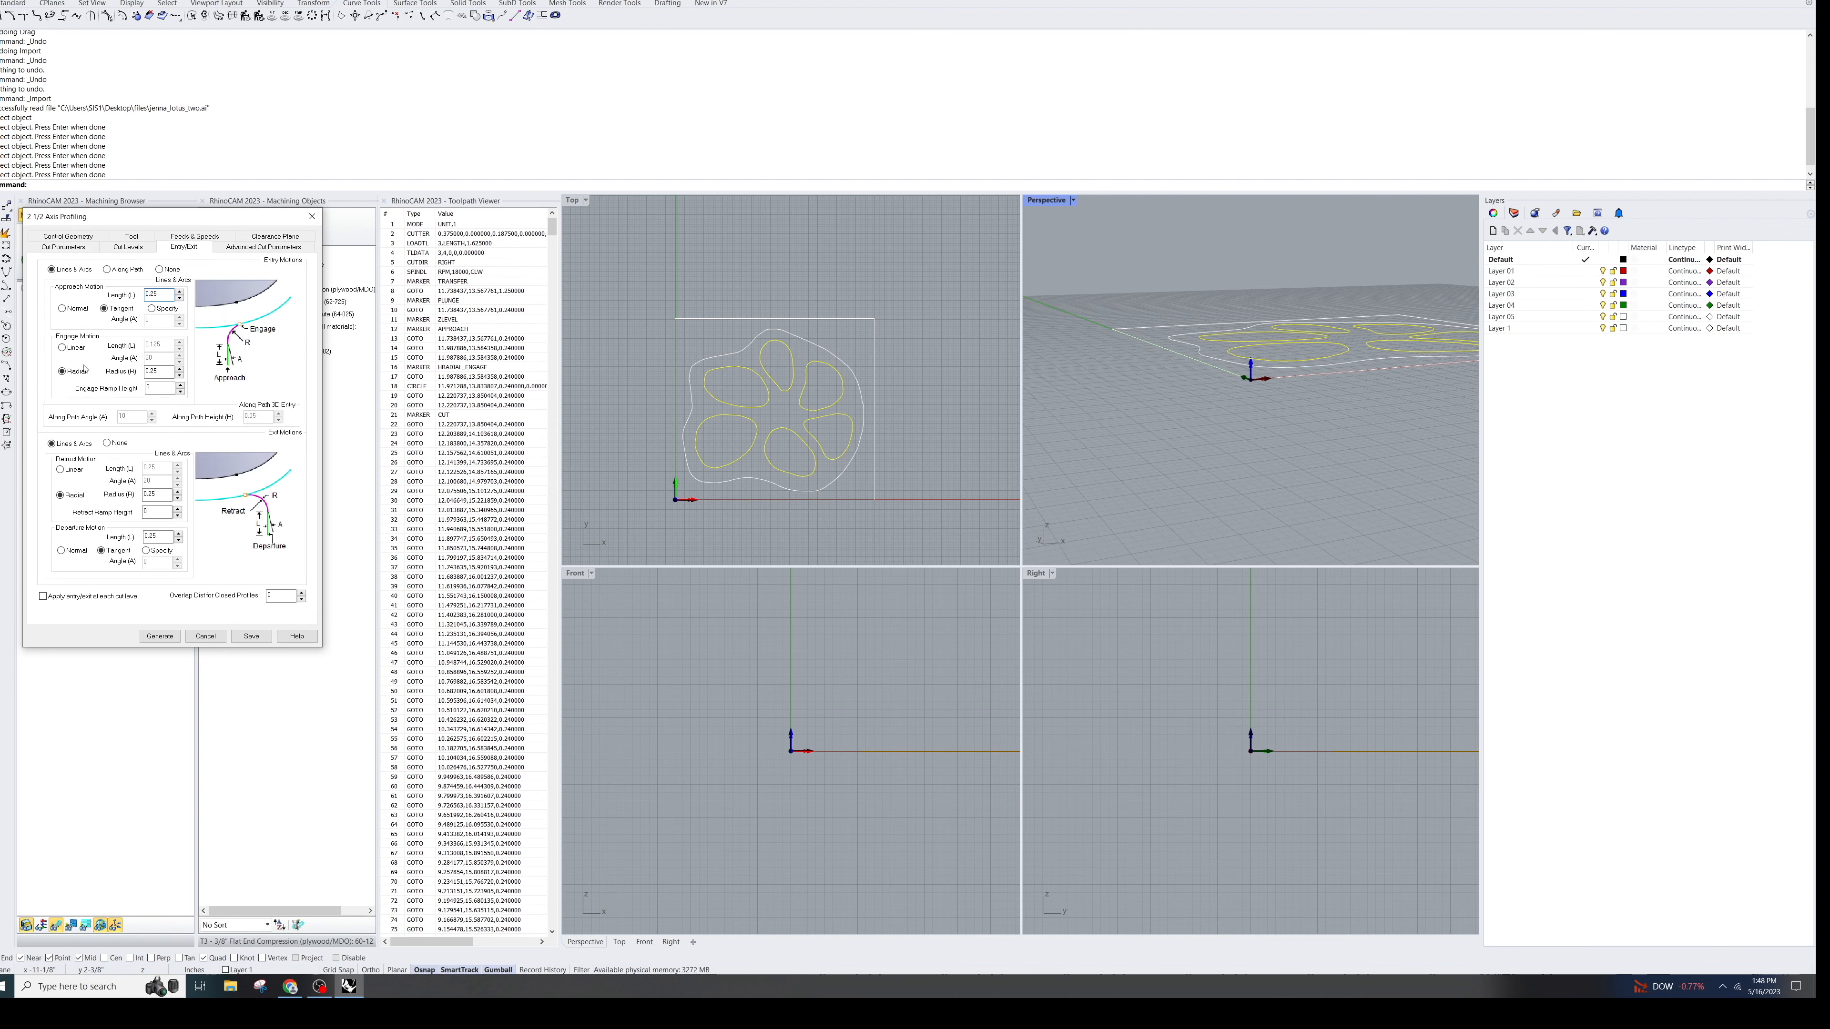
{"action": "left_click", "coordinate": [114, 270]}
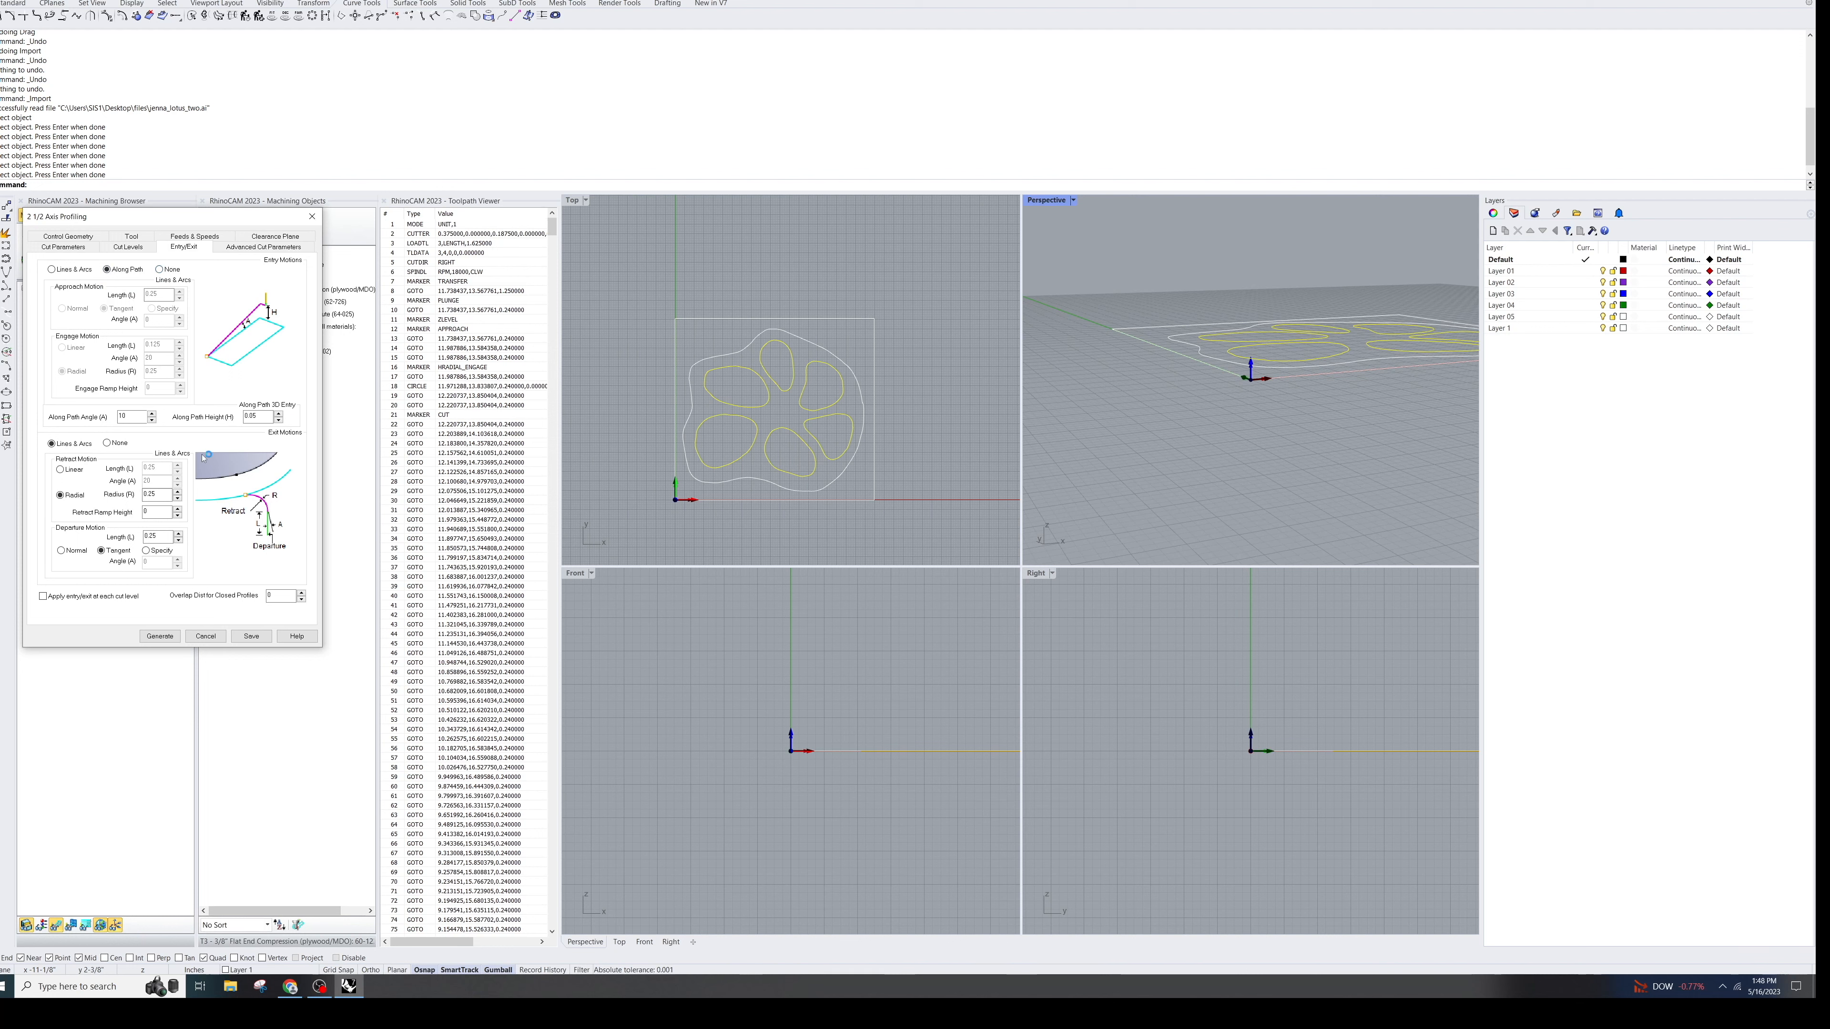
Step: Add rectangular bridges to the petal cuts and regenerate the profiling toolpath
{"action": "left_click", "coordinate": [252, 249]}
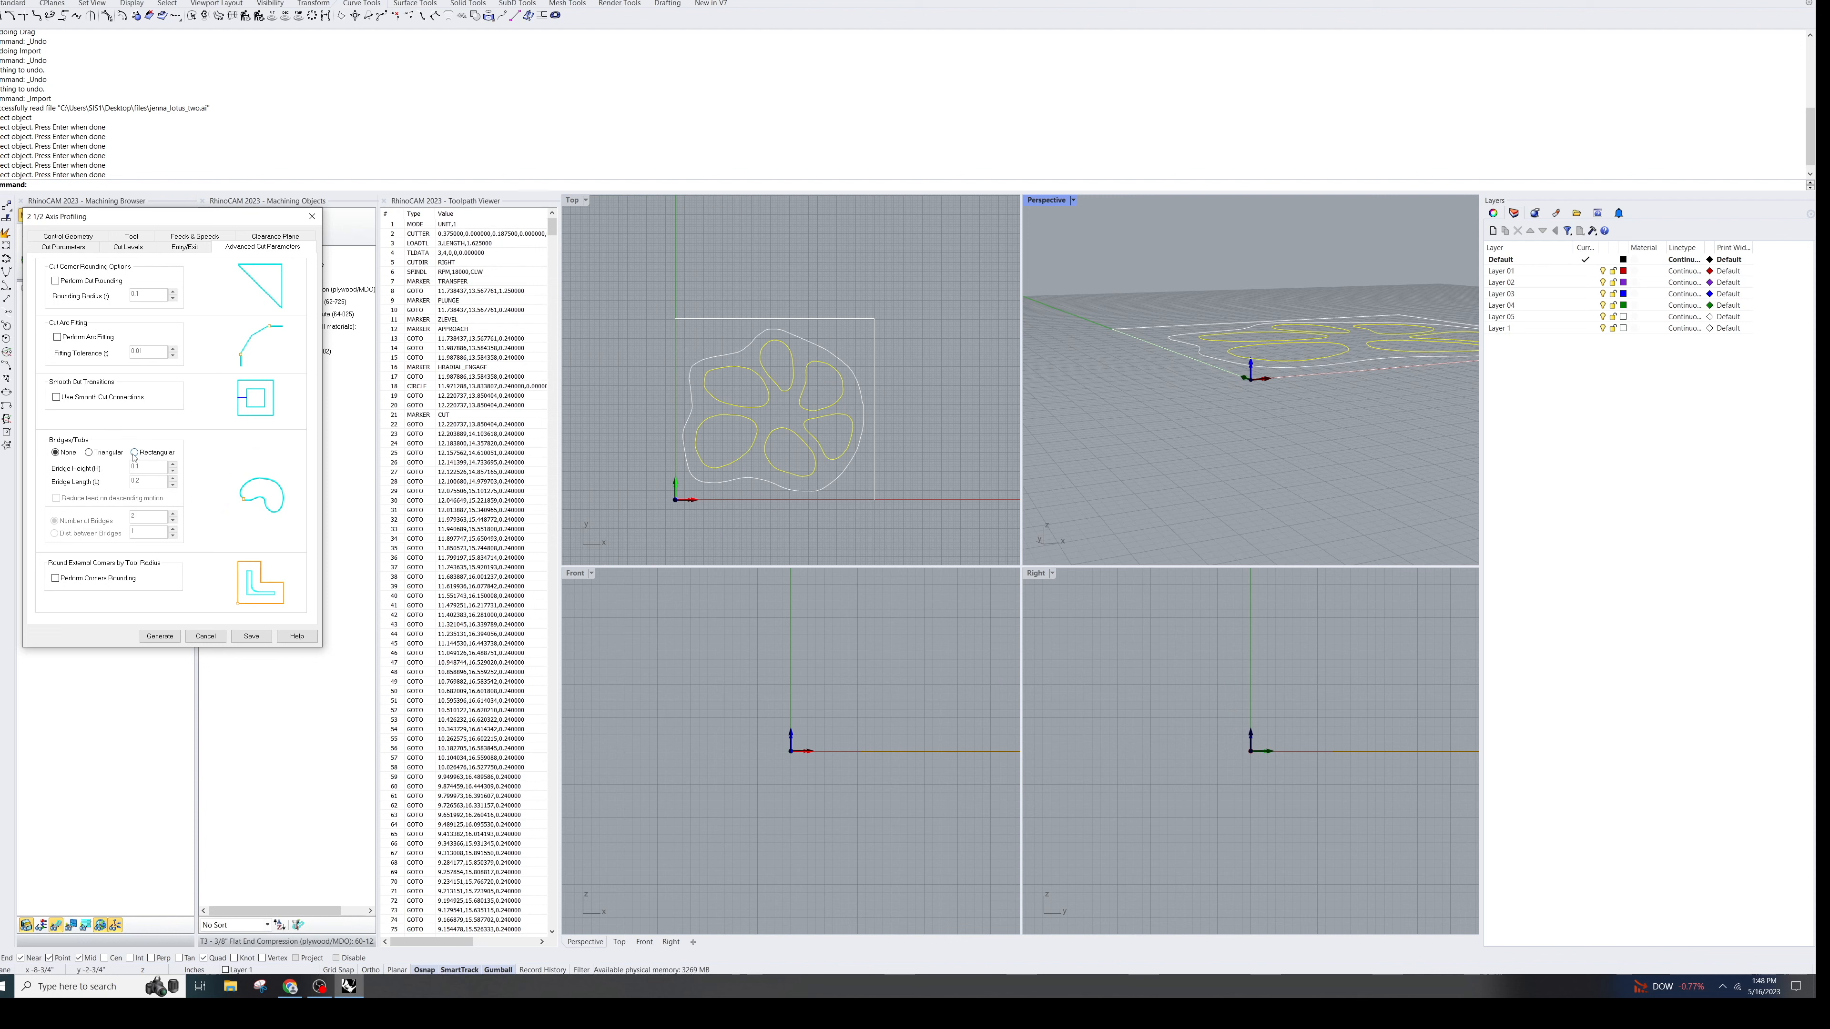
{"action": "left_click", "coordinate": [135, 453]}
{"action": "left_click", "coordinate": [139, 467]}
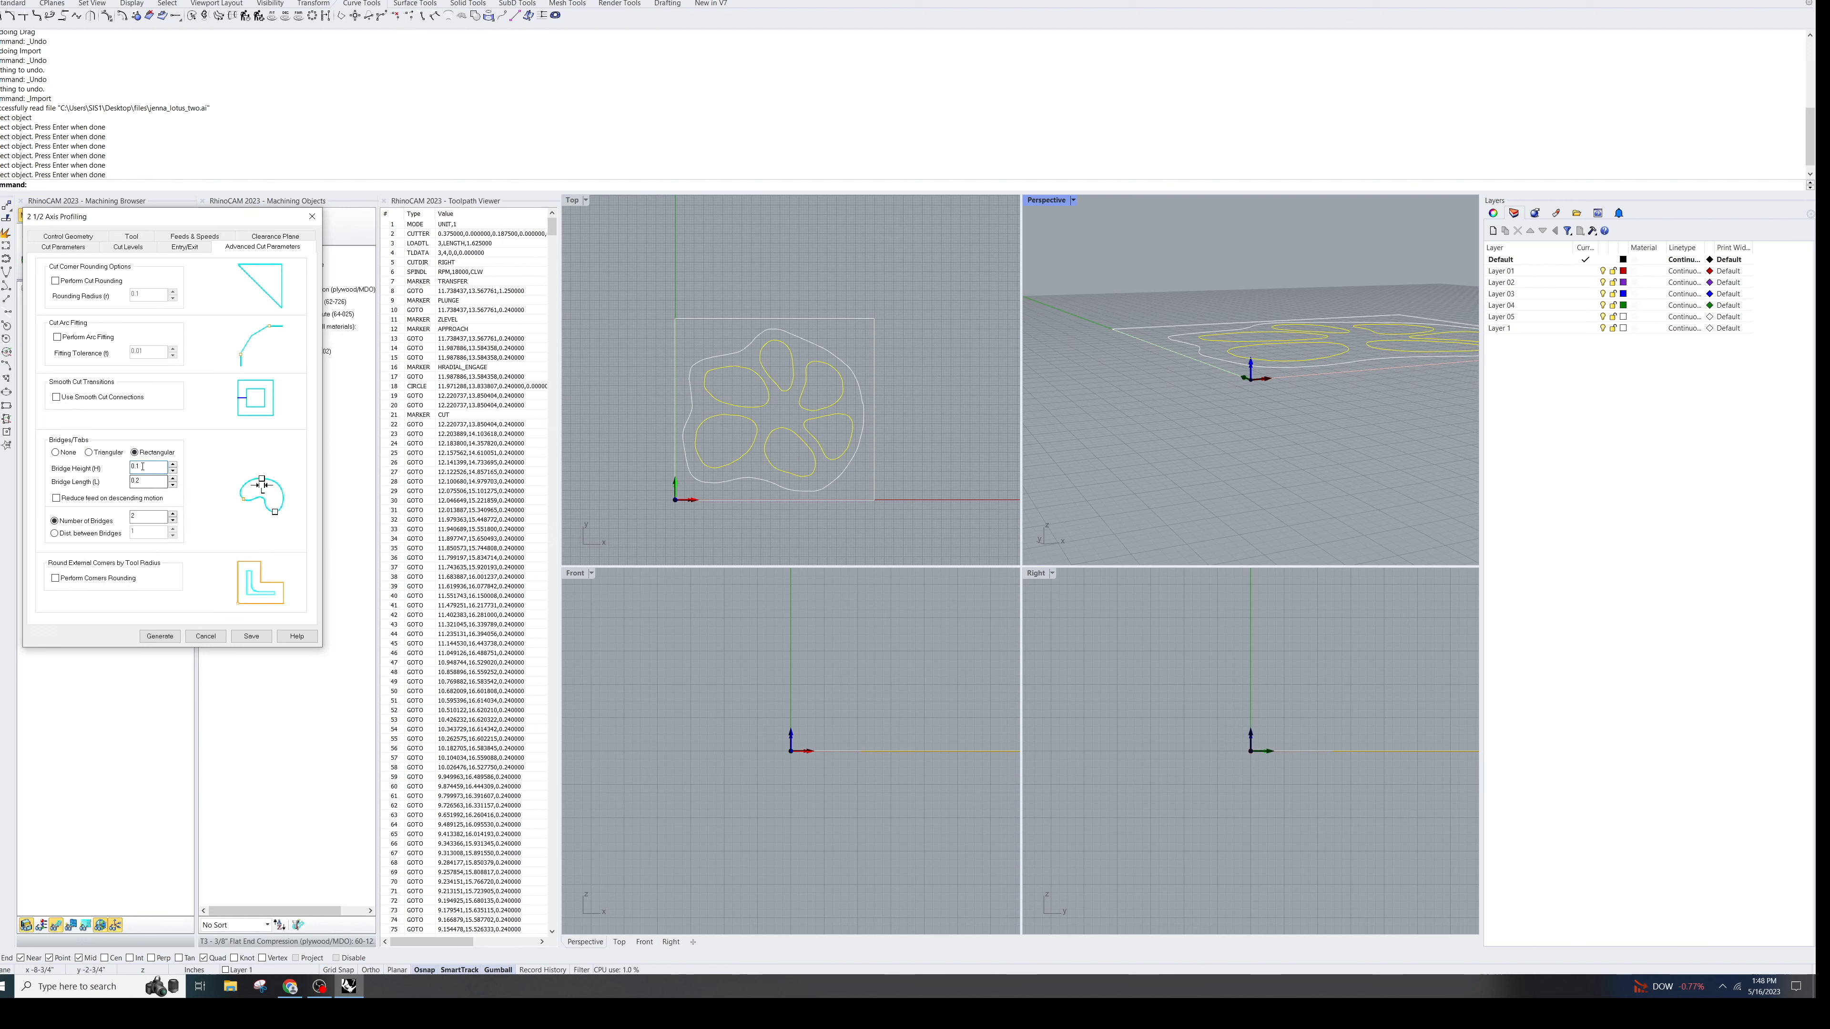
{"action": "left_click", "coordinate": [147, 481]}
{"action": "left_click_drag", "start_coordinate": [151, 482], "coordinate": [112, 483]}
{"action": "double_click", "coordinate": [153, 516]}
{"action": "left_click", "coordinate": [160, 637]}
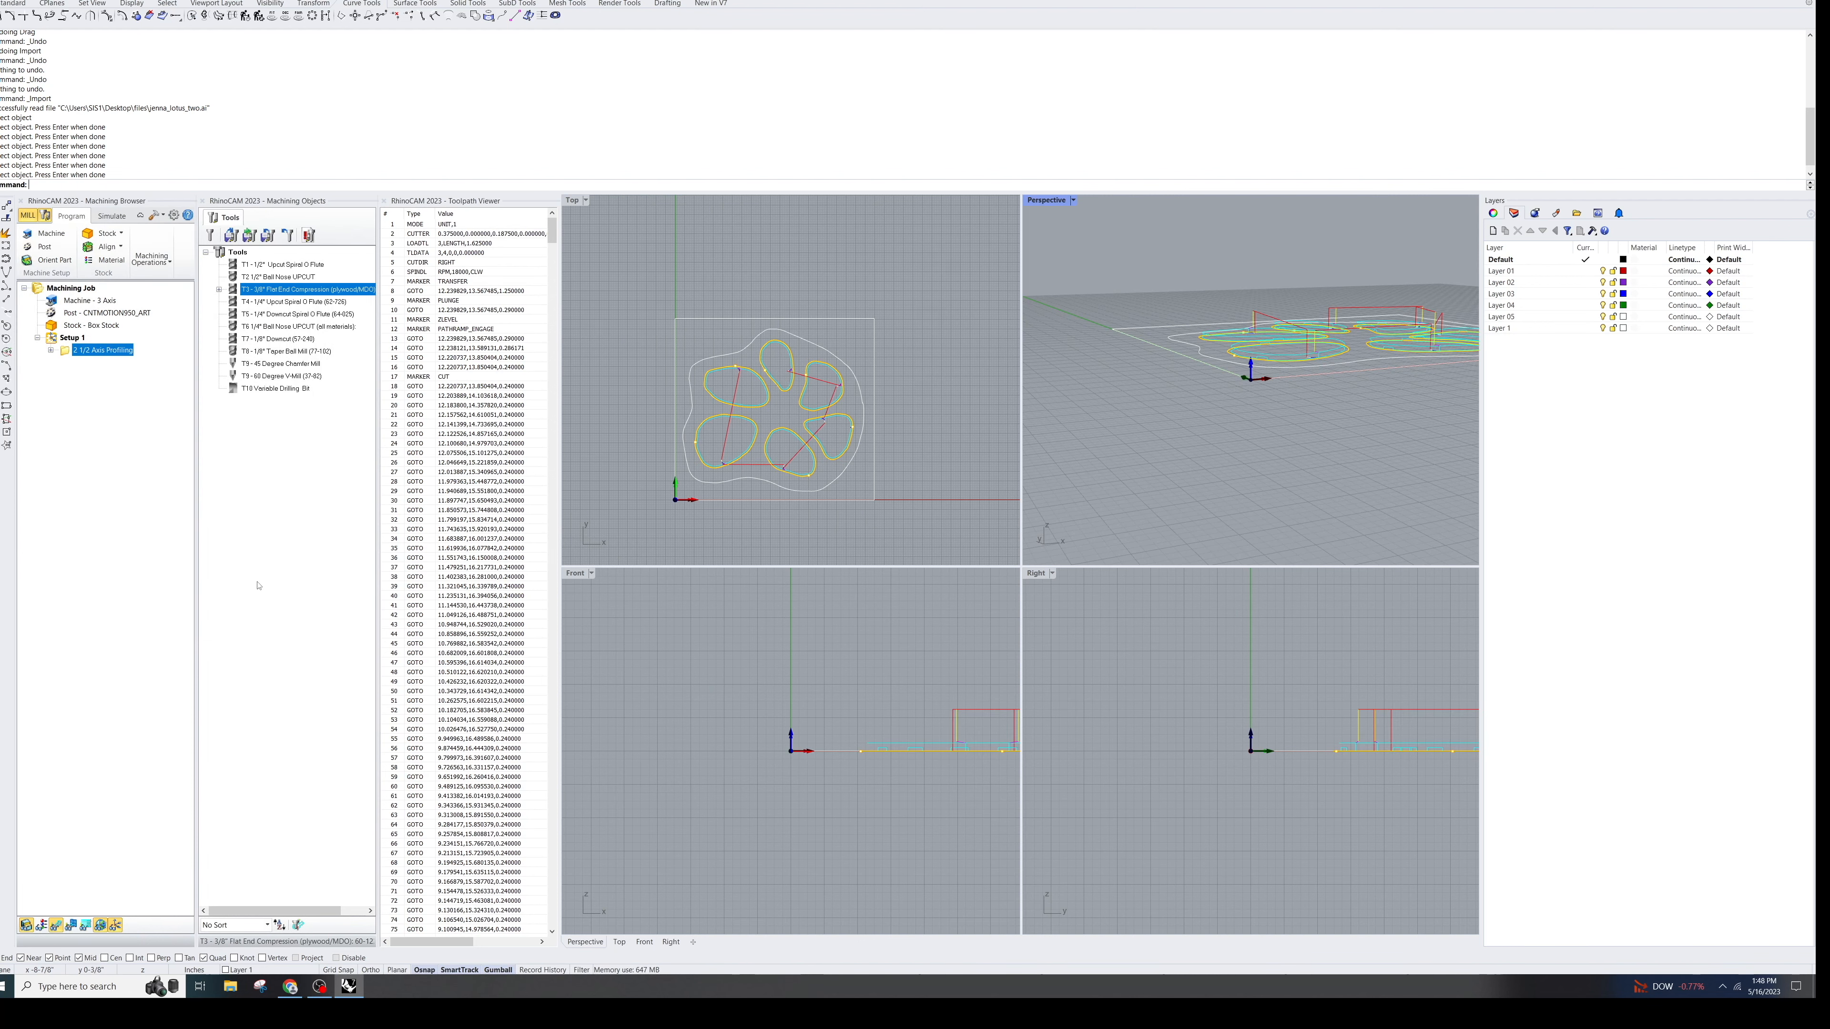
Step: Rename the profiling operation as INTERIOR and simulate its cut on the stock
{"action": "left_click", "coordinate": [104, 353]}
{"action": "left_click_drag", "start_coordinate": [134, 351], "coordinate": [70, 352]}
{"action": "type", "text": "INTERIOR"}
{"action": "key", "text": "Return"}
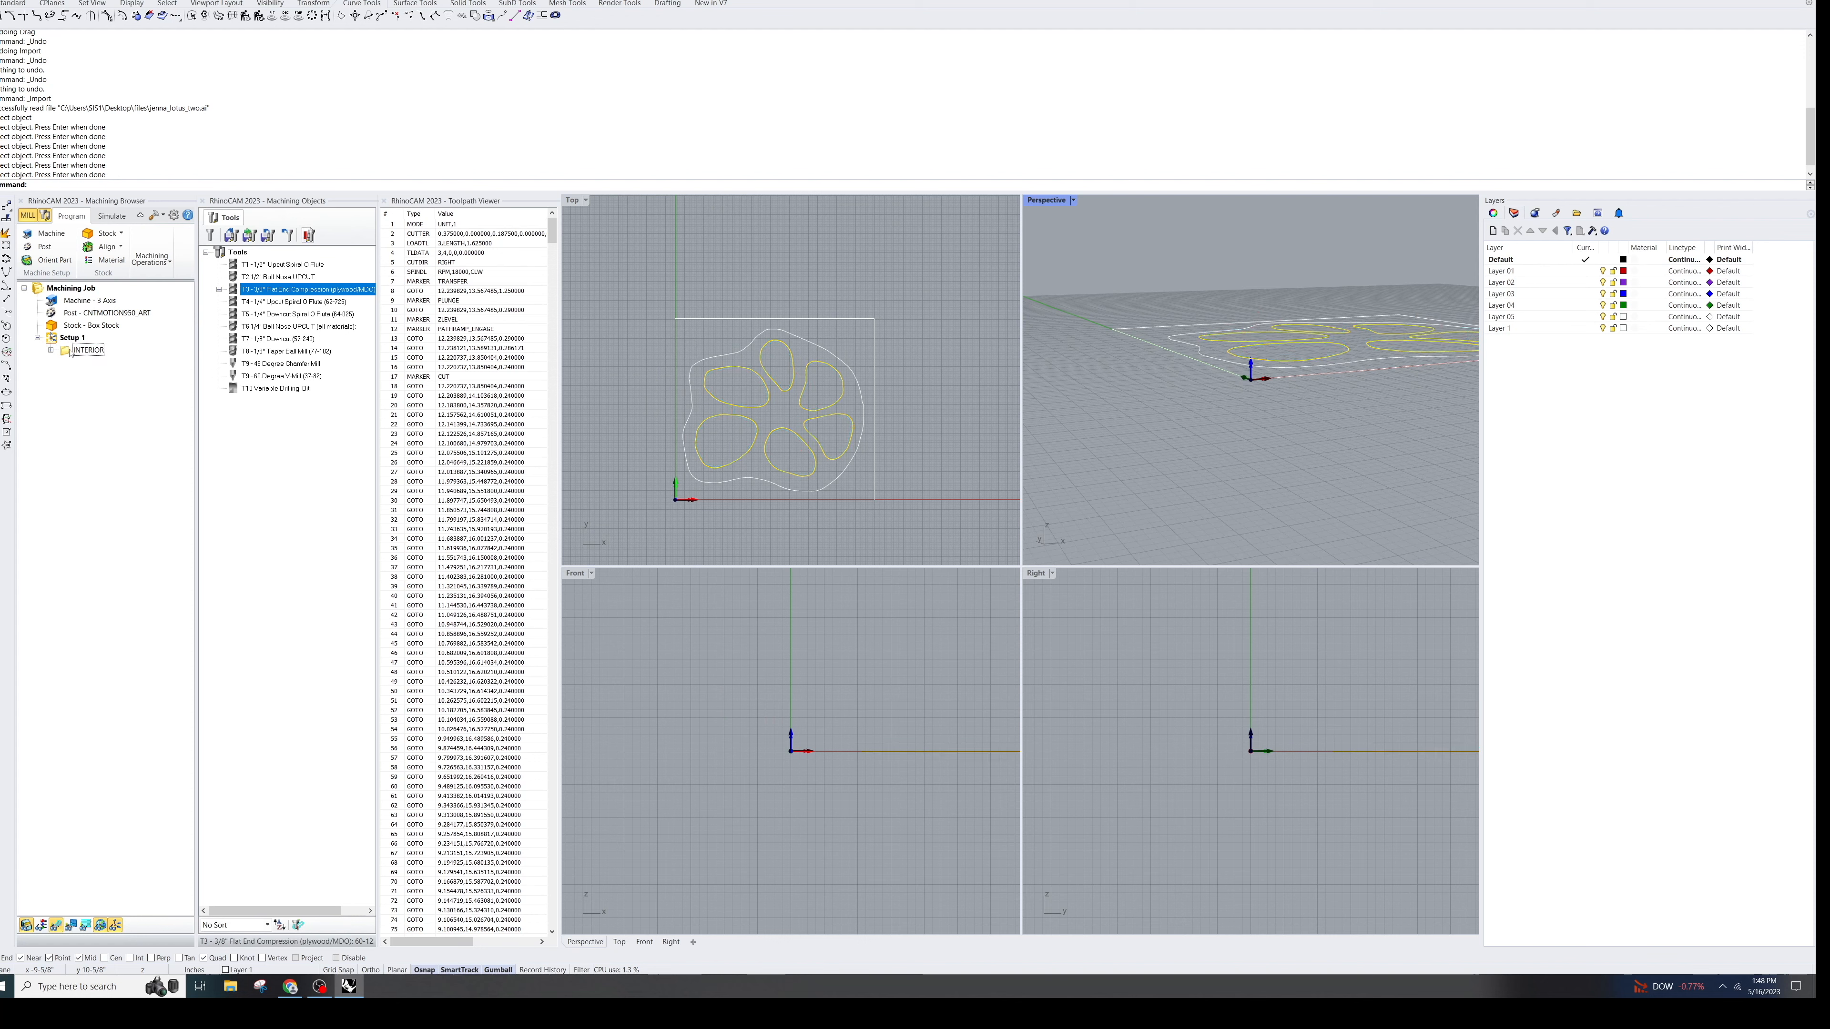
{"action": "right_click", "coordinate": [67, 351]}
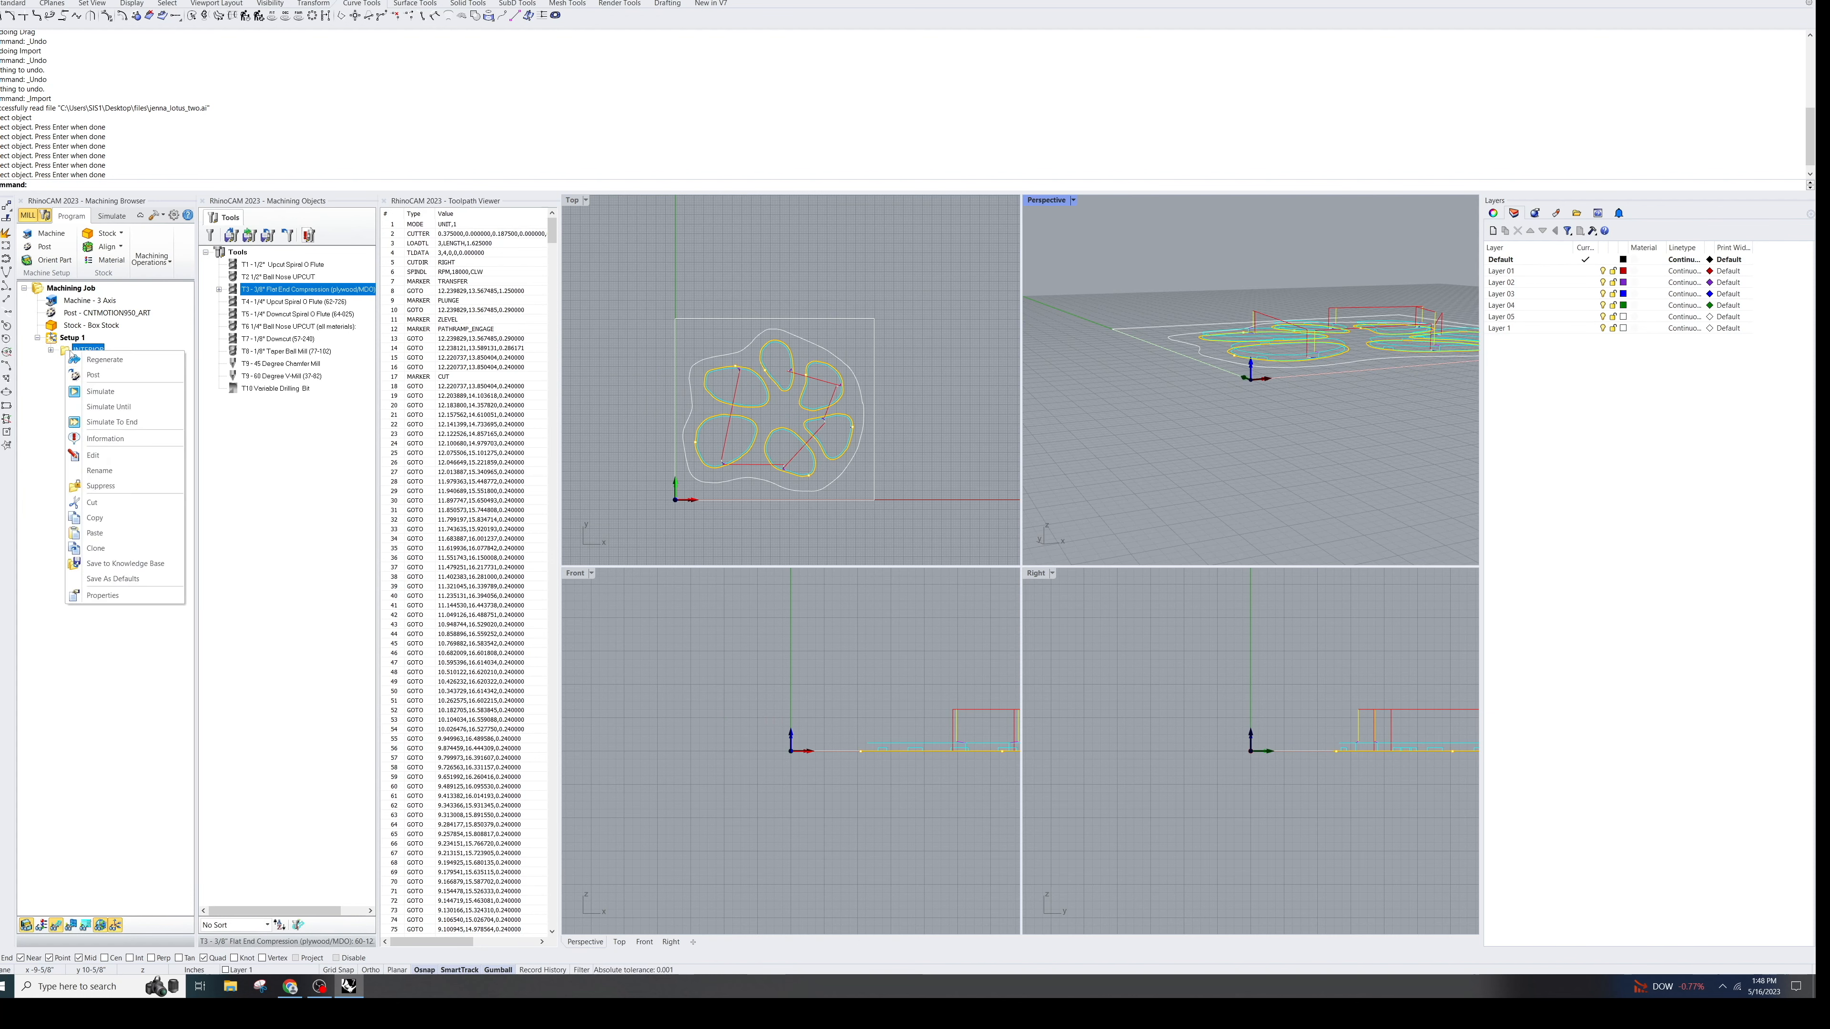
{"action": "left_click", "coordinate": [101, 392]}
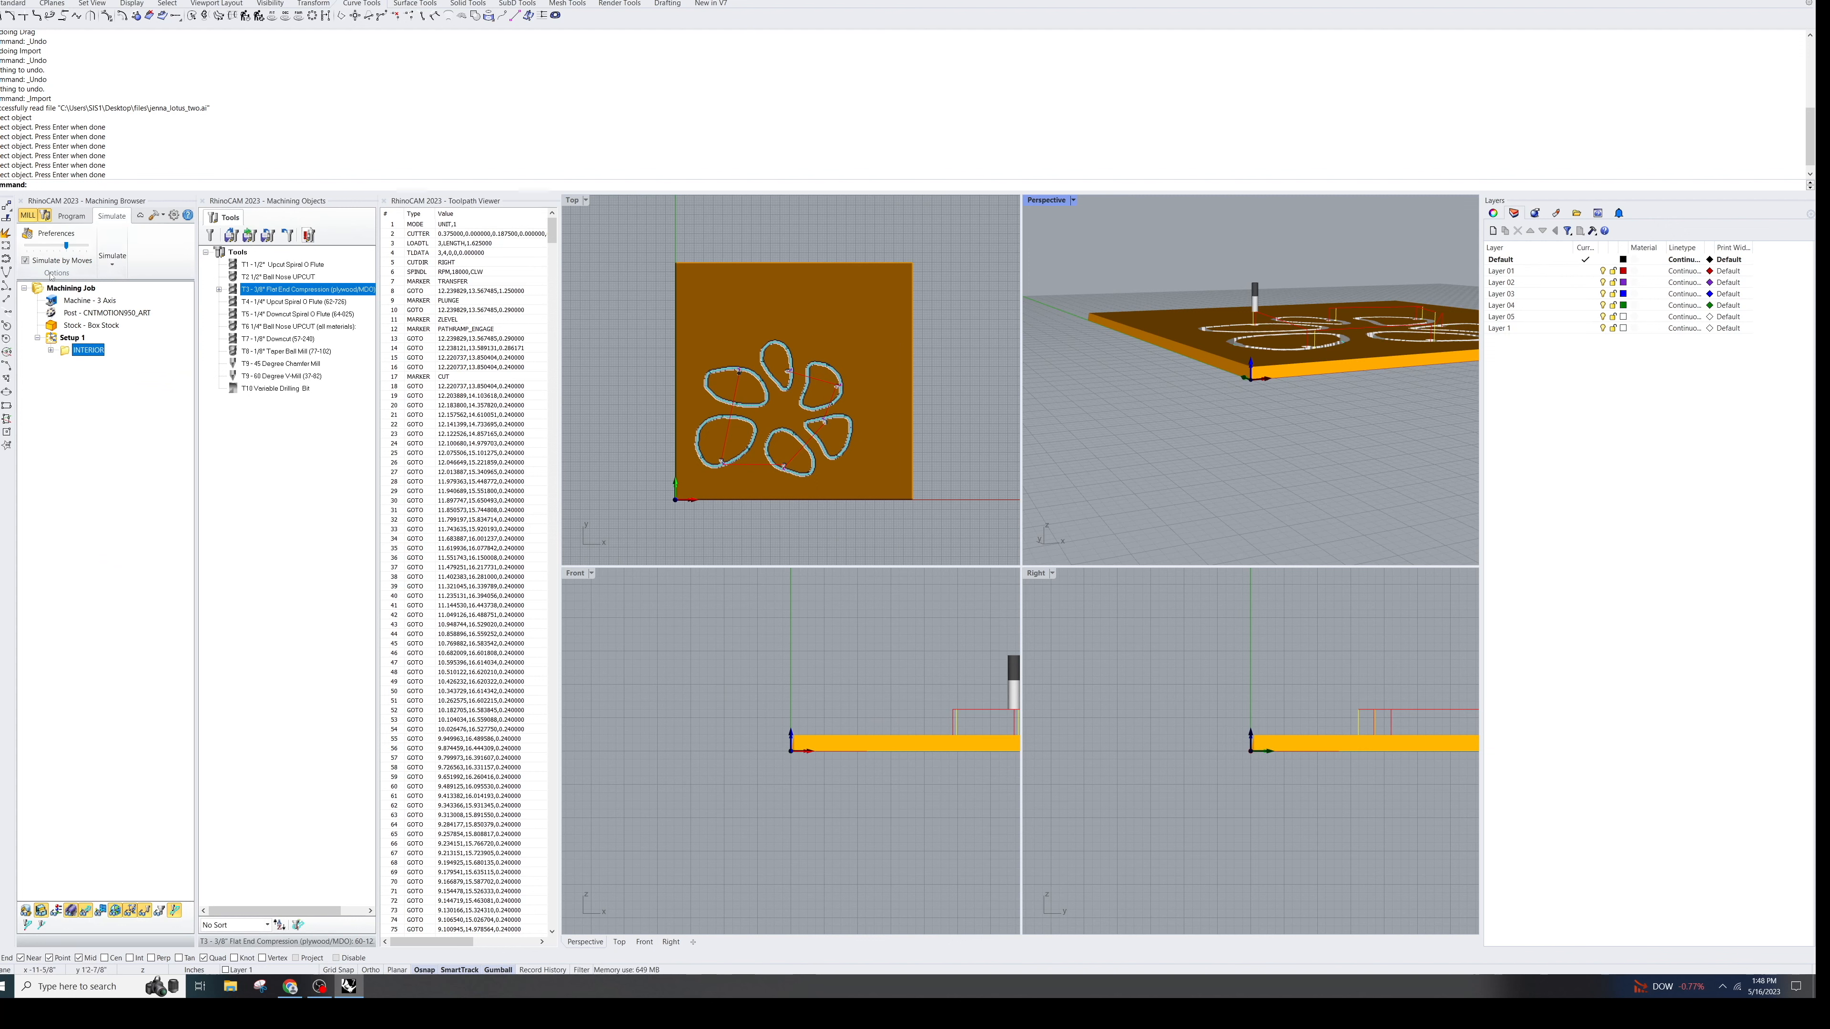
Step: Set the simulation accuracy to Medium and rerun the simulation of the INTERIOR operation
{"action": "left_click", "coordinate": [45, 234]}
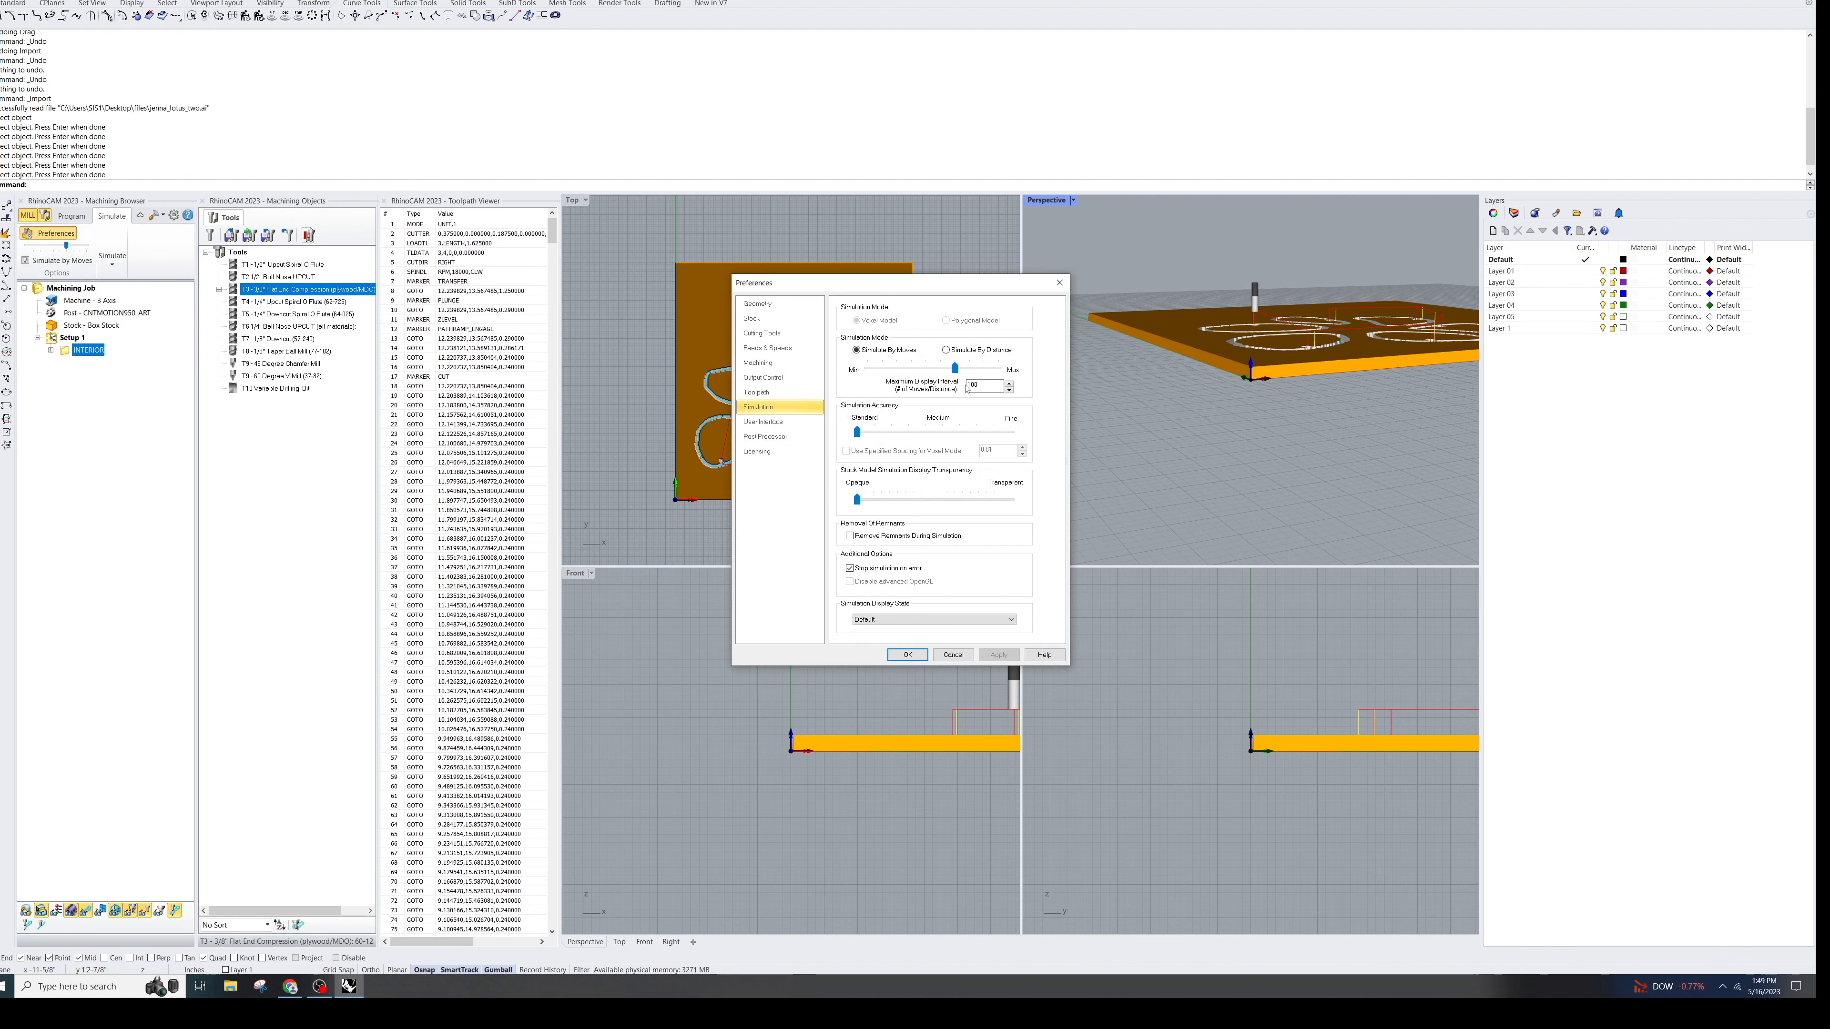
{"action": "left_click_drag", "start_coordinate": [861, 431], "coordinate": [942, 432]}
{"action": "left_click", "coordinate": [907, 654]}
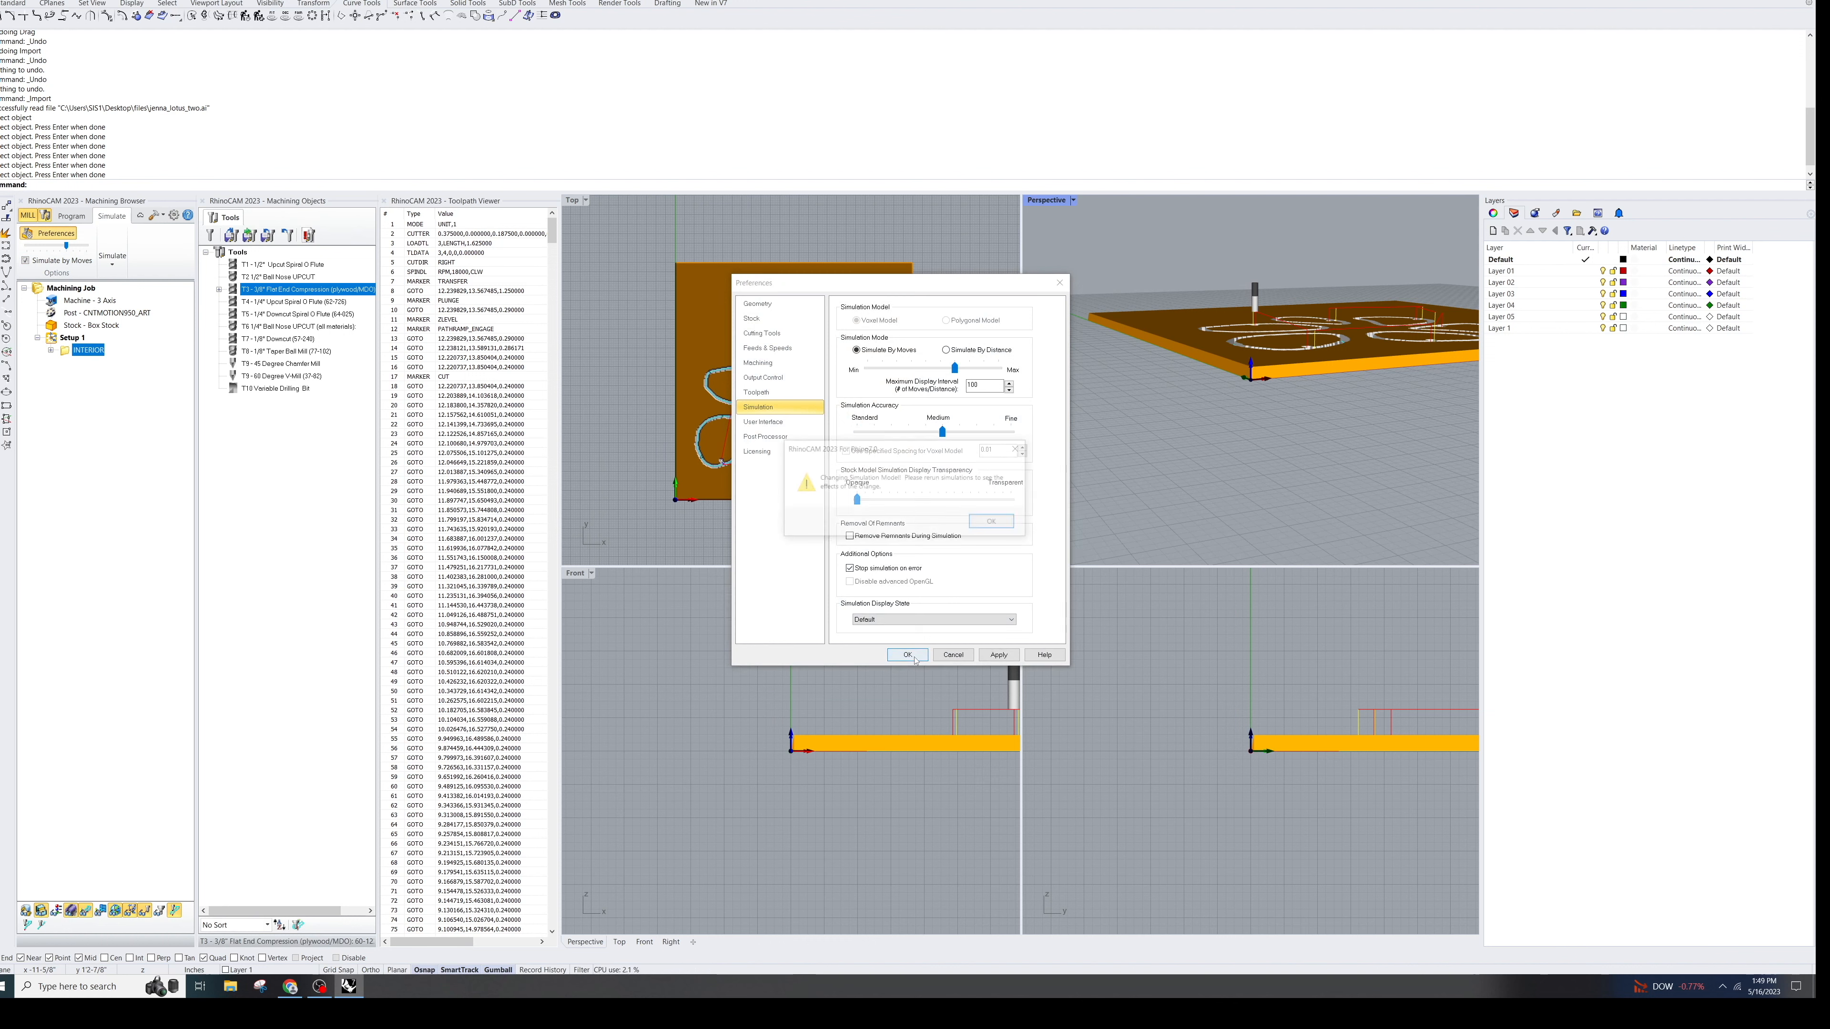
{"action": "left_click", "coordinate": [987, 522]}
{"action": "left_click", "coordinate": [114, 328]}
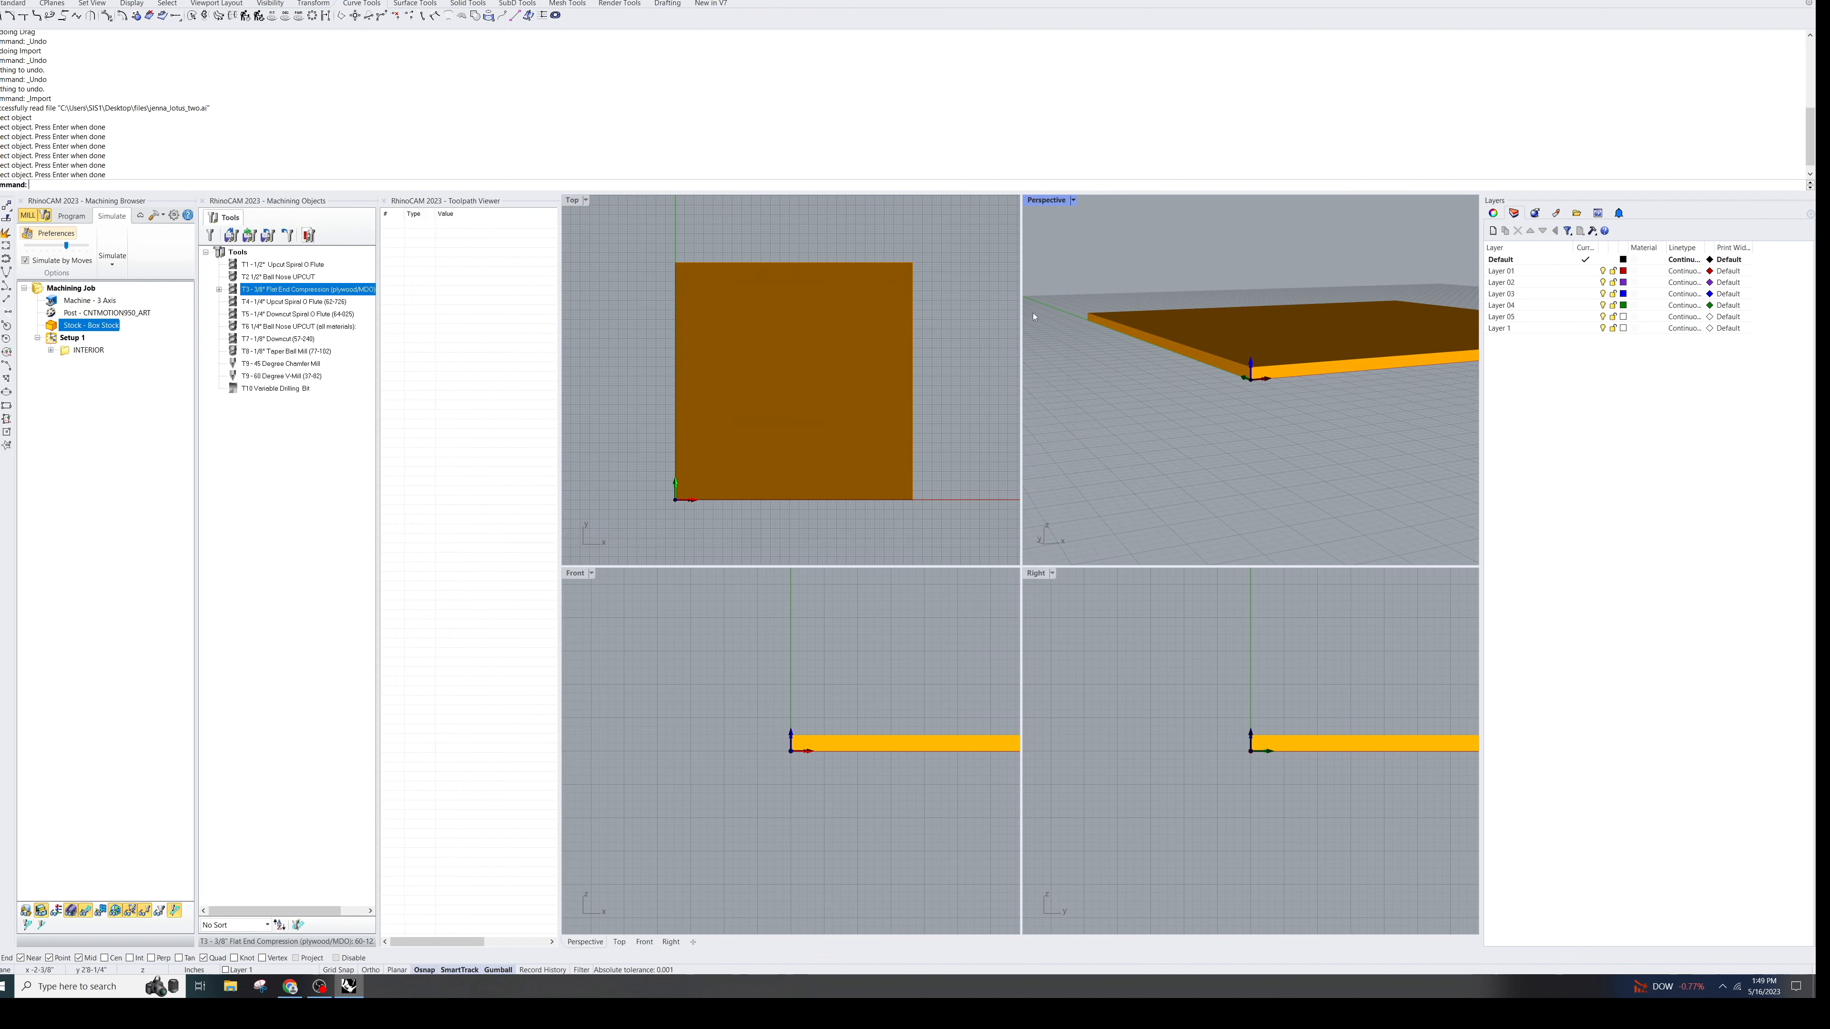
{"action": "right_click", "coordinate": [88, 352]}
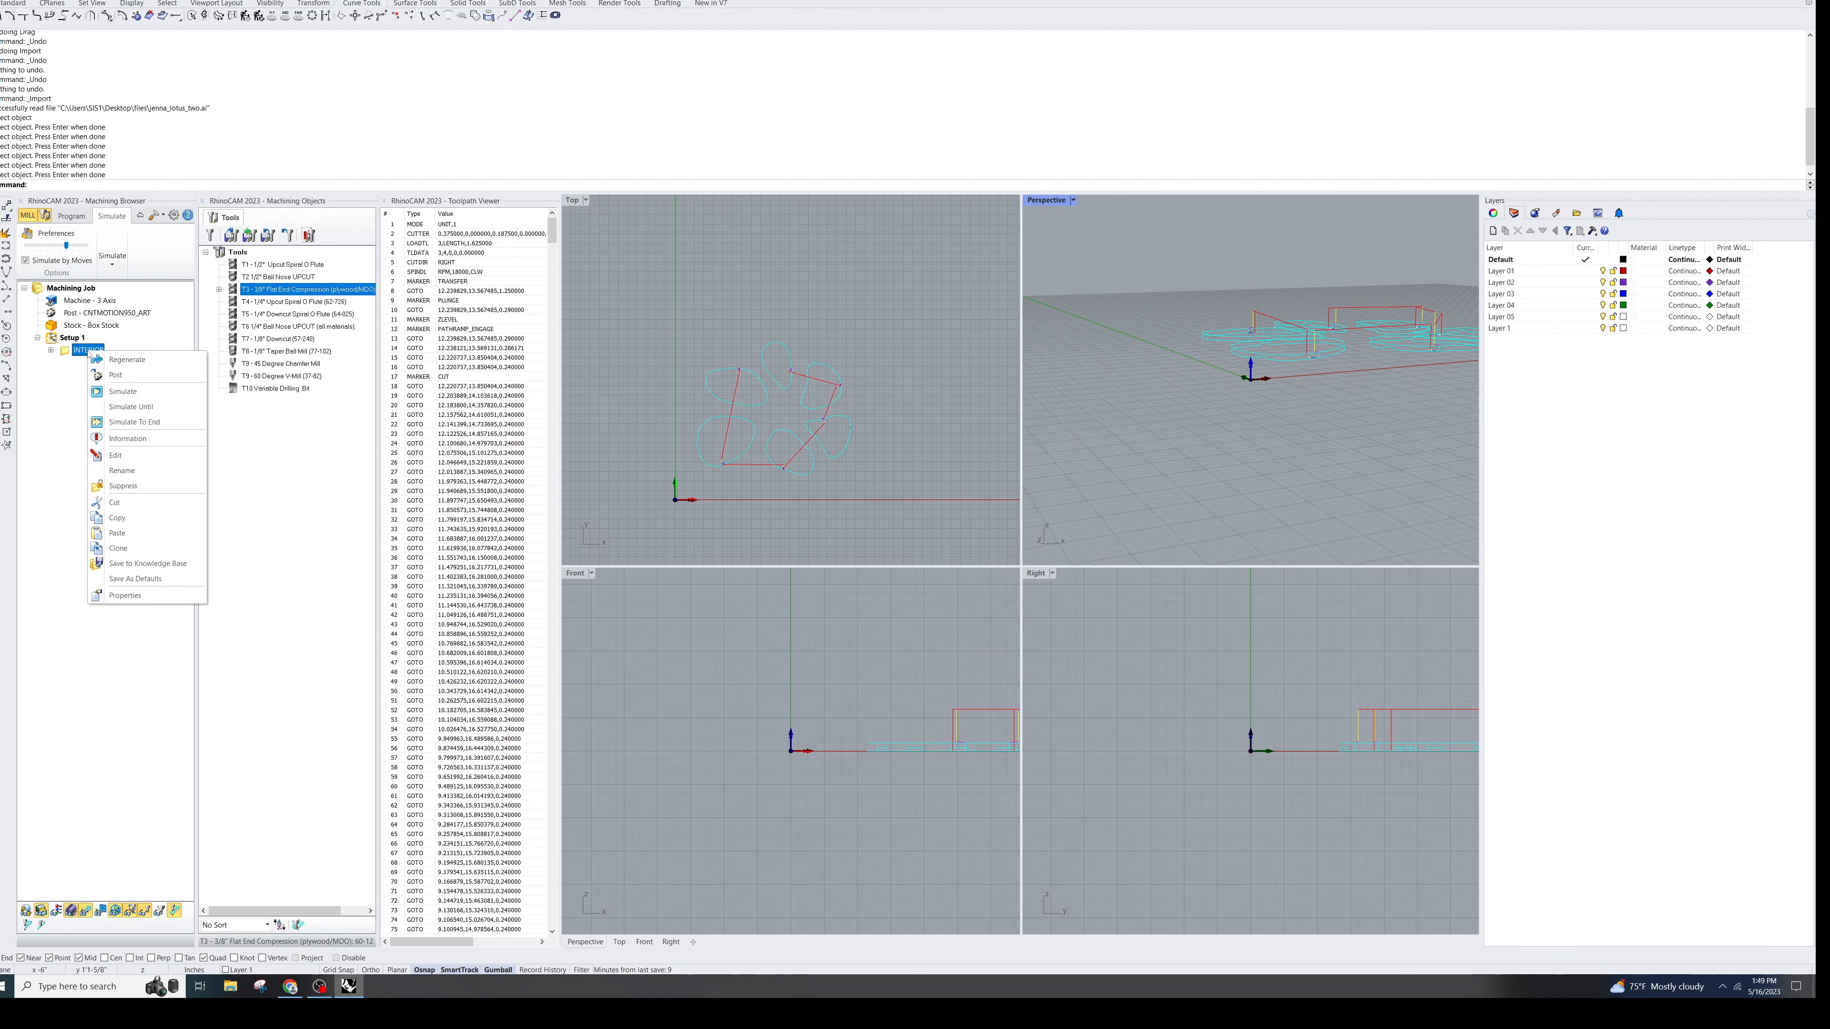
{"action": "left_click", "coordinate": [118, 392]}
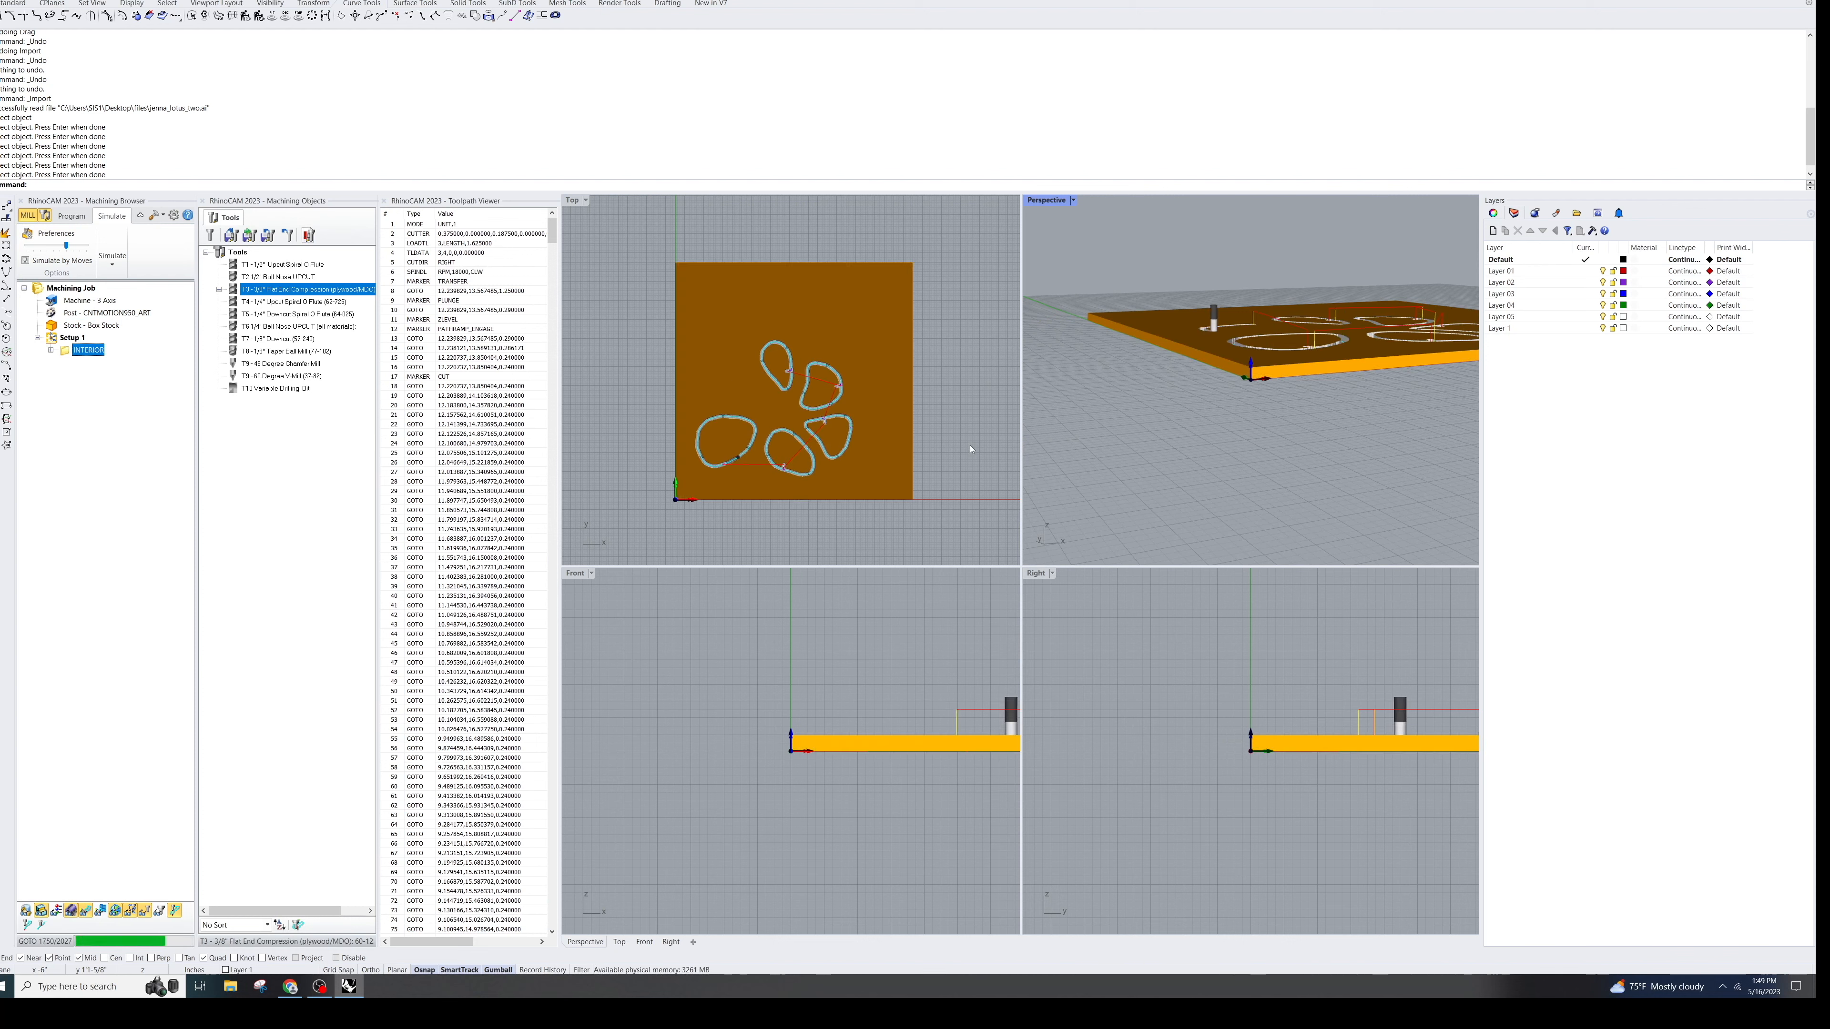
Step: Add a second 2 1/2 axis profiling operation under Setup 1
{"action": "left_click", "coordinate": [124, 346]}
{"action": "left_click", "coordinate": [79, 339]}
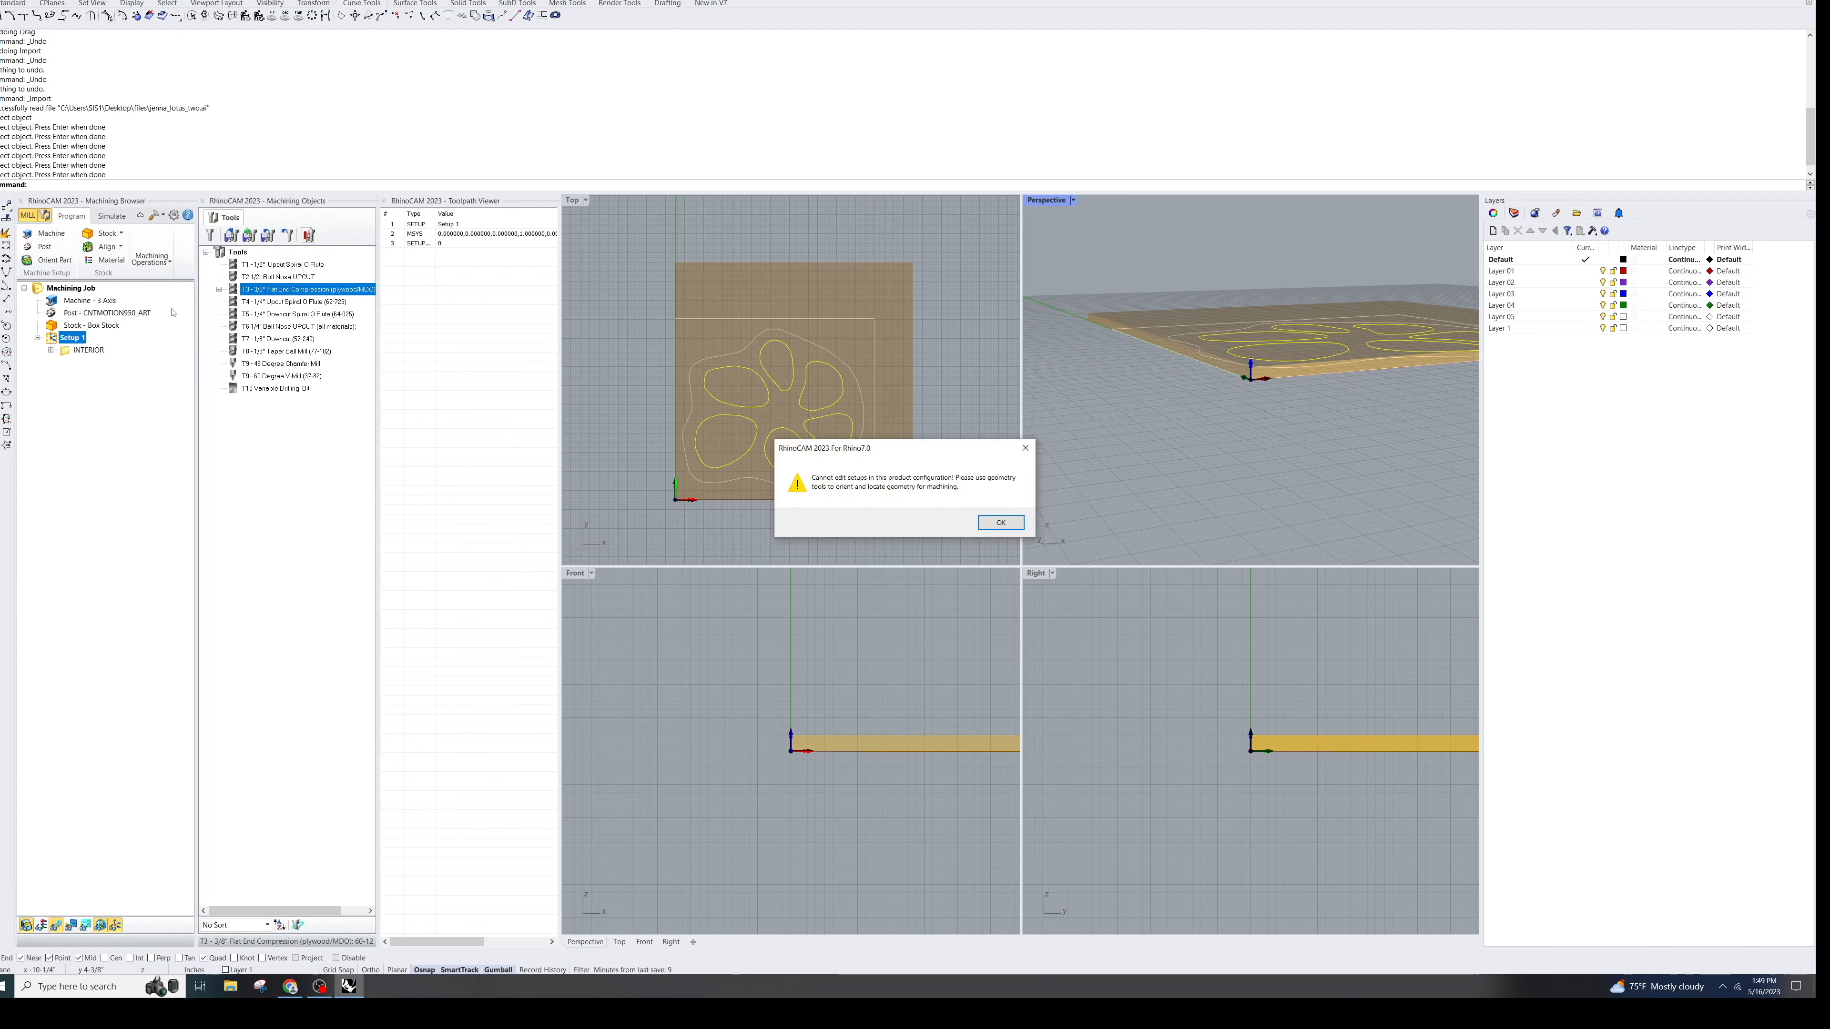
{"action": "left_click", "coordinate": [1000, 522]}
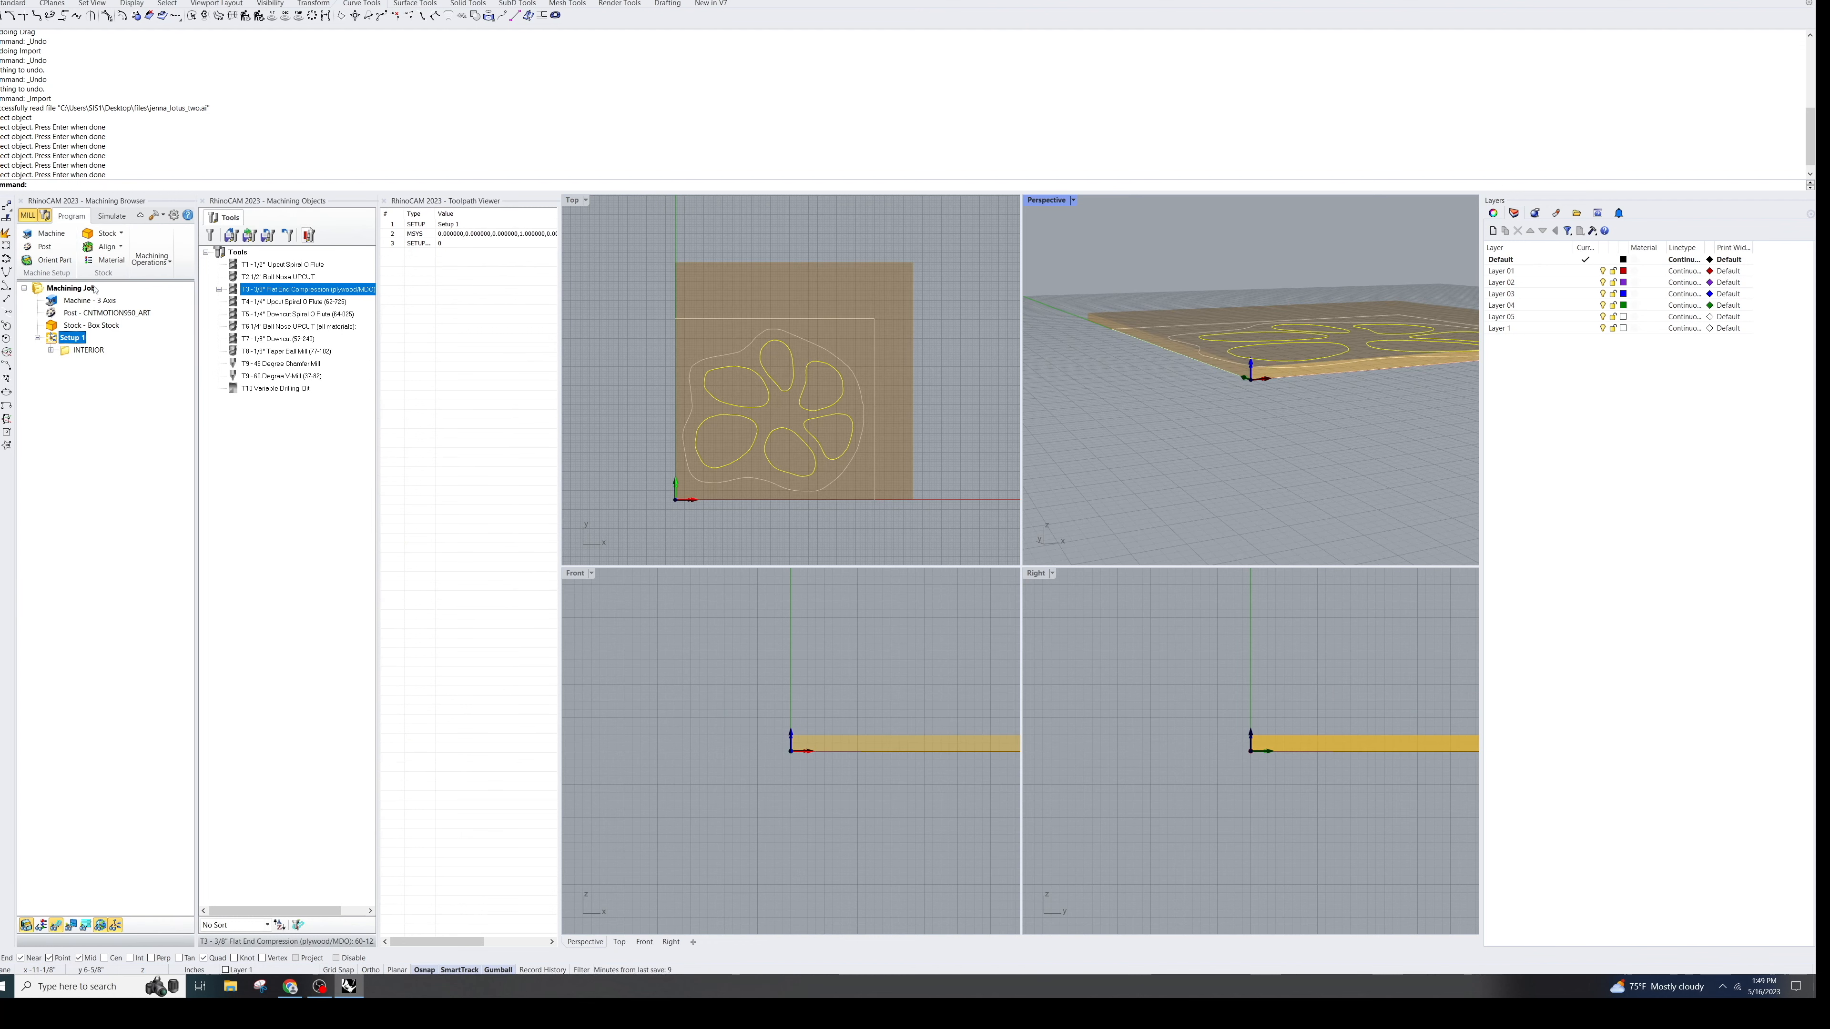
{"action": "left_click", "coordinate": [160, 262]}
{"action": "mouse_move", "coordinate": [160, 299]}
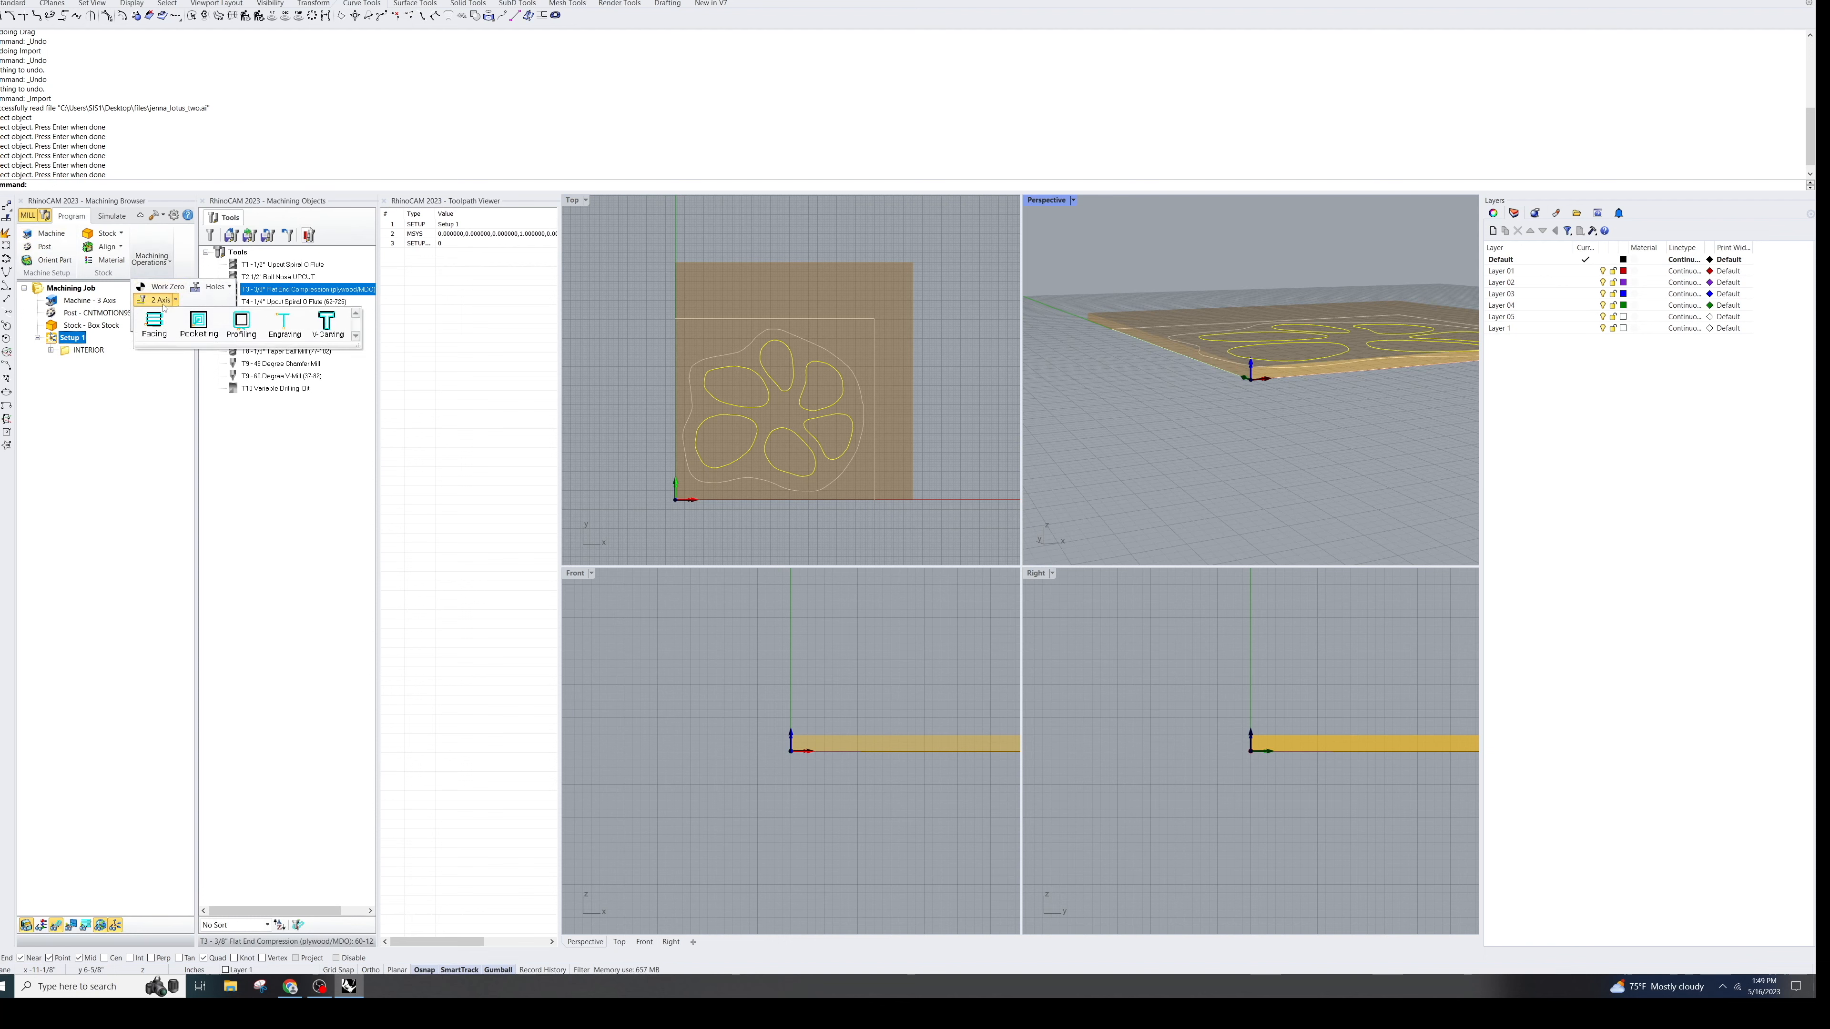
{"action": "left_click", "coordinate": [242, 323]}
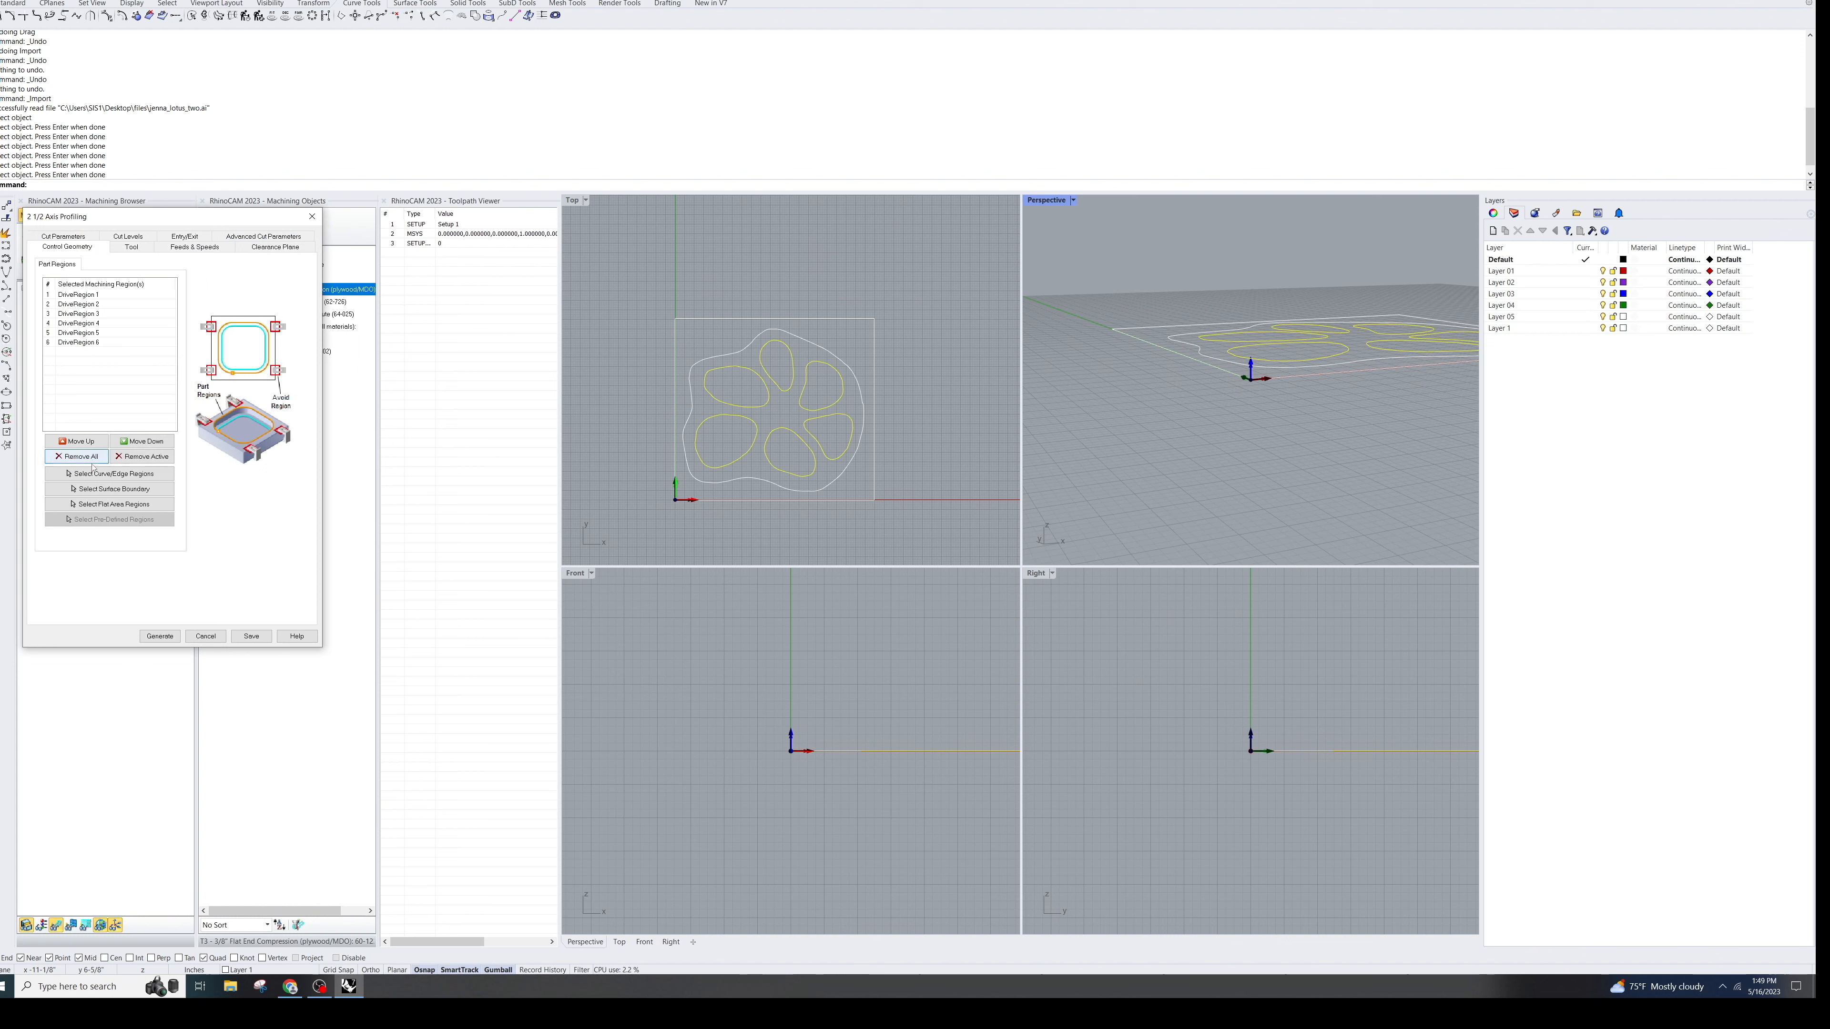
Step: Replace the new operation's machining regions with the wavy outer contour around the petals
{"action": "left_click", "coordinate": [76, 456]}
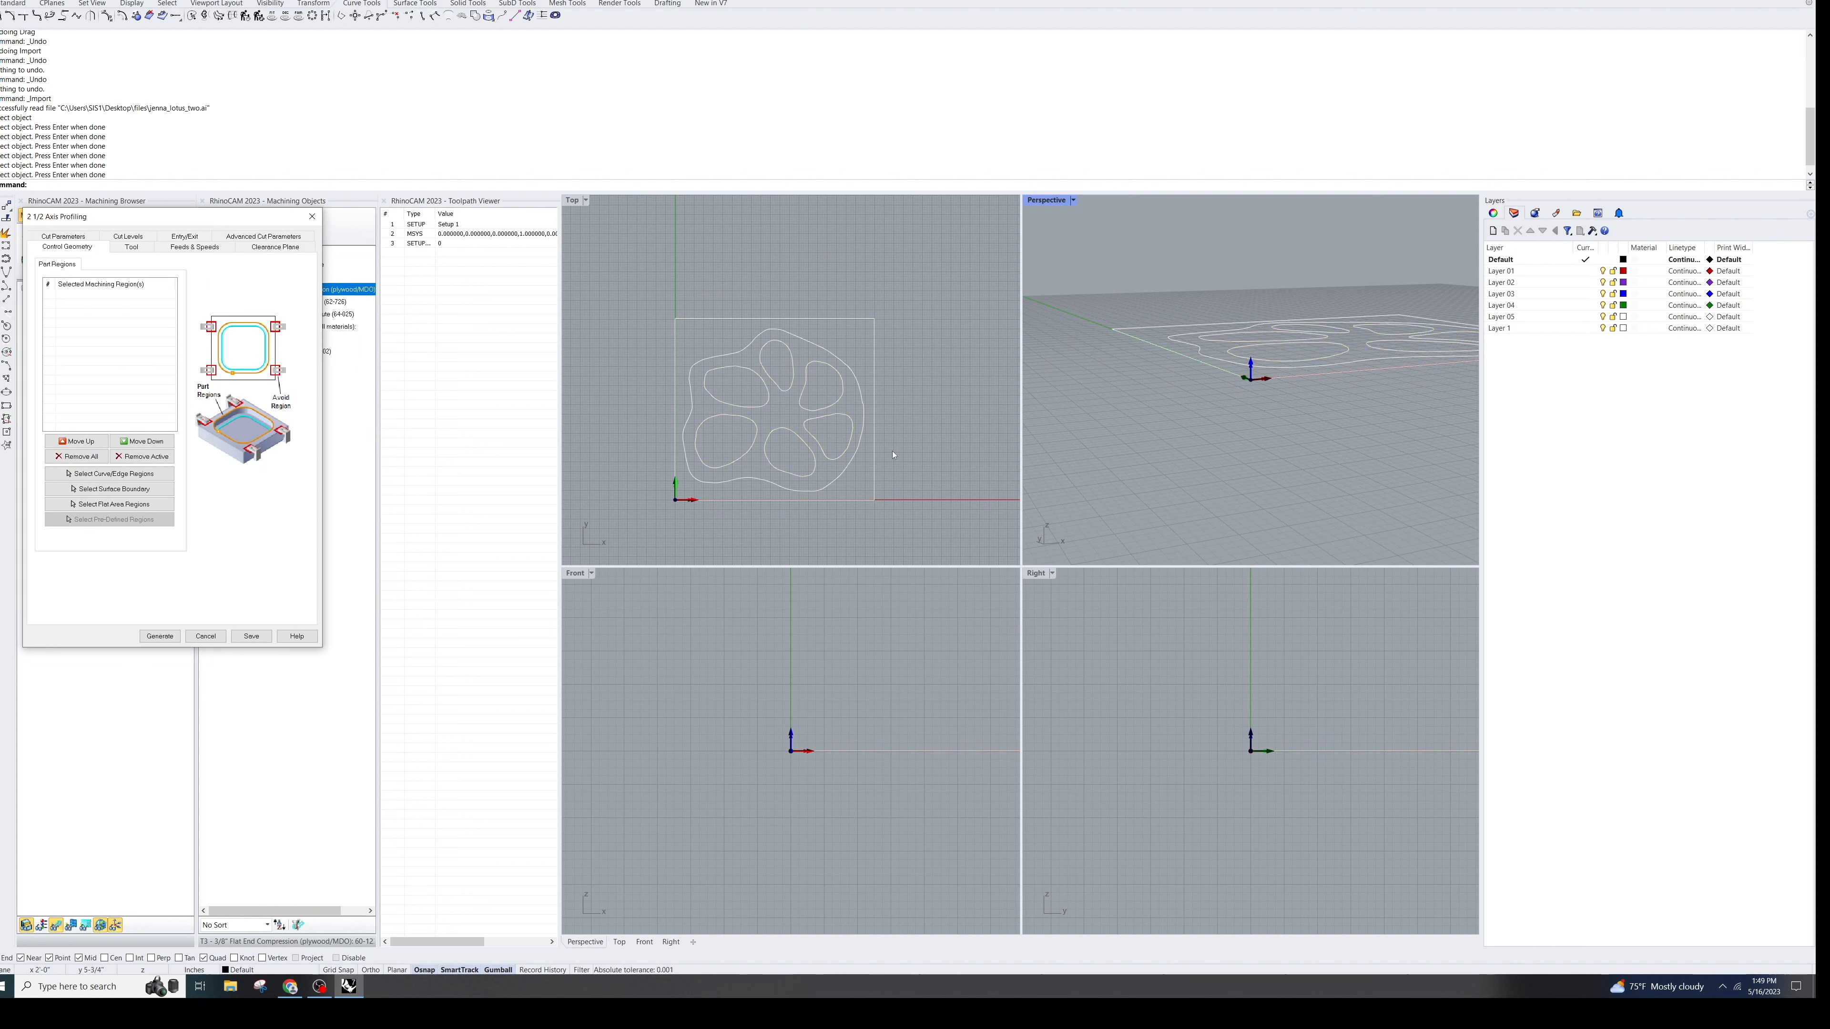
{"action": "left_click", "coordinate": [123, 473]}
{"action": "left_click", "coordinate": [721, 351]}
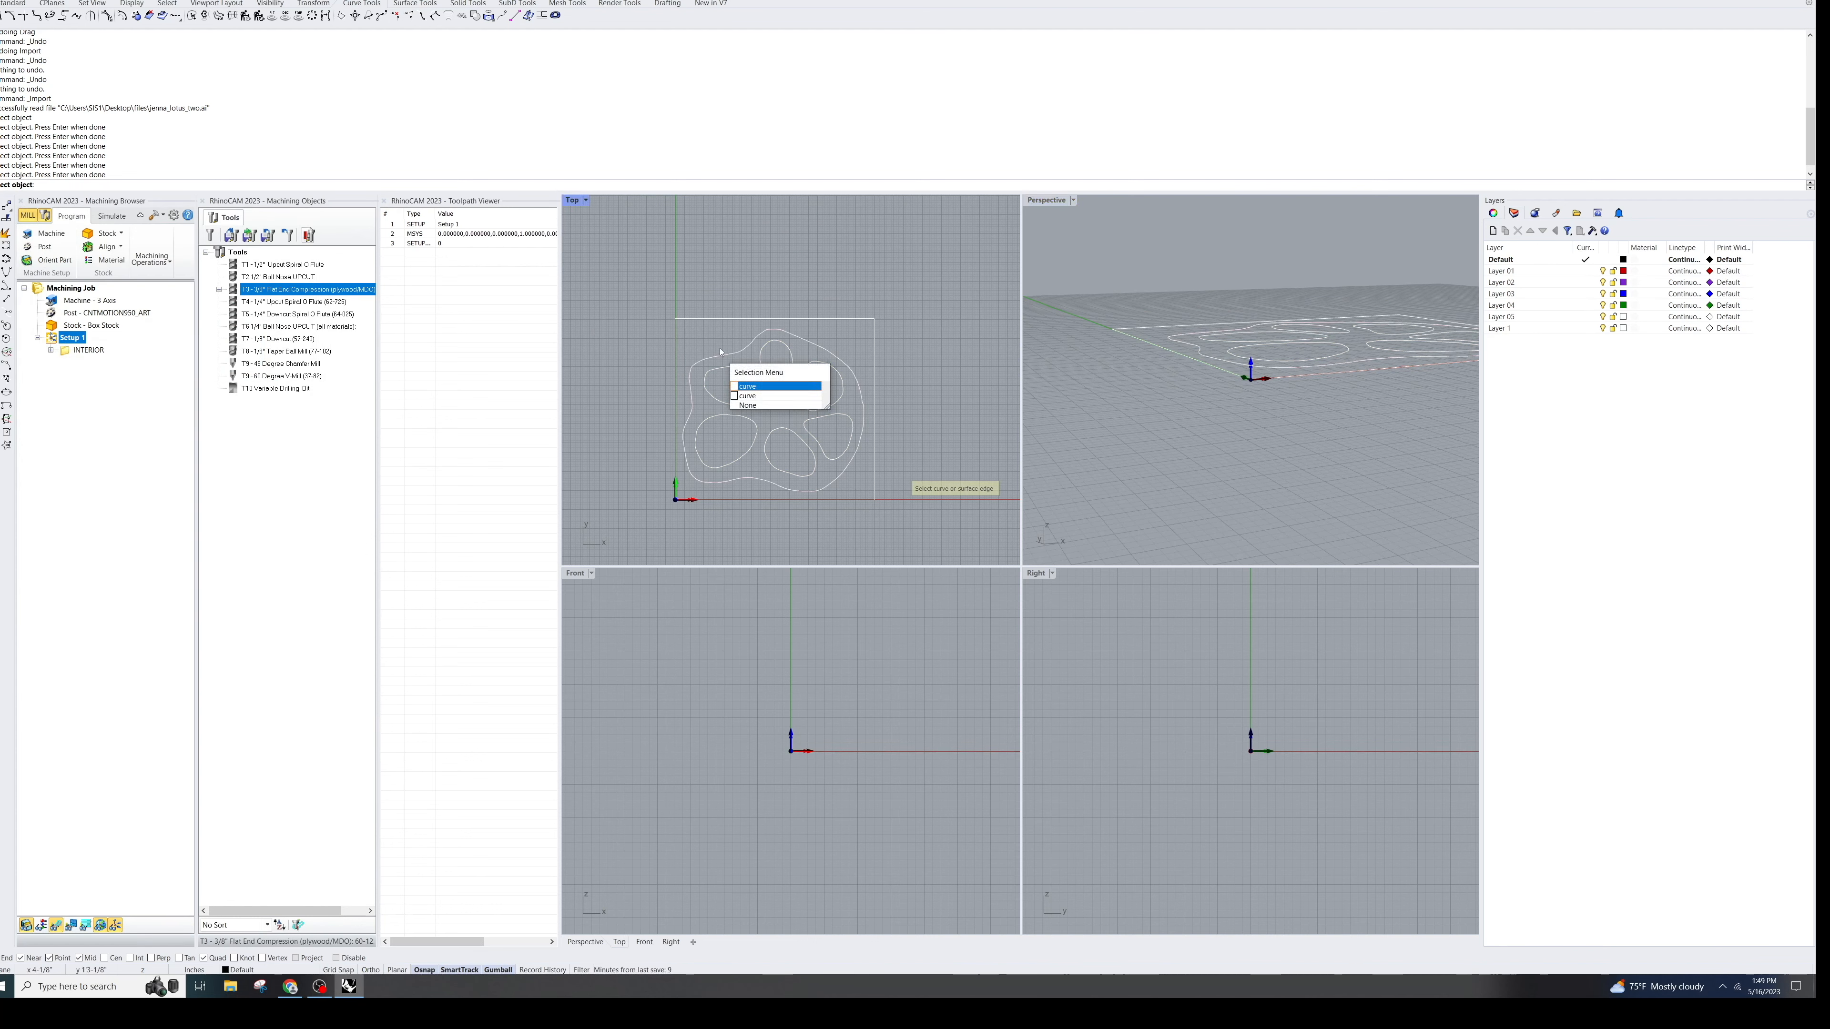
{"action": "left_click", "coordinate": [764, 387]}
{"action": "key", "text": "Return"}
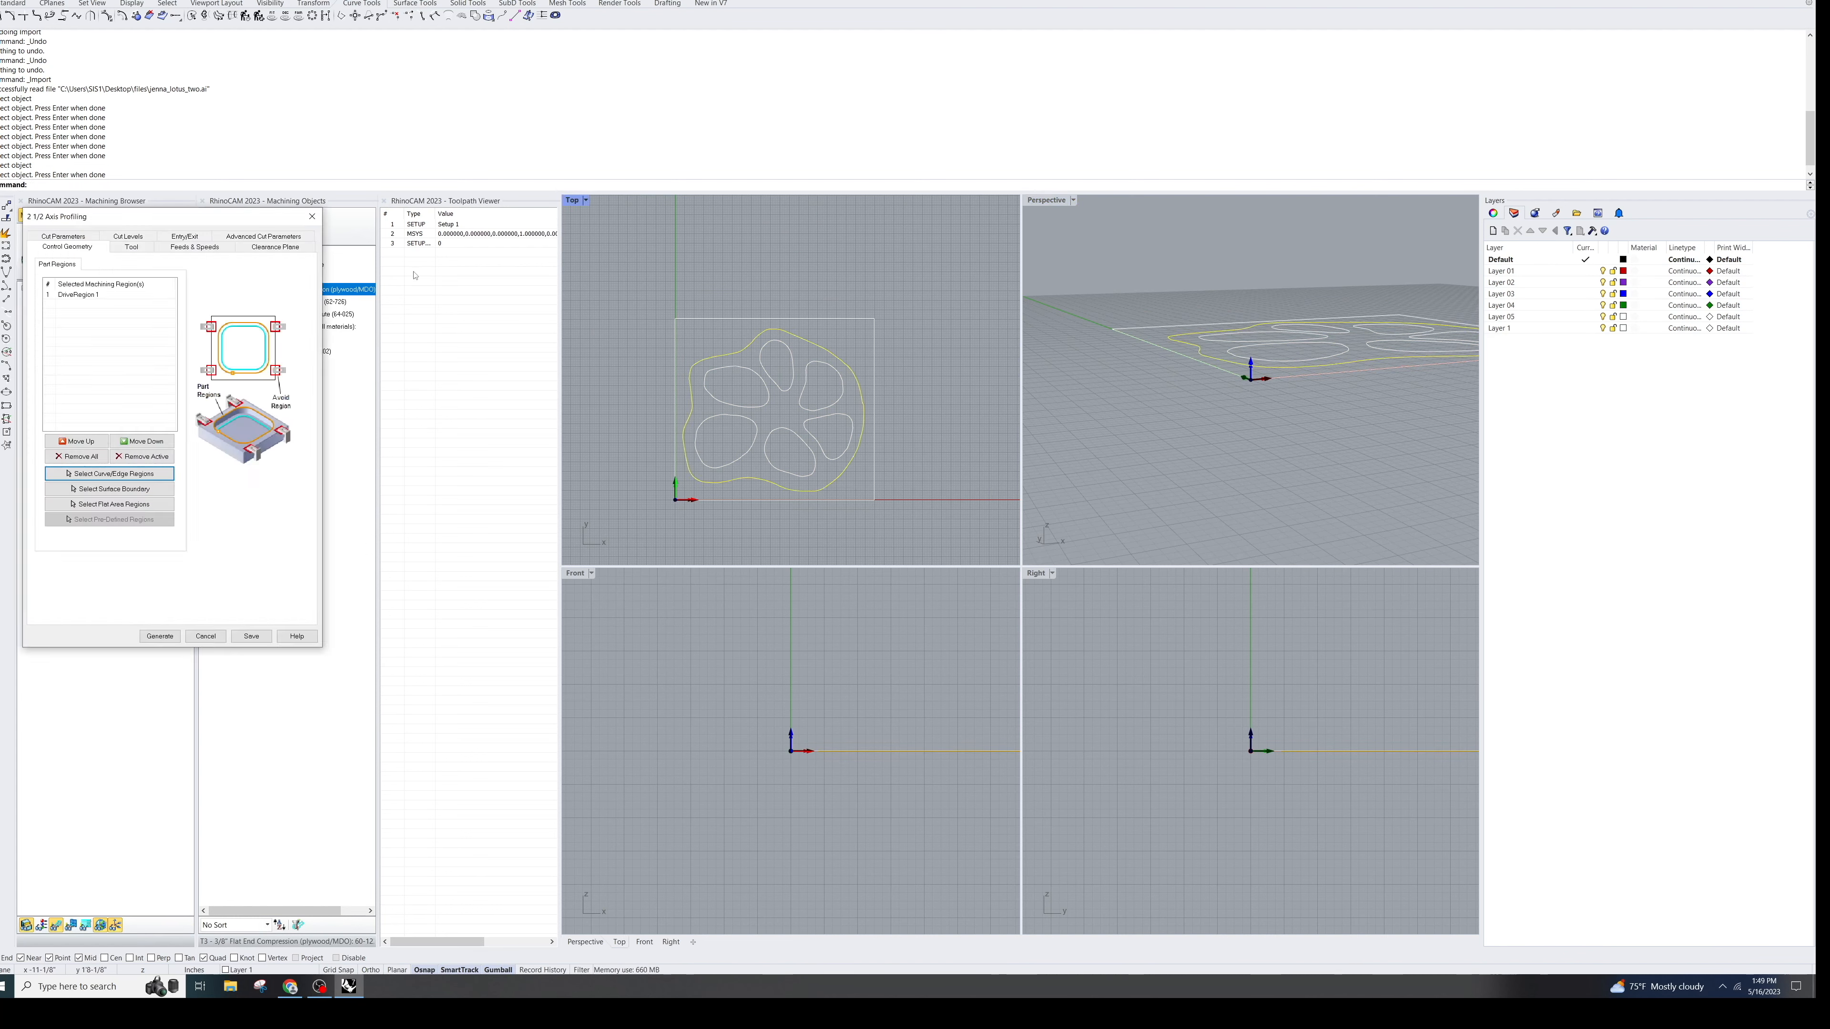
Step: Add six rectangular bridges to the outer contour's profiling operation
{"action": "left_click", "coordinate": [131, 248]}
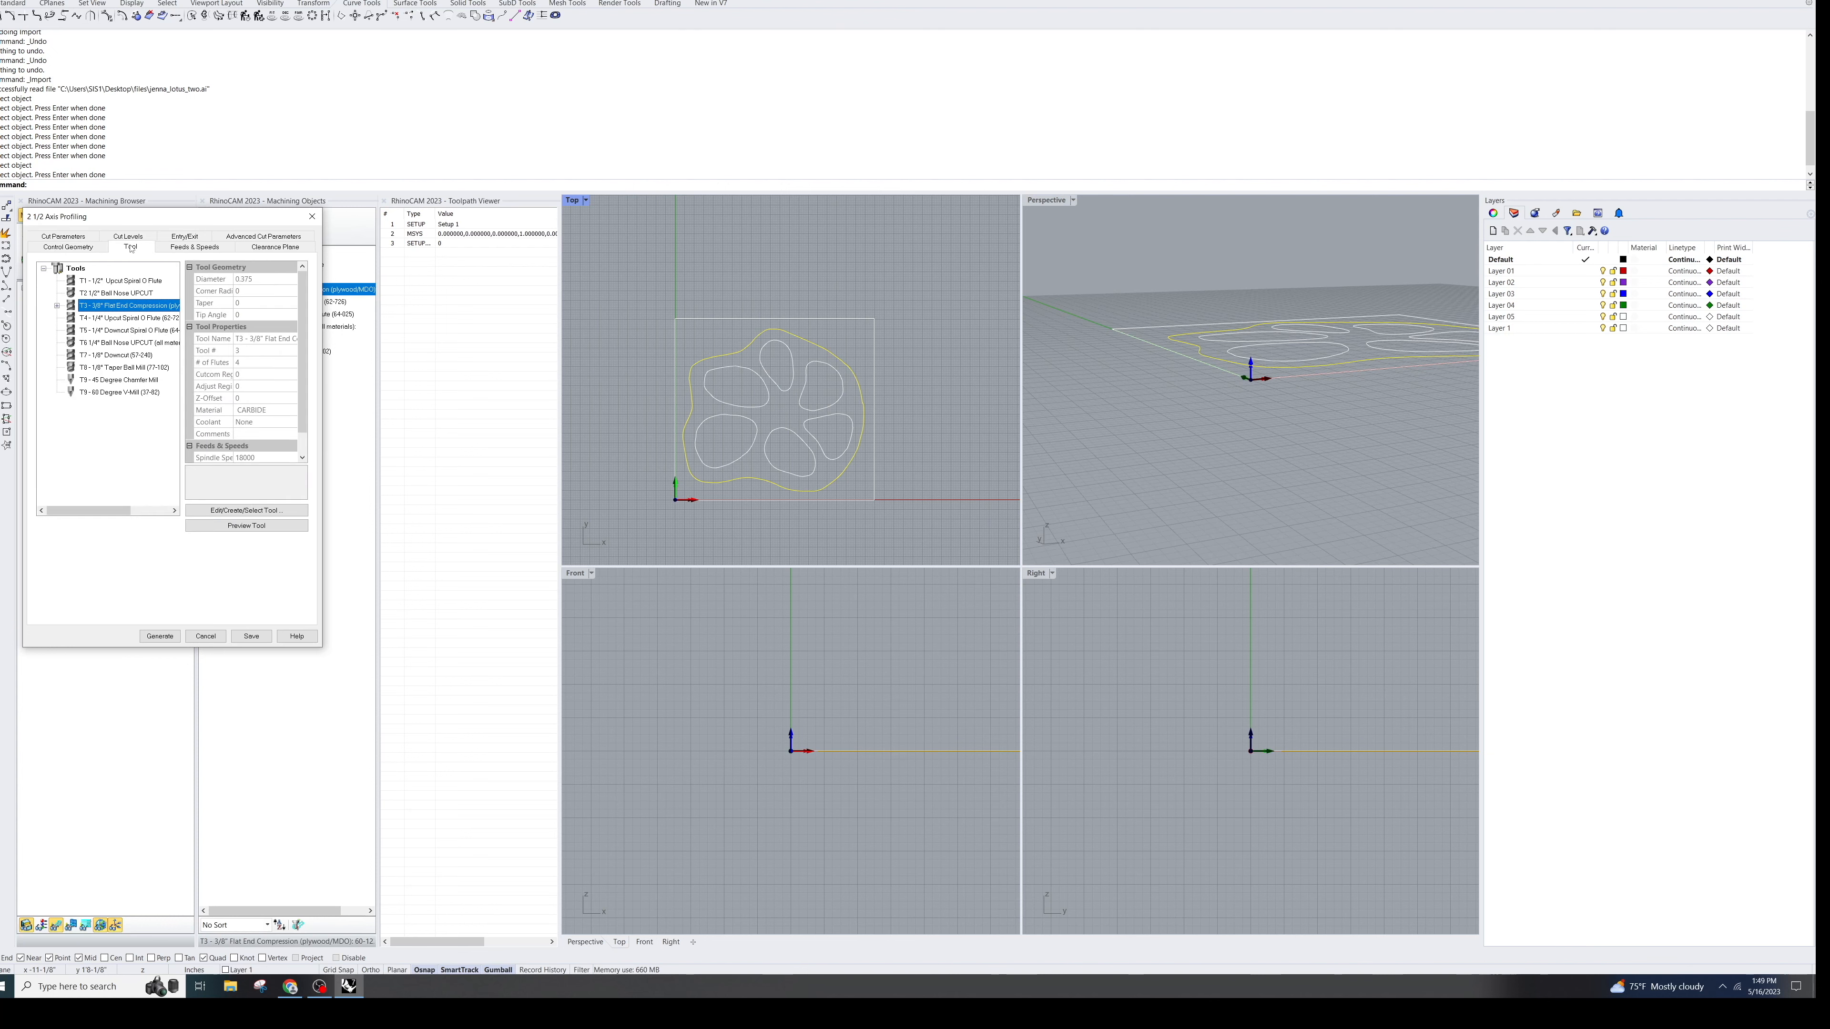
{"action": "left_click", "coordinate": [186, 249]}
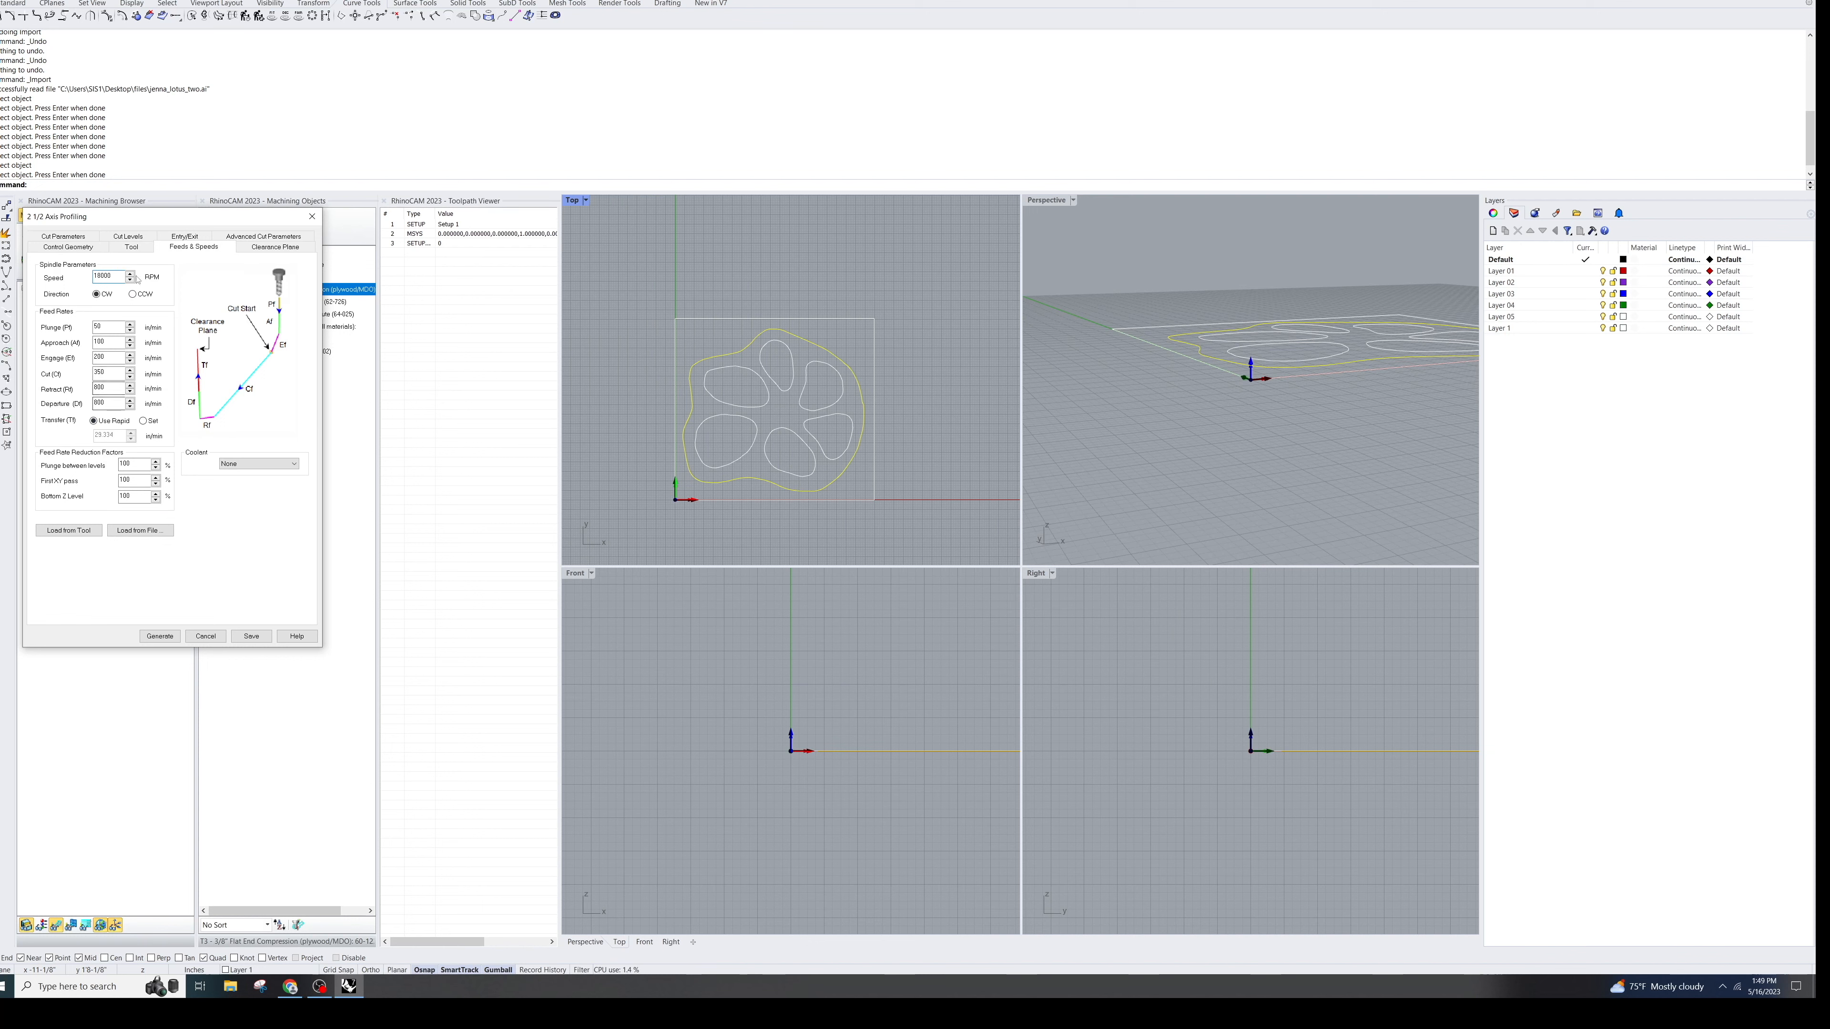
{"action": "left_click", "coordinate": [272, 247]}
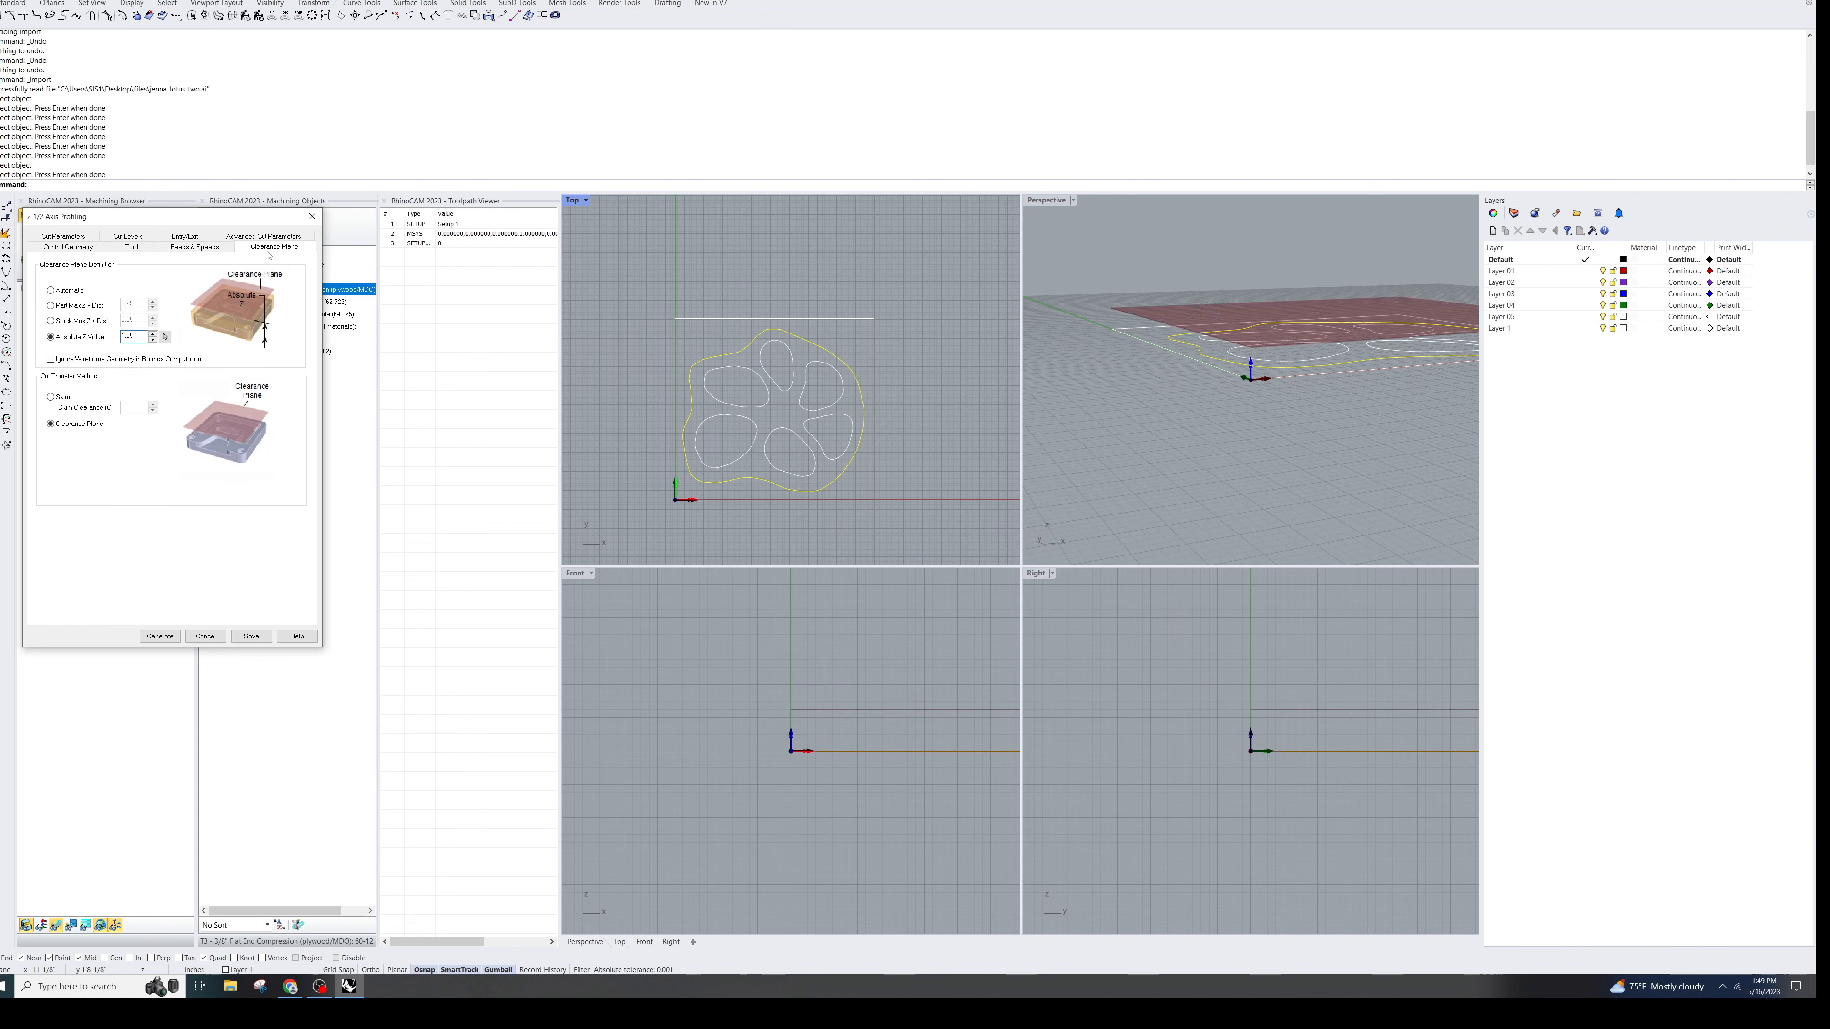
{"action": "left_click", "coordinate": [280, 240]}
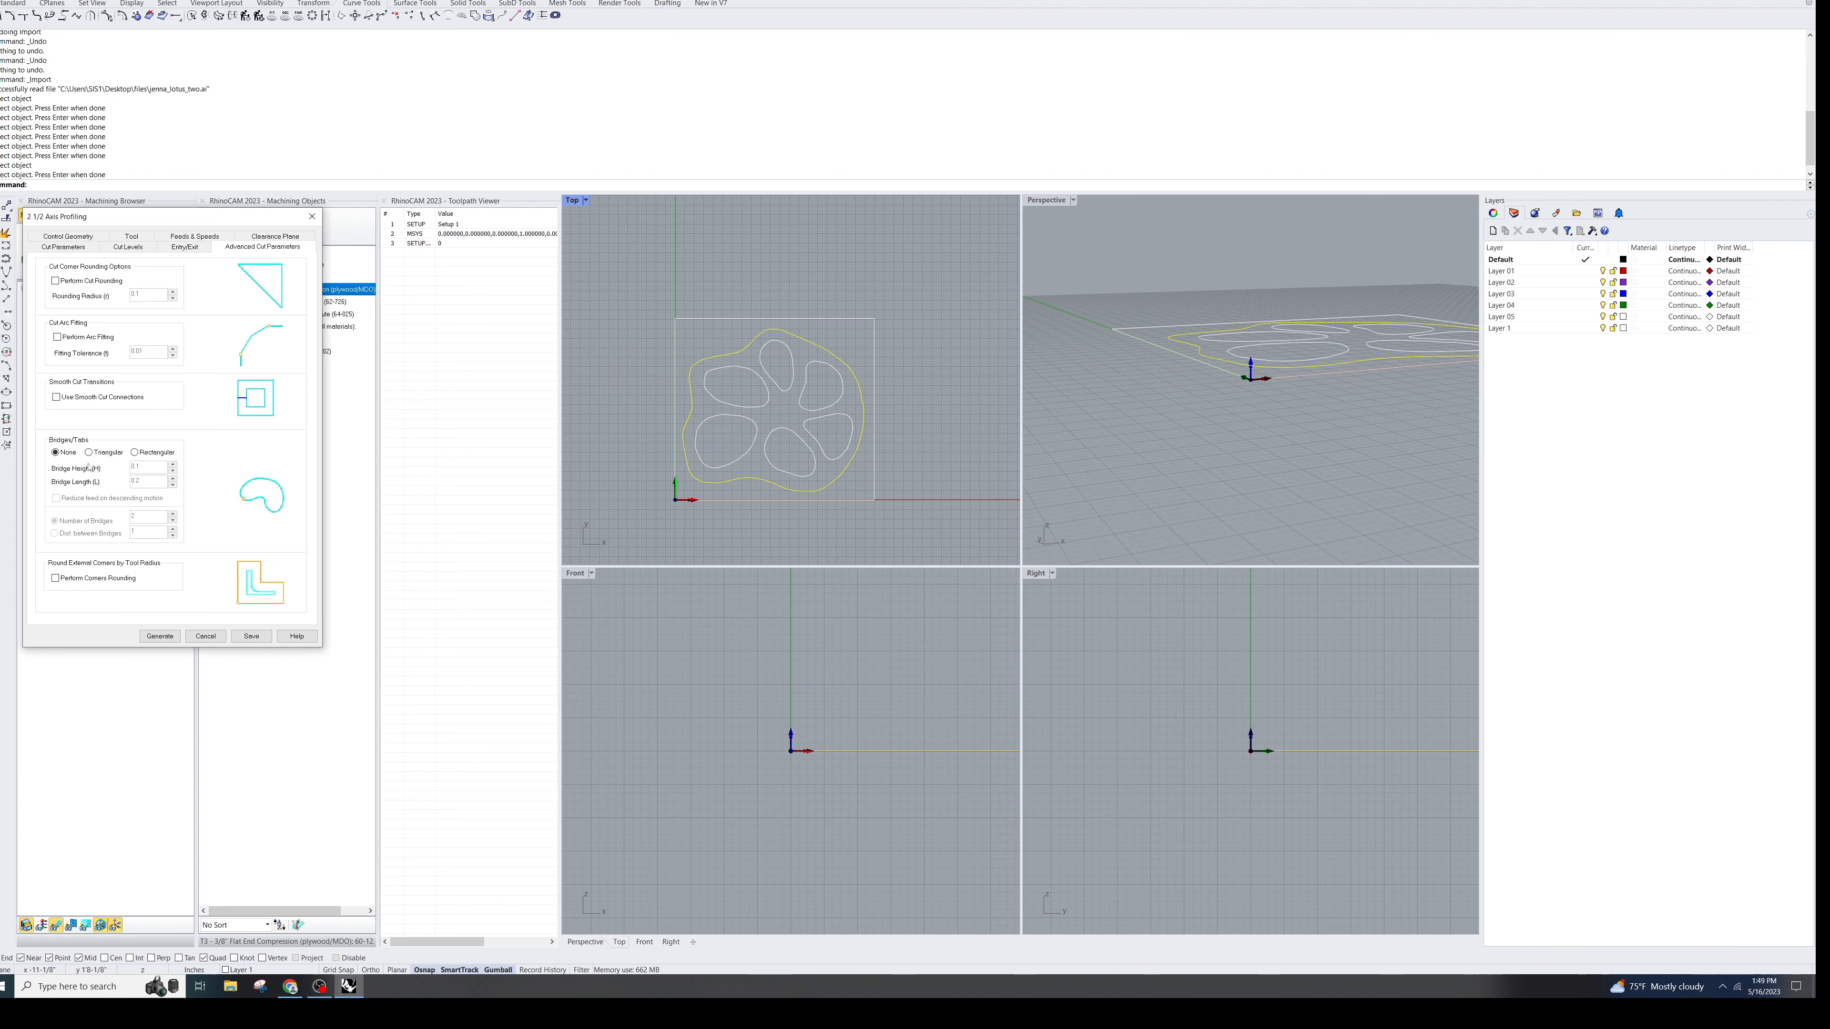
{"action": "left_click", "coordinate": [135, 452]}
{"action": "left_click", "coordinate": [148, 517]}
{"action": "double_click", "coordinate": [148, 517]}
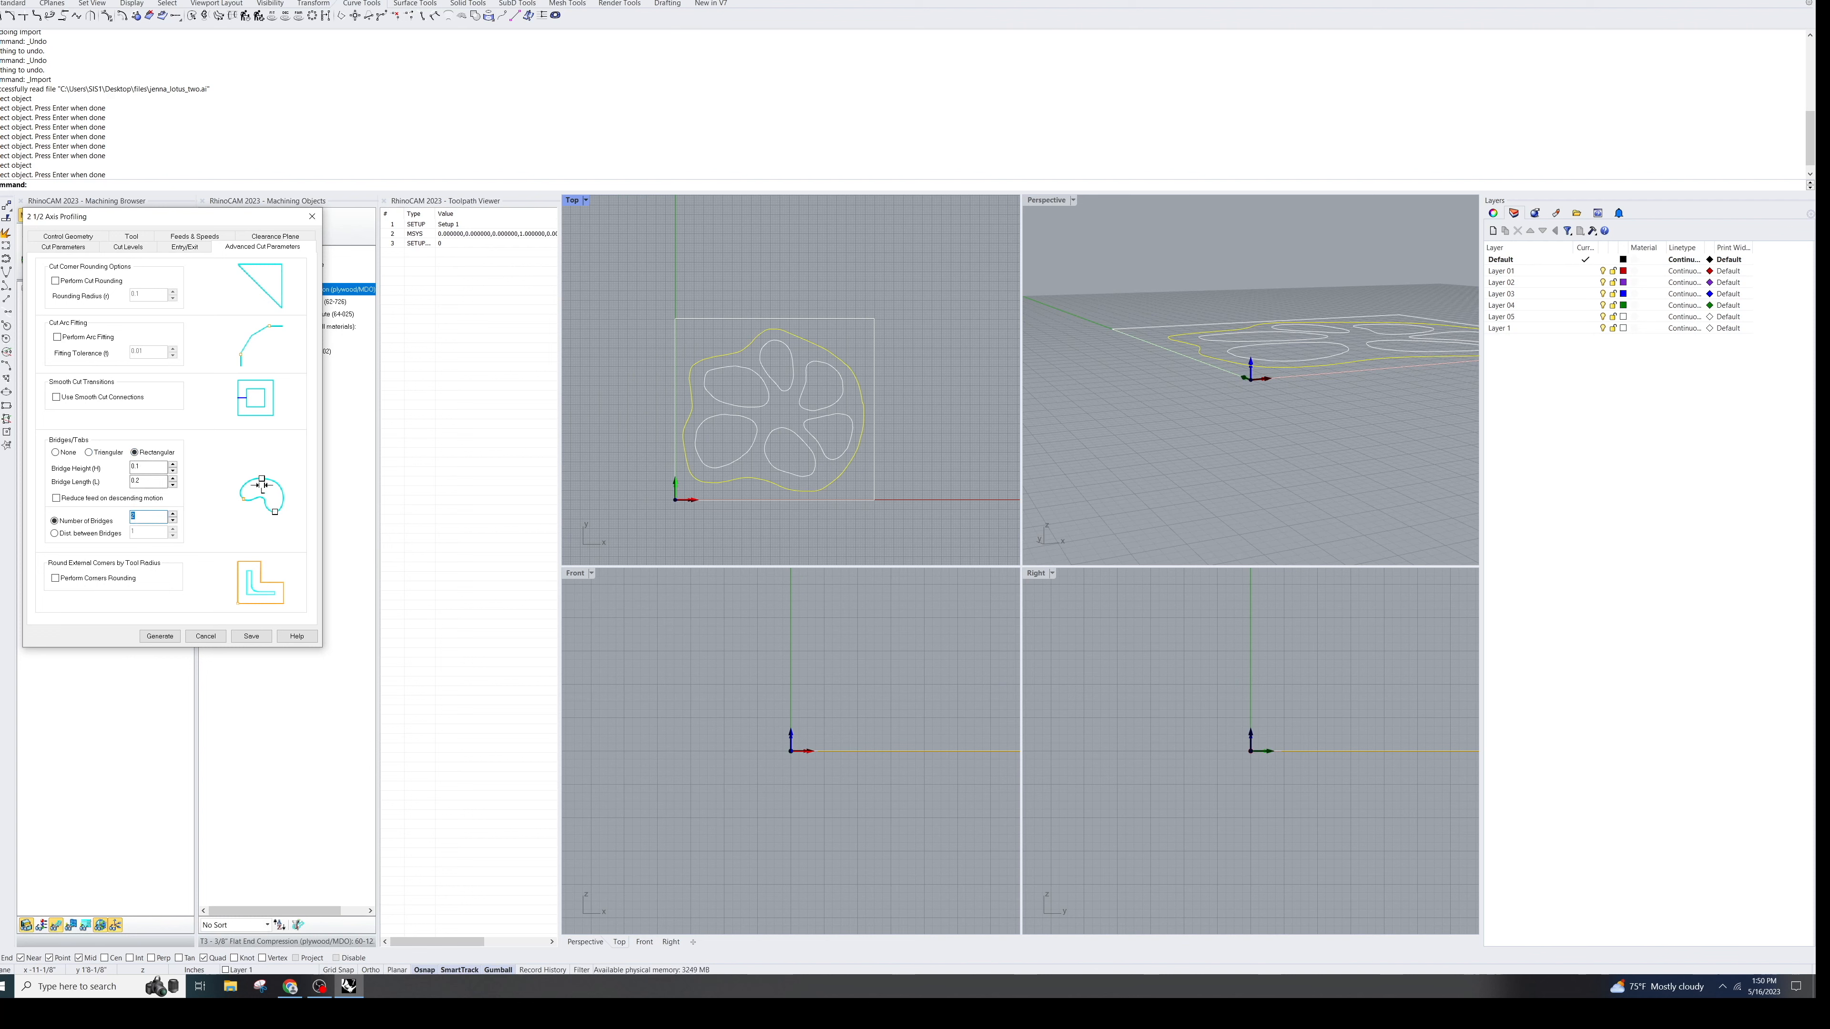
{"action": "type", "text": "6"}
Step: Set the cut geometry location to a picked top of 0.48 and the total cut depth to 0.48
{"action": "left_click", "coordinate": [261, 236]}
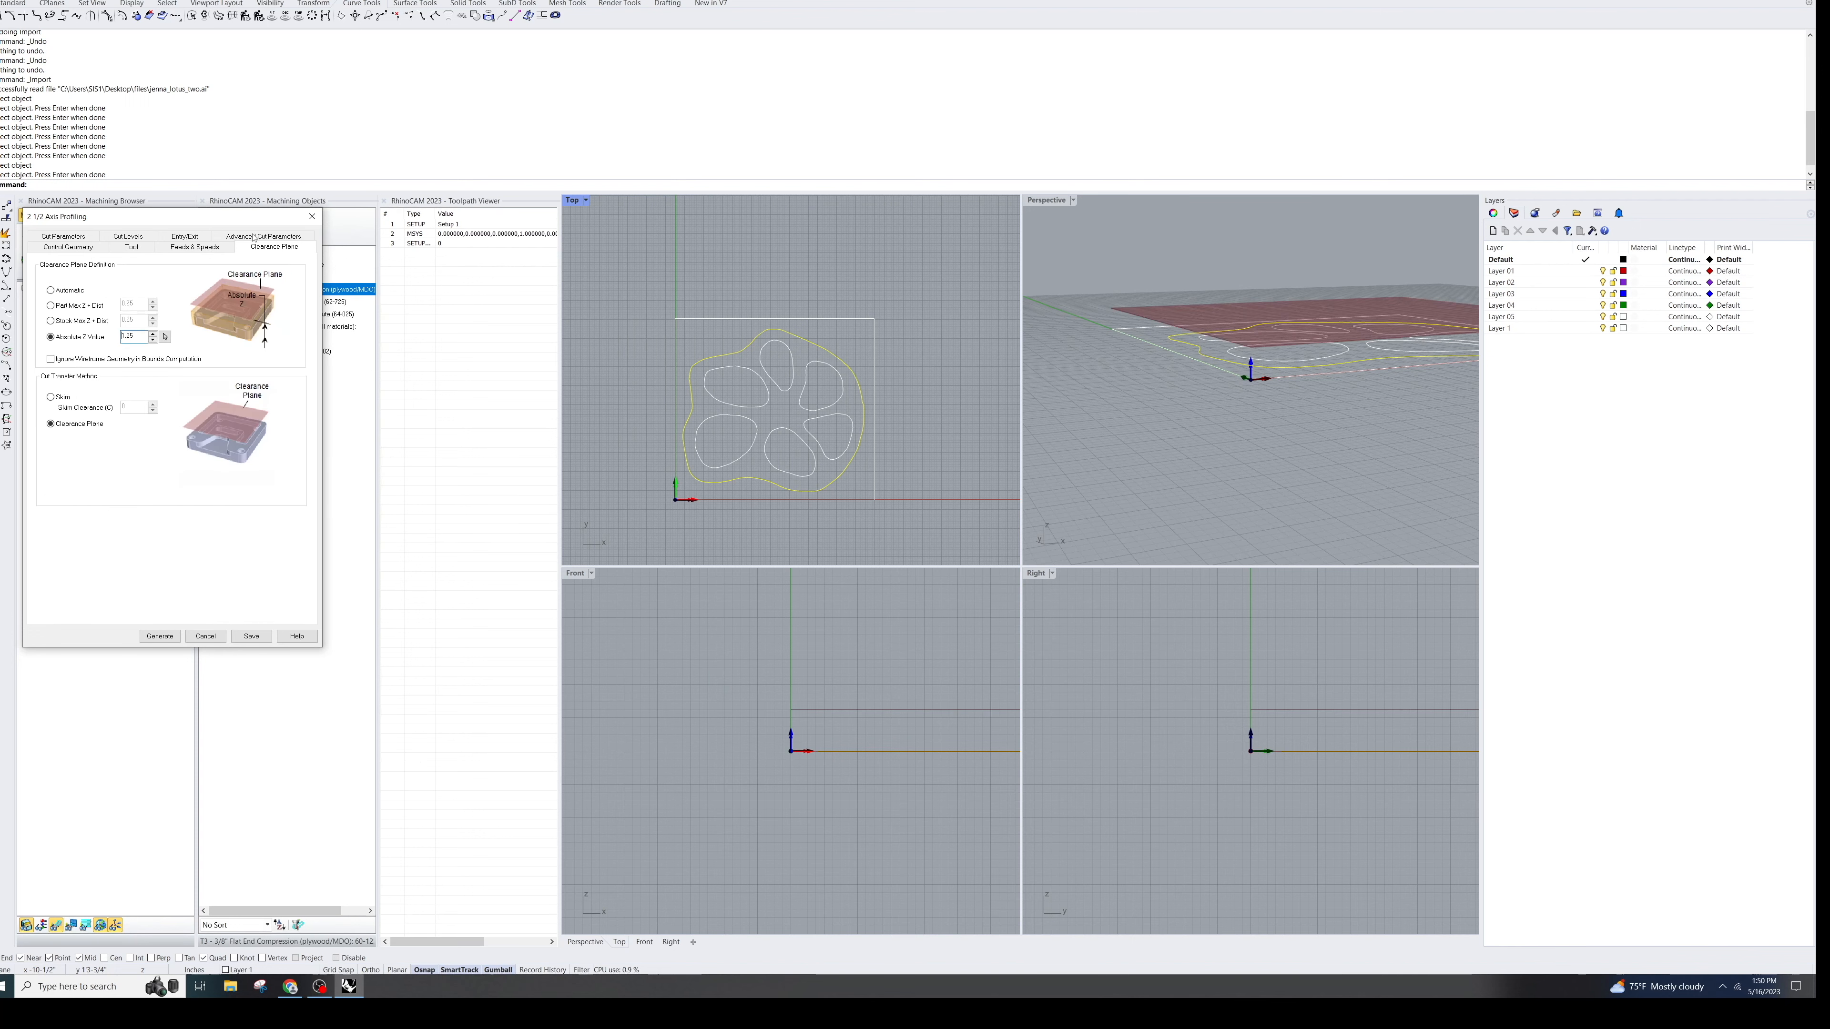
{"action": "left_click", "coordinate": [208, 236]}
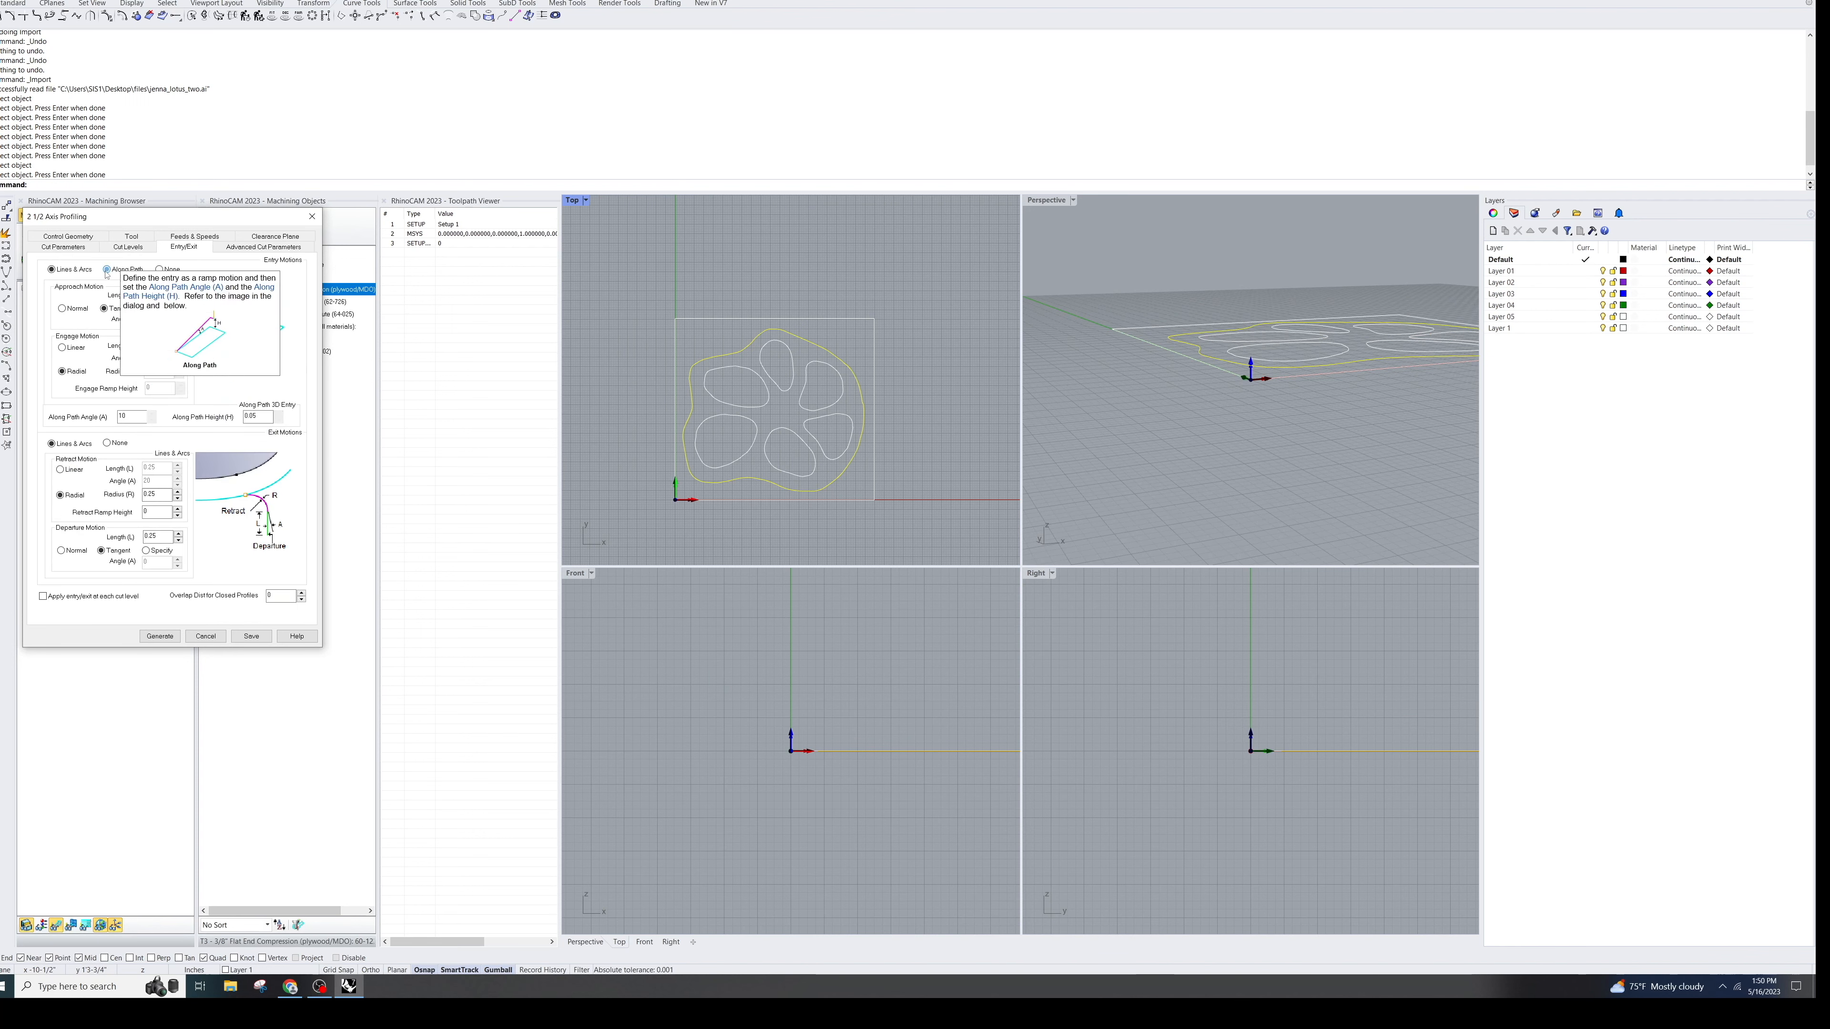
{"action": "left_click", "coordinate": [128, 248]}
{"action": "left_click", "coordinate": [54, 298]}
{"action": "type", "text": ".48"}
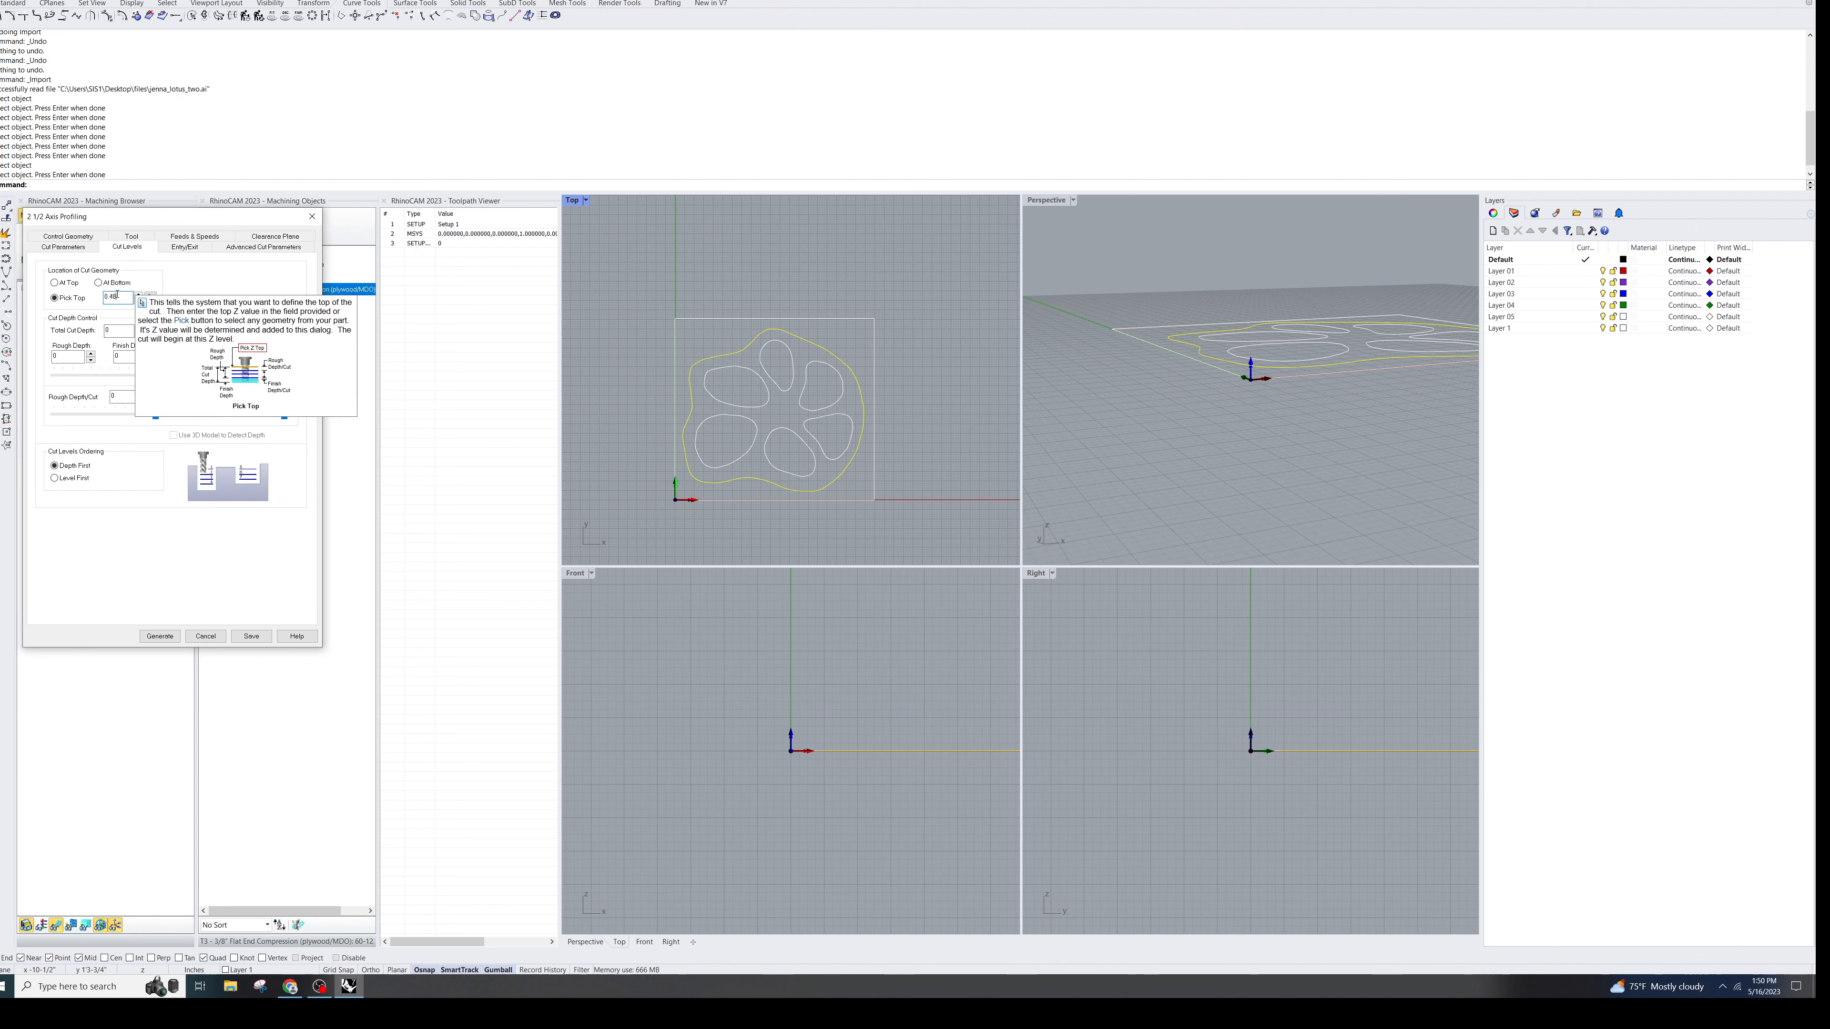
{"action": "left_click", "coordinate": [115, 332]}
{"action": "type", "text": ".48"}
{"action": "key", "text": "Tab"}
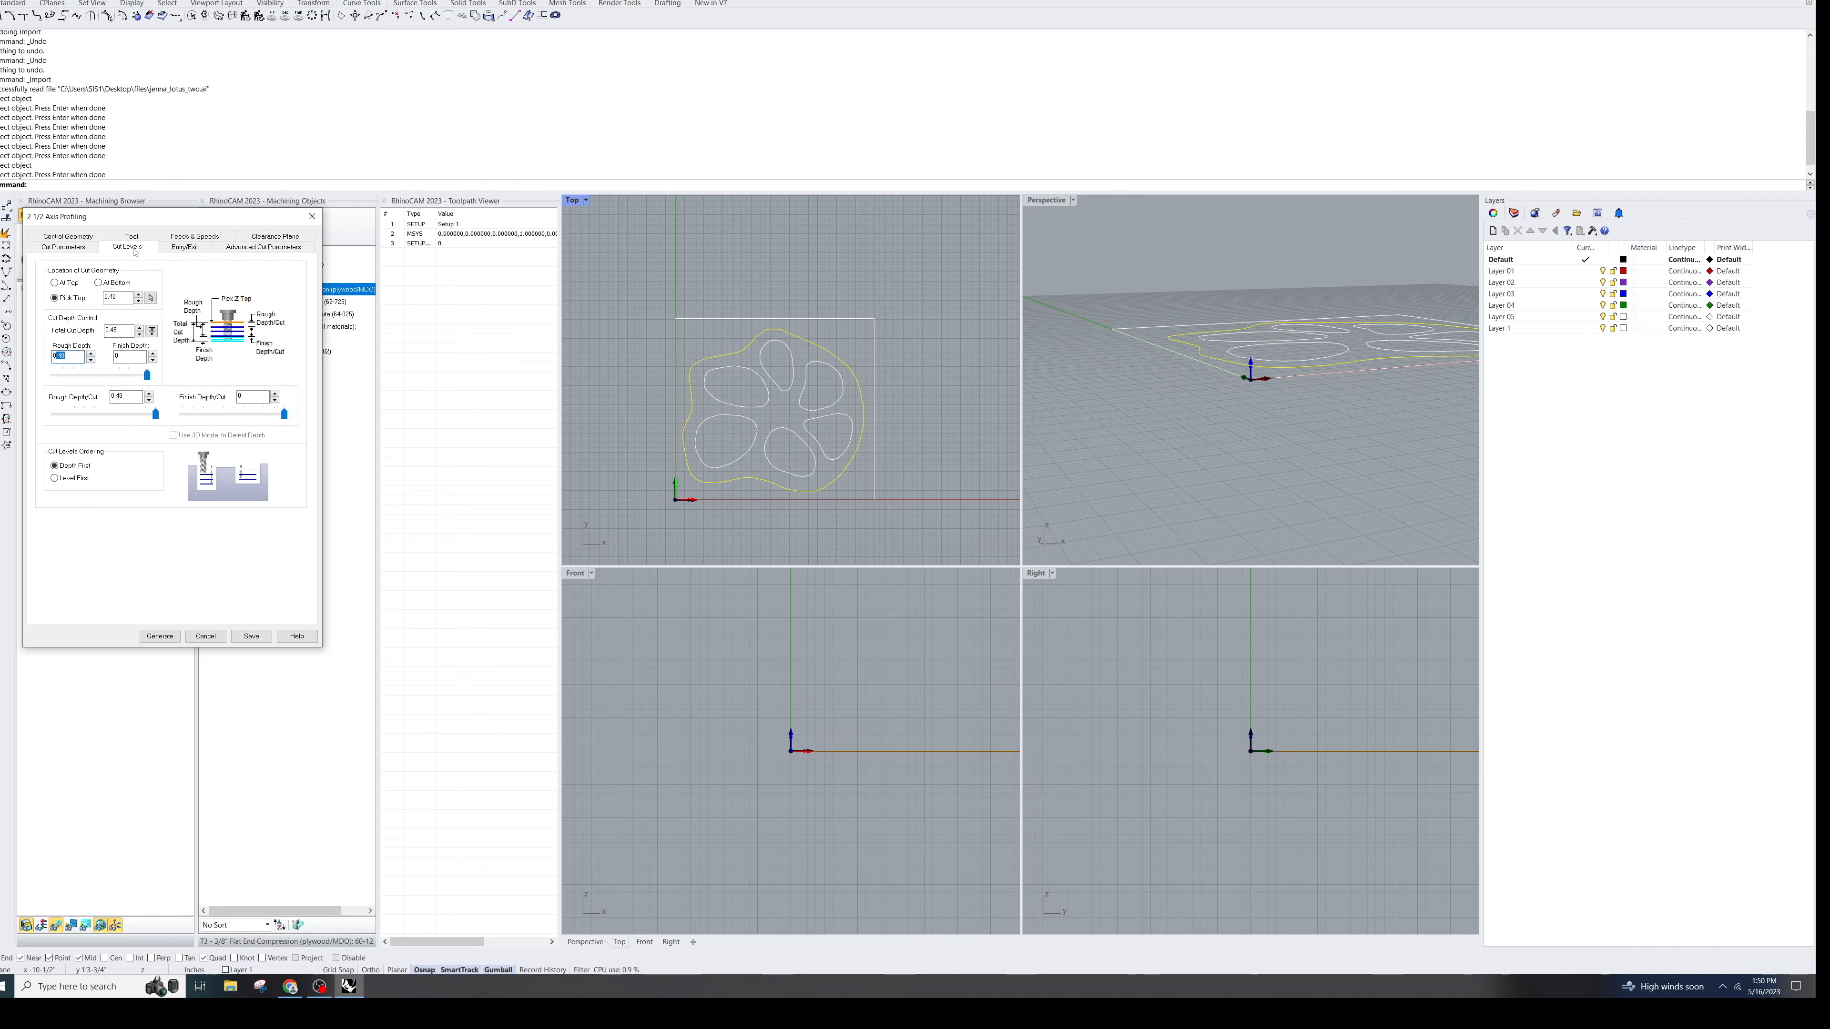
Step: Enable the outside/inside option for closed curves as the cutting side and generate the outer contour's toolpath
{"action": "left_click", "coordinate": [71, 246]}
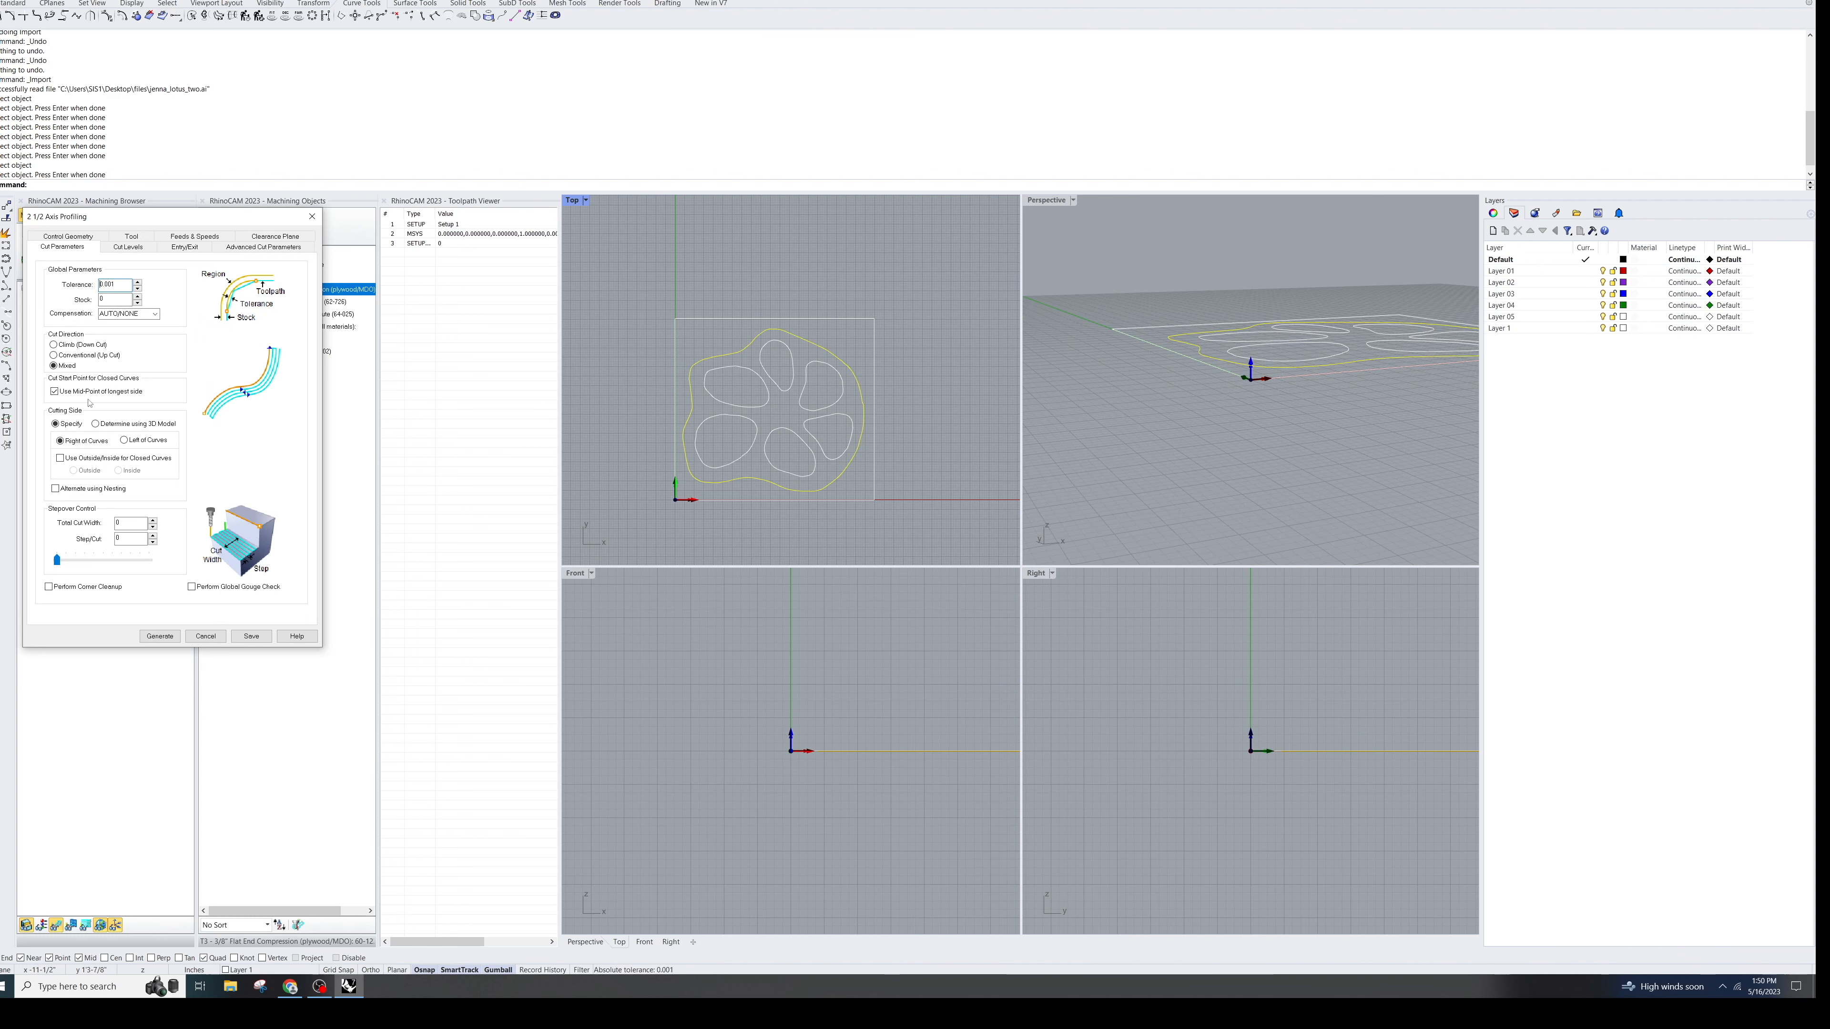
{"action": "left_click", "coordinate": [59, 459]}
{"action": "left_click", "coordinate": [124, 249]}
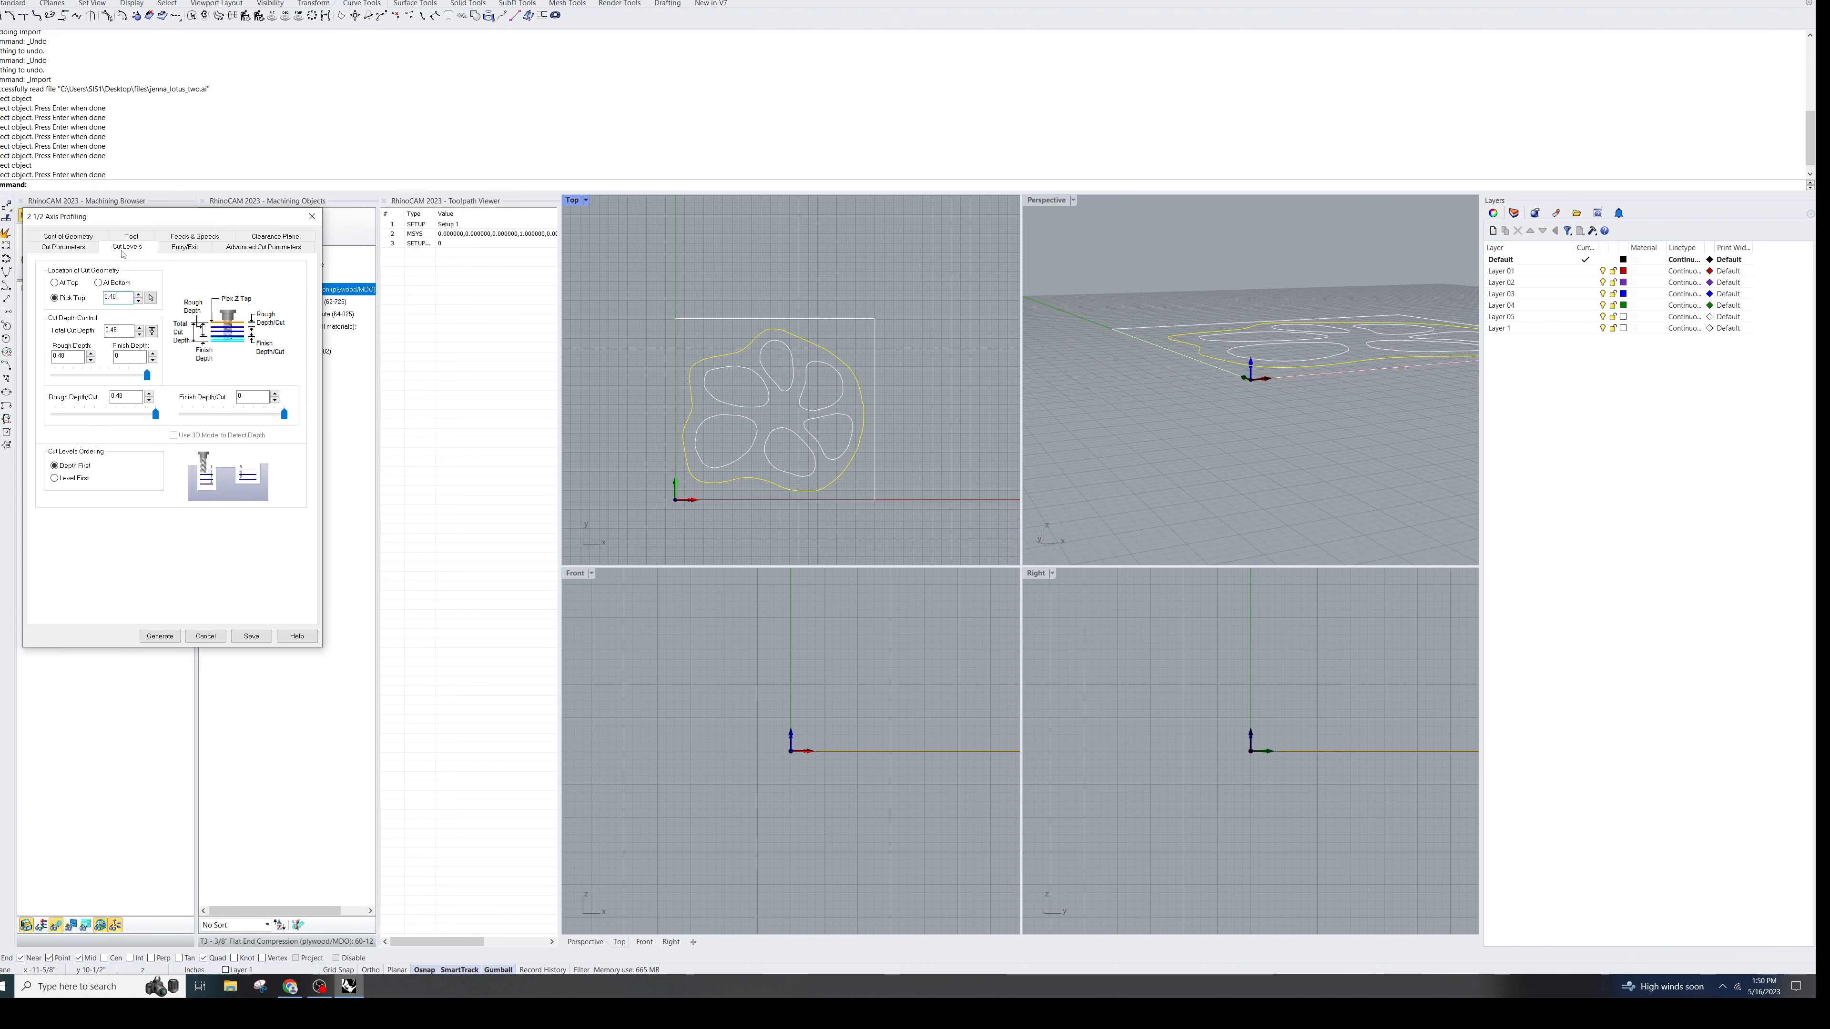
{"action": "left_click", "coordinate": [79, 237]}
{"action": "left_click", "coordinate": [128, 236]}
{"action": "left_click", "coordinate": [195, 236]}
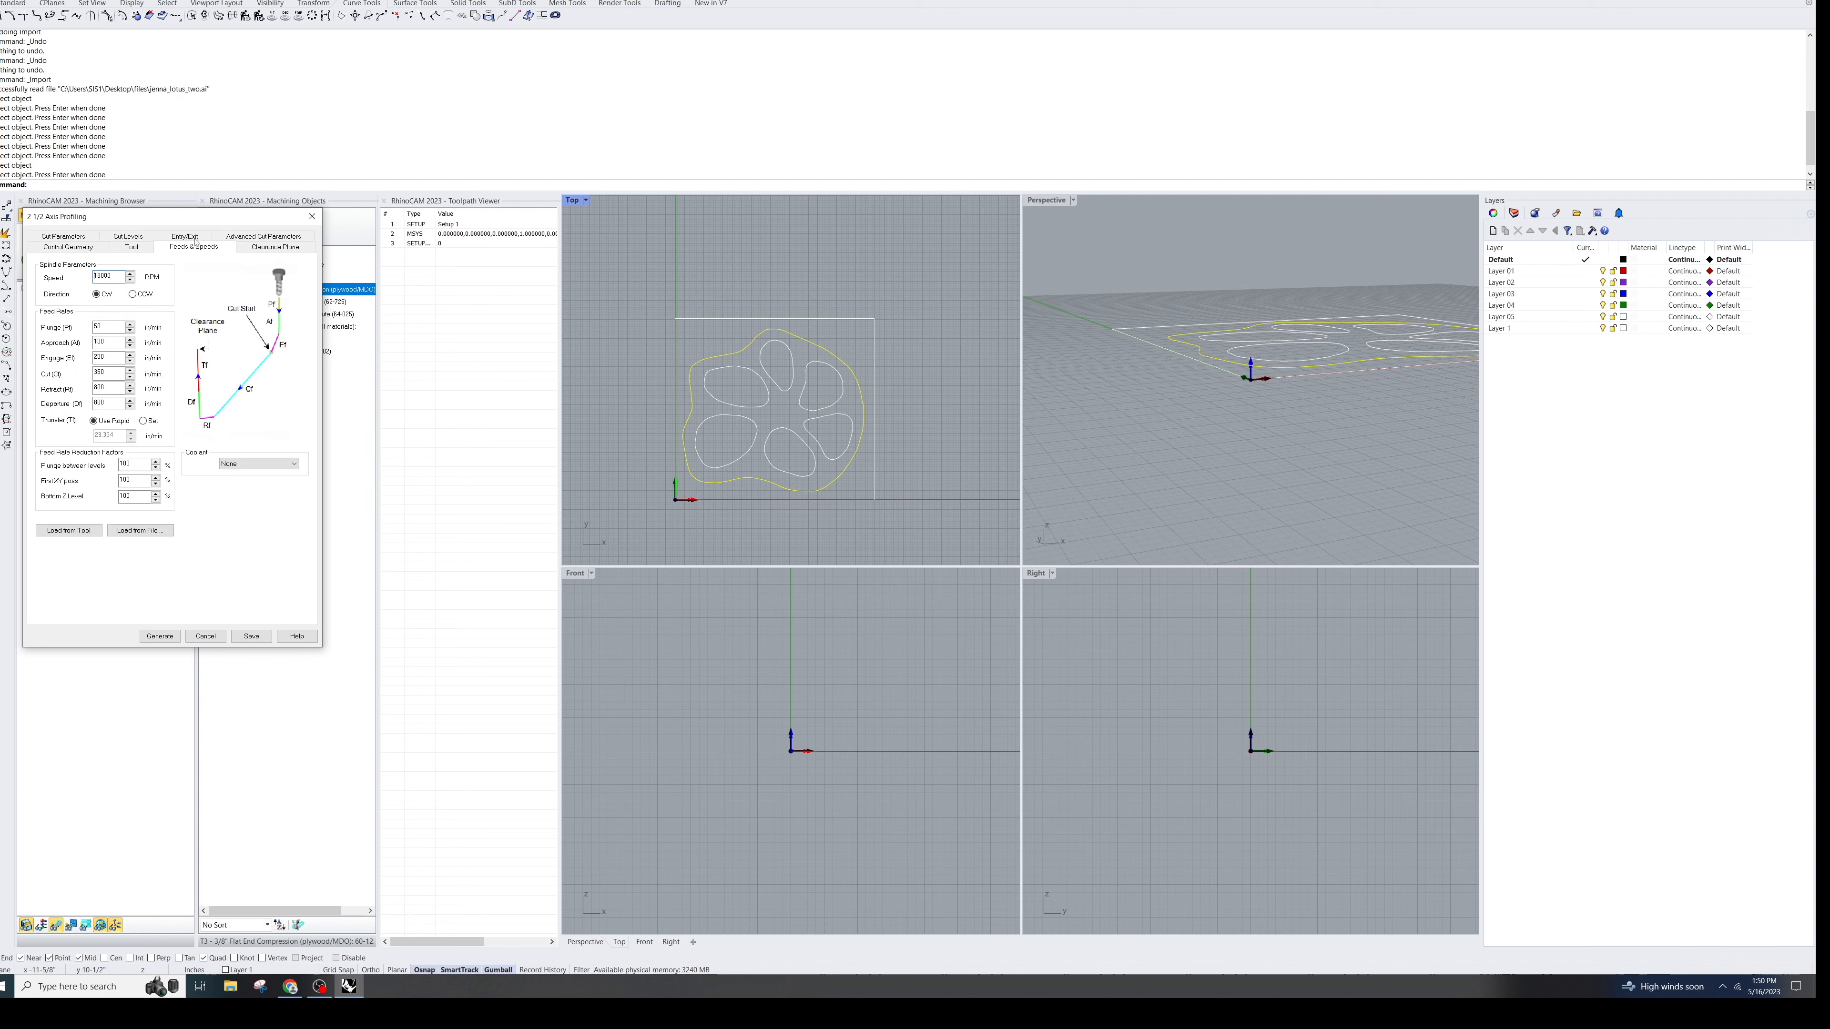
{"action": "left_click", "coordinate": [266, 247]}
{"action": "left_click", "coordinate": [253, 237]}
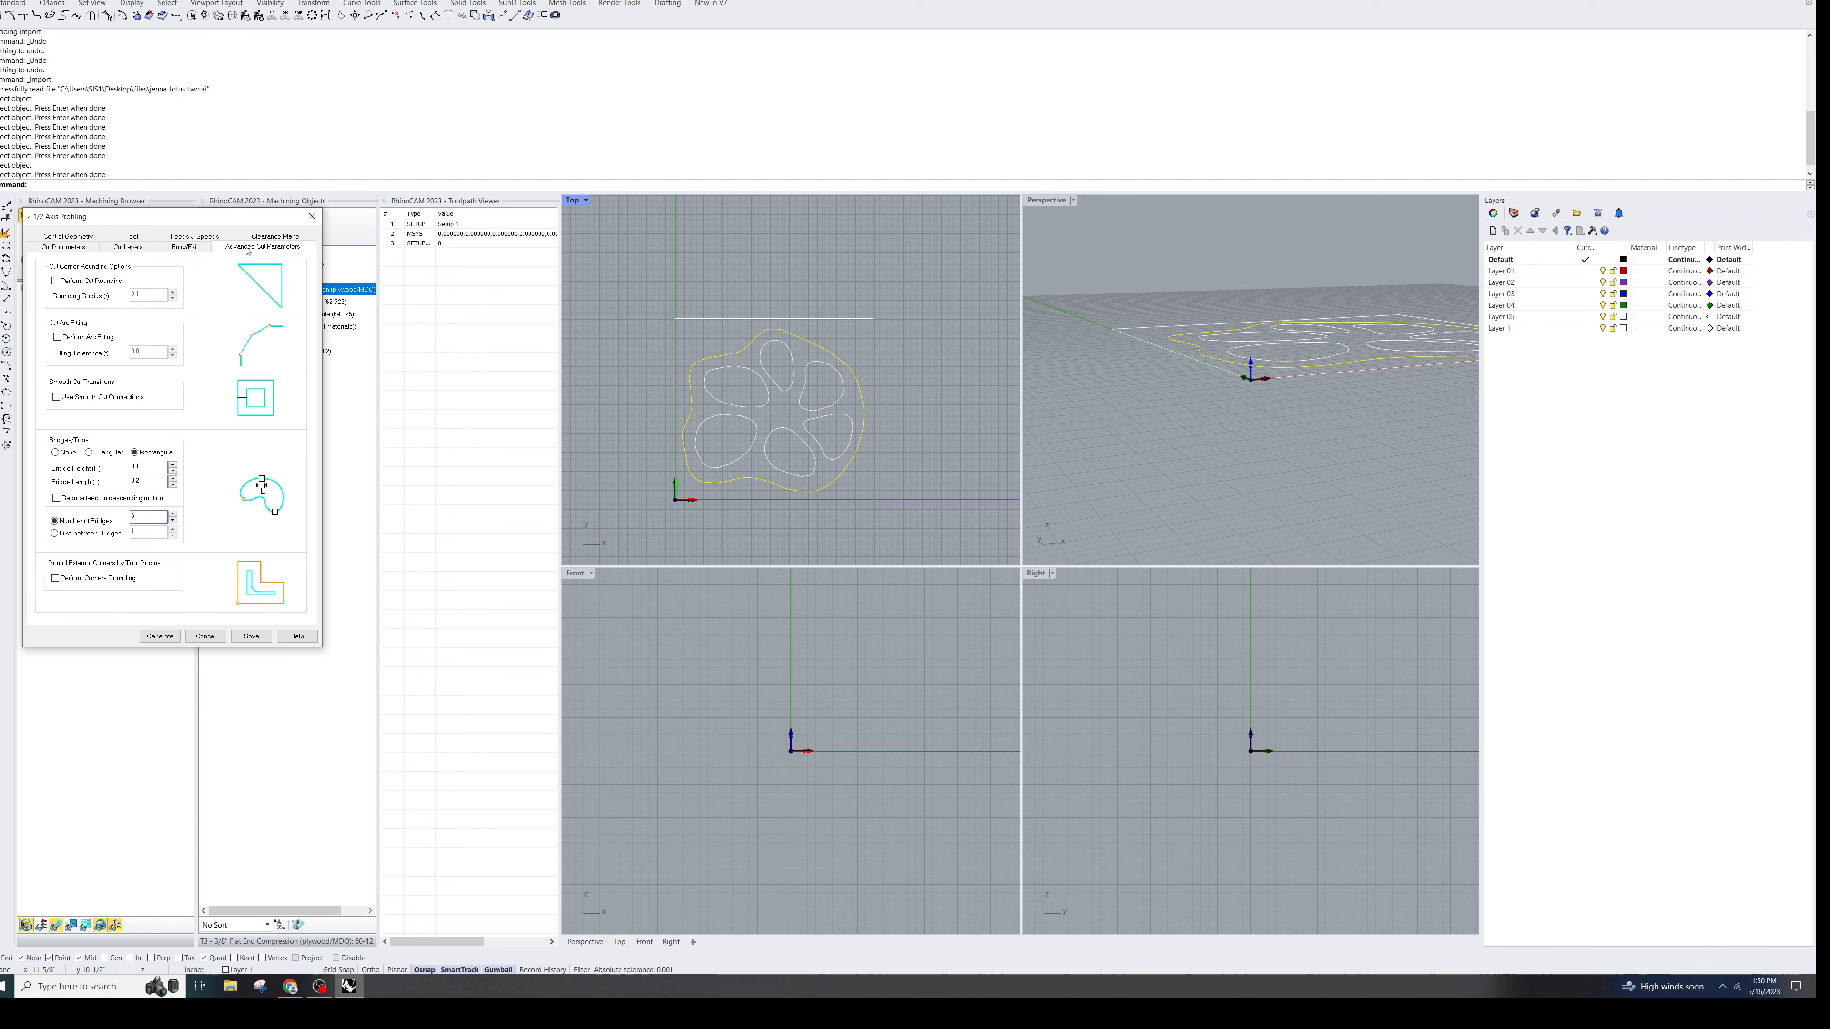
{"action": "left_click", "coordinate": [132, 237]}
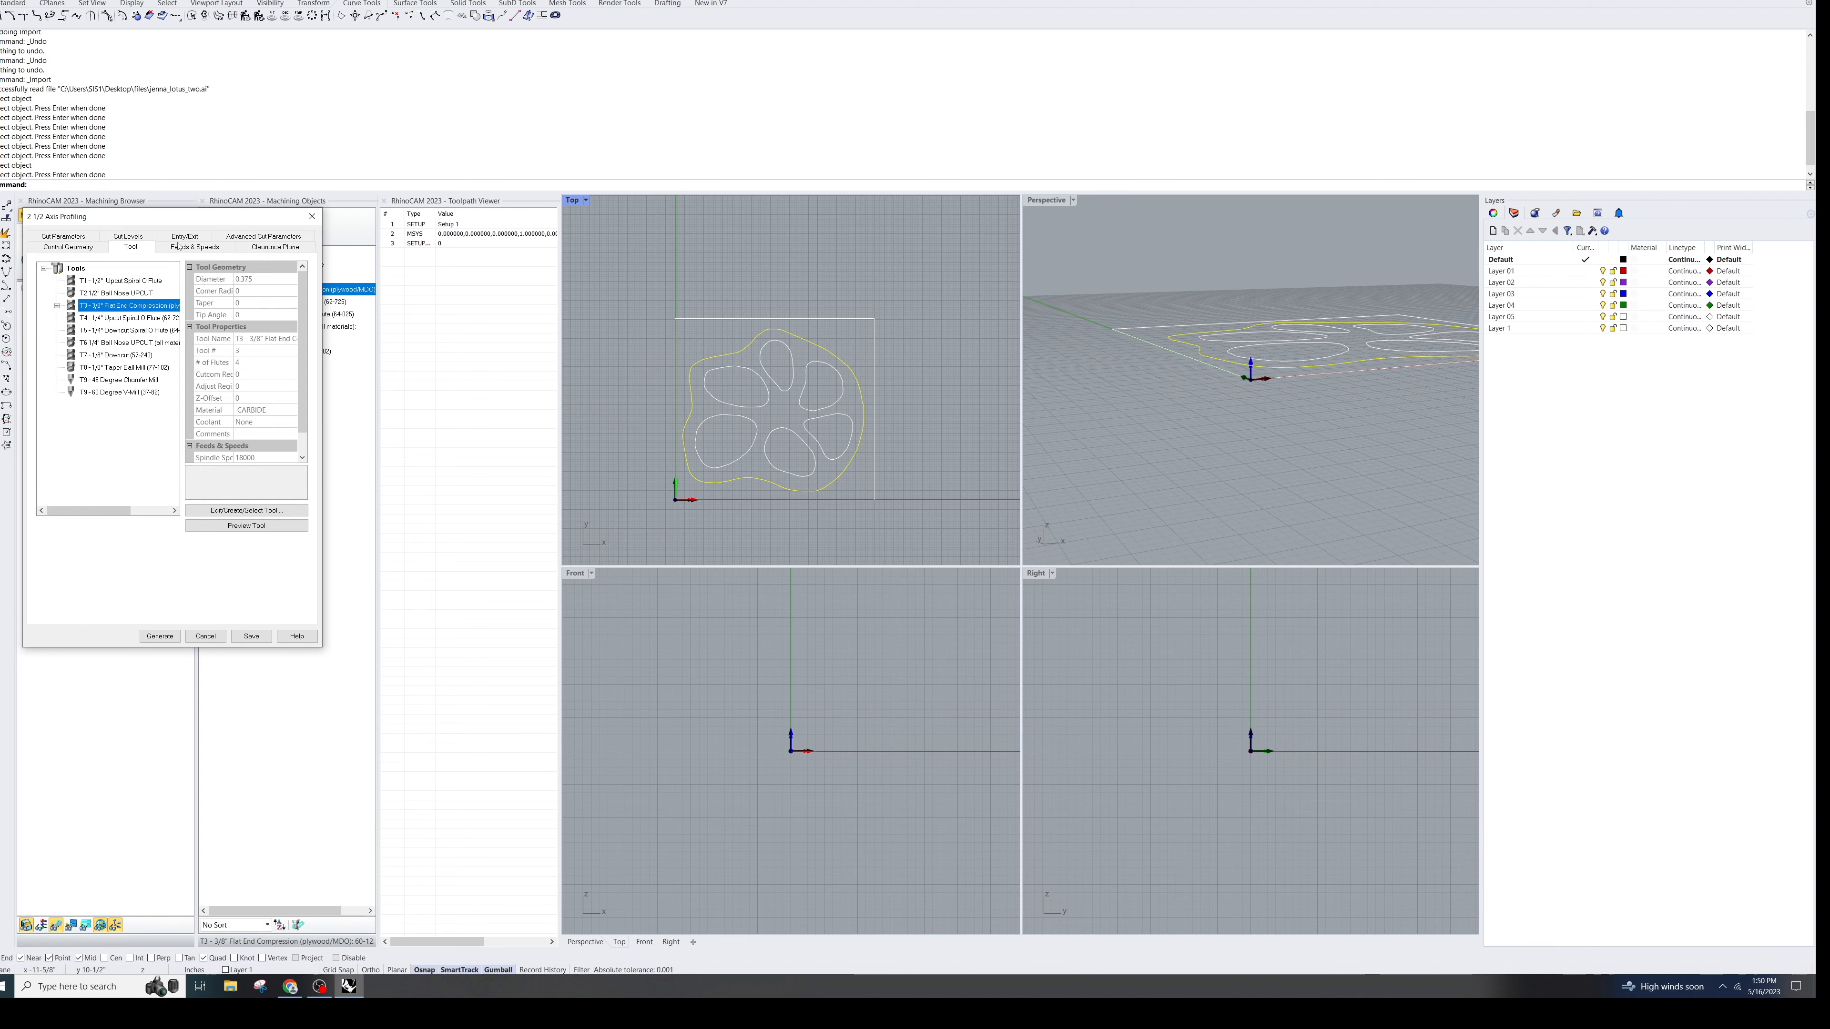
{"action": "left_click", "coordinate": [191, 248]}
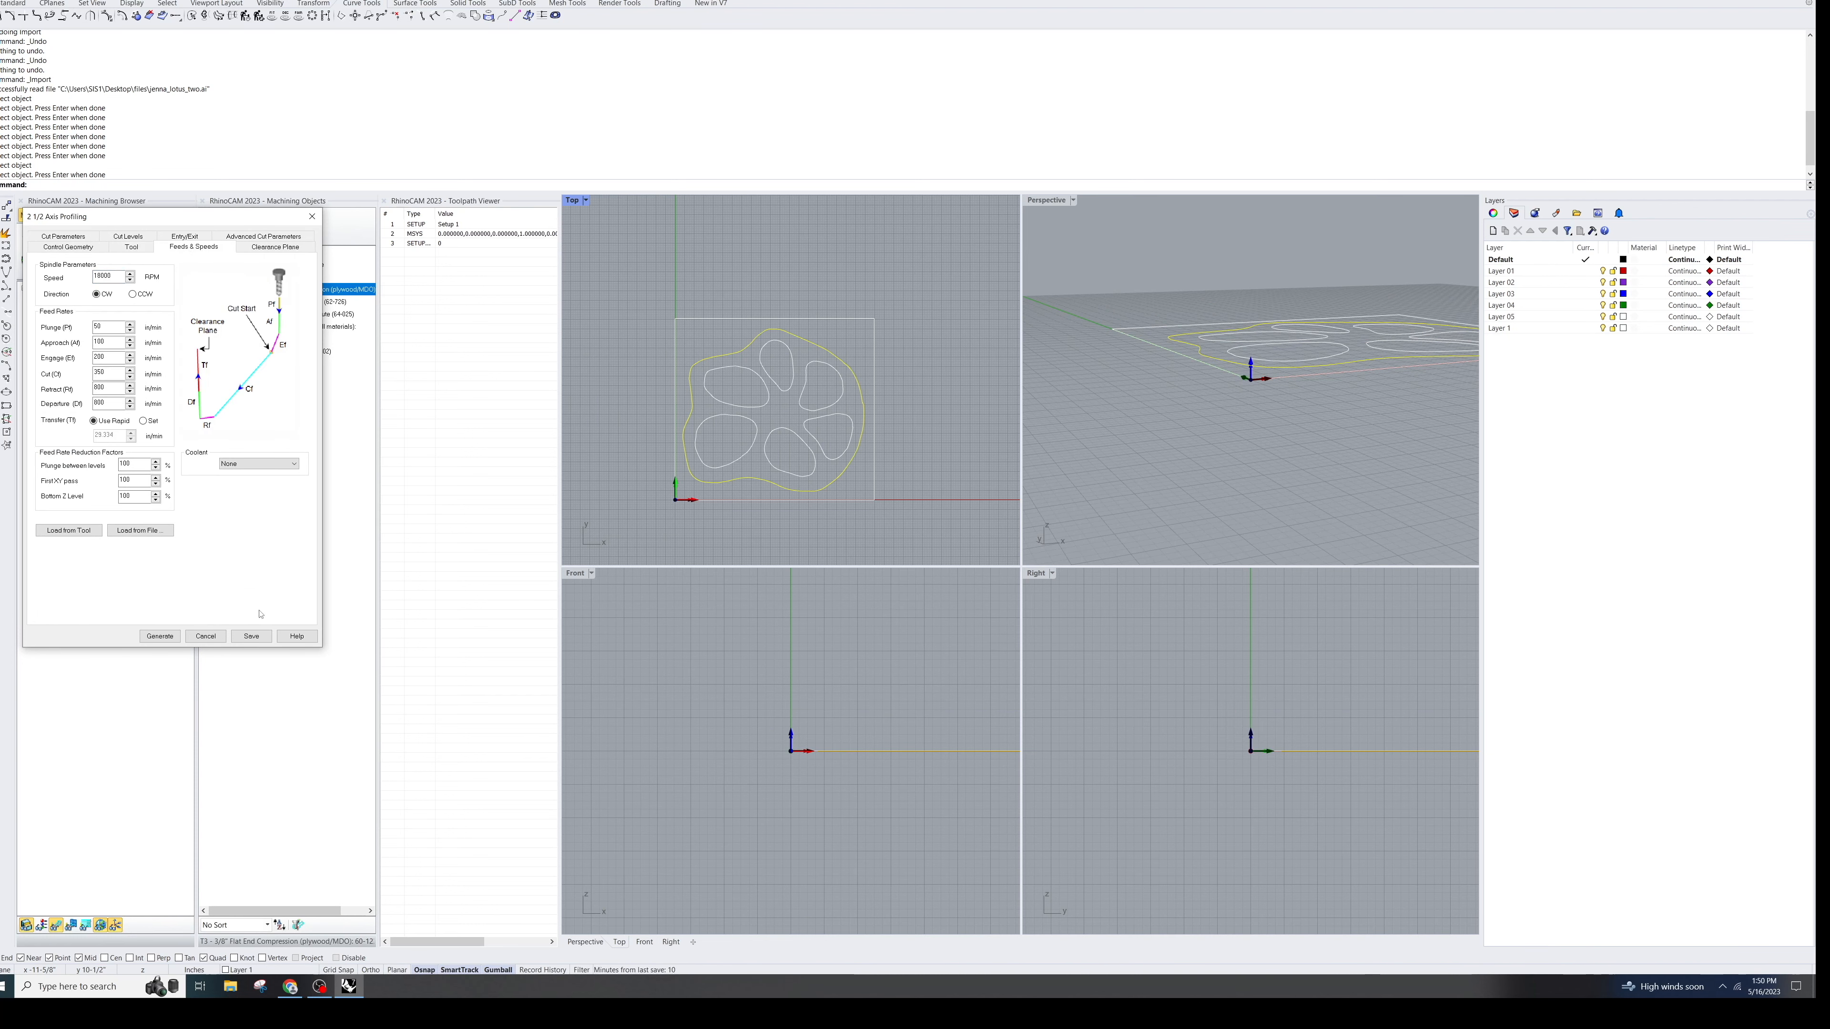
{"action": "left_click", "coordinate": [159, 636]}
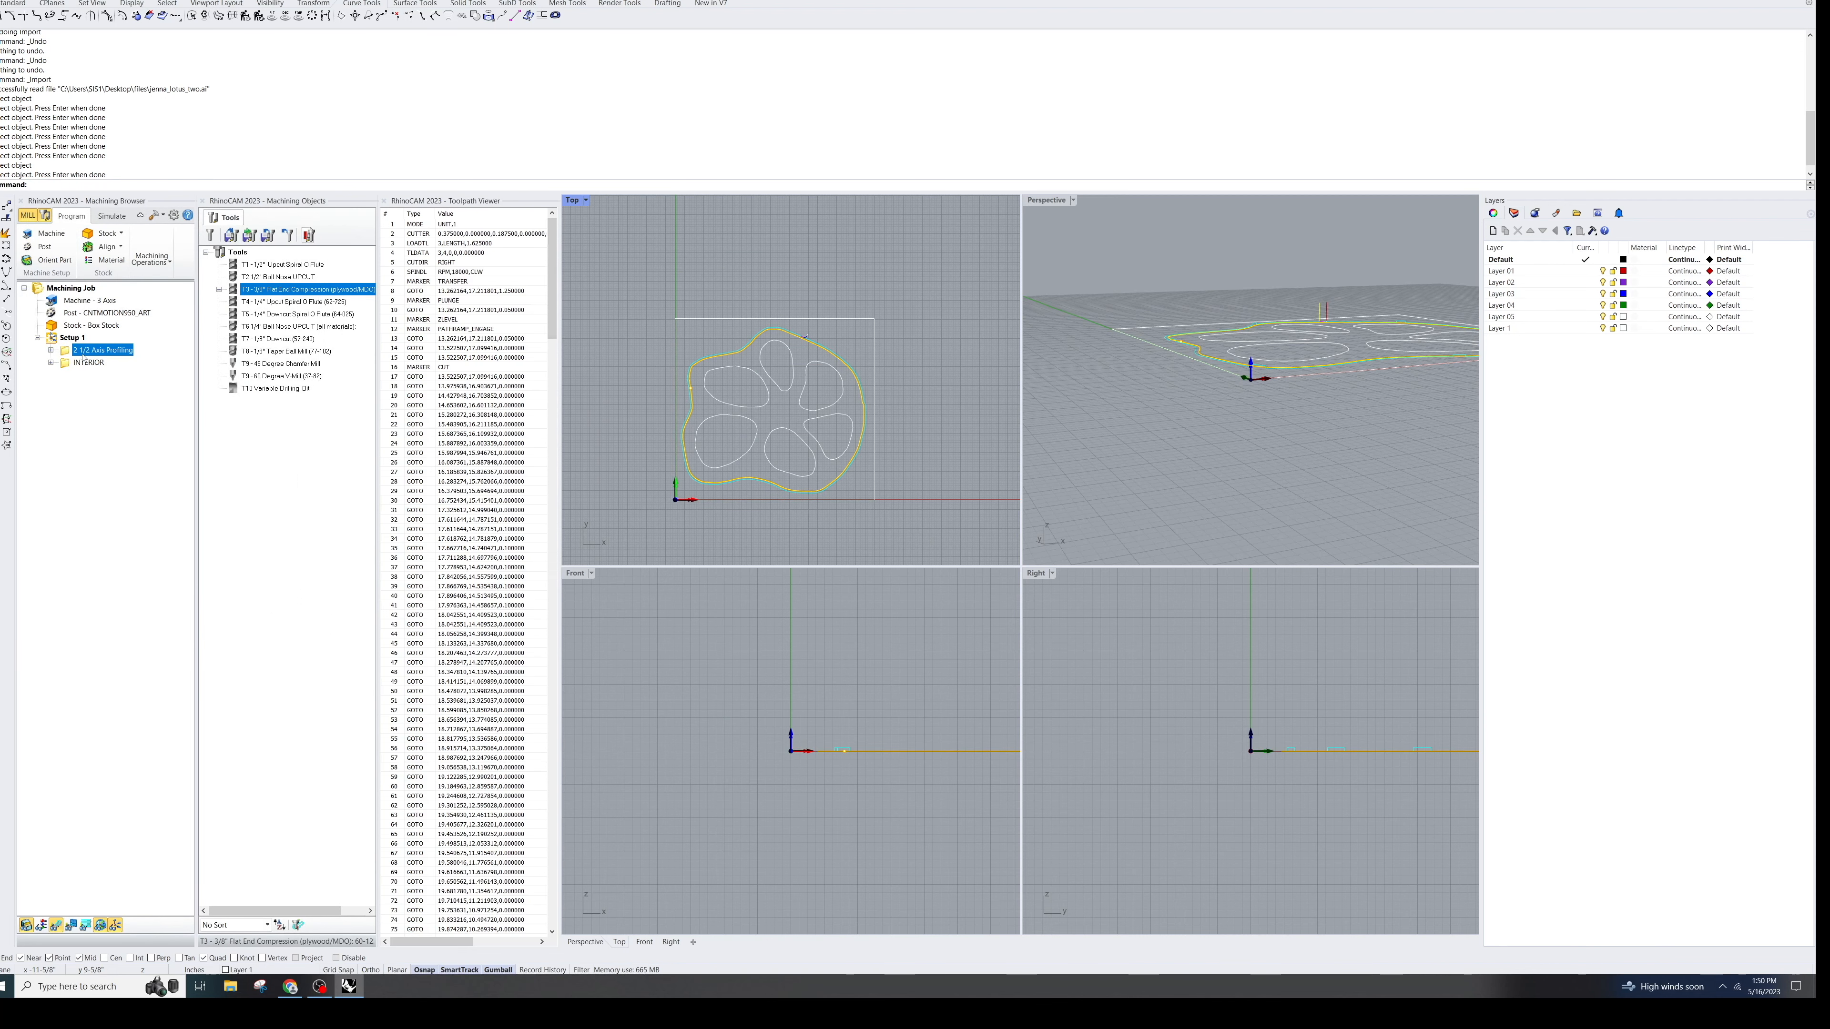
Step: Rename the new 2 1/2 axis profiling operation as EXTERIOR
{"action": "left_click", "coordinate": [122, 351]}
{"action": "type", "text": "EXTERIOR"}
{"action": "key", "text": "Return"}
{"action": "left_click", "coordinate": [63, 391]}
Step: Order the operations so INTERIOR comes before EXTERIOR, and simulate all of Setup 1 on the stock
{"action": "left_click", "coordinate": [71, 366]}
{"action": "left_click_drag", "start_coordinate": [71, 367], "coordinate": [73, 350]}
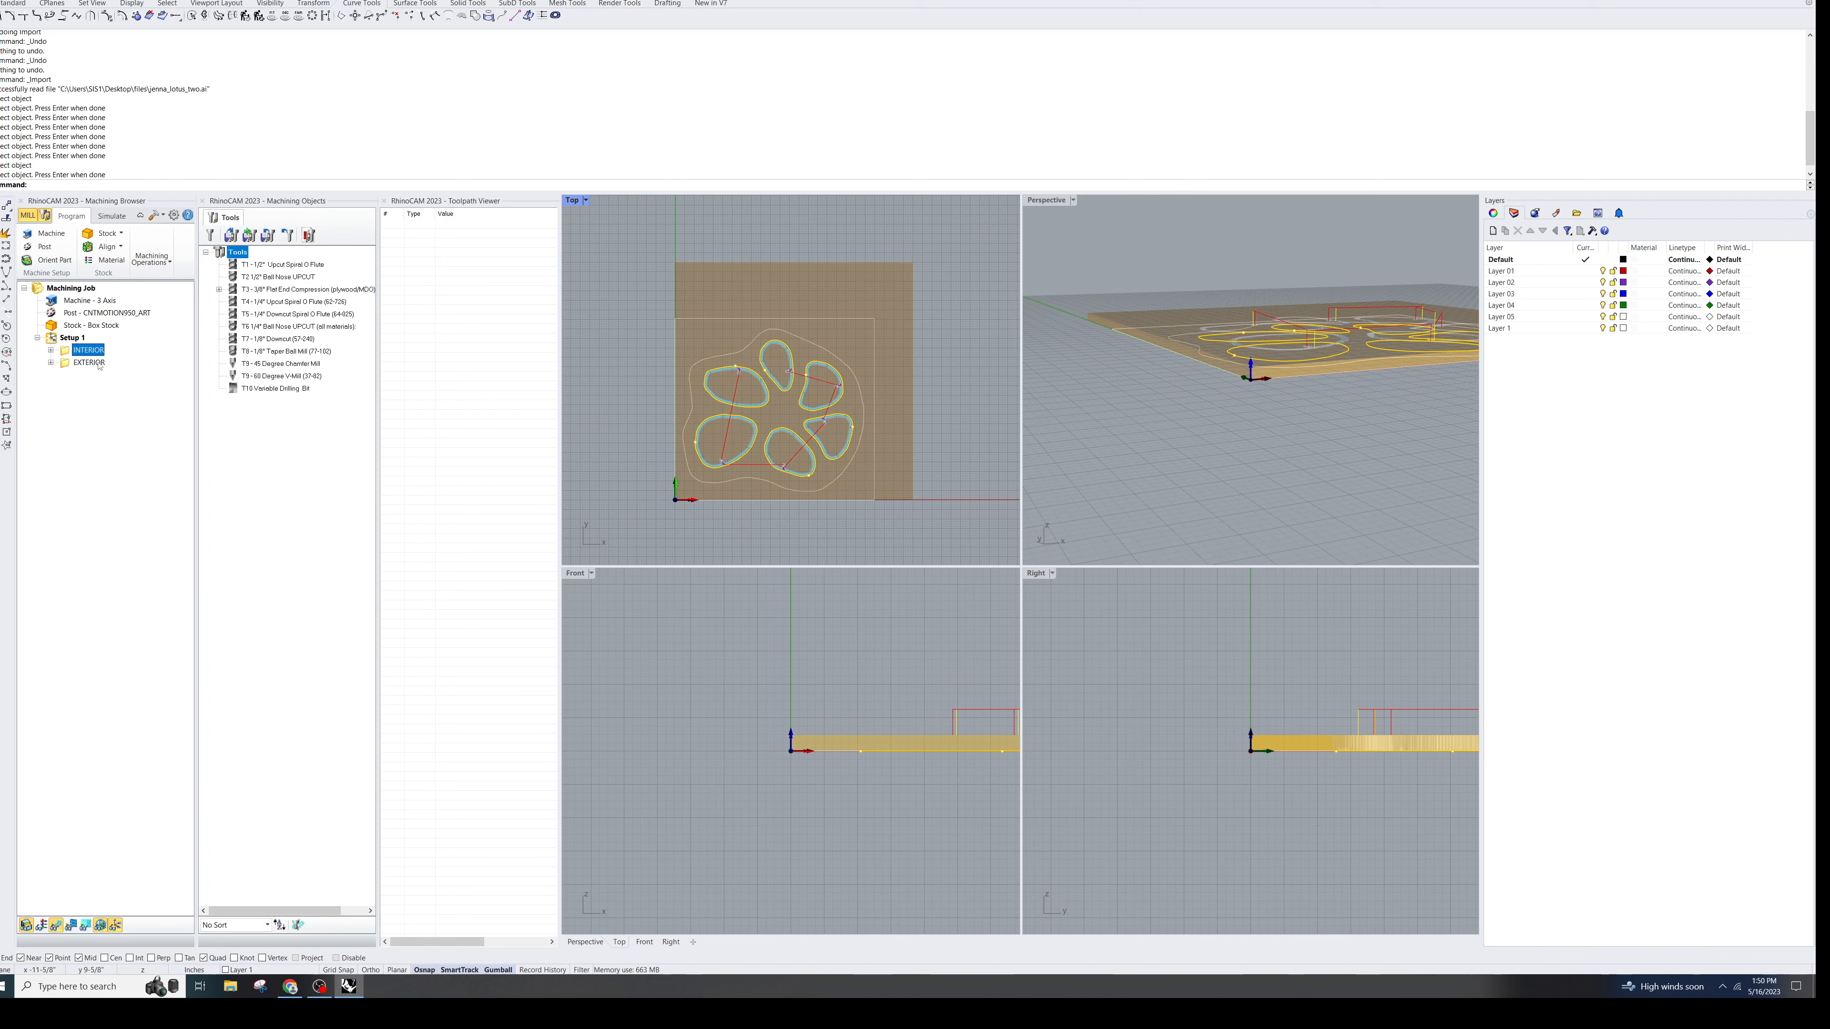
{"action": "right_click", "coordinate": [71, 337]}
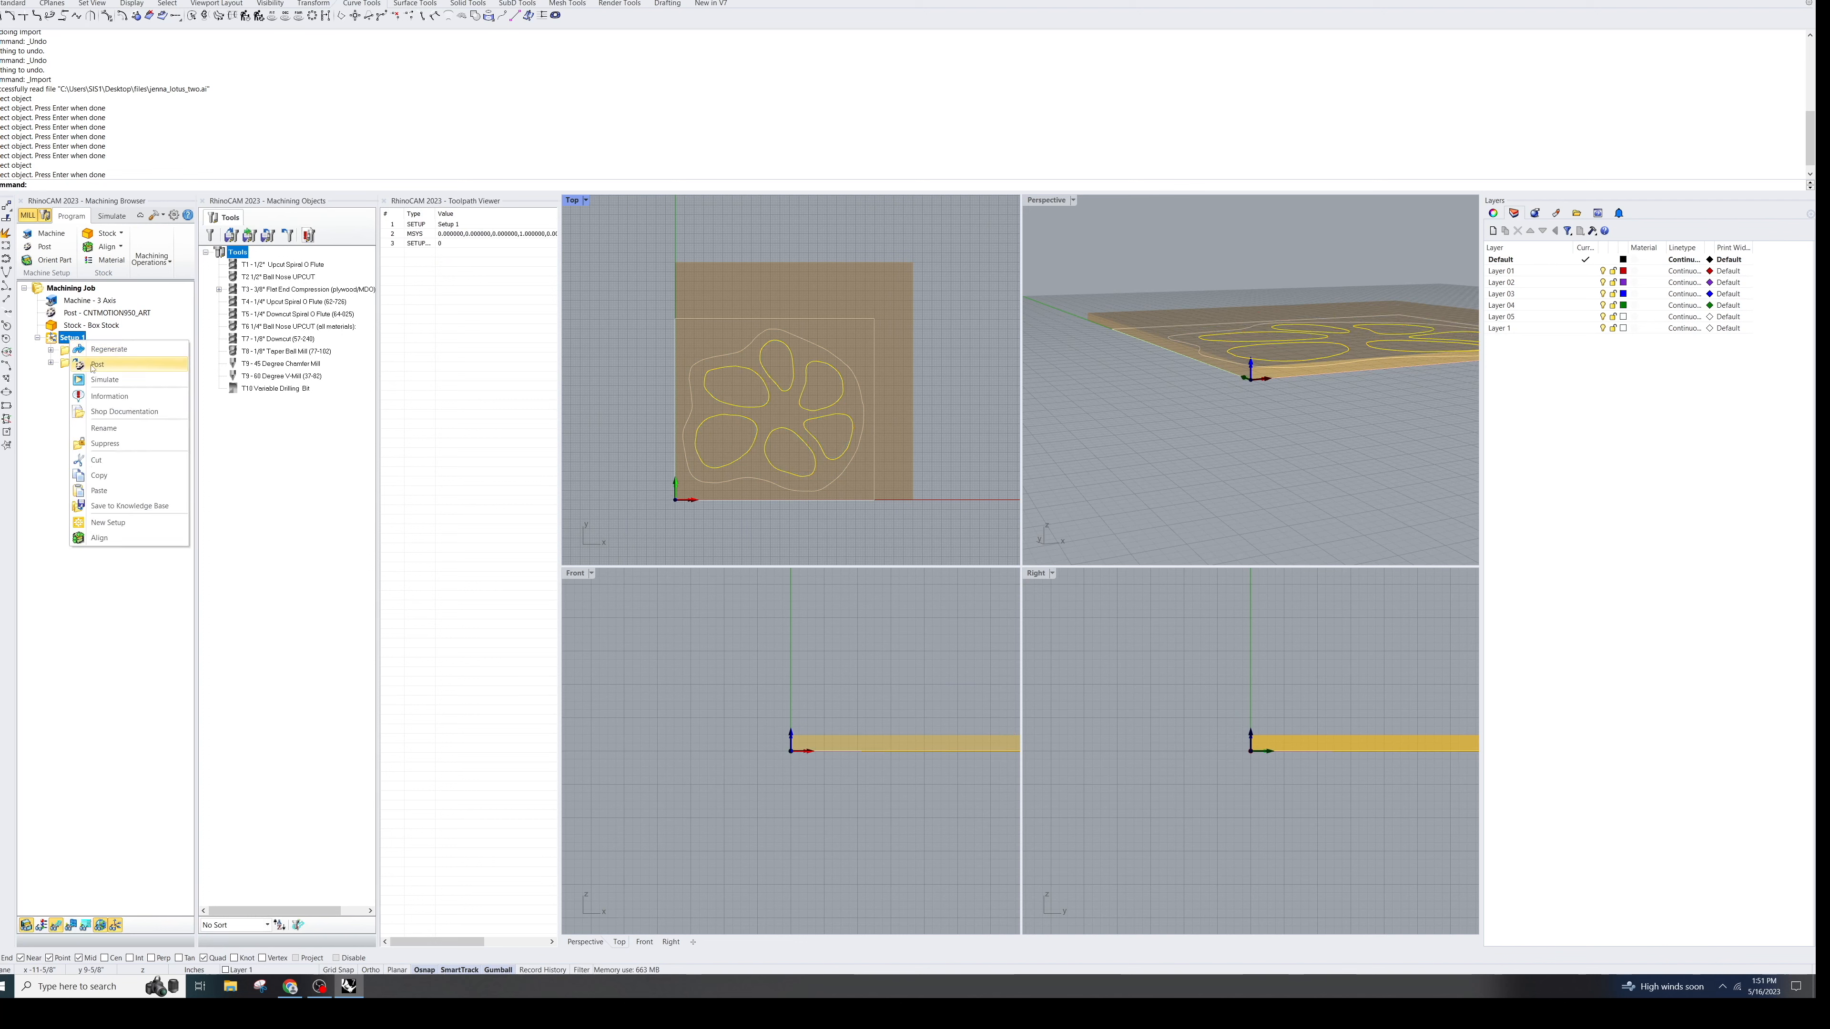
{"action": "left_click", "coordinate": [101, 382]}
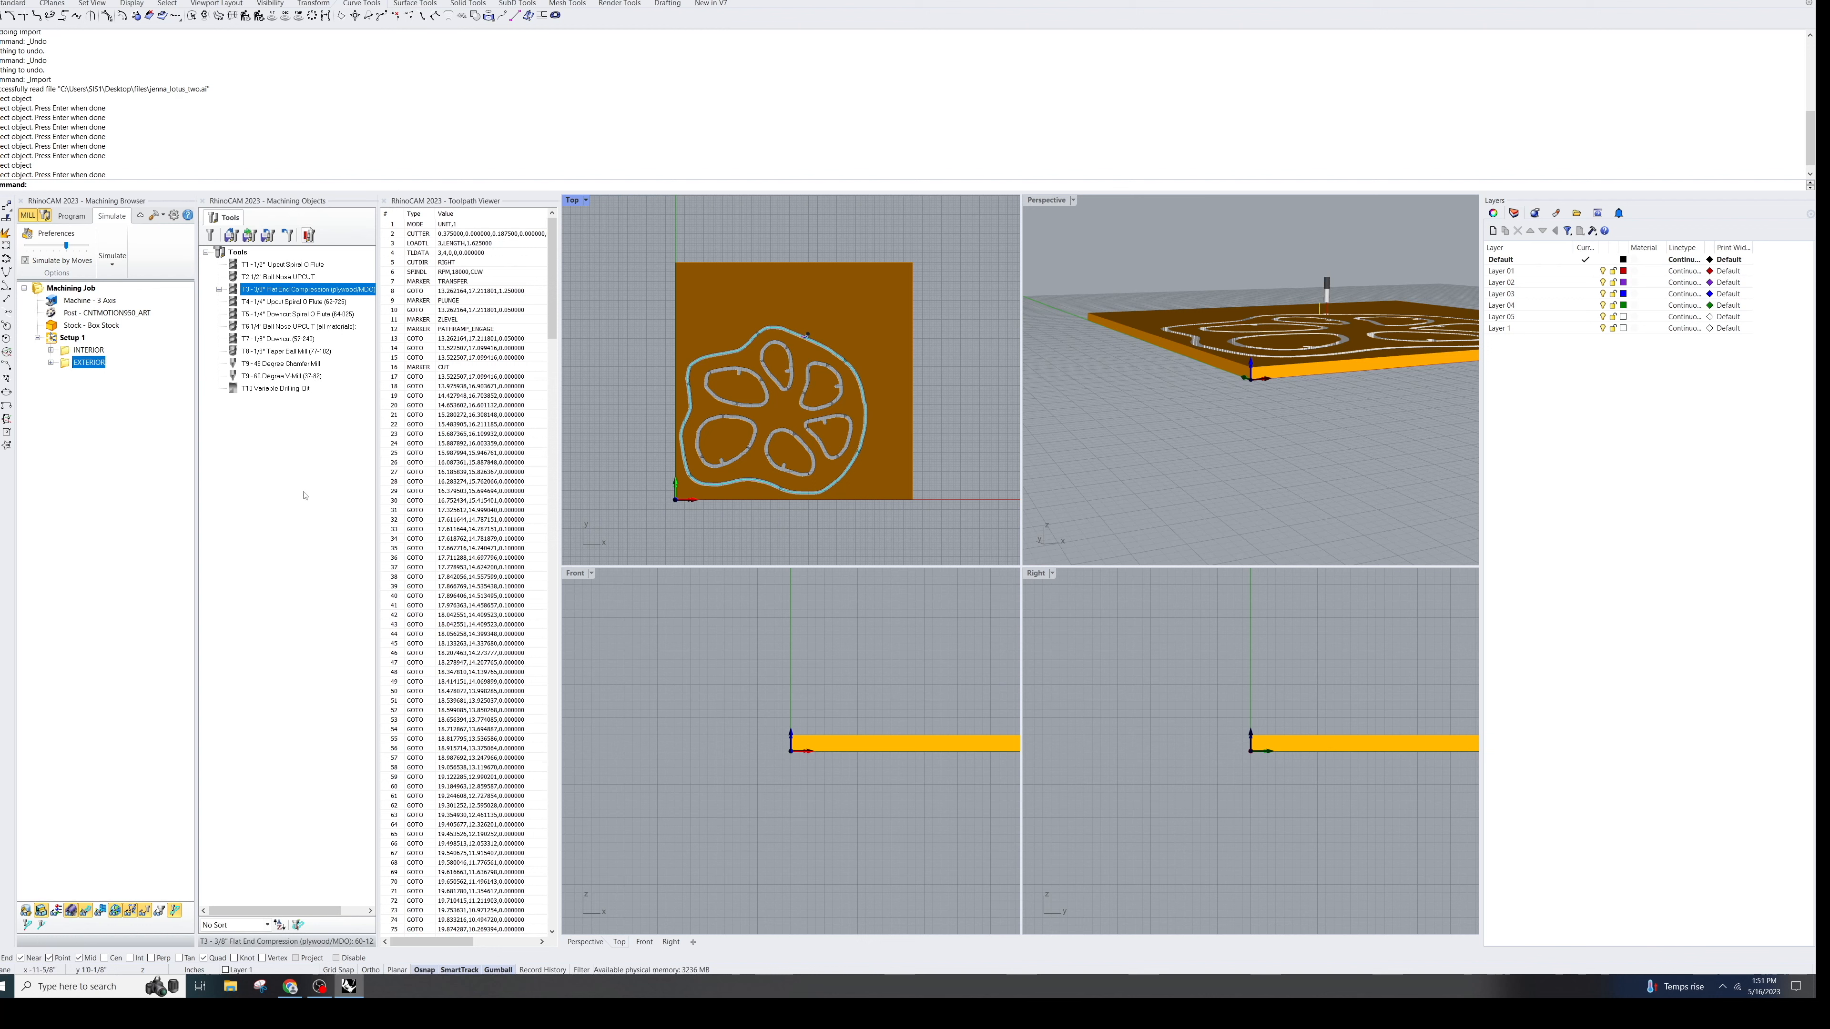
Step: Post Setup 1 to the Documents folder as test_cut in the .nc format
{"action": "left_click", "coordinate": [72, 338]}
{"action": "right_click", "coordinate": [74, 339]}
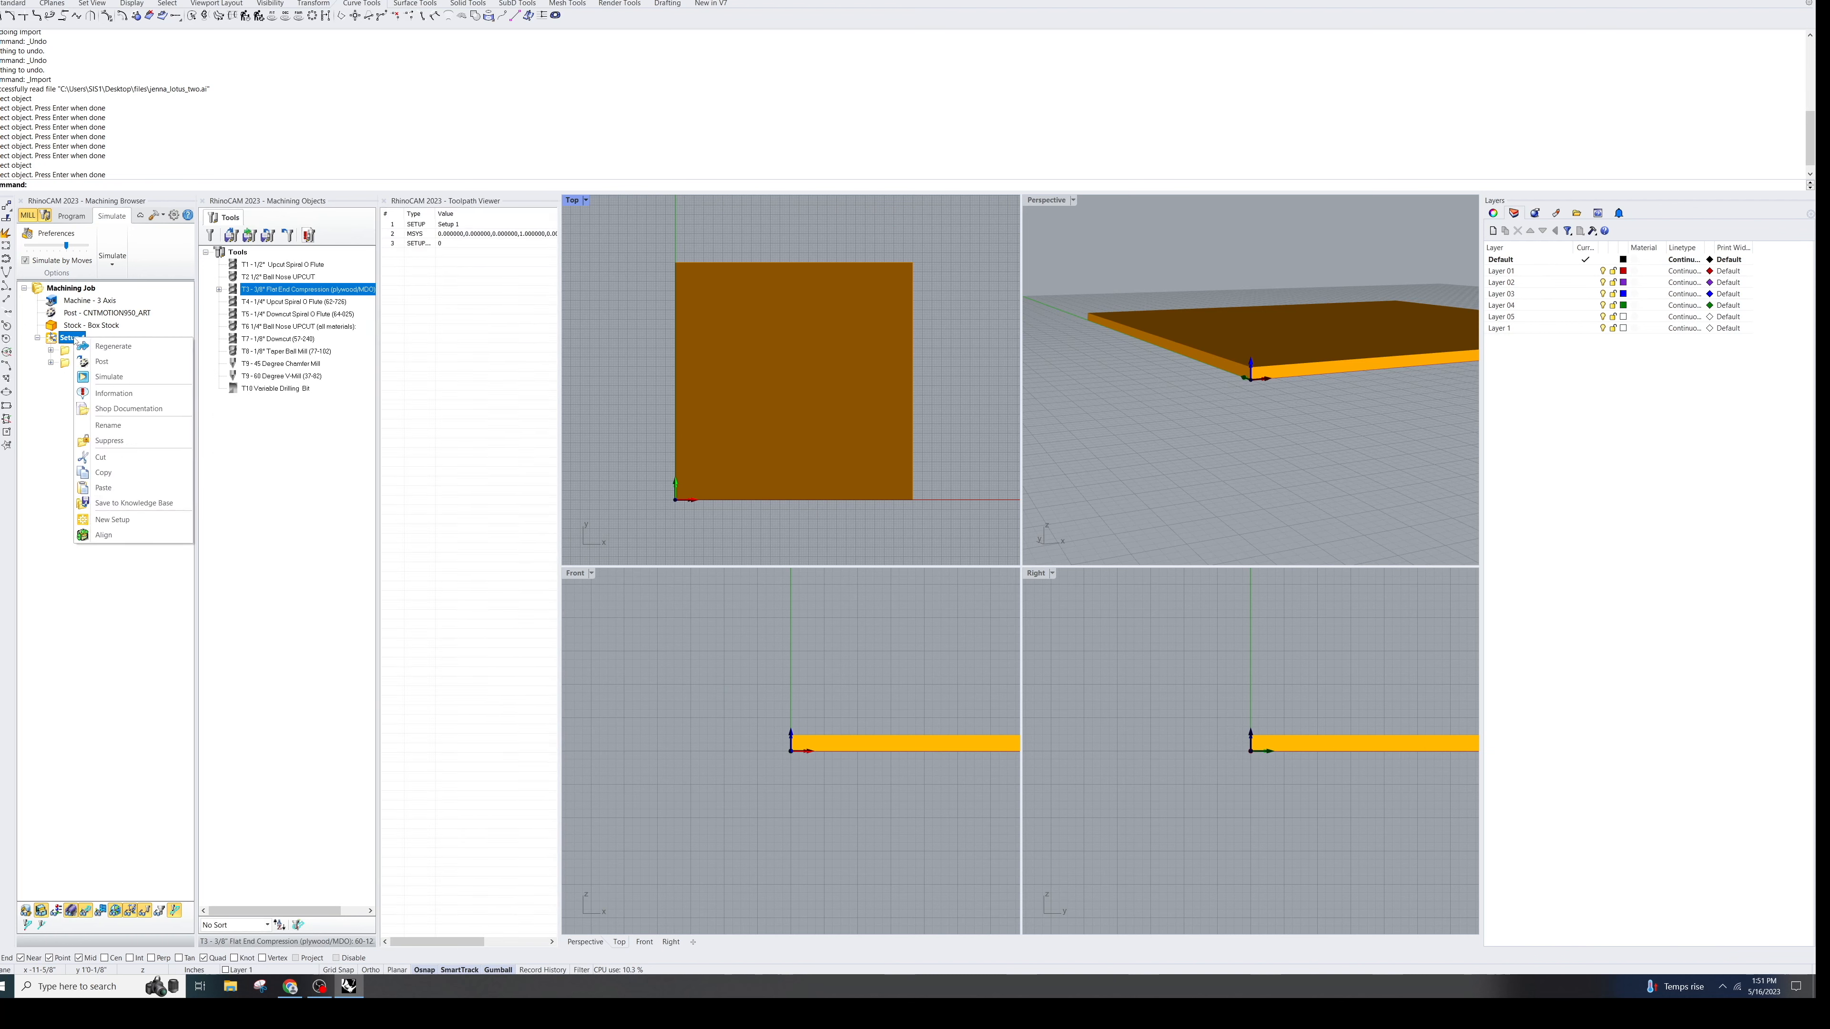
{"action": "left_click", "coordinate": [102, 361]}
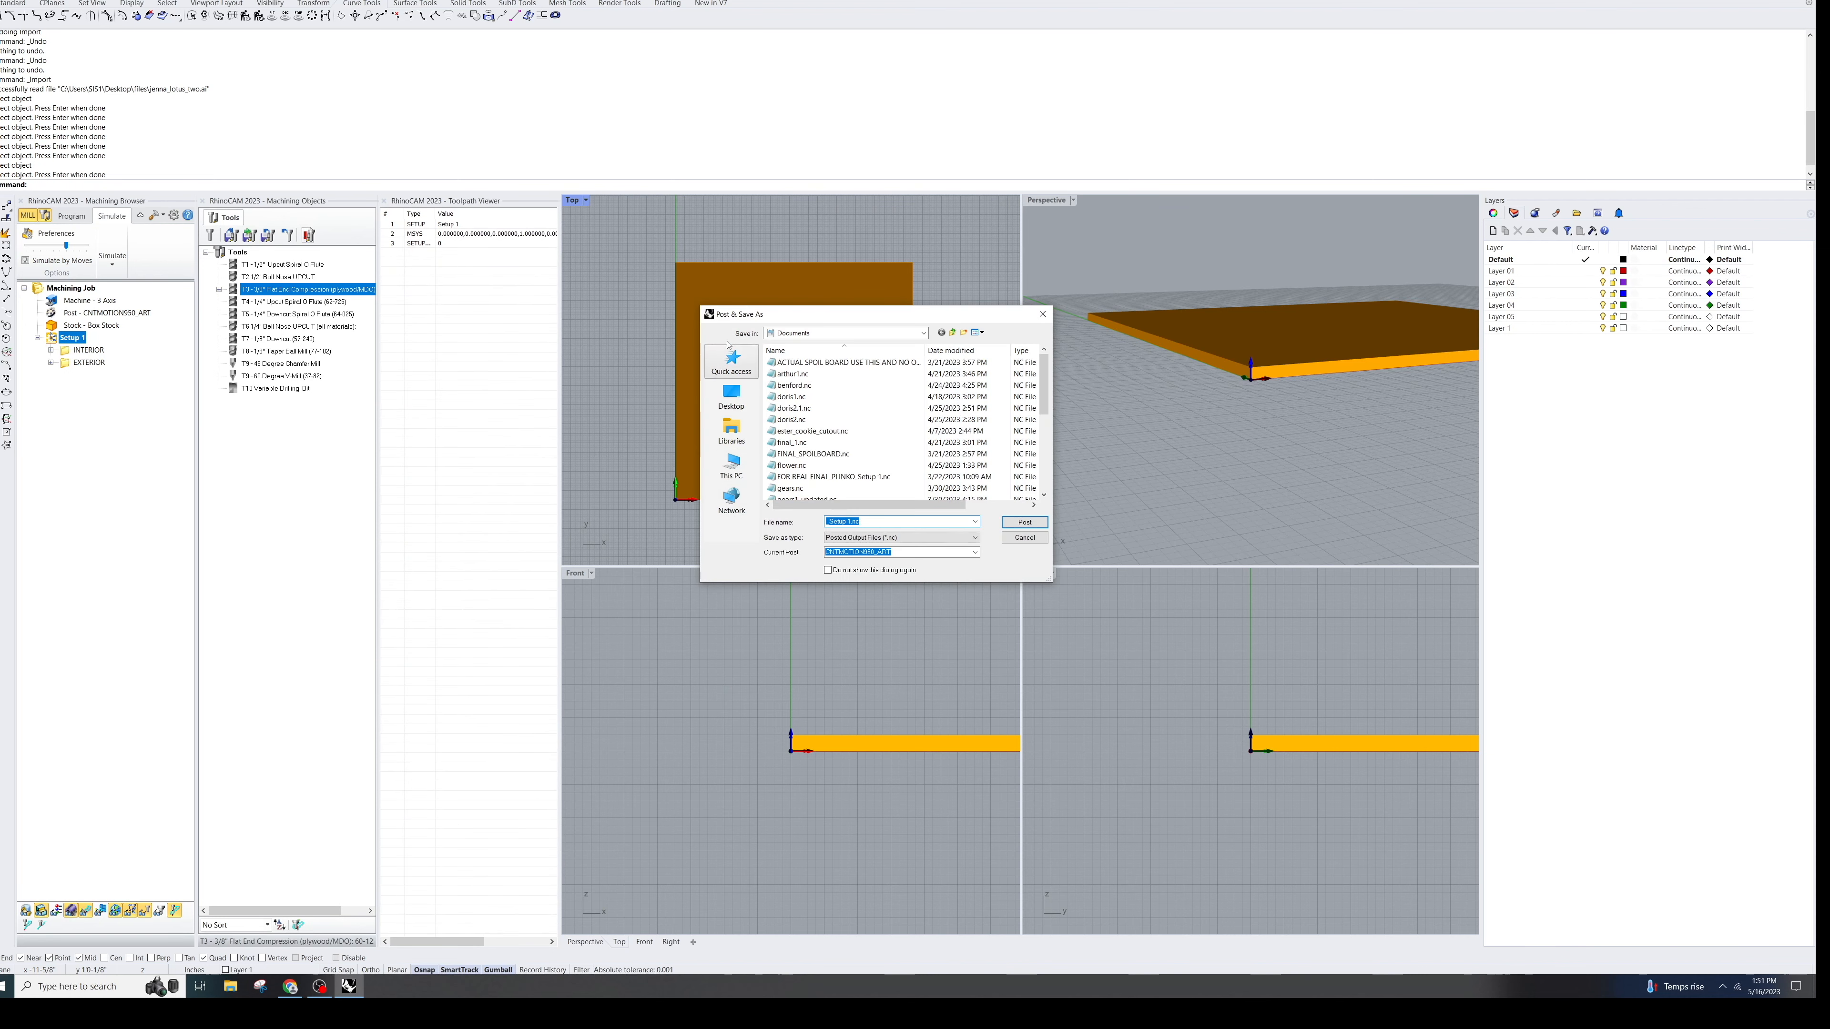
{"action": "left_click", "coordinate": [857, 520]}
{"action": "left_click_drag", "start_coordinate": [850, 520], "coordinate": [802, 520]}
{"action": "type", "text": "TESTcu"}
{"action": "key", "text": "BackSpace"}
{"action": "key", "text": "BackSpace"}
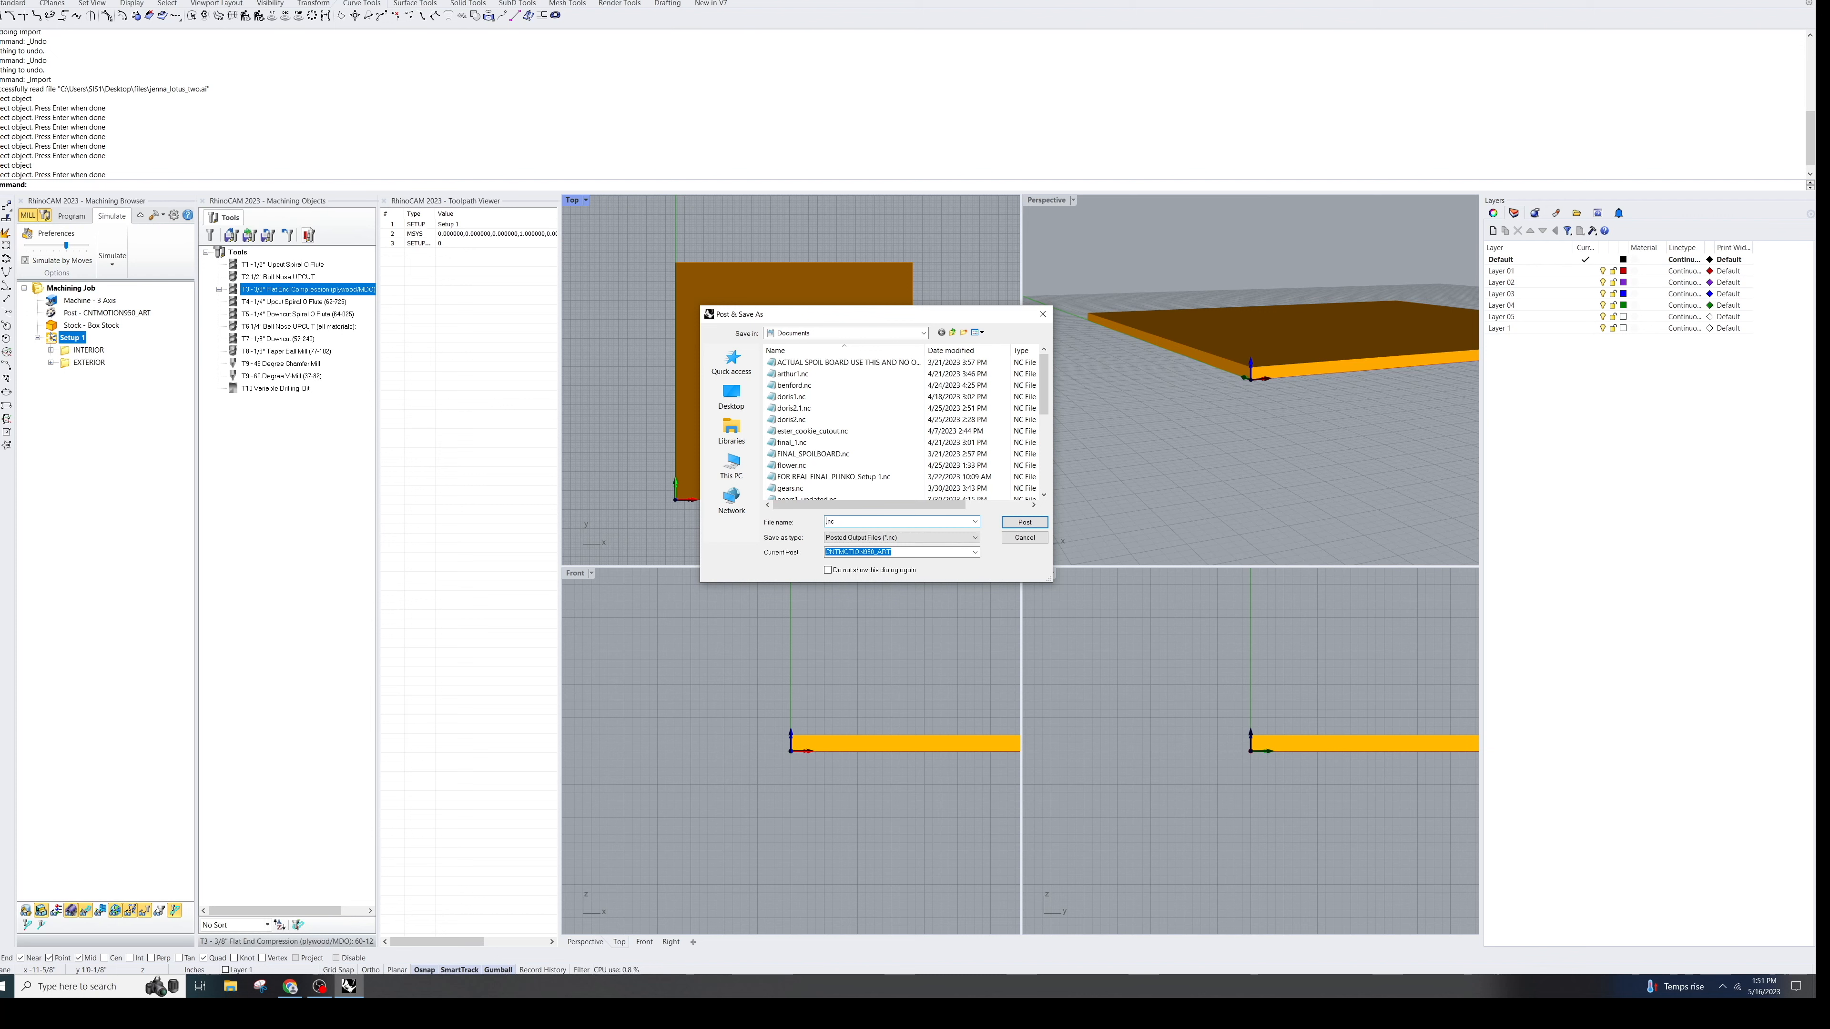
{"action": "type", "text": "test_cut"}
{"action": "left_click", "coordinate": [1024, 521]}
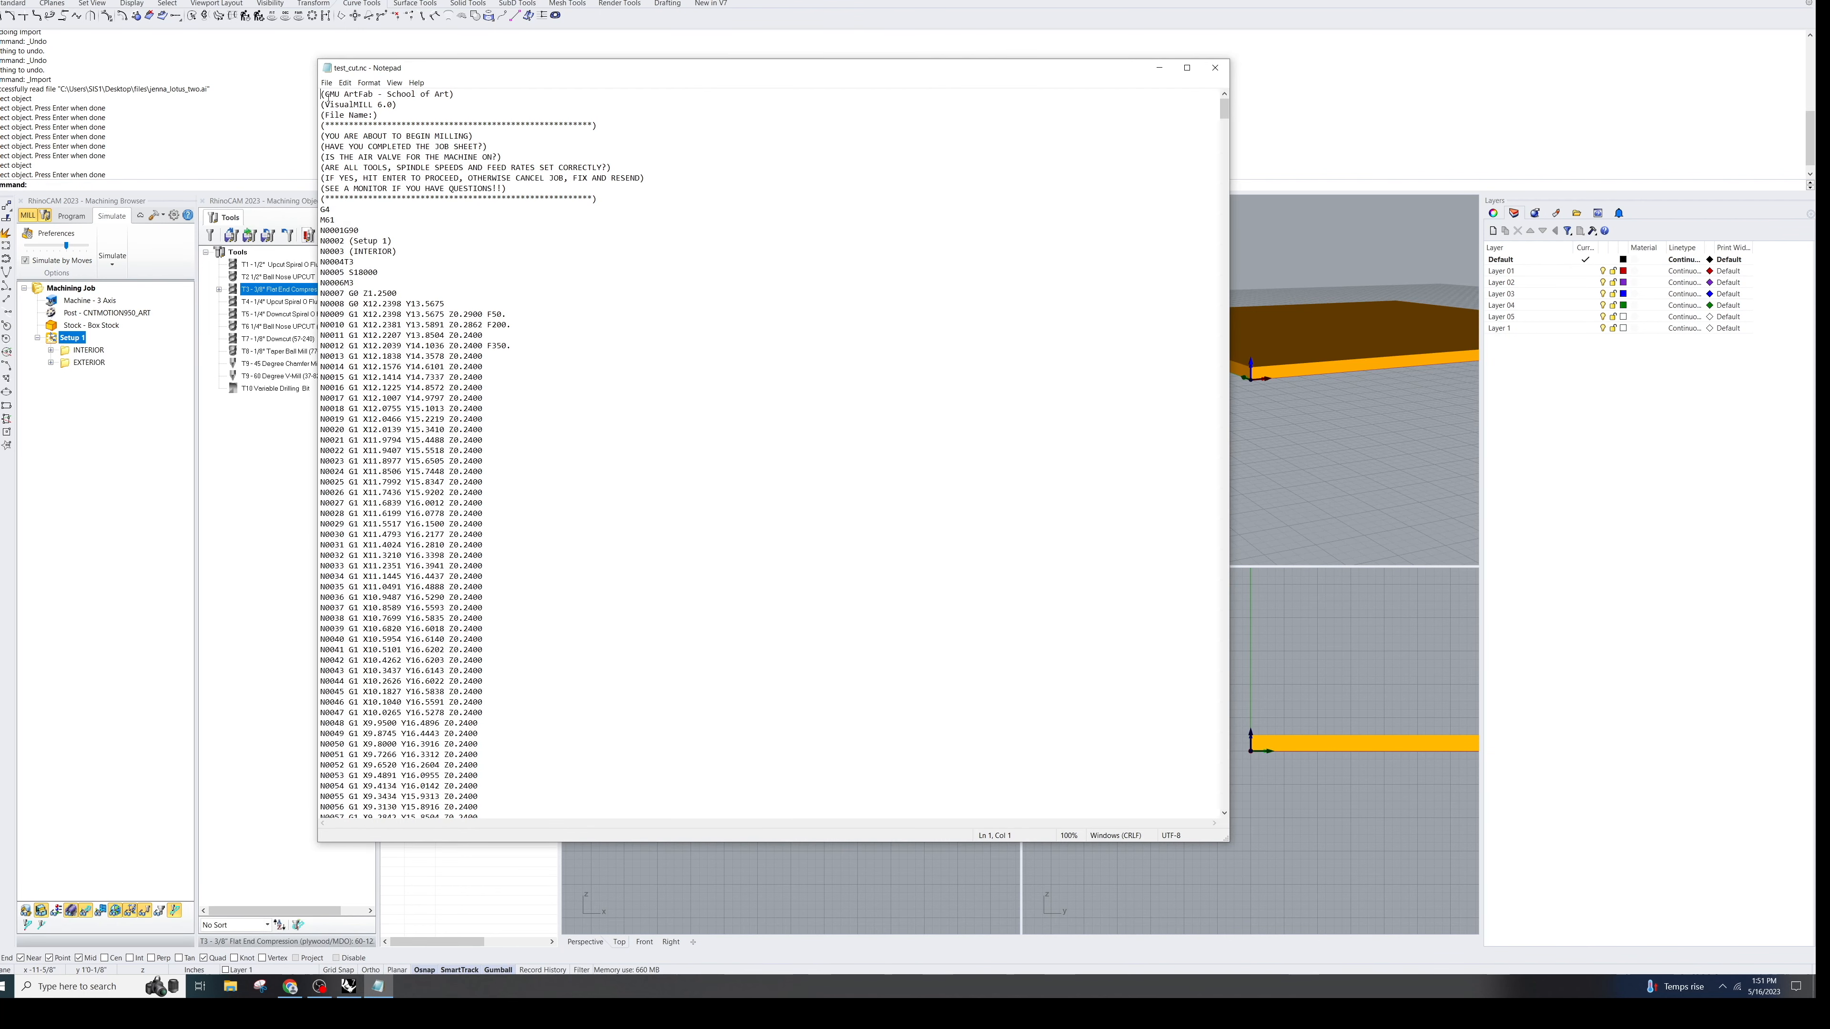
Step: Examine the header and toolpath coordinates of the posted test_cut.nc code, and search it for negative Z values with "-z"
{"action": "left_click_drag", "start_coordinate": [325, 94], "coordinate": [678, 197]}
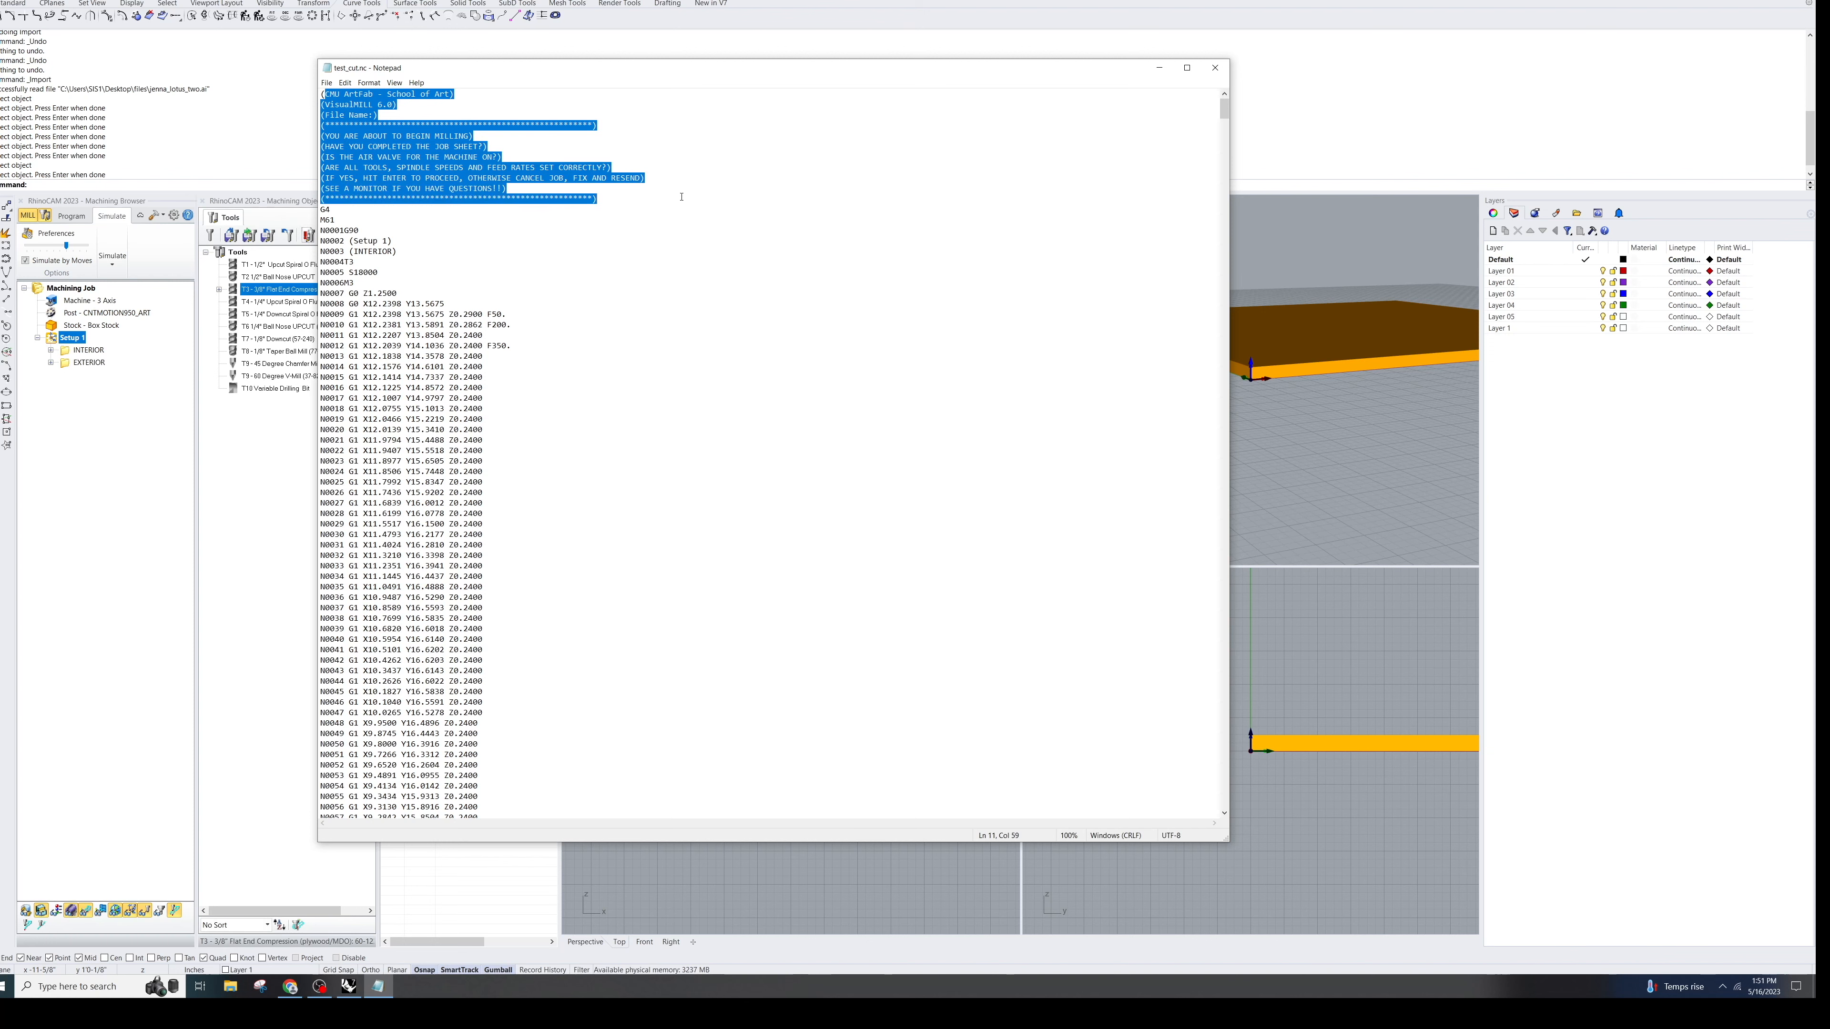
{"action": "left_click", "coordinate": [678, 197]}
{"action": "mouse_move", "coordinate": [430, 294]}
{"action": "left_mouse_down"}
{"action": "mouse_move", "coordinate": [322, 294]}
{"action": "mouse_move", "coordinate": [406, 298]}
{"action": "left_mouse_up"}
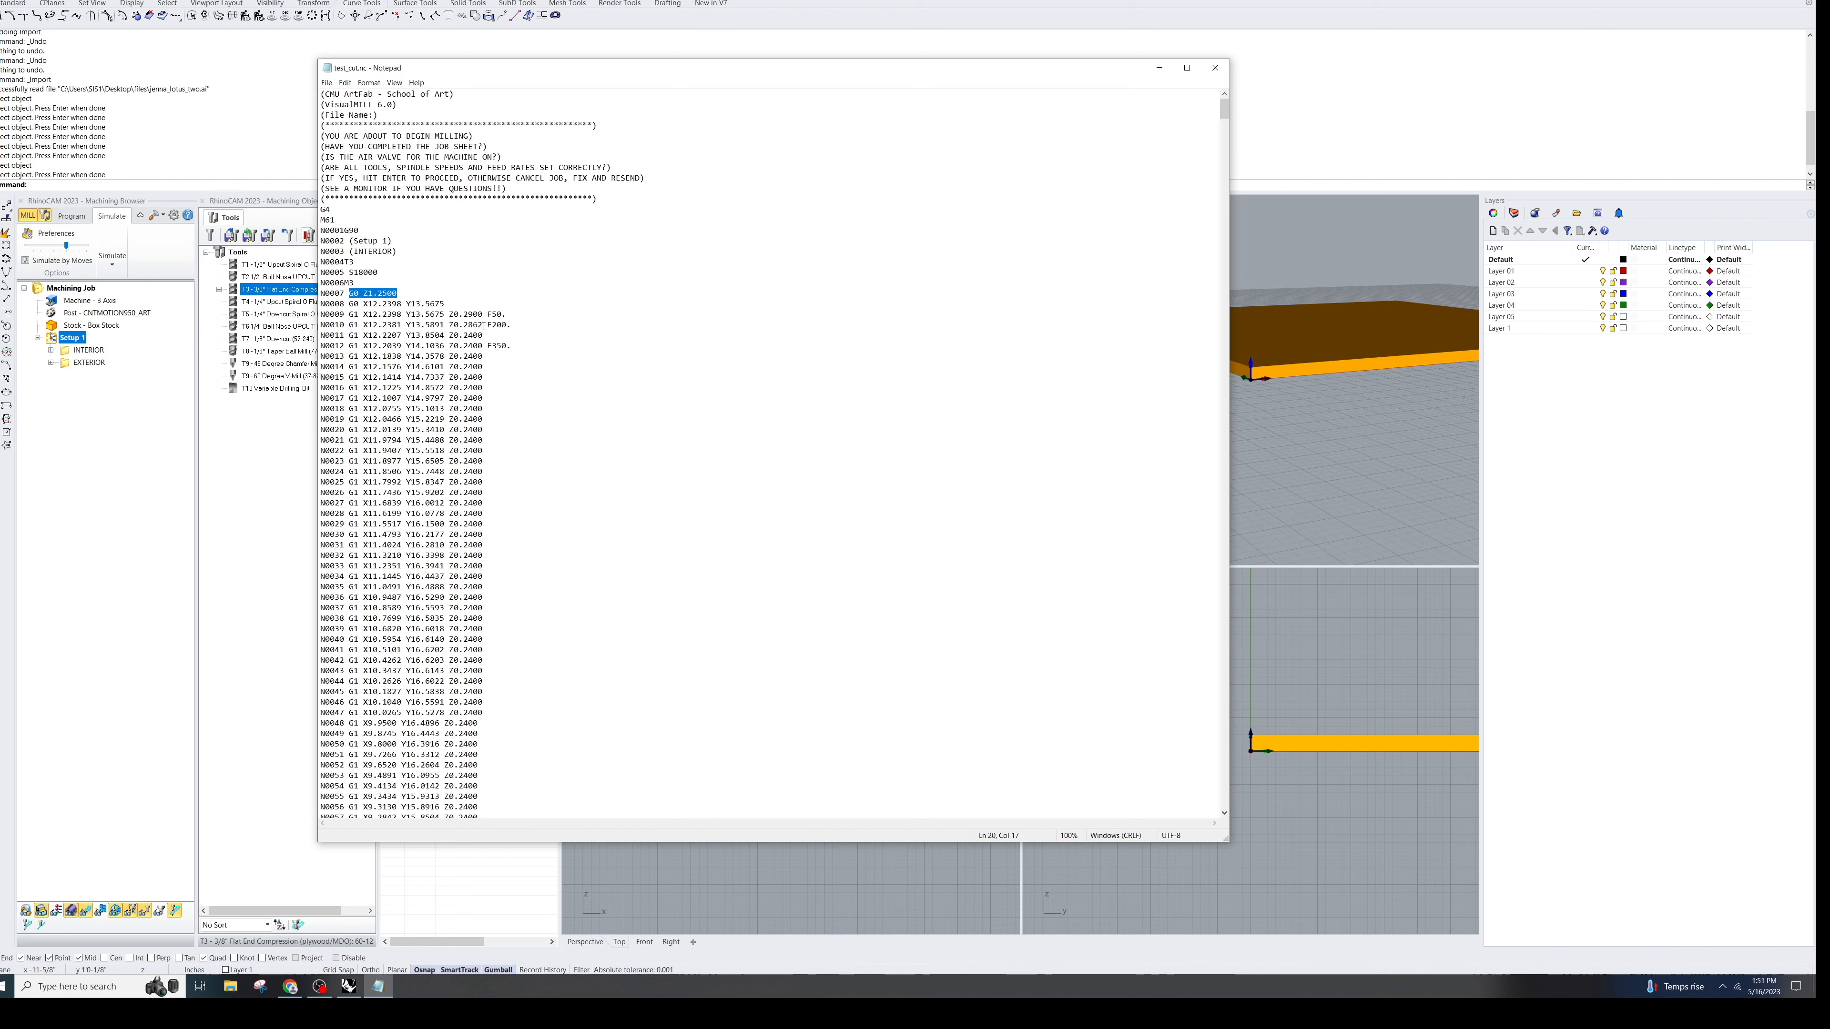
{"action": "scroll", "coordinate": [496, 409], "scroll_direction": "down", "scroll_amount": 8}
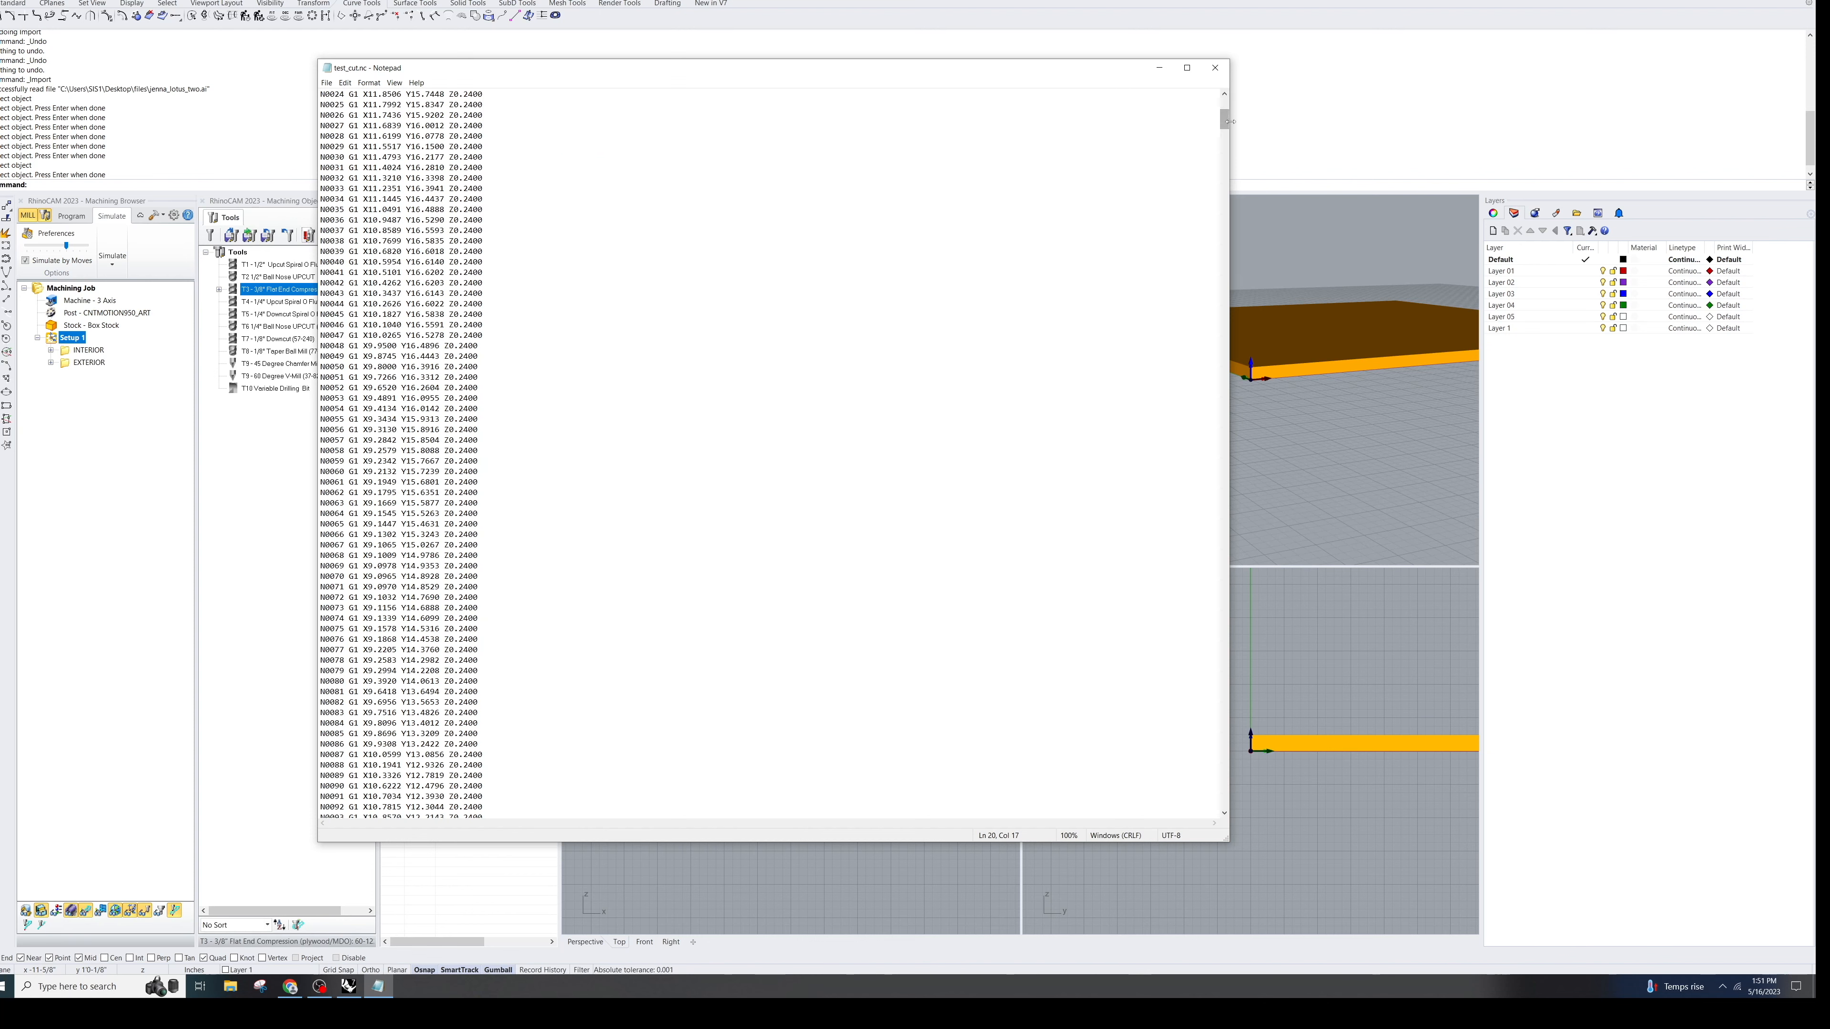
{"action": "left_click_drag", "start_coordinate": [1227, 123], "coordinate": [1227, 167]}
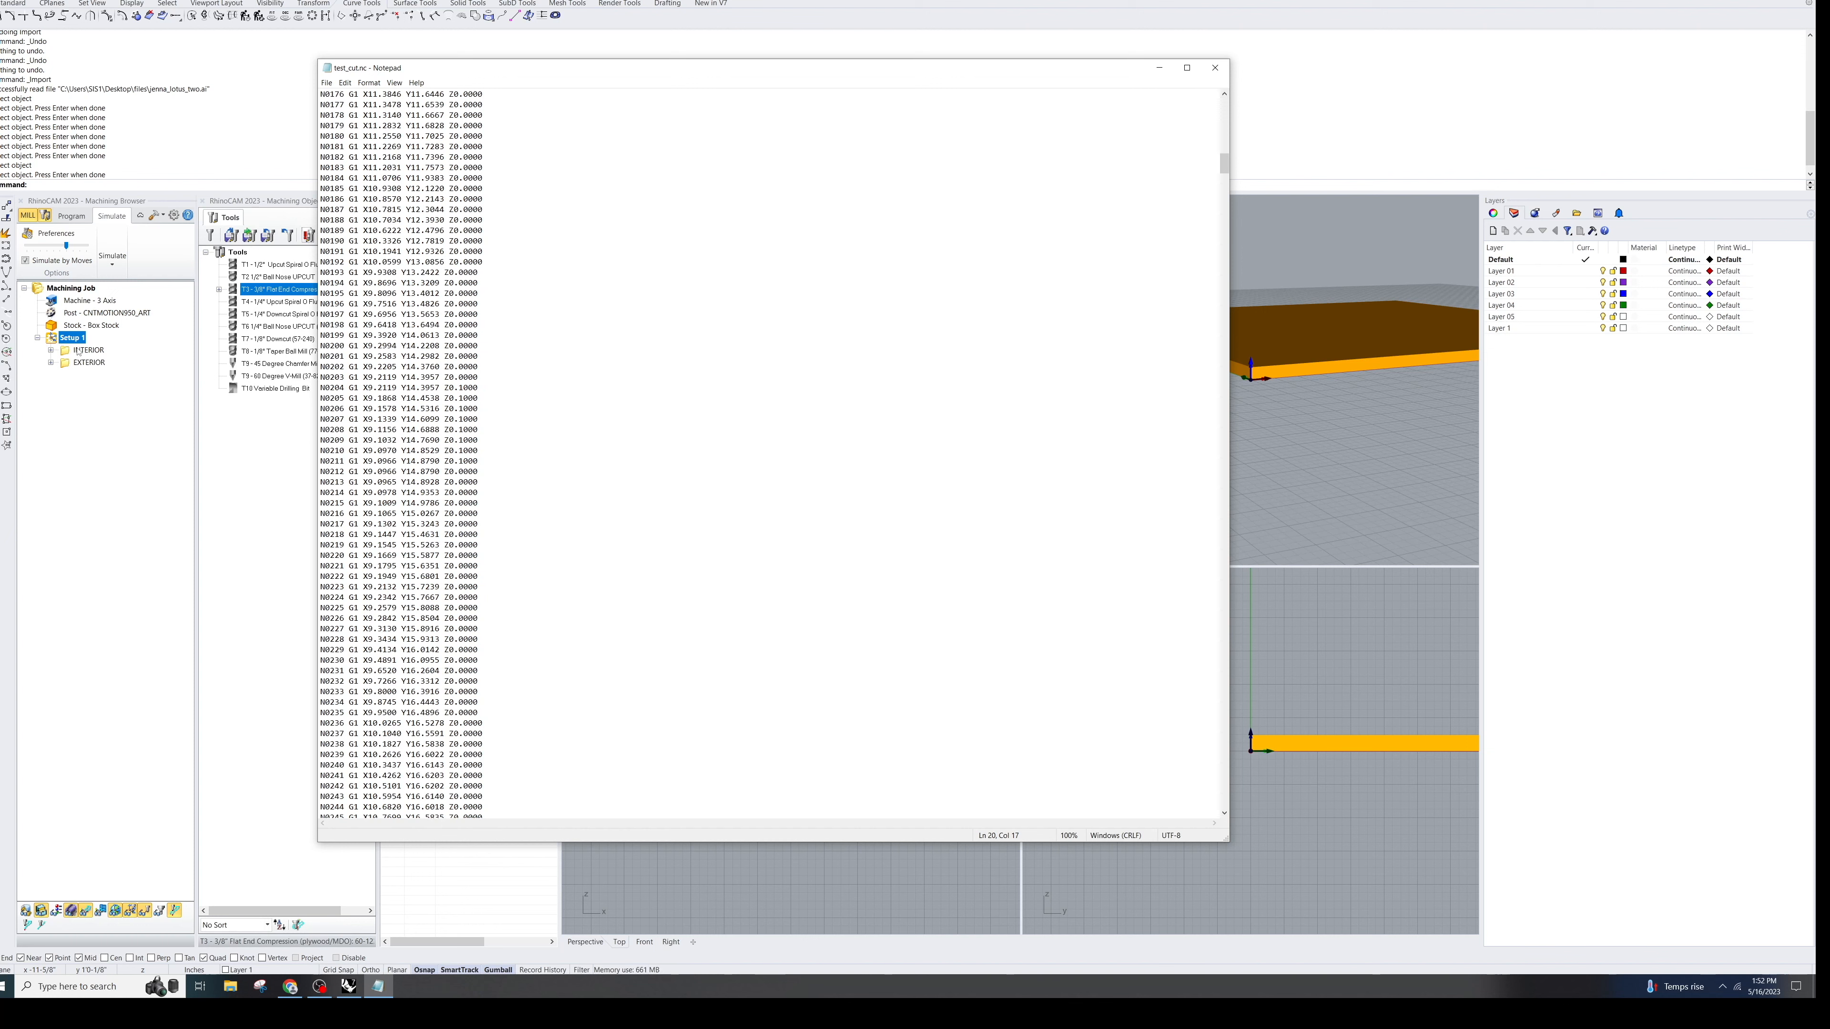
{"action": "left_click_drag", "start_coordinate": [1228, 165], "coordinate": [1191, 91]}
{"action": "key", "text": "ctrl+f"}
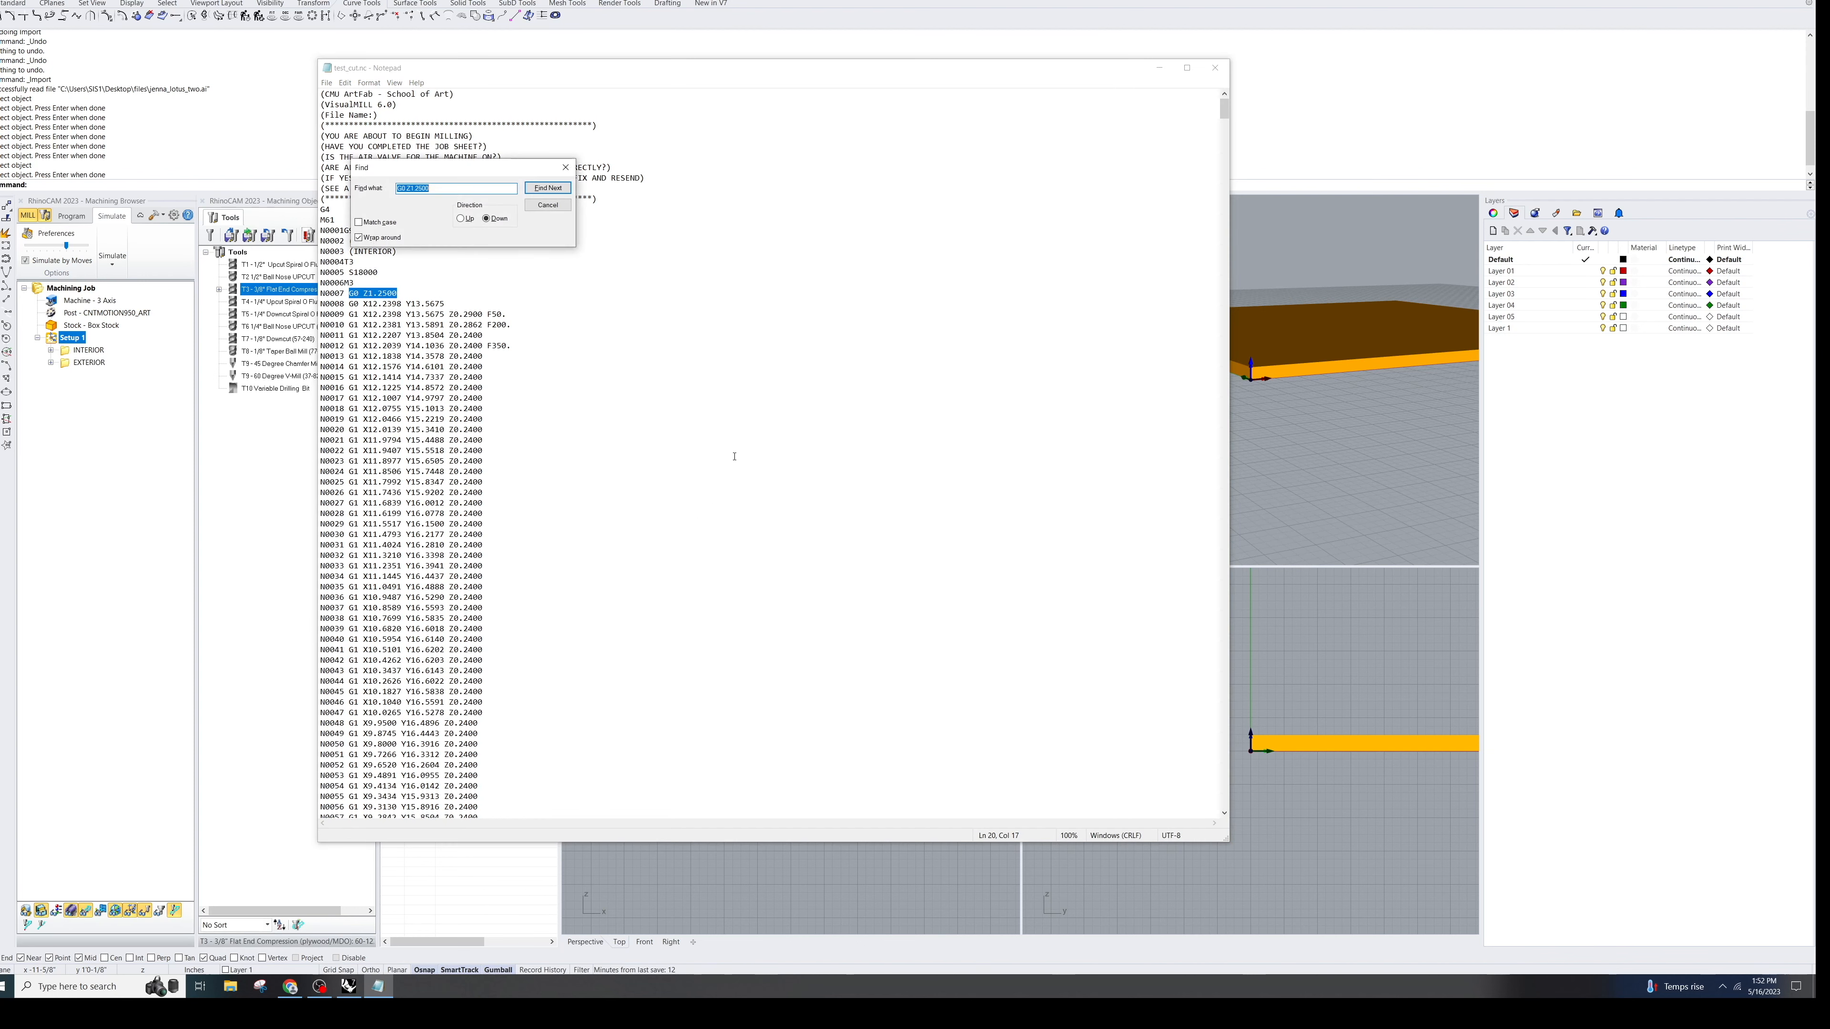
{"action": "type", "text": "-z"}
{"action": "key", "text": "Return"}
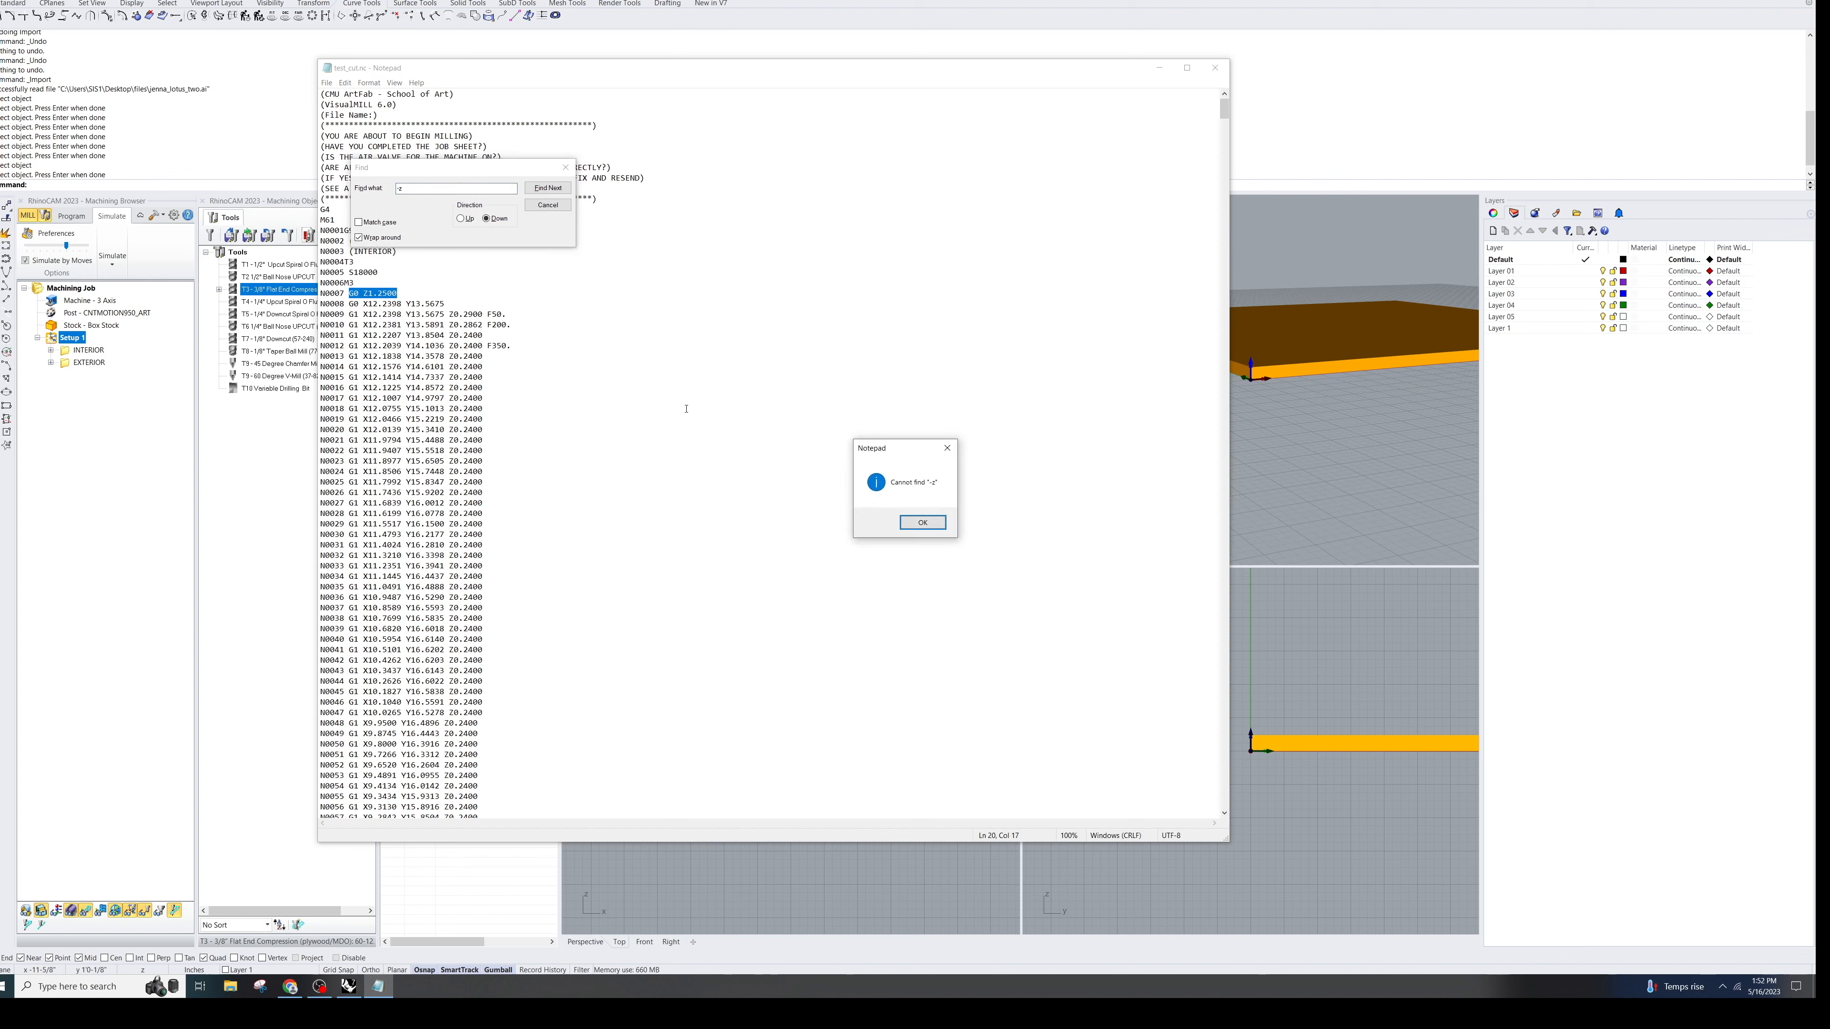
{"action": "left_click", "coordinate": [948, 448]}
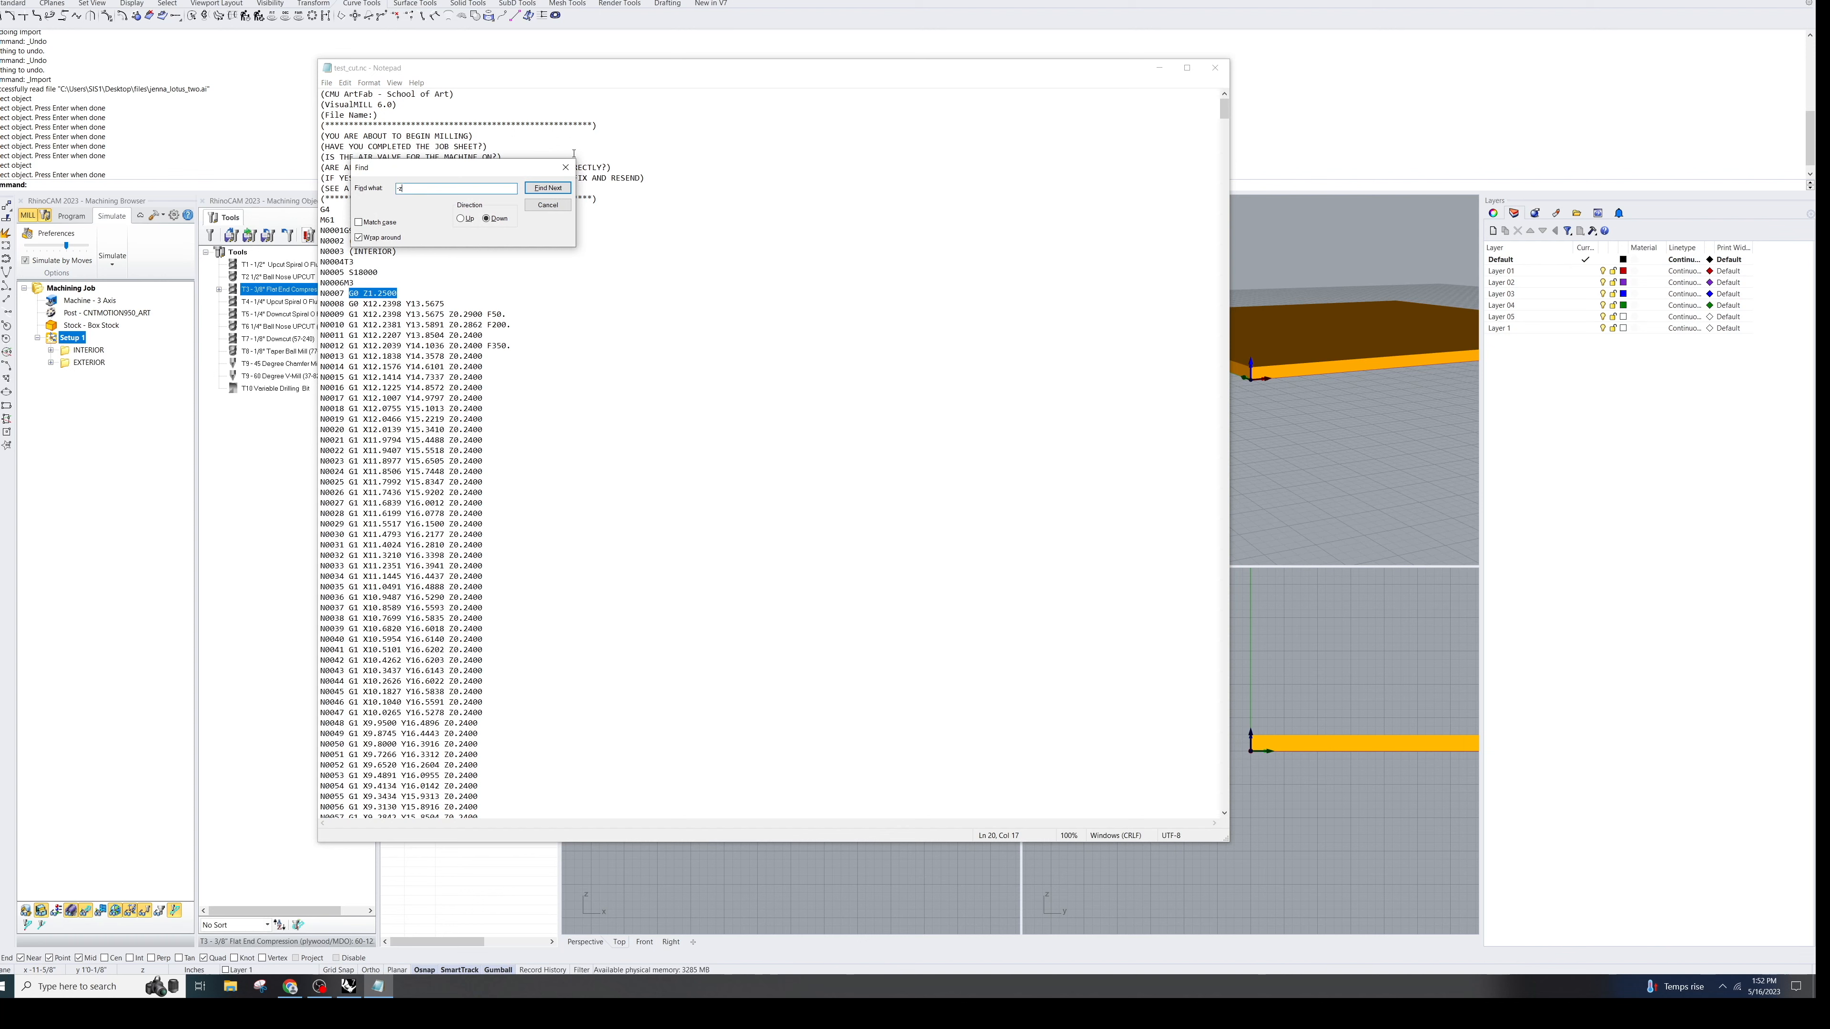
{"action": "left_click", "coordinate": [566, 167]}
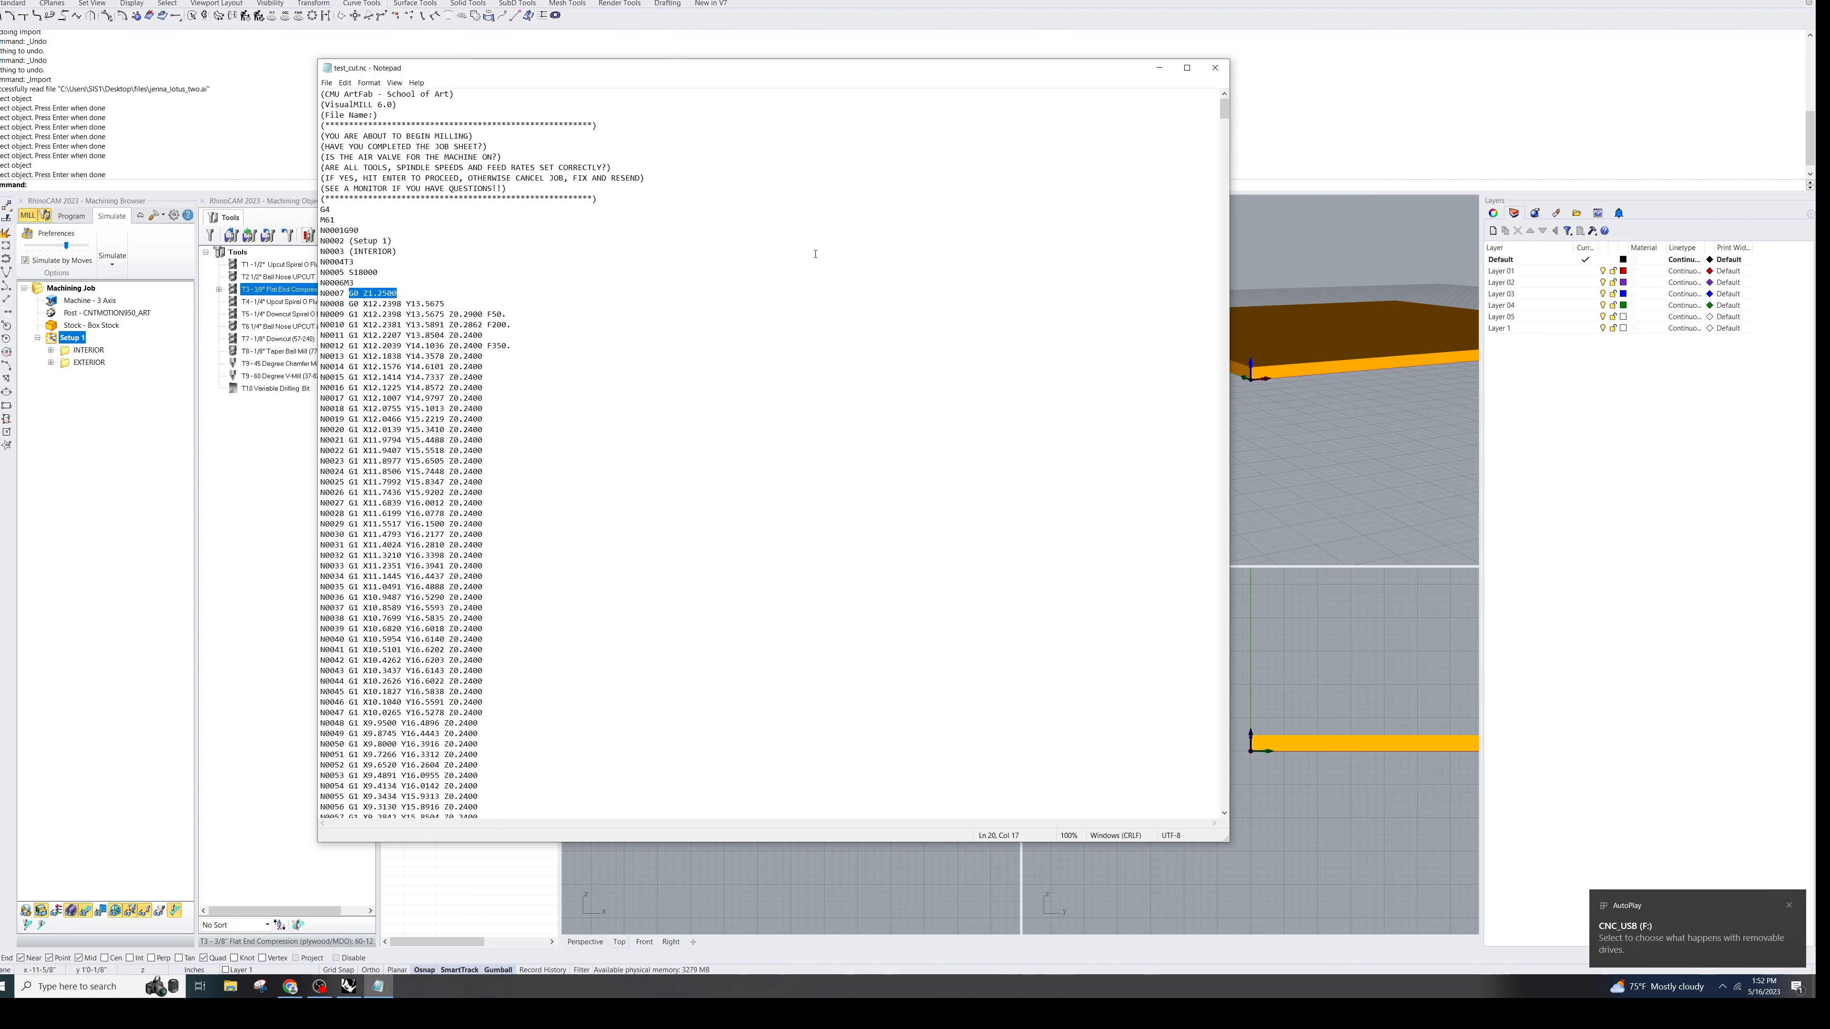
Step: In File Explorer, copy test_cut.nc to the CNC_USB (F:) drive and check the drive's contents for it
{"action": "left_click", "coordinate": [230, 986]}
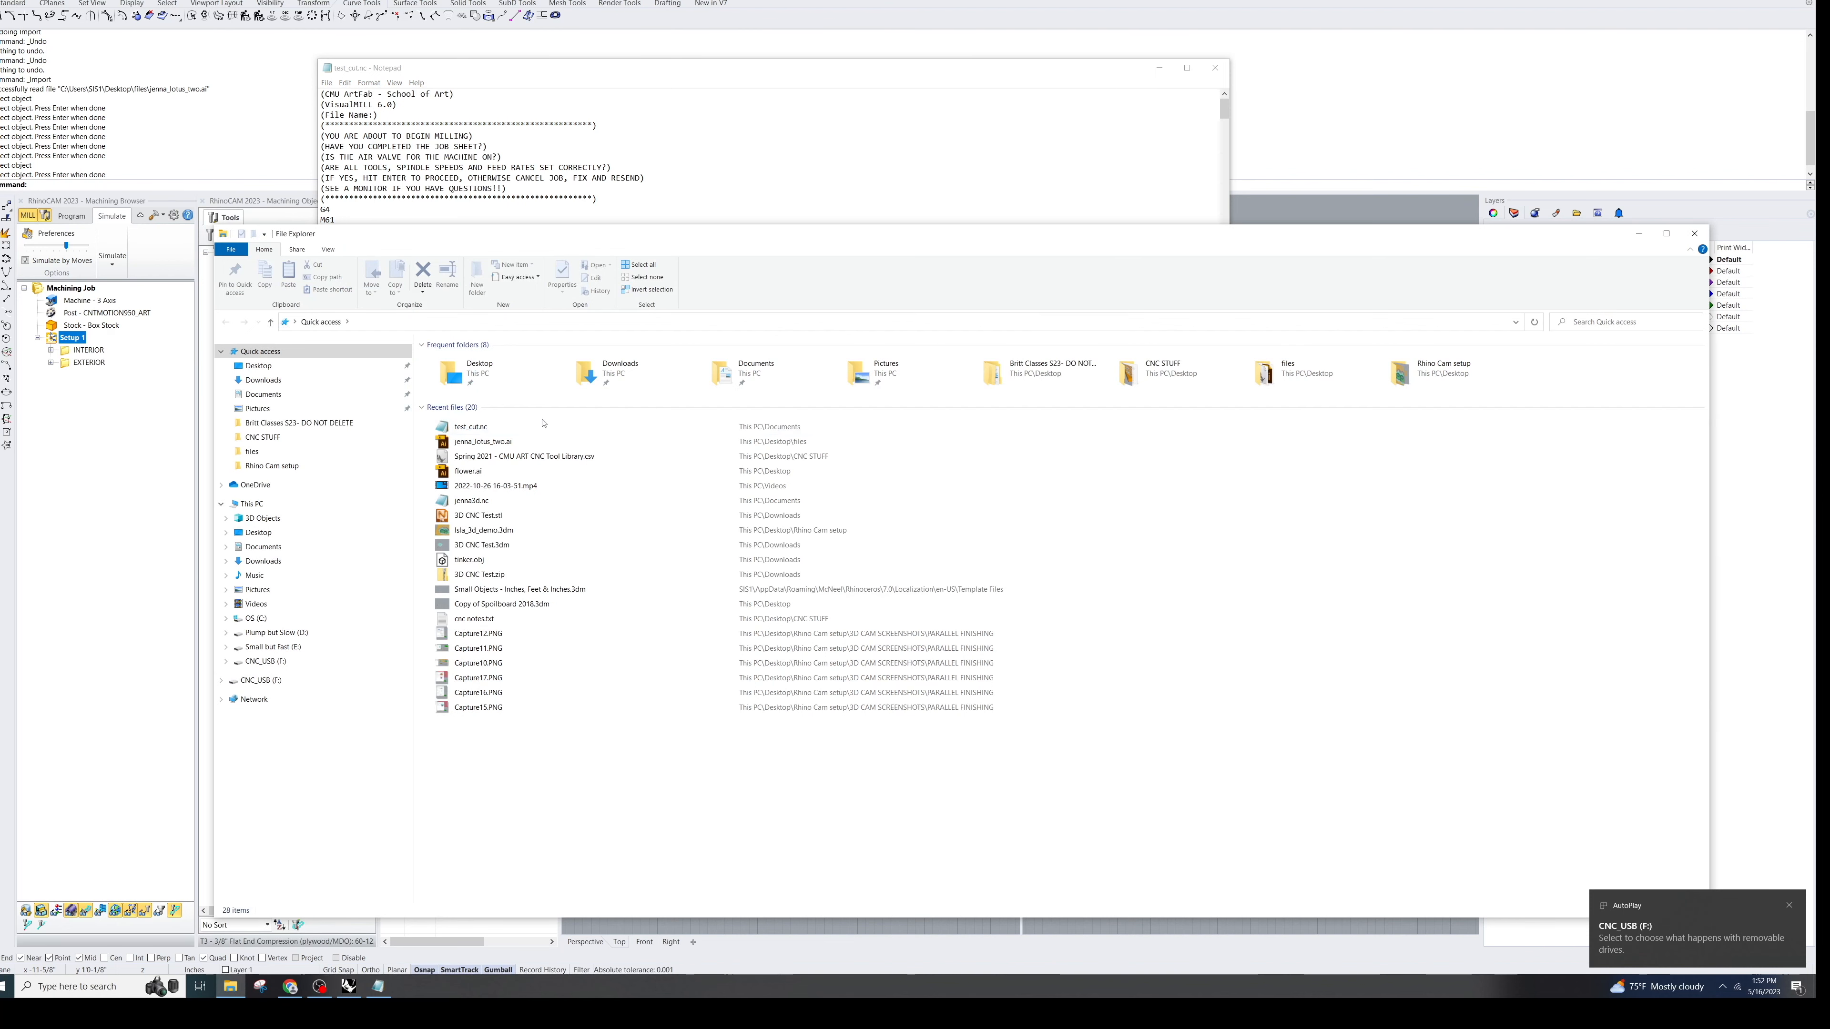
{"action": "left_click", "coordinate": [462, 427]}
{"action": "double_click", "coordinate": [461, 428]}
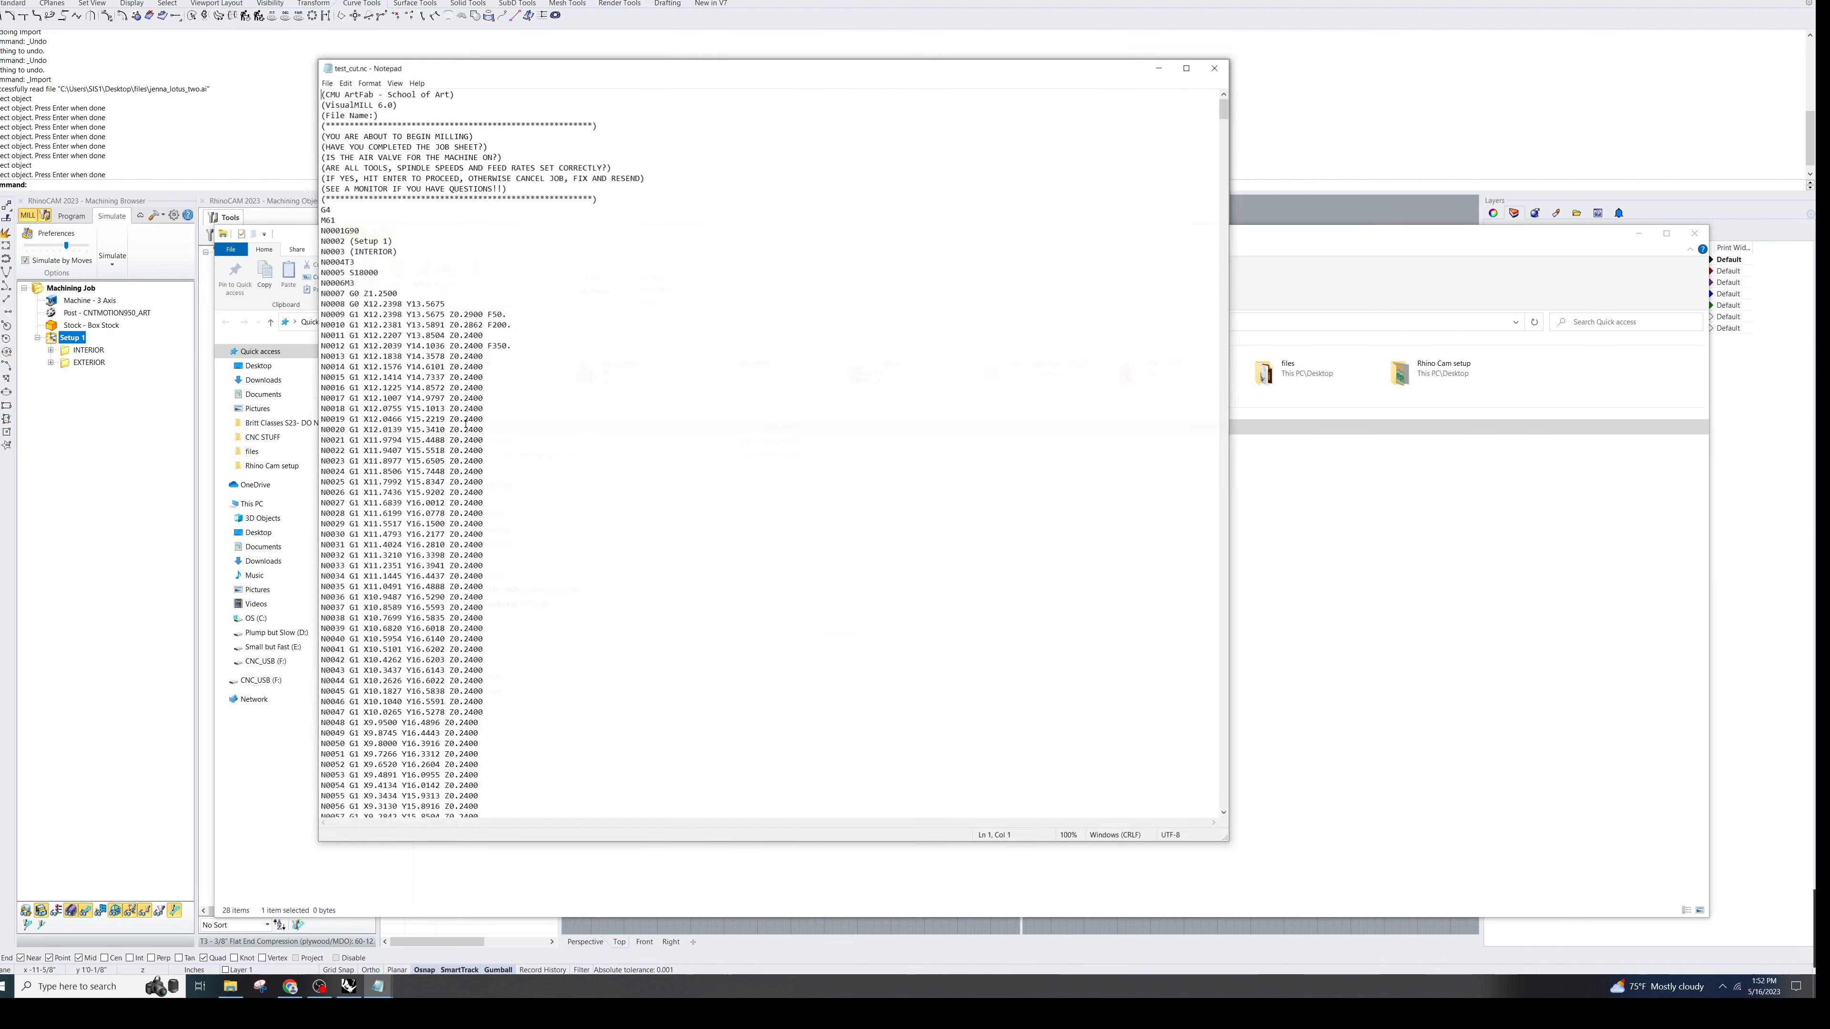
{"action": "left_click", "coordinate": [1214, 67]}
{"action": "left_click_drag", "start_coordinate": [580, 426], "coordinate": [263, 681]}
{"action": "left_click", "coordinate": [261, 681]}
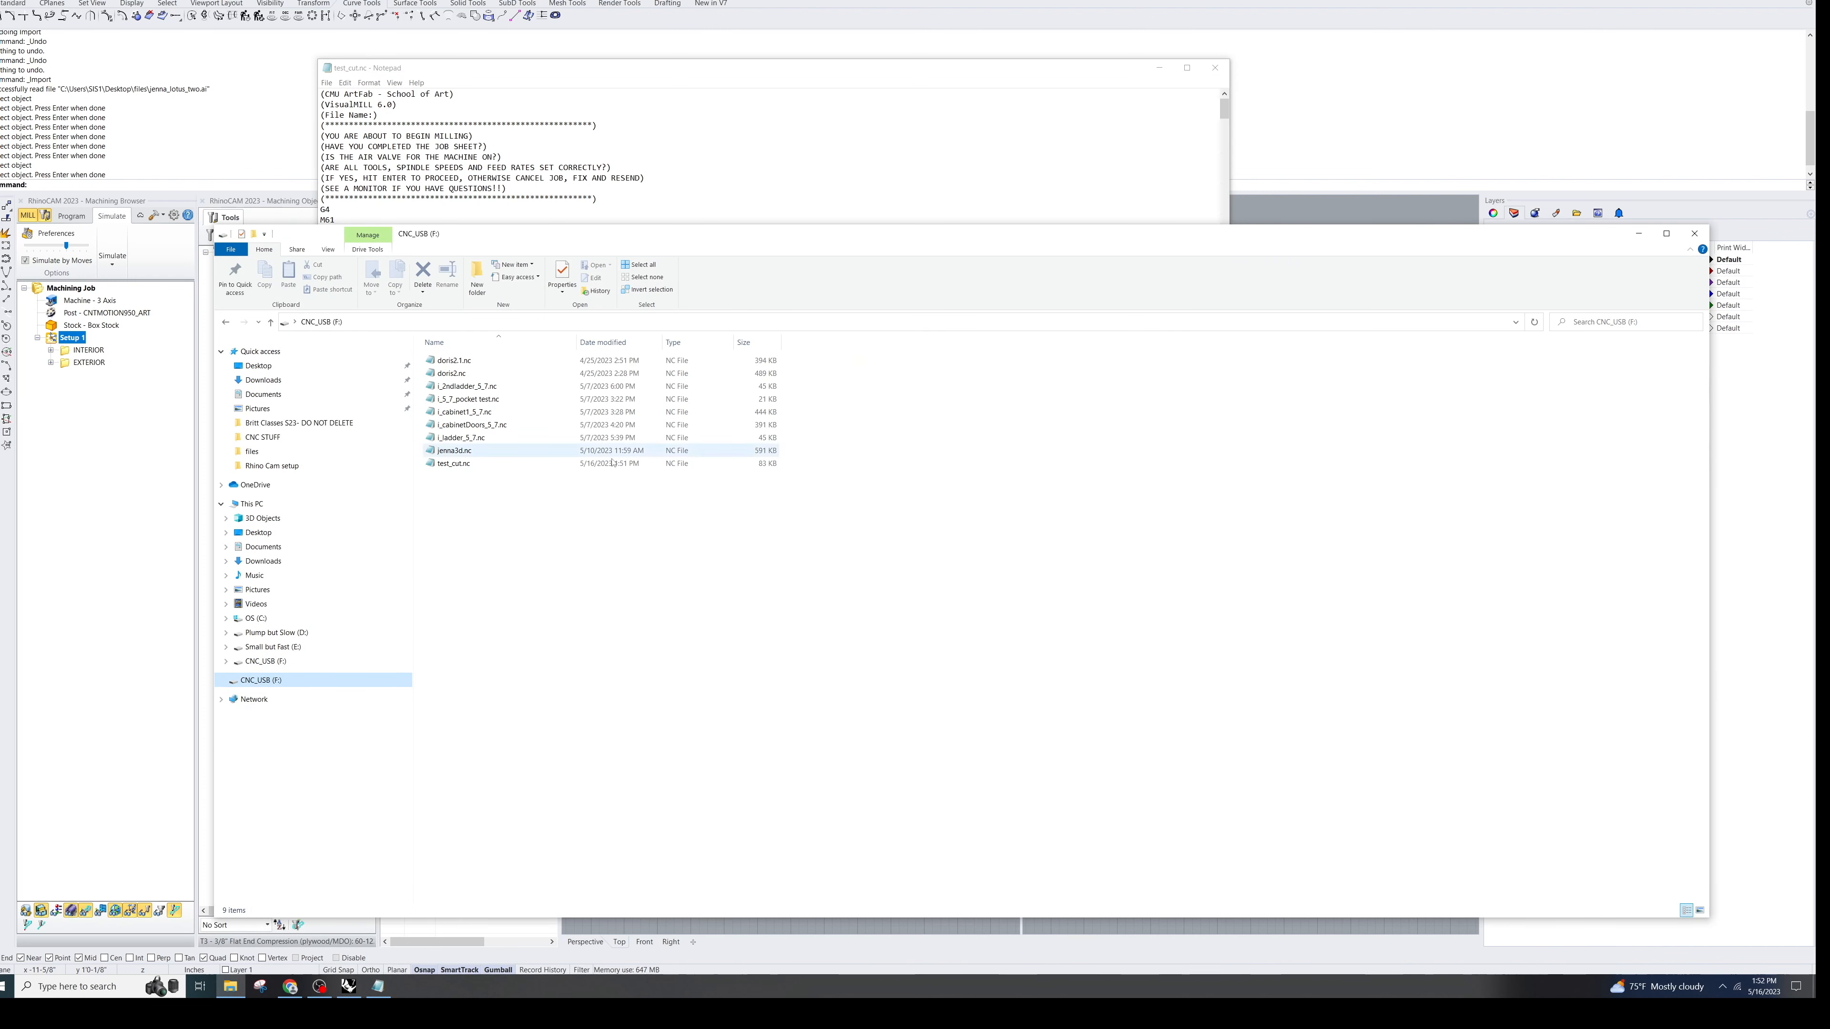
{"action": "left_click", "coordinate": [502, 467]}
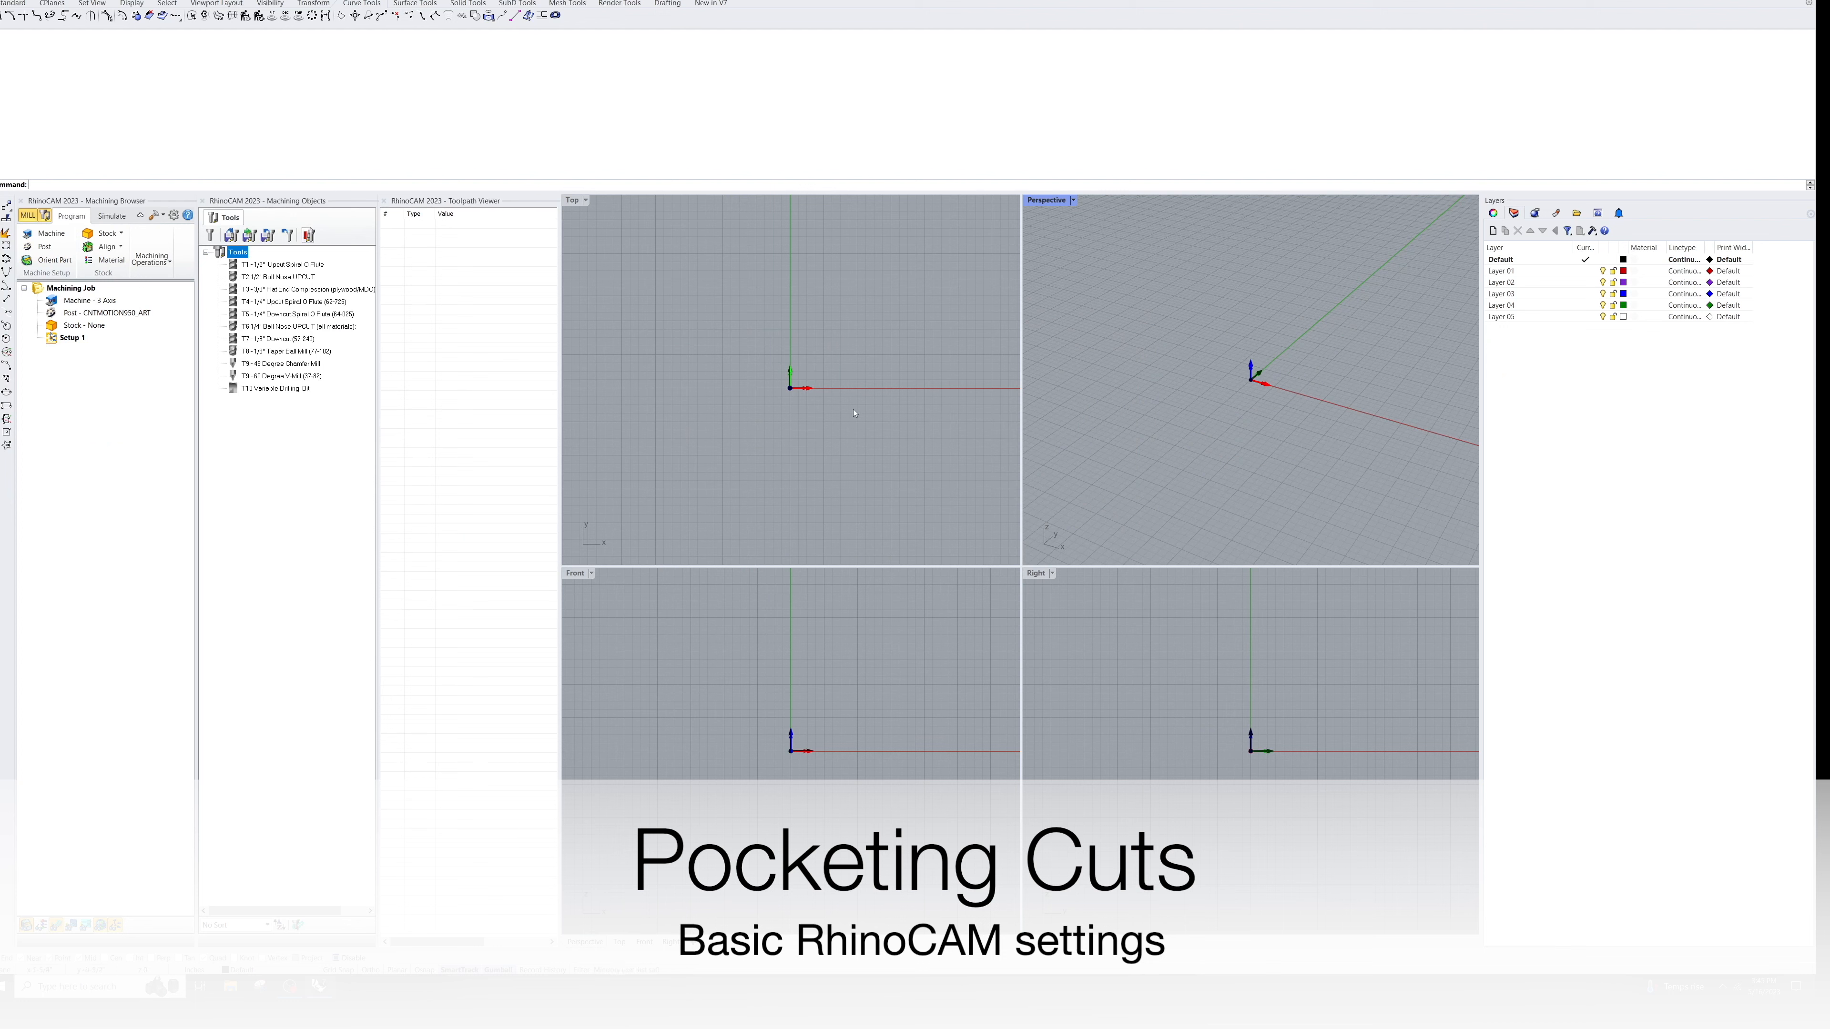
Step: Load the Spring 2021 - CMU ART CNC Tool Library file, replacing the existing tools of the same name
{"action": "left_click", "coordinate": [752, 361]}
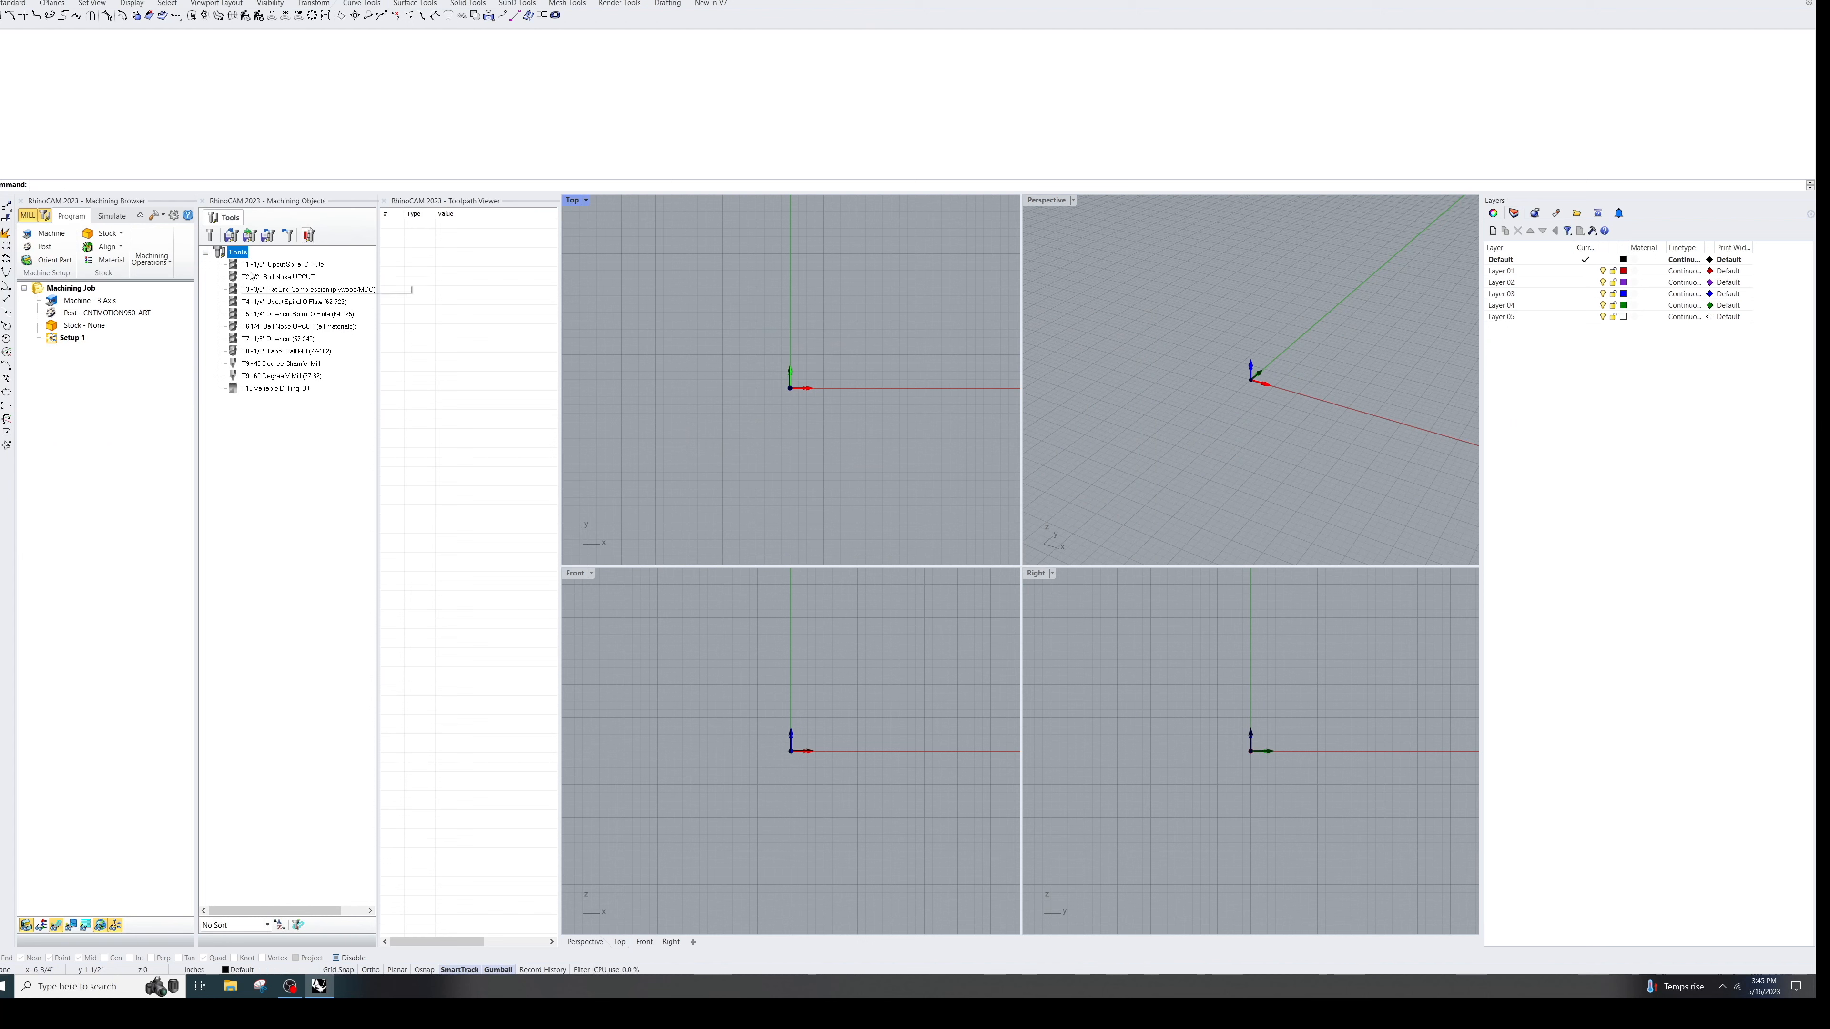
{"action": "left_click", "coordinate": [230, 235]}
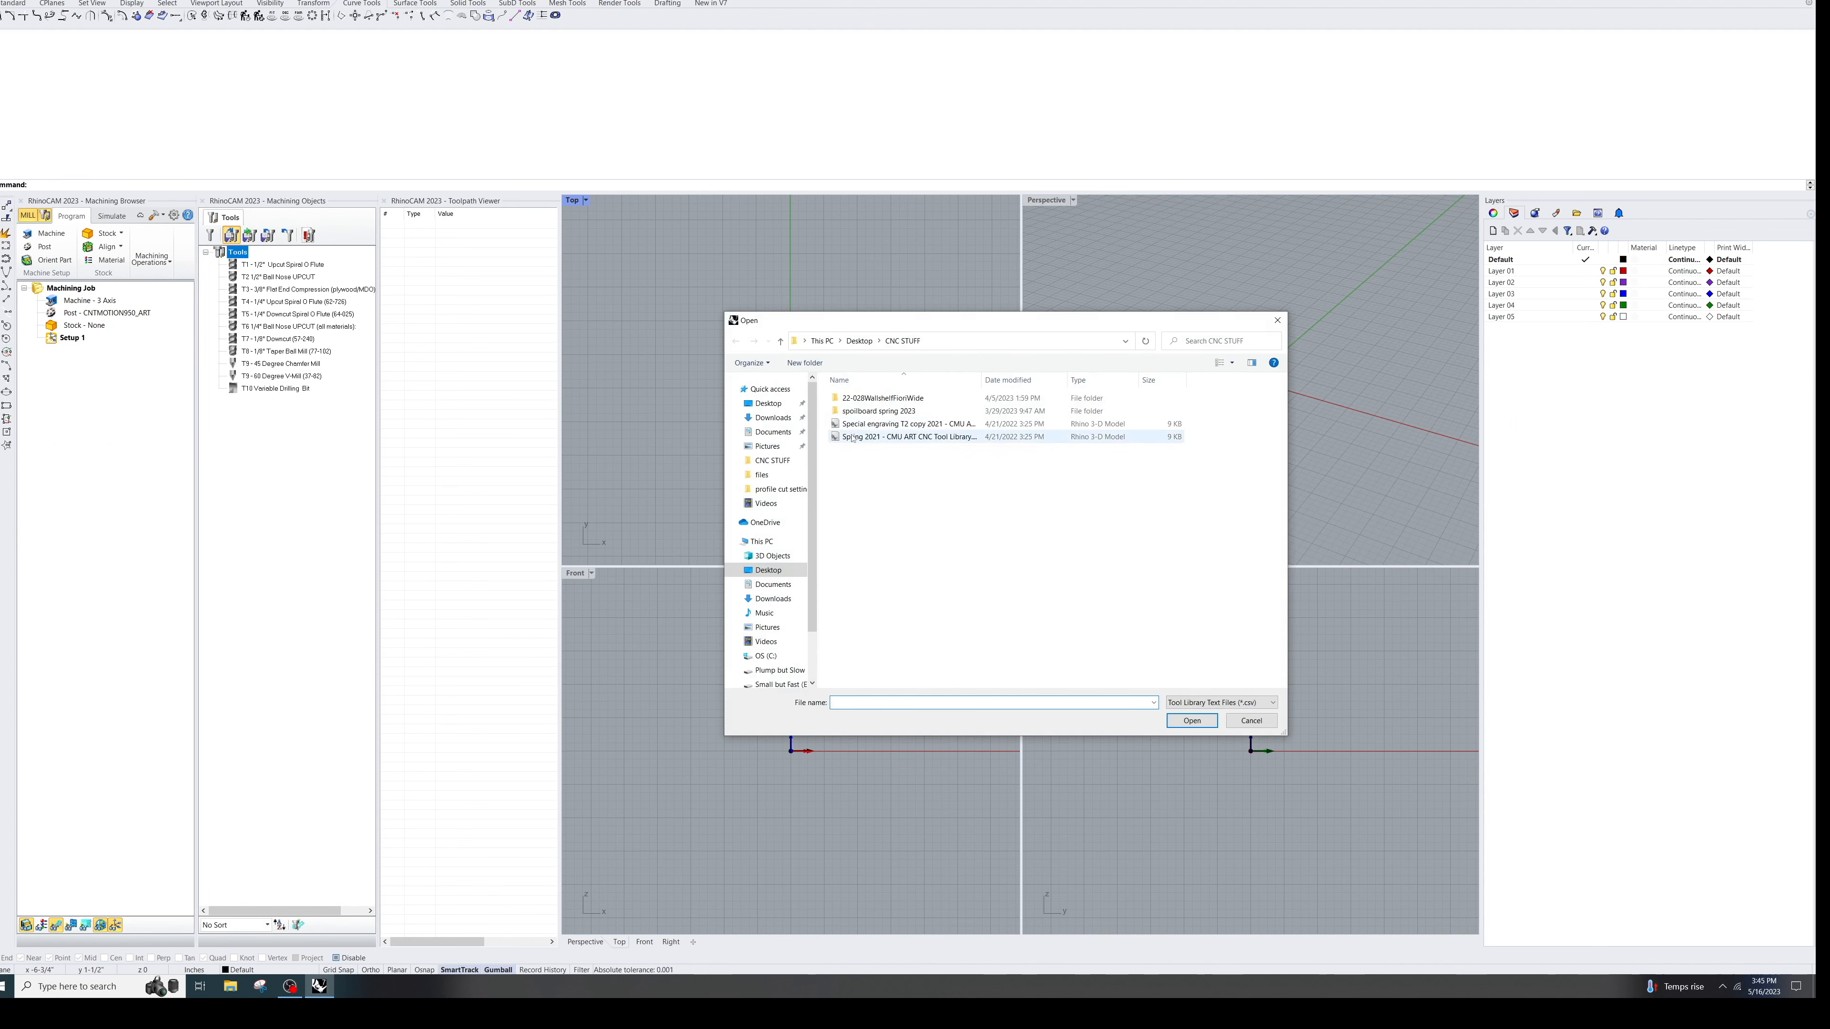
{"action": "left_click", "coordinate": [894, 437]}
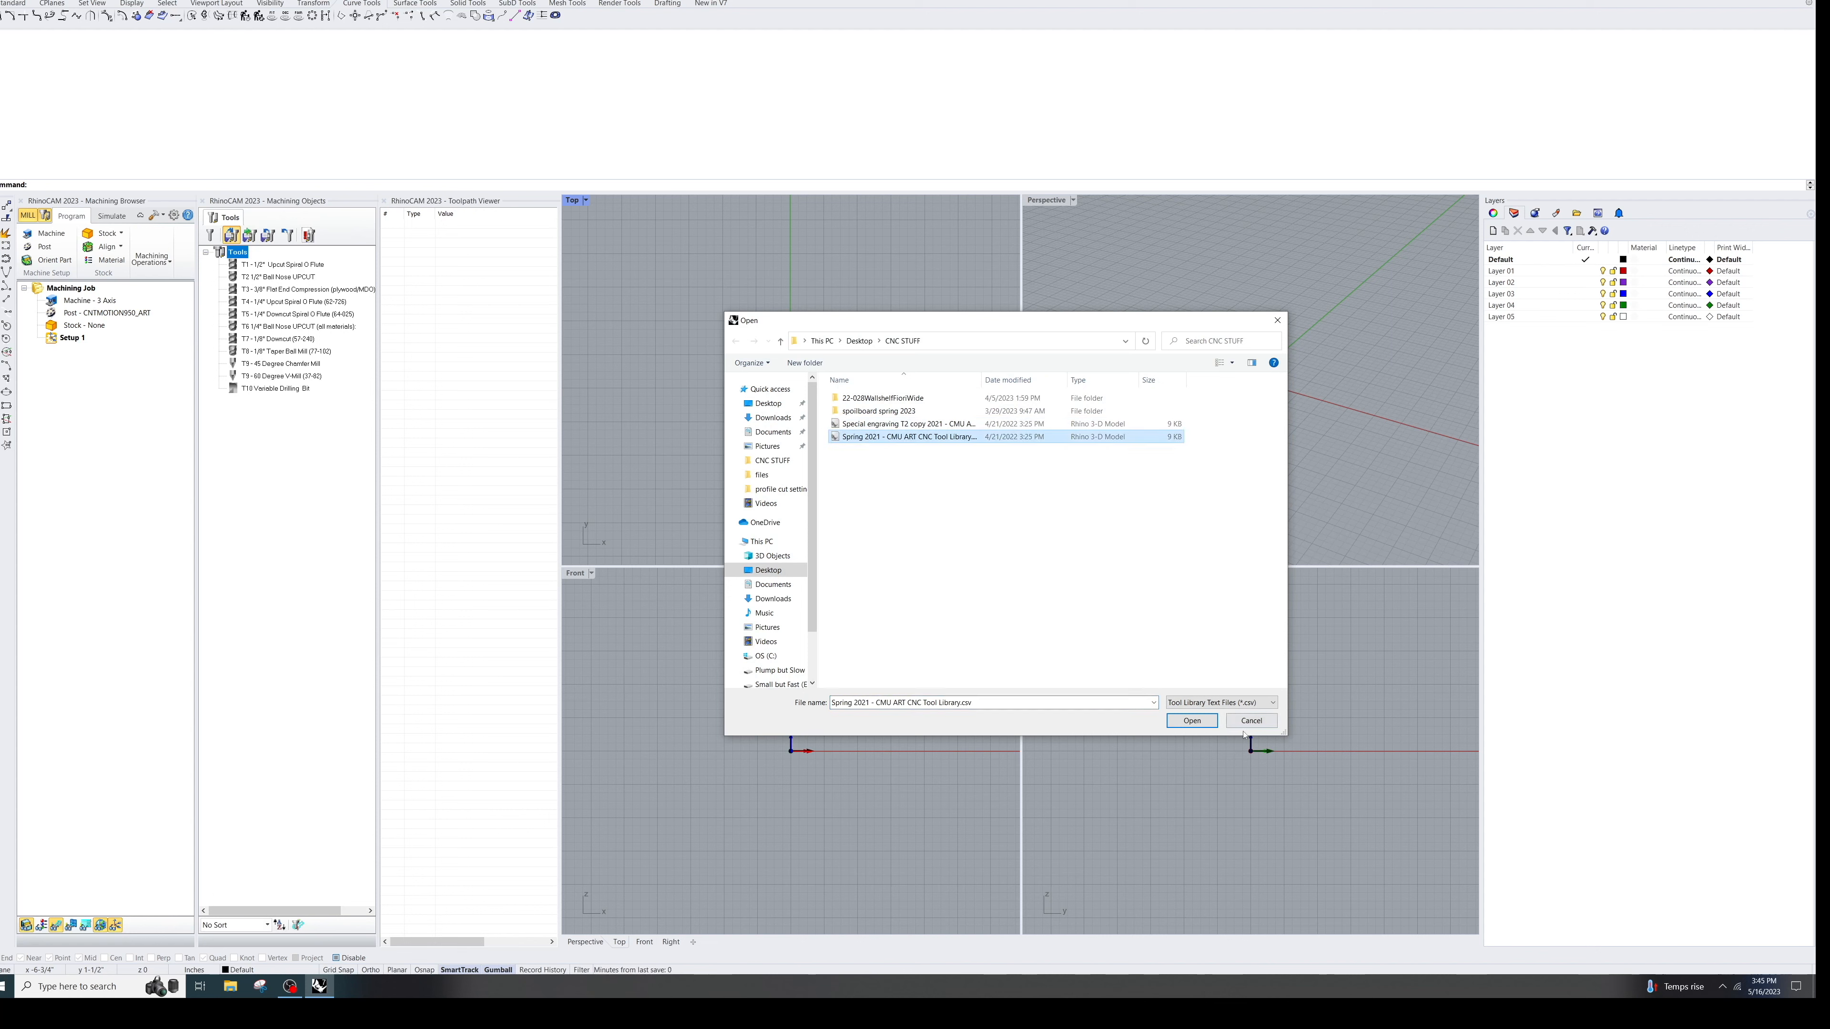
{"action": "left_click", "coordinate": [1174, 721]}
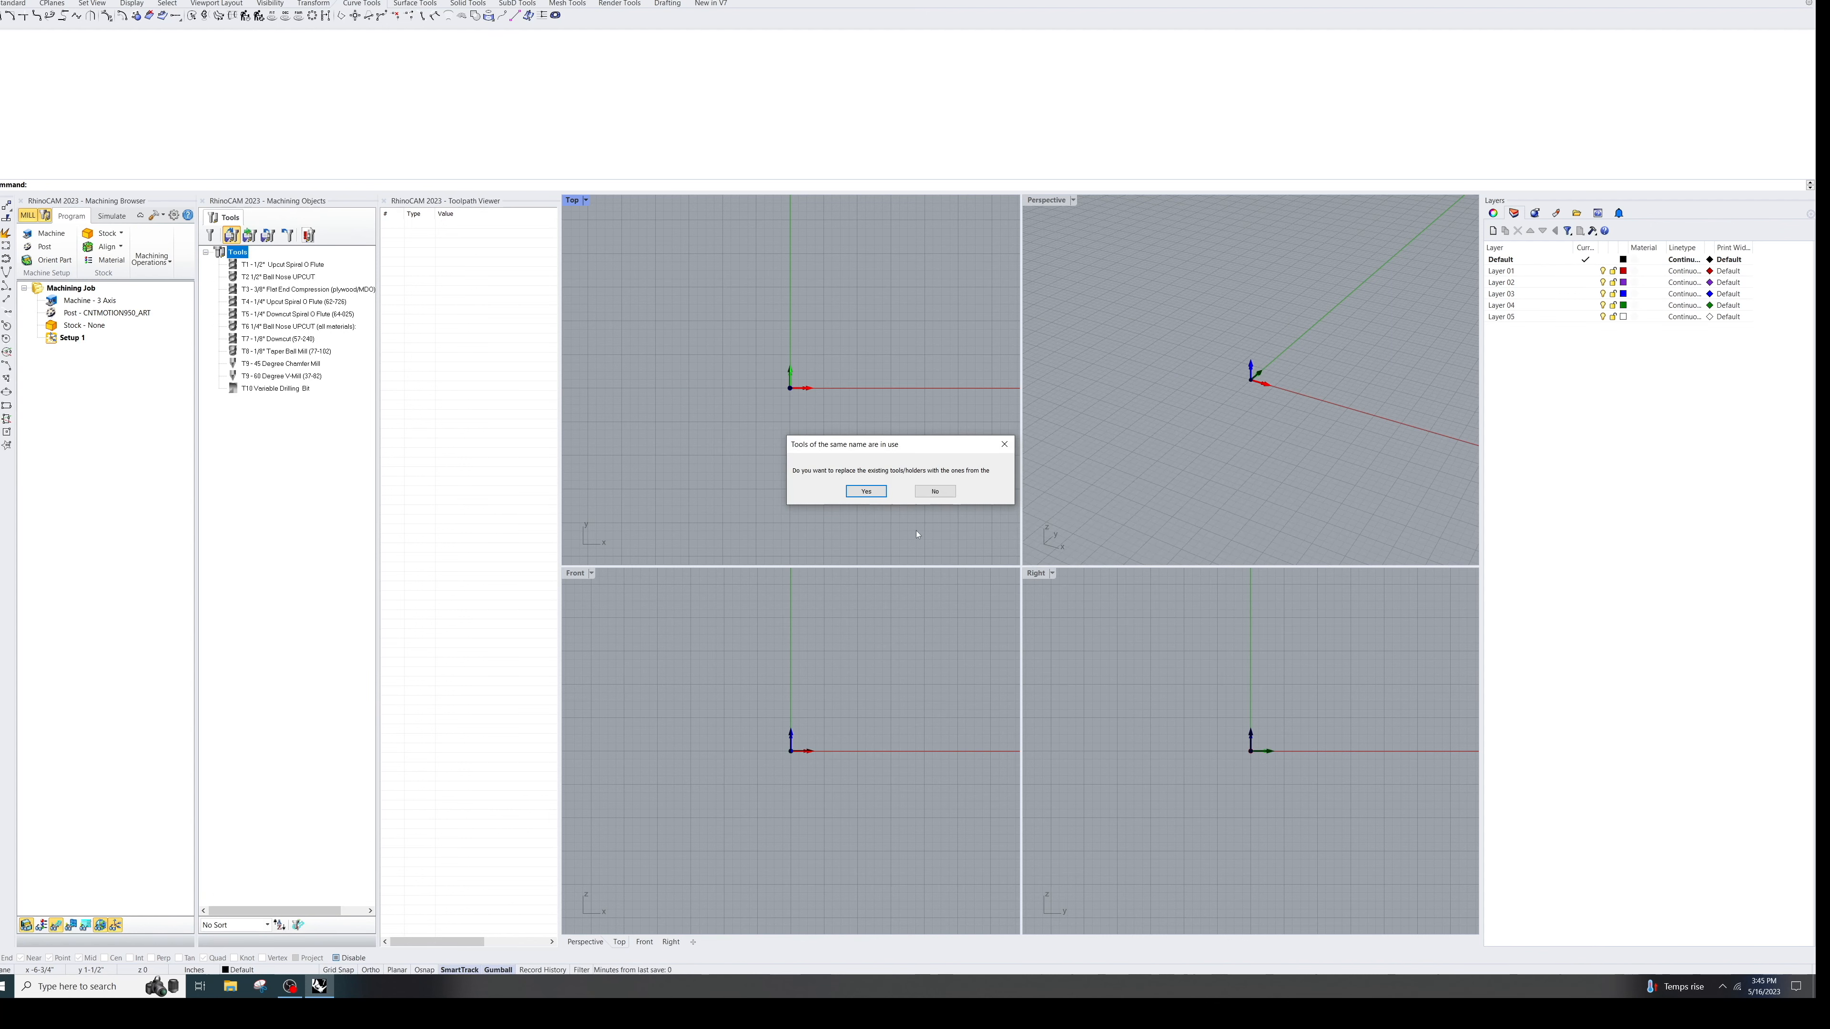
{"action": "left_click", "coordinate": [866, 491]}
{"action": "left_click", "coordinate": [943, 521]}
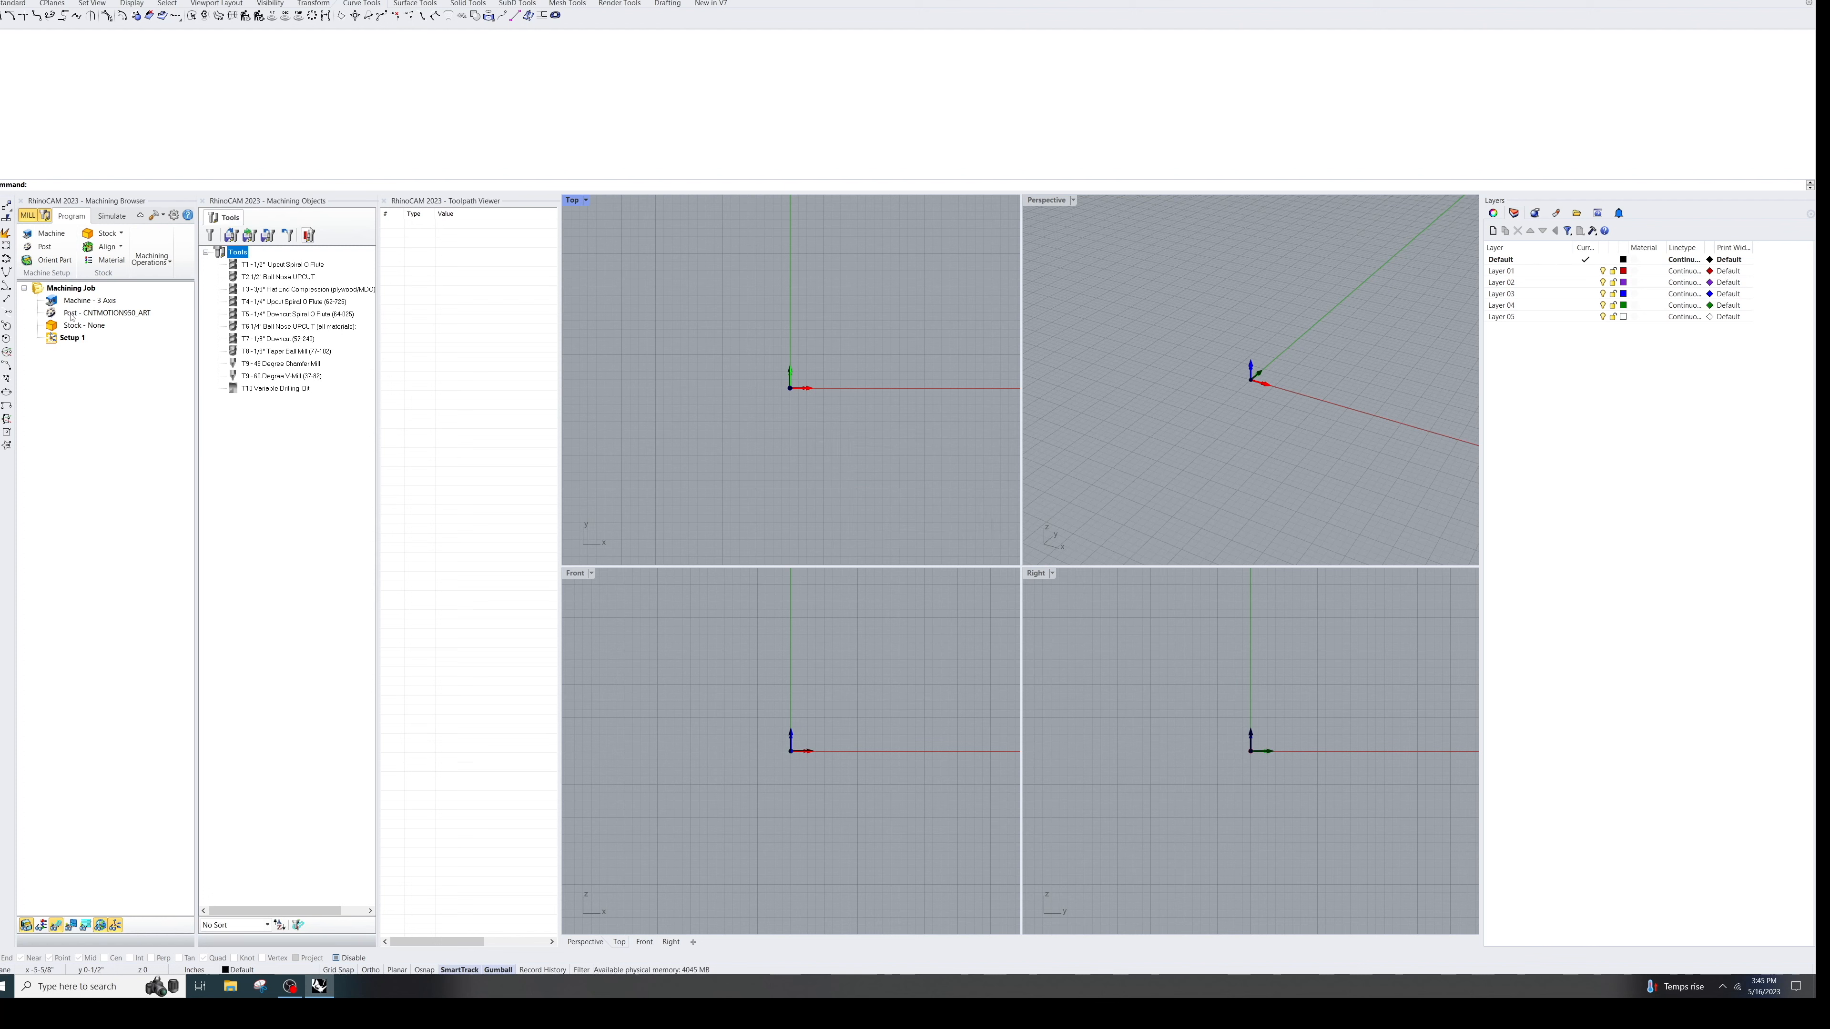
Step: Define a box stock with its corner at 0, 0, 0, keeping length and width at 20, and set its height
{"action": "left_click", "coordinate": [128, 317]}
{"action": "left_click", "coordinate": [83, 328]}
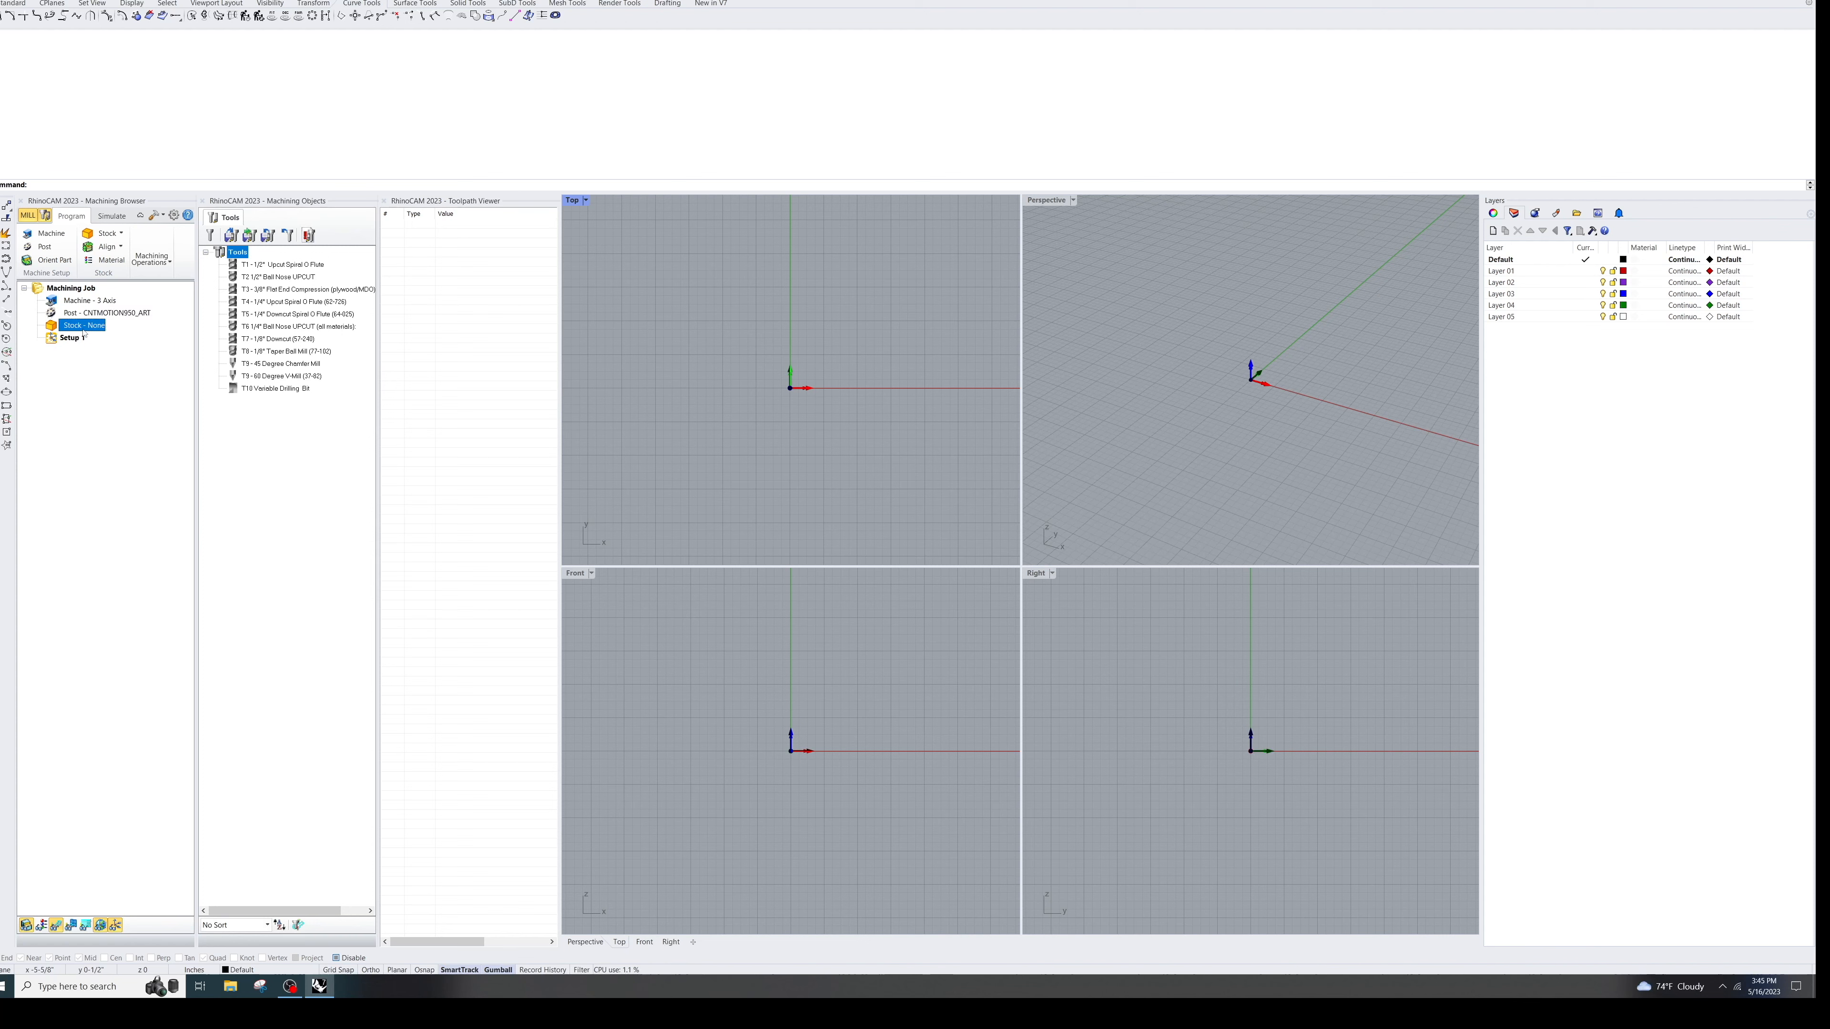
{"action": "double_click", "coordinate": [84, 333]}
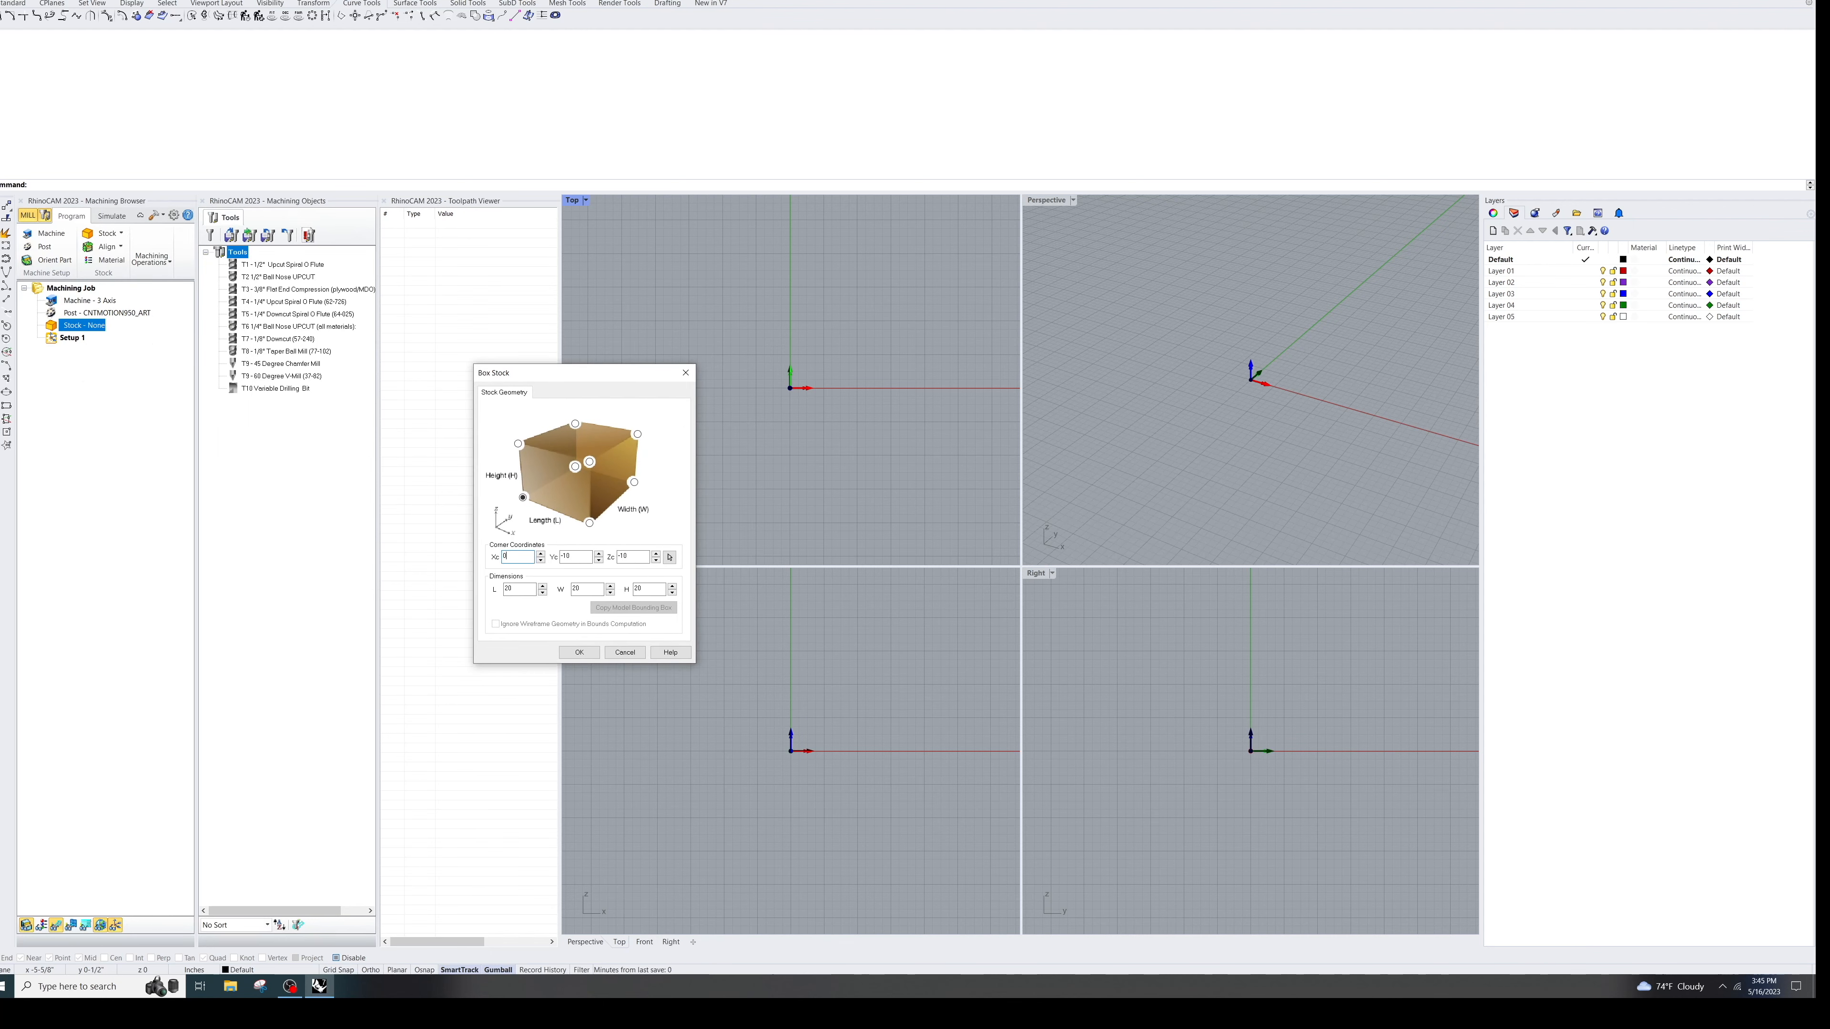
{"action": "key", "text": "Tab"}
{"action": "type", "text": "0"}
{"action": "key", "text": "Tab"}
{"action": "type", "text": "0"}
{"action": "left_click", "coordinate": [528, 590]}
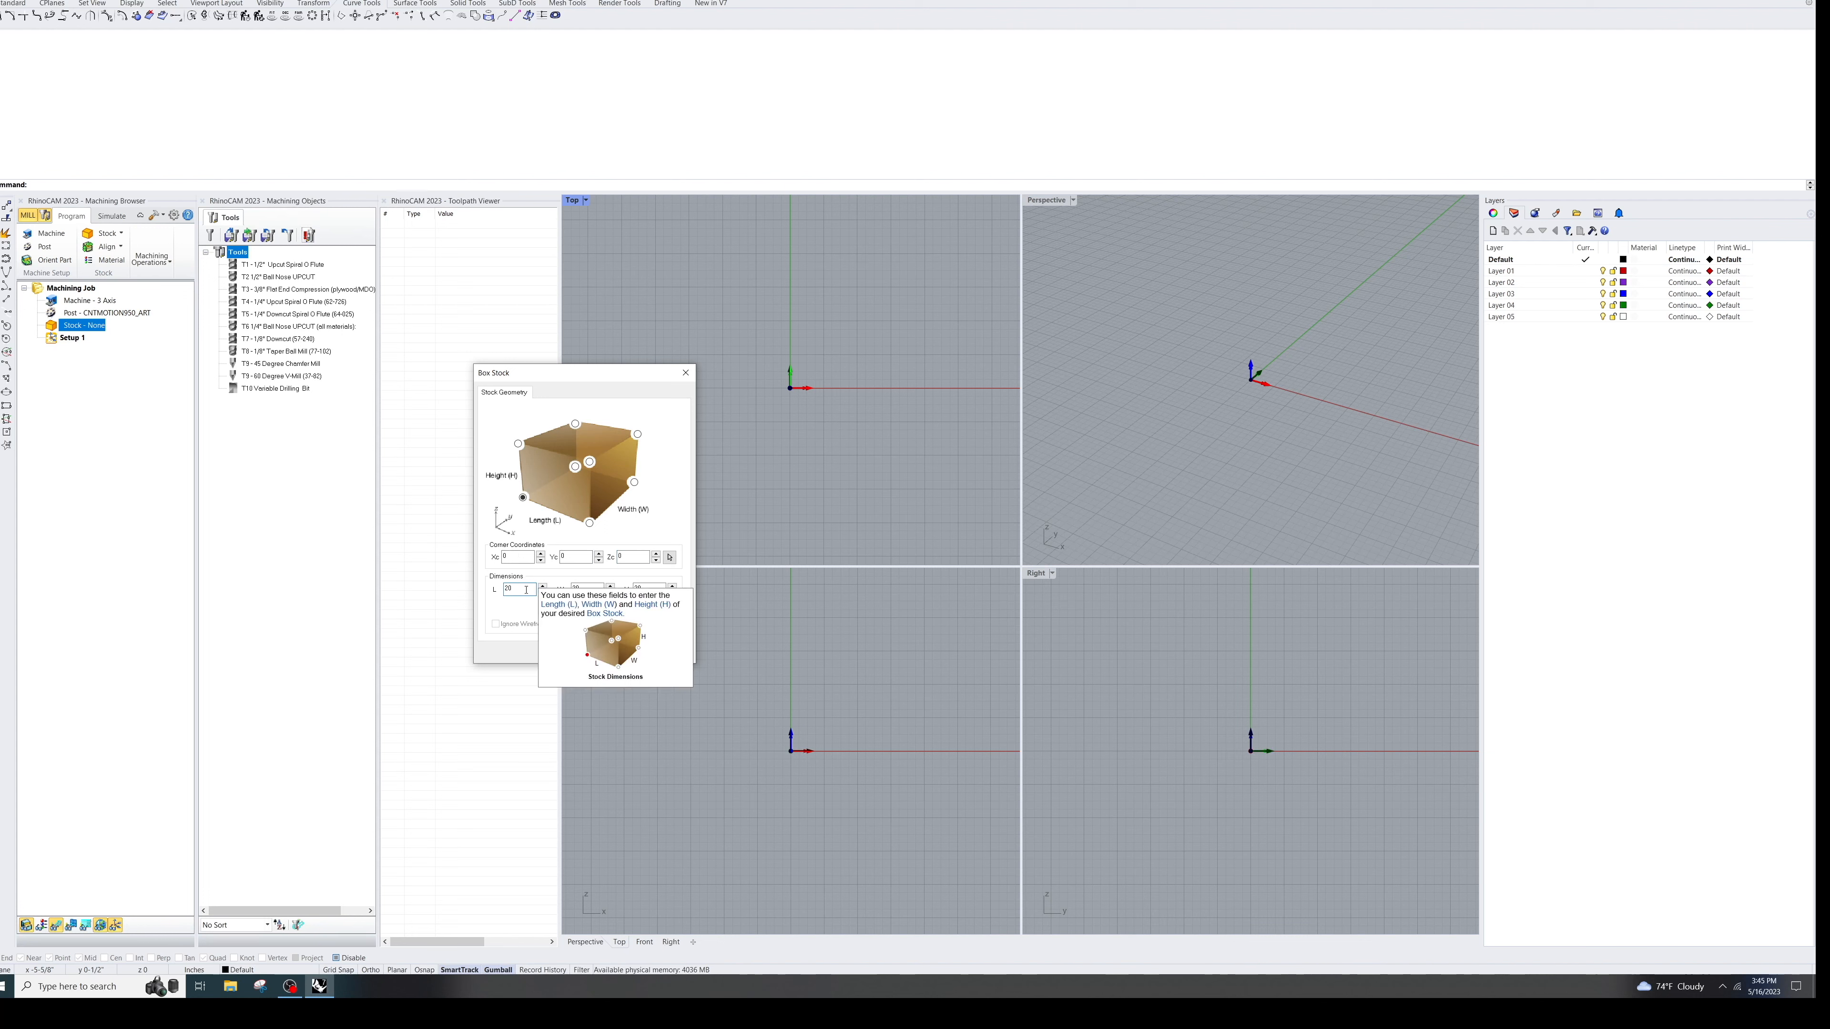
{"action": "key", "text": "Tab"}
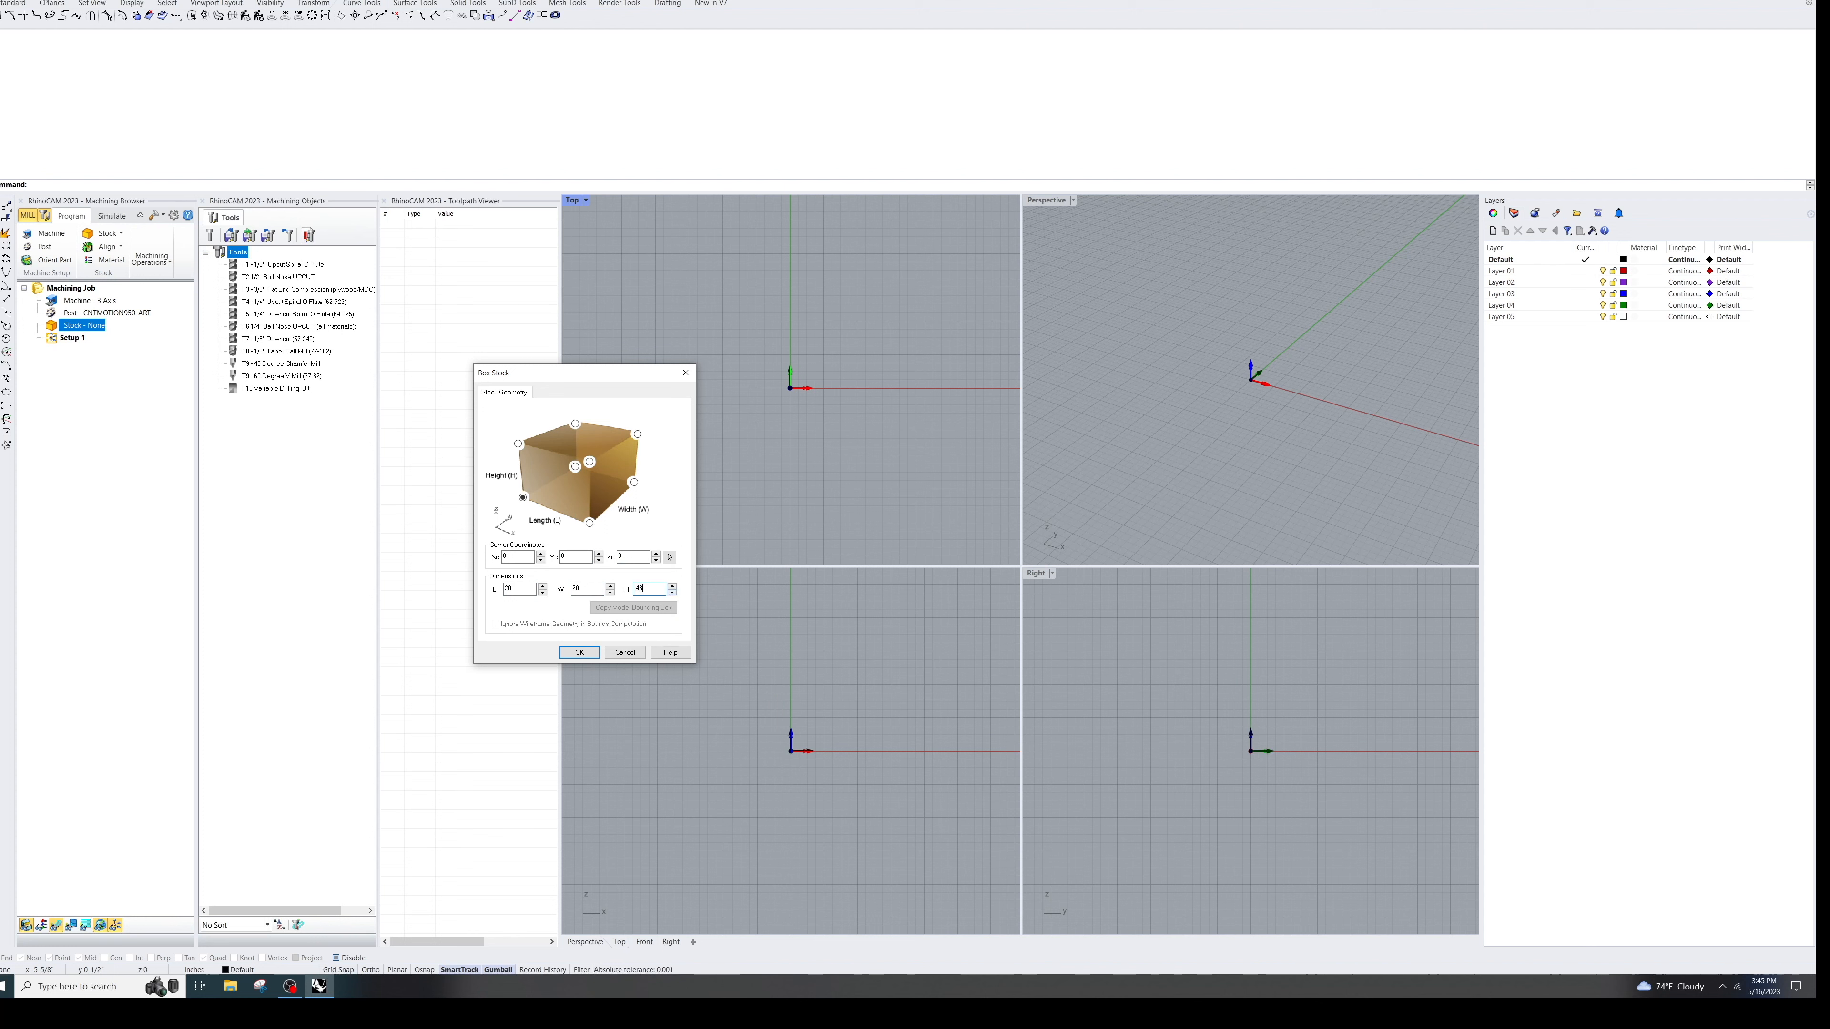
{"action": "left_click", "coordinate": [590, 654]}
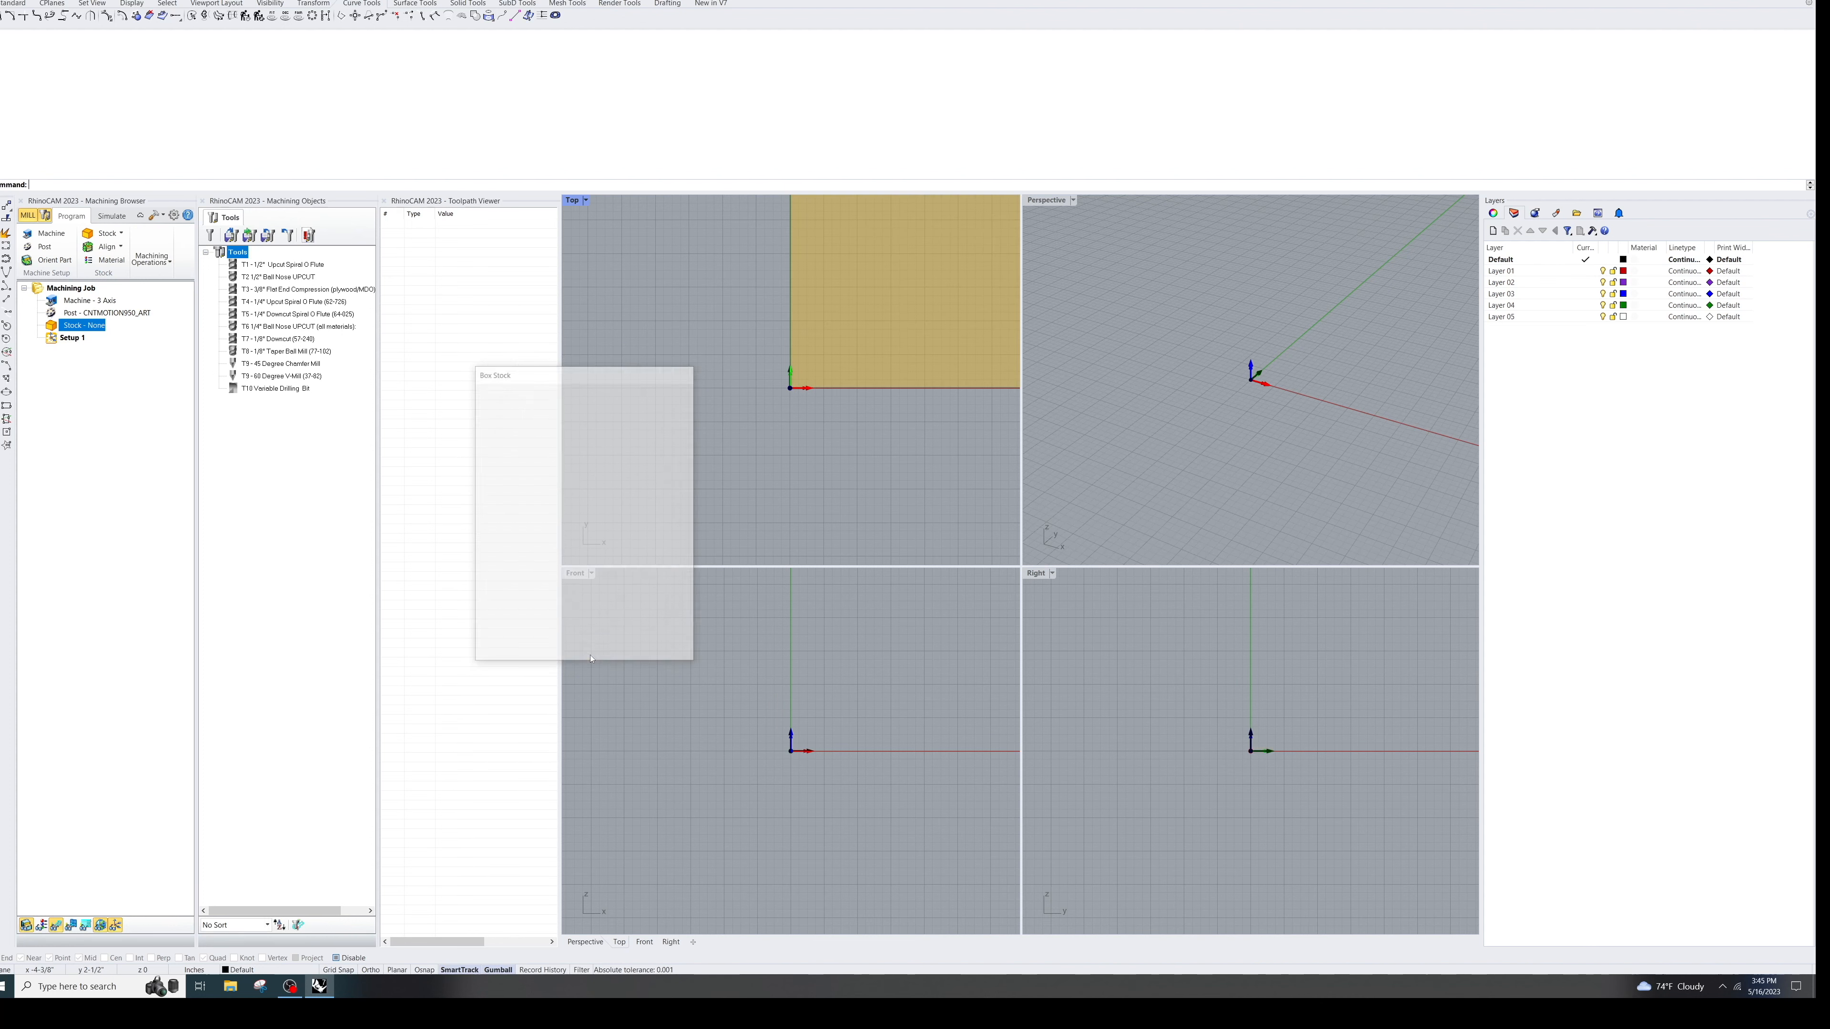
Step: Import the "lotus_two" Illustrator file from the Desktop files folder, preserving inch units and importing fills as hatches
{"action": "scroll", "coordinate": [1303, 473], "scroll_direction": "down", "scroll_amount": 5}
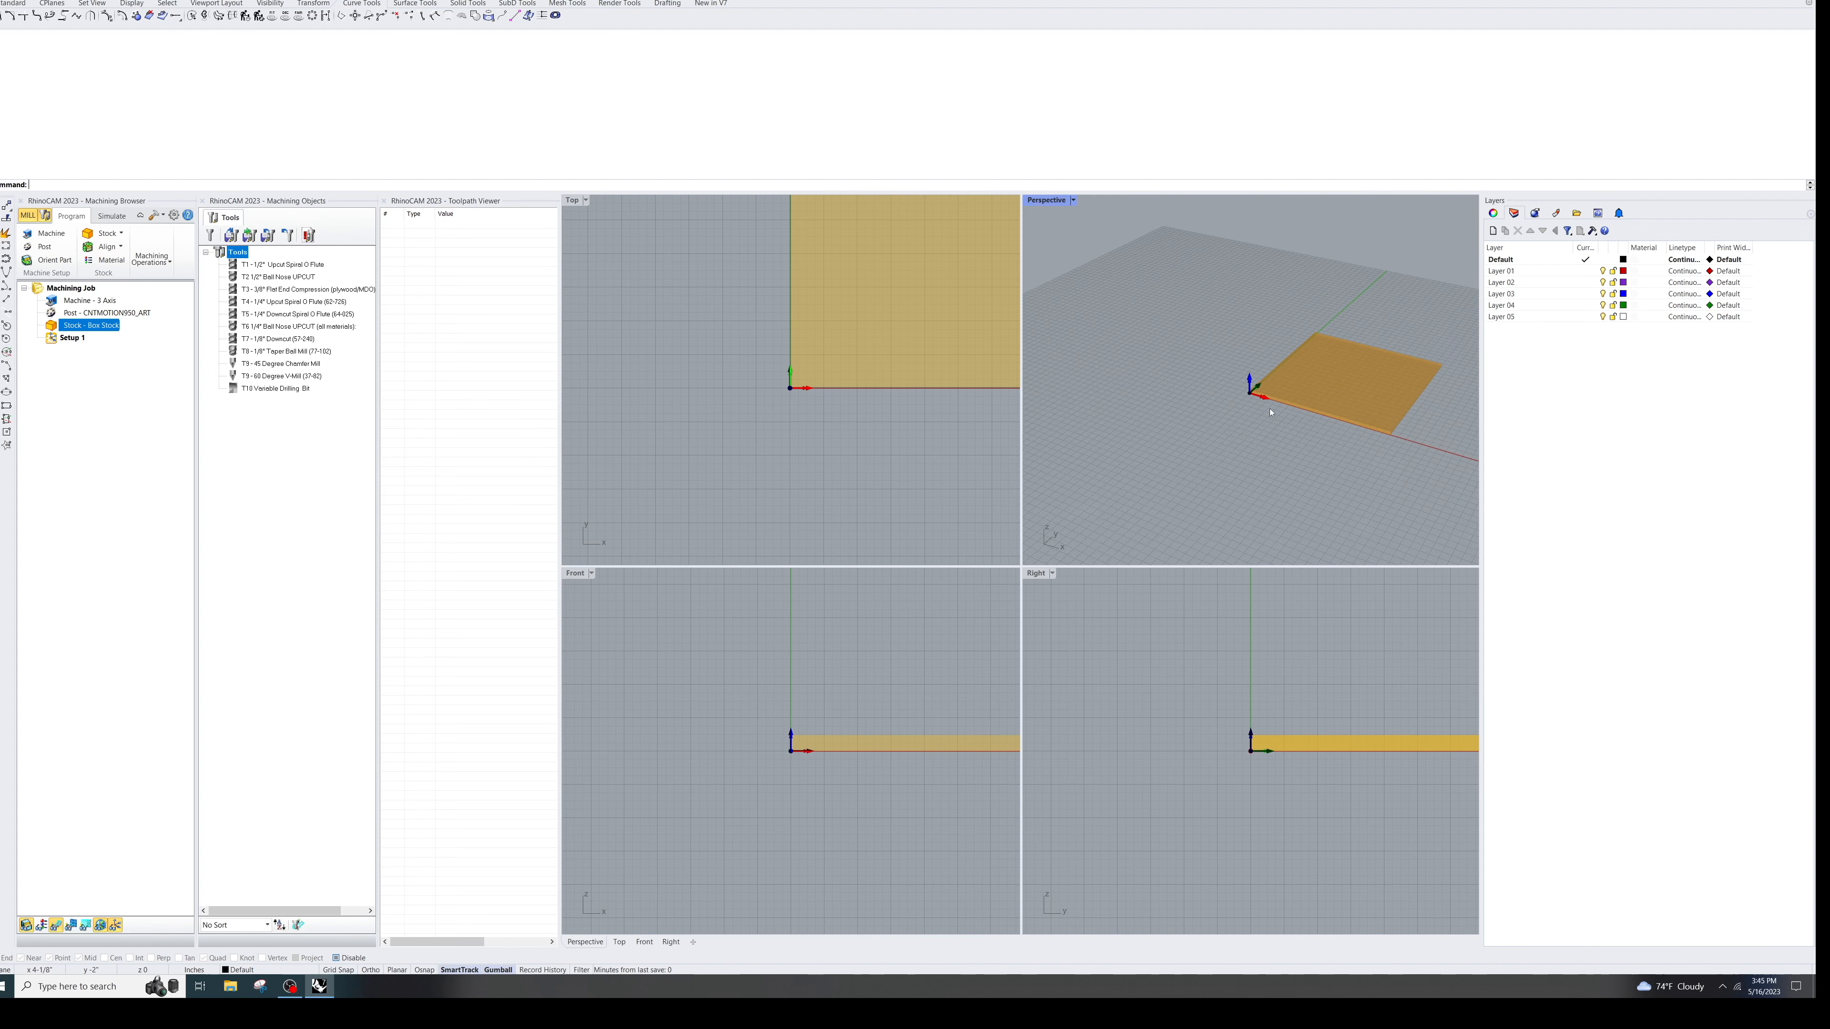
{"action": "scroll", "coordinate": [1303, 472], "scroll_direction": "up", "scroll_amount": 2}
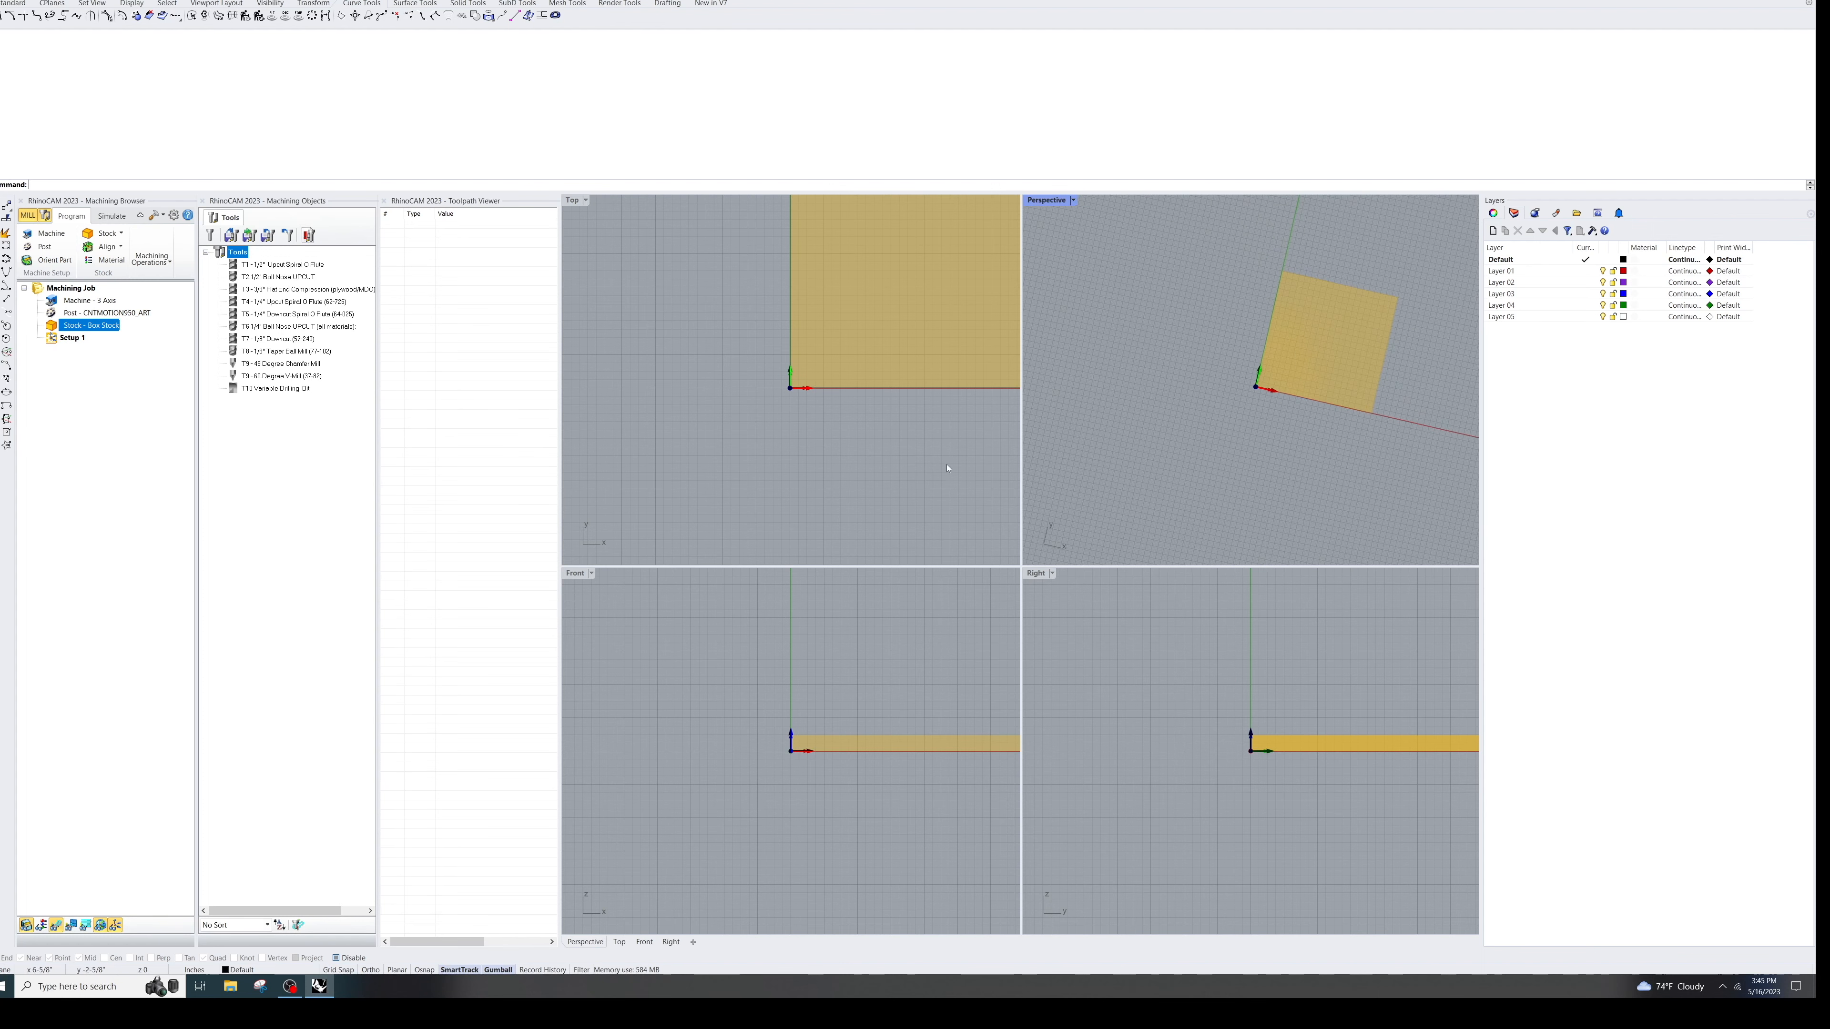
{"action": "scroll", "coordinate": [860, 450], "scroll_direction": "up", "scroll_amount": 4}
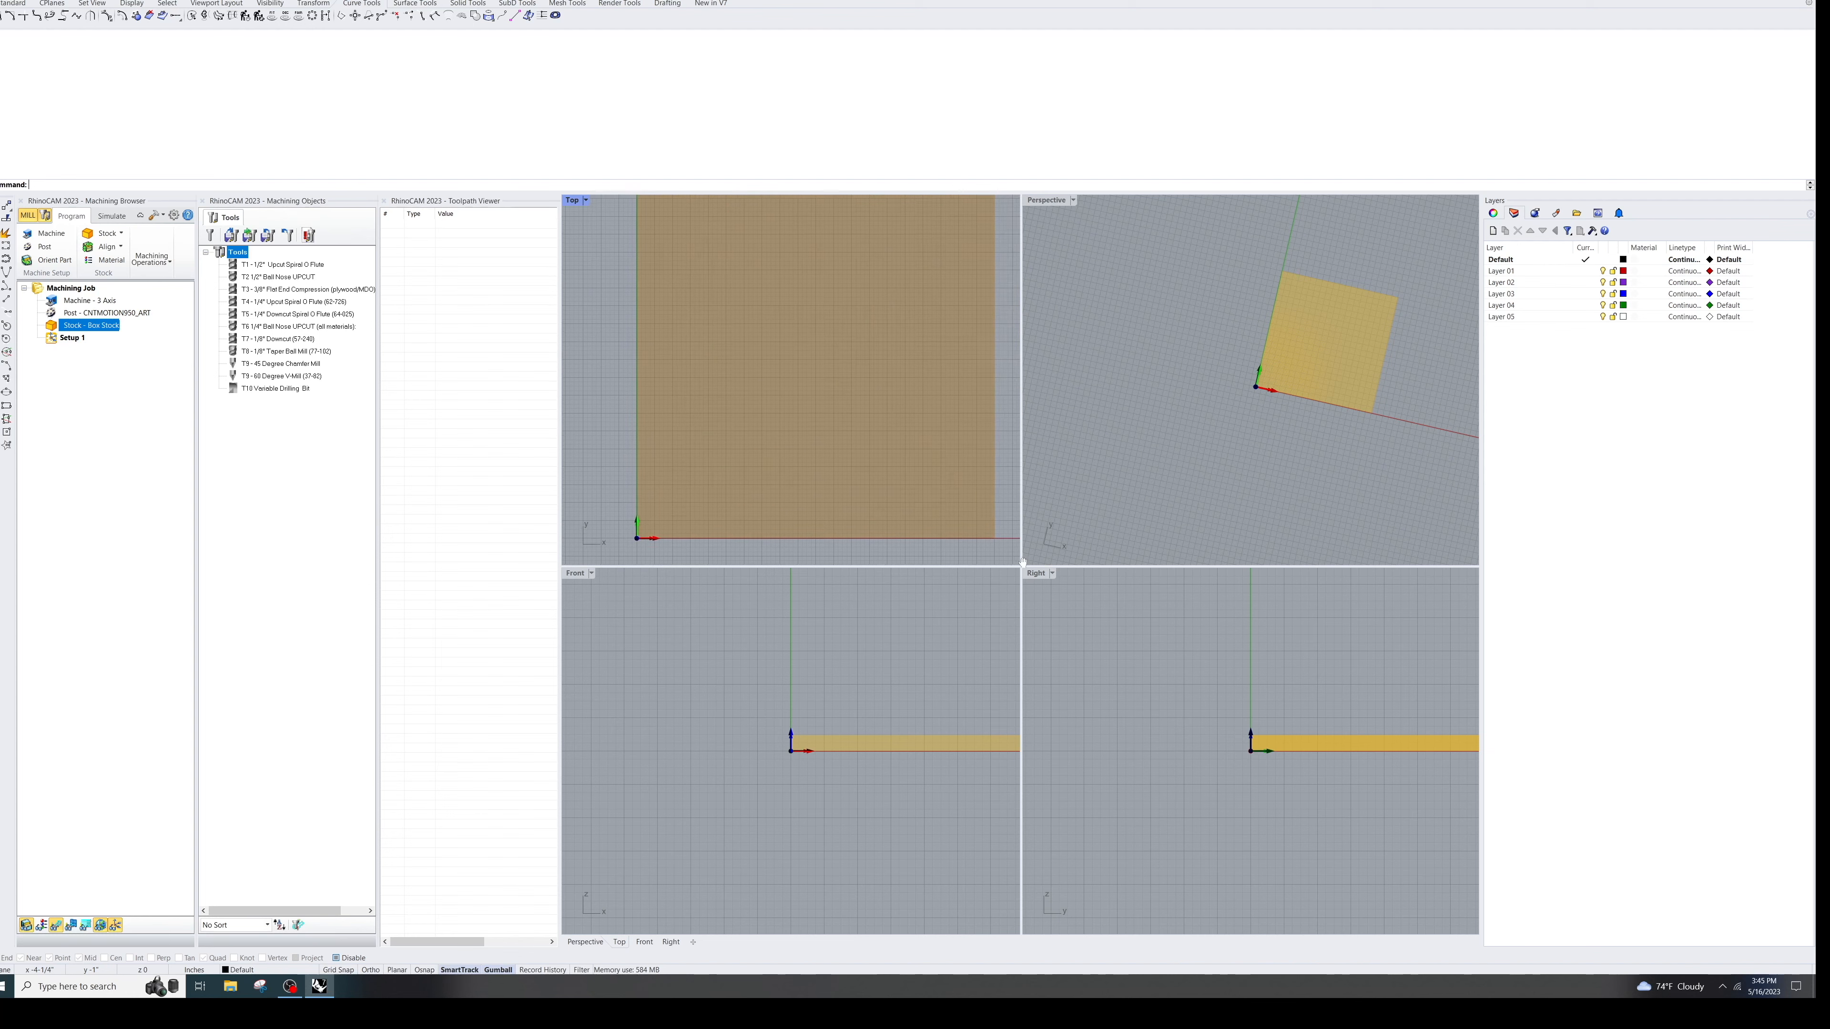
{"action": "scroll", "coordinate": [1137, 475], "scroll_direction": "down", "scroll_amount": 3}
{"action": "scroll", "coordinate": [907, 441], "scroll_direction": "down", "scroll_amount": 3}
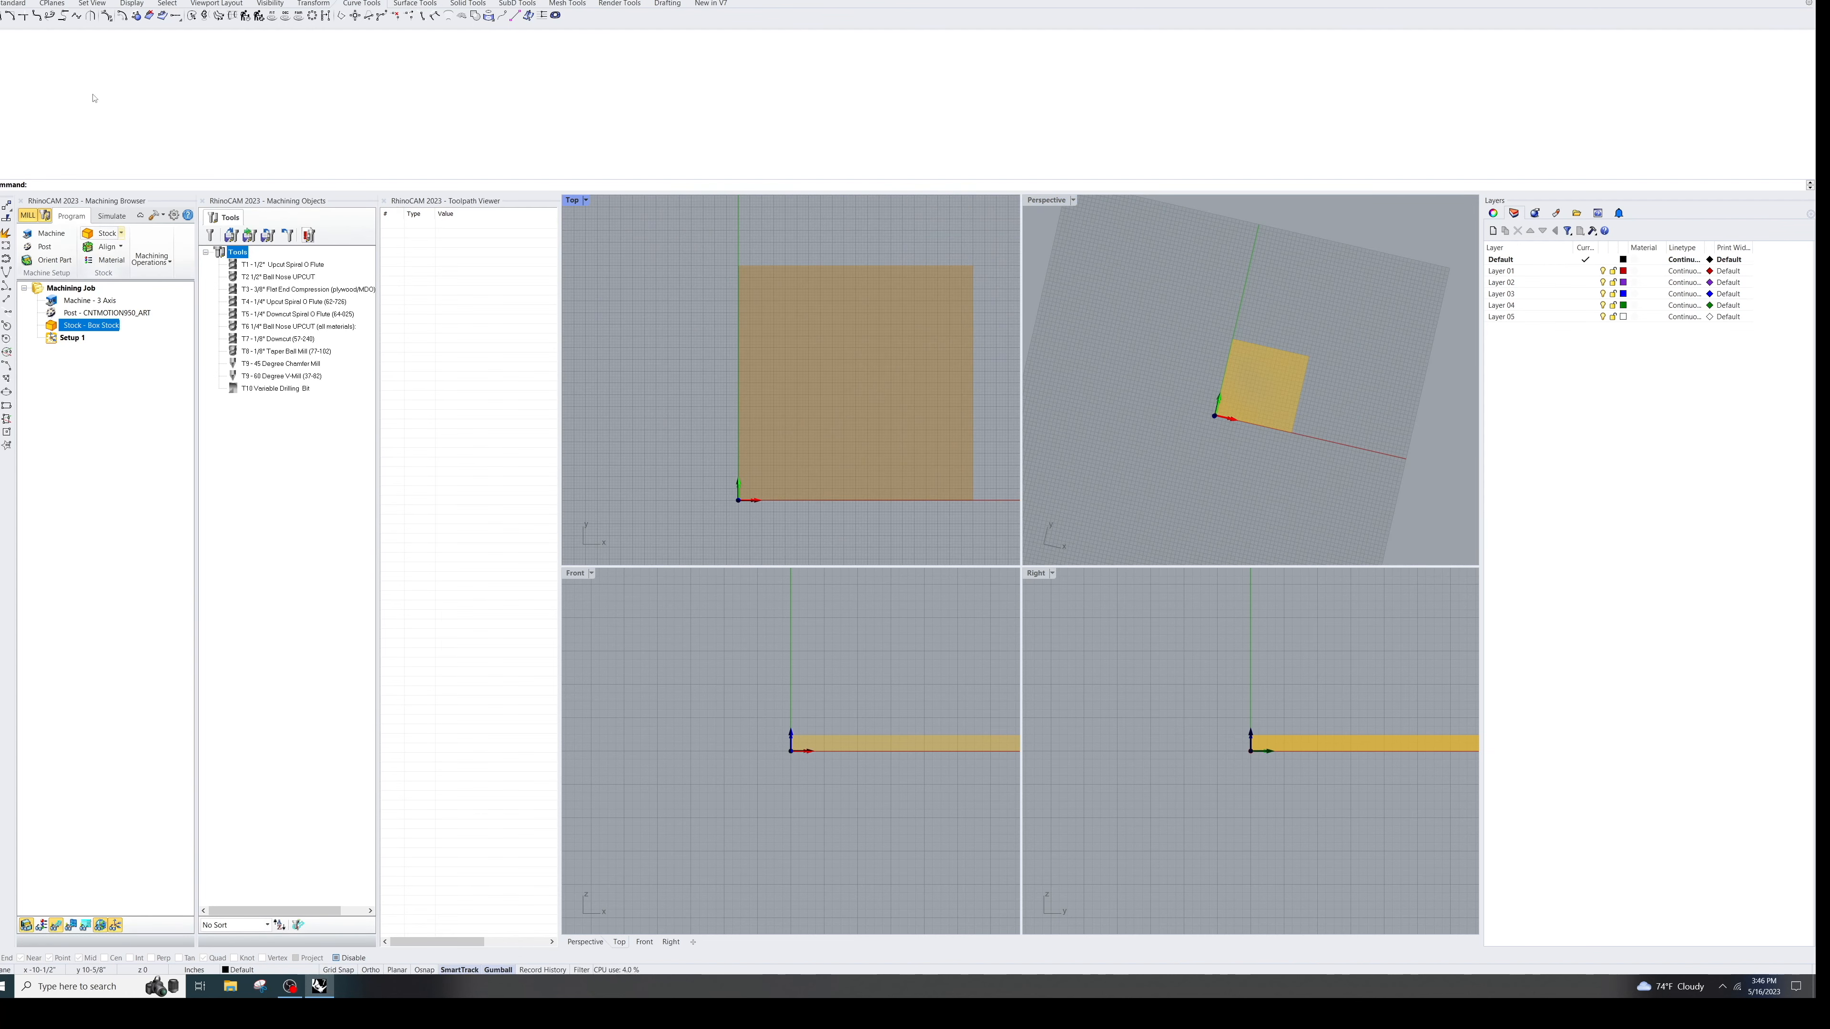
{"action": "left_click", "coordinate": [11, 2]}
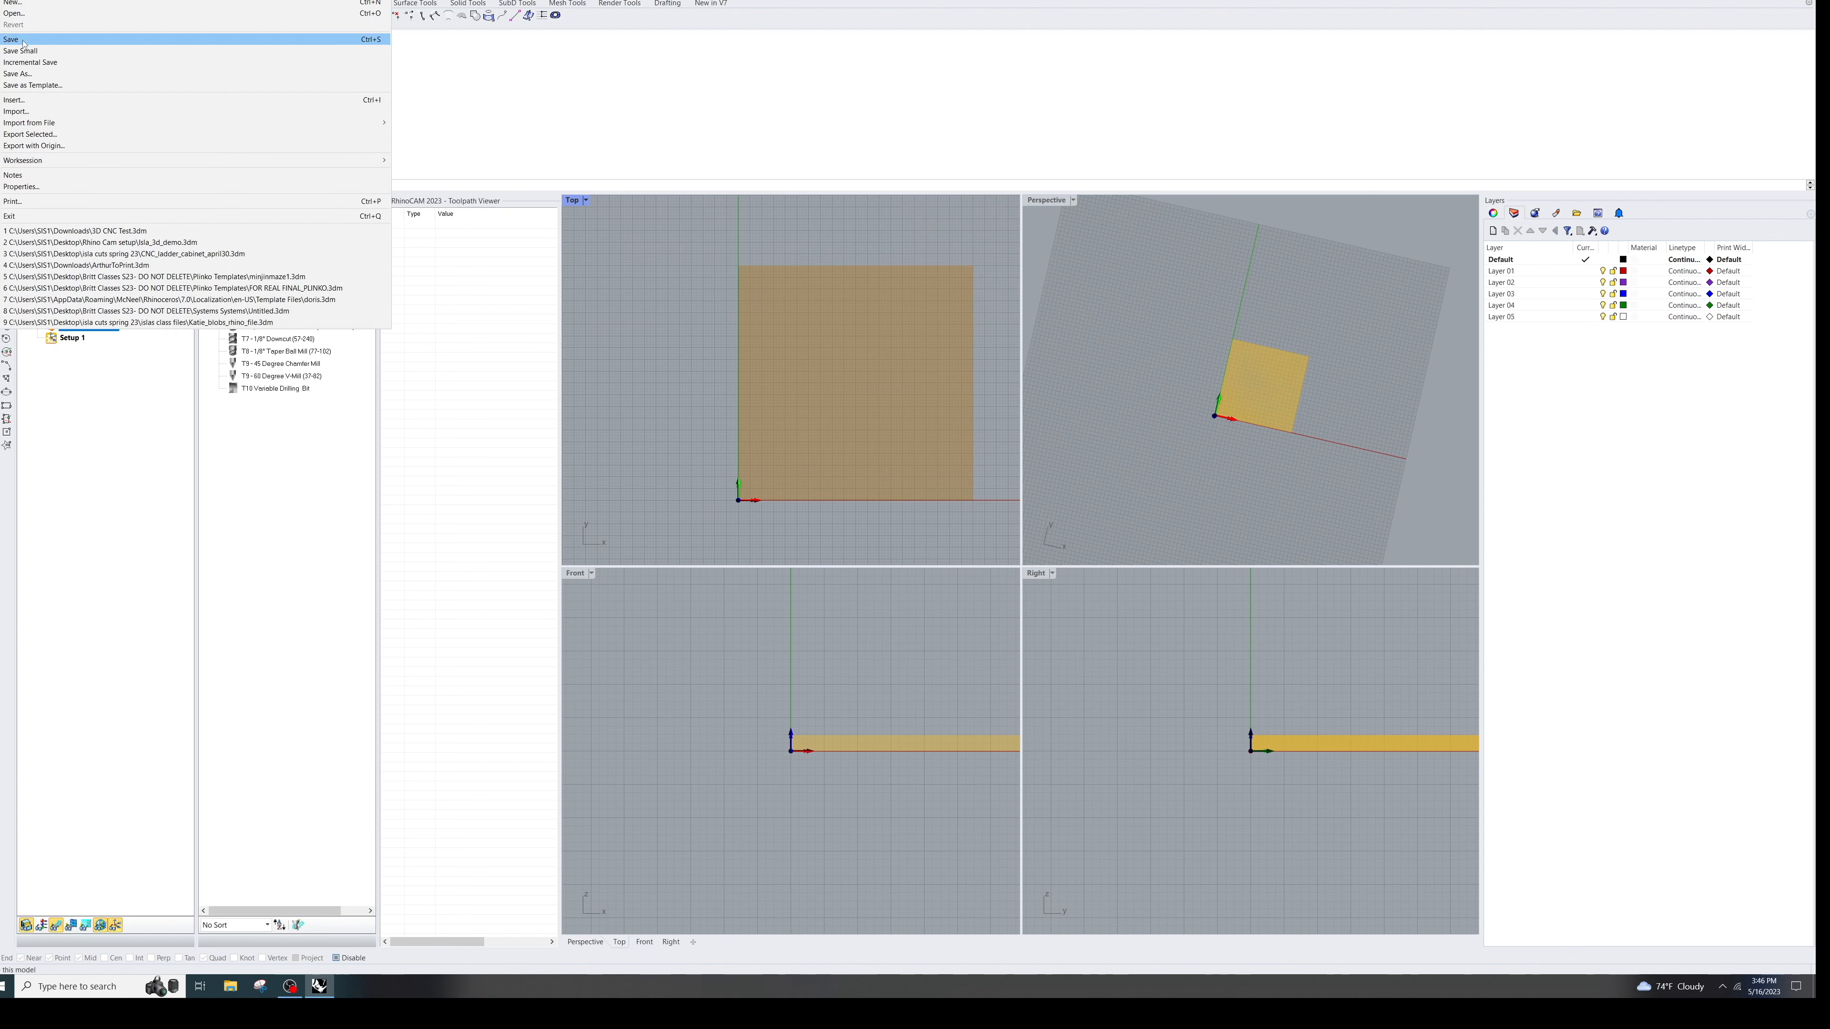
{"action": "left_click", "coordinate": [76, 112]}
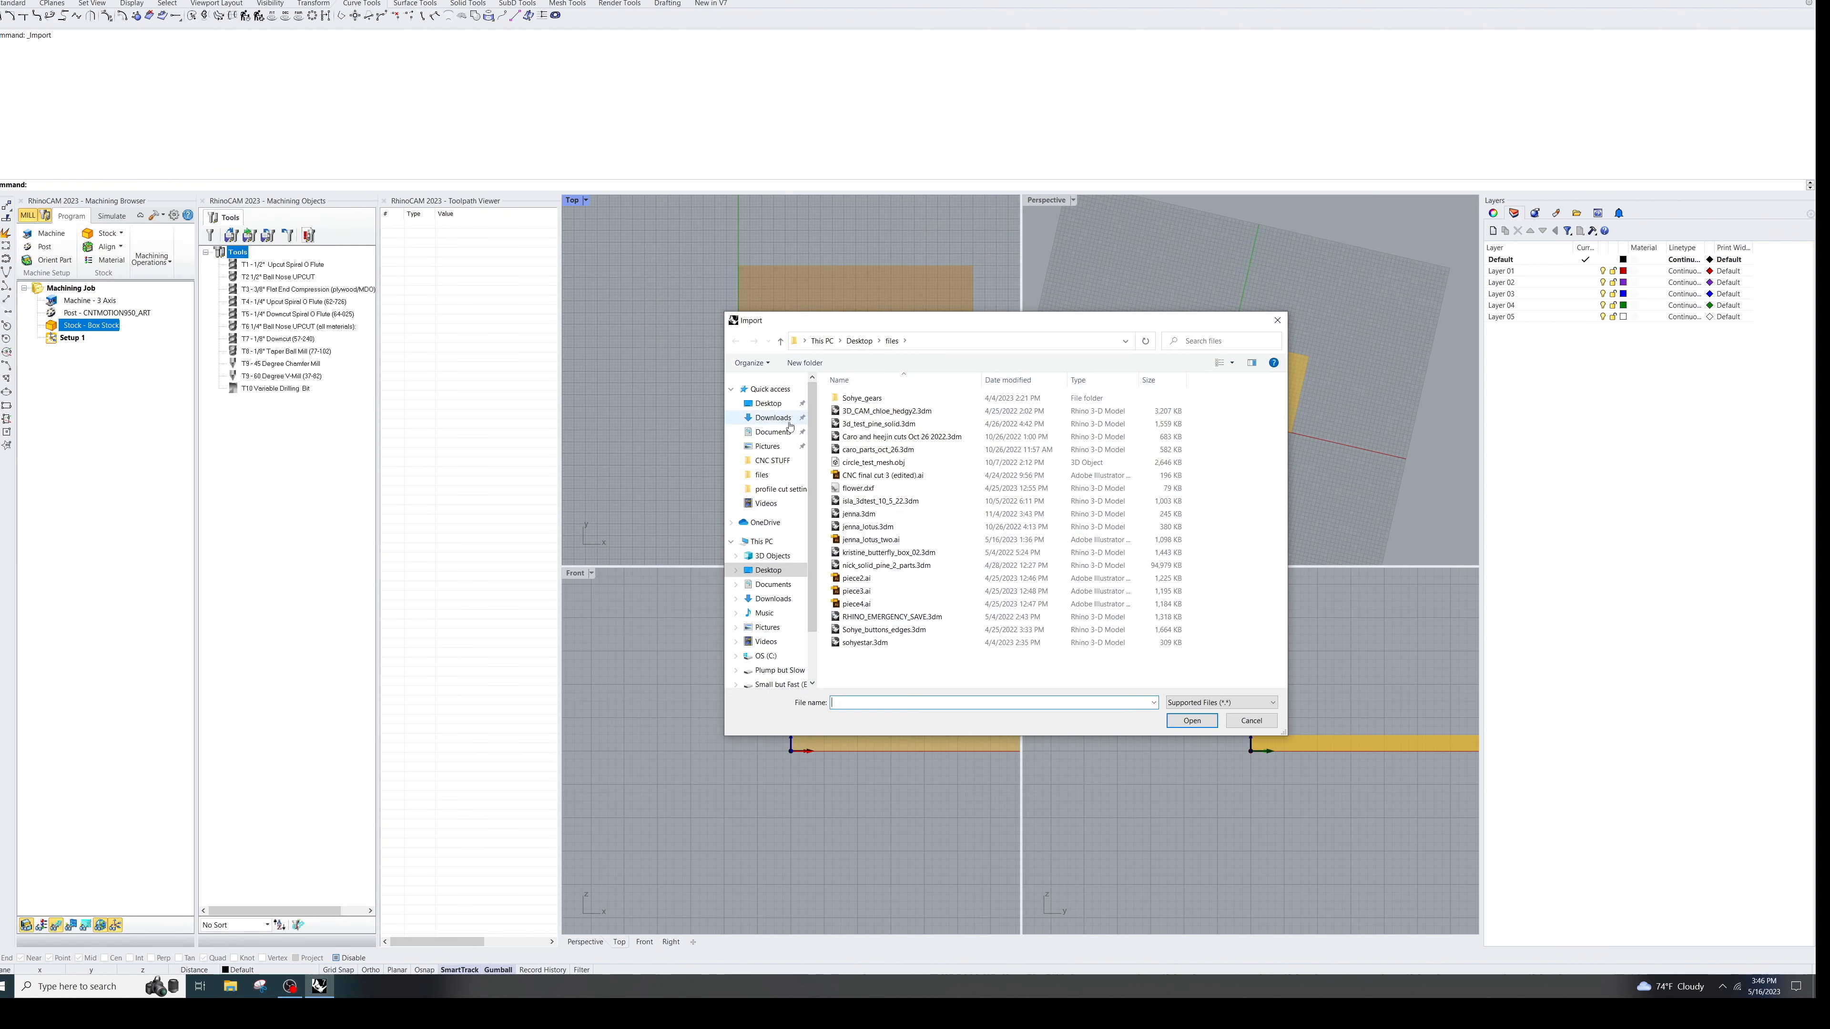
{"action": "left_click", "coordinate": [876, 540]}
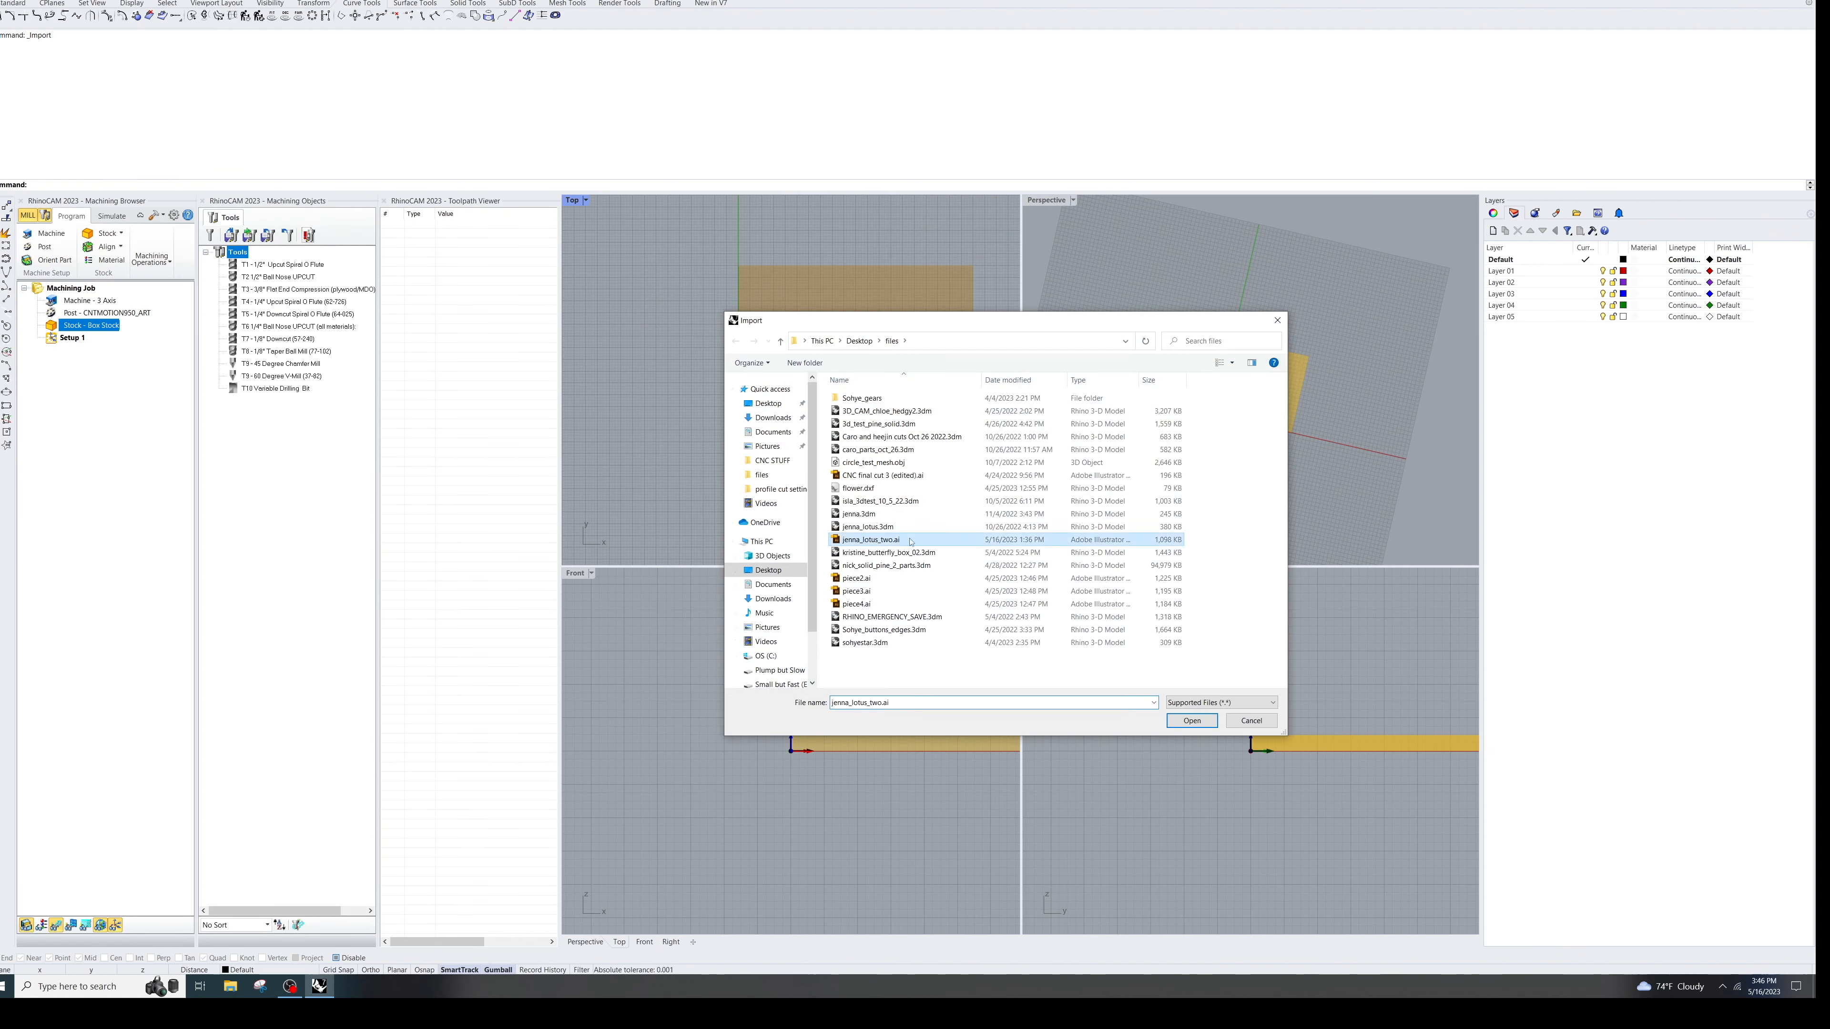
{"action": "double_click", "coordinate": [875, 540]}
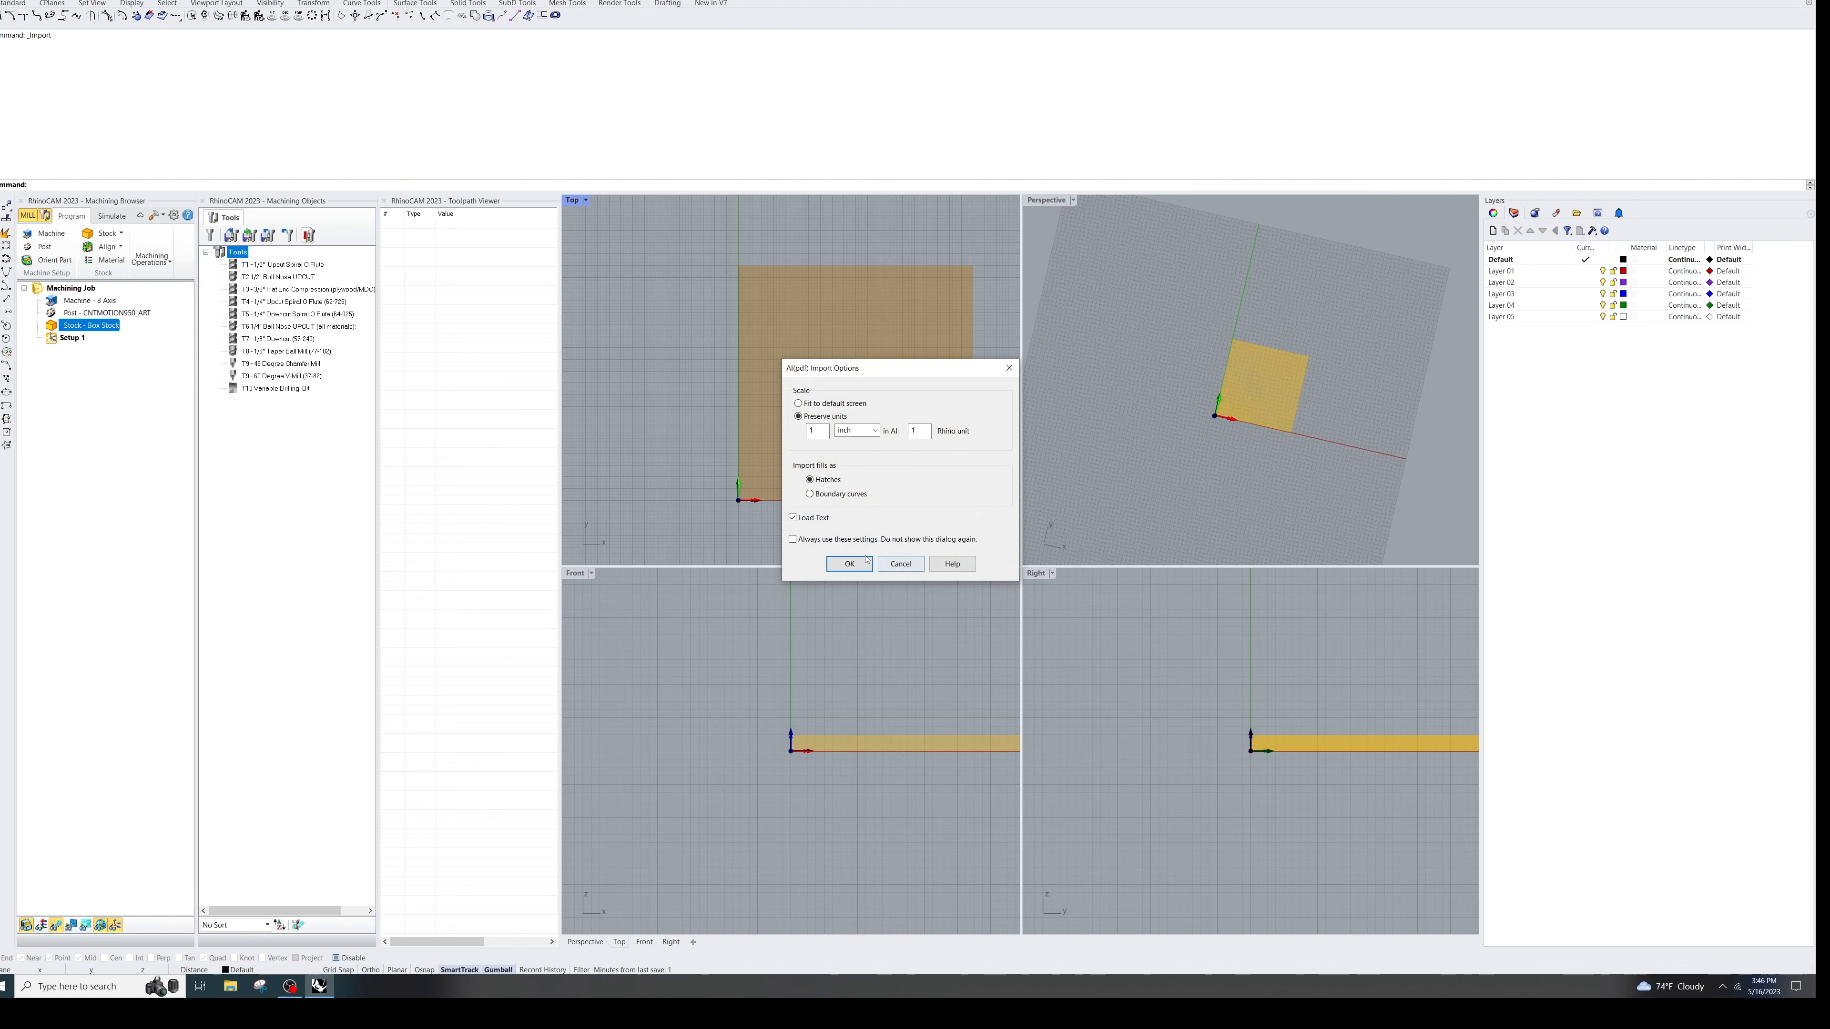
{"action": "left_click", "coordinate": [849, 564]}
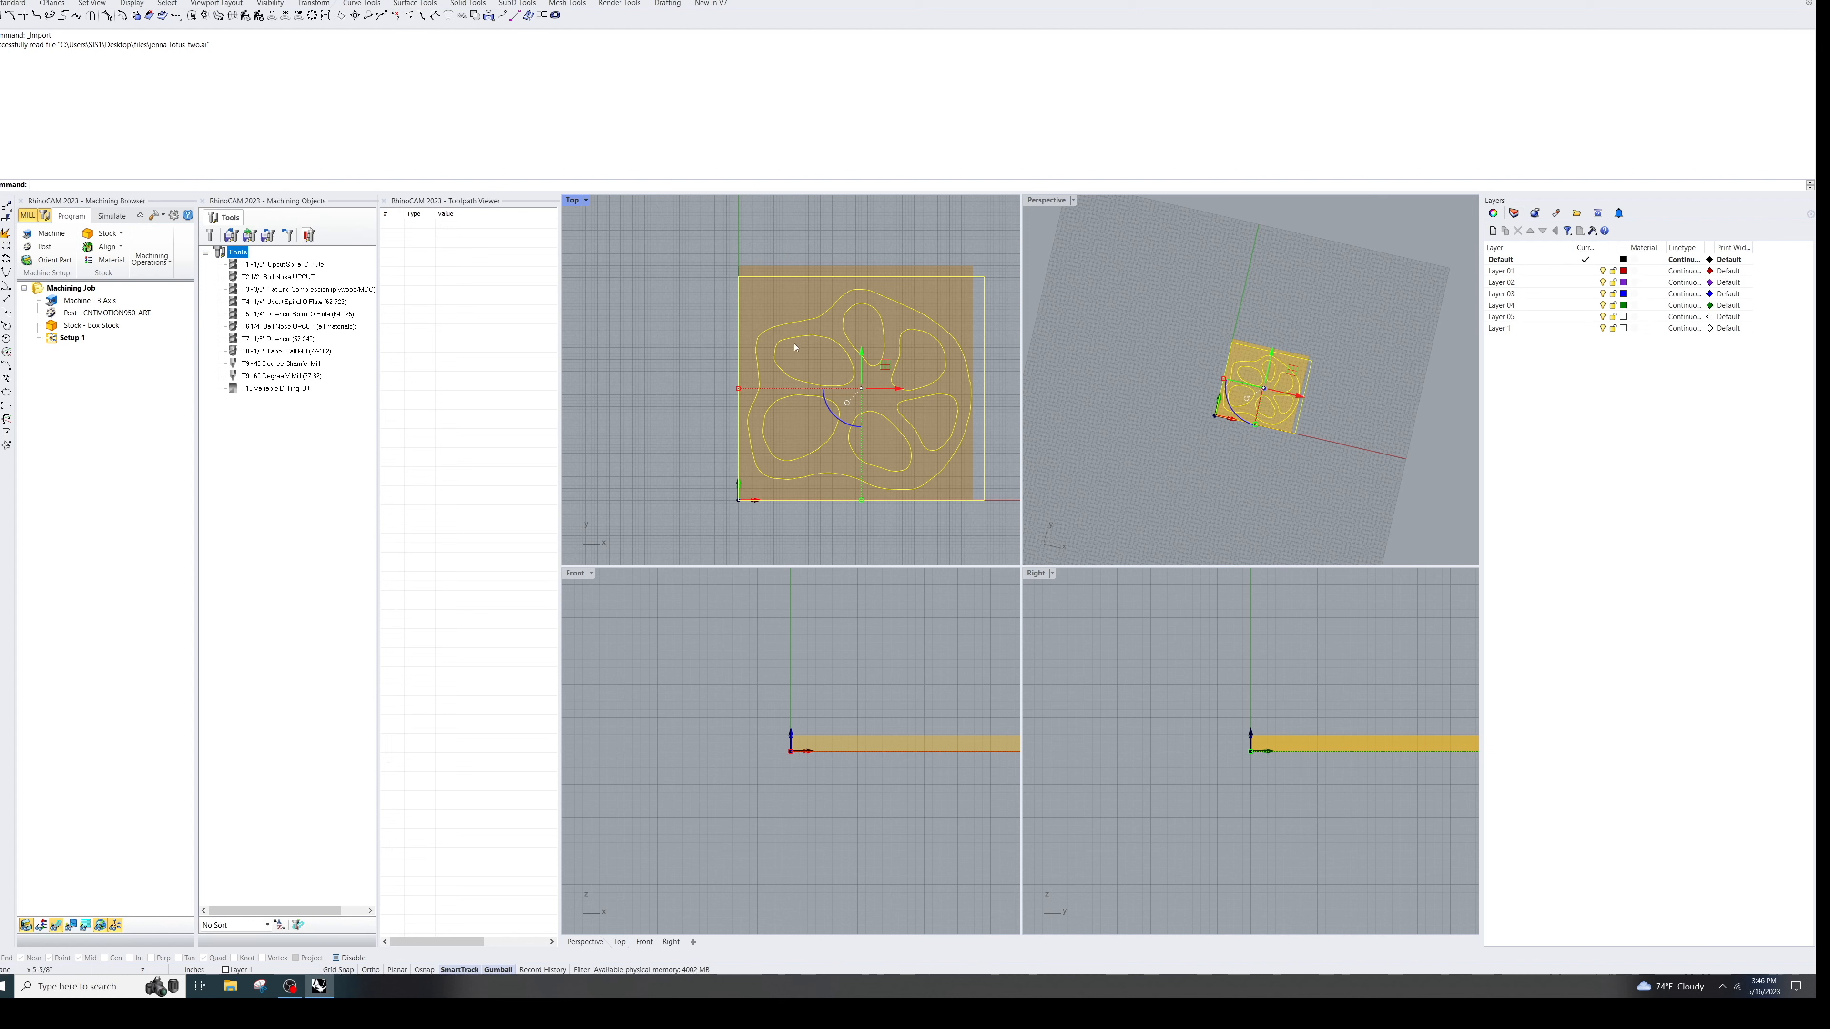
{"action": "left_click", "coordinate": [768, 277]}
{"action": "left_click", "coordinate": [984, 276]}
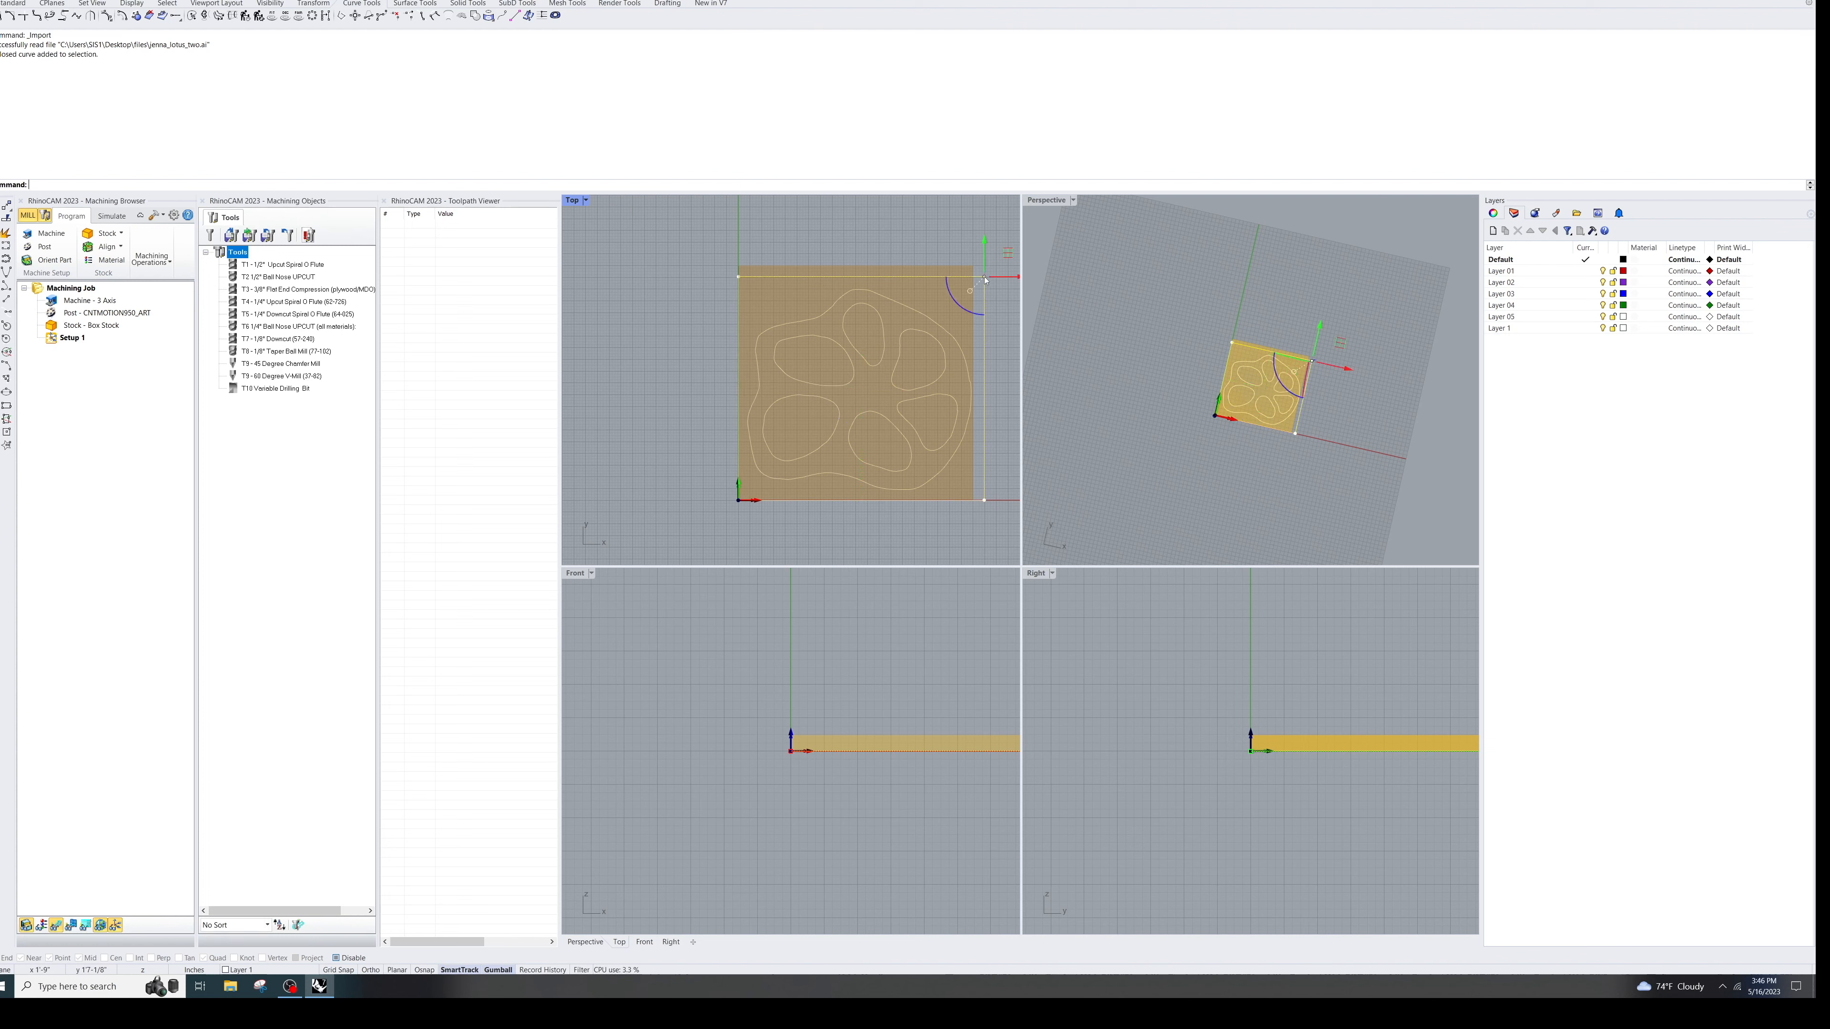
{"action": "left_click_drag", "start_coordinate": [984, 277], "coordinate": [972, 292]}
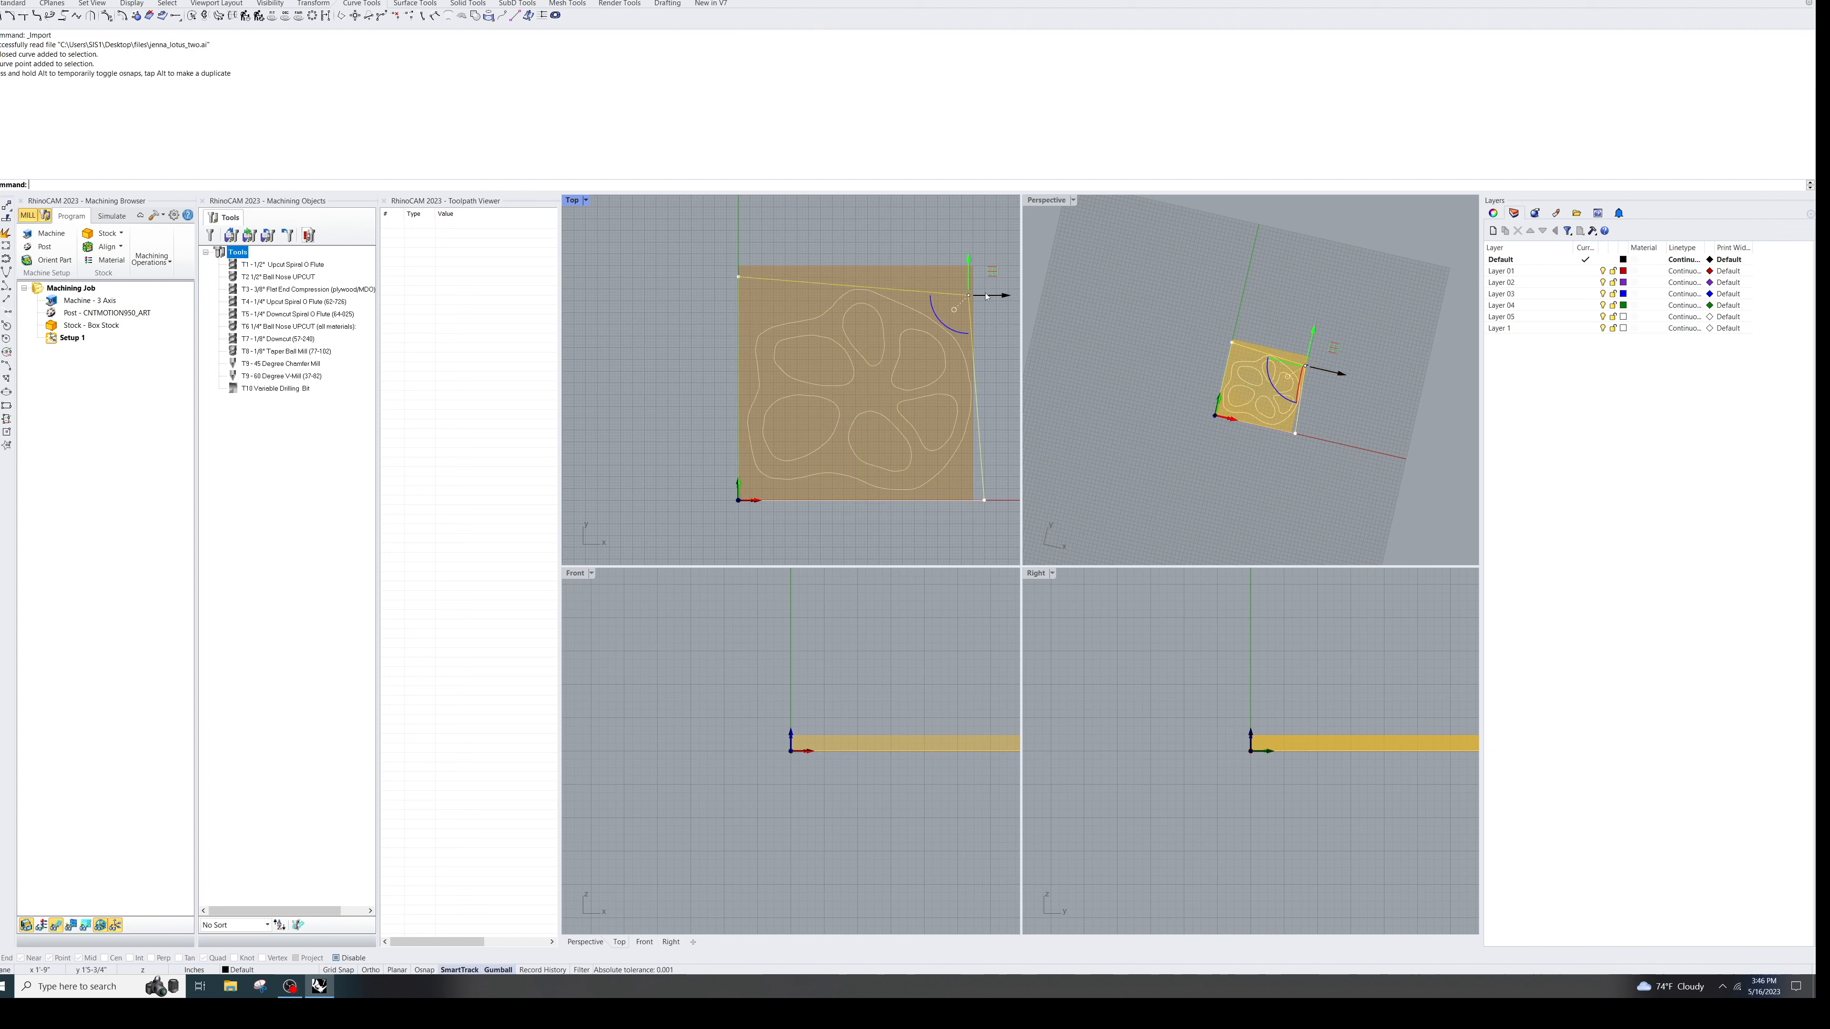
{"action": "key", "text": "ctrl+z"}
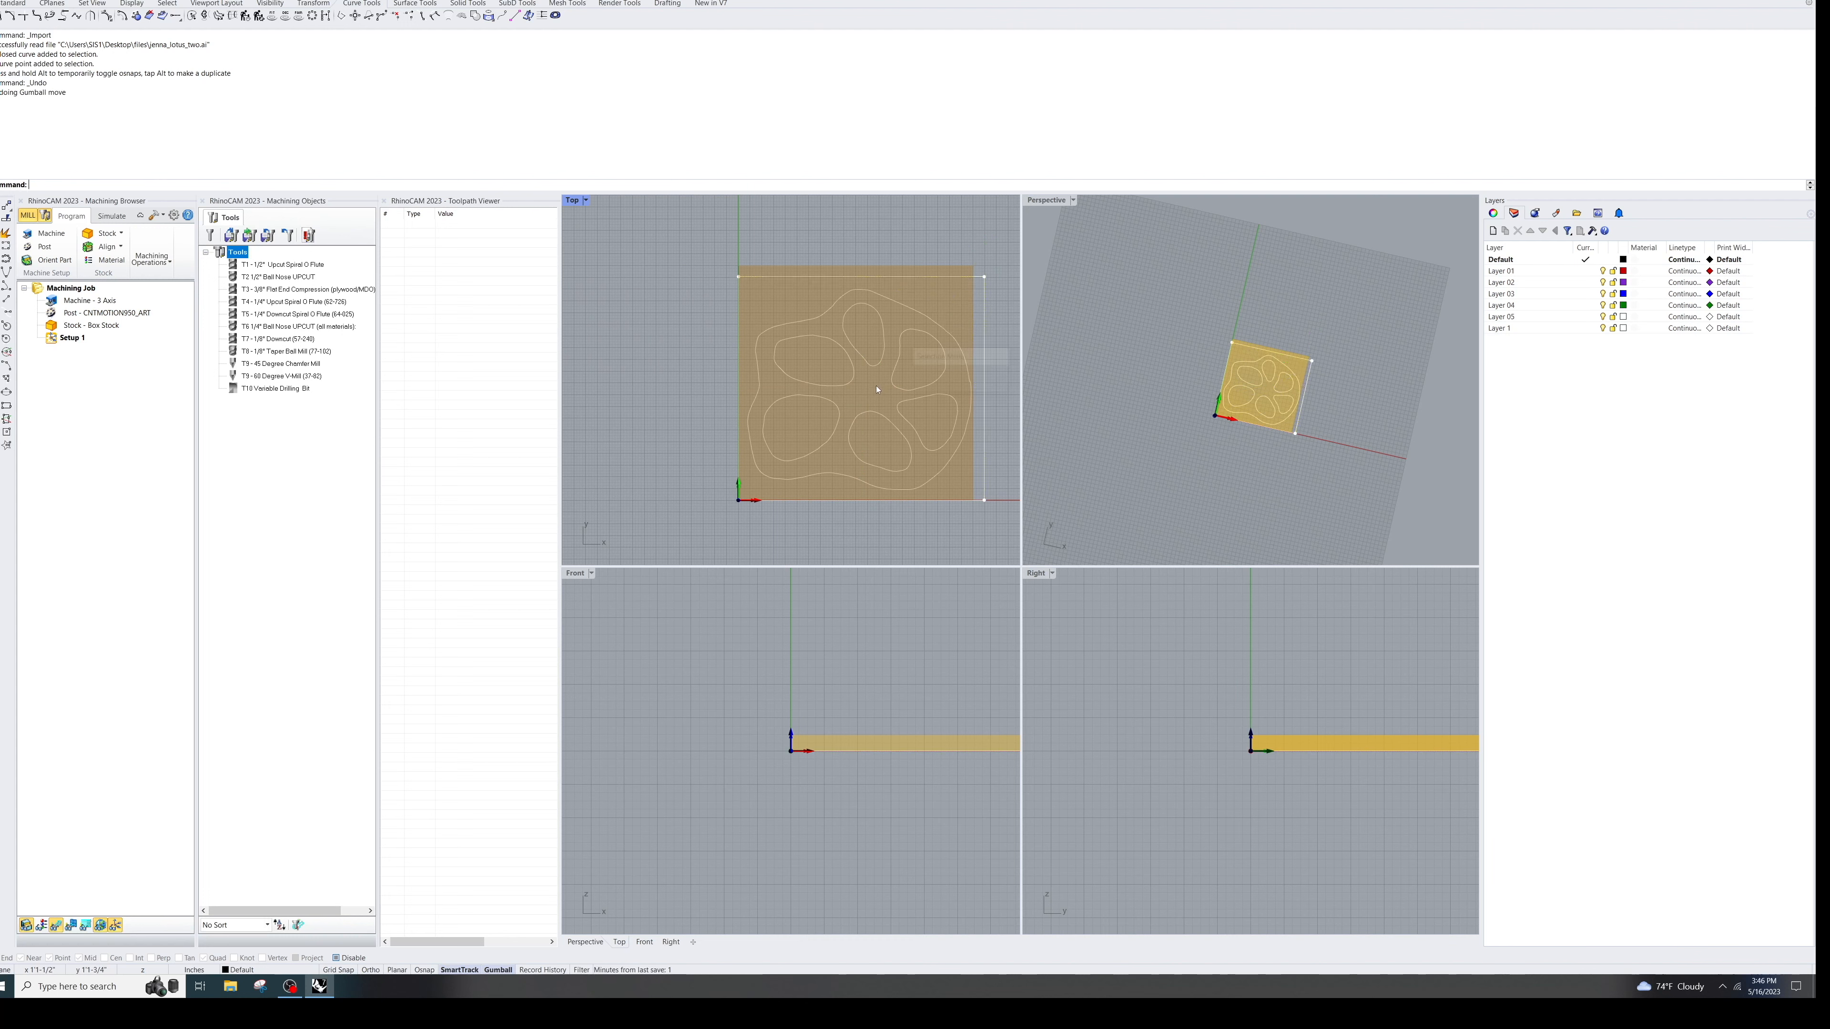
Step: Scale the lotus curves and their rectangular frame down uniformly and center them within the stock in the top view
{"action": "left_click_drag", "start_coordinate": [910, 344], "coordinate": [703, 470]}
{"action": "left_click_drag", "start_coordinate": [668, 255], "coordinate": [962, 476]}
{"action": "left_click_drag", "start_coordinate": [683, 263], "coordinate": [1016, 534]}
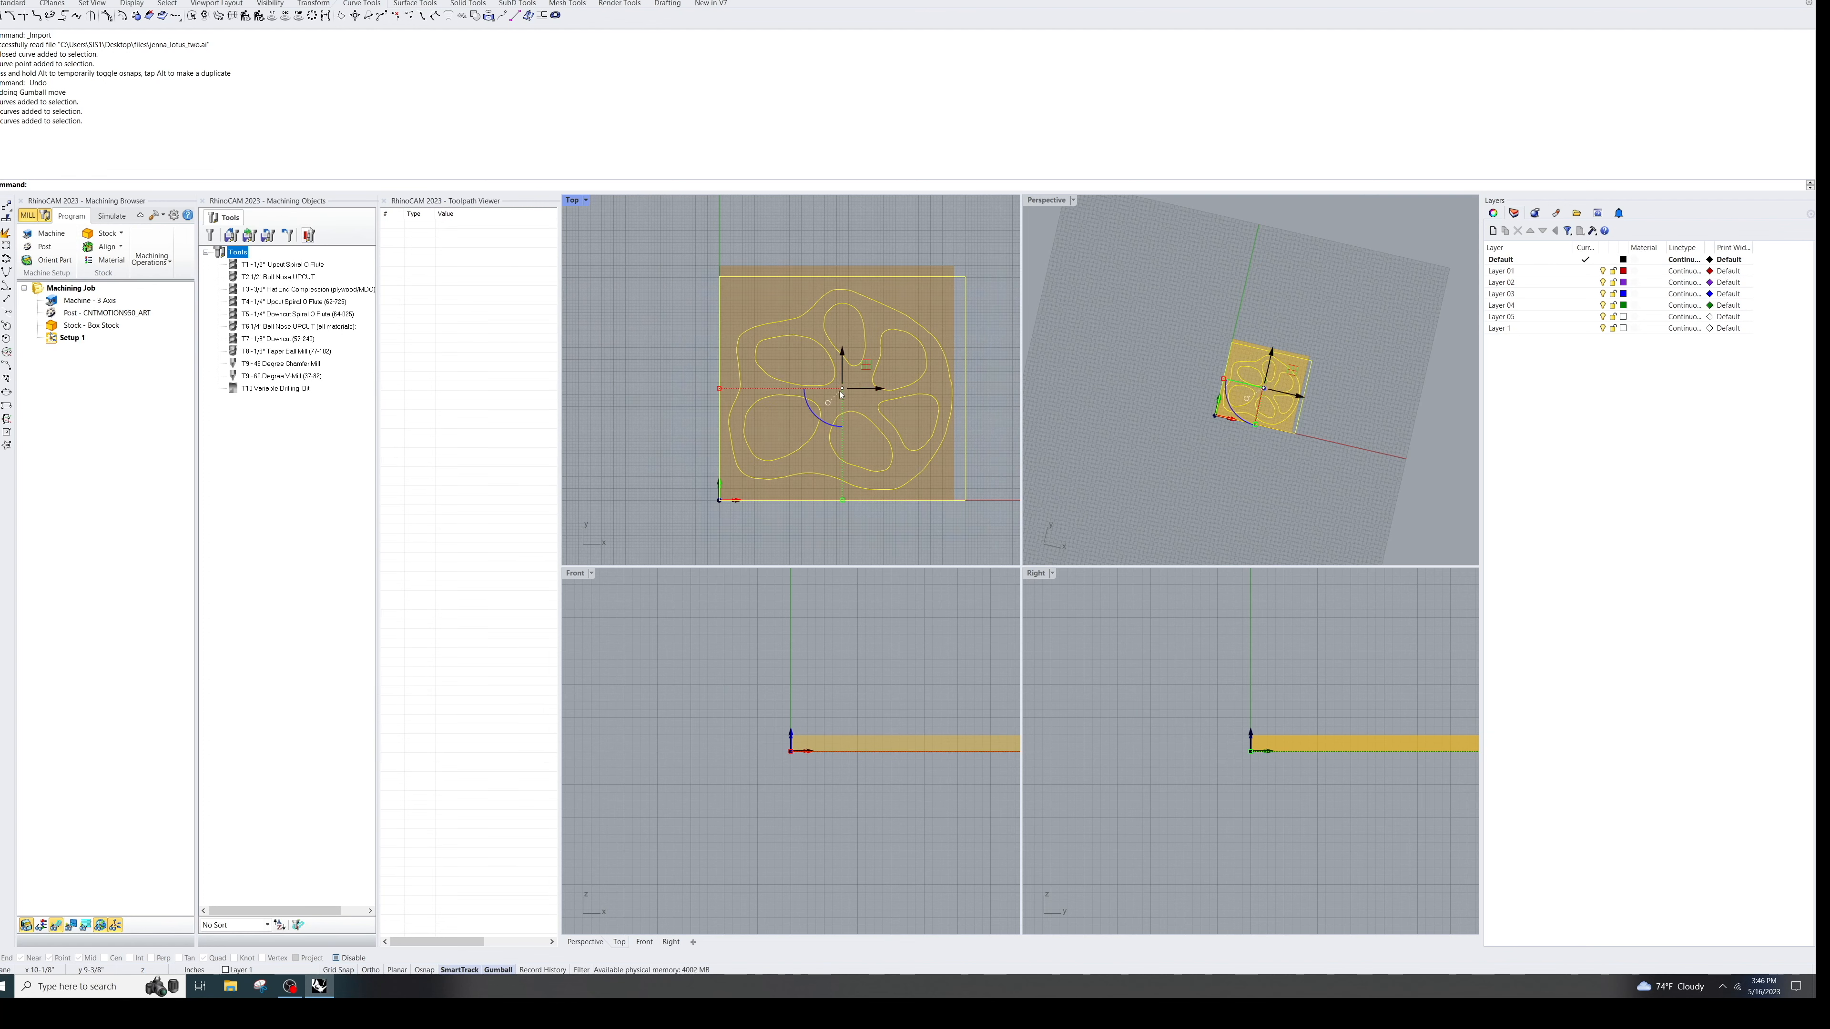
{"action": "left_click_drag", "start_coordinate": [720, 502], "coordinate": [737, 503]}
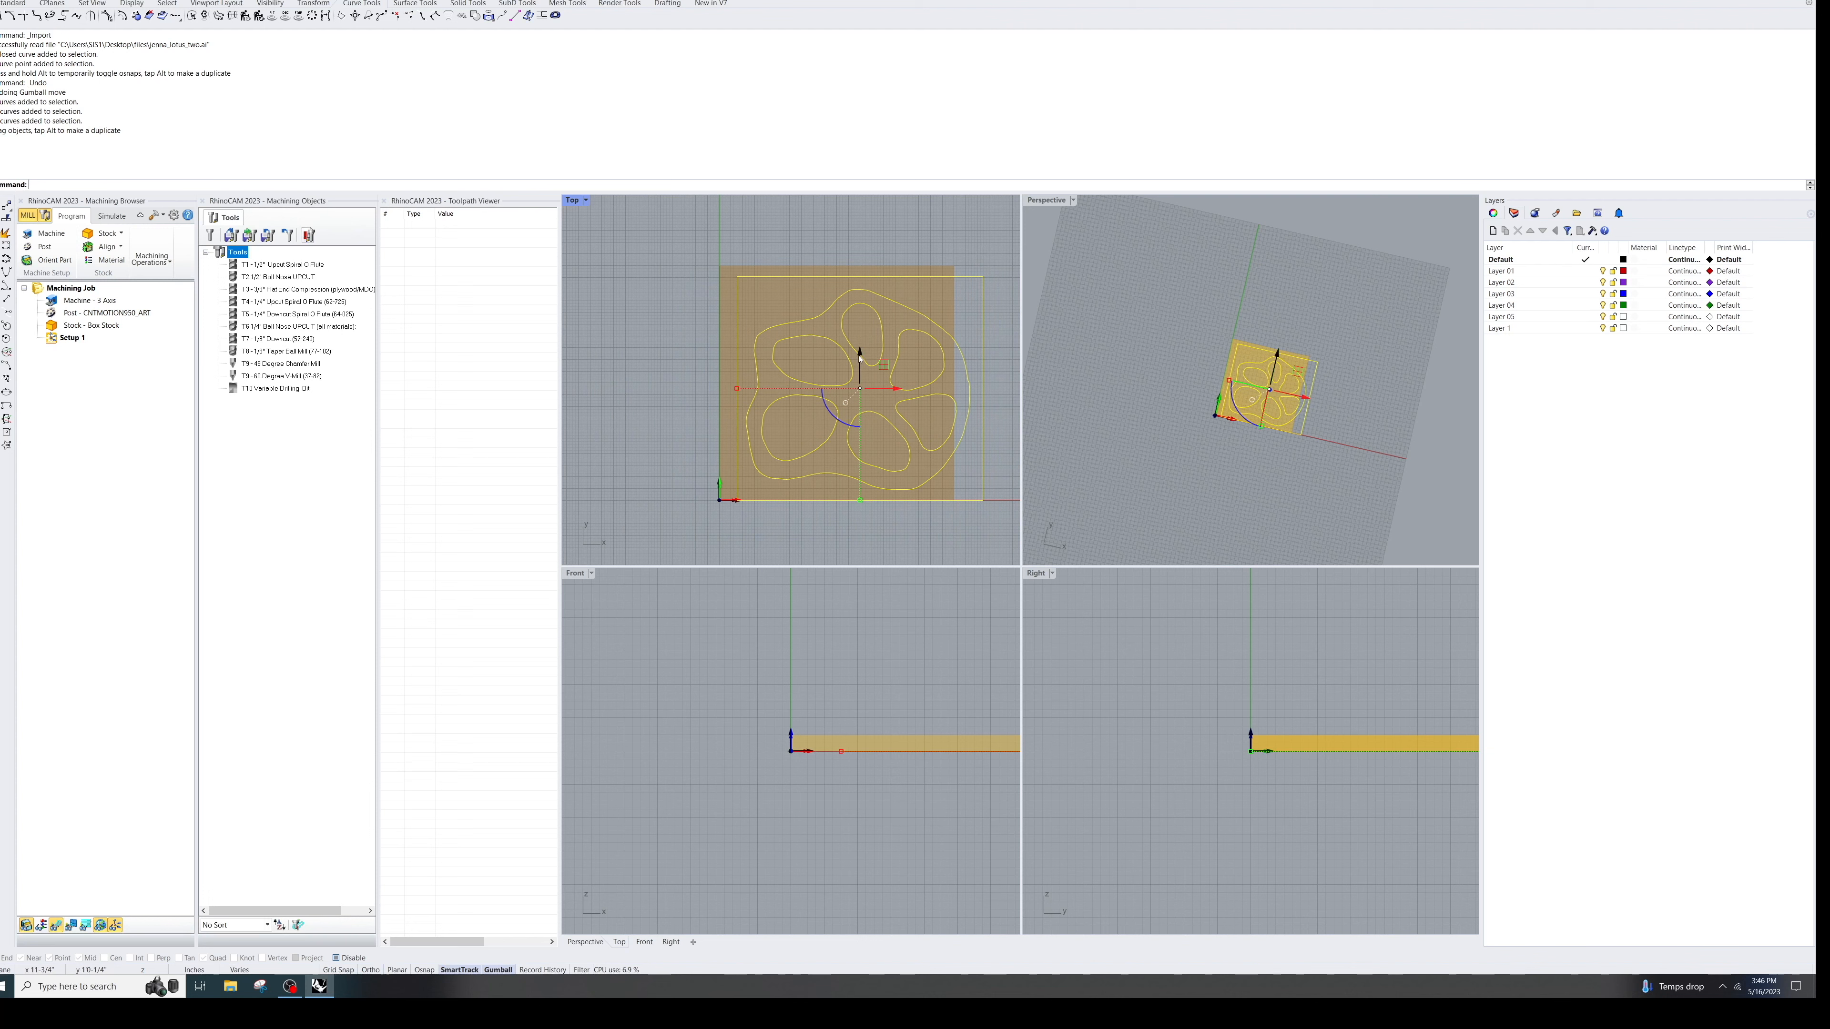
{"action": "left_click_drag", "start_coordinate": [855, 499], "coordinate": [852, 472], "text": "shift"}
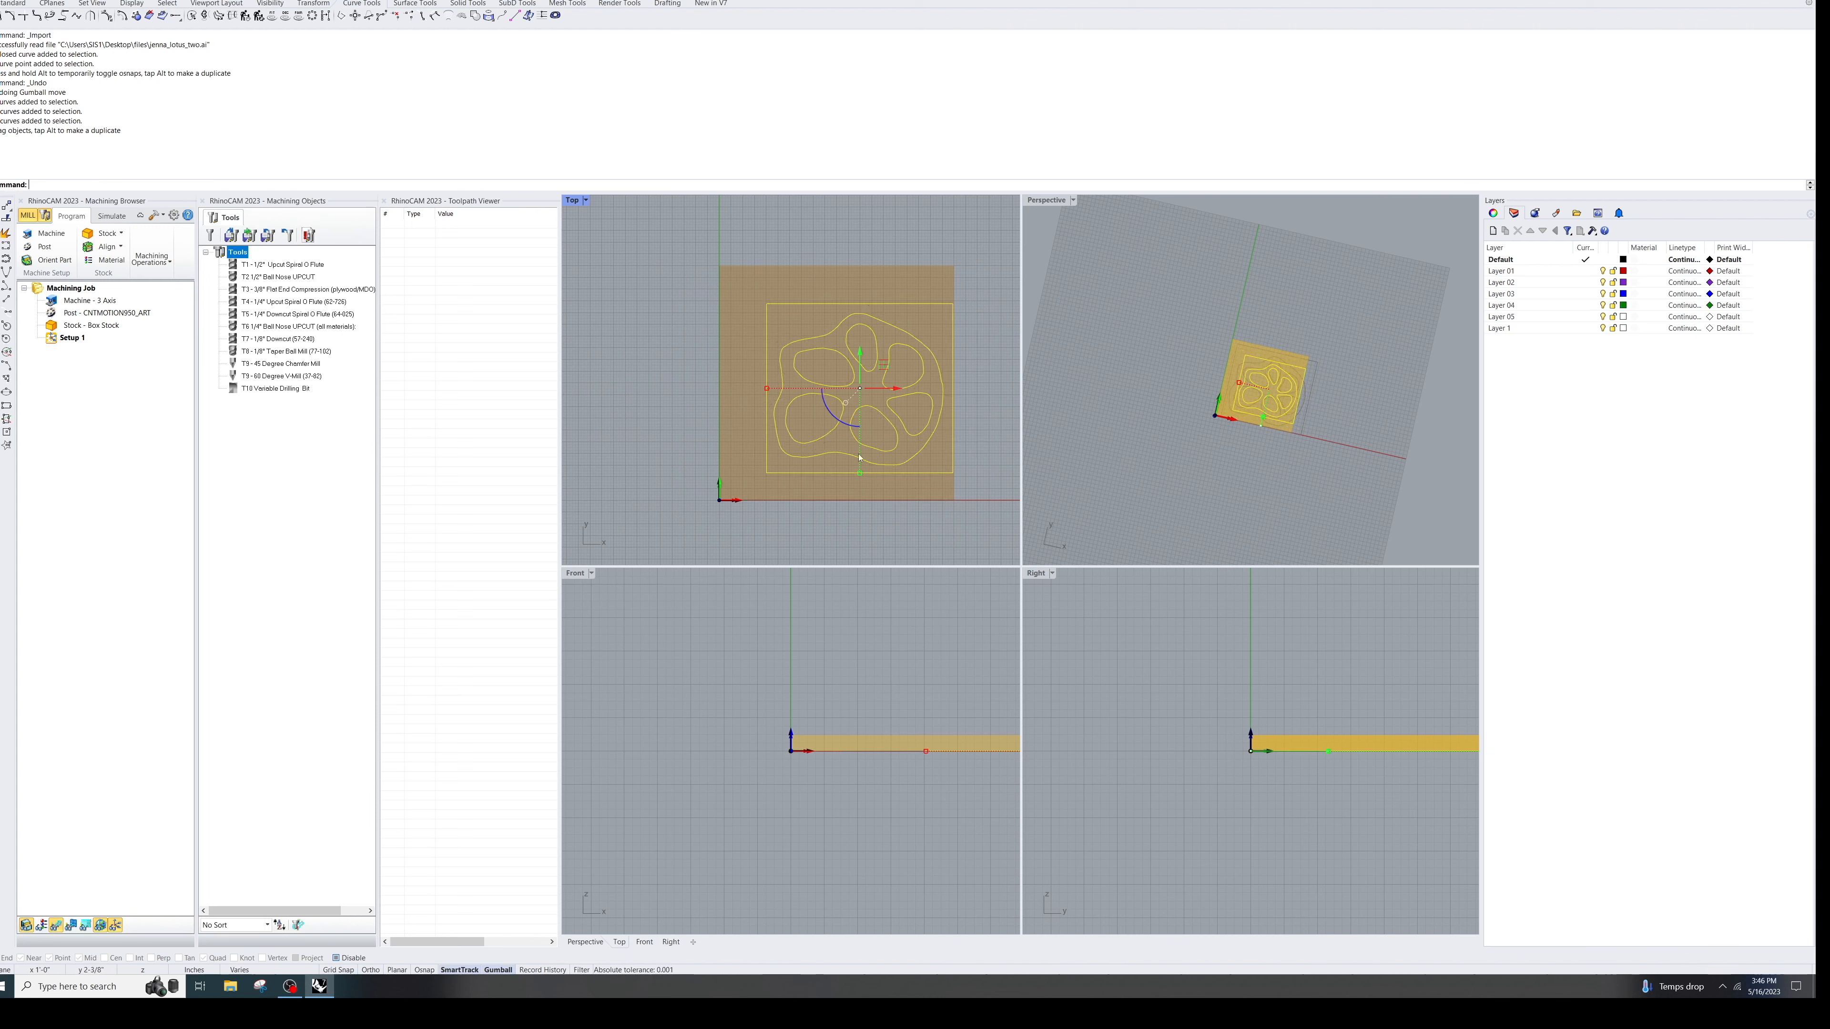
{"action": "left_click", "coordinate": [972, 361]}
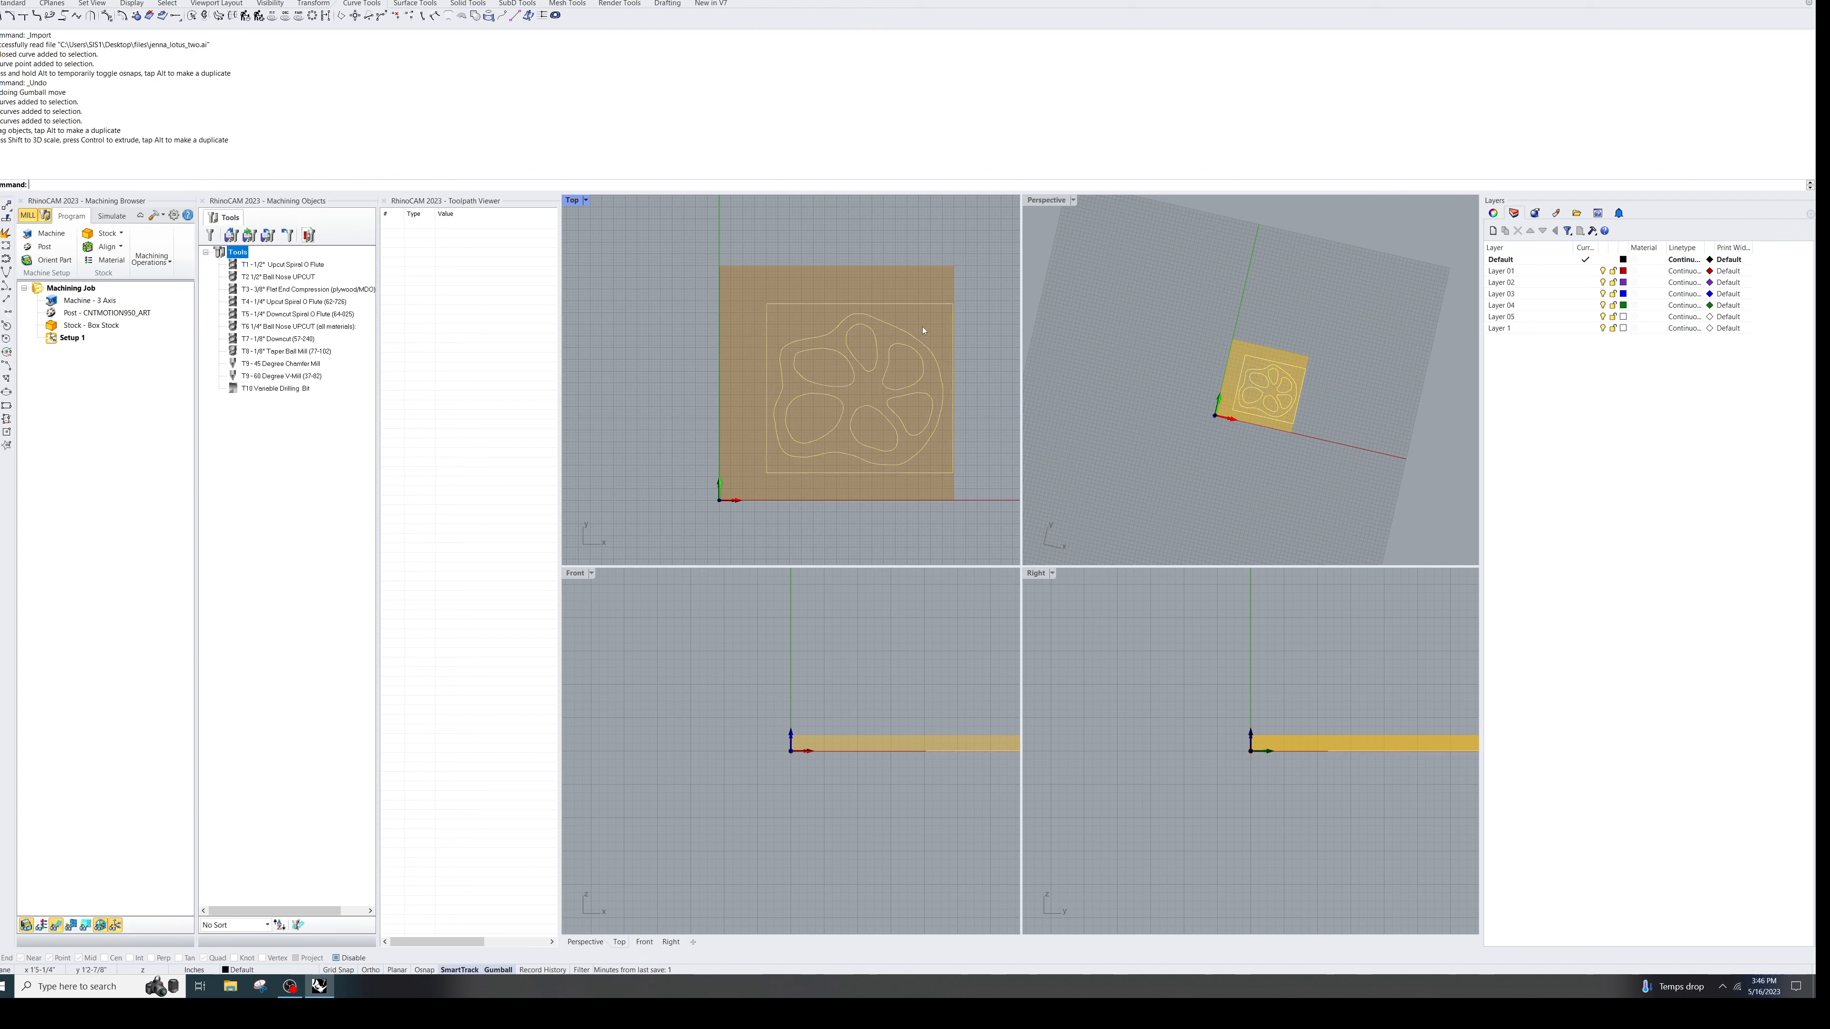
{"action": "left_click", "coordinate": [840, 435]}
{"action": "left_click_drag", "start_coordinate": [860, 387], "coordinate": [840, 383]}
{"action": "left_click", "coordinate": [946, 366]}
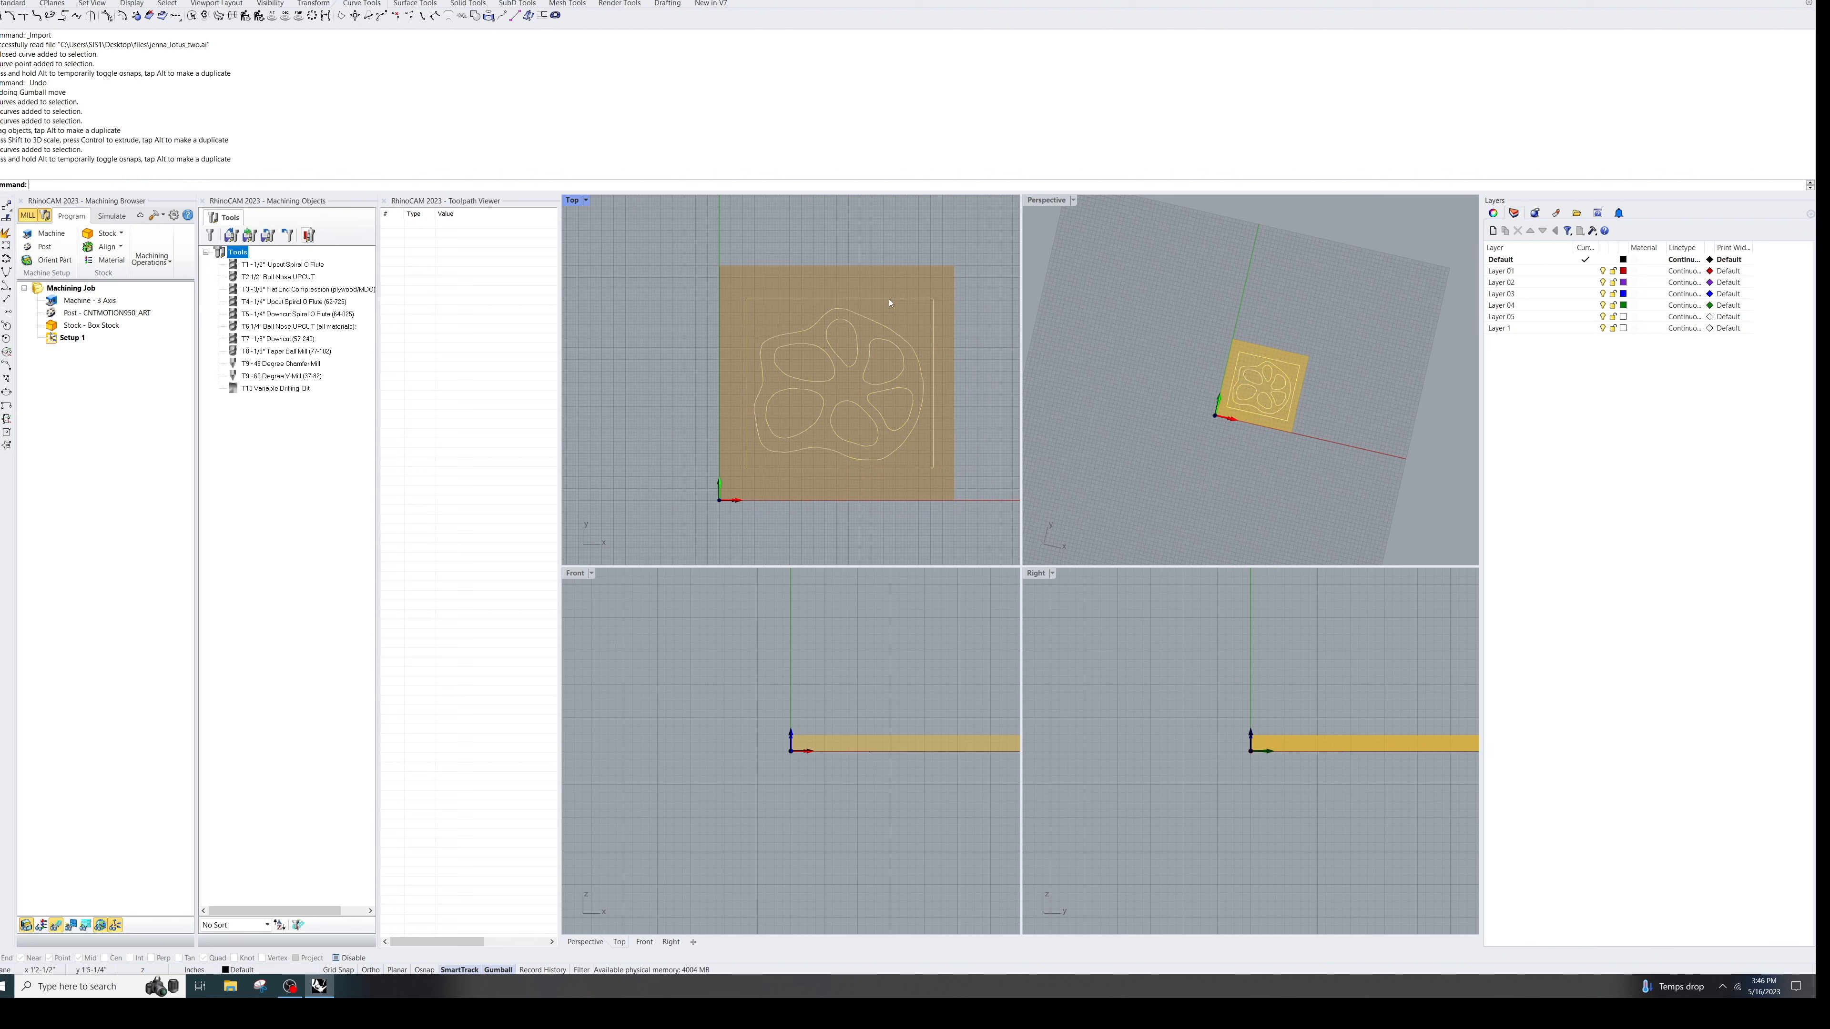
Step: Delete the rectangular frame around the lotus, keeping only the lotus outline and petal curves
{"action": "left_click", "coordinate": [891, 300]}
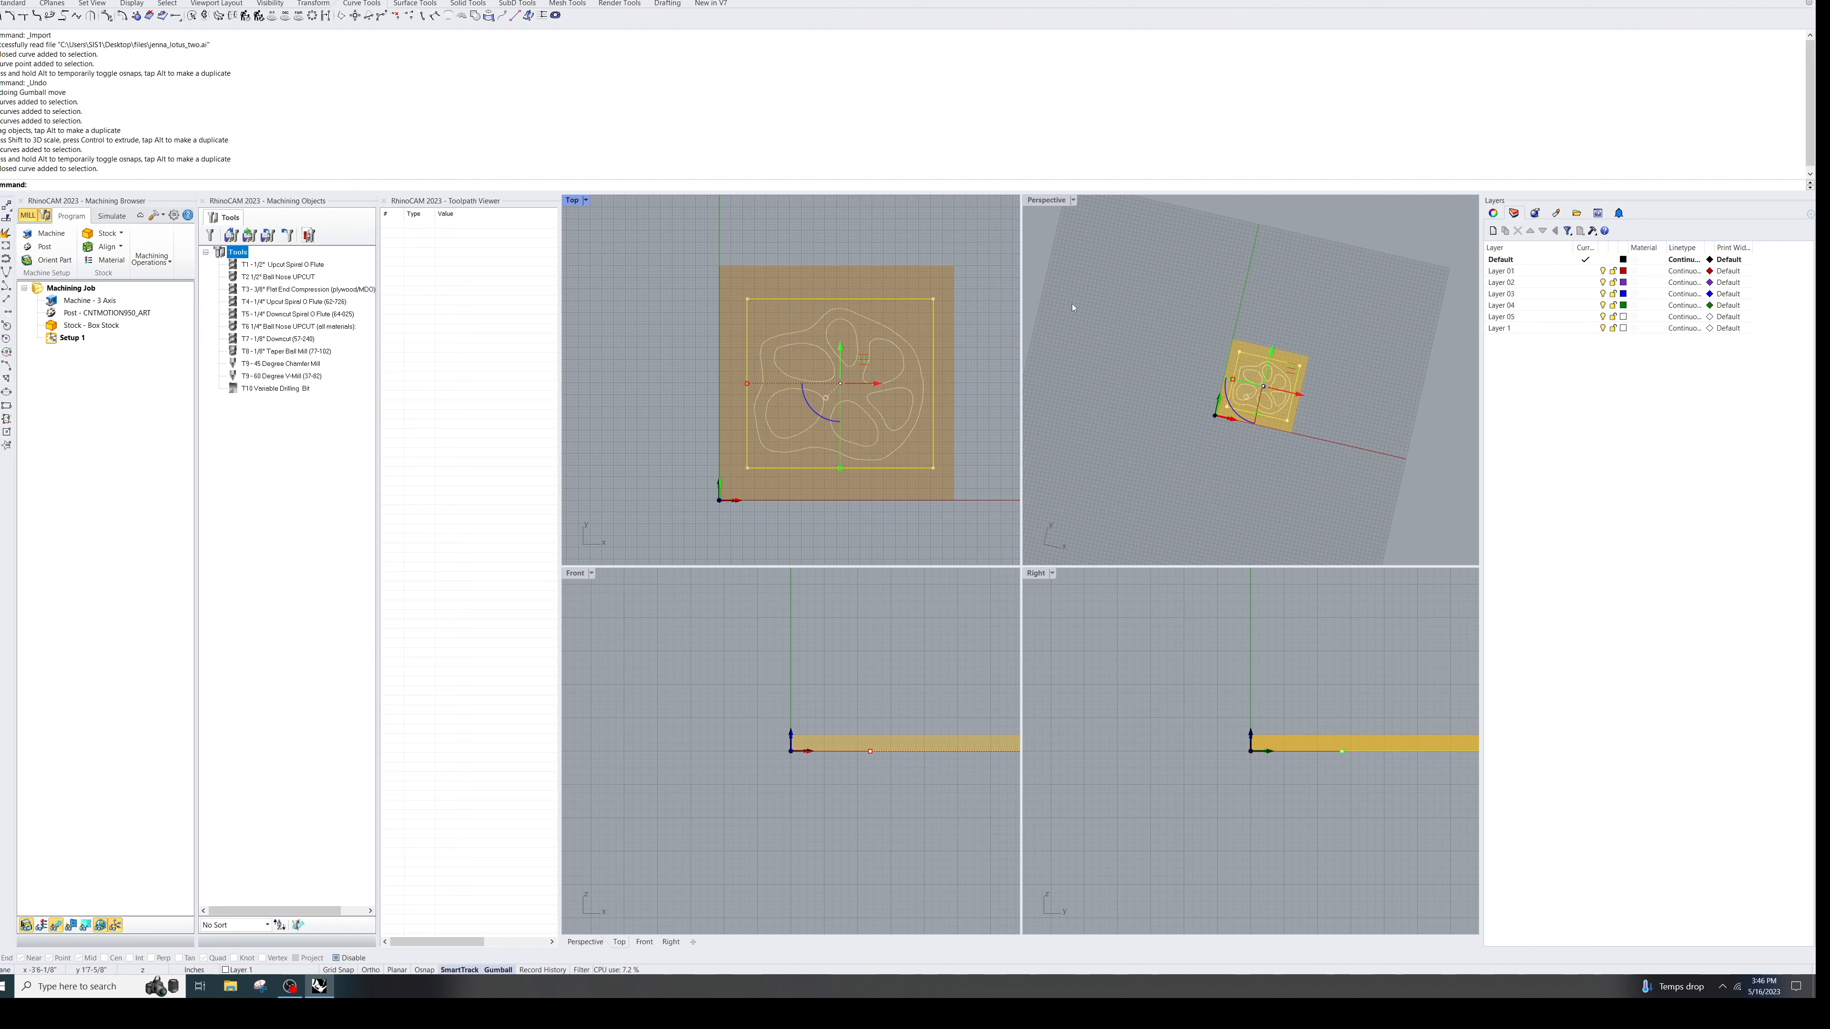
{"action": "key", "text": "Delete"}
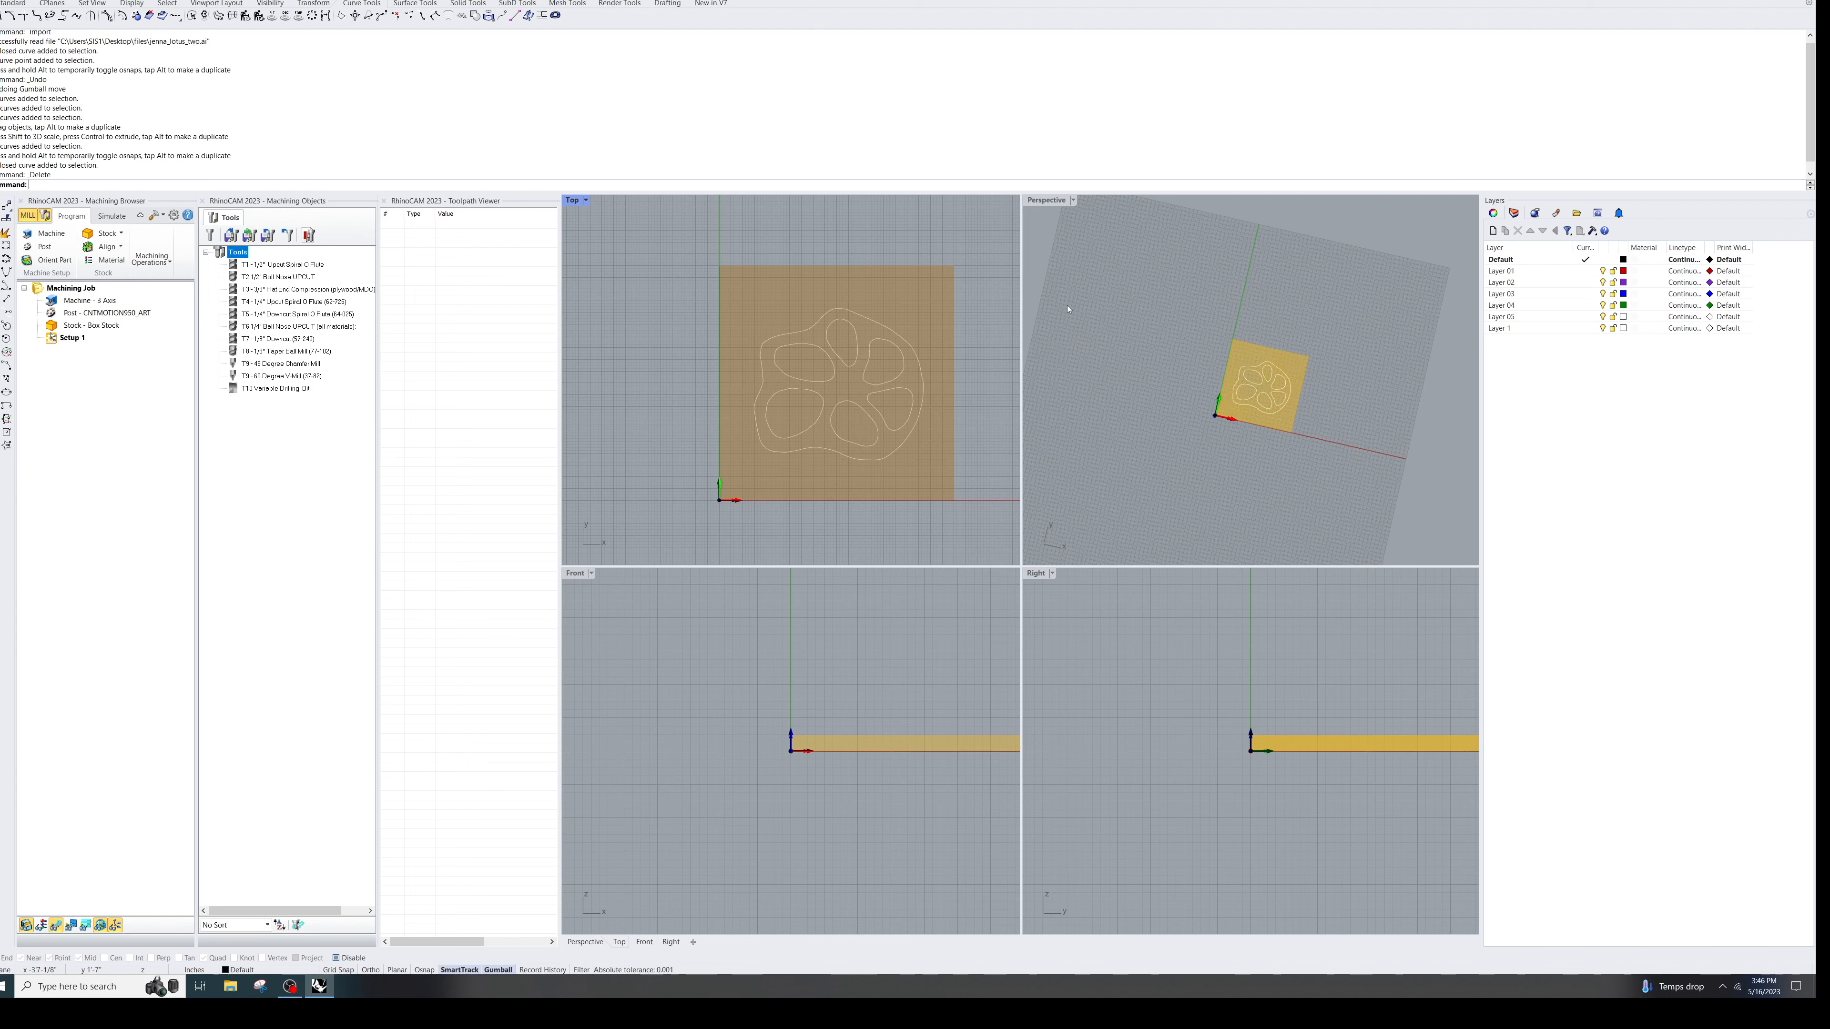
{"action": "key", "text": "Delete"}
{"action": "left_click_drag", "start_coordinate": [696, 281], "coordinate": [1020, 497]}
{"action": "left_click", "coordinate": [878, 449]}
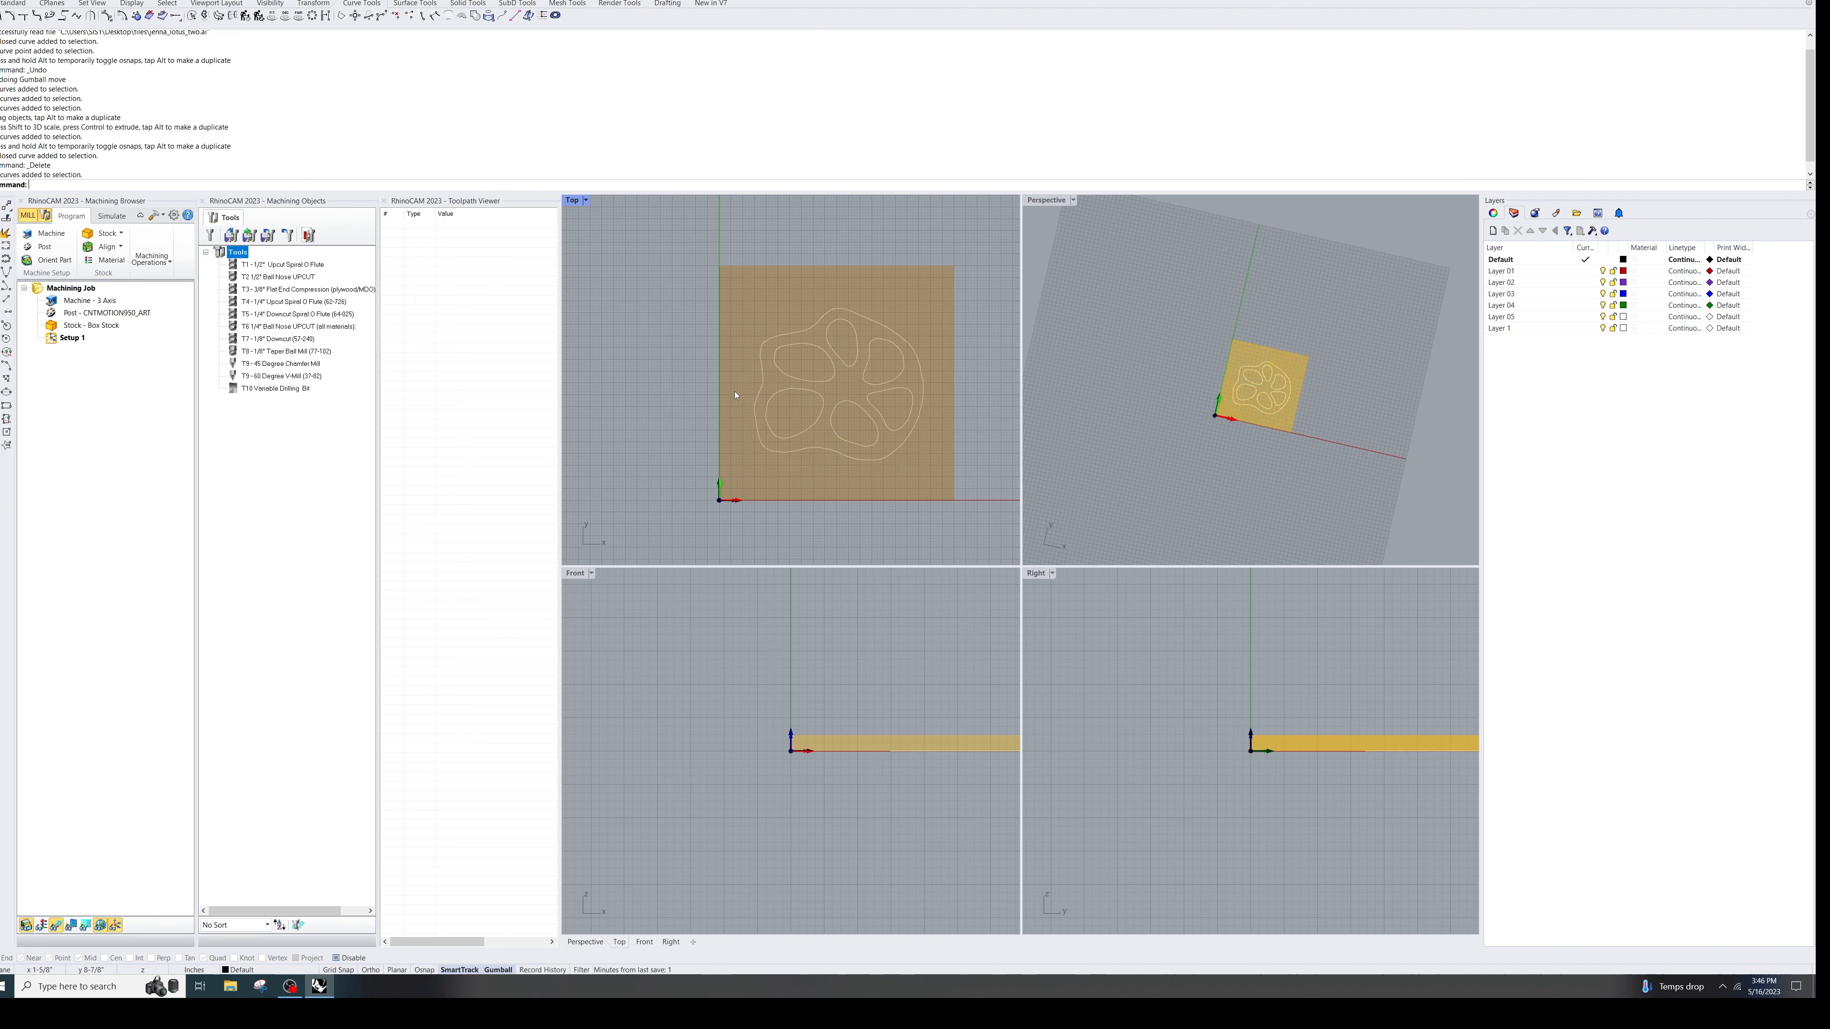
Step: Start a 2 1/2 Axis Pocketing operation in Setup 1
{"action": "left_click", "coordinate": [72, 338]}
{"action": "left_click", "coordinate": [153, 262]}
{"action": "left_click", "coordinate": [157, 300]}
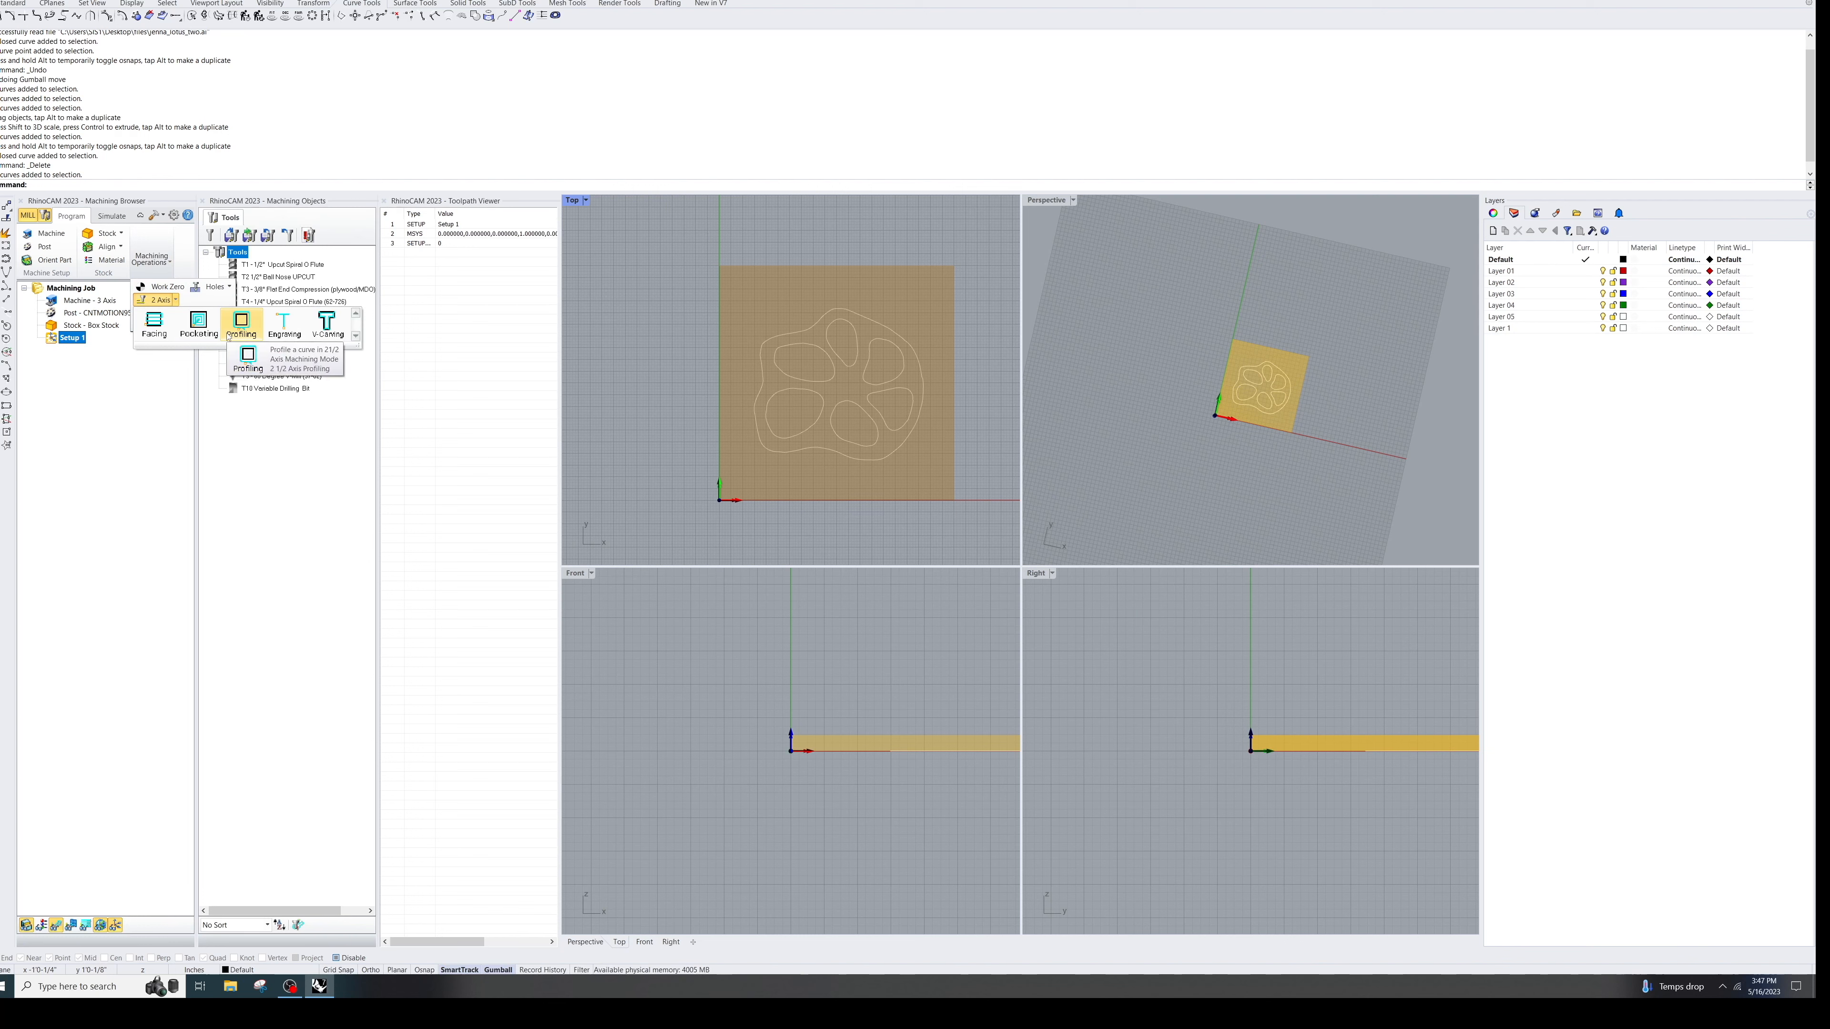
{"action": "left_click", "coordinate": [204, 333]}
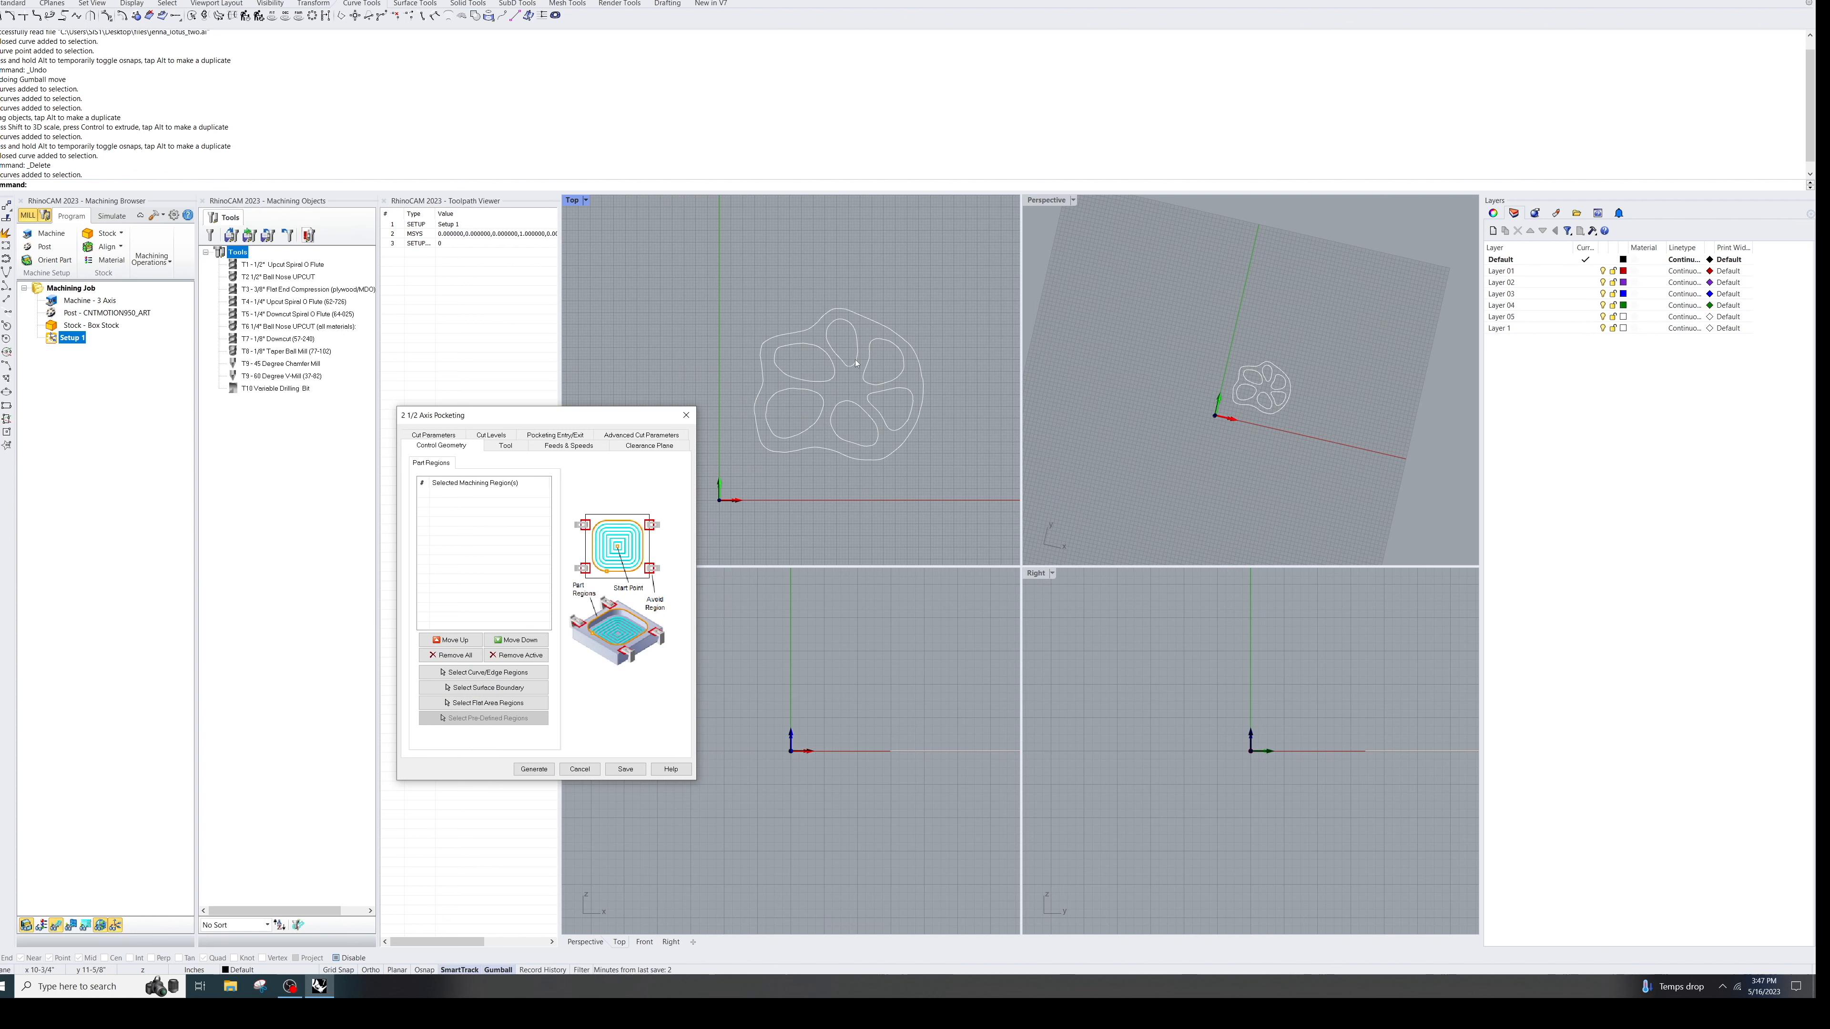
Step: Select the six inner petal curves as the pocketing operation's machining regions, excluding the outer lotus outline, and check the listed regions
{"action": "left_click", "coordinate": [487, 674]}
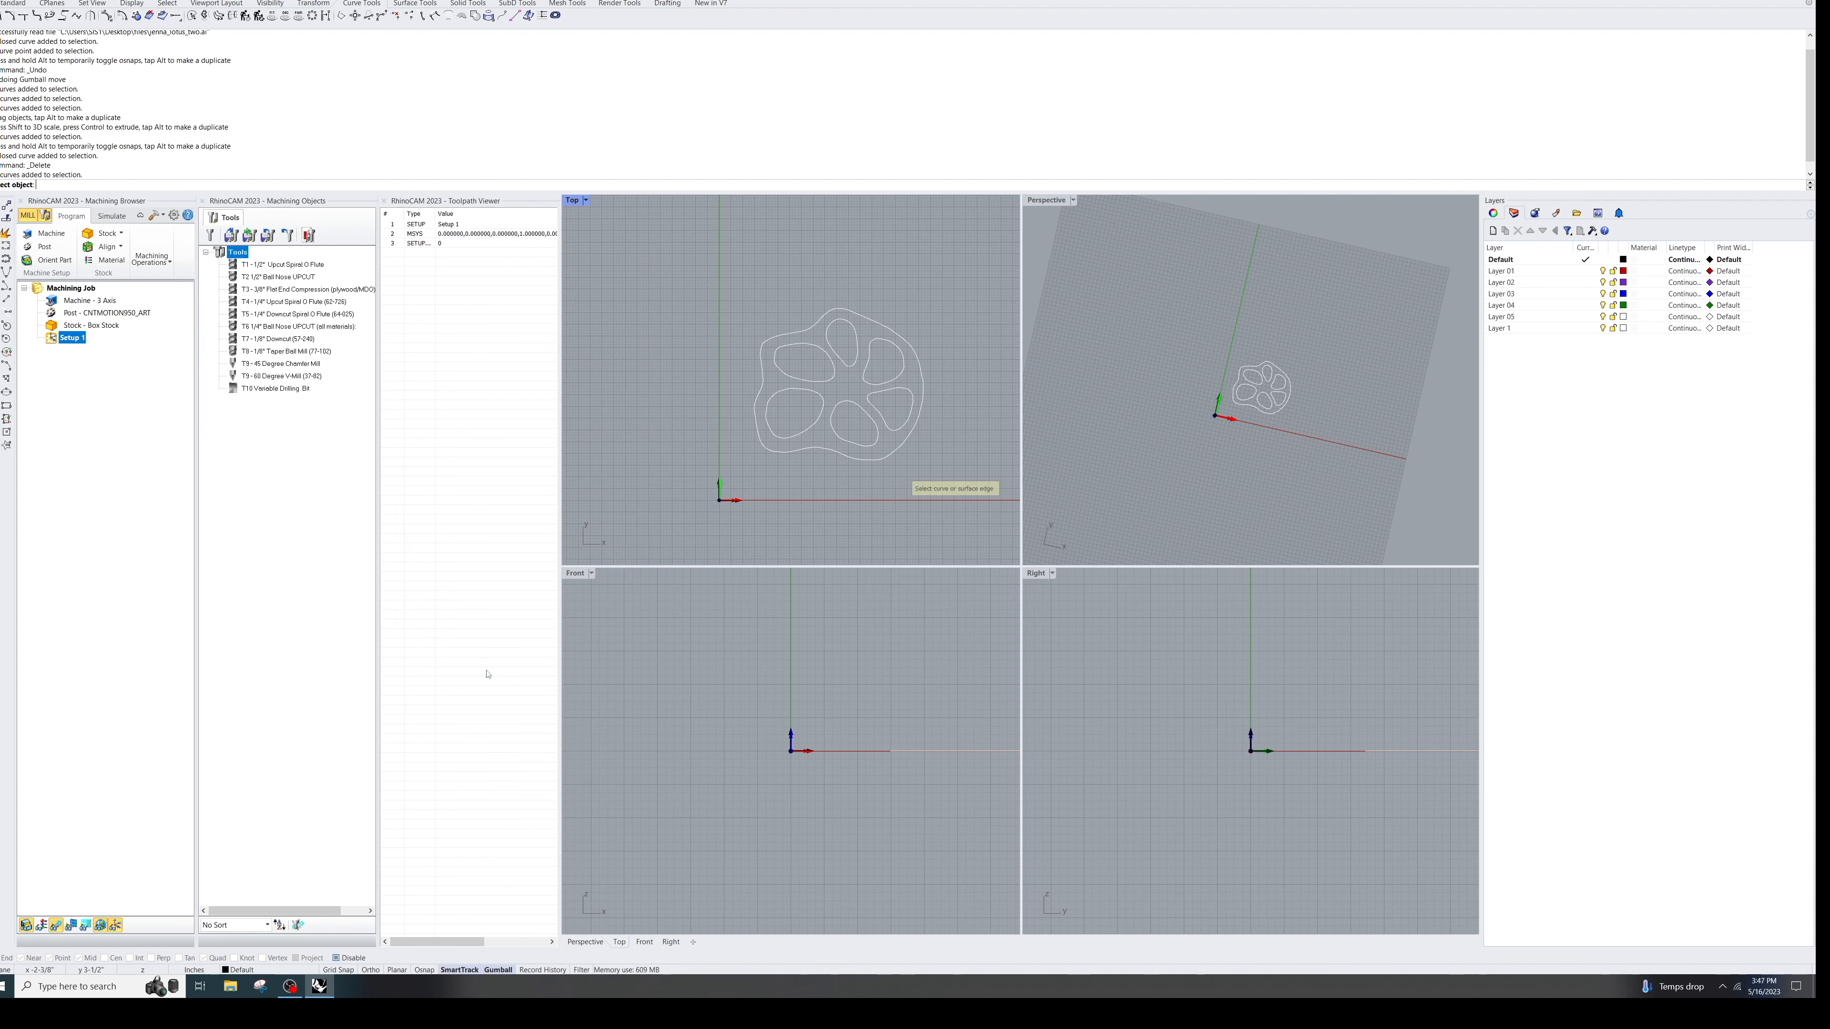
{"action": "left_click", "coordinate": [796, 433]}
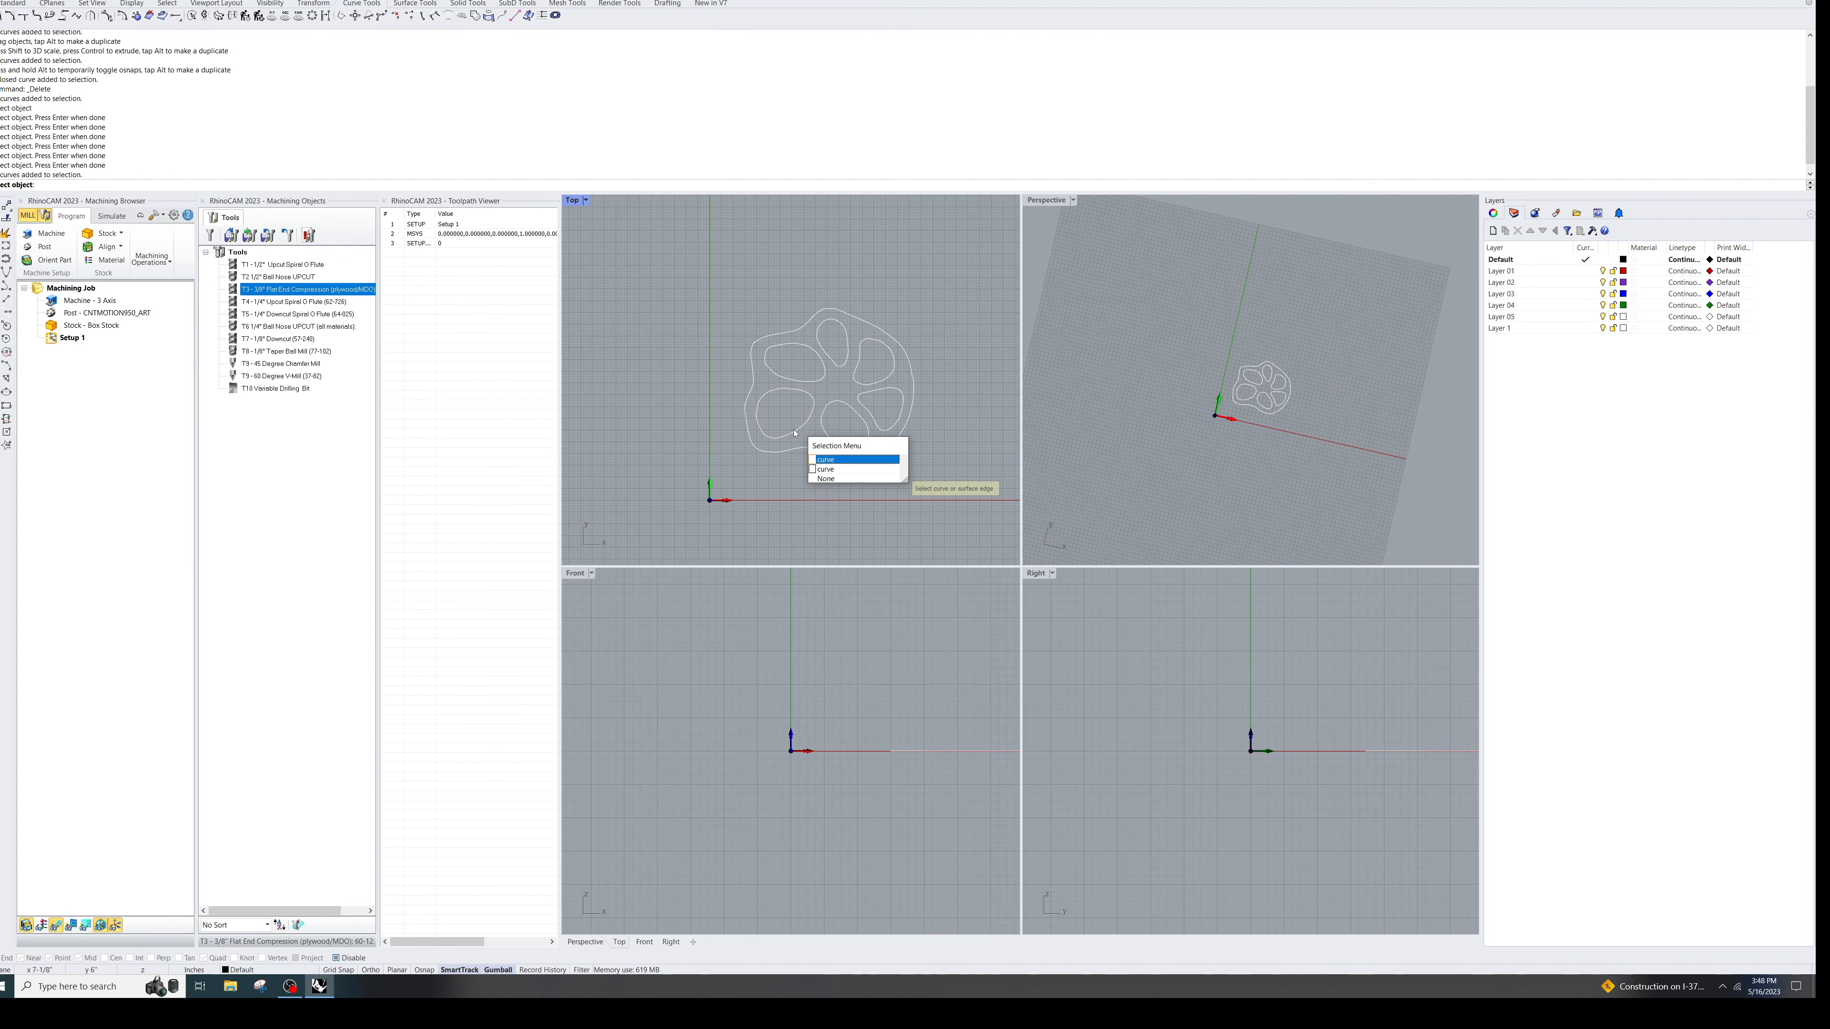
{"action": "left_click", "coordinate": [836, 460]}
{"action": "left_click", "coordinate": [827, 375]}
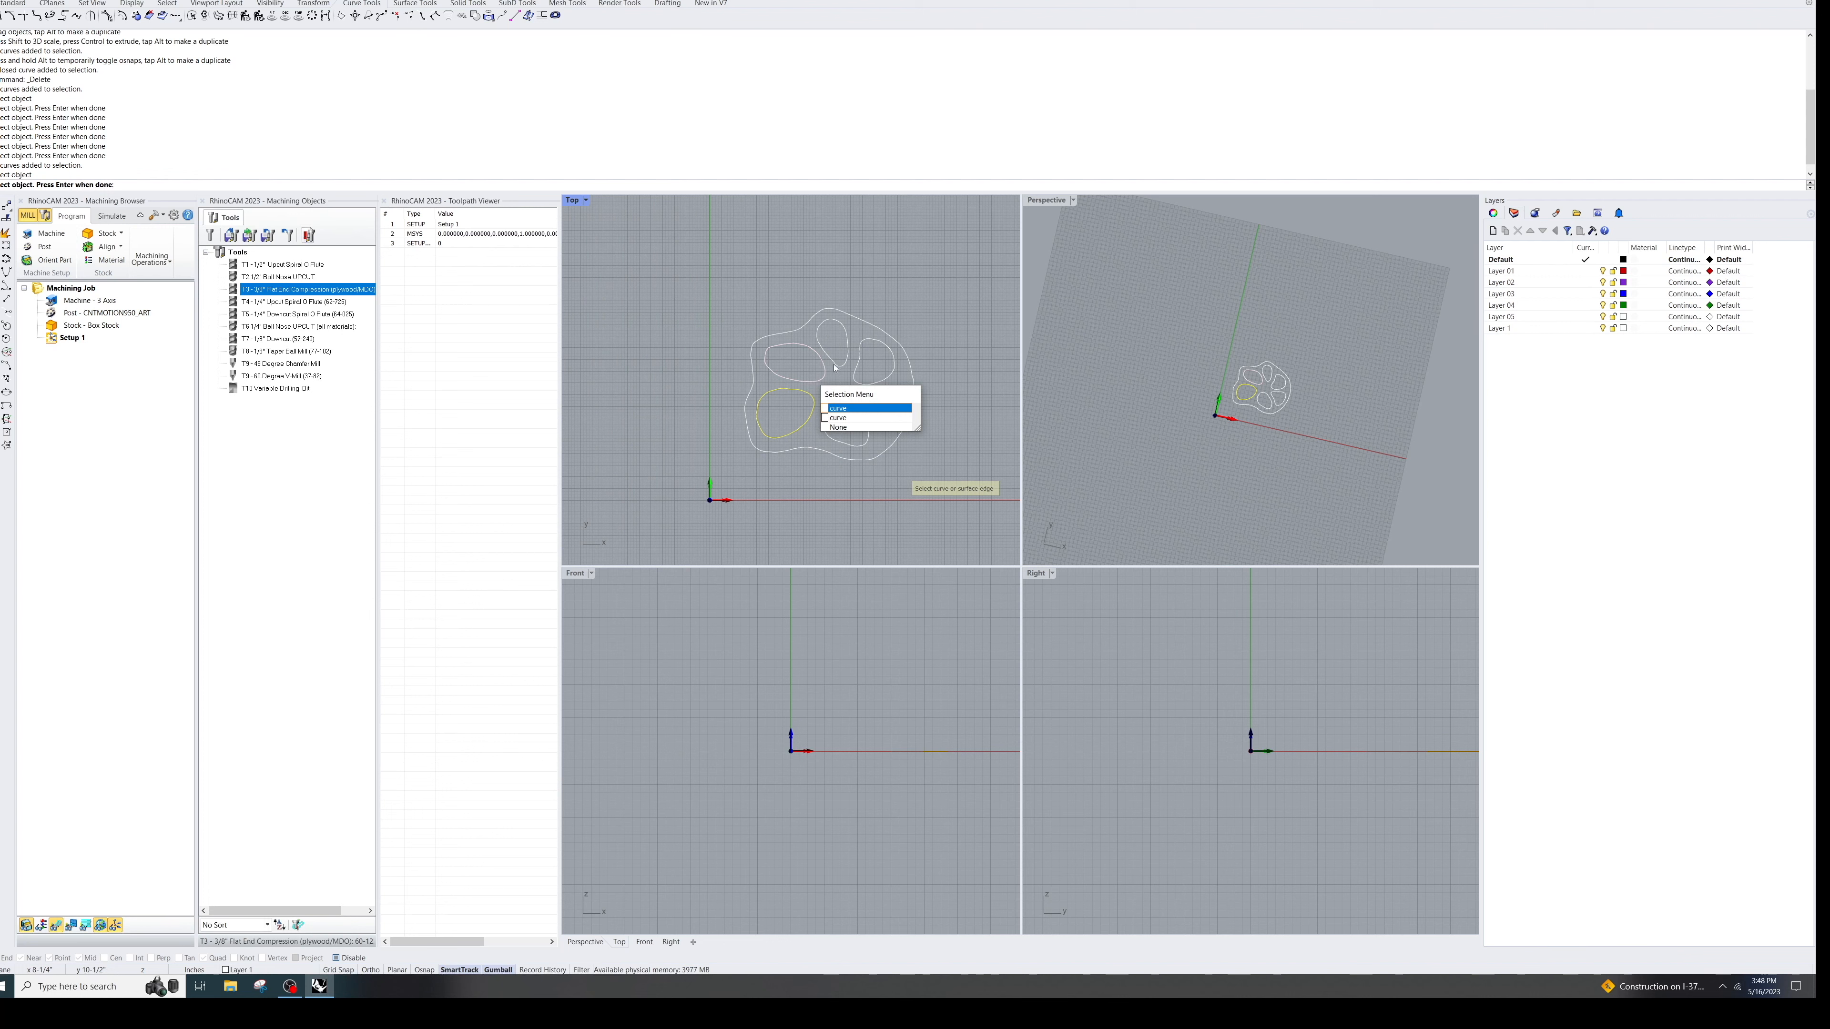
{"action": "left_click", "coordinate": [867, 408]}
{"action": "left_click", "coordinate": [837, 367]}
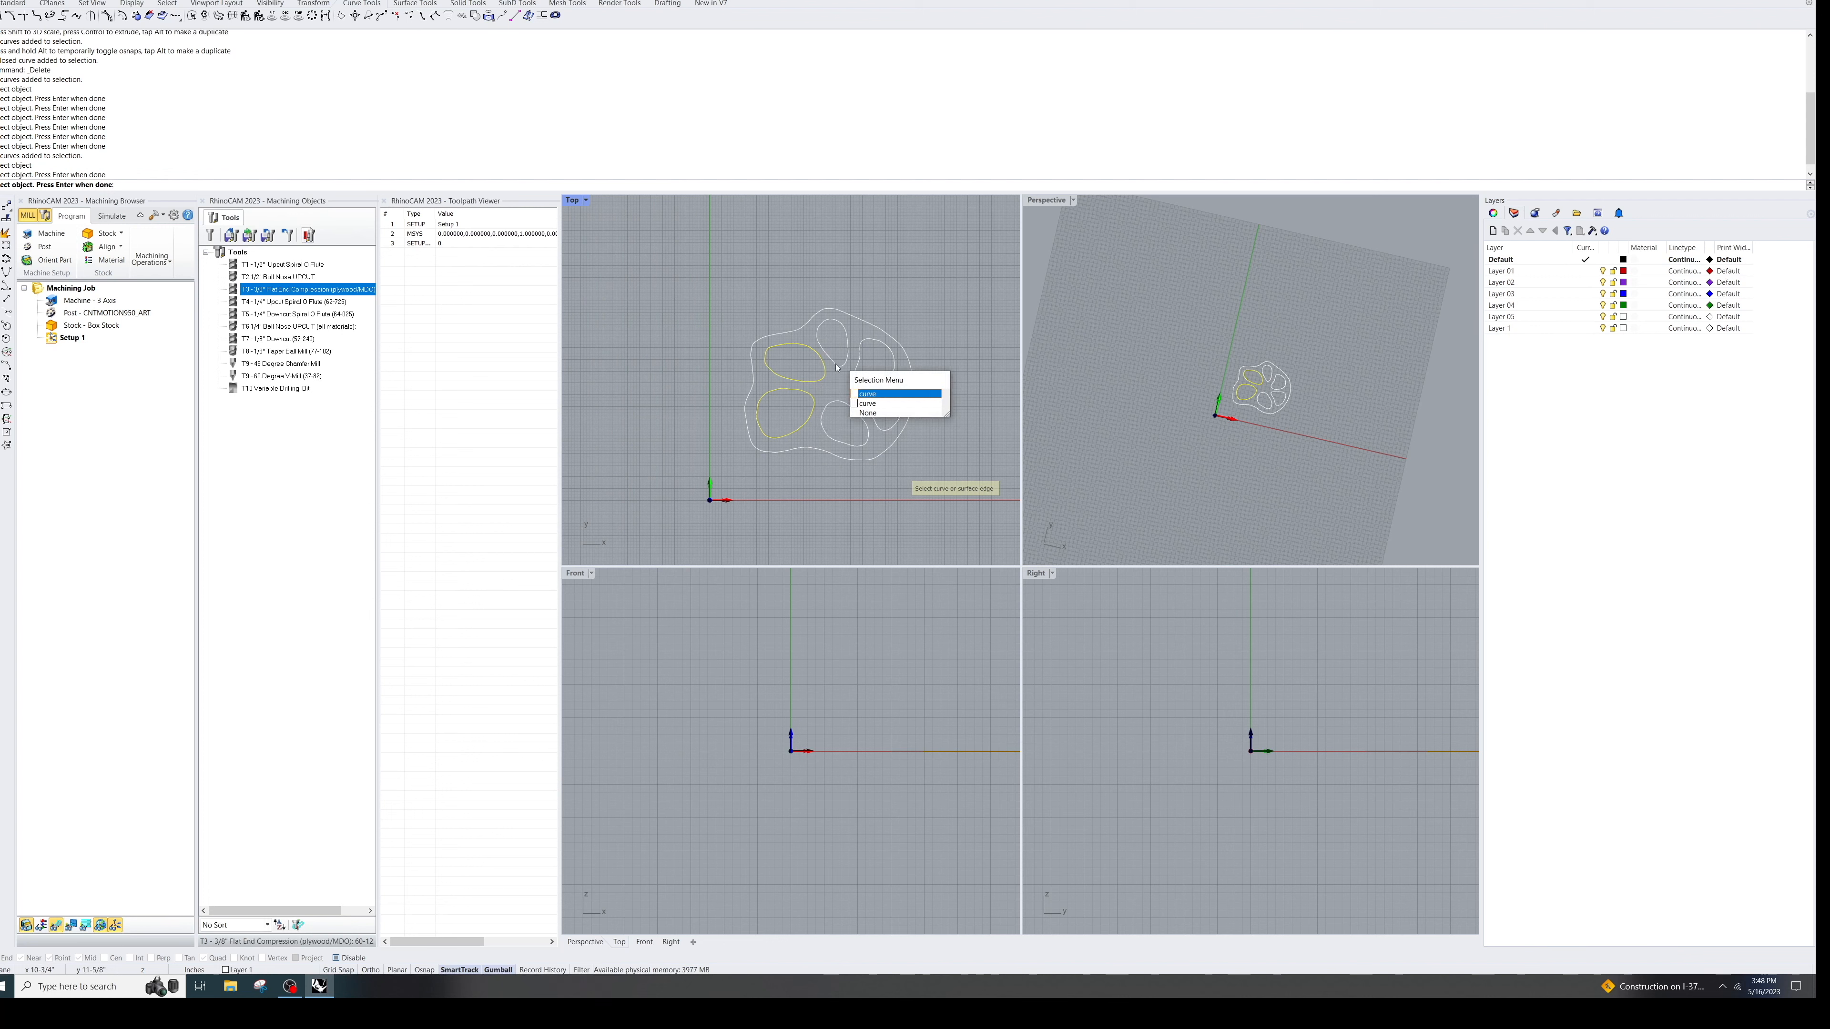
{"action": "left_click", "coordinate": [894, 394]}
{"action": "left_click", "coordinate": [865, 387]}
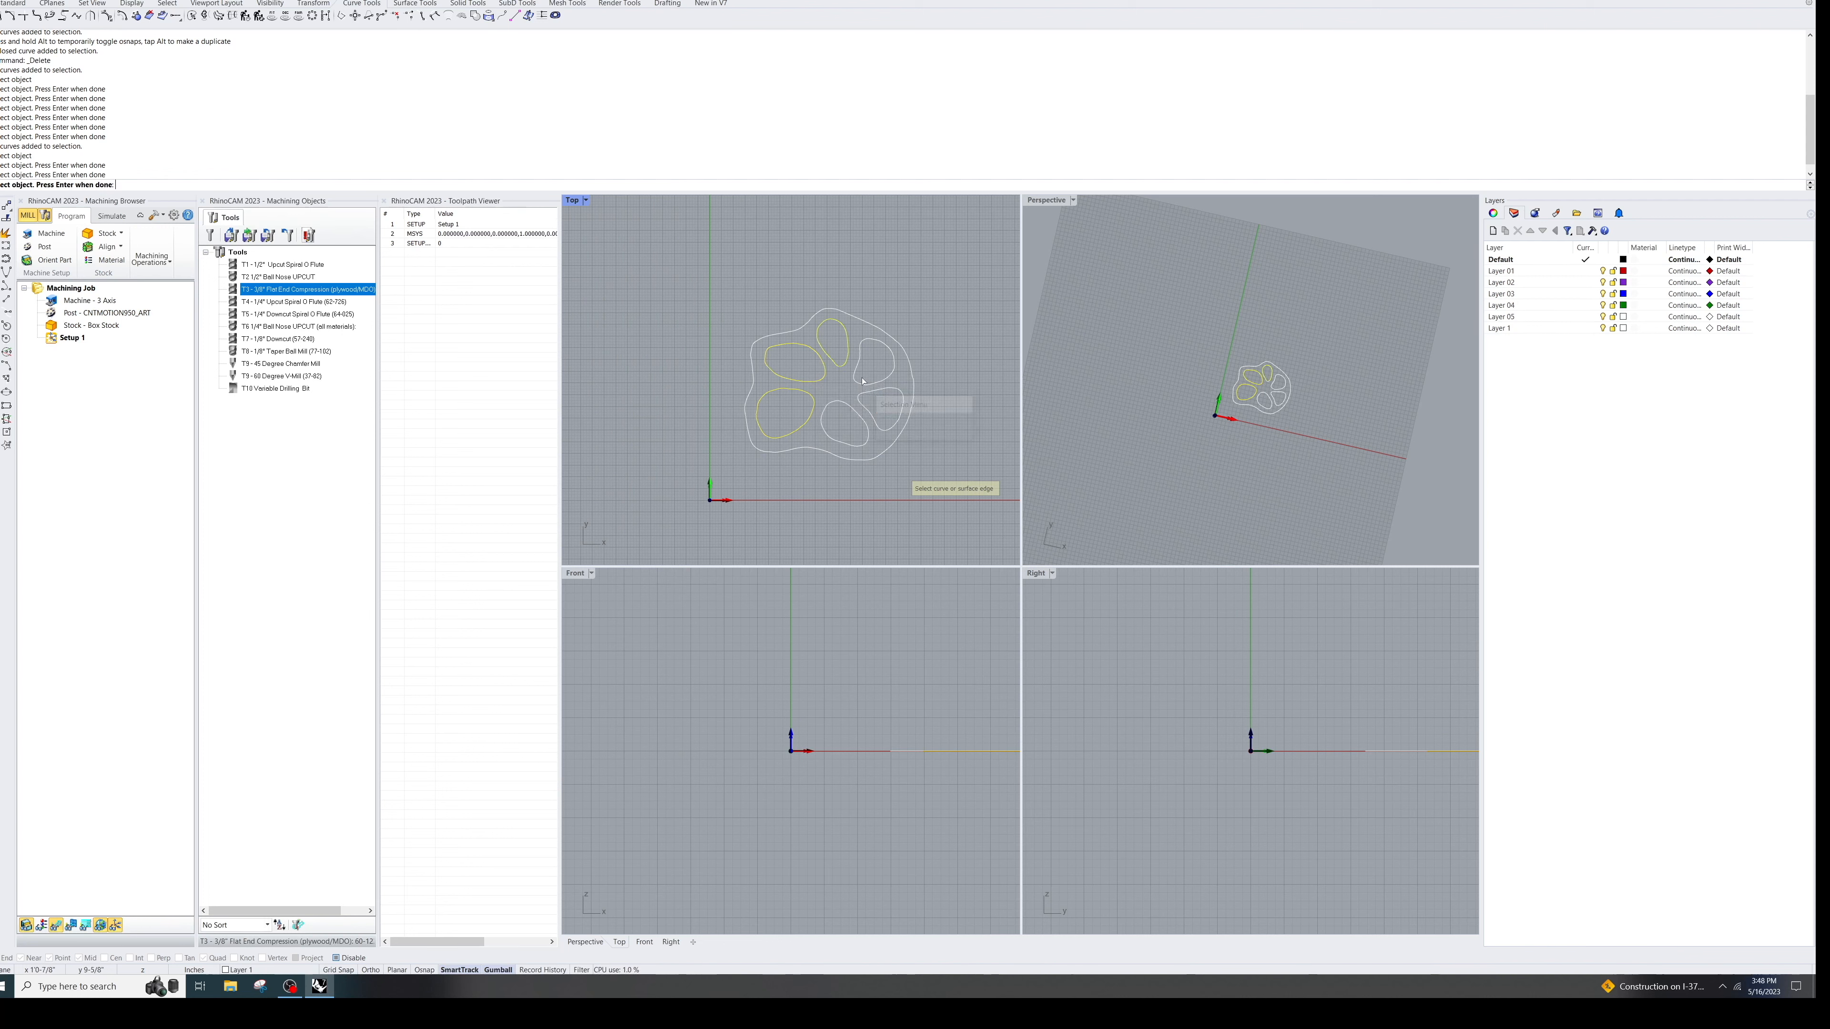
{"action": "left_click", "coordinate": [865, 387]}
{"action": "left_click", "coordinate": [897, 411]}
{"action": "left_click", "coordinate": [865, 402]}
{"action": "left_click", "coordinate": [914, 428]}
{"action": "left_click", "coordinate": [851, 412]}
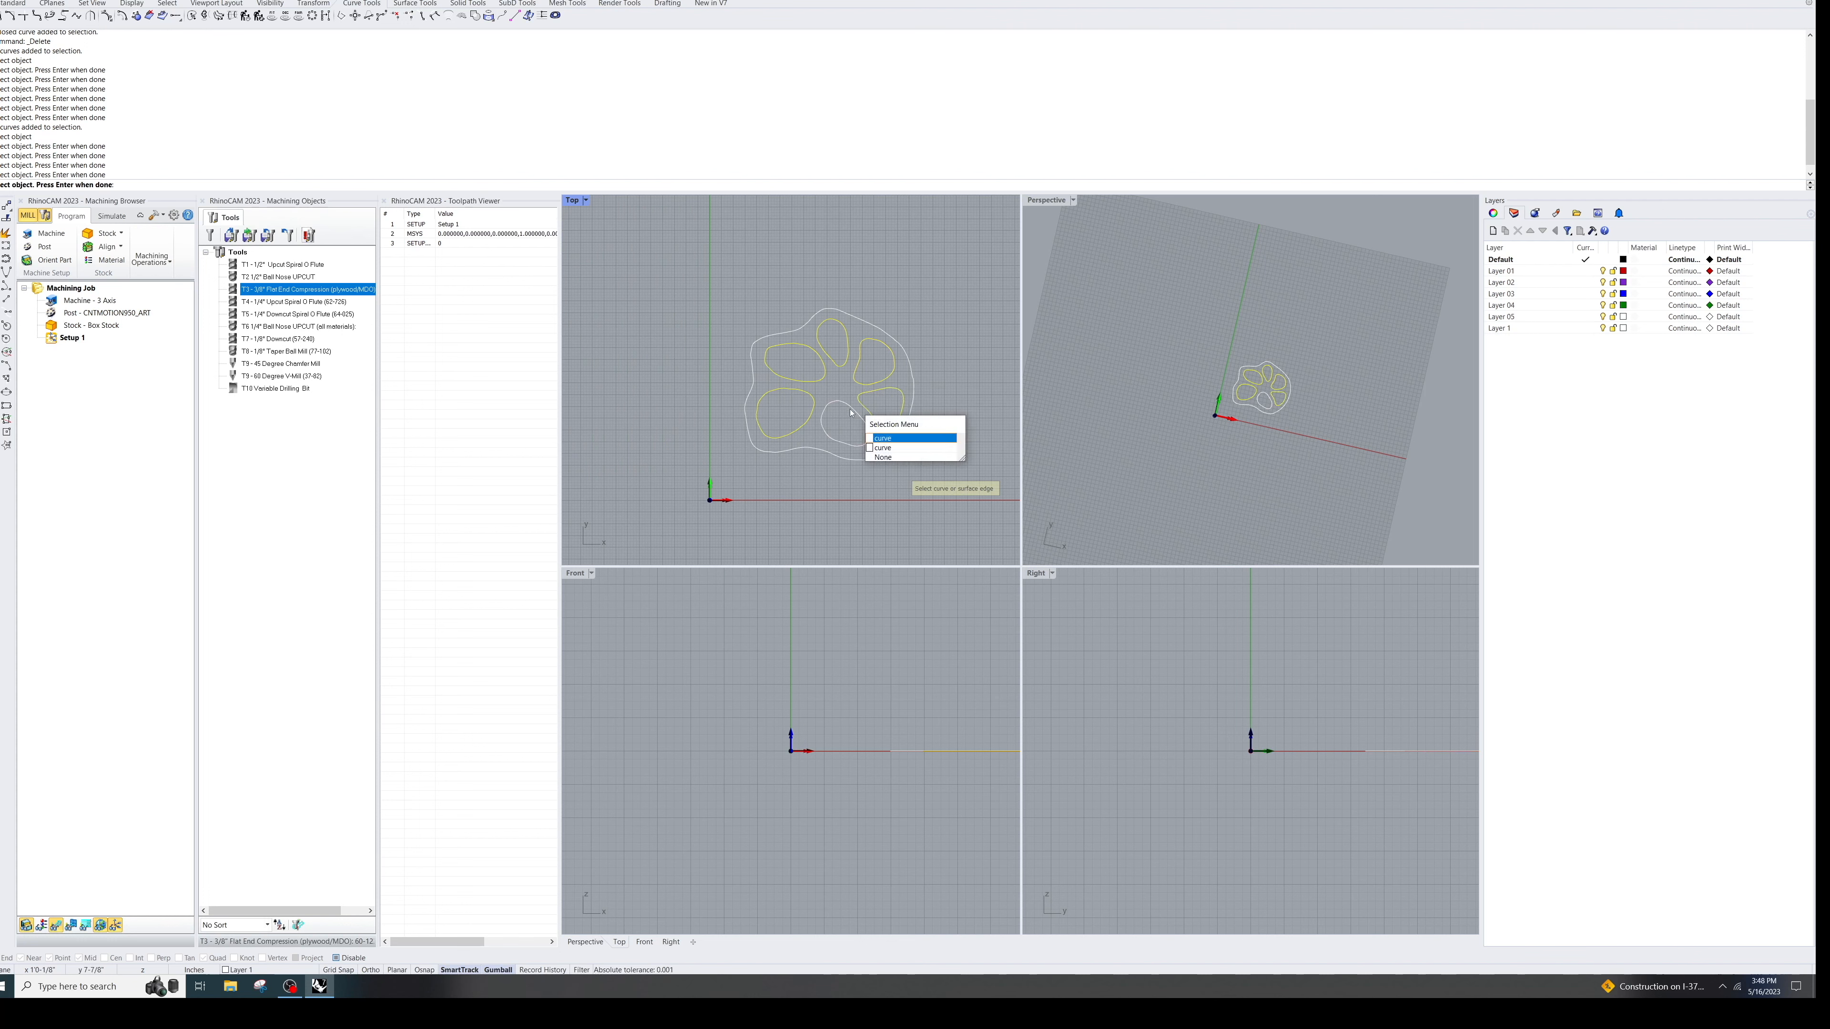
{"action": "left_click", "coordinate": [913, 428]}
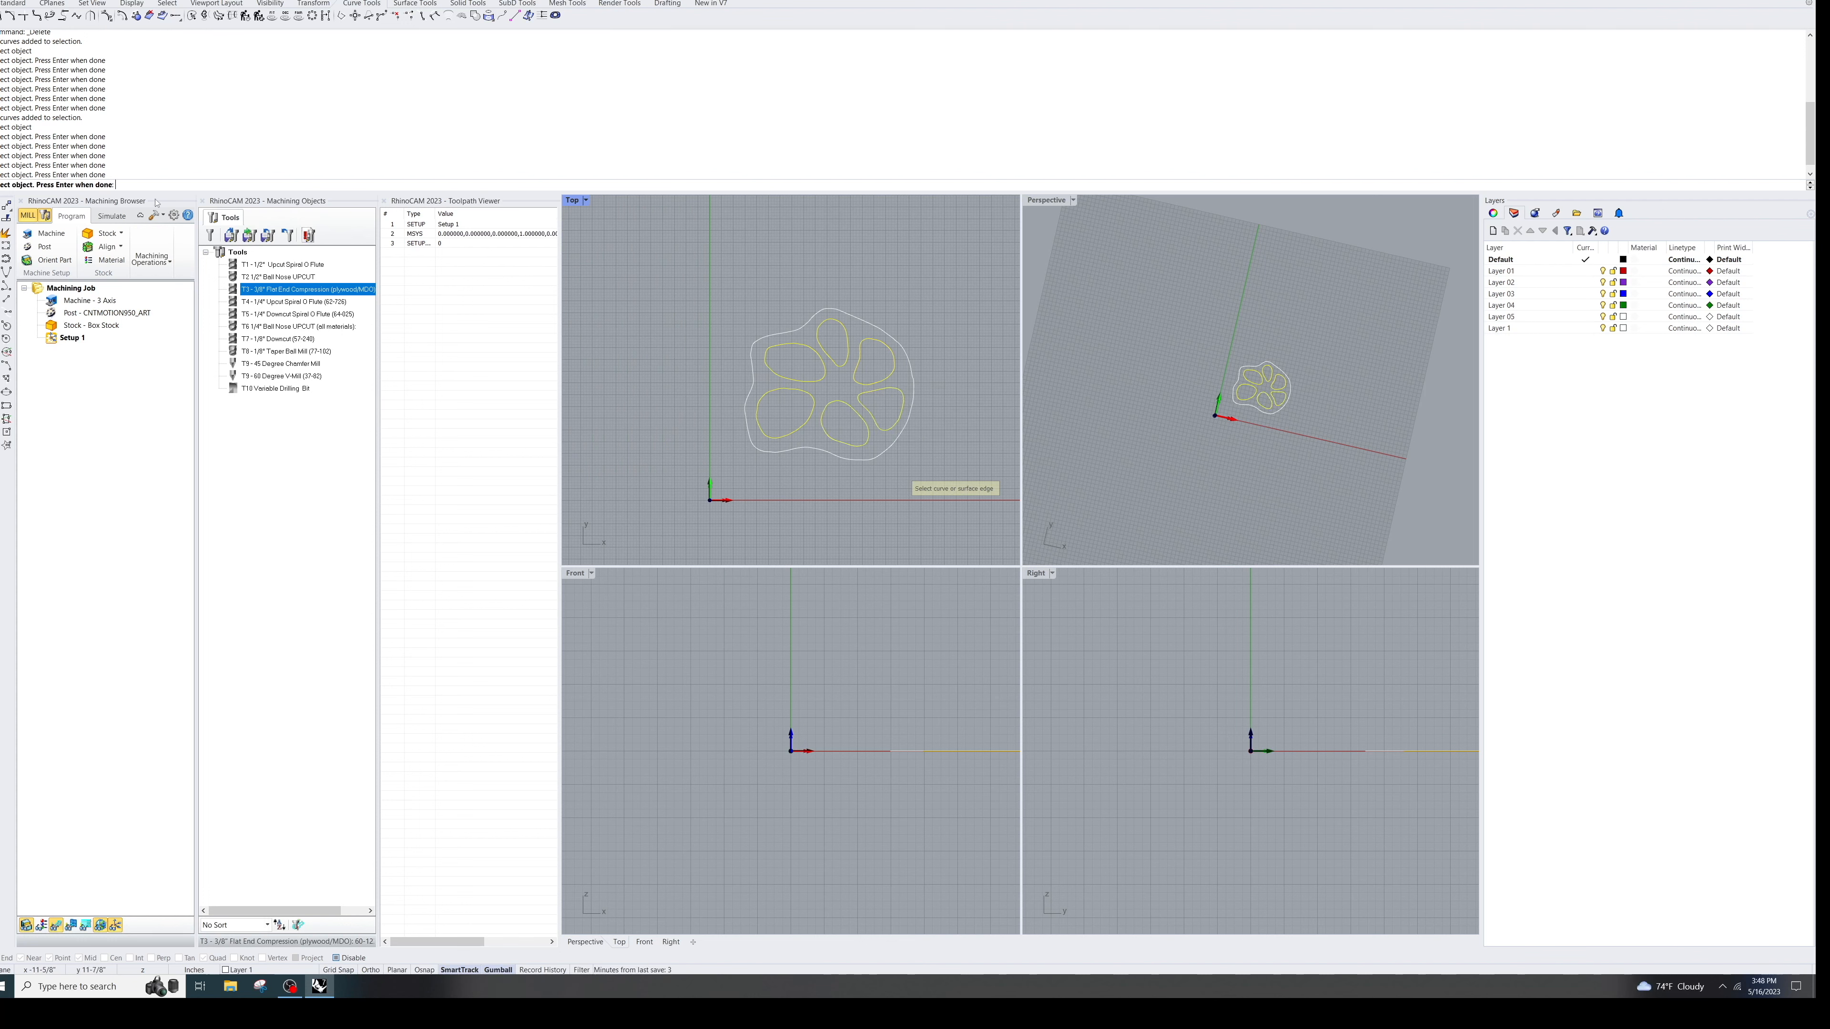
{"action": "key", "text": "Return"}
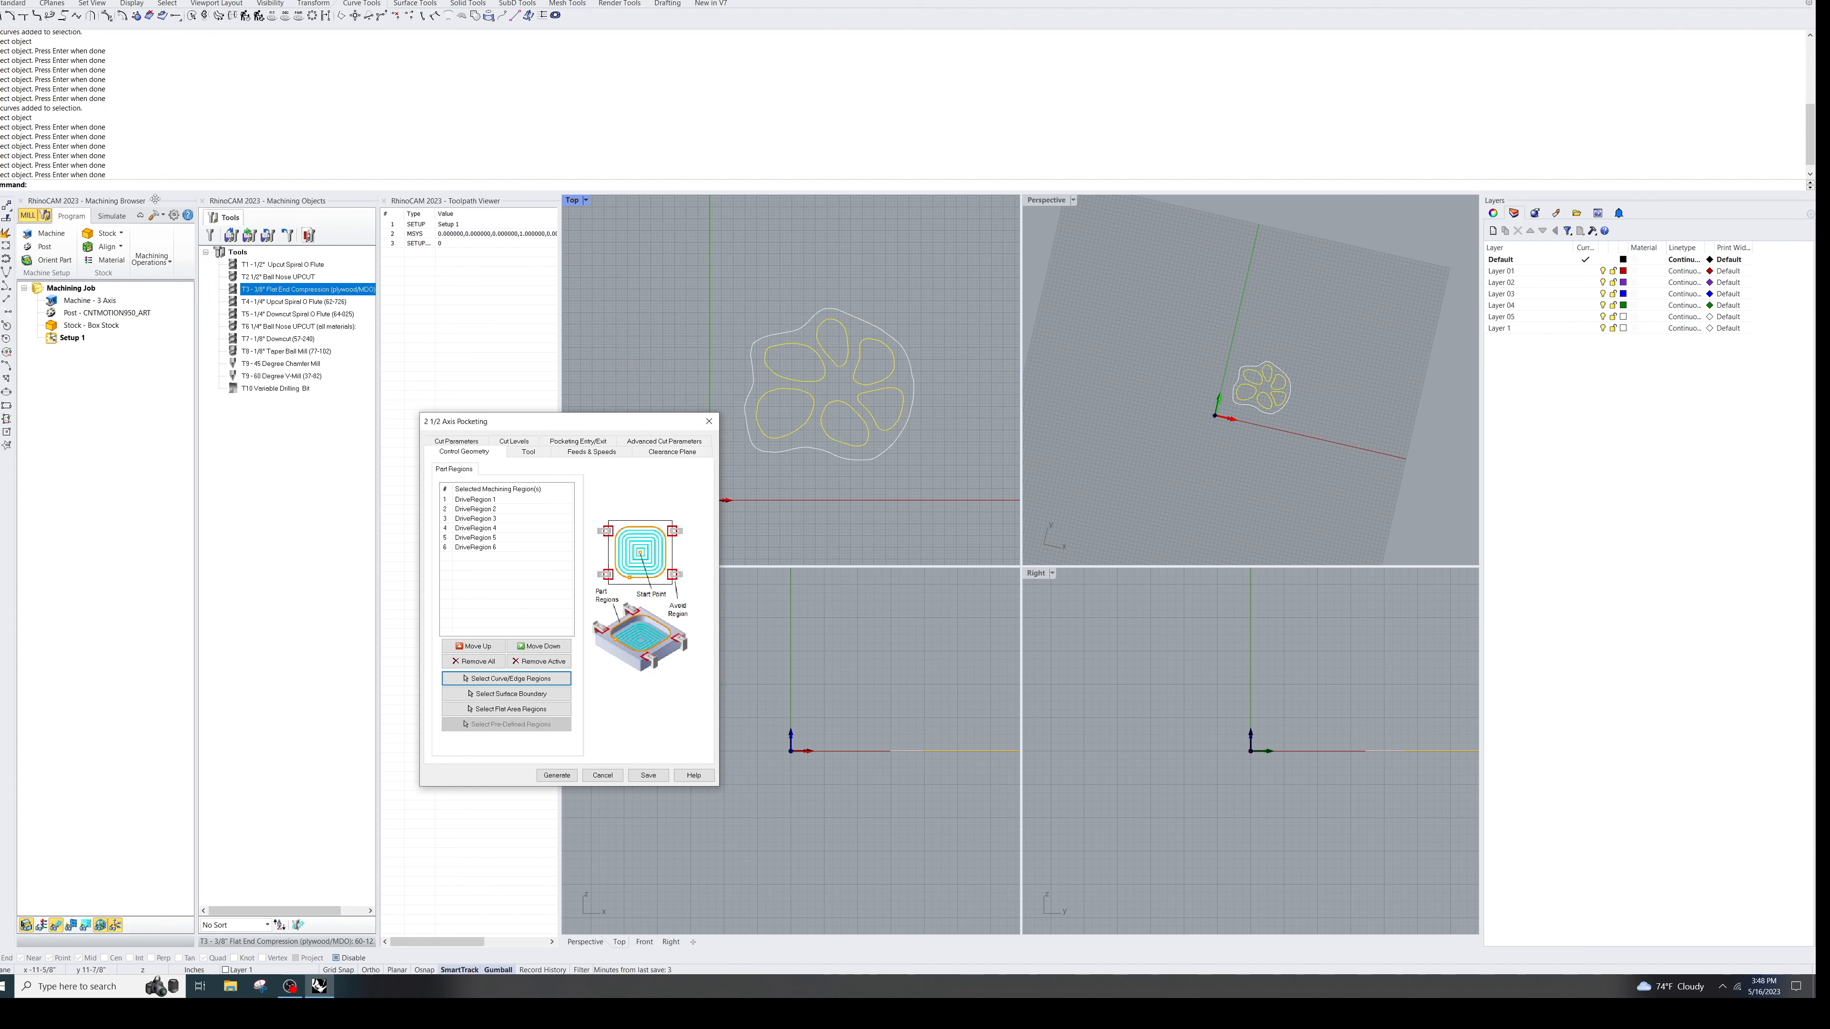
{"action": "left_click", "coordinate": [458, 500]}
{"action": "left_click", "coordinate": [469, 510]}
{"action": "left_click", "coordinate": [471, 519]}
{"action": "left_click", "coordinate": [476, 537]}
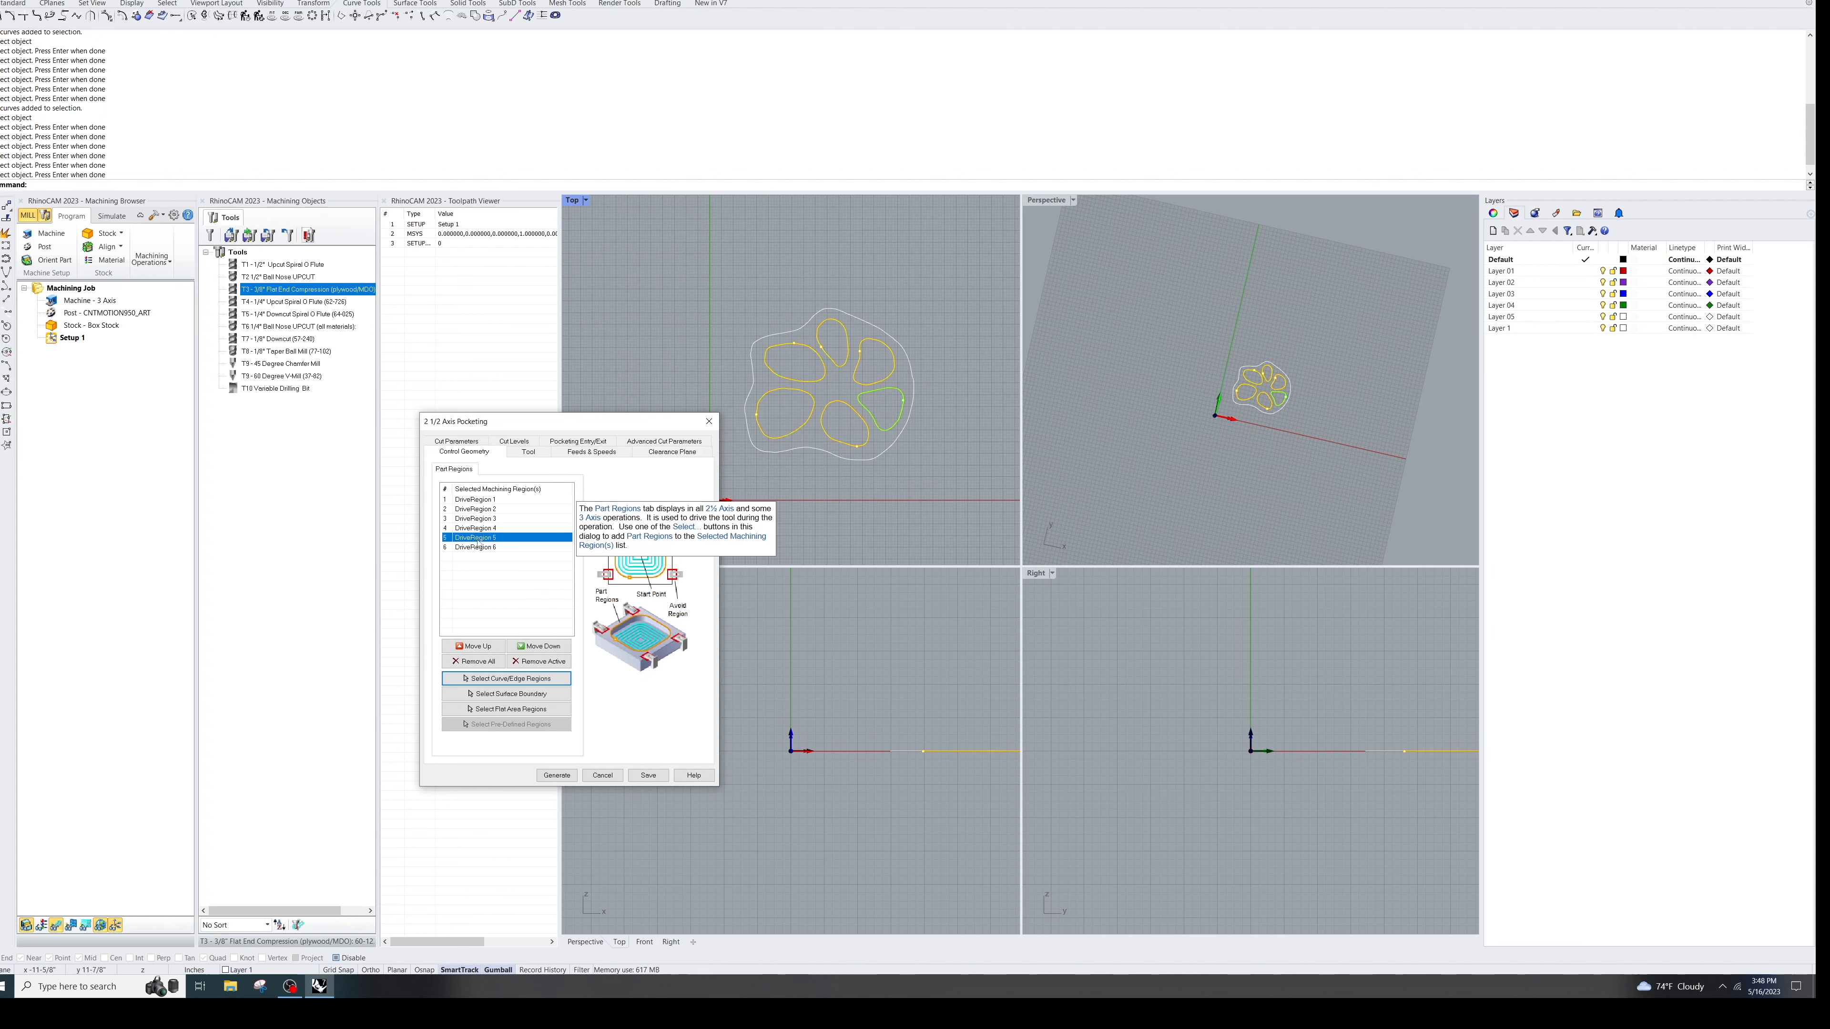
{"action": "left_click", "coordinate": [476, 547]}
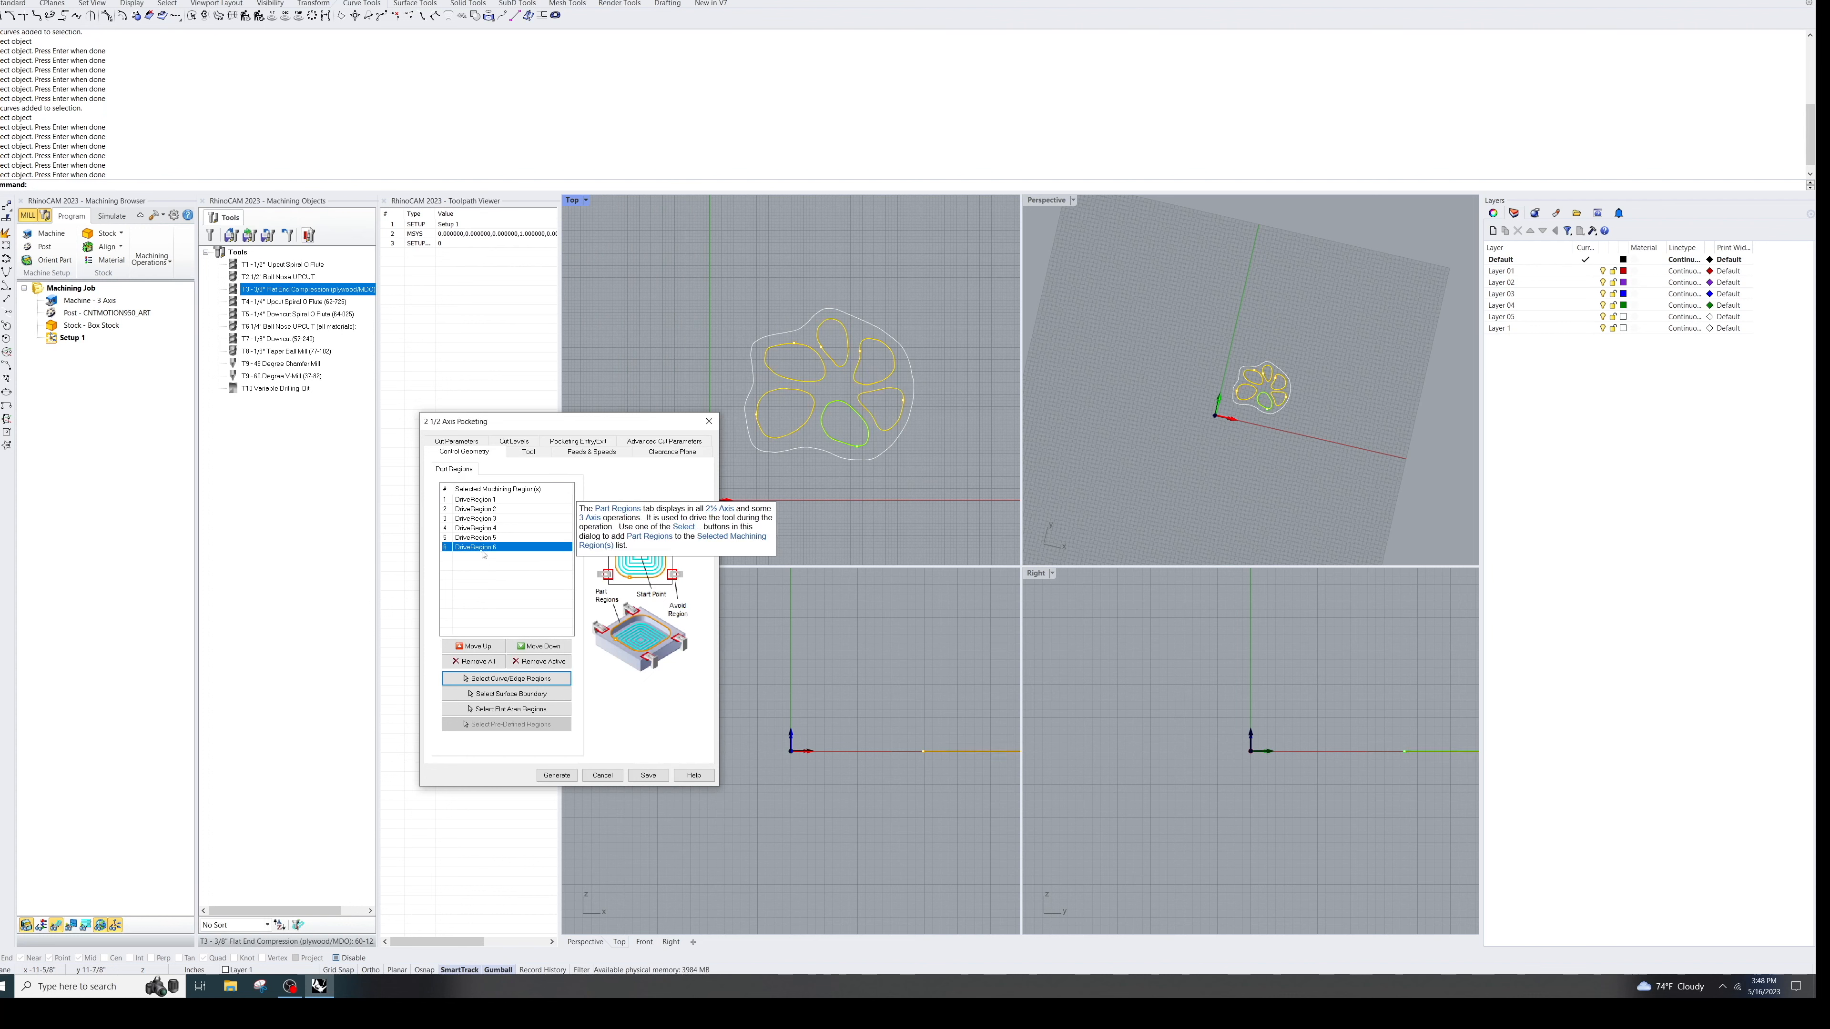
Step: Choose the T4 1/4" Upcut Spiral O Flute tool and set feed rates to plunge 50, approach 75, engage 125 and cut 175 in/min
{"action": "left_click", "coordinate": [535, 455]}
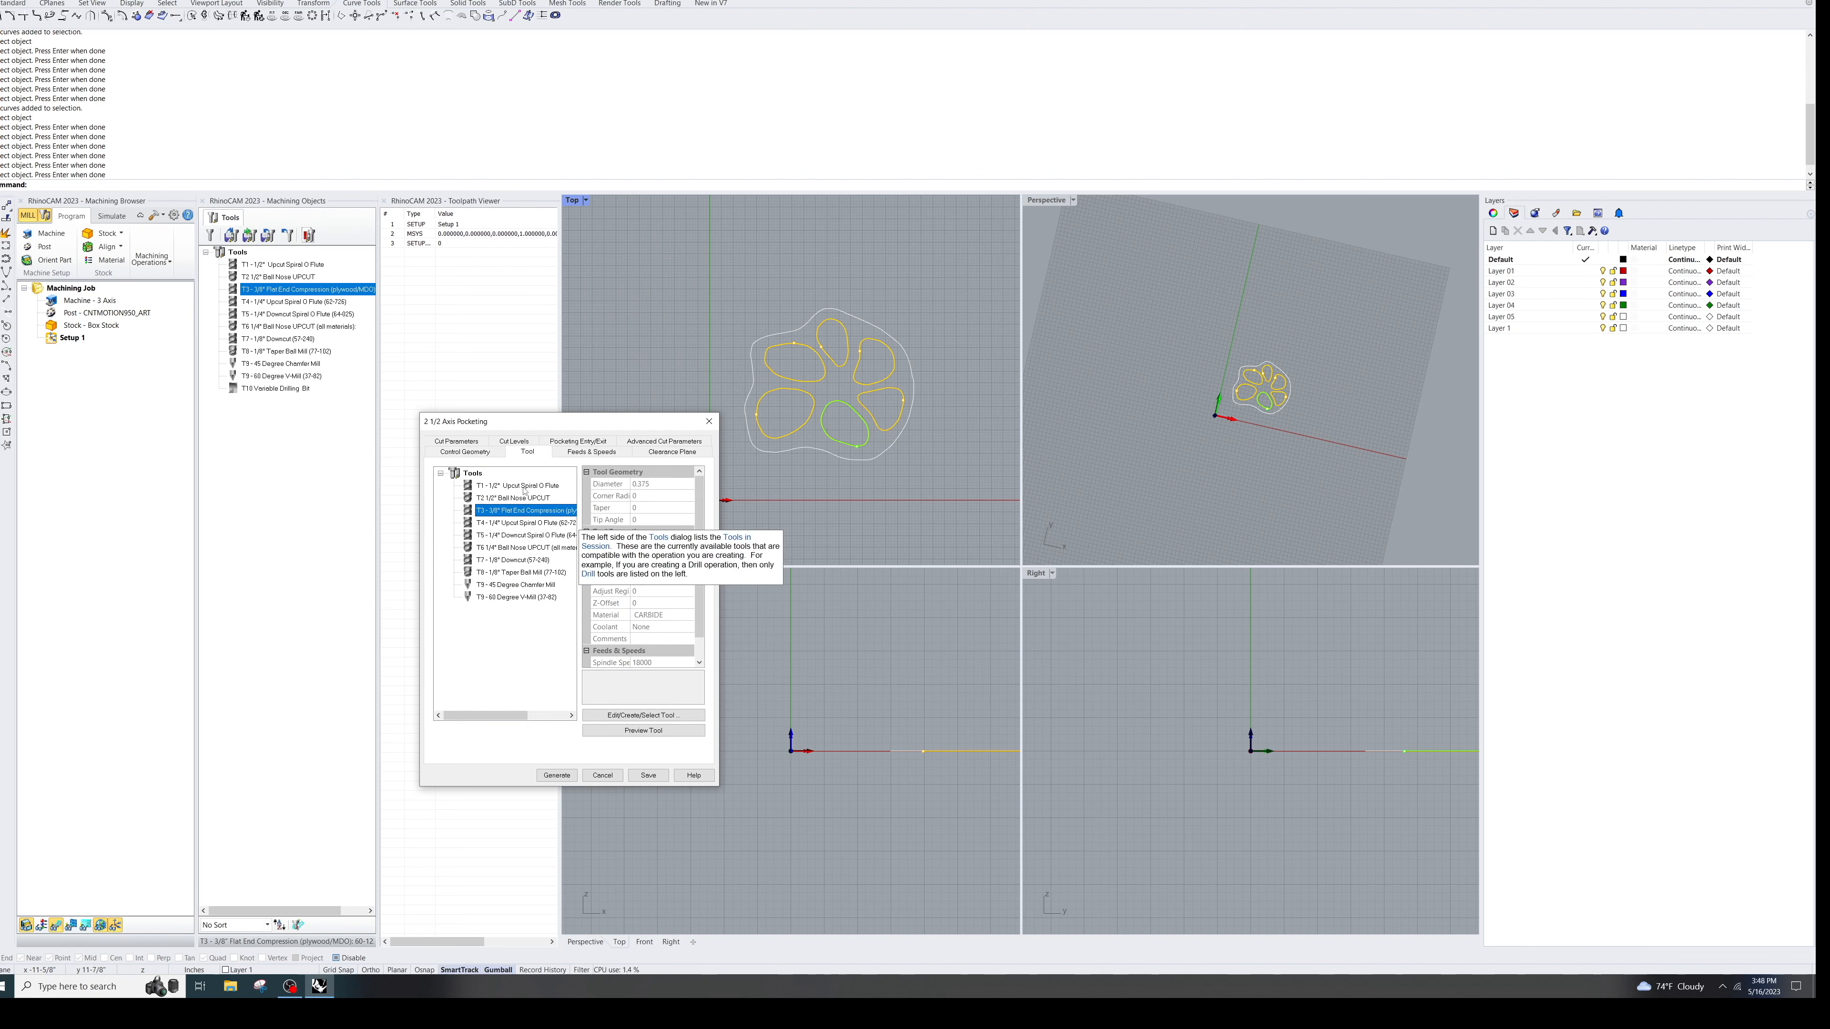
{"action": "left_click", "coordinate": [523, 522]}
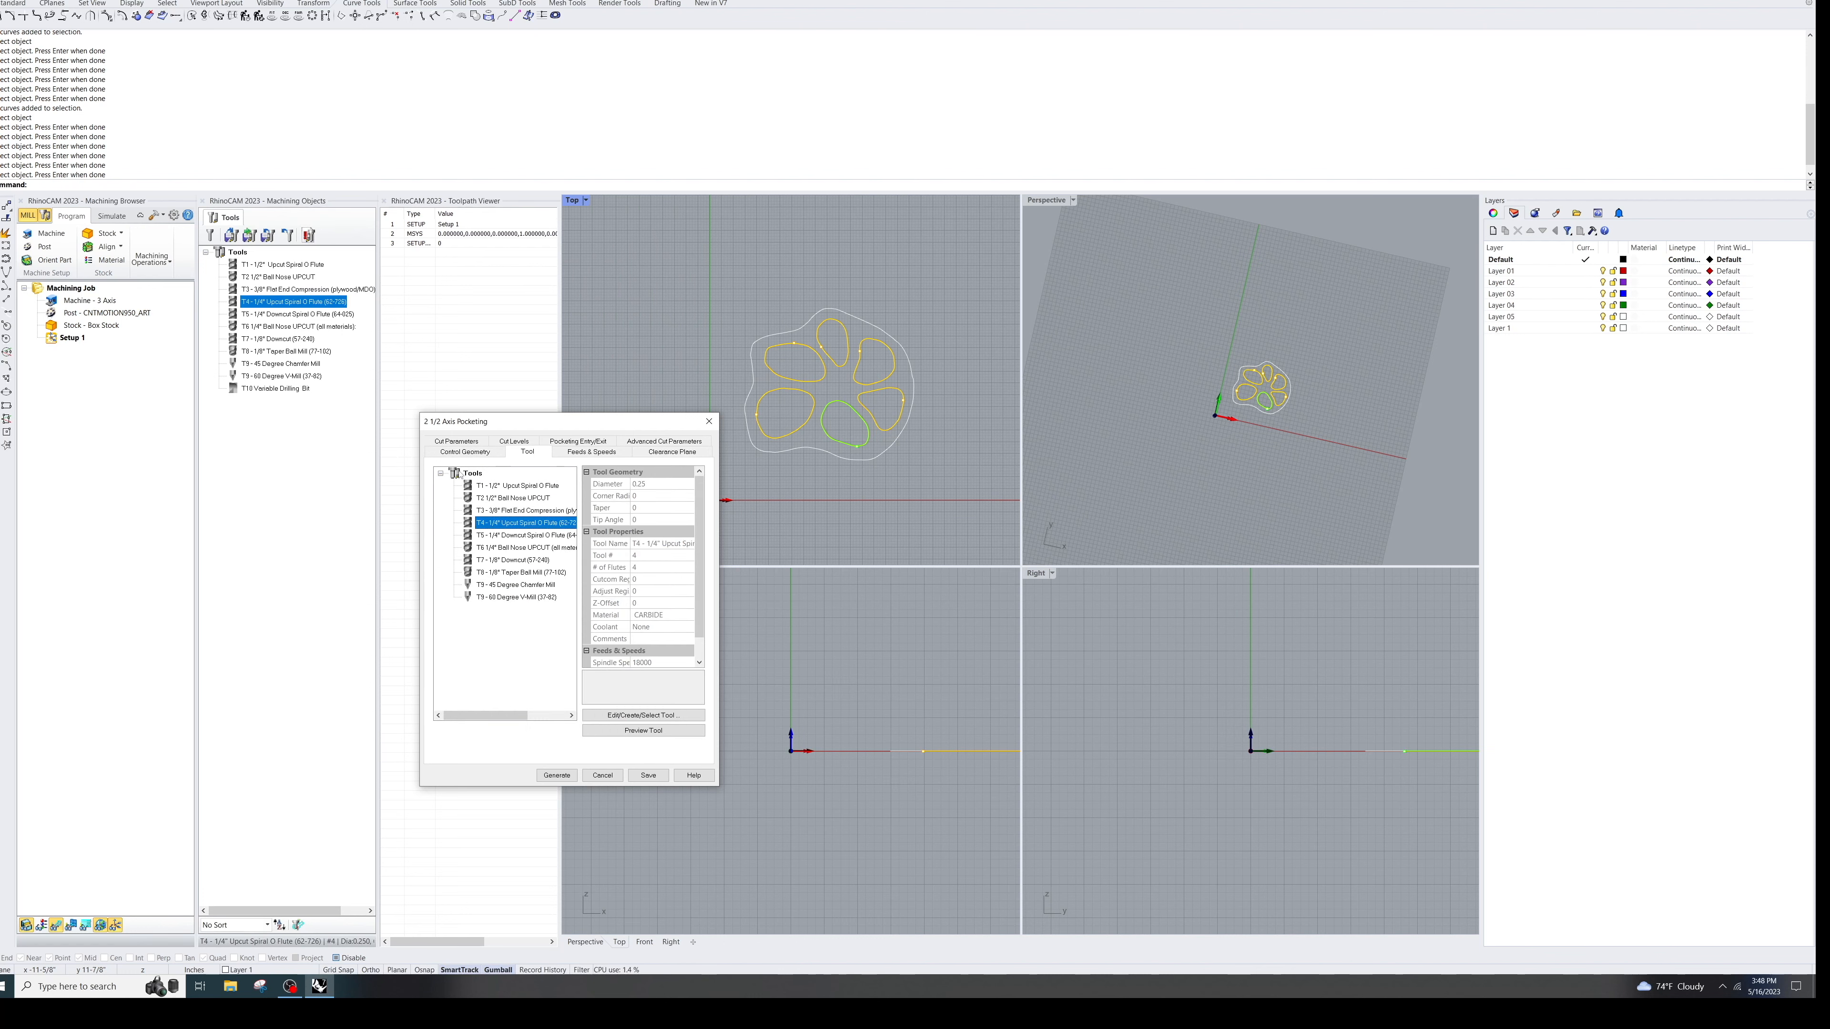
{"action": "left_click", "coordinate": [588, 454]}
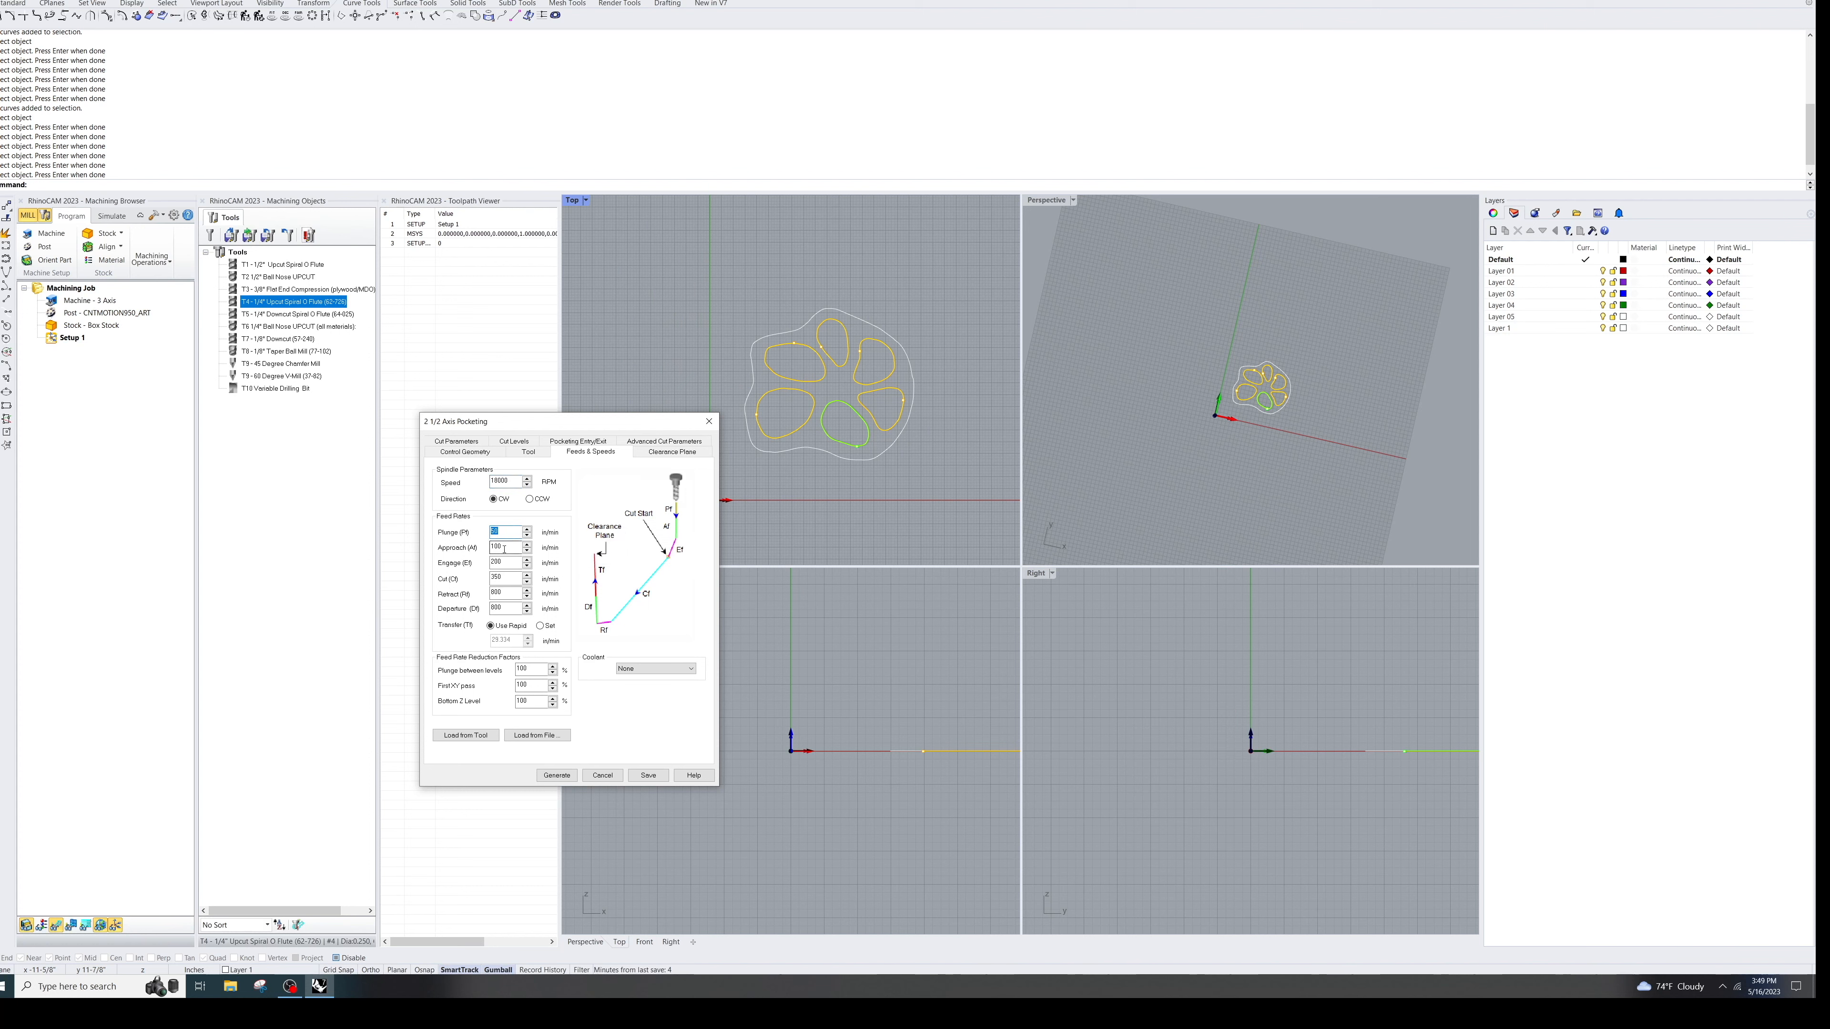
{"action": "key", "text": "Tab"}
{"action": "type", "text": "7"}
{"action": "key", "text": "Tab"}
{"action": "type", "text": "12"}
{"action": "key", "text": "Tab"}
{"action": "type", "text": "1"}
Step: Define the pocketing clearance plane by an absolute Z value of 1.25
{"action": "left_click", "coordinate": [663, 452]}
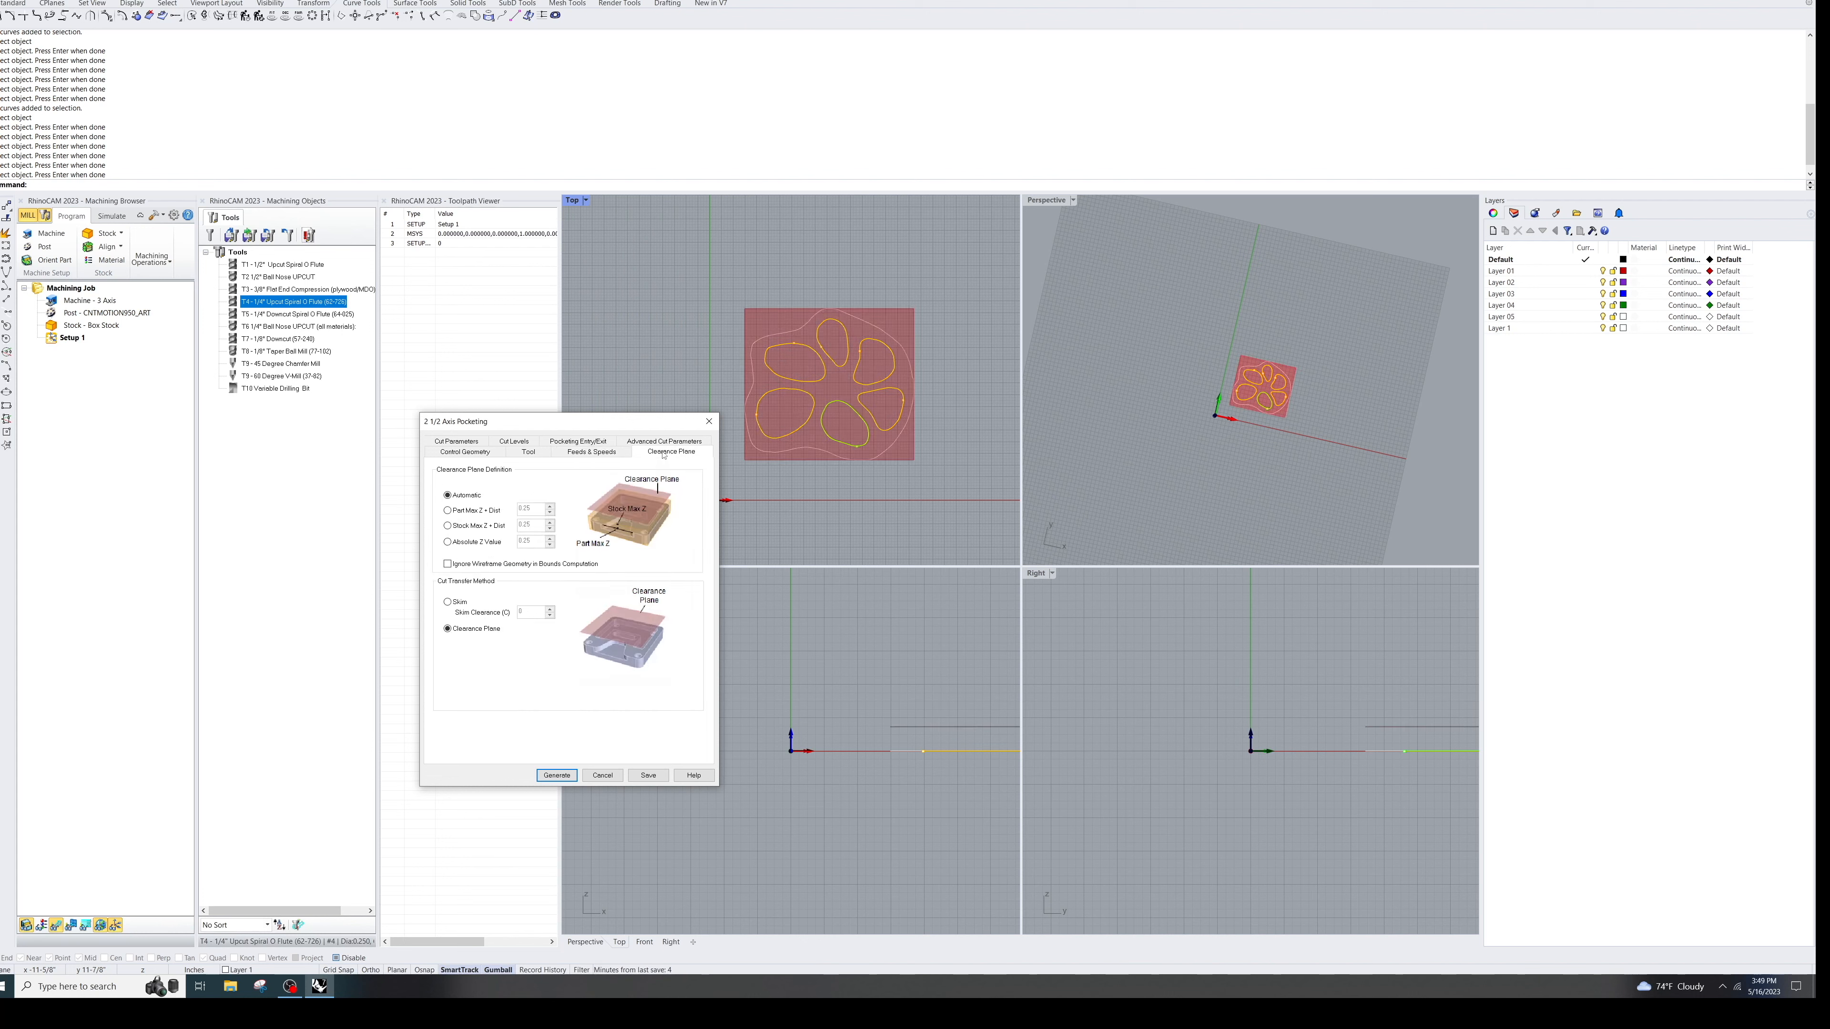
{"action": "left_click", "coordinate": [447, 542]}
{"action": "double_click", "coordinate": [530, 541]}
{"action": "type", "text": "1.25"}
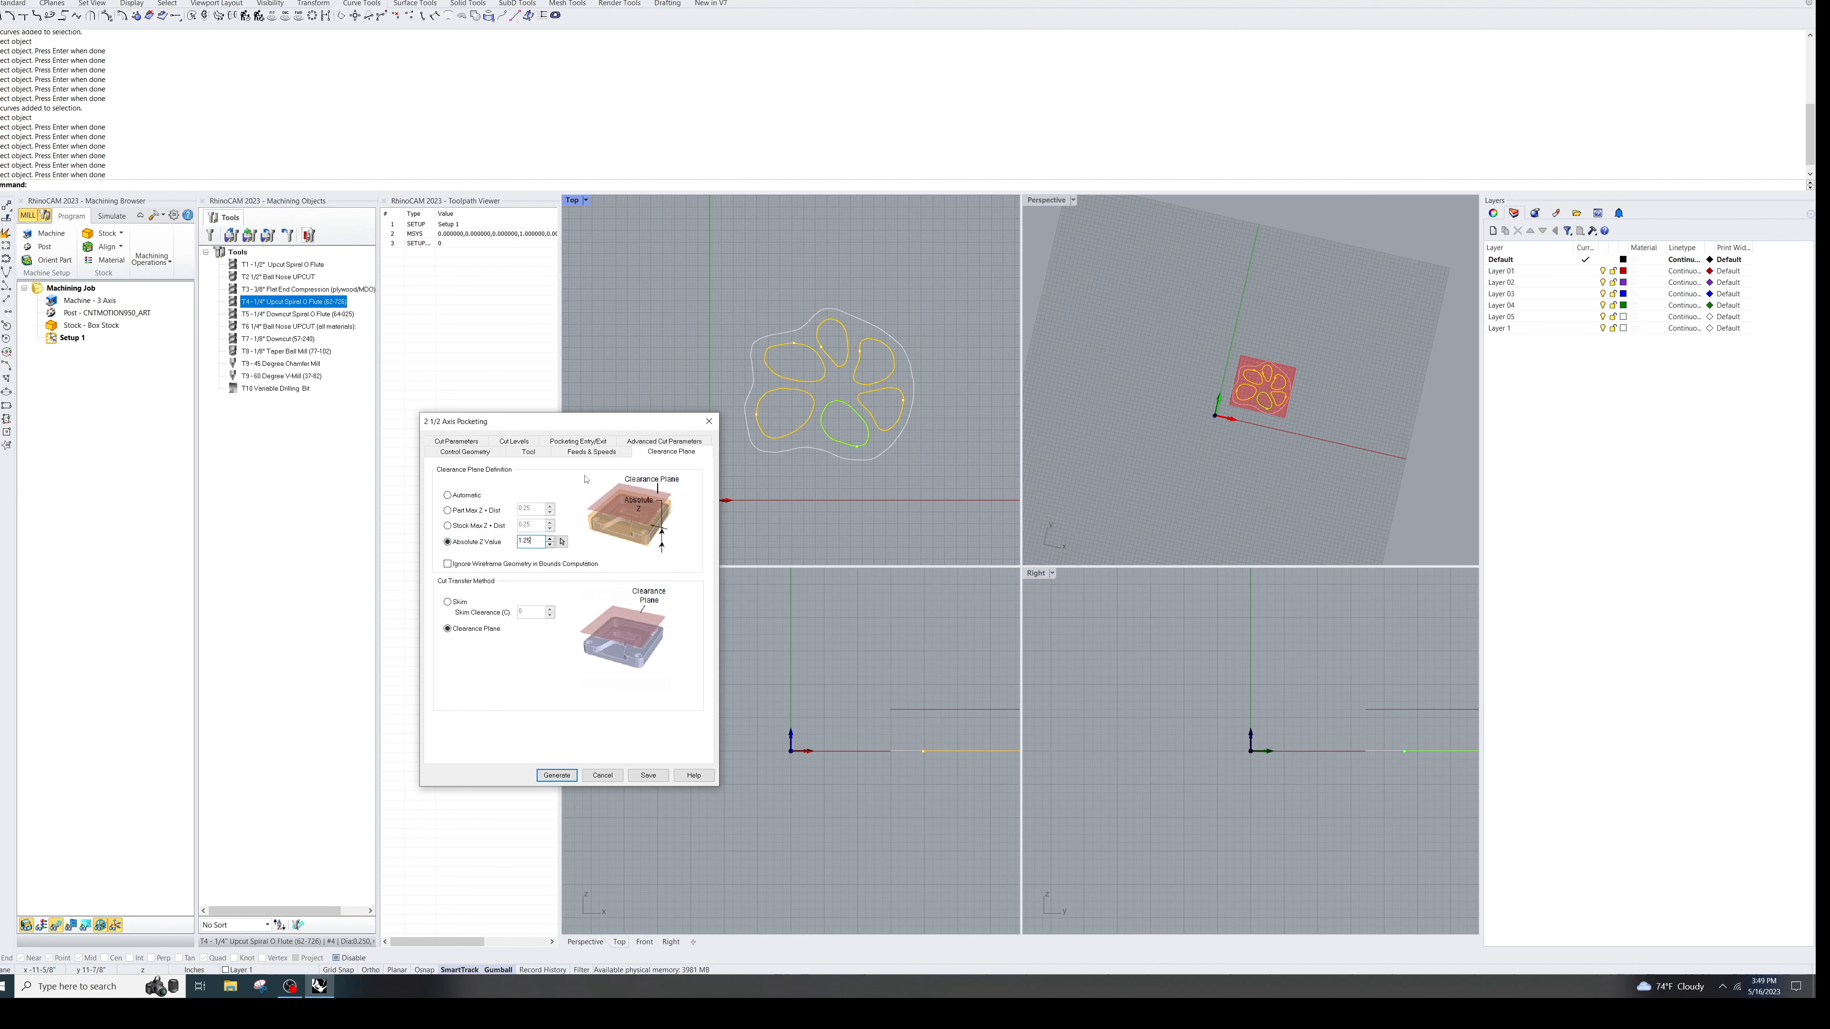
Step: Set the cut geometry's picked top to 0.48, enter the total cut and rough depths, and generate the pocketing toolpath
{"action": "left_click", "coordinate": [662, 442]}
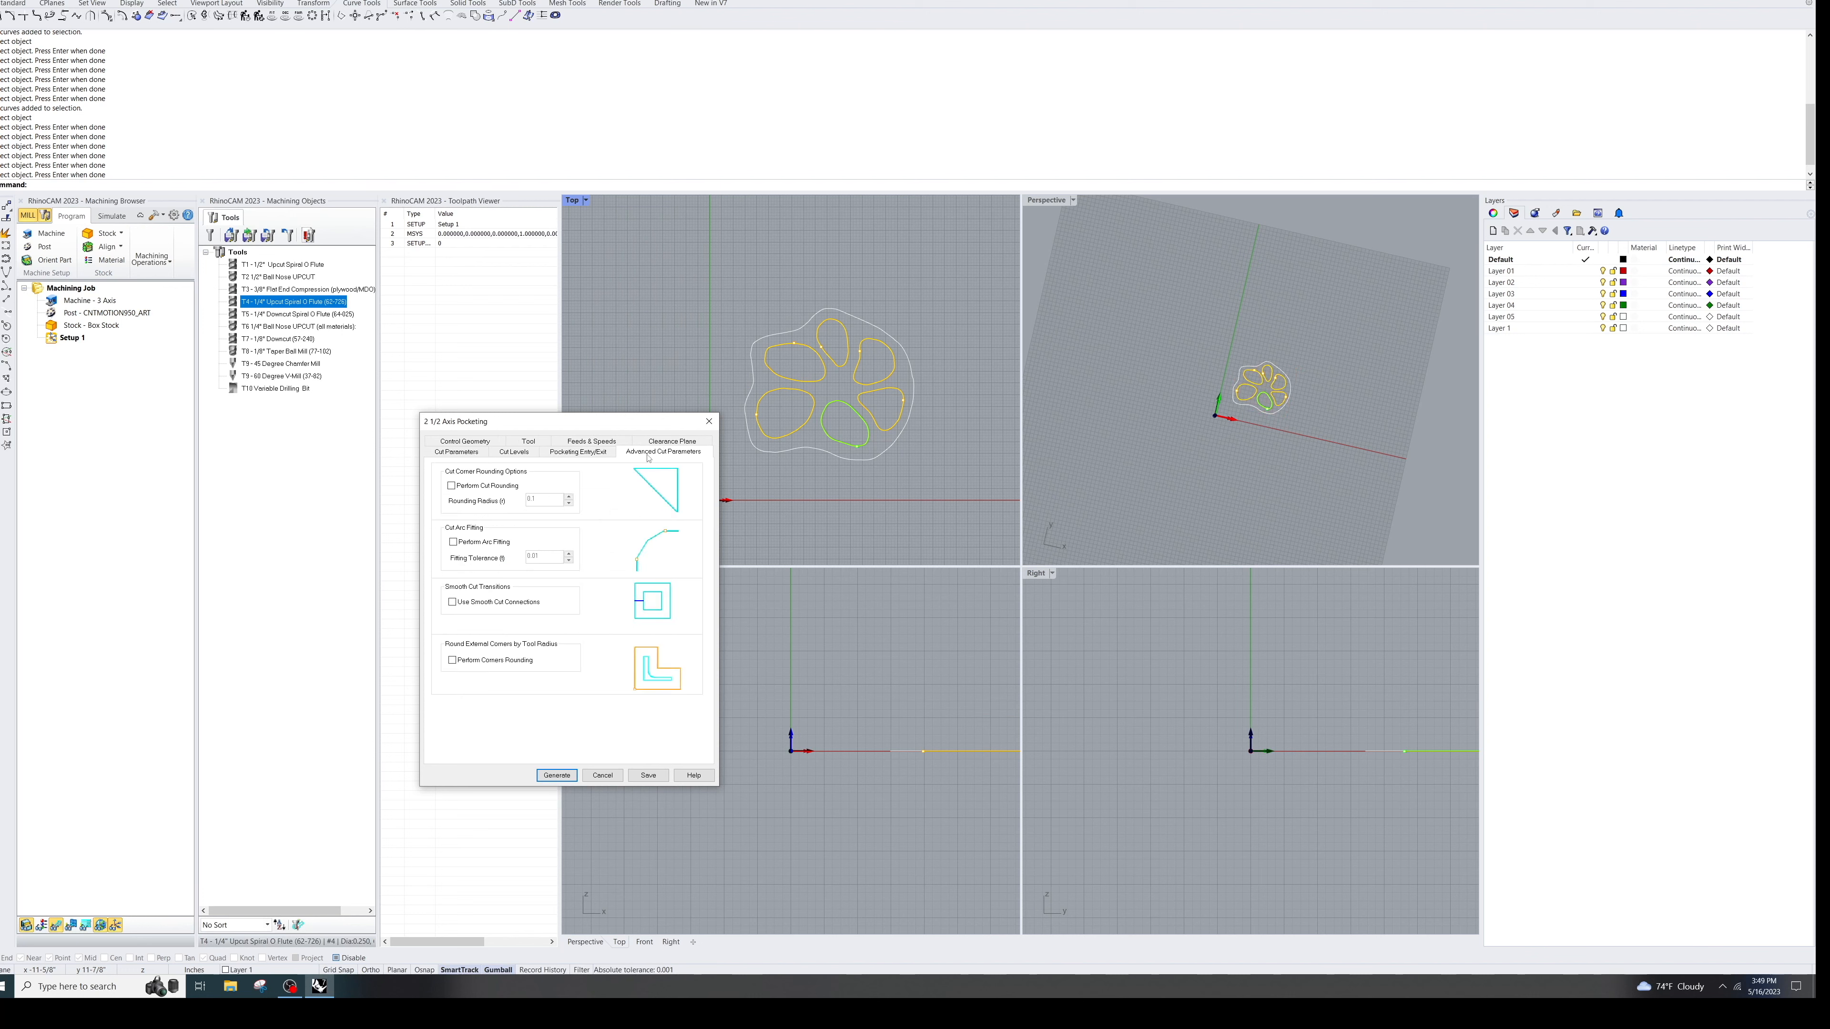
{"action": "left_click", "coordinate": [456, 451]}
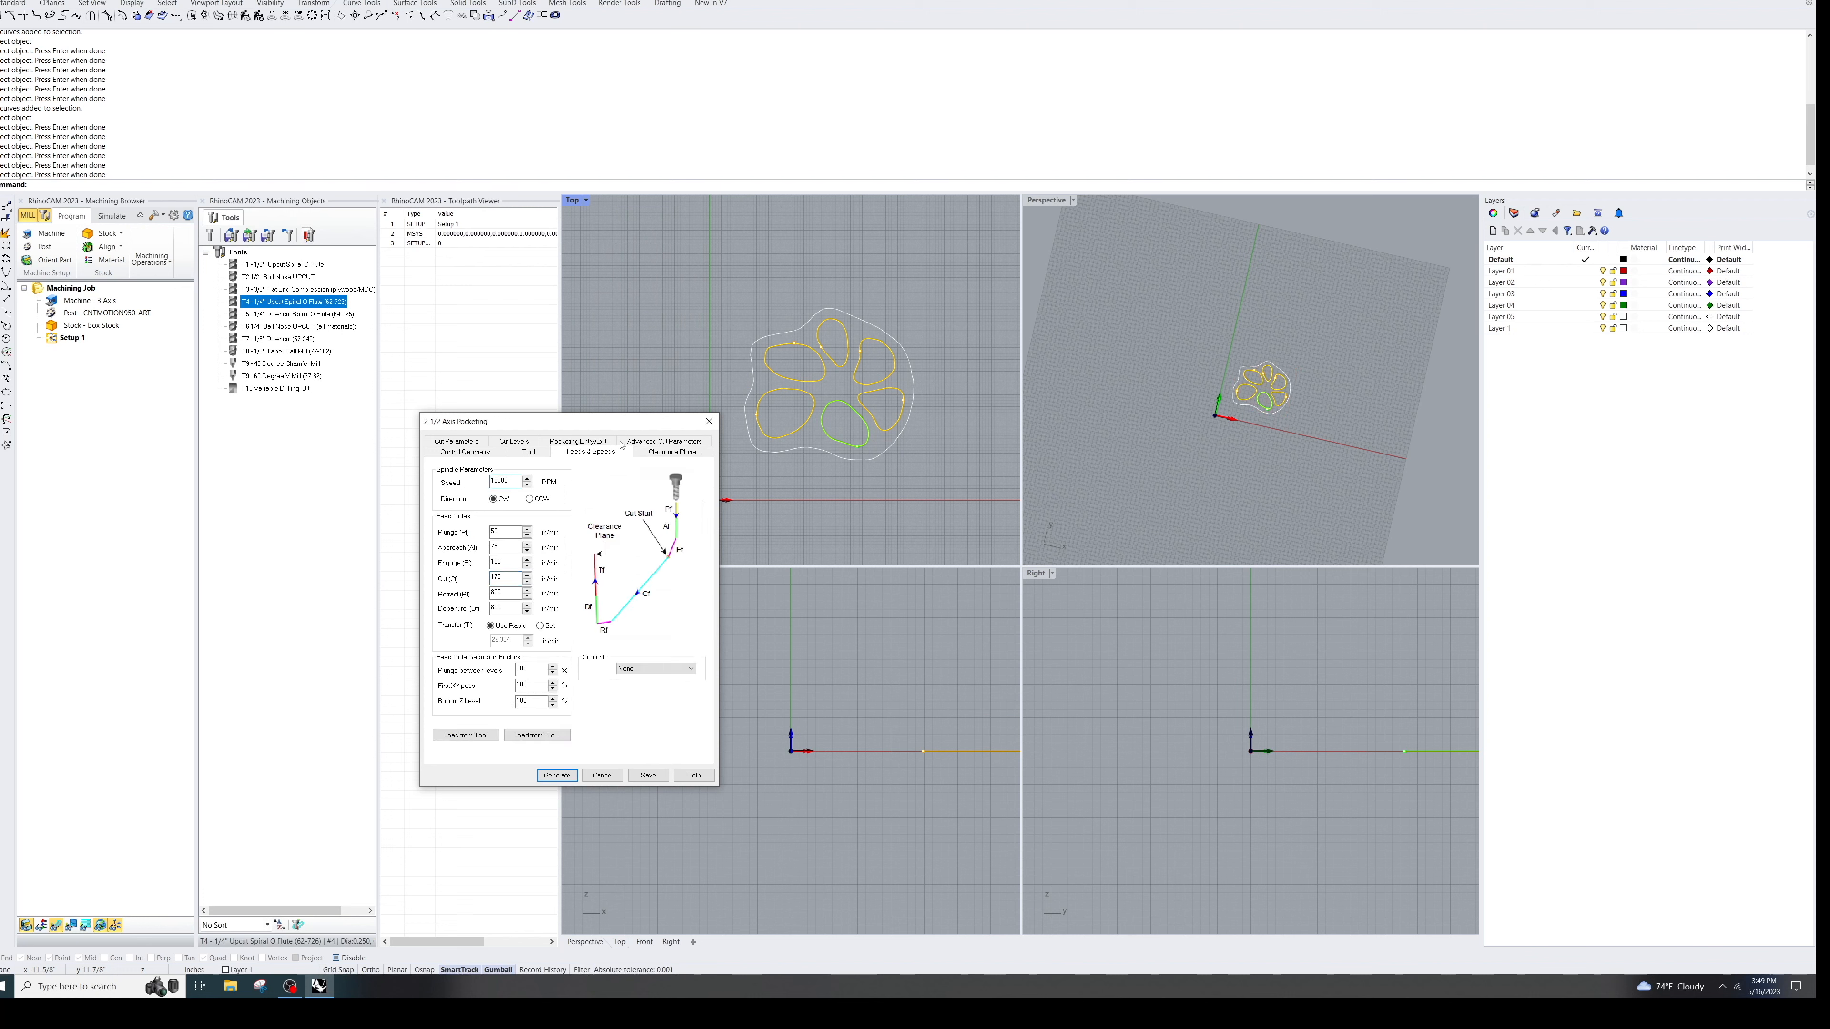
{"action": "left_click", "coordinate": [514, 451]}
{"action": "left_click", "coordinate": [452, 503]}
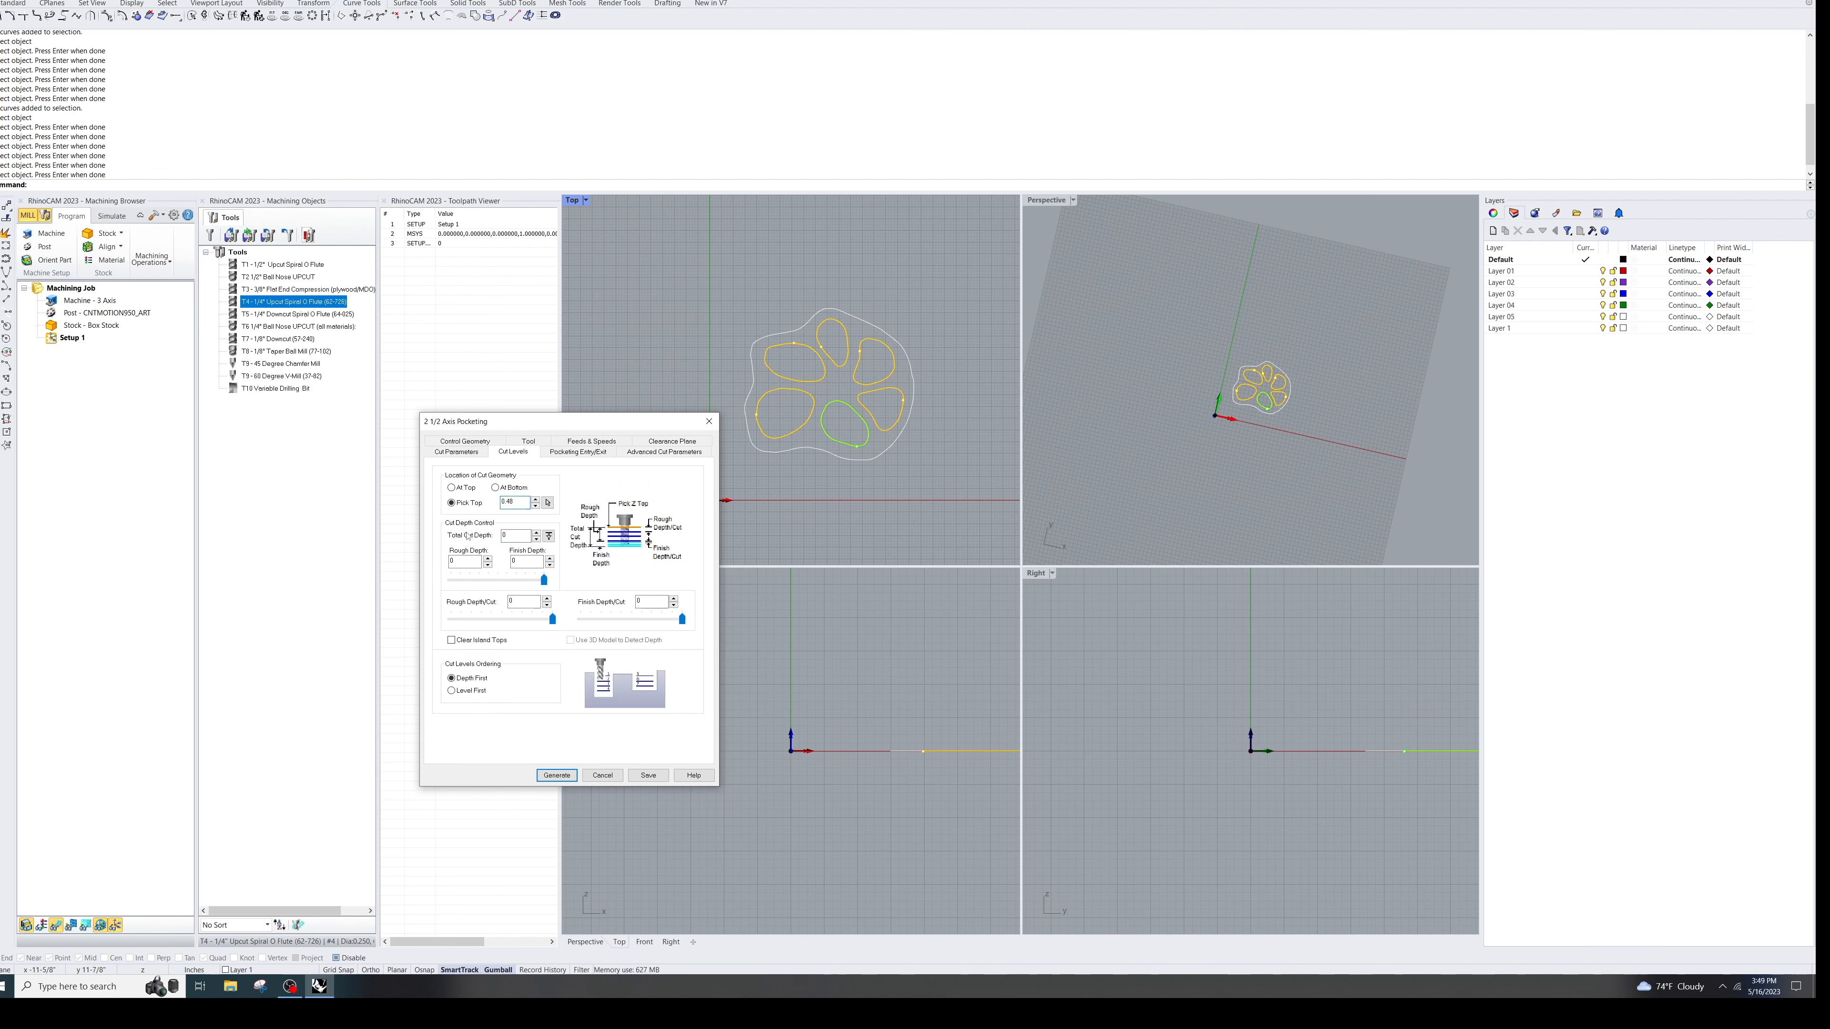
{"action": "key", "text": "Tab"}
{"action": "key", "text": "Tab"}
{"action": "left_click", "coordinate": [520, 537]}
{"action": "left_click_drag", "start_coordinate": [525, 538], "coordinate": [509, 544]}
{"action": "key", "text": "Tab"}
{"action": "double_click", "coordinate": [450, 561]}
{"action": "key", "text": "Return"}
Step: Reopen the pocketing operation and set its total cut depth to 0.25, with a 0.15 rough depth and a 0.1 finish depth
{"action": "left_click", "coordinate": [106, 351]}
{"action": "double_click", "coordinate": [69, 353]}
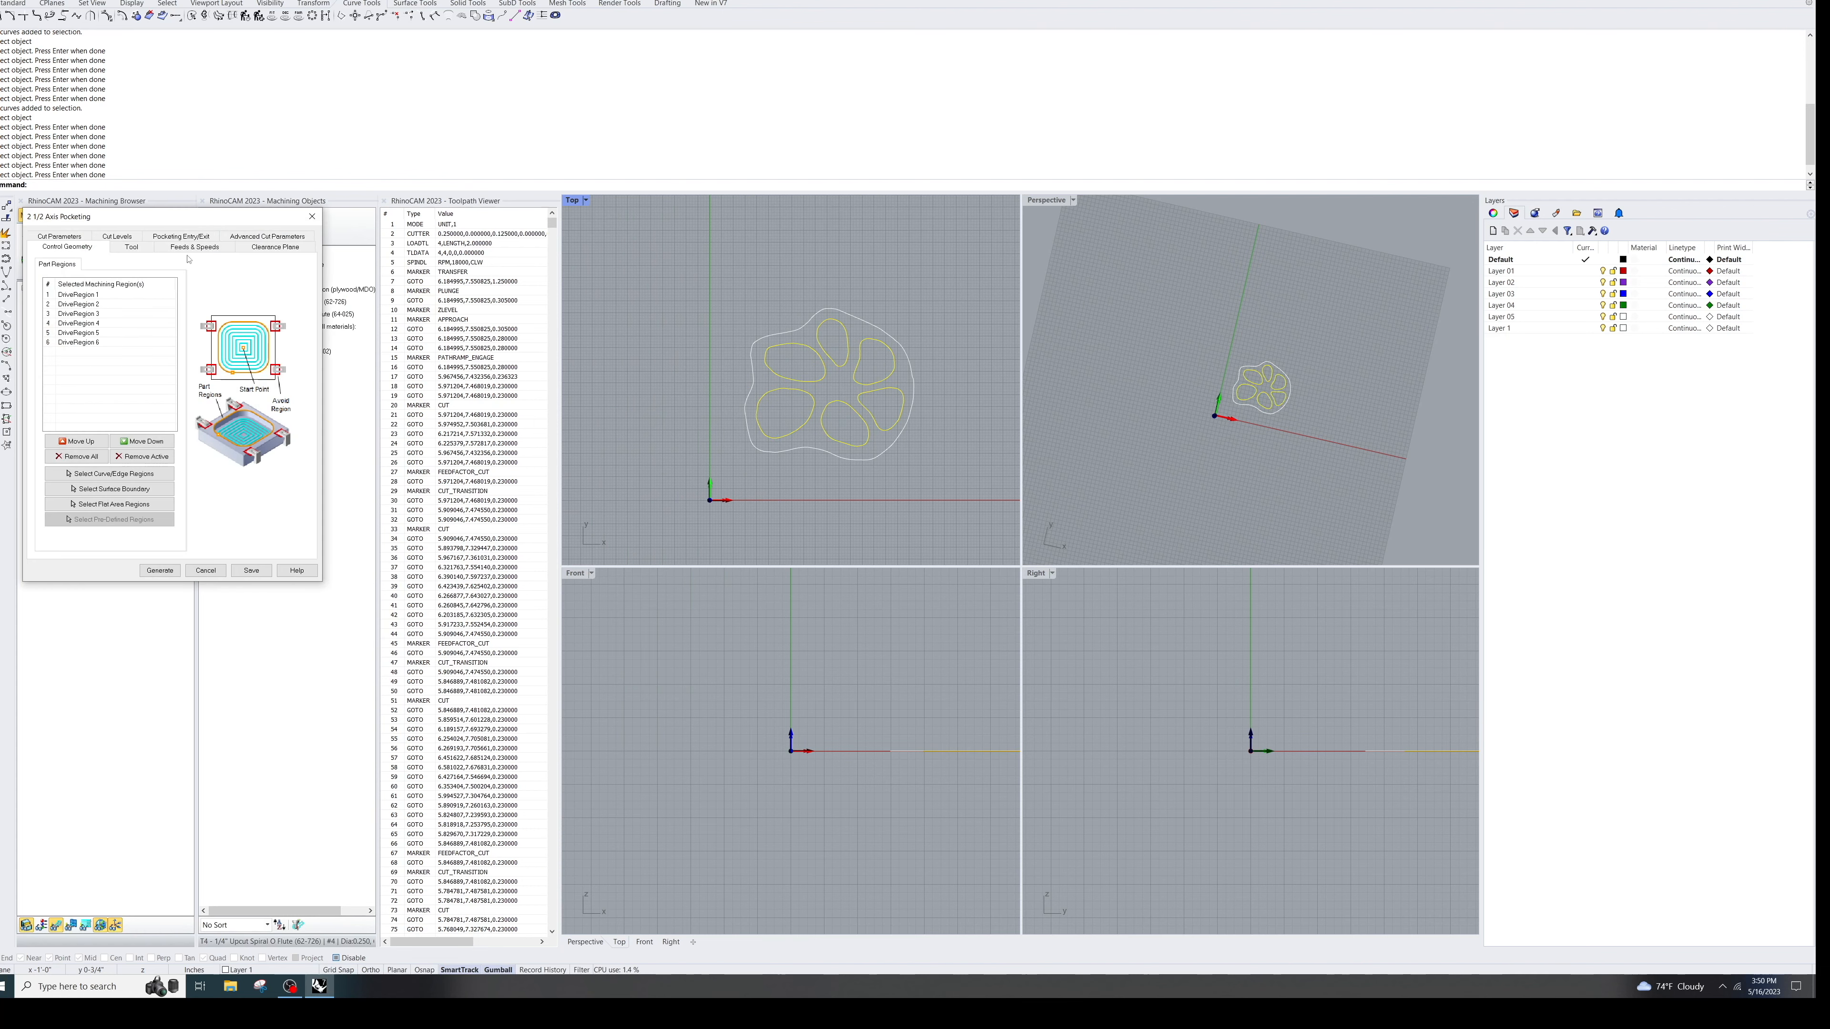
{"action": "left_click_drag", "start_coordinate": [172, 220], "coordinate": [604, 372]}
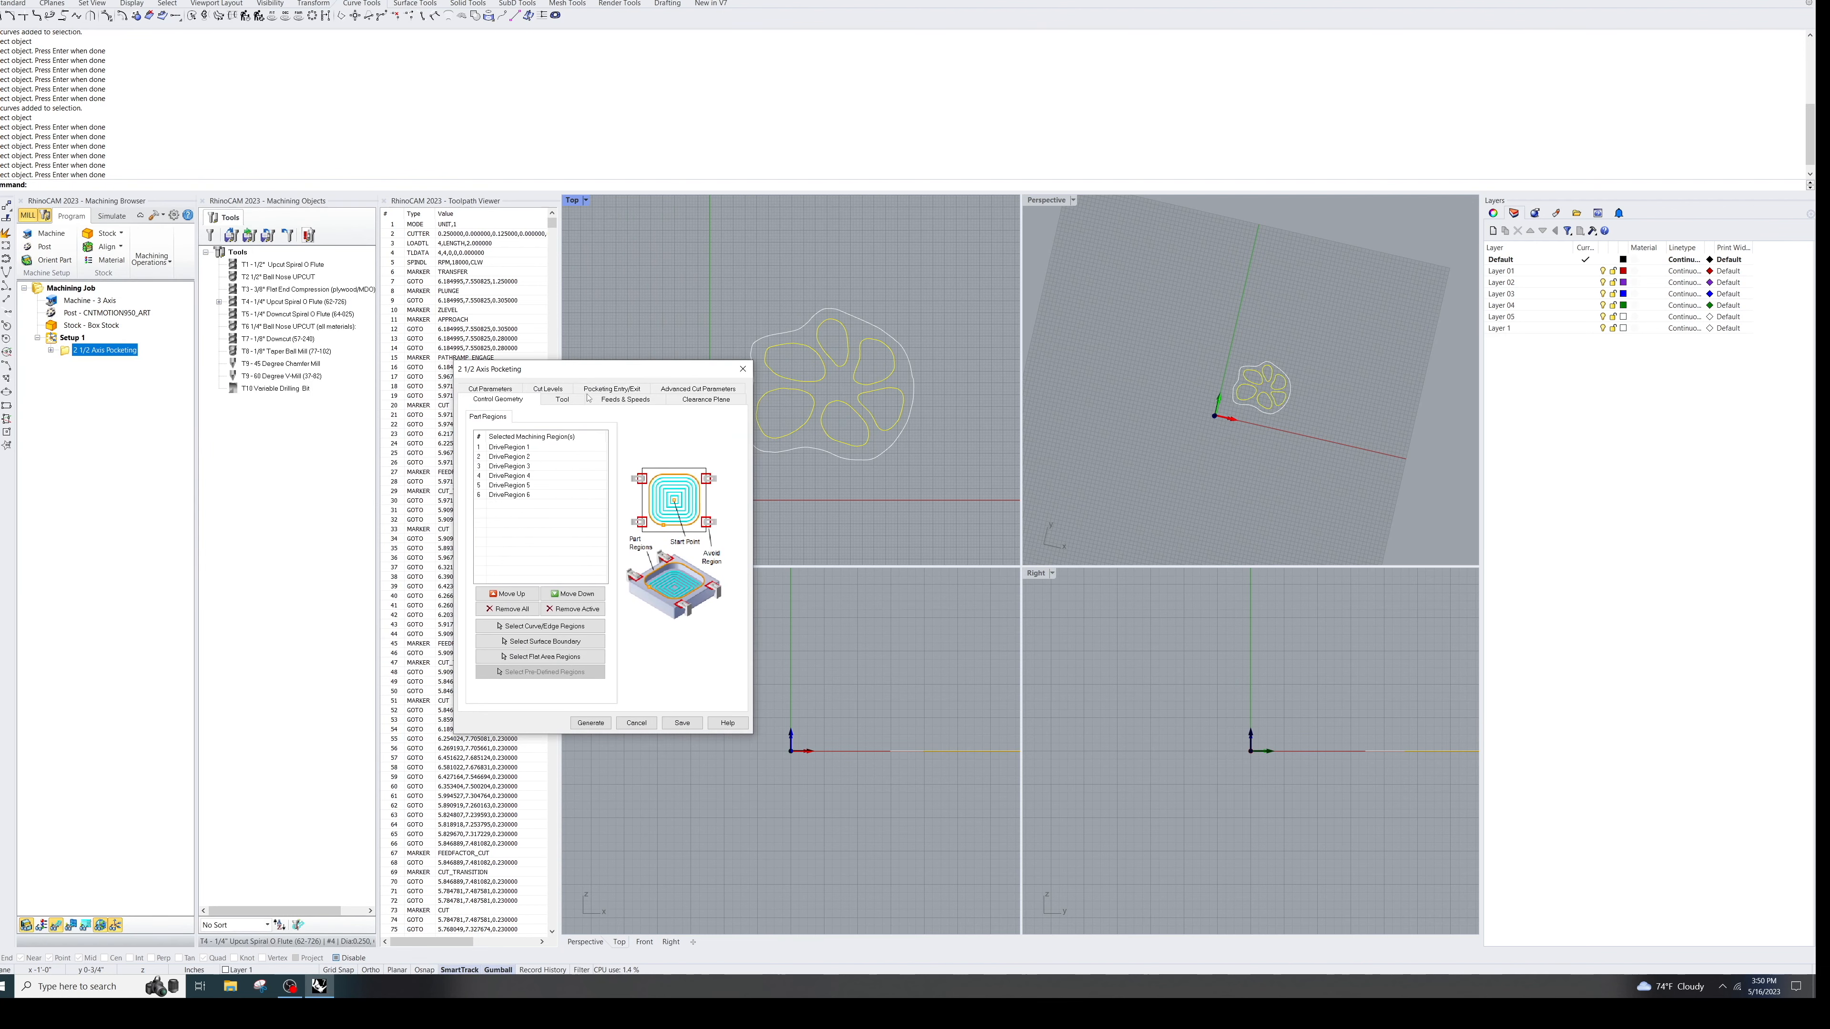
{"action": "left_click", "coordinate": [538, 389]}
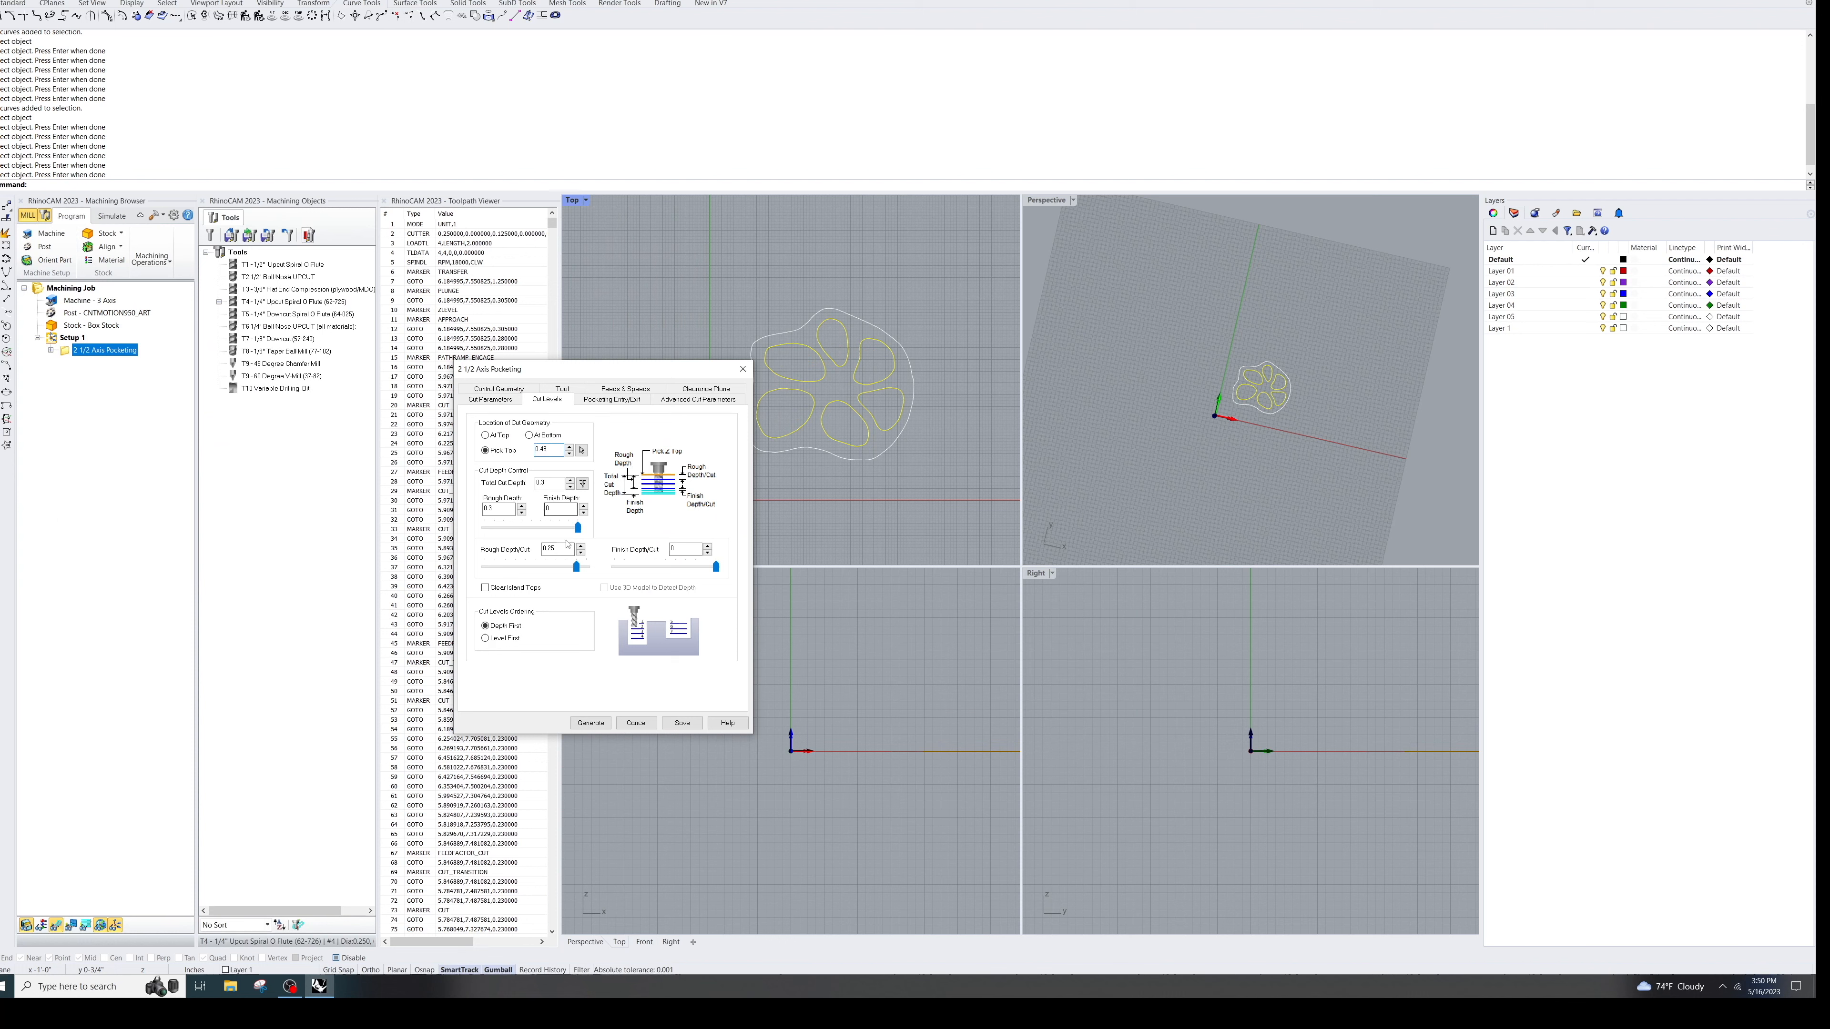
{"action": "left_click", "coordinate": [573, 549]}
{"action": "left_click", "coordinate": [549, 482]}
{"action": "left_click_drag", "start_coordinate": [550, 483], "coordinate": [477, 488]}
{"action": "left_click", "coordinate": [500, 512]}
{"action": "left_click", "coordinate": [552, 482]}
{"action": "left_click_drag", "start_coordinate": [494, 509], "coordinate": [488, 512]}
{"action": "type", "text": "15"}
{"action": "left_click", "coordinate": [573, 510]}
Step: Review the operation's cut parameters, feeds and clearance settings, and regenerate the pocketing toolpath
{"action": "left_click", "coordinate": [491, 400]}
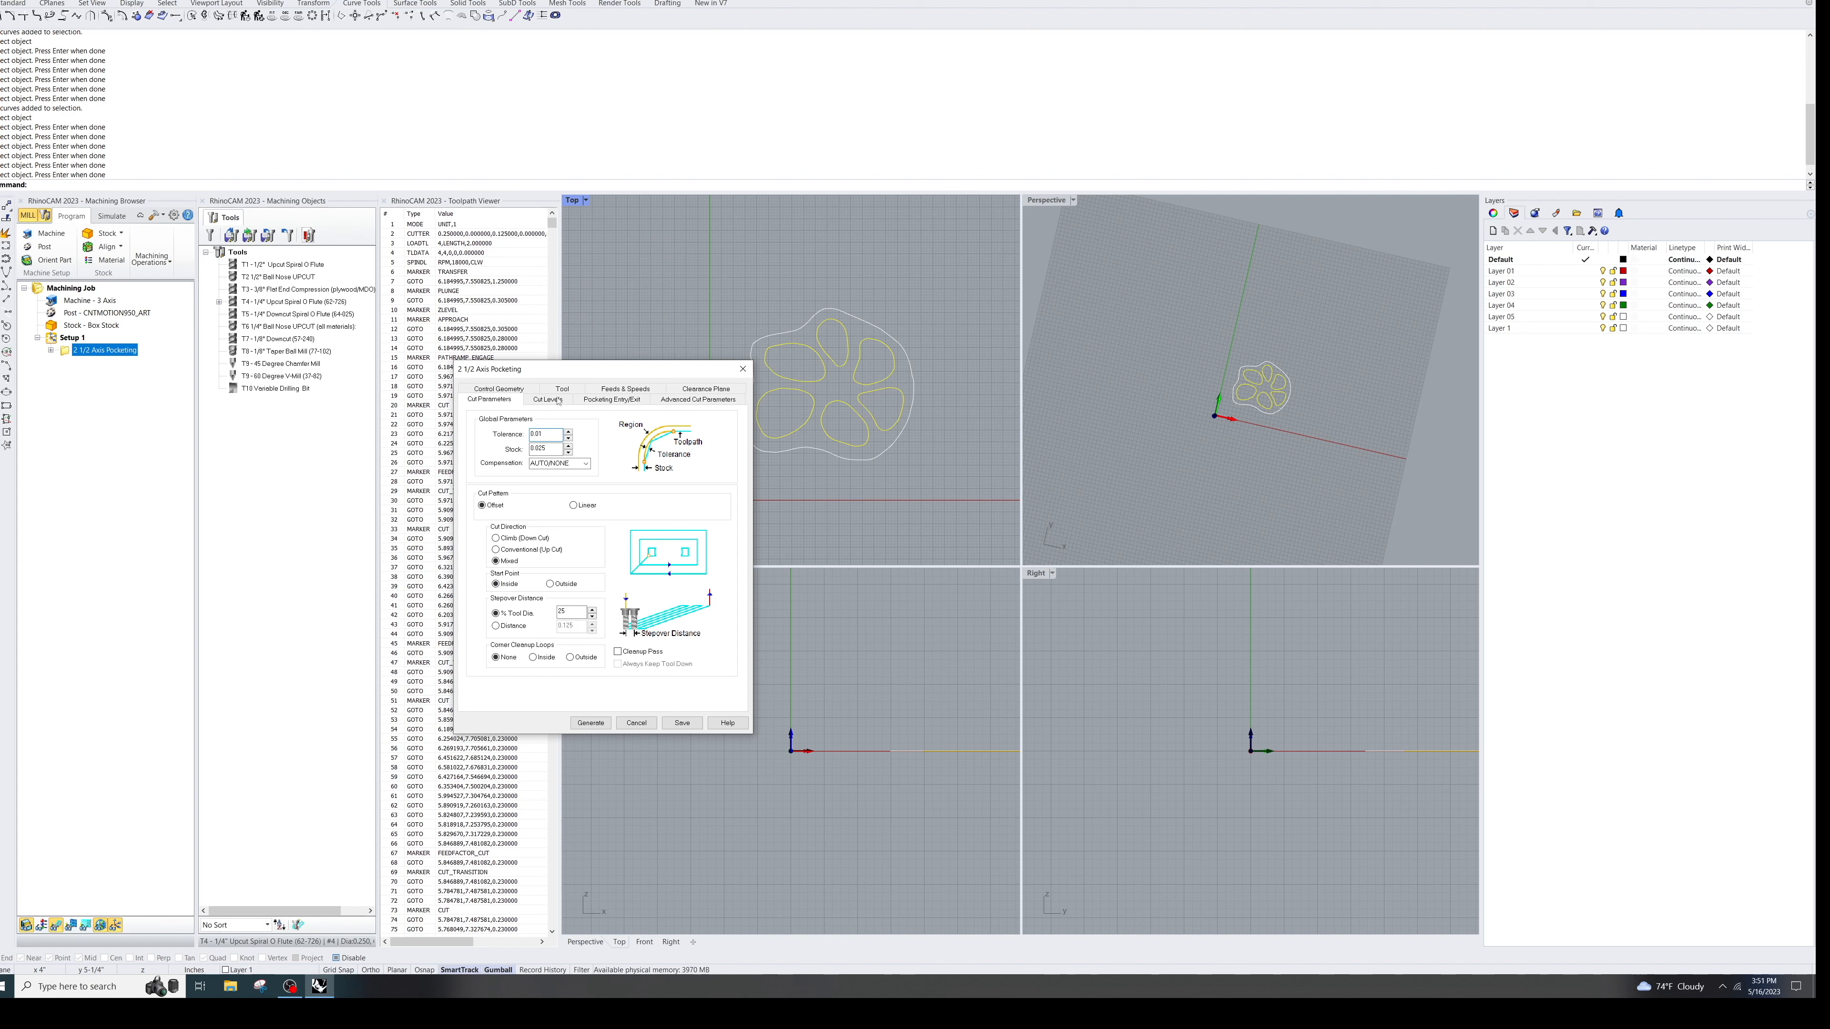
{"action": "left_click", "coordinate": [553, 399]}
{"action": "left_click", "coordinate": [522, 391]}
{"action": "left_click", "coordinate": [557, 392]}
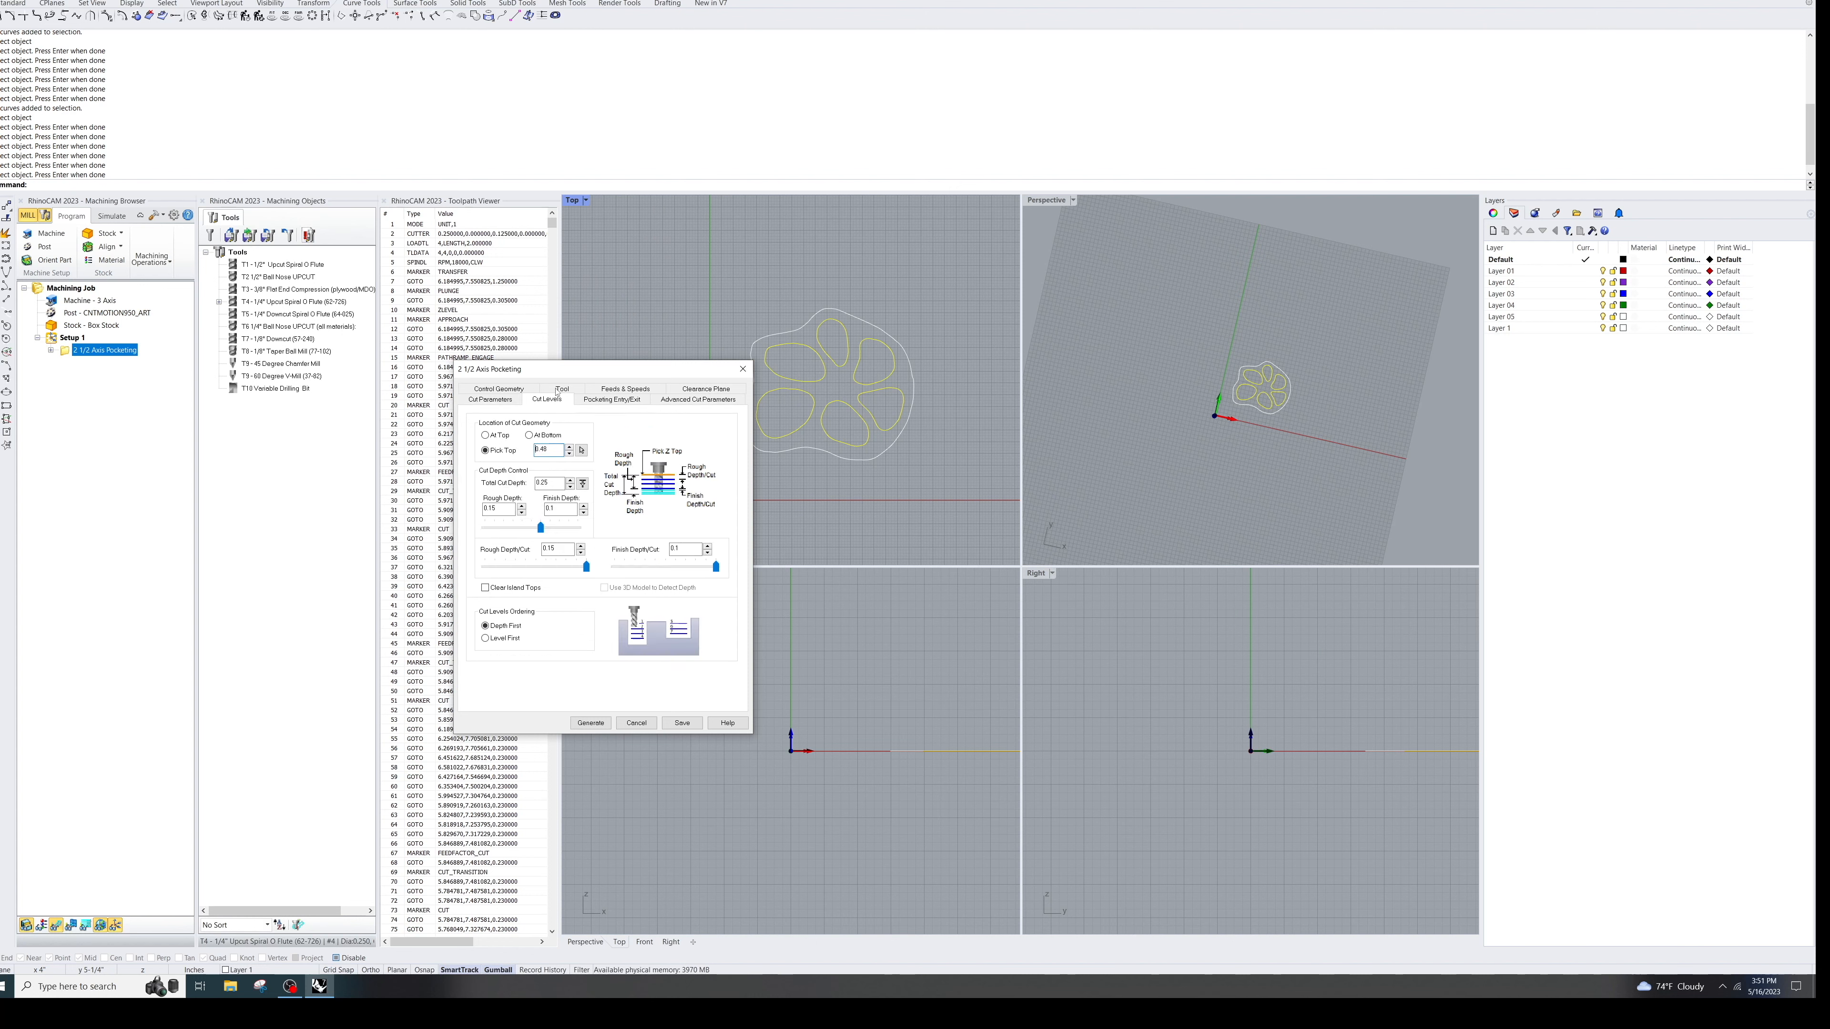
{"action": "left_click", "coordinate": [616, 390]}
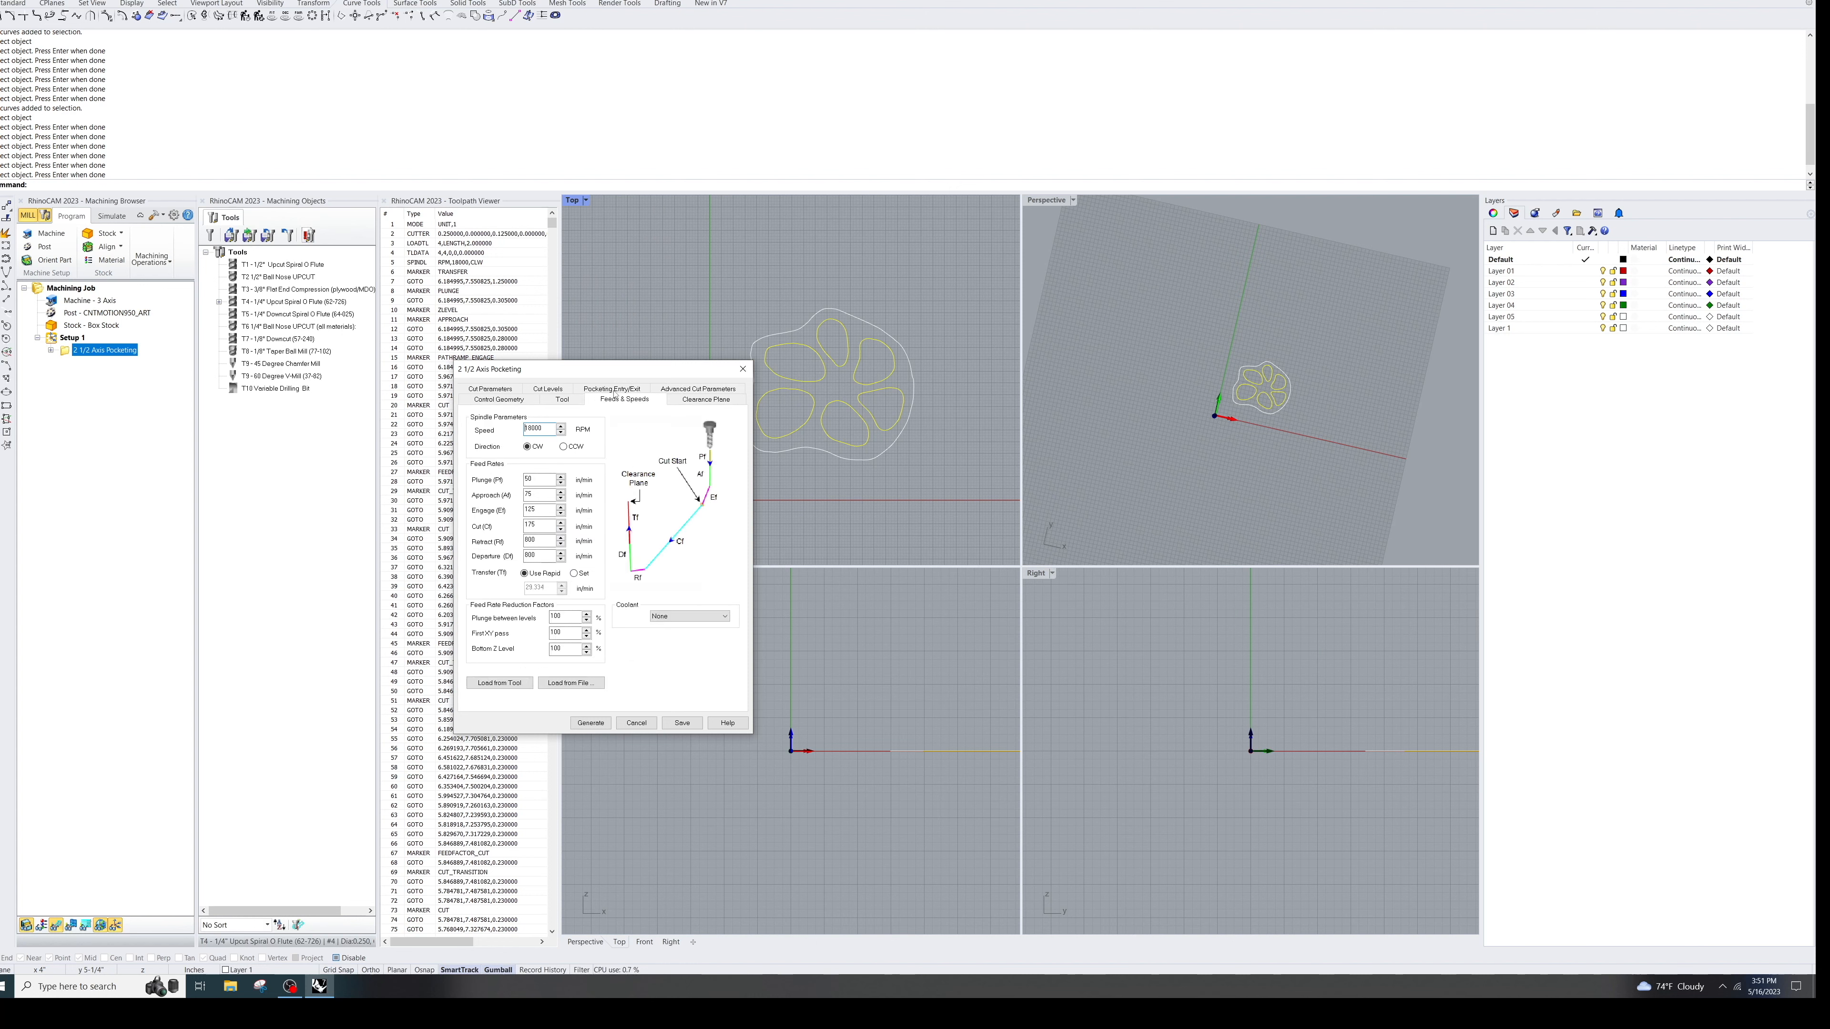
{"action": "left_click", "coordinate": [689, 401]}
{"action": "left_click", "coordinate": [591, 722]}
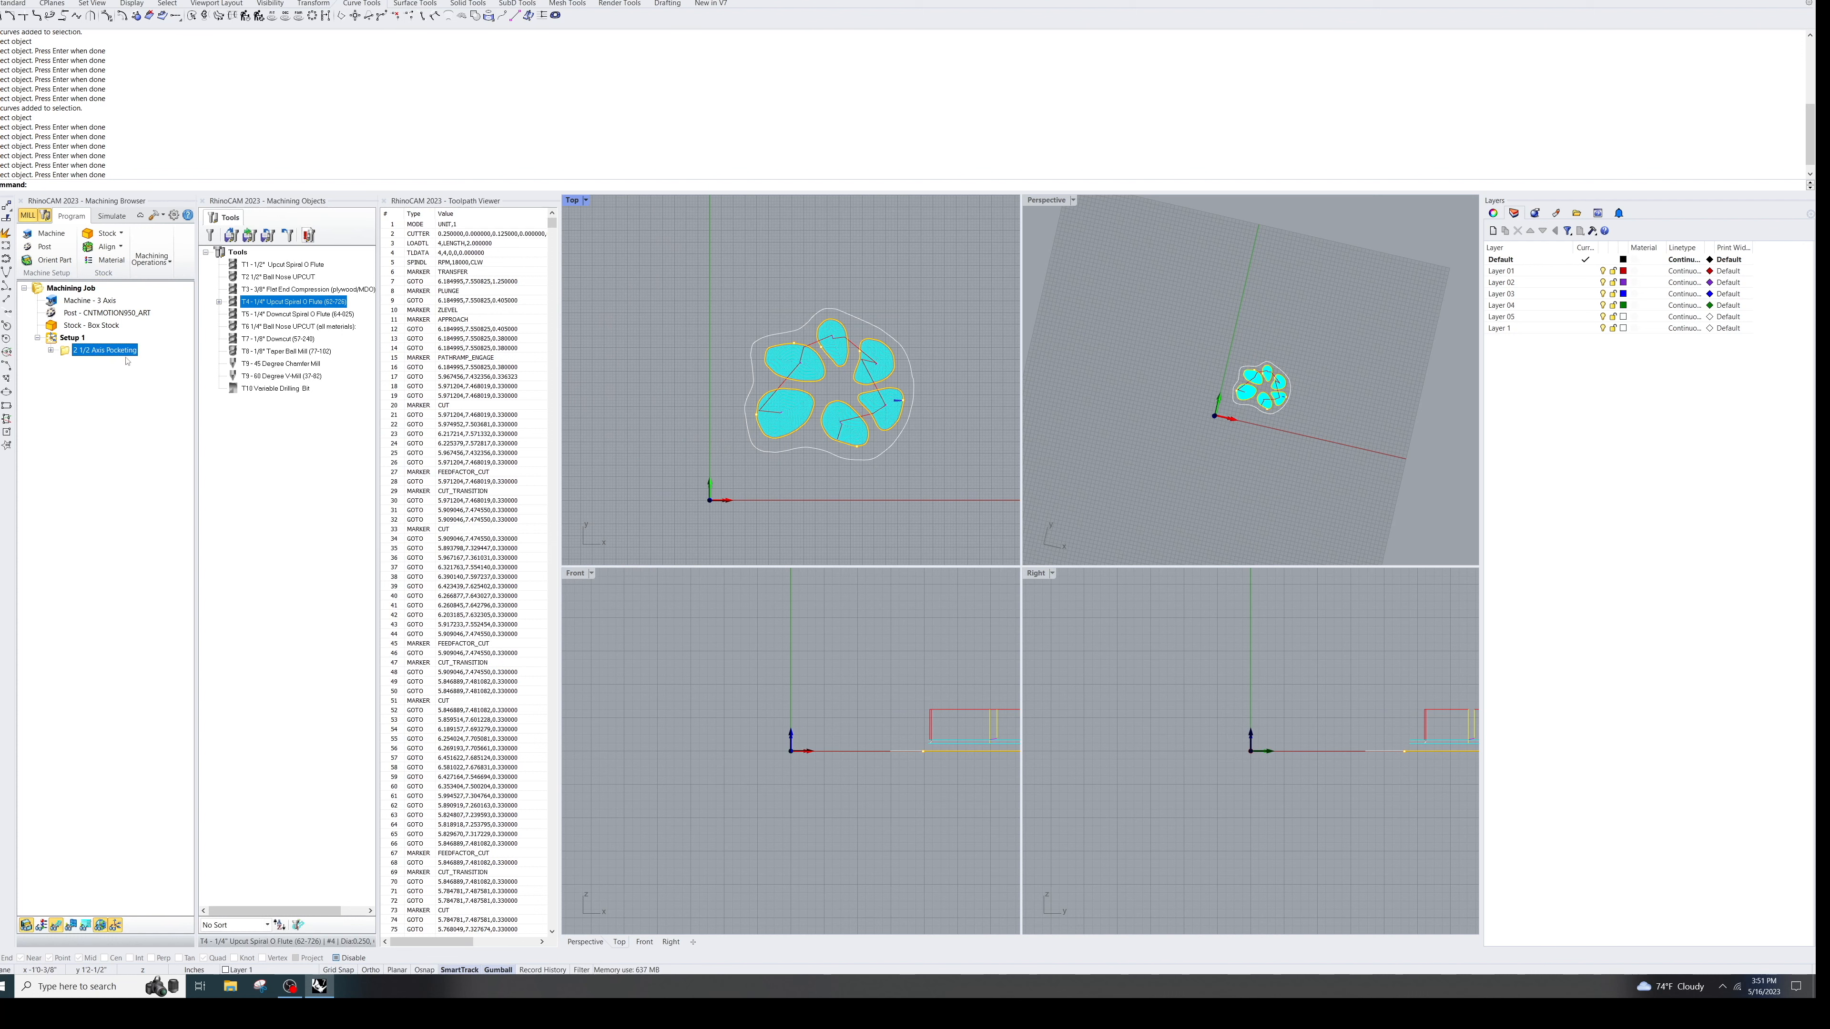
Step: Simulate the 2 1/2 Axis Pocketing operation and examine the first petal pocket up close in the perspective view
{"action": "right_click", "coordinate": [77, 349]}
{"action": "left_click", "coordinate": [85, 389]}
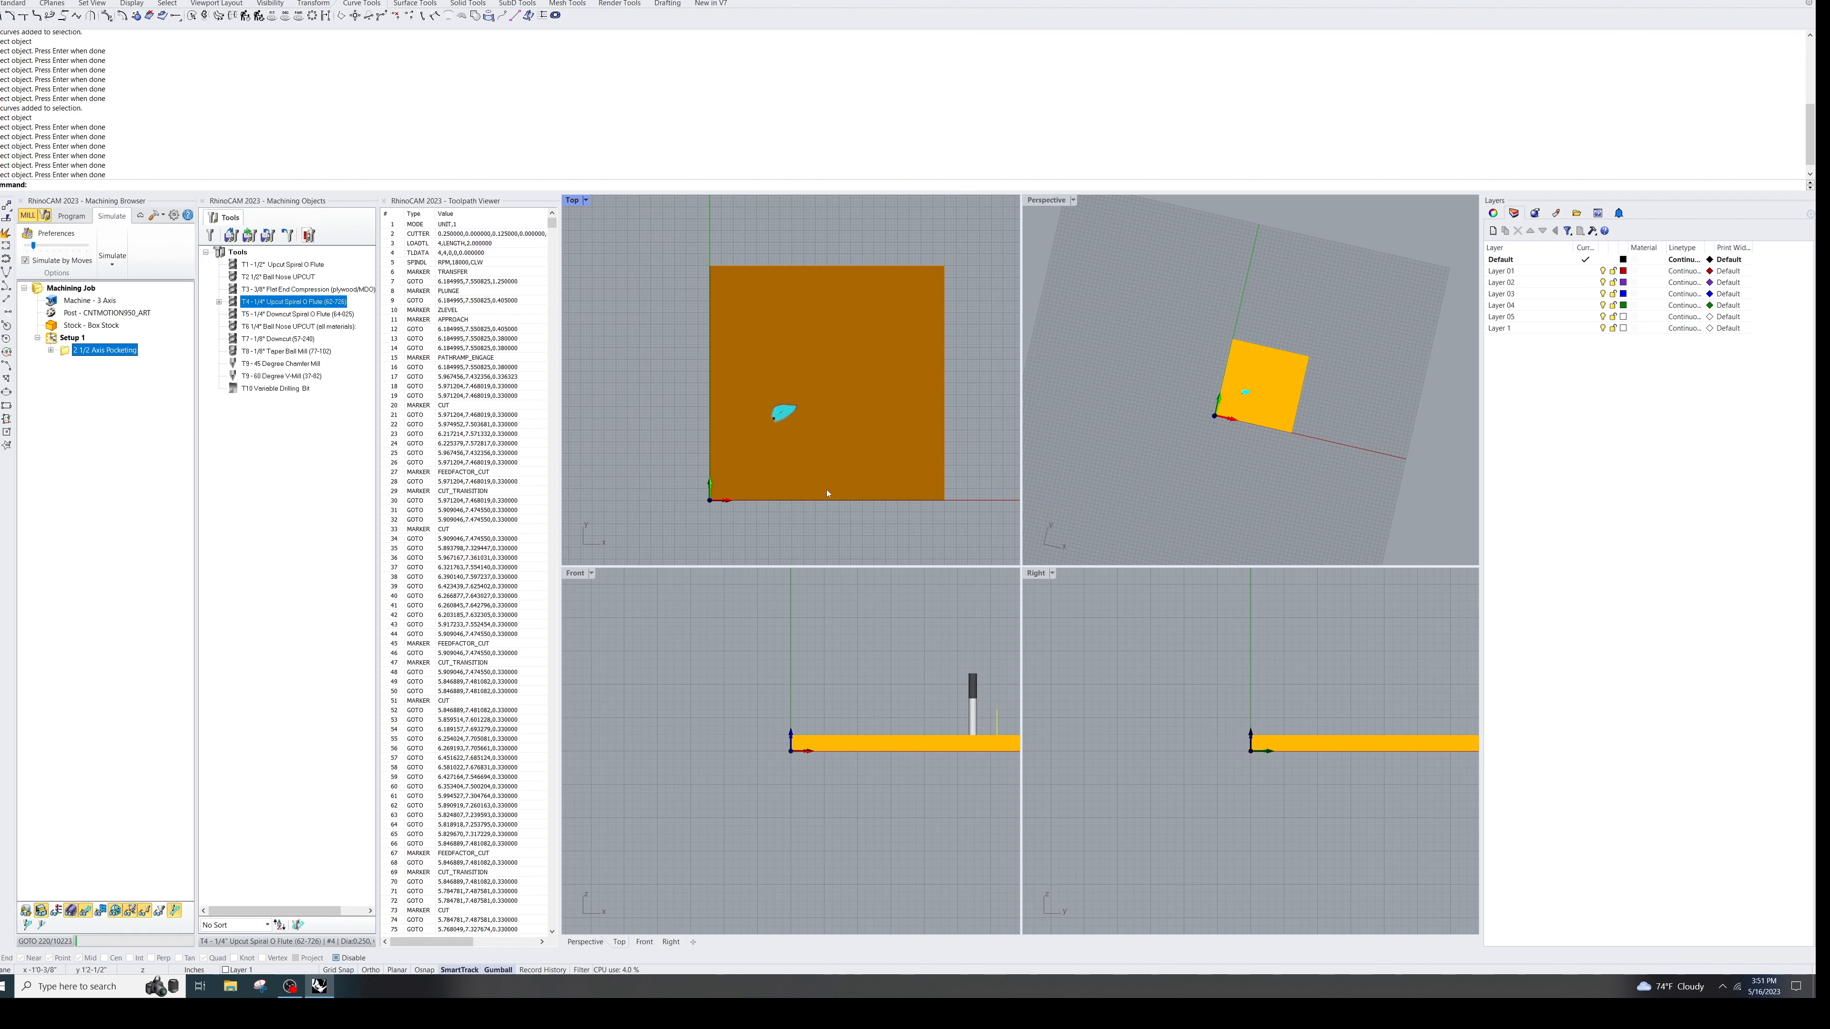
{"action": "scroll", "coordinate": [1269, 397], "scroll_direction": "up", "scroll_amount": 10}
{"action": "right_click_drag", "start_coordinate": [1269, 397], "coordinate": [1210, 382]}
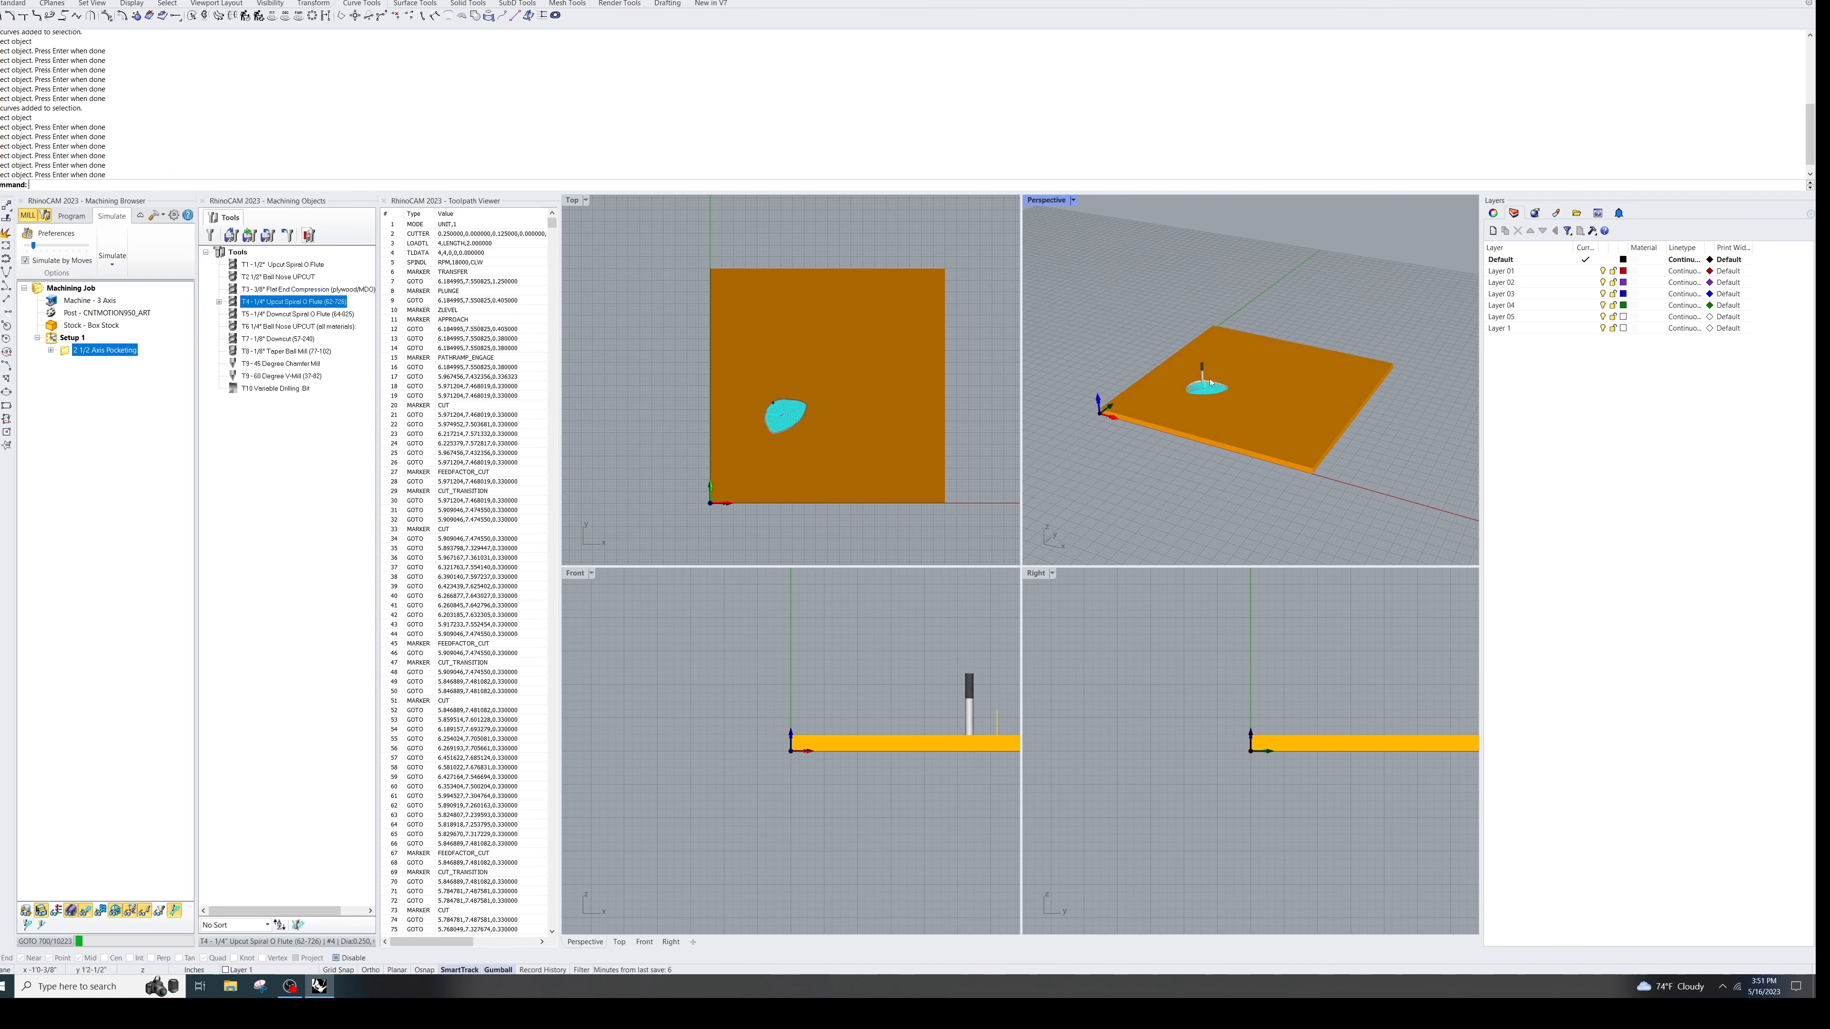
{"action": "scroll", "coordinate": [1210, 382], "scroll_direction": "up", "scroll_amount": 10}
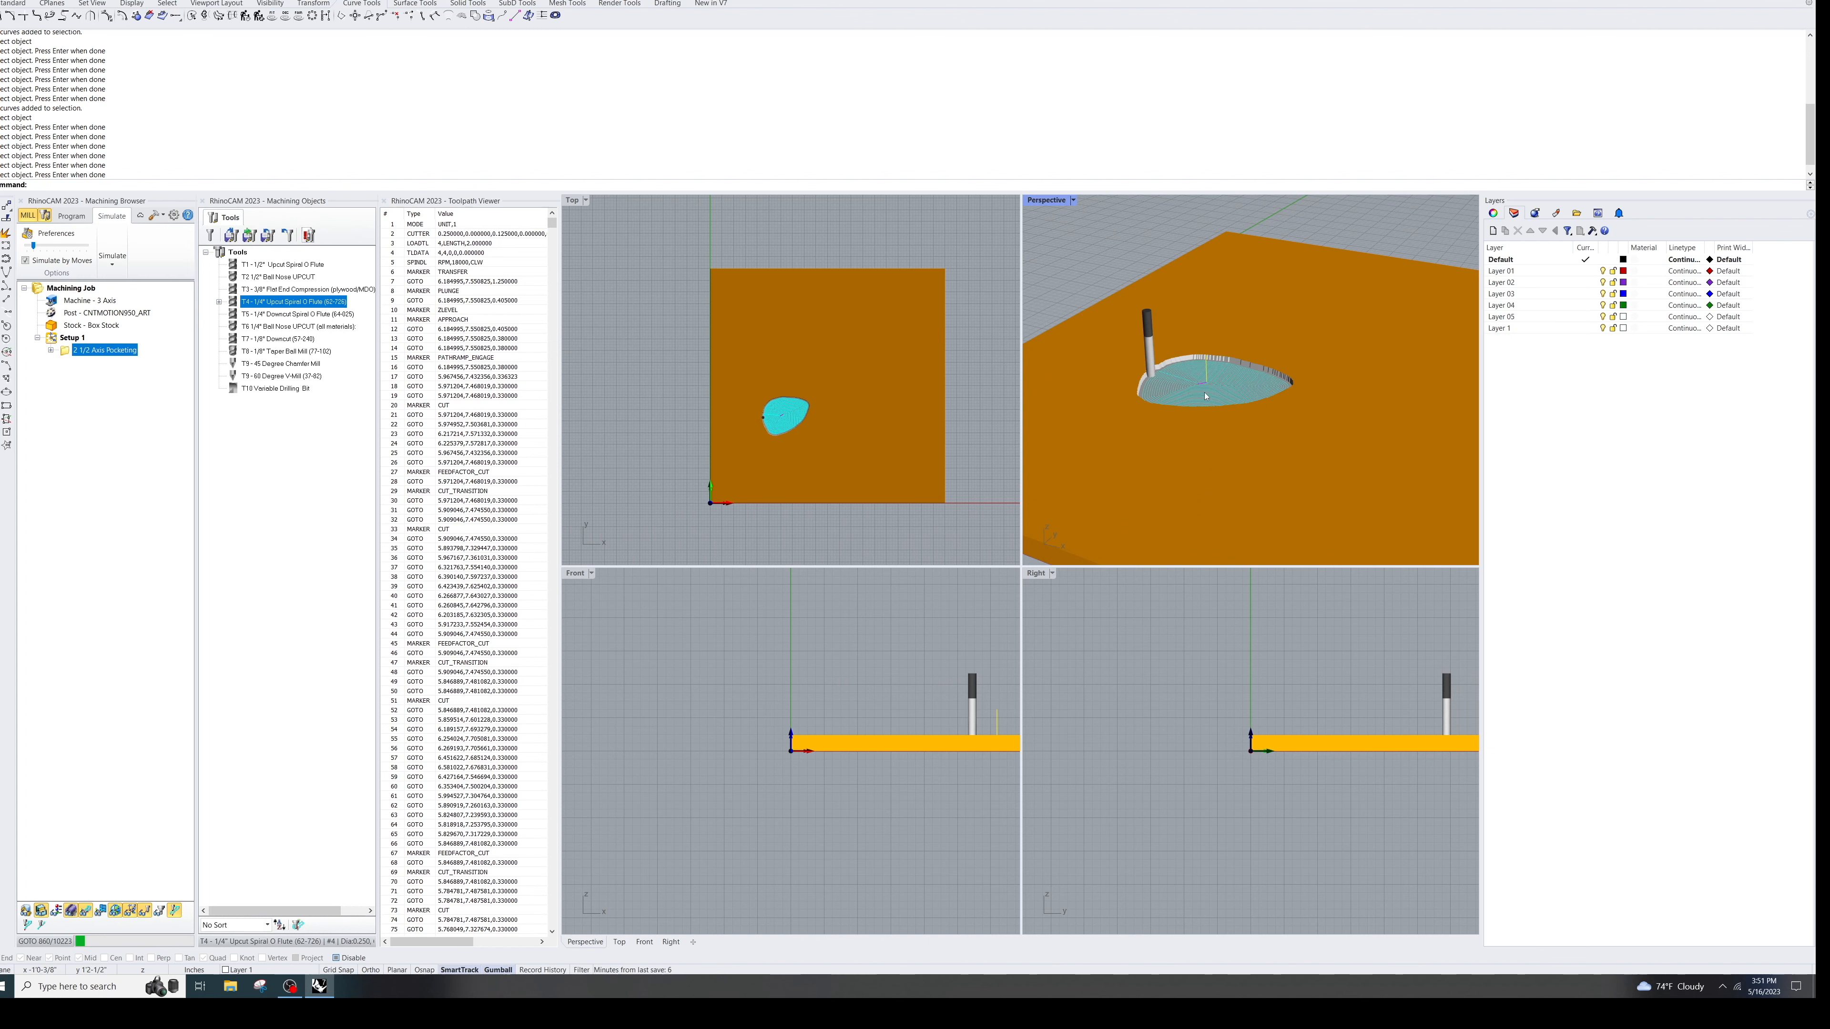
{"action": "scroll", "coordinate": [1205, 396], "scroll_direction": "up", "scroll_amount": 3}
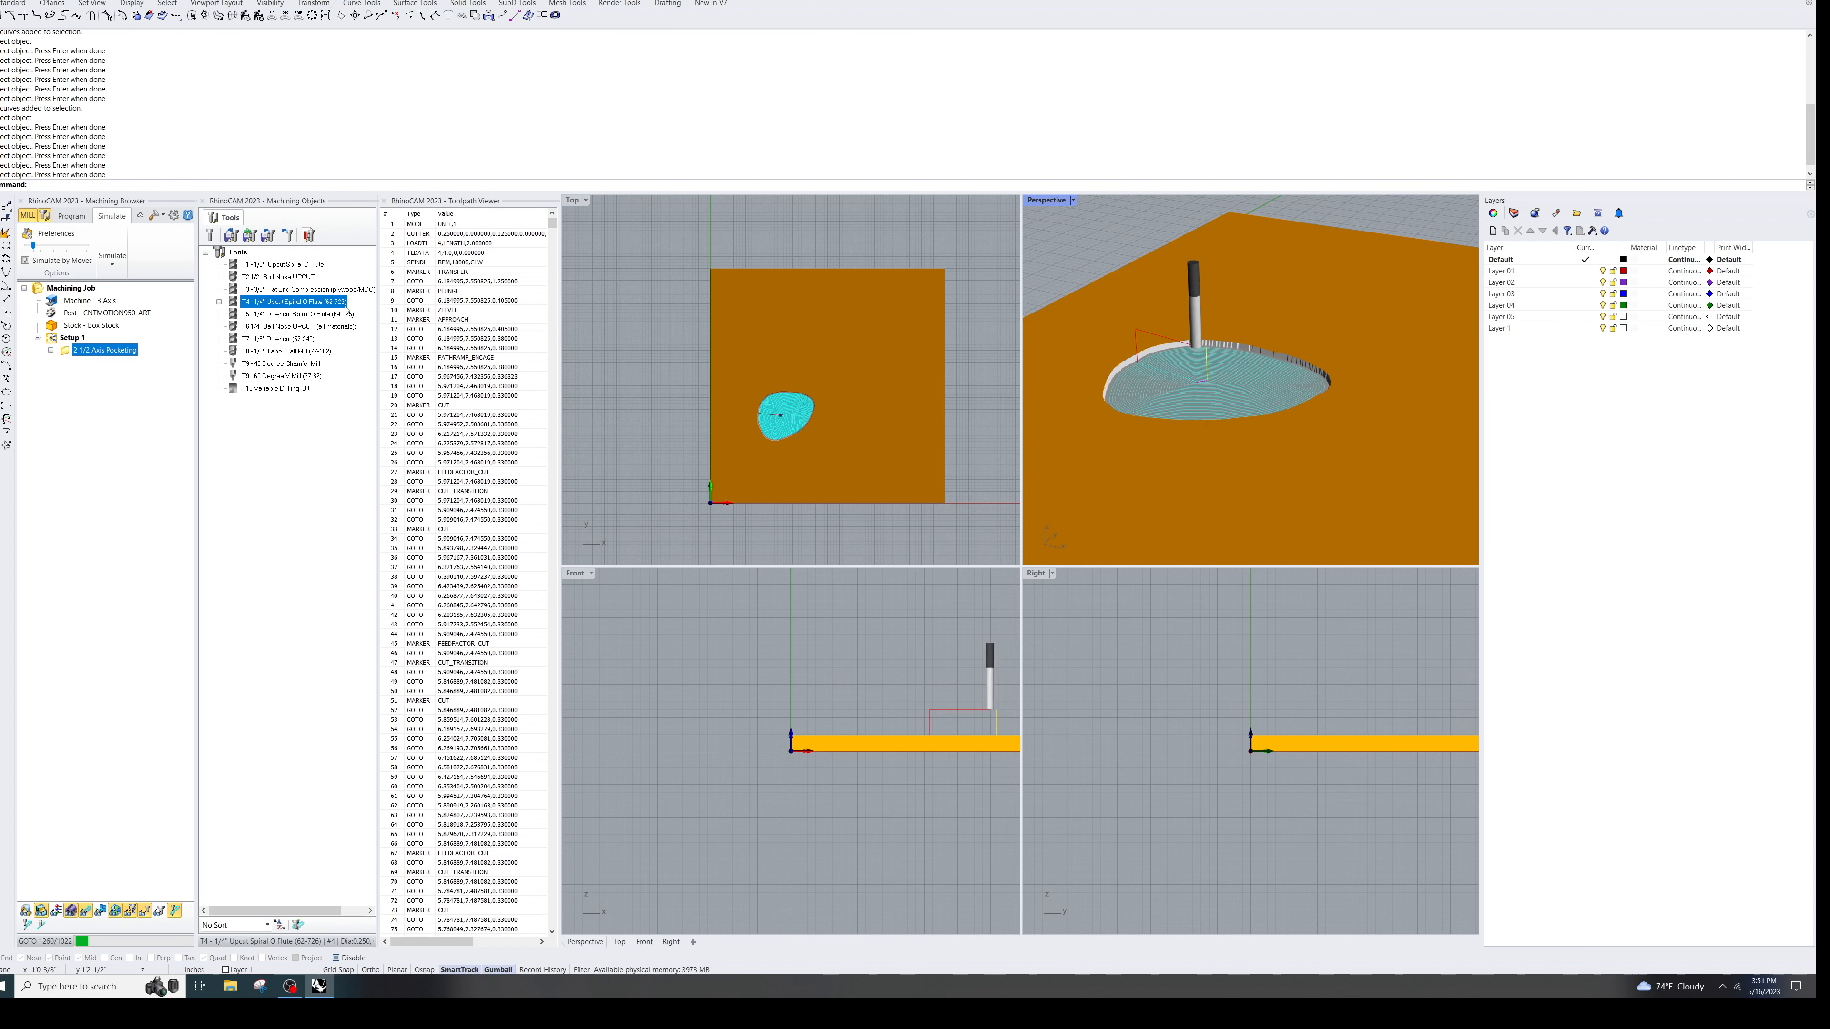
Step: Increase the simulation speed and inspect the walls and floors of the remaining petal pockets from several angles
{"action": "left_click_drag", "start_coordinate": [34, 245], "coordinate": [59, 245]}
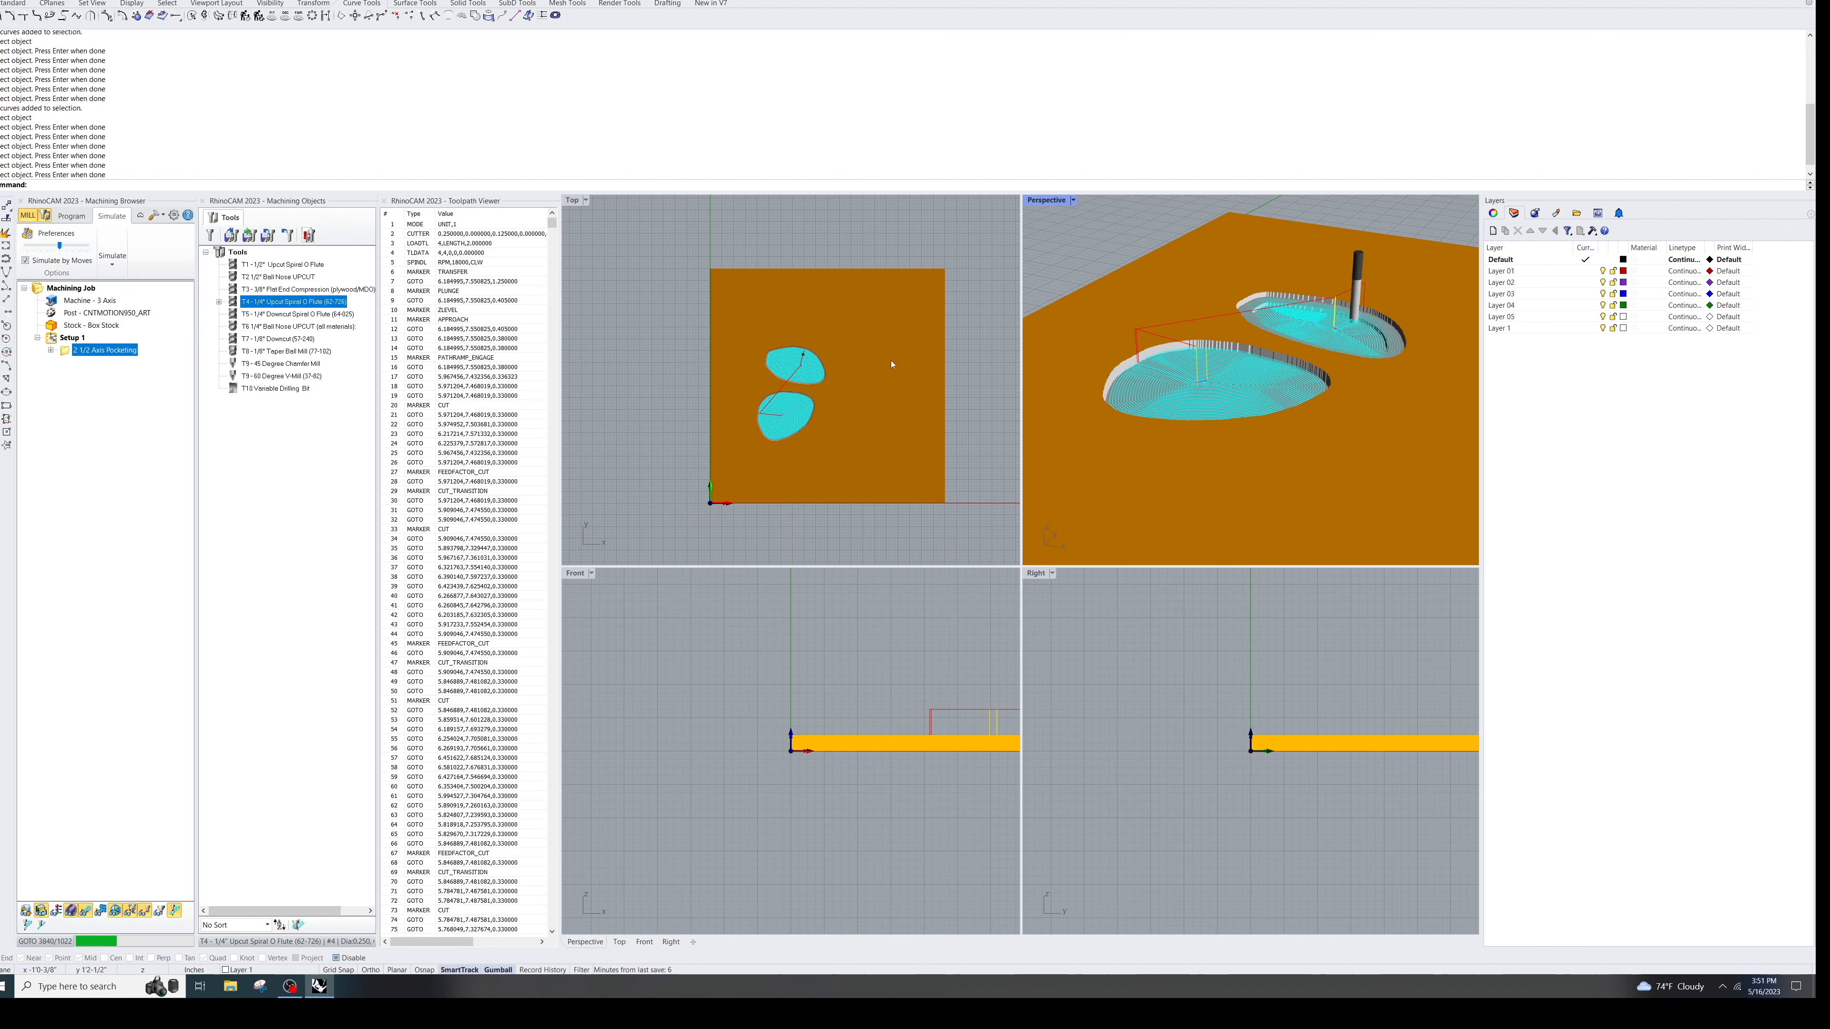
{"action": "right_click_drag", "start_coordinate": [1356, 489], "coordinate": [1239, 451]}
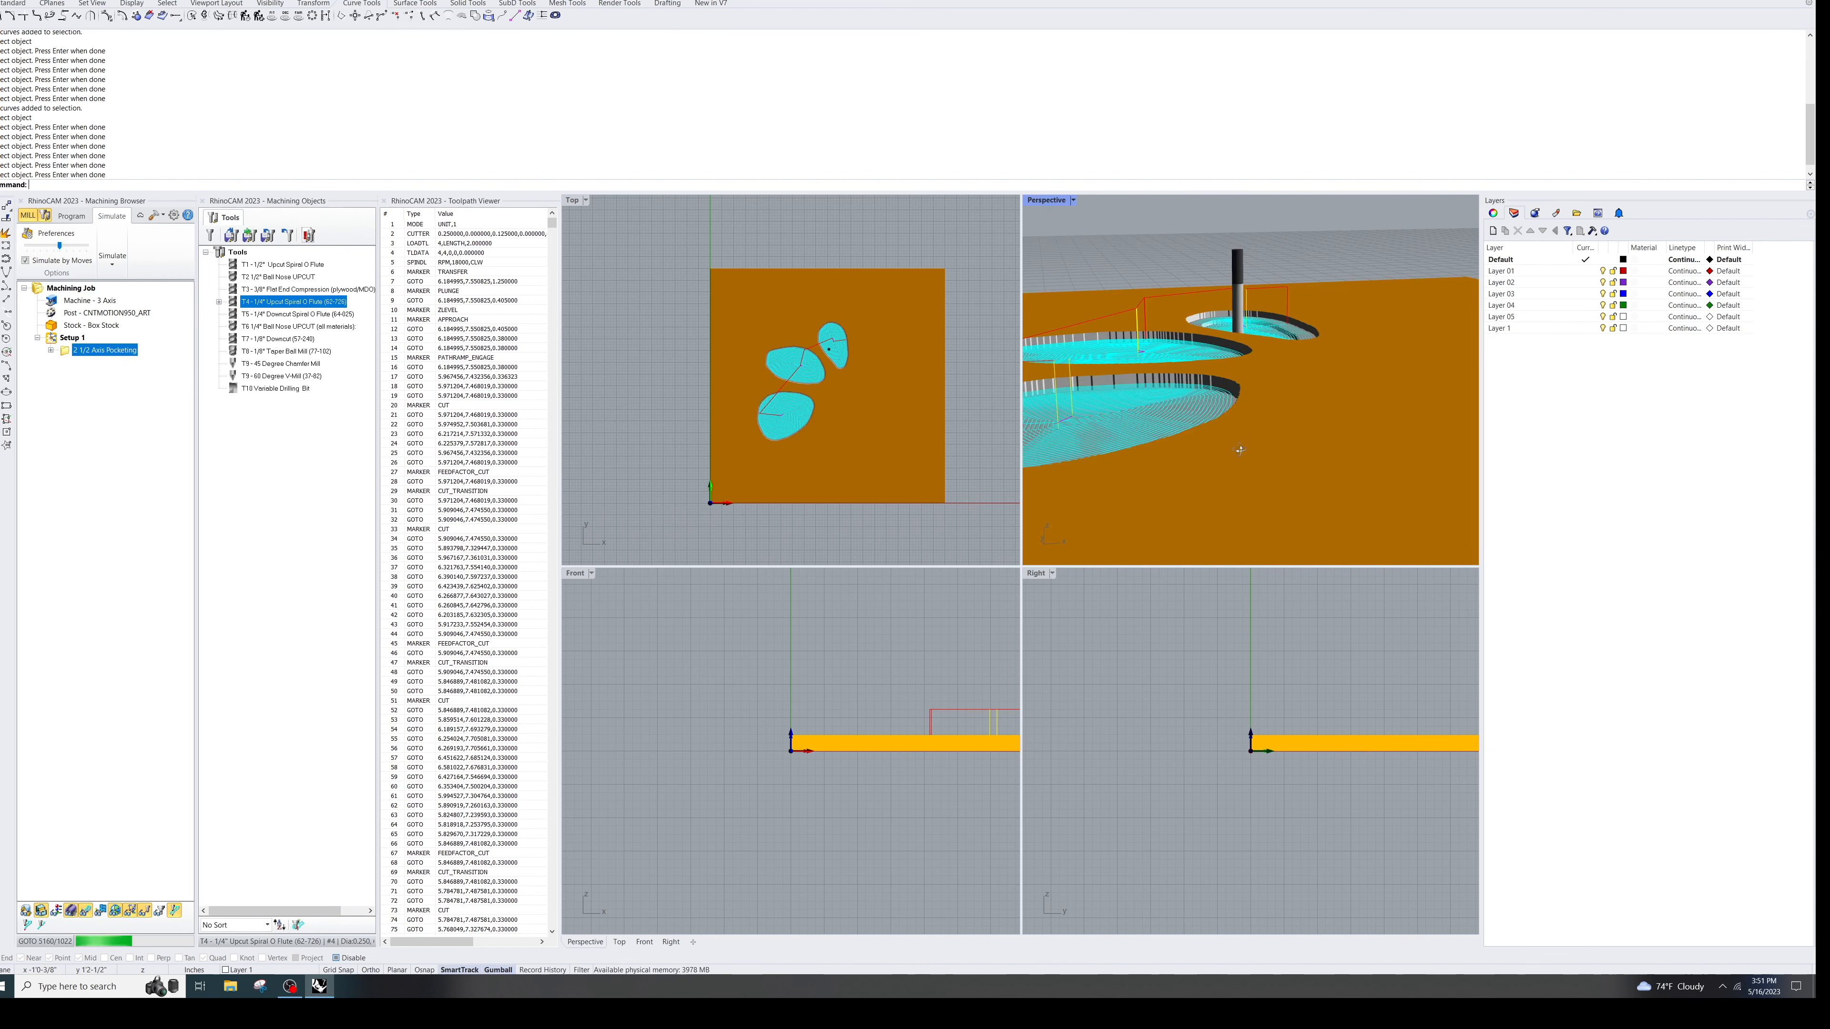
{"action": "scroll", "coordinate": [1240, 450], "scroll_direction": "up", "scroll_amount": 5}
{"action": "scroll", "coordinate": [1237, 356], "scroll_direction": "down", "scroll_amount": 3}
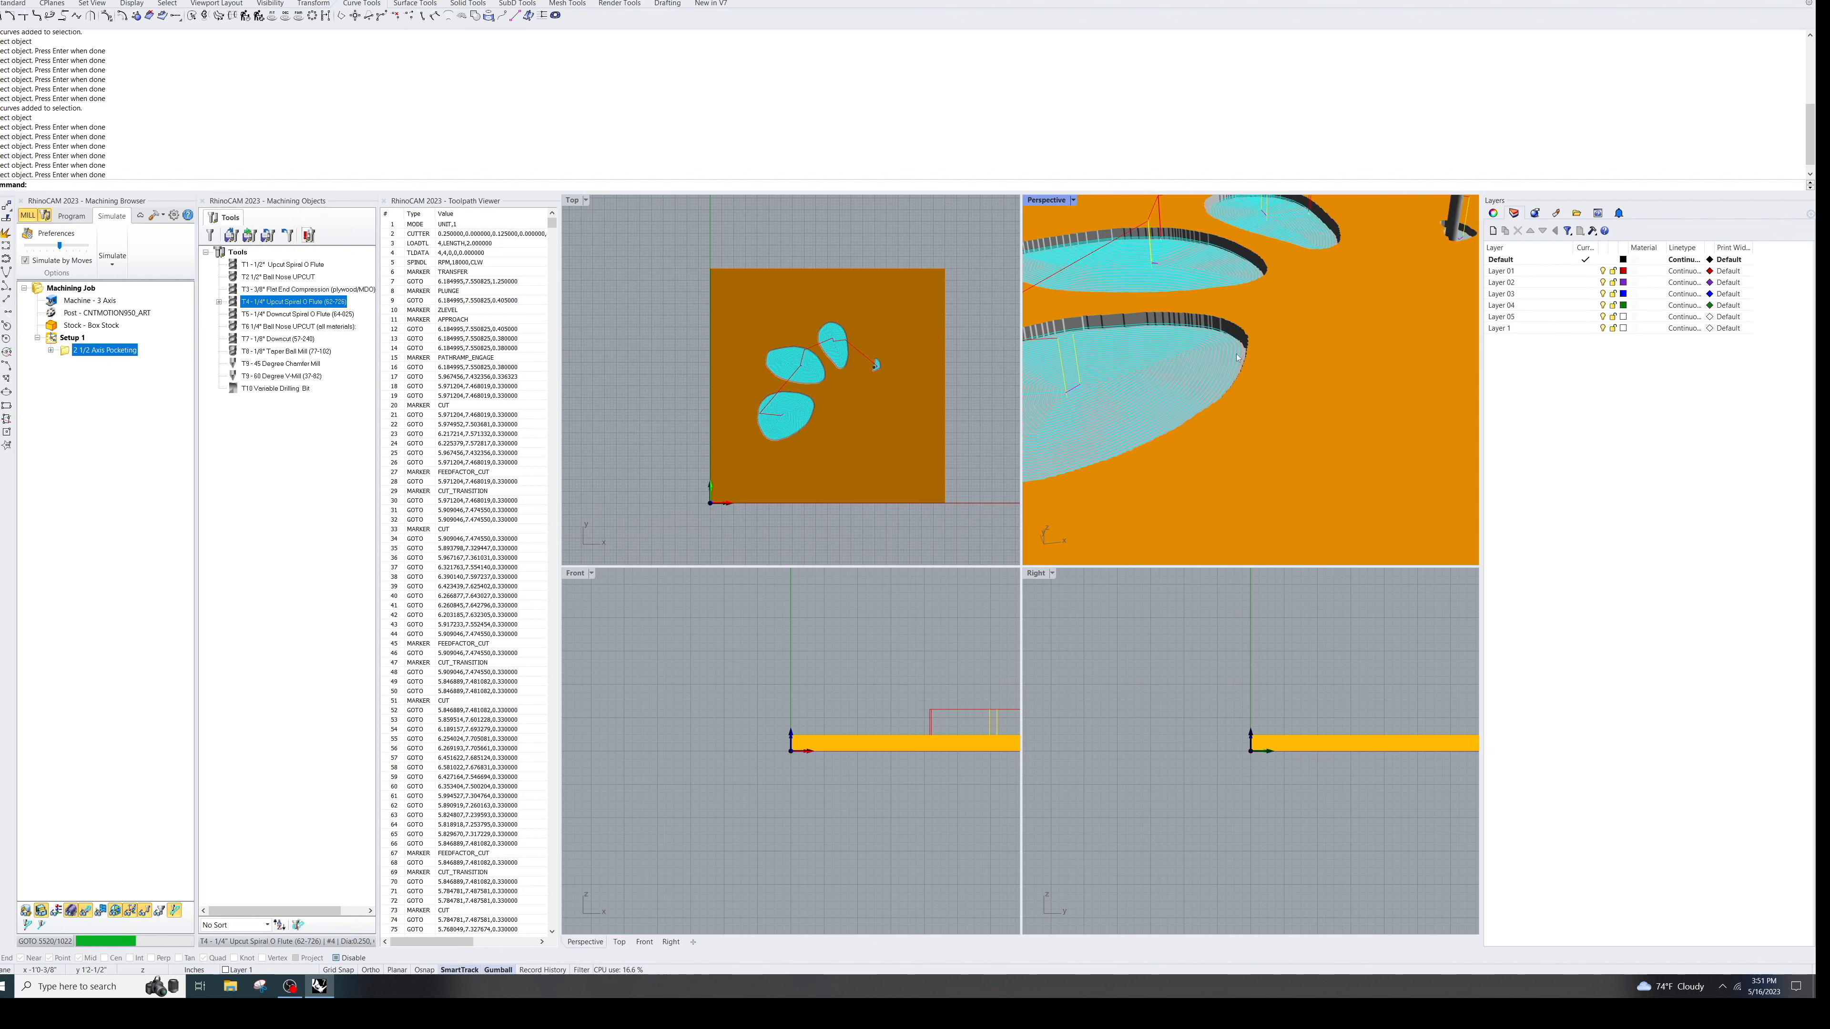
{"action": "right_click_drag", "start_coordinate": [1237, 356], "coordinate": [1403, 356]}
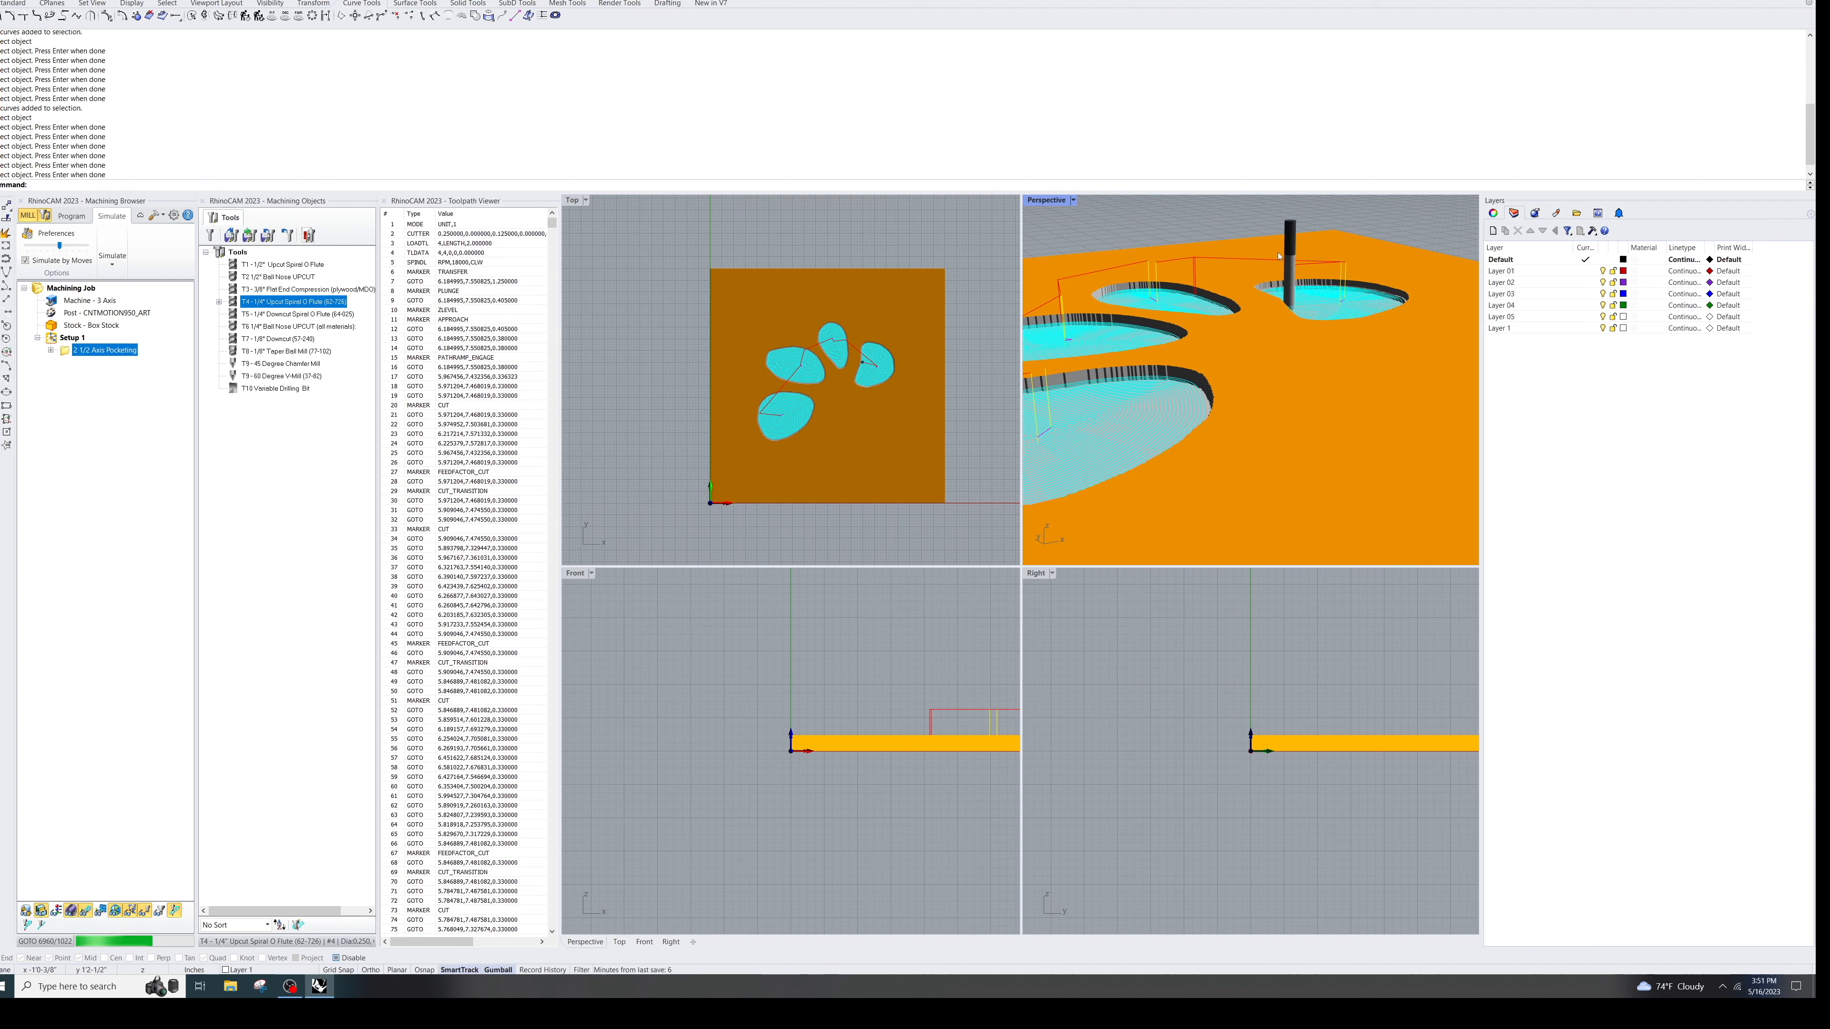
{"action": "mouse_move", "coordinate": [1336, 359]}
{"action": "right_mouse_down"}
{"action": "mouse_move", "coordinate": [1364, 404]}
{"action": "mouse_move", "coordinate": [1339, 394]}
{"action": "right_mouse_up"}
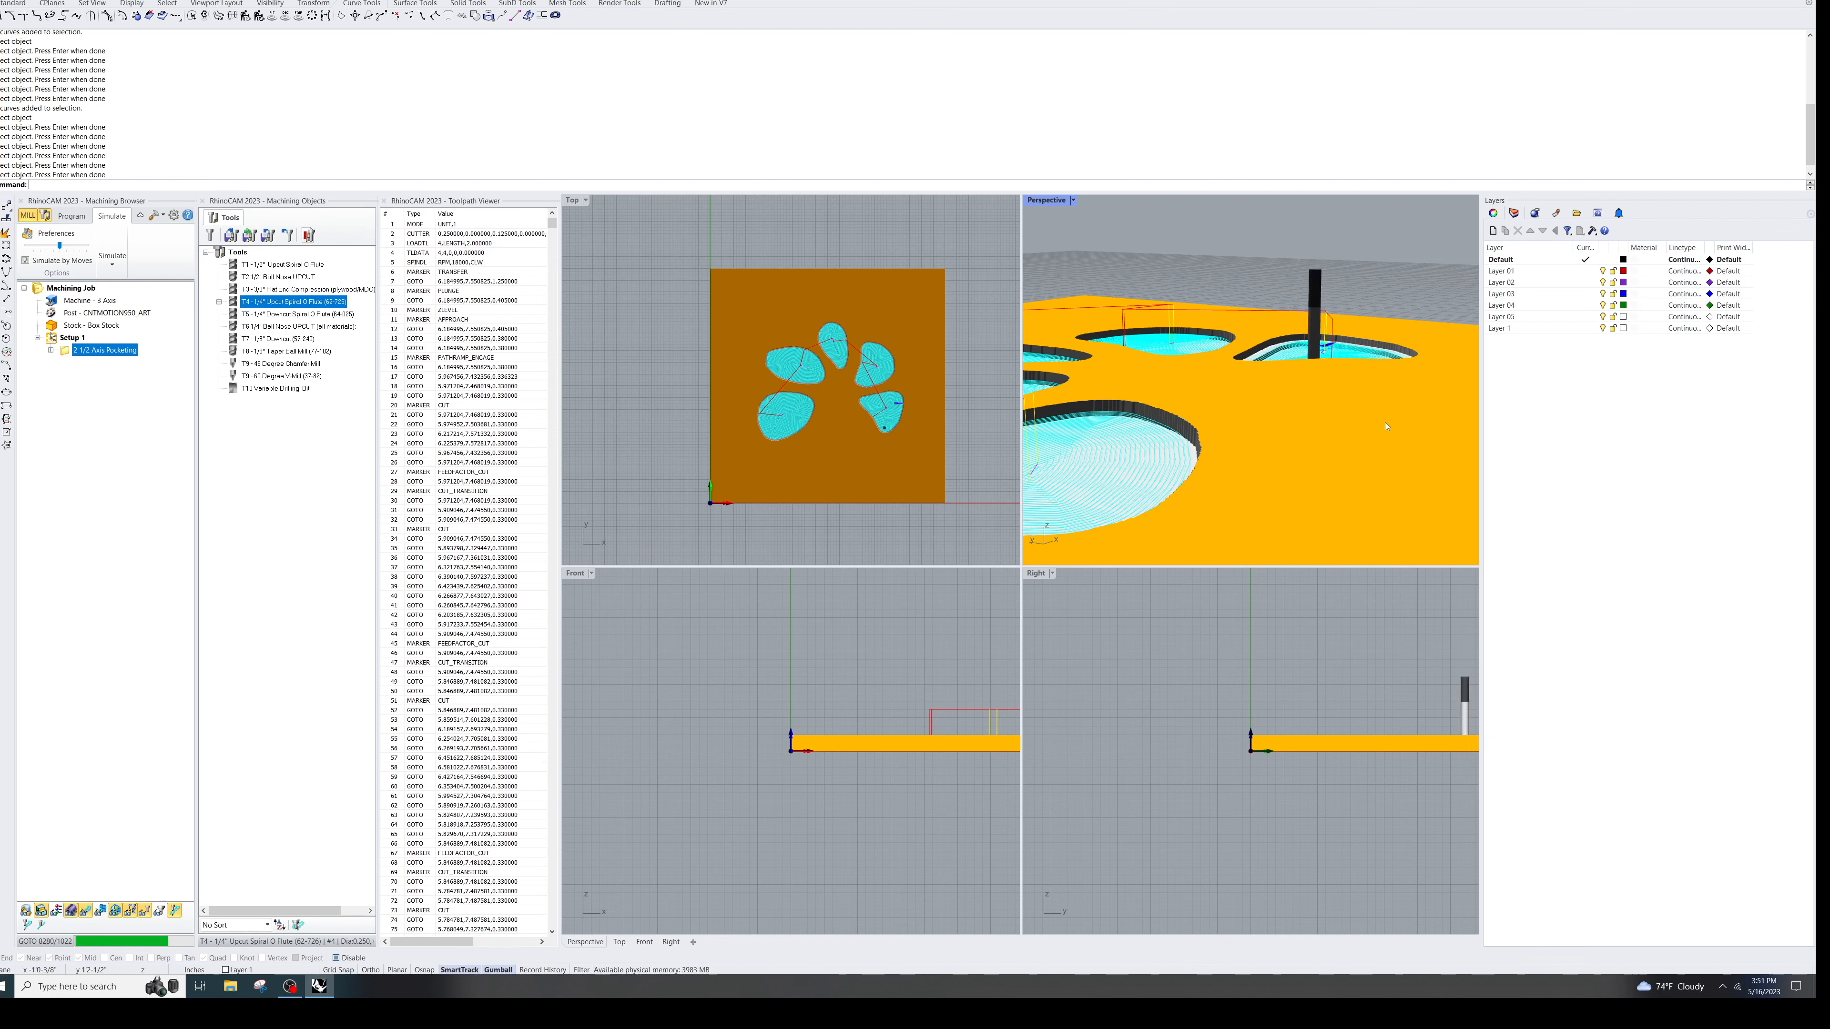
{"action": "right_click_drag", "start_coordinate": [1386, 427], "coordinate": [1420, 505]}
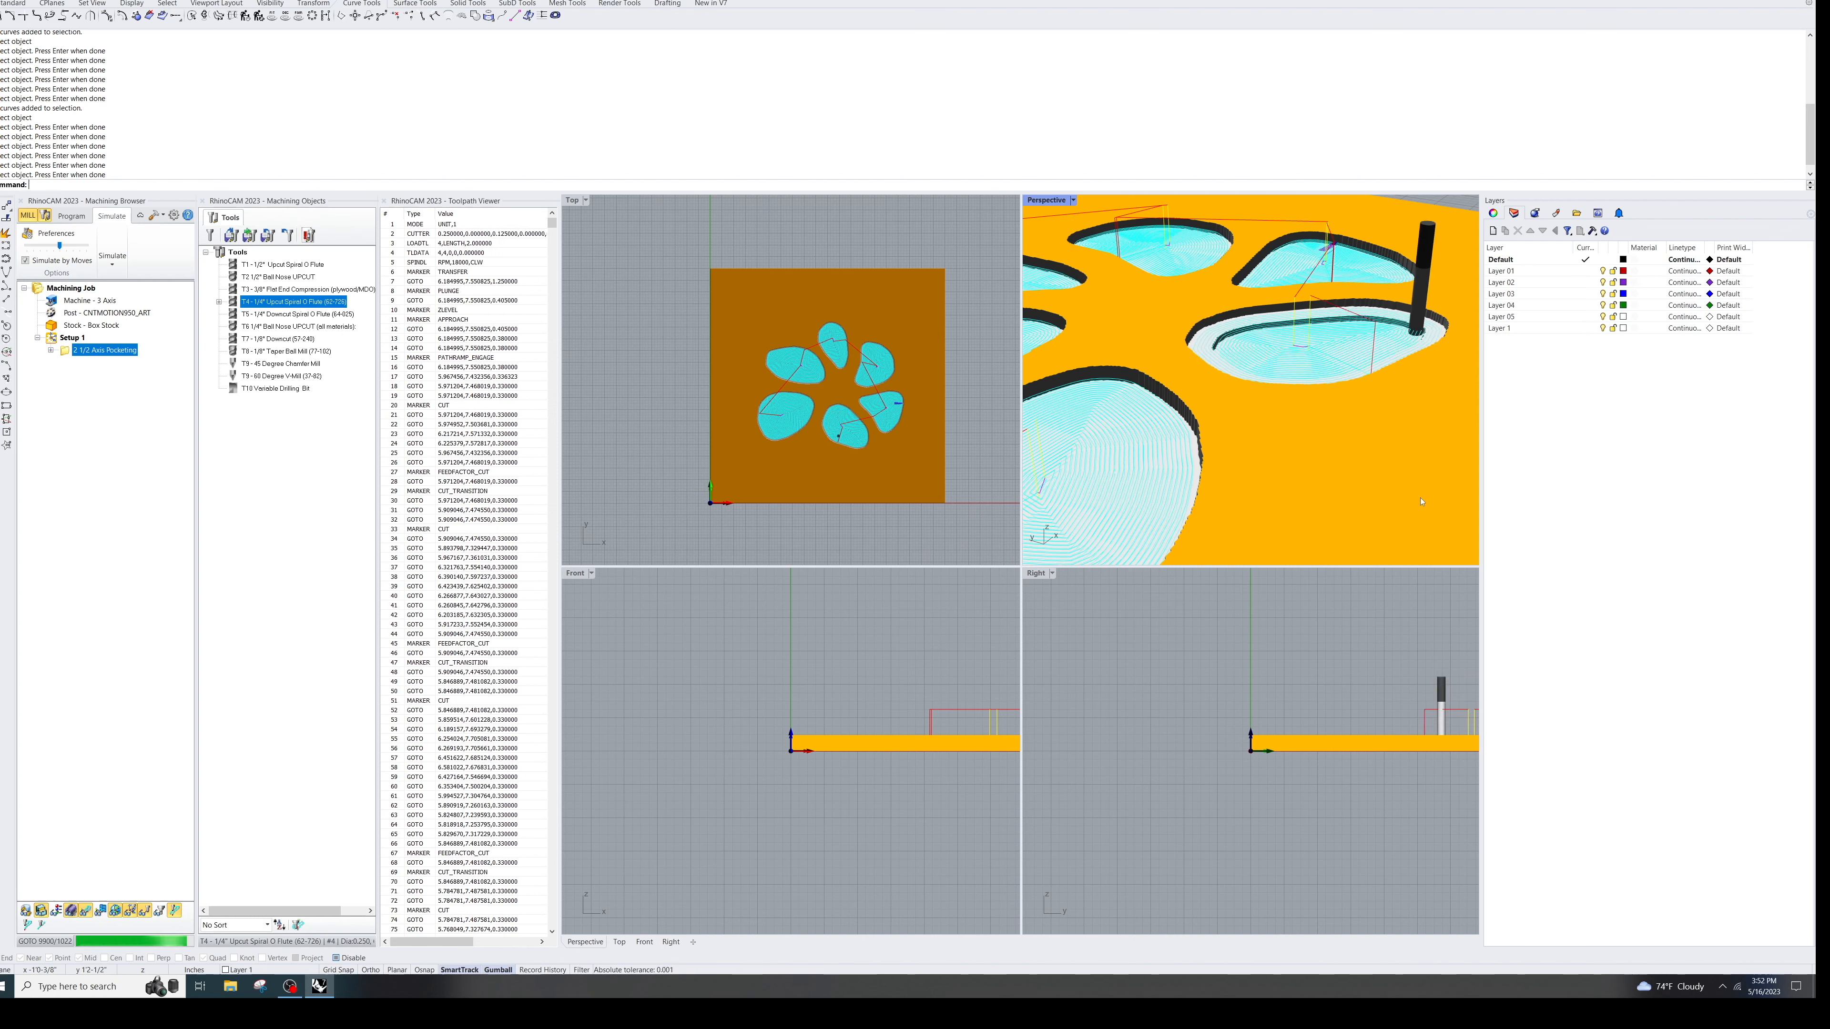
Step: Rename the 2 1/2 Axis Pocketing operation as "pockets"
{"action": "right_click_drag", "start_coordinate": [1315, 425], "coordinate": [1350, 484]}
{"action": "scroll", "coordinate": [1225, 371], "scroll_direction": "down", "scroll_amount": 6}
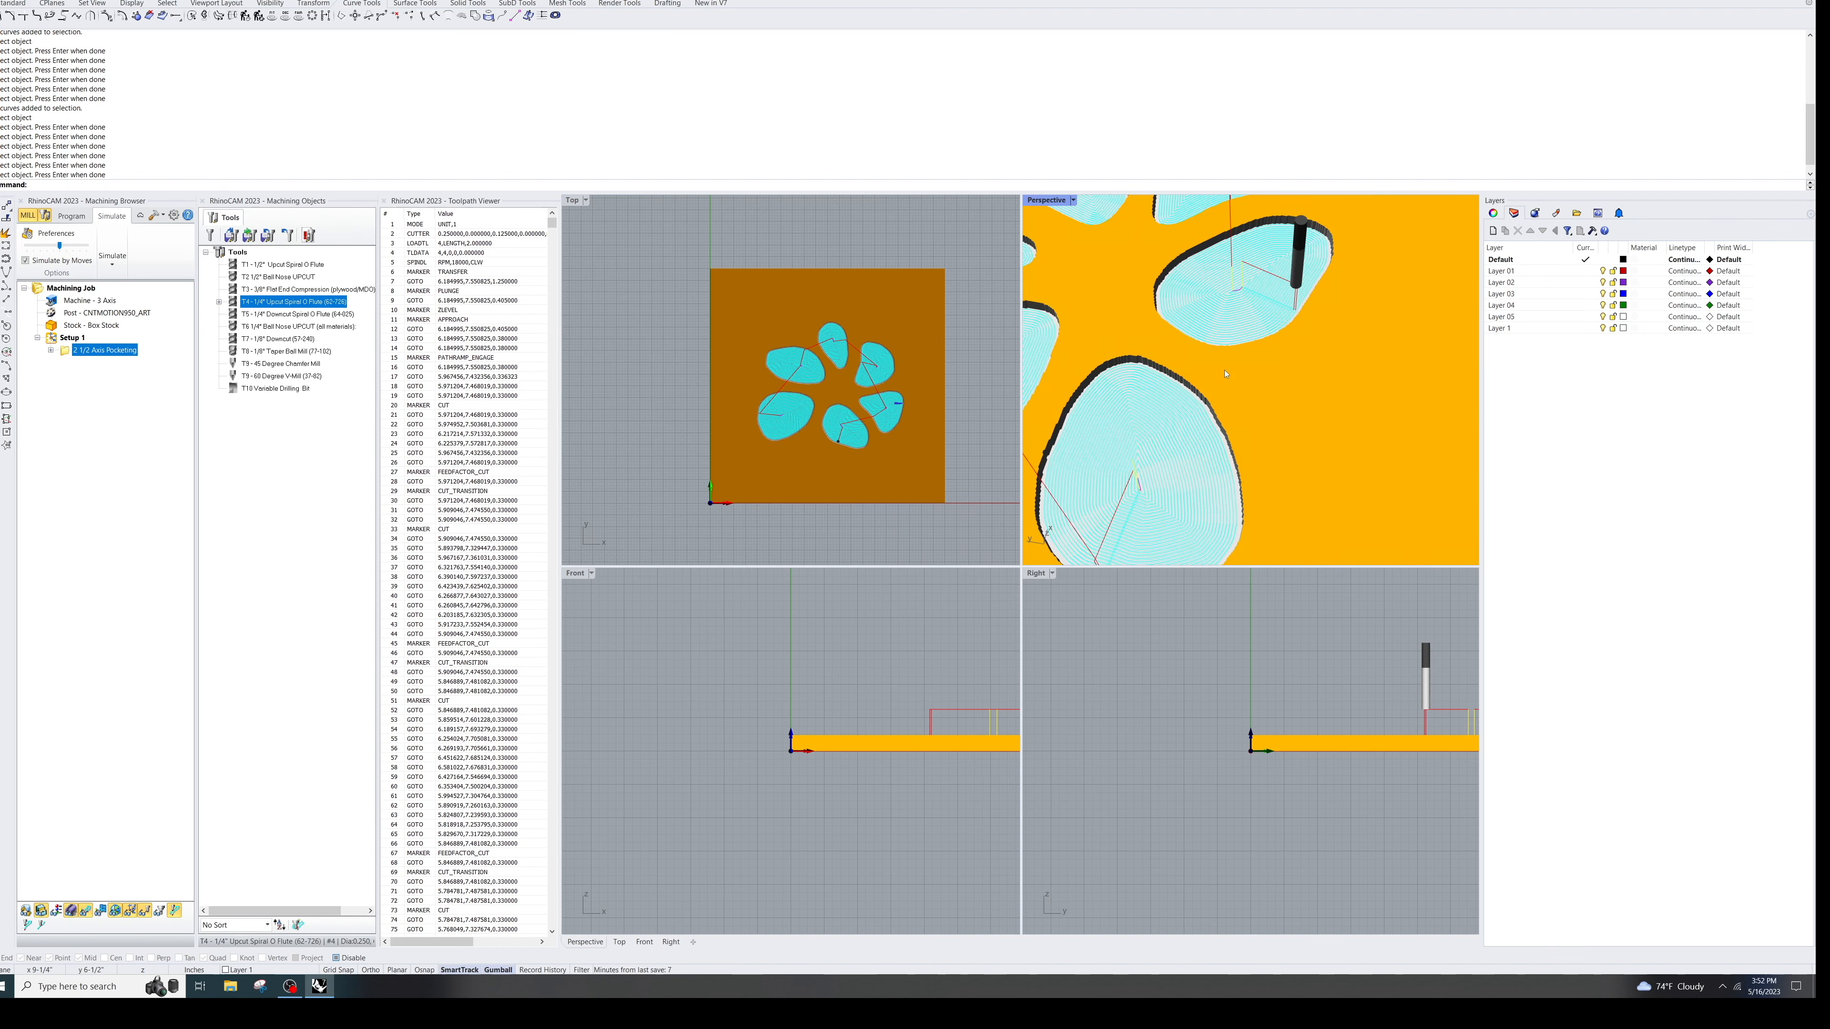
{"action": "left_click", "coordinate": [76, 356]}
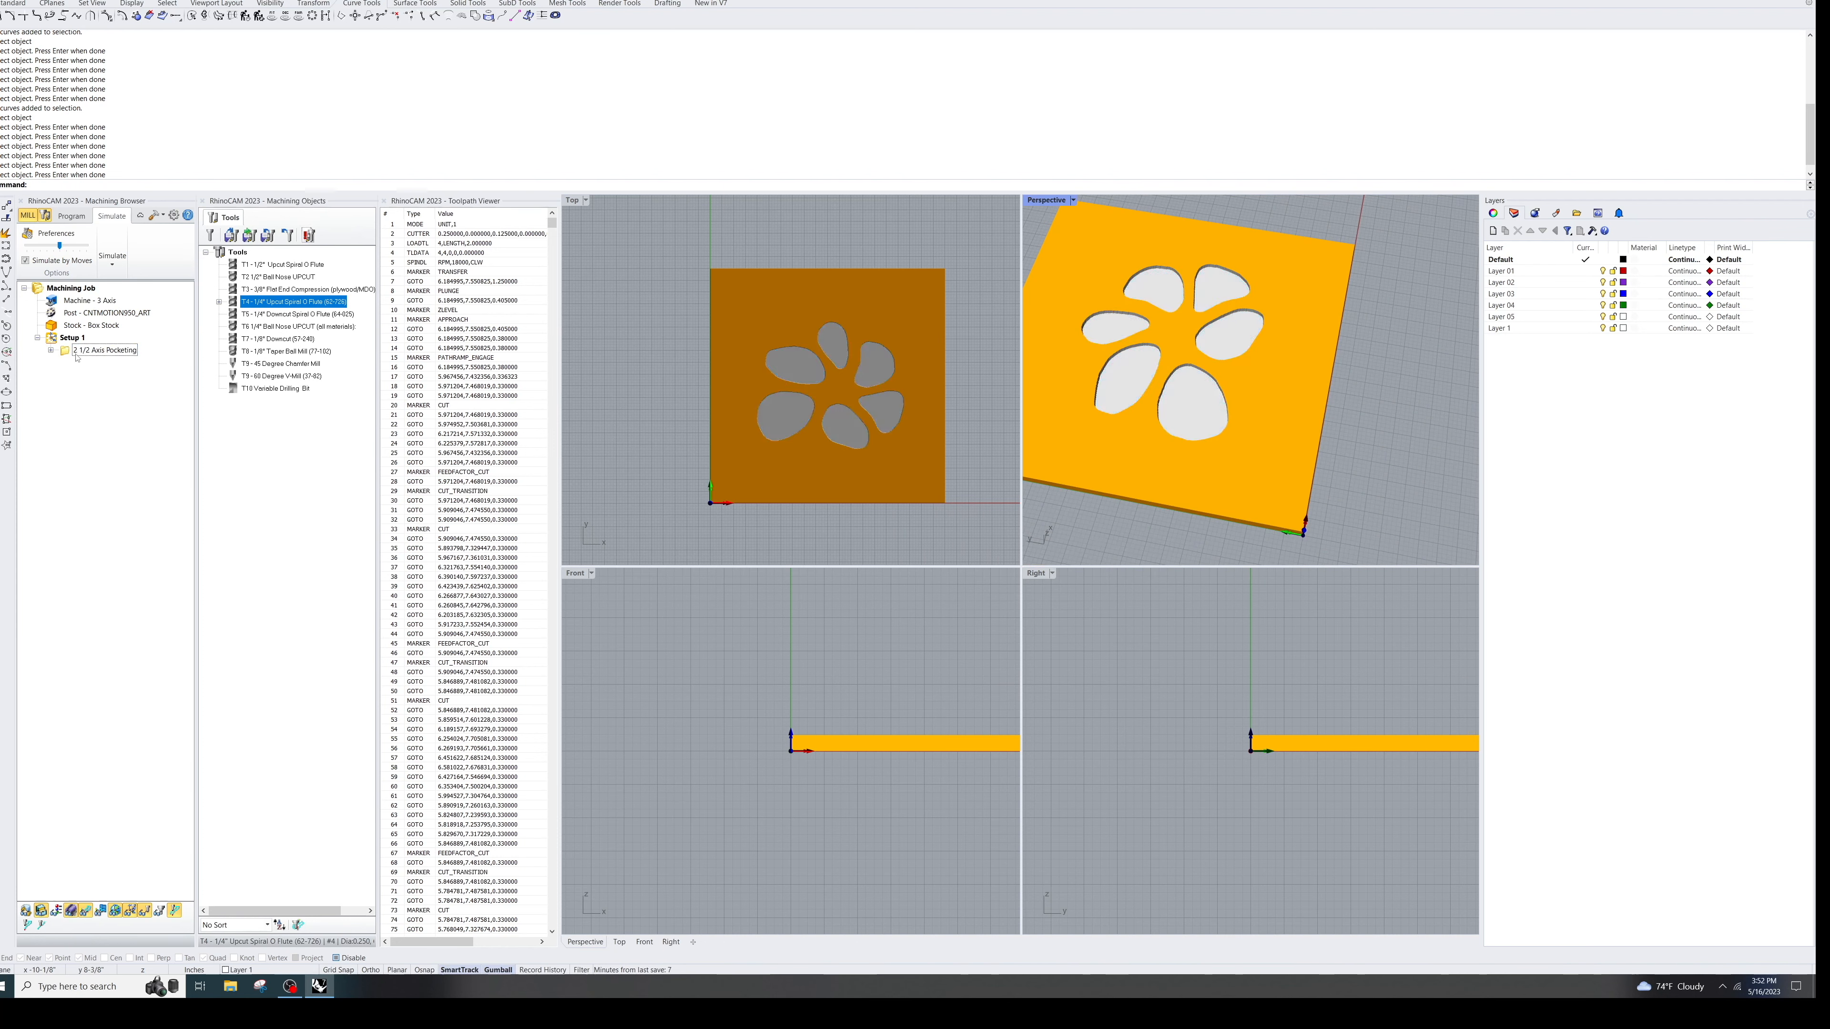
{"action": "left_click", "coordinate": [90, 351]}
{"action": "left_click_drag", "start_coordinate": [143, 356], "coordinate": [66, 348]}
{"action": "type", "text": "pockets"}
{"action": "key", "text": "Return"}
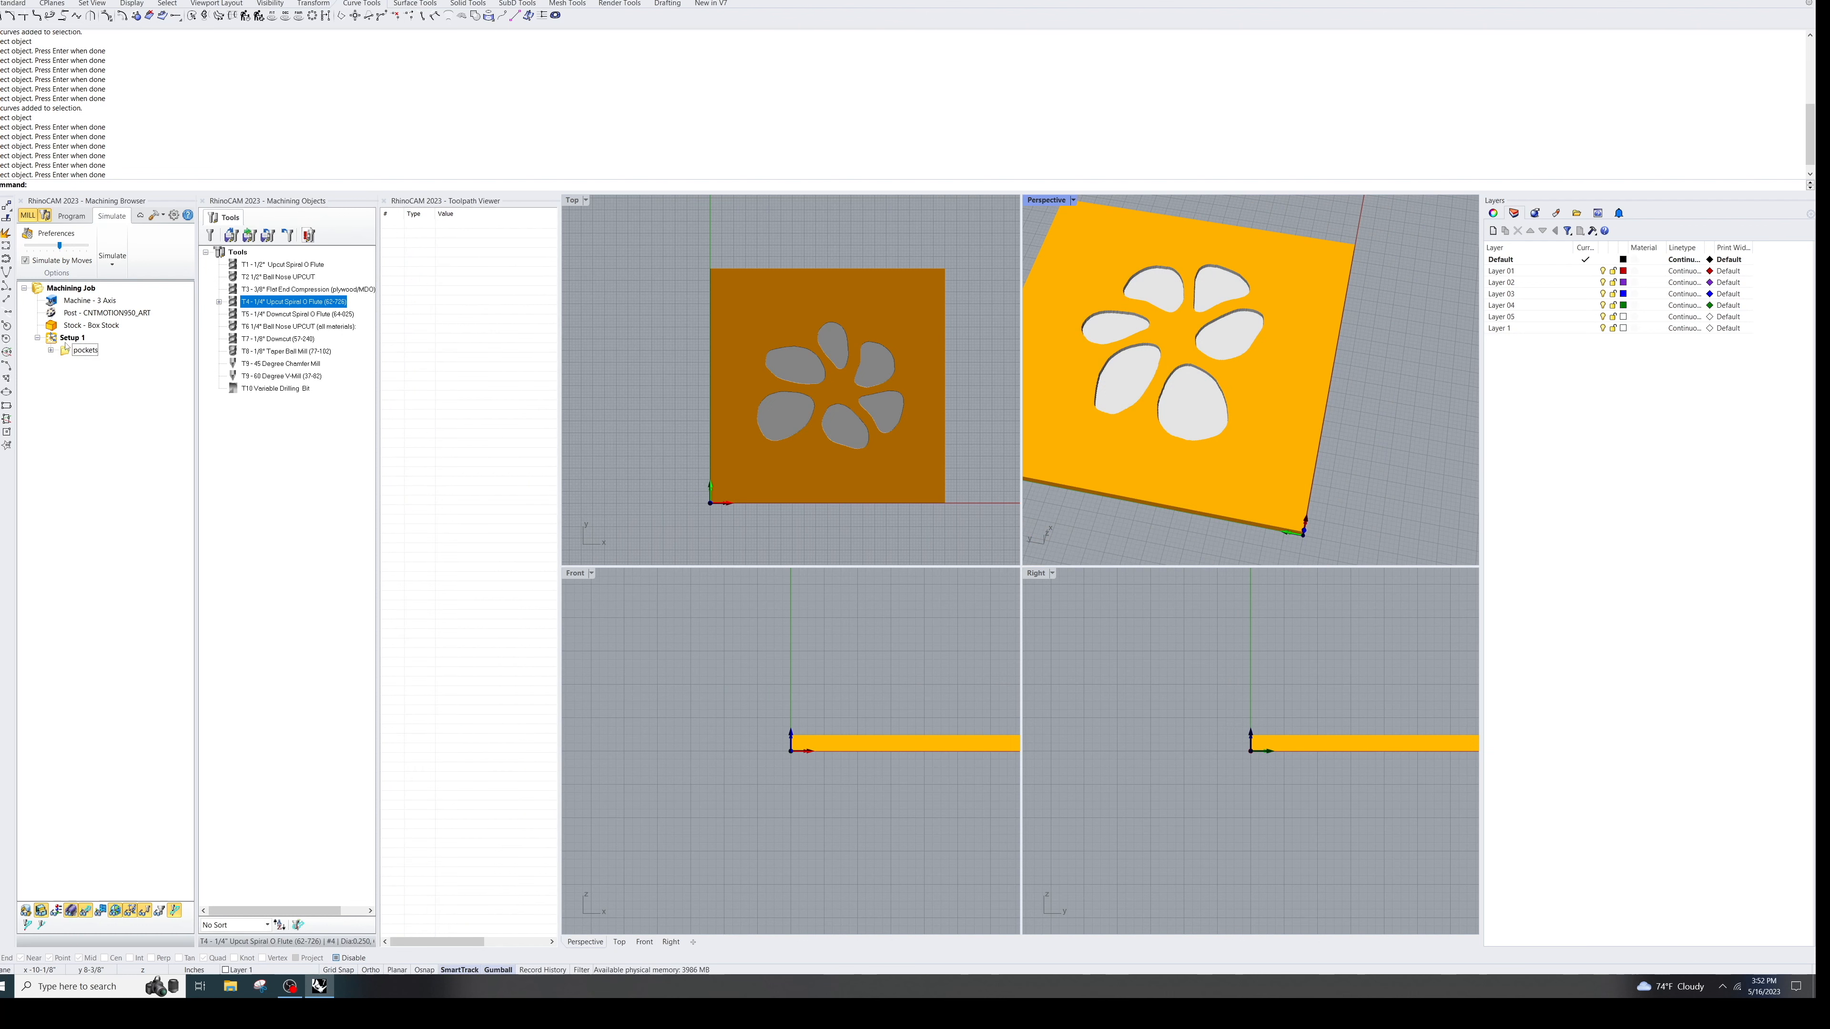
Step: Leave the simulation of Setup 1 and start a new 2 1/2 Axis Profiling operation
{"action": "left_click", "coordinate": [76, 340]}
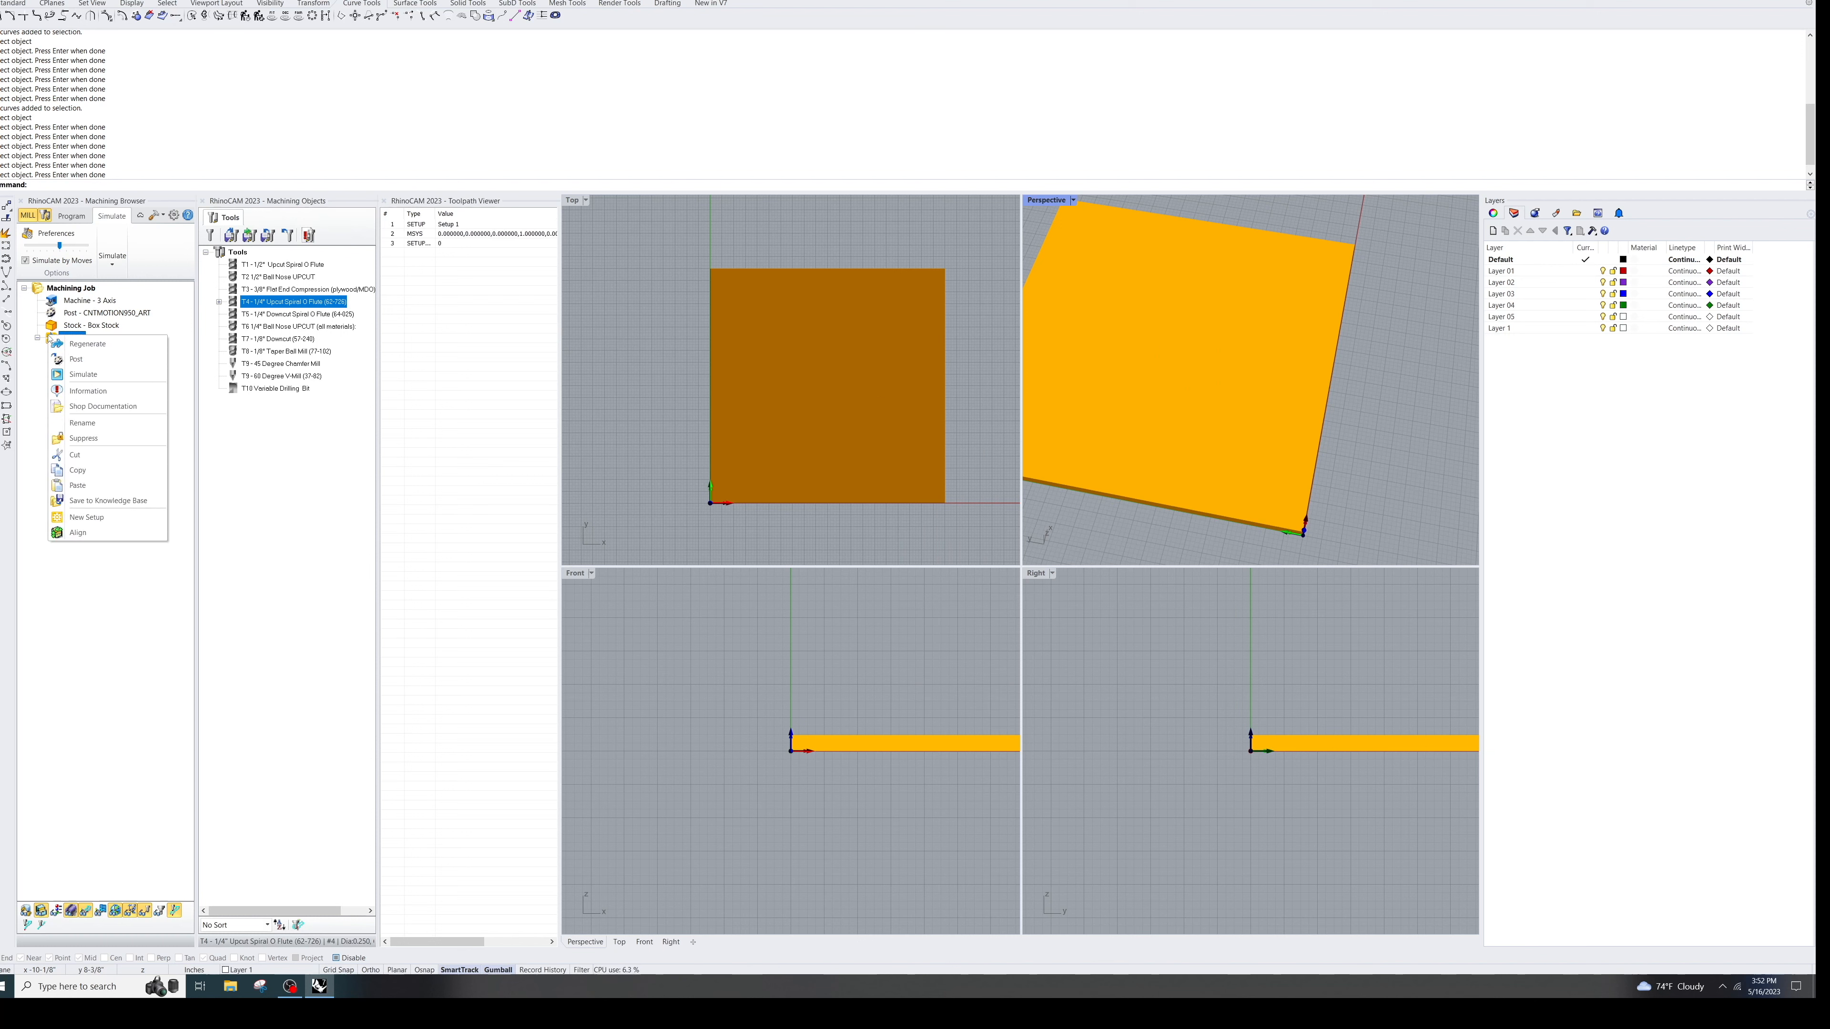
{"action": "left_click", "coordinate": [112, 260]}
{"action": "left_click", "coordinate": [127, 300]}
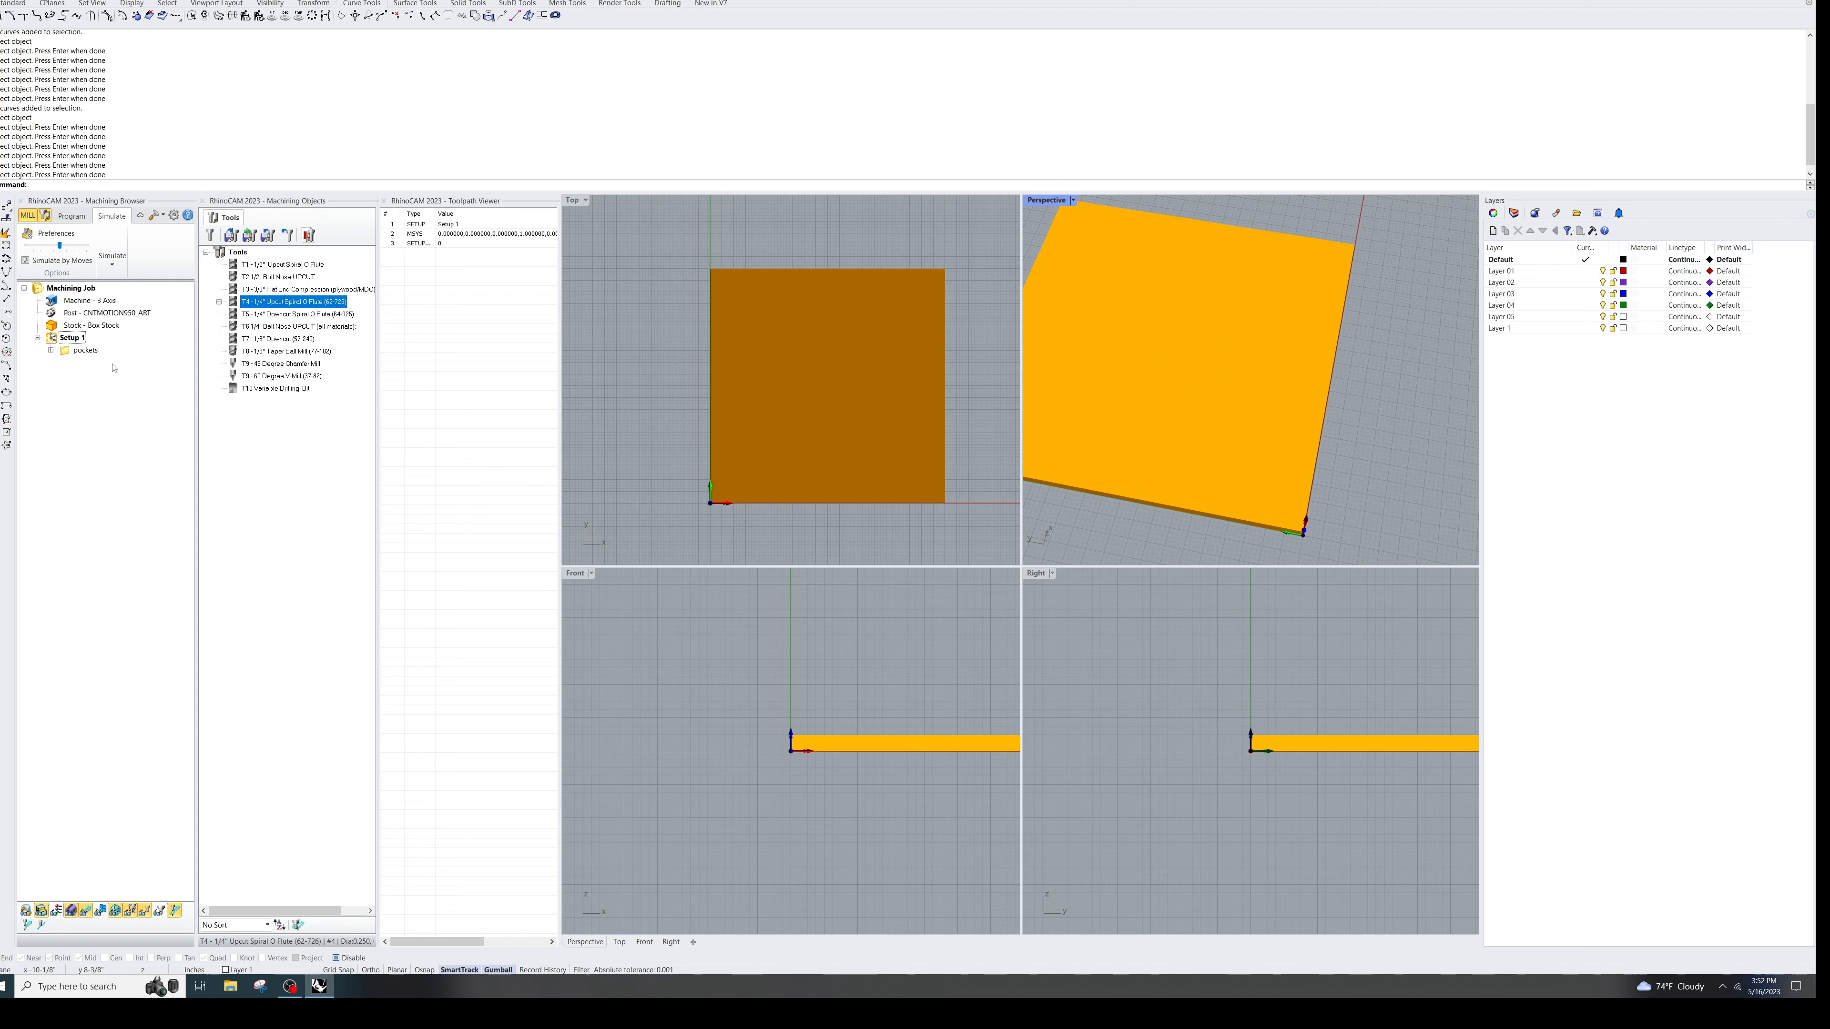
{"action": "double_click", "coordinate": [54, 335]}
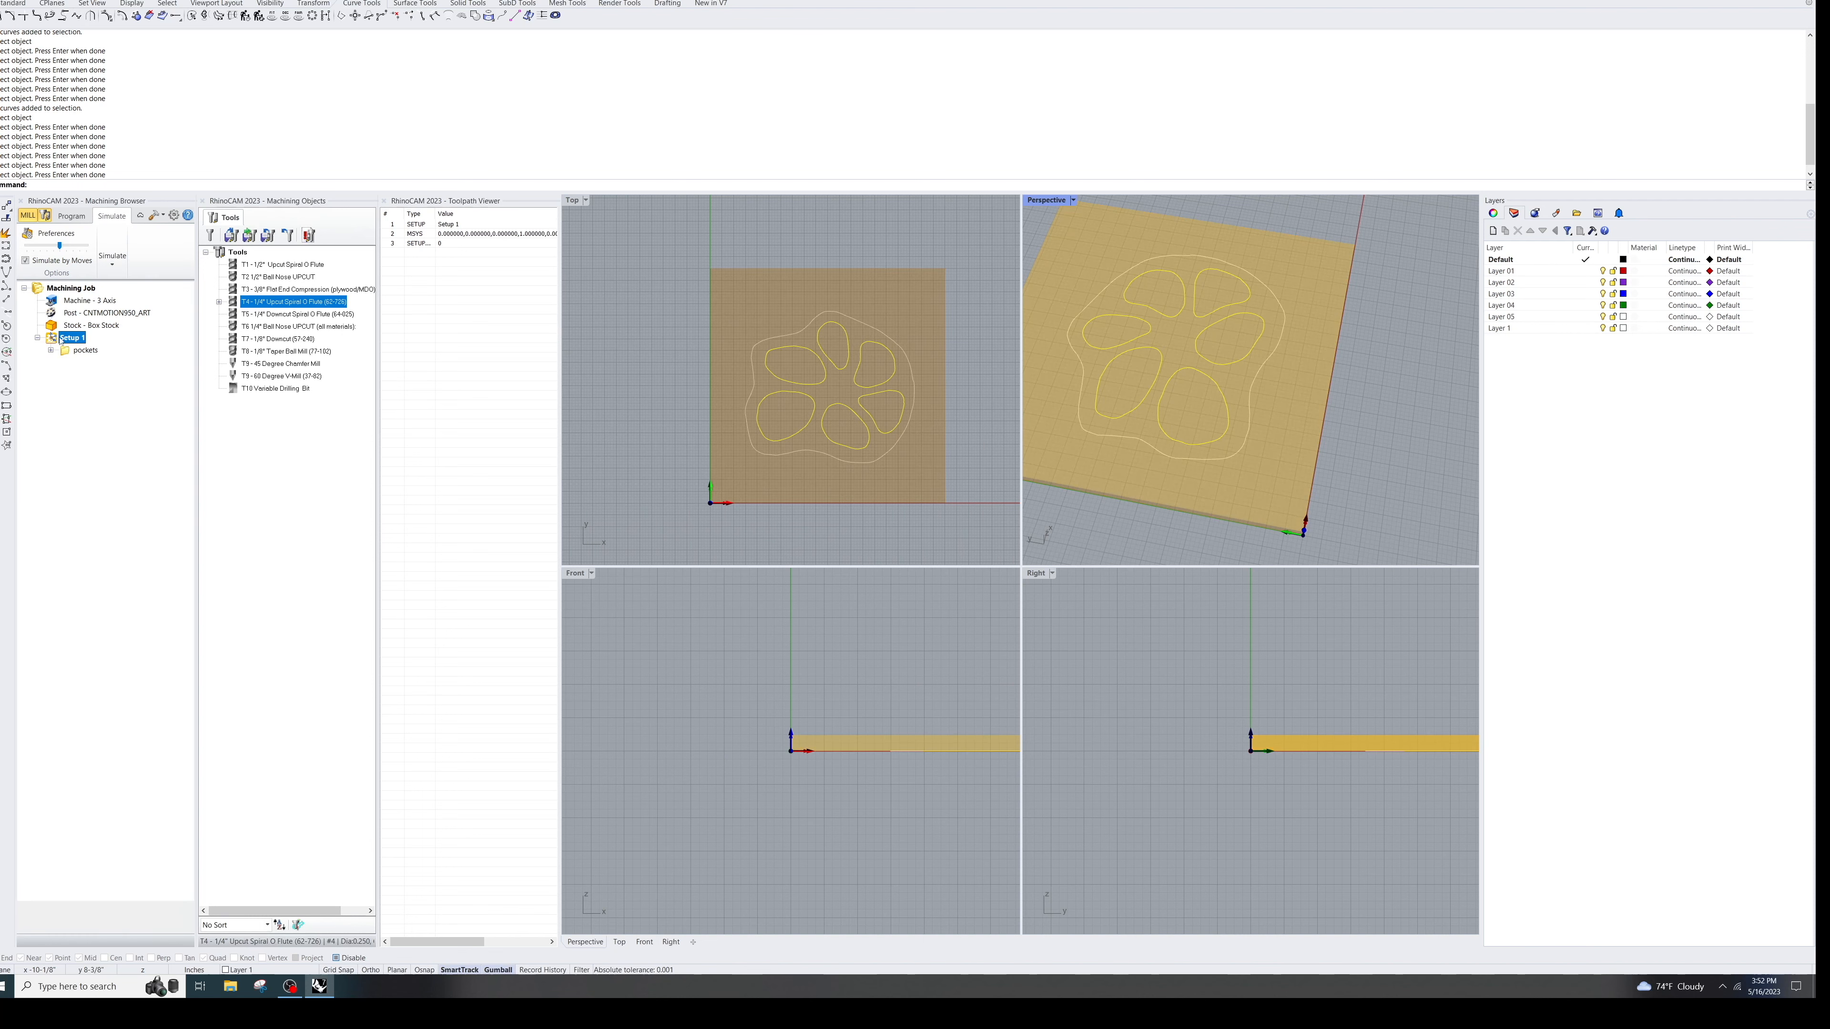
{"action": "left_click", "coordinate": [982, 520]}
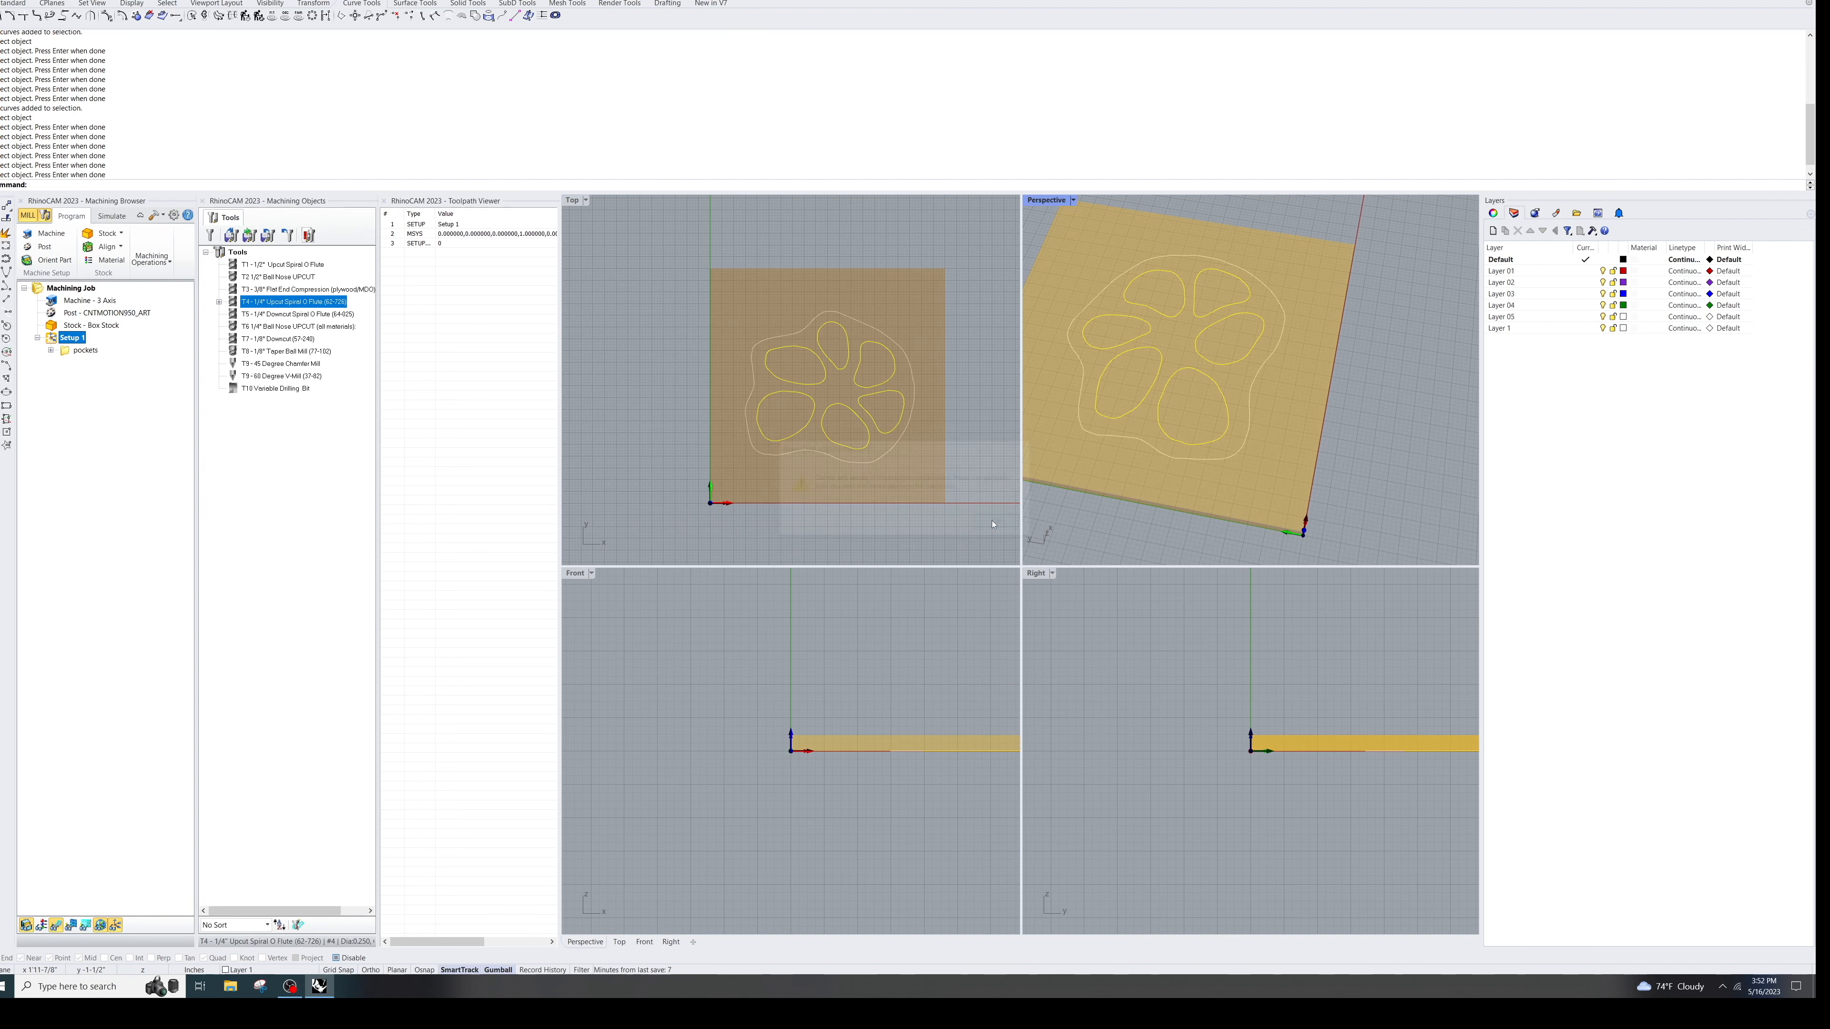
{"action": "left_click", "coordinate": [151, 259]}
{"action": "left_click", "coordinate": [157, 300]}
{"action": "left_click", "coordinate": [239, 326]}
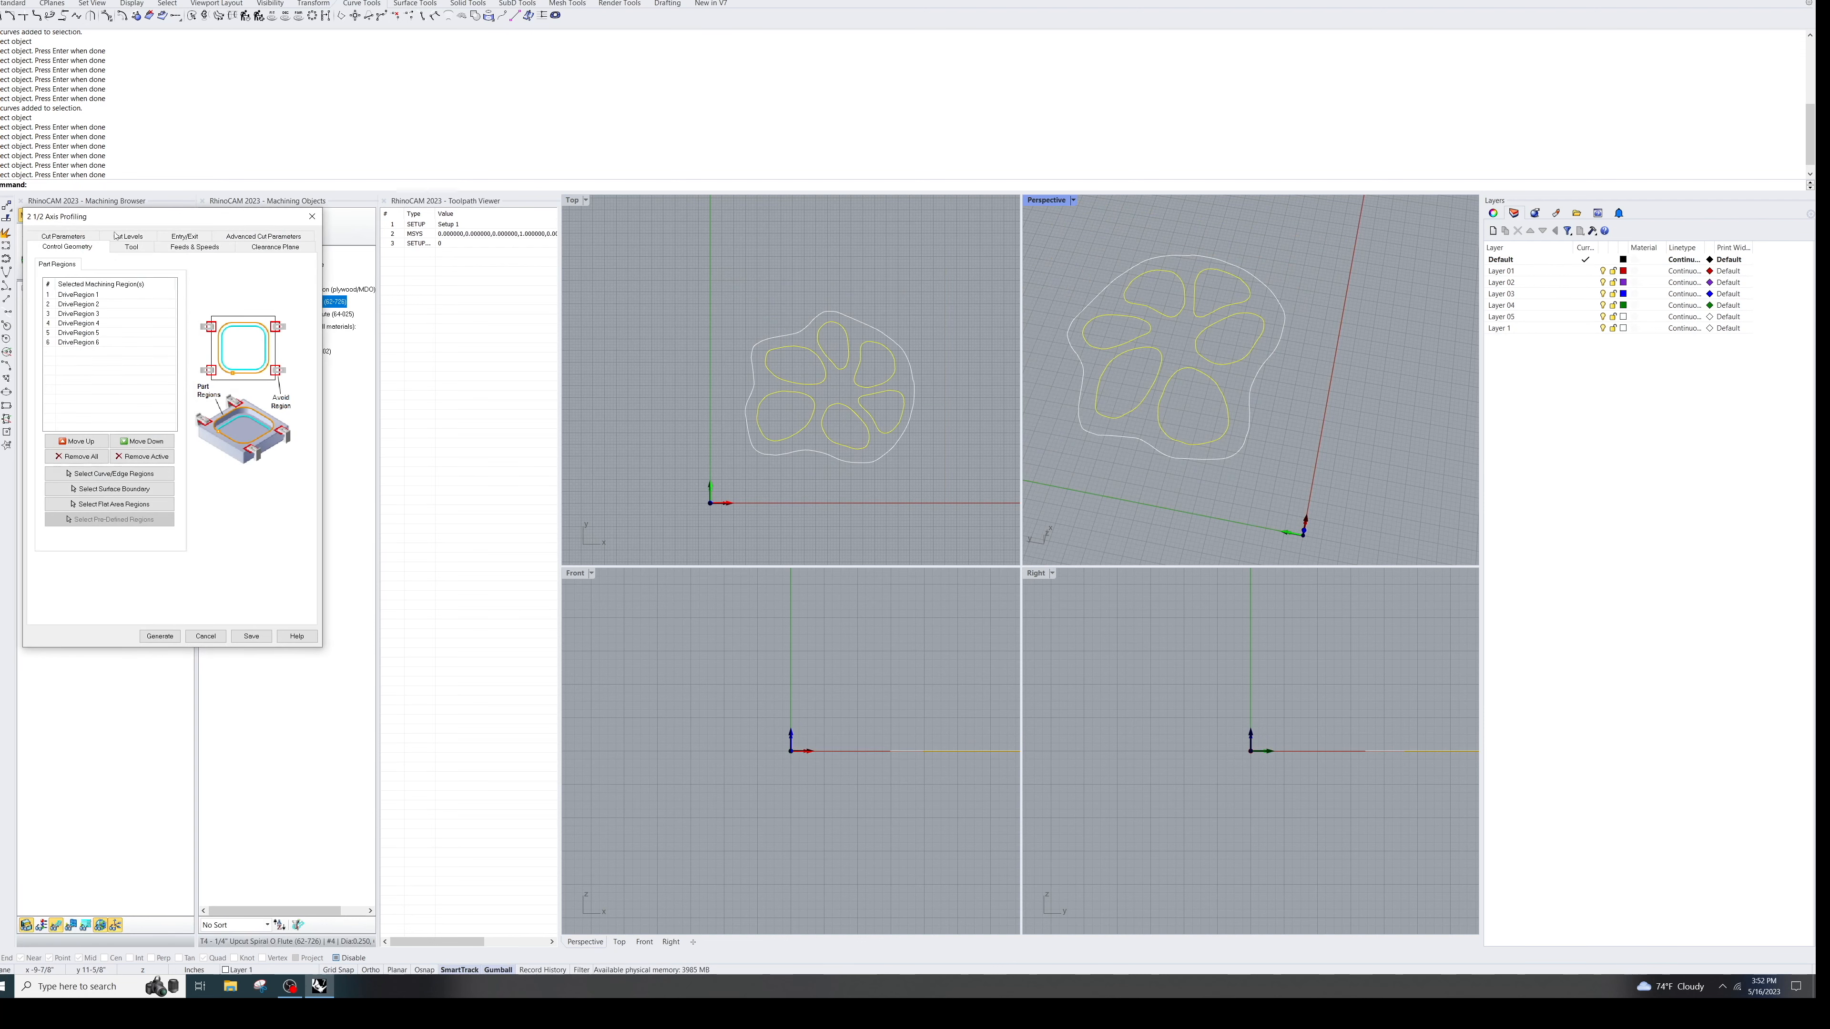
{"action": "left_click_drag", "start_coordinate": [128, 220], "coordinate": [551, 433]}
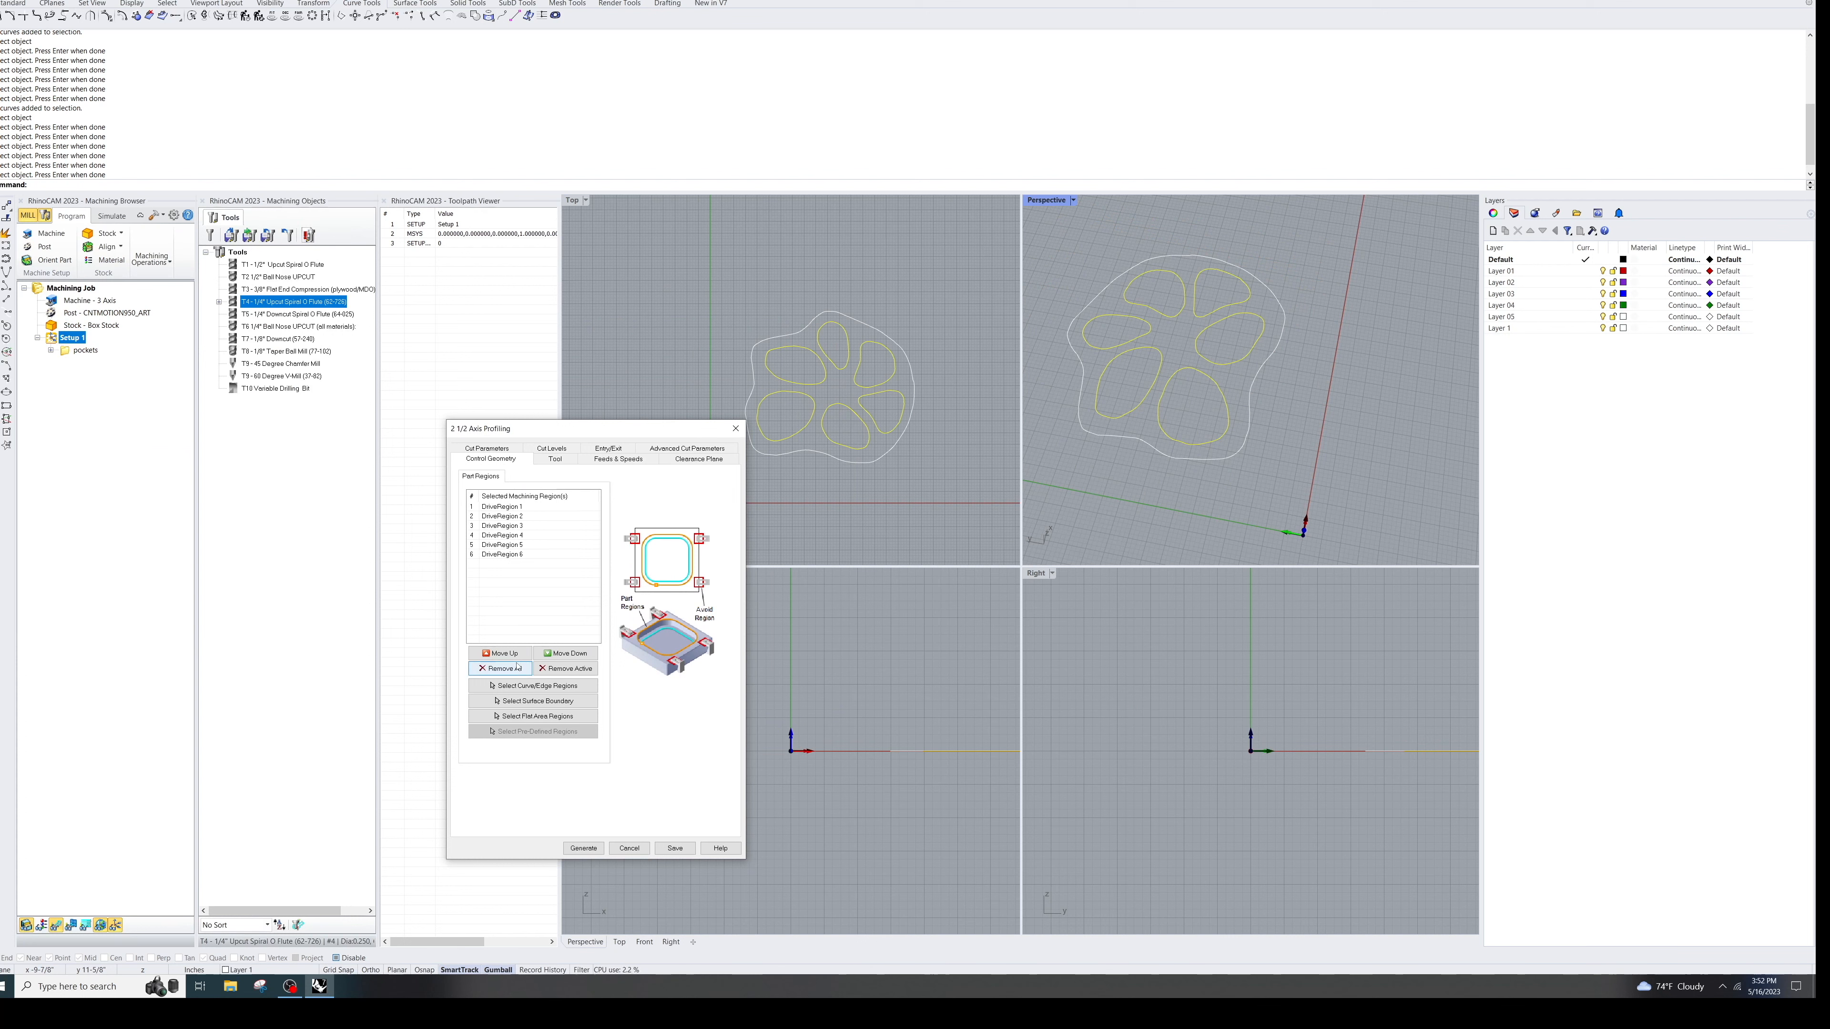
Step: Remove all petal regions from the profiling operation and select the outer lotus outline as its only drive region
{"action": "left_click", "coordinate": [499, 668]}
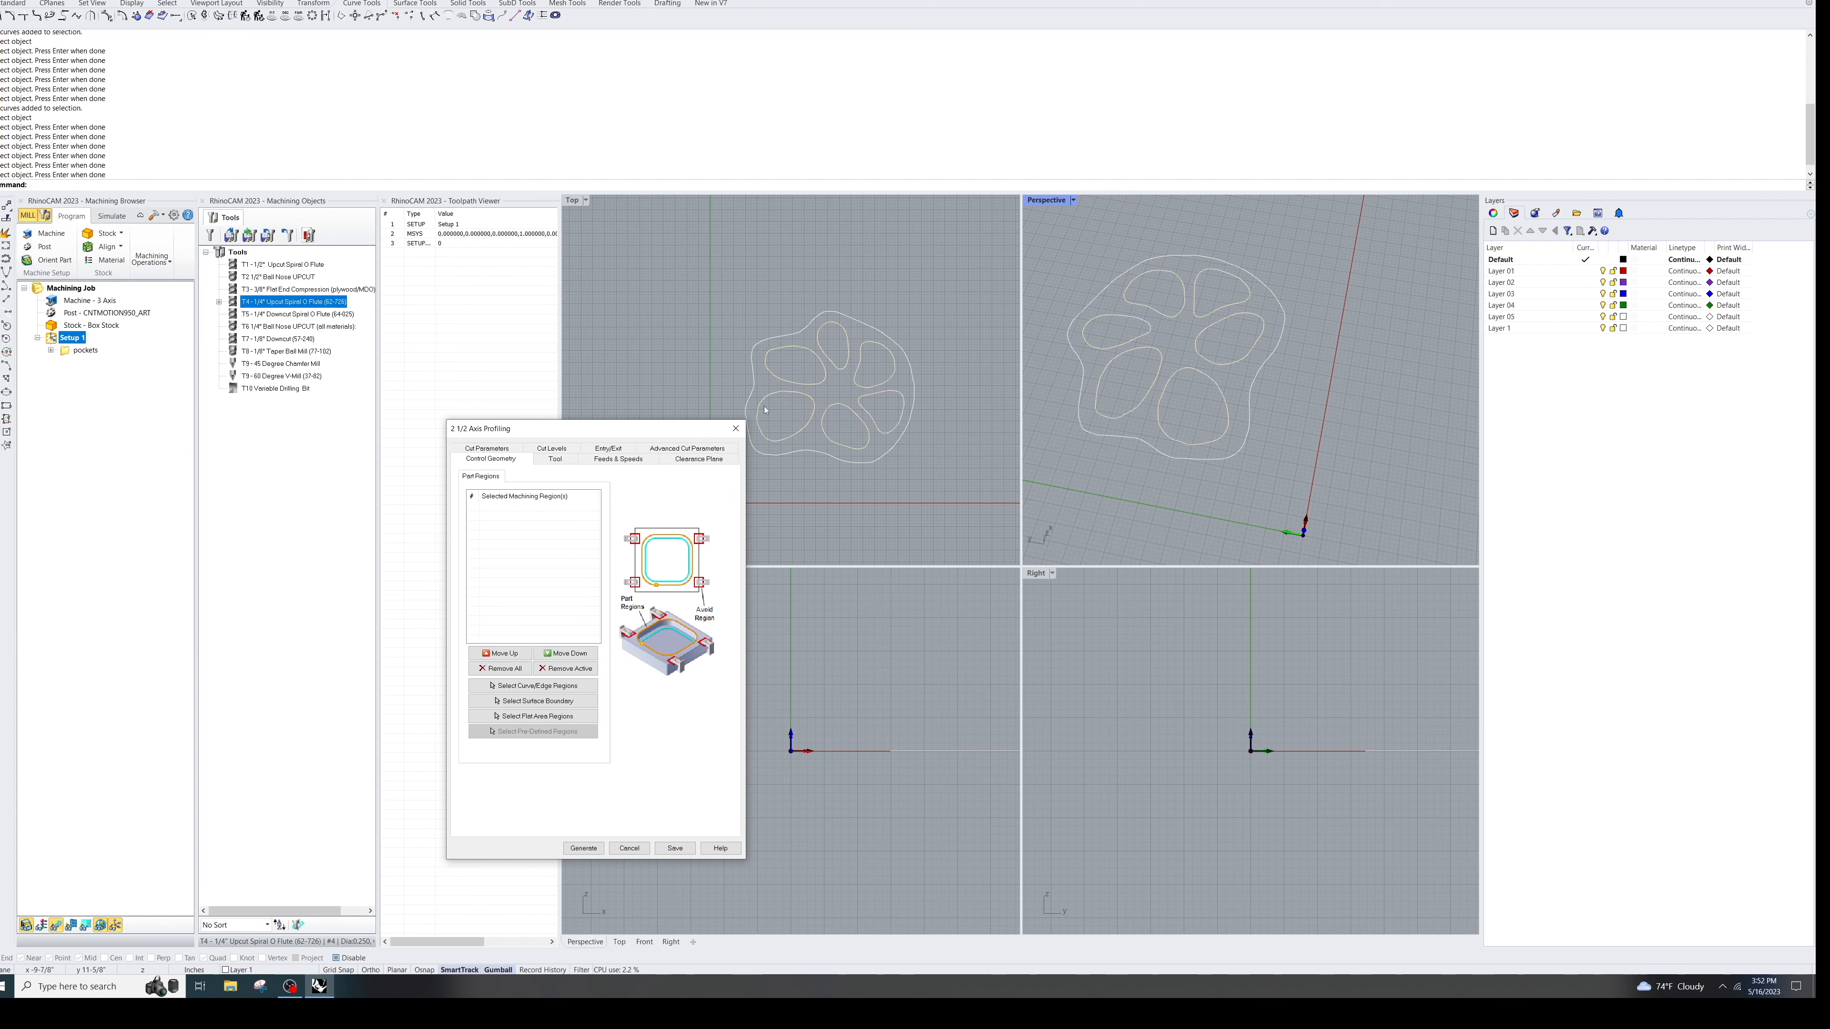
{"action": "left_click", "coordinate": [537, 685]}
{"action": "left_click", "coordinate": [872, 460]}
{"action": "left_click", "coordinate": [872, 460]}
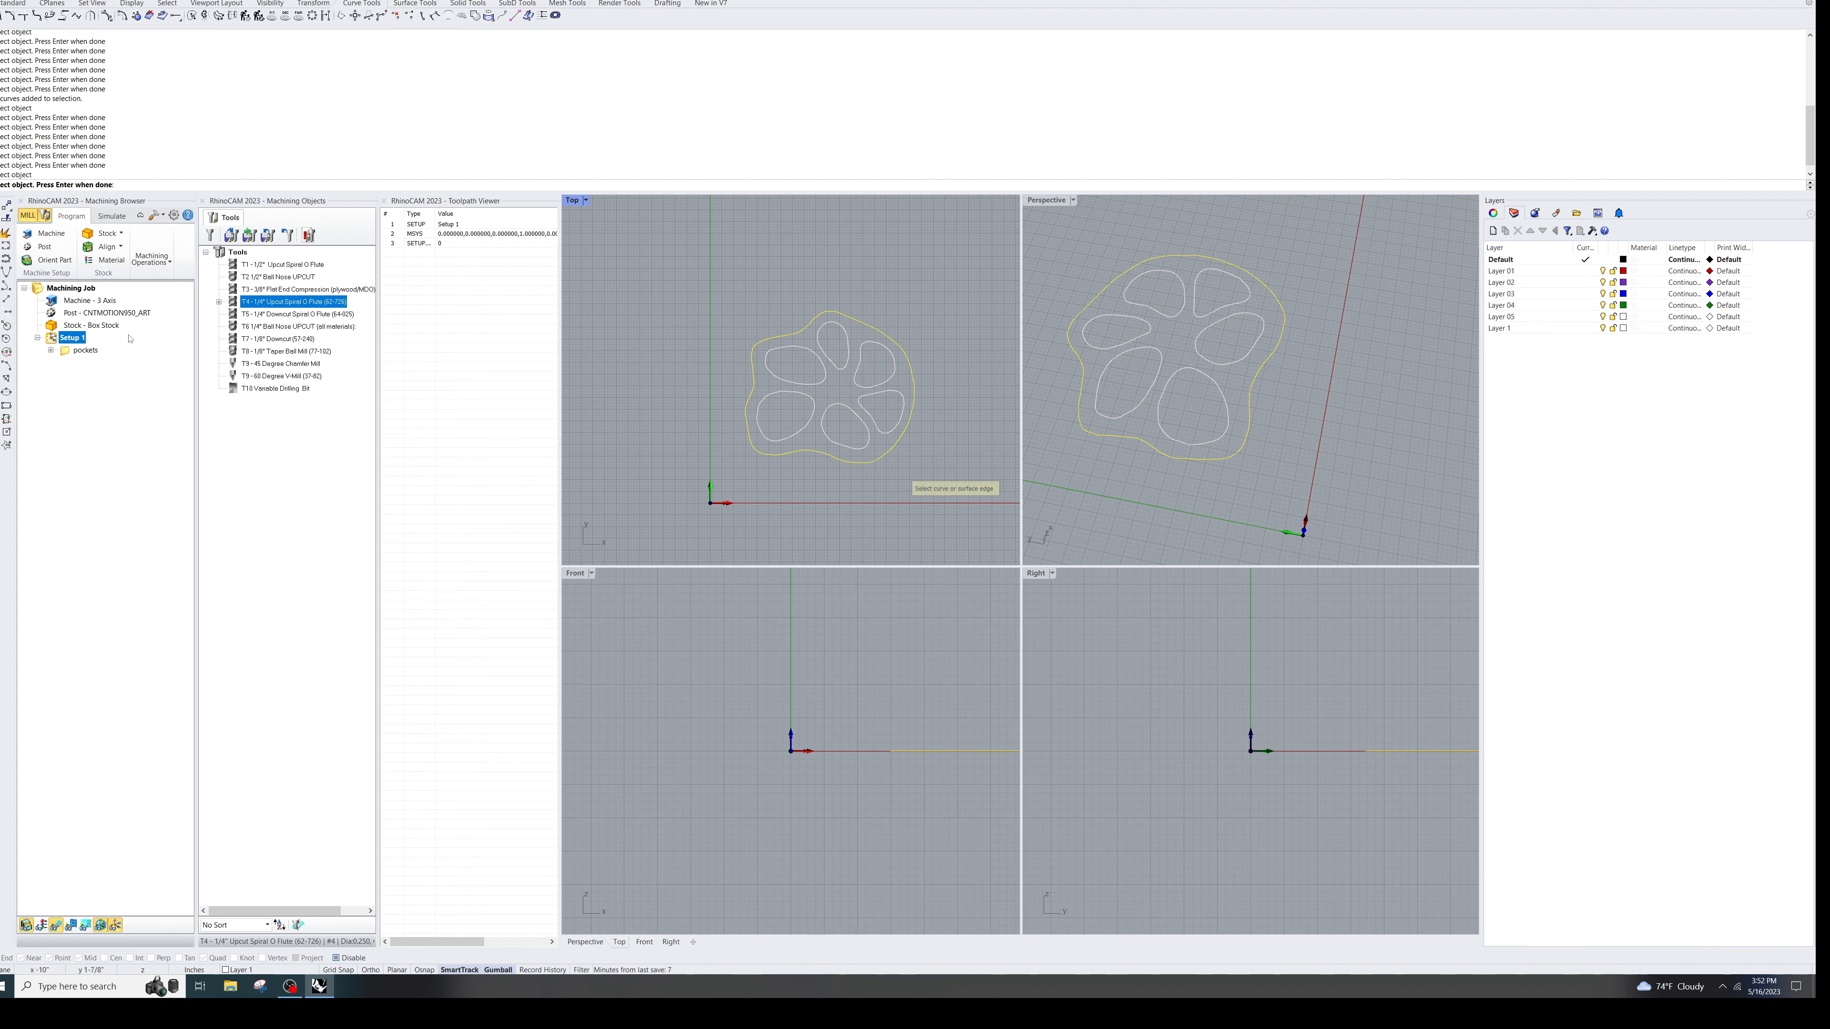
{"action": "key", "text": "Return"}
{"action": "left_click", "coordinate": [507, 507]}
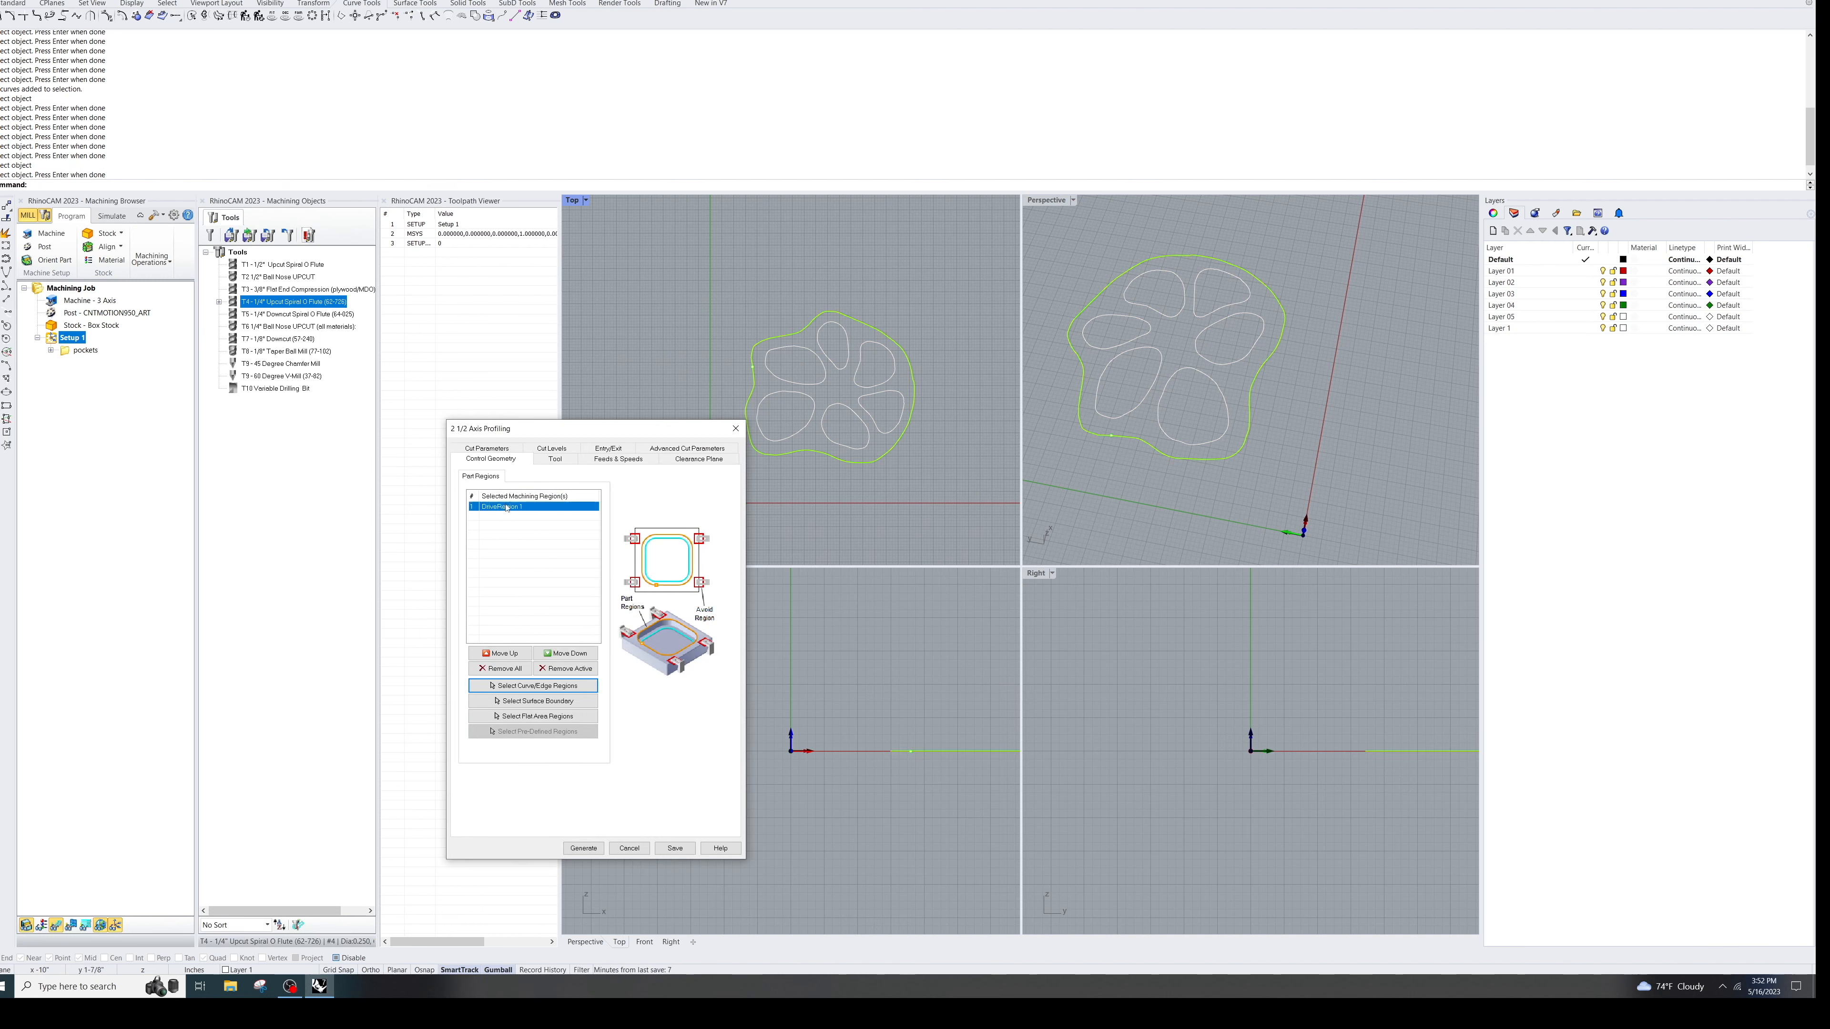
Step: Assign the T3 3/8" Flat End Compression tool and set the approach, engage and cut feeds to 100, 200 and 350 in/min
{"action": "left_click", "coordinate": [546, 461]}
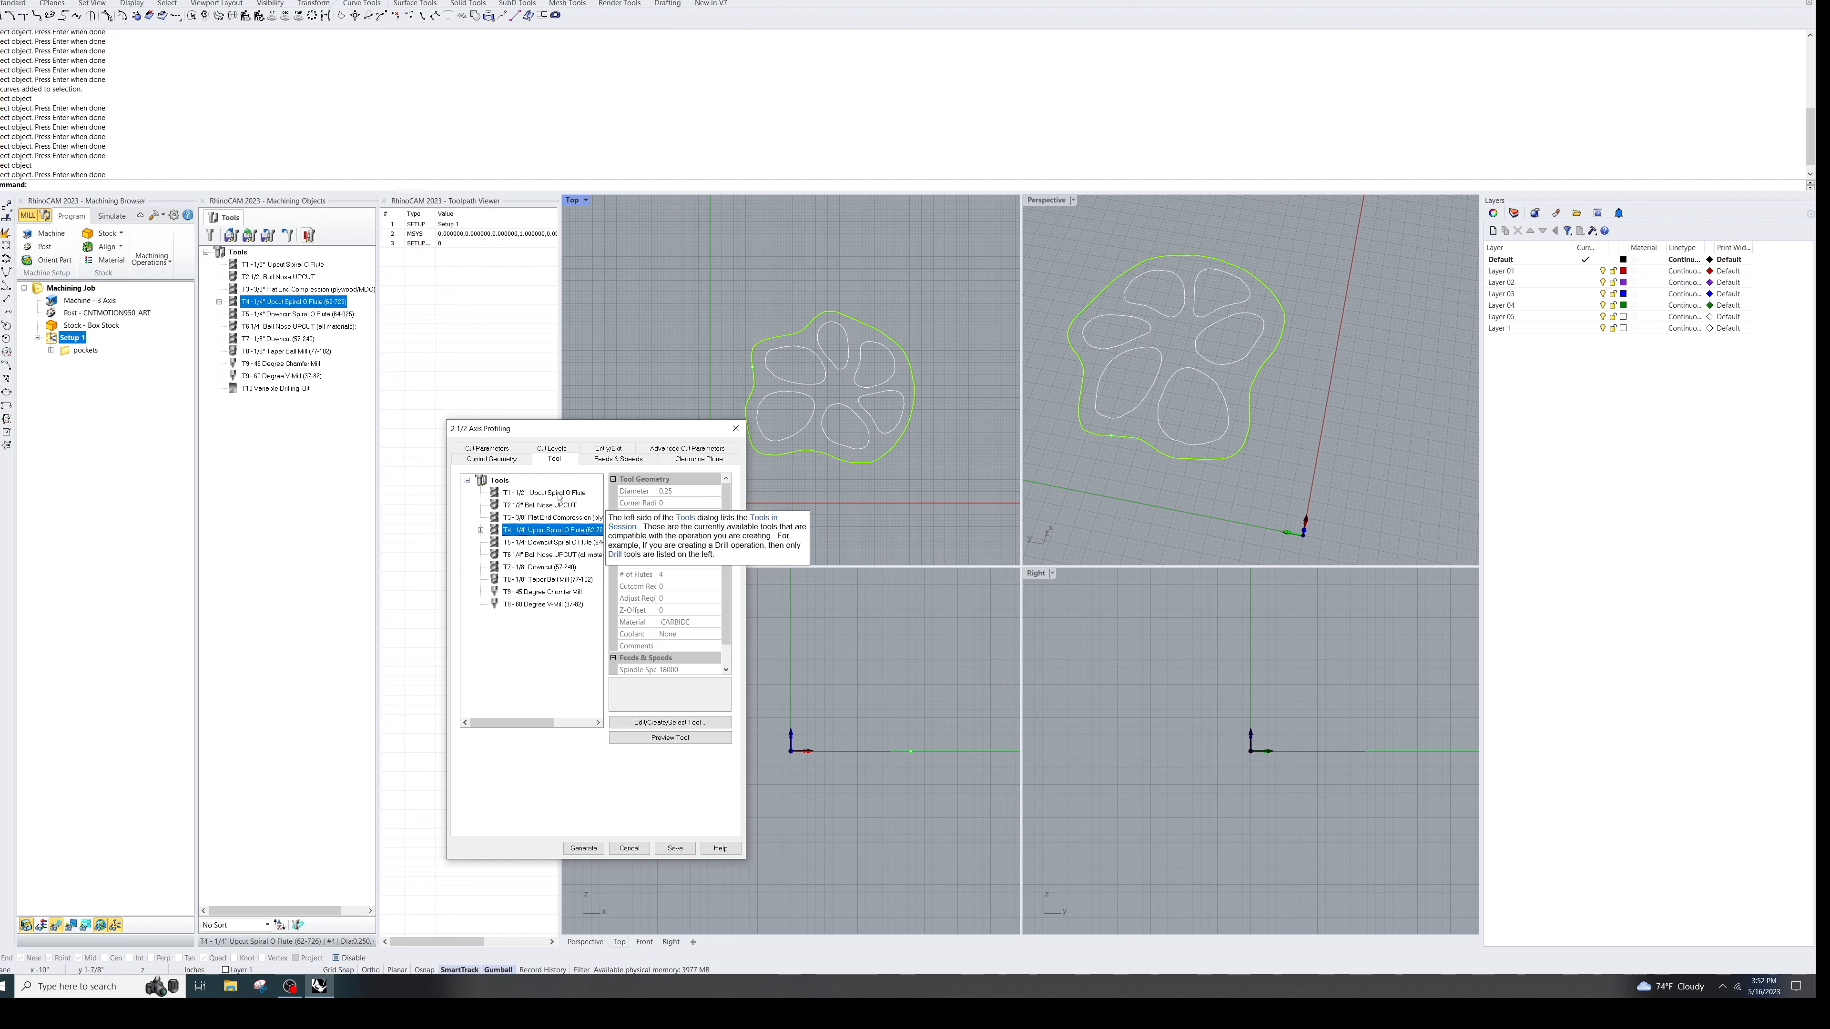
{"action": "left_click", "coordinate": [562, 518]}
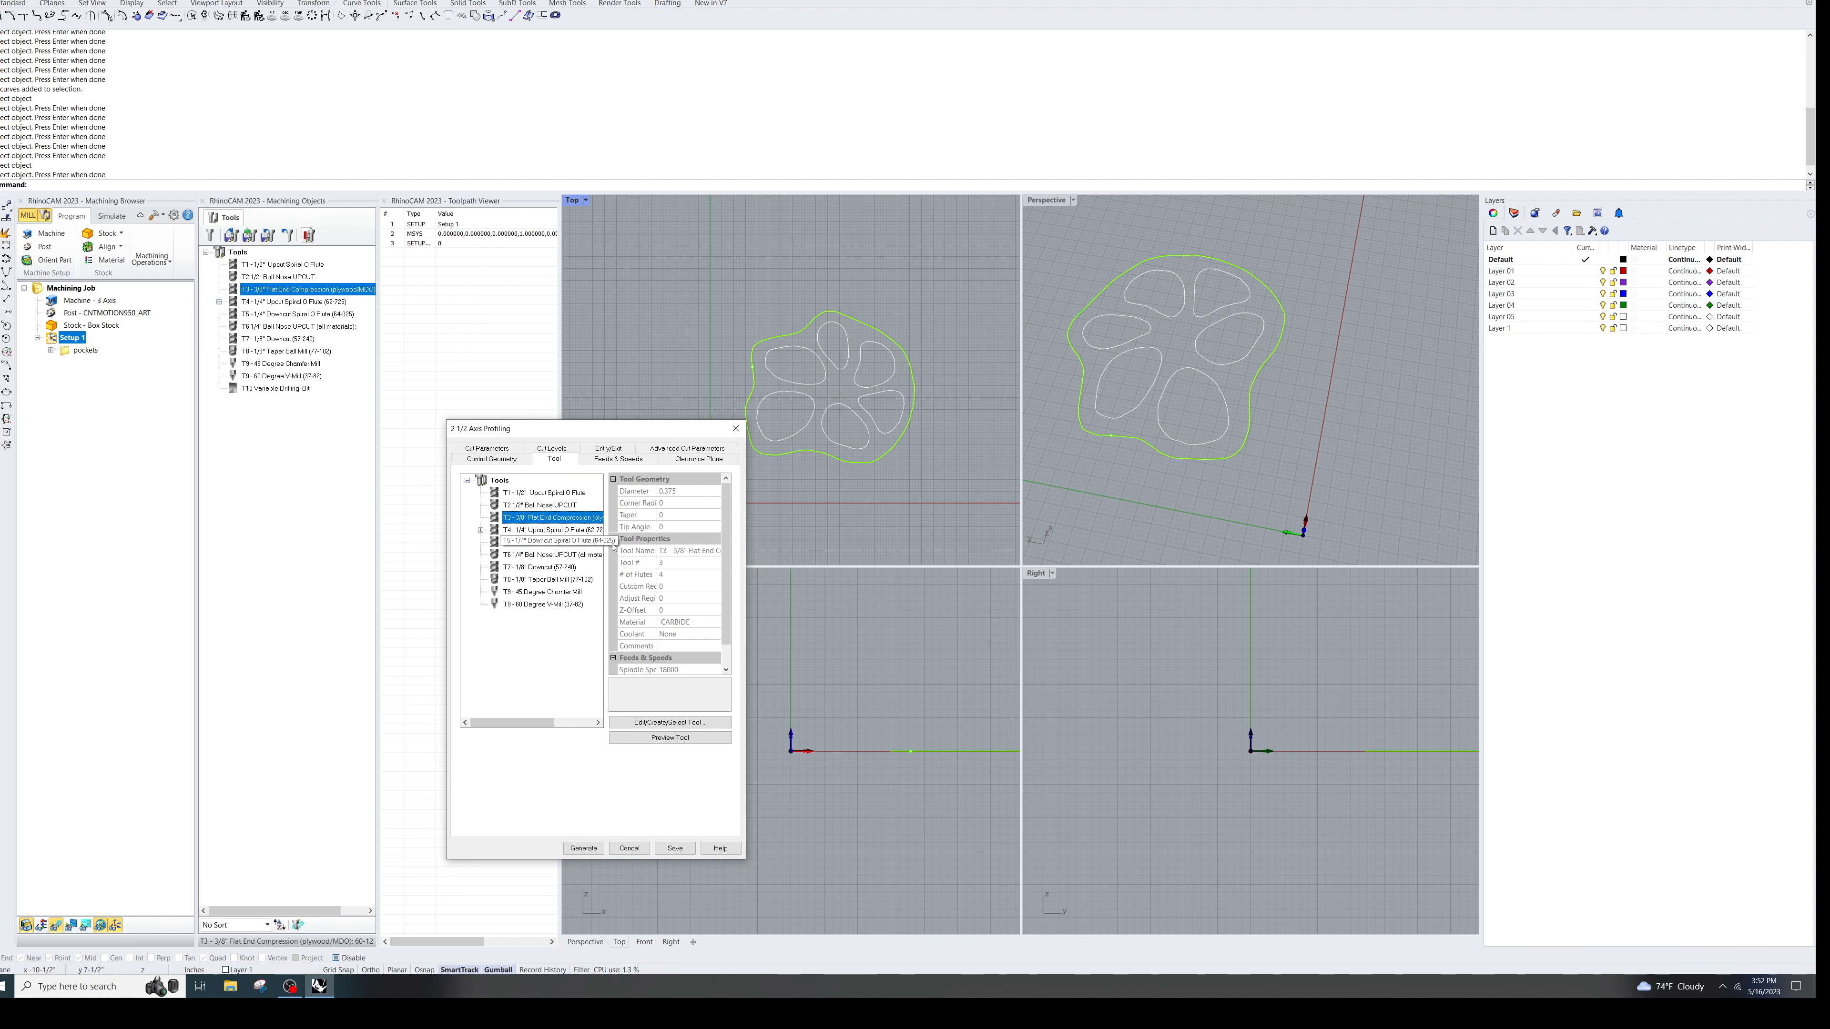
{"action": "left_click", "coordinate": [618, 458]}
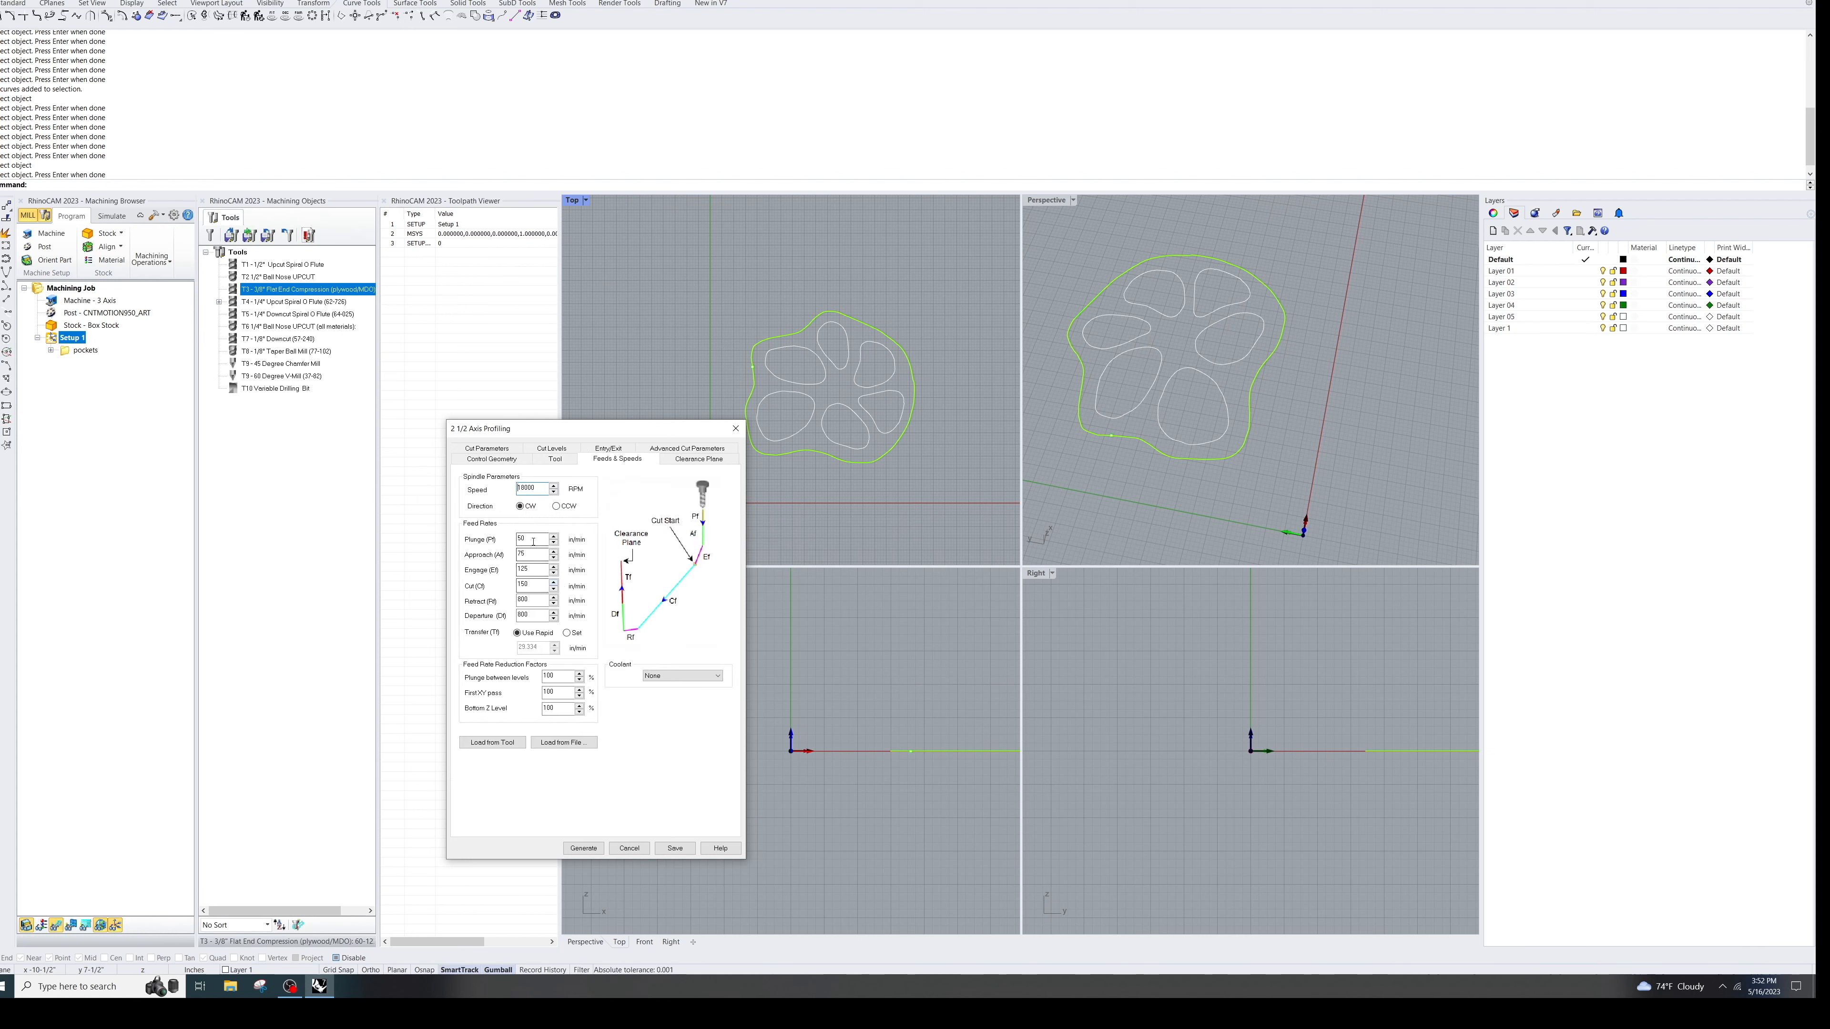
{"action": "left_click_drag", "start_coordinate": [534, 555], "coordinate": [514, 561]}
{"action": "type", "text": "100"}
{"action": "key", "text": "Tab"}
{"action": "type", "text": "200"}
{"action": "key", "text": "Tab"}
{"action": "type", "text": "350"}
Step: Check the clearance plane and enable Use Outside/Inside for Closed Curves as the profiling cutting side
{"action": "left_click", "coordinate": [687, 460]}
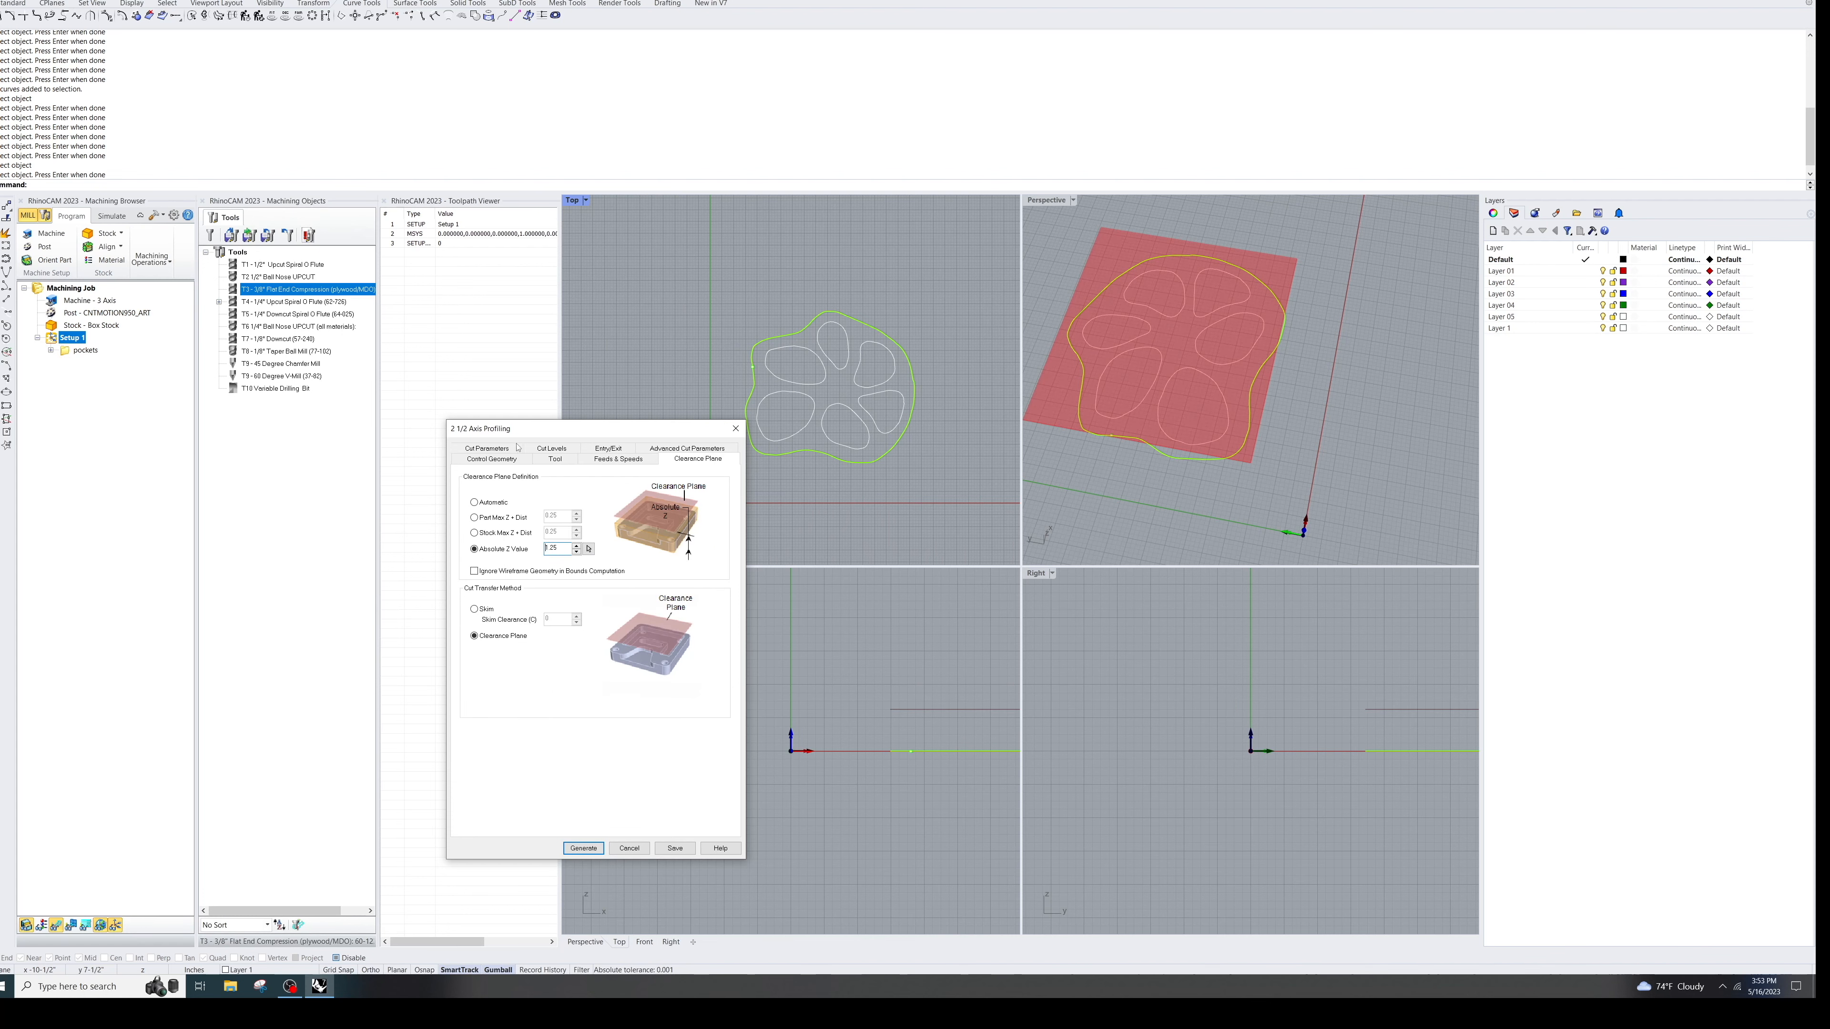
{"action": "left_click", "coordinate": [497, 449]}
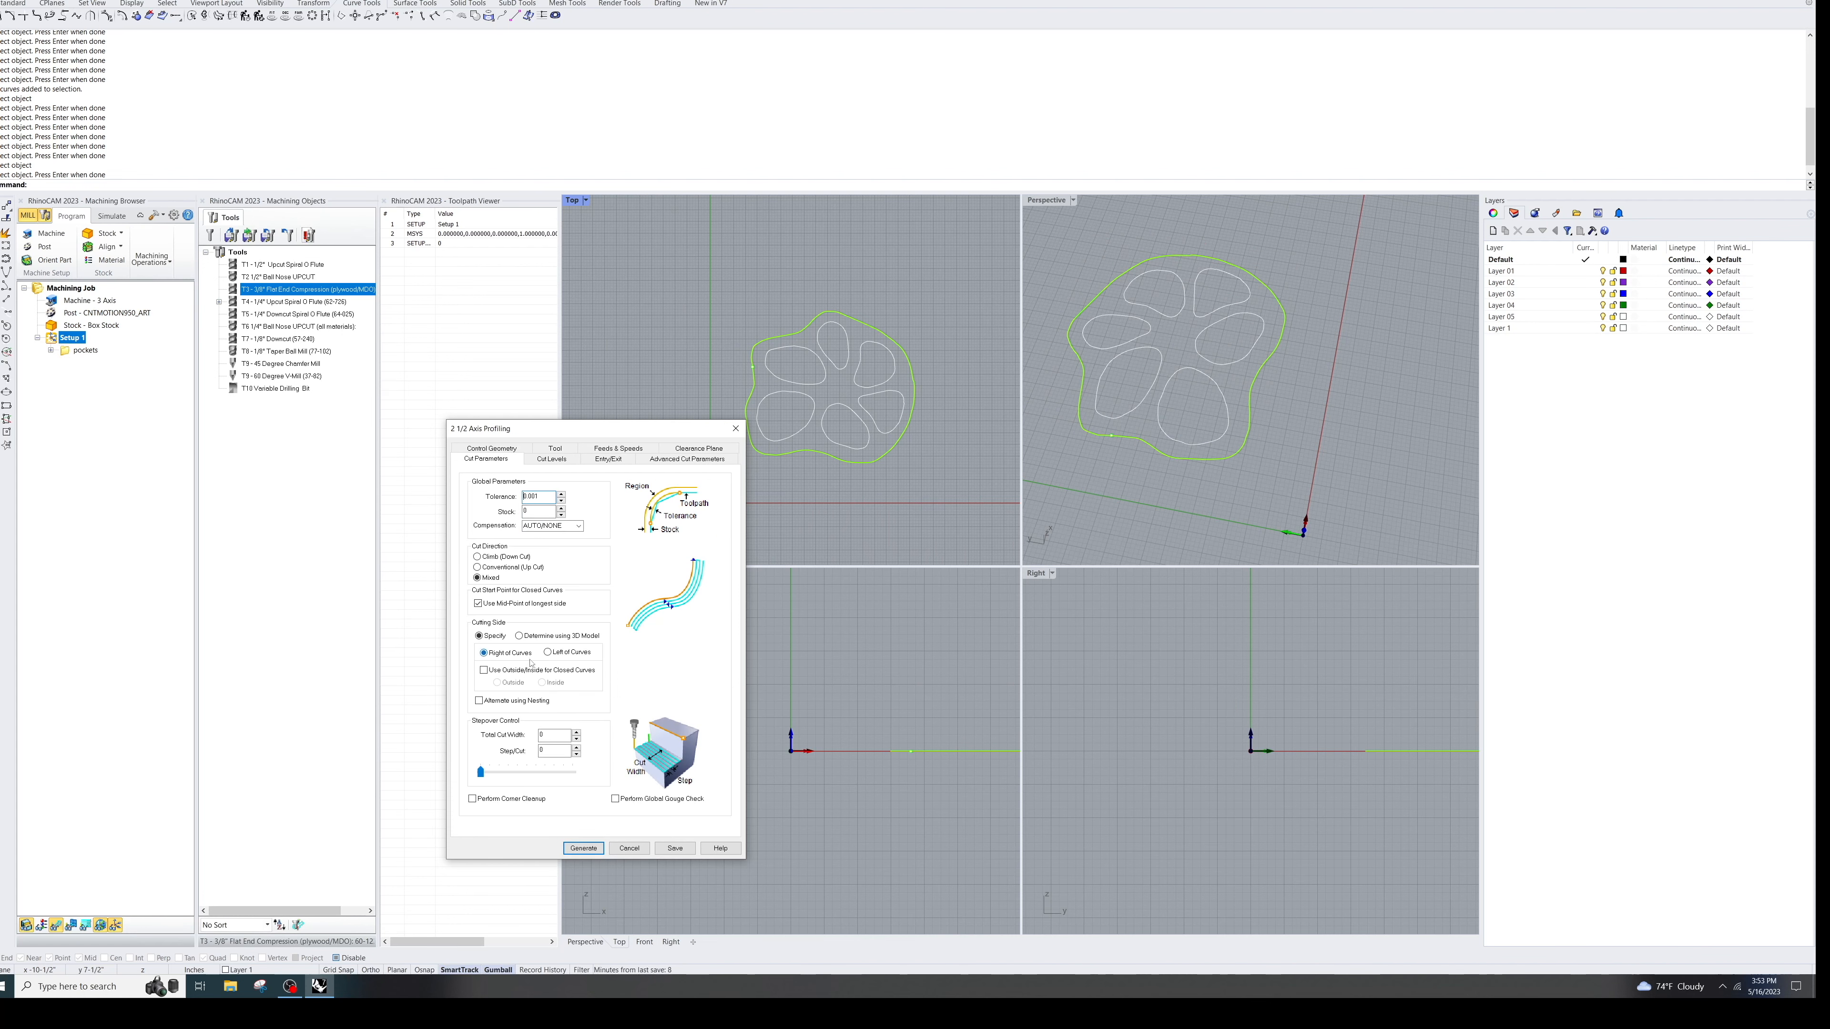
{"action": "left_click", "coordinate": [484, 670]}
Step: Set the cut geometry location to Pick Top at 0.48 and the total cut depth to 0.48
{"action": "left_click", "coordinate": [551, 460]}
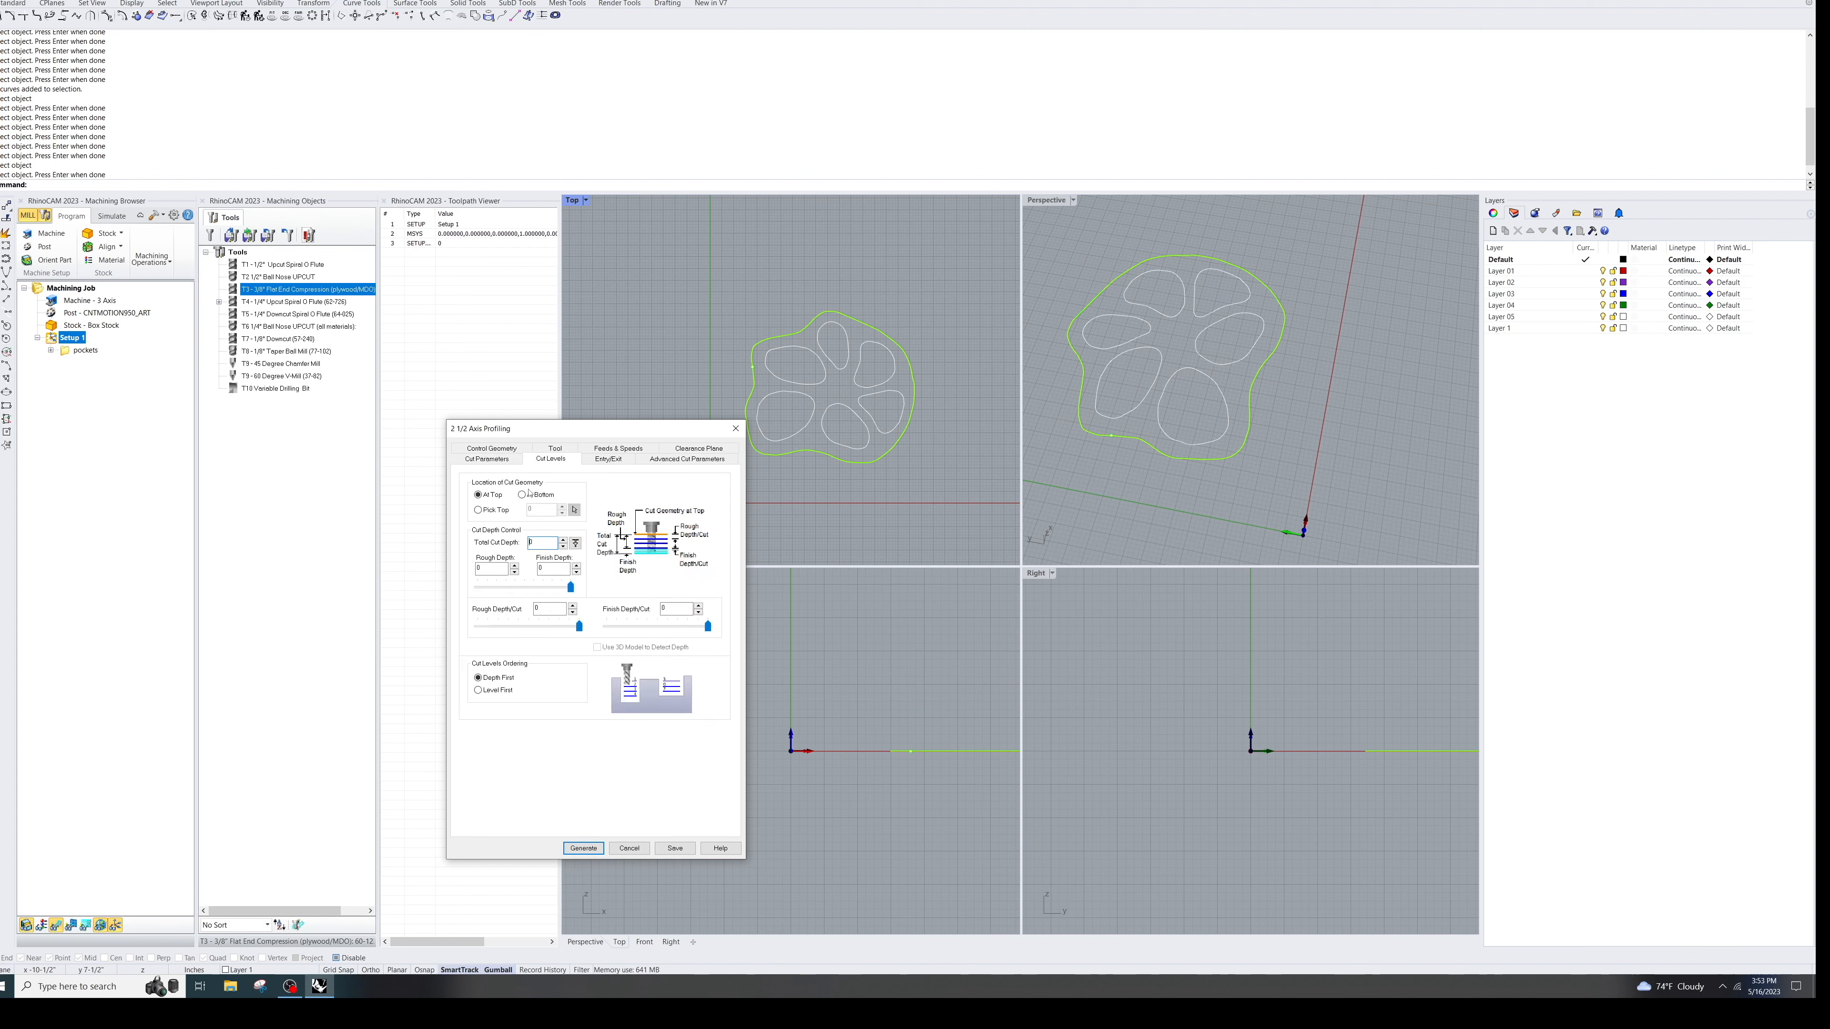
{"action": "left_click", "coordinate": [479, 510]}
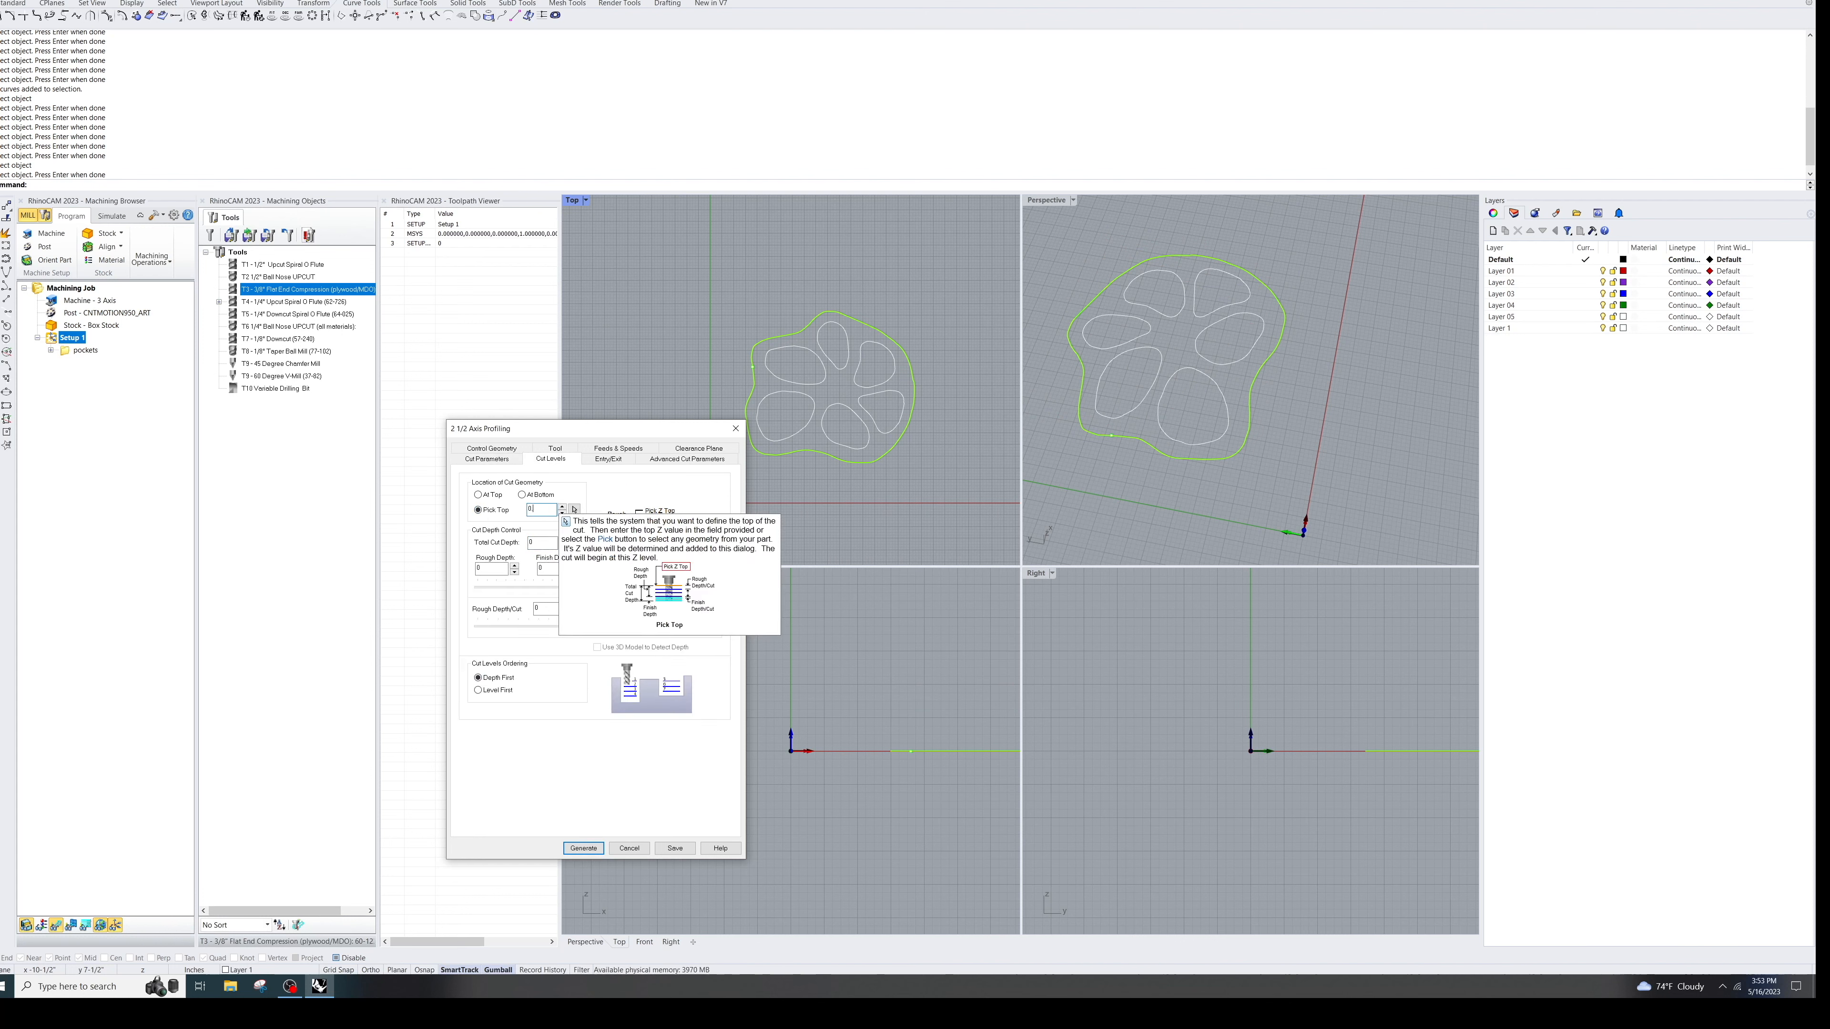
{"action": "left_click", "coordinate": [546, 541]}
{"action": "type", "text": ".48"}
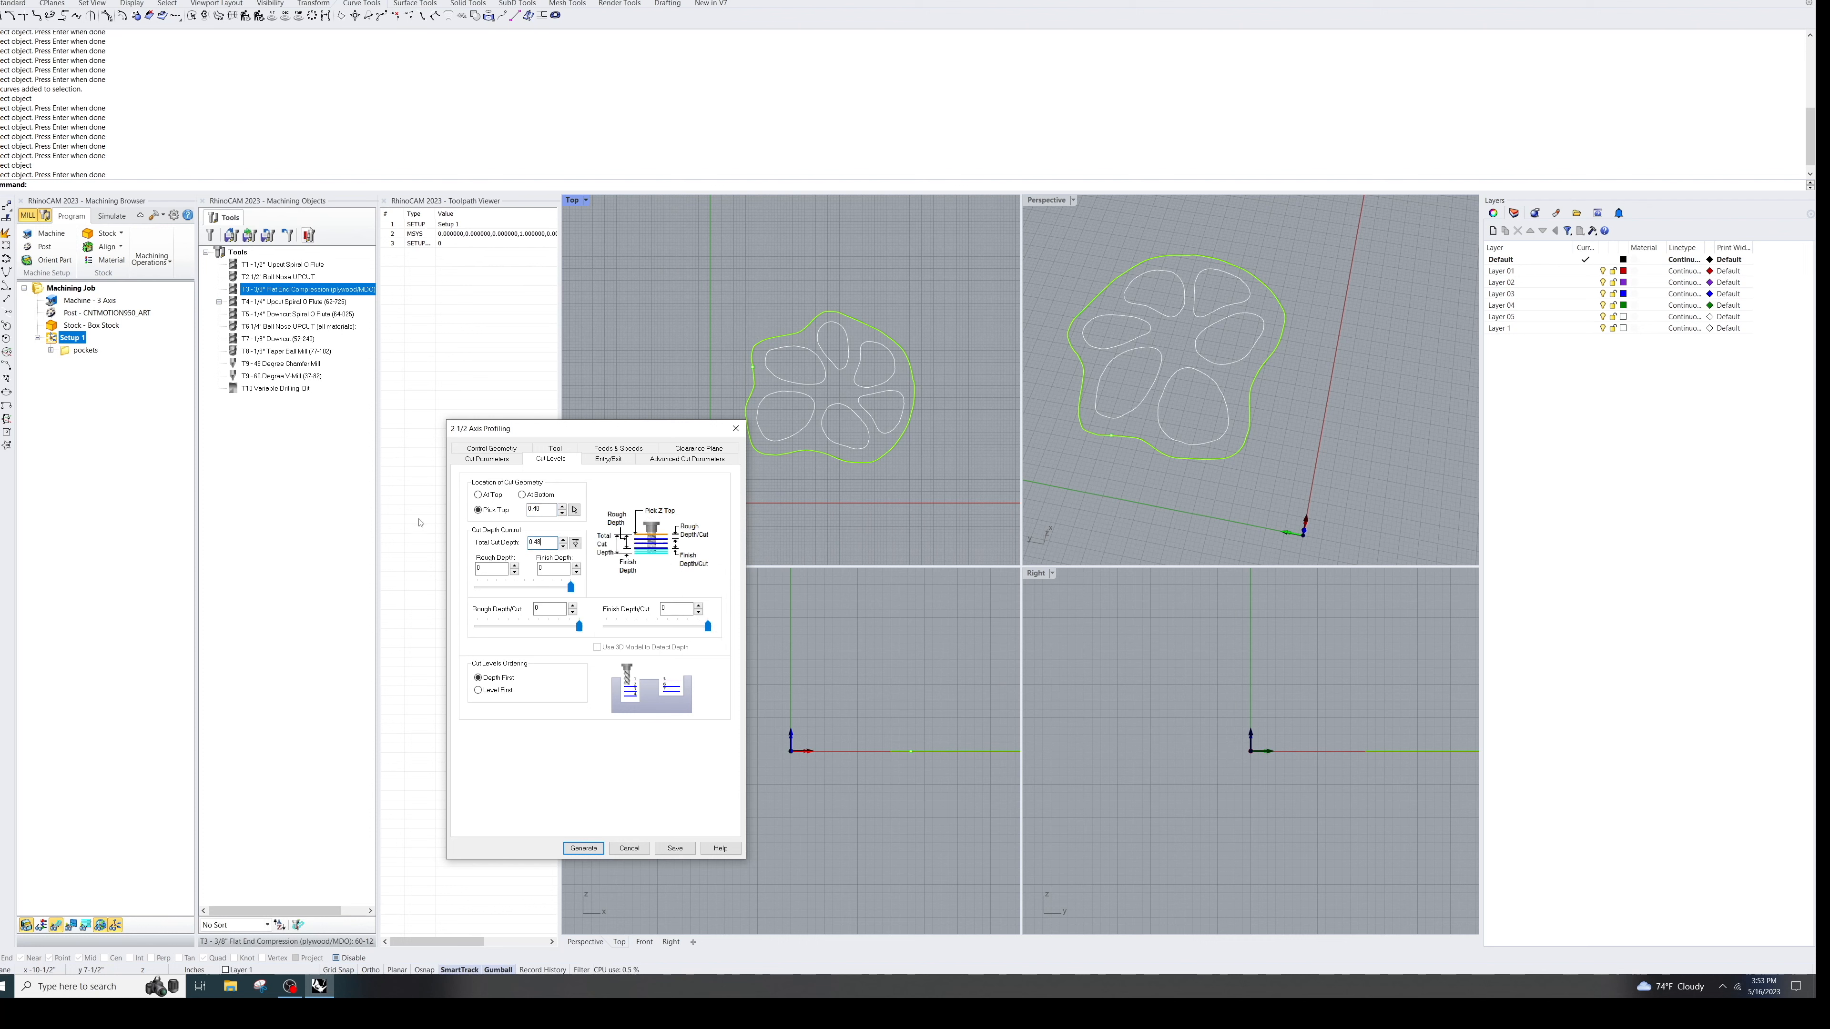
Step: Divide the total cut depth into a 0.25 rough depth and a 0.23 finish depth
{"action": "left_click", "coordinate": [488, 568]}
{"action": "left_click_drag", "start_coordinate": [552, 543], "coordinate": [471, 569]}
{"action": "type", "text": "0.25"}
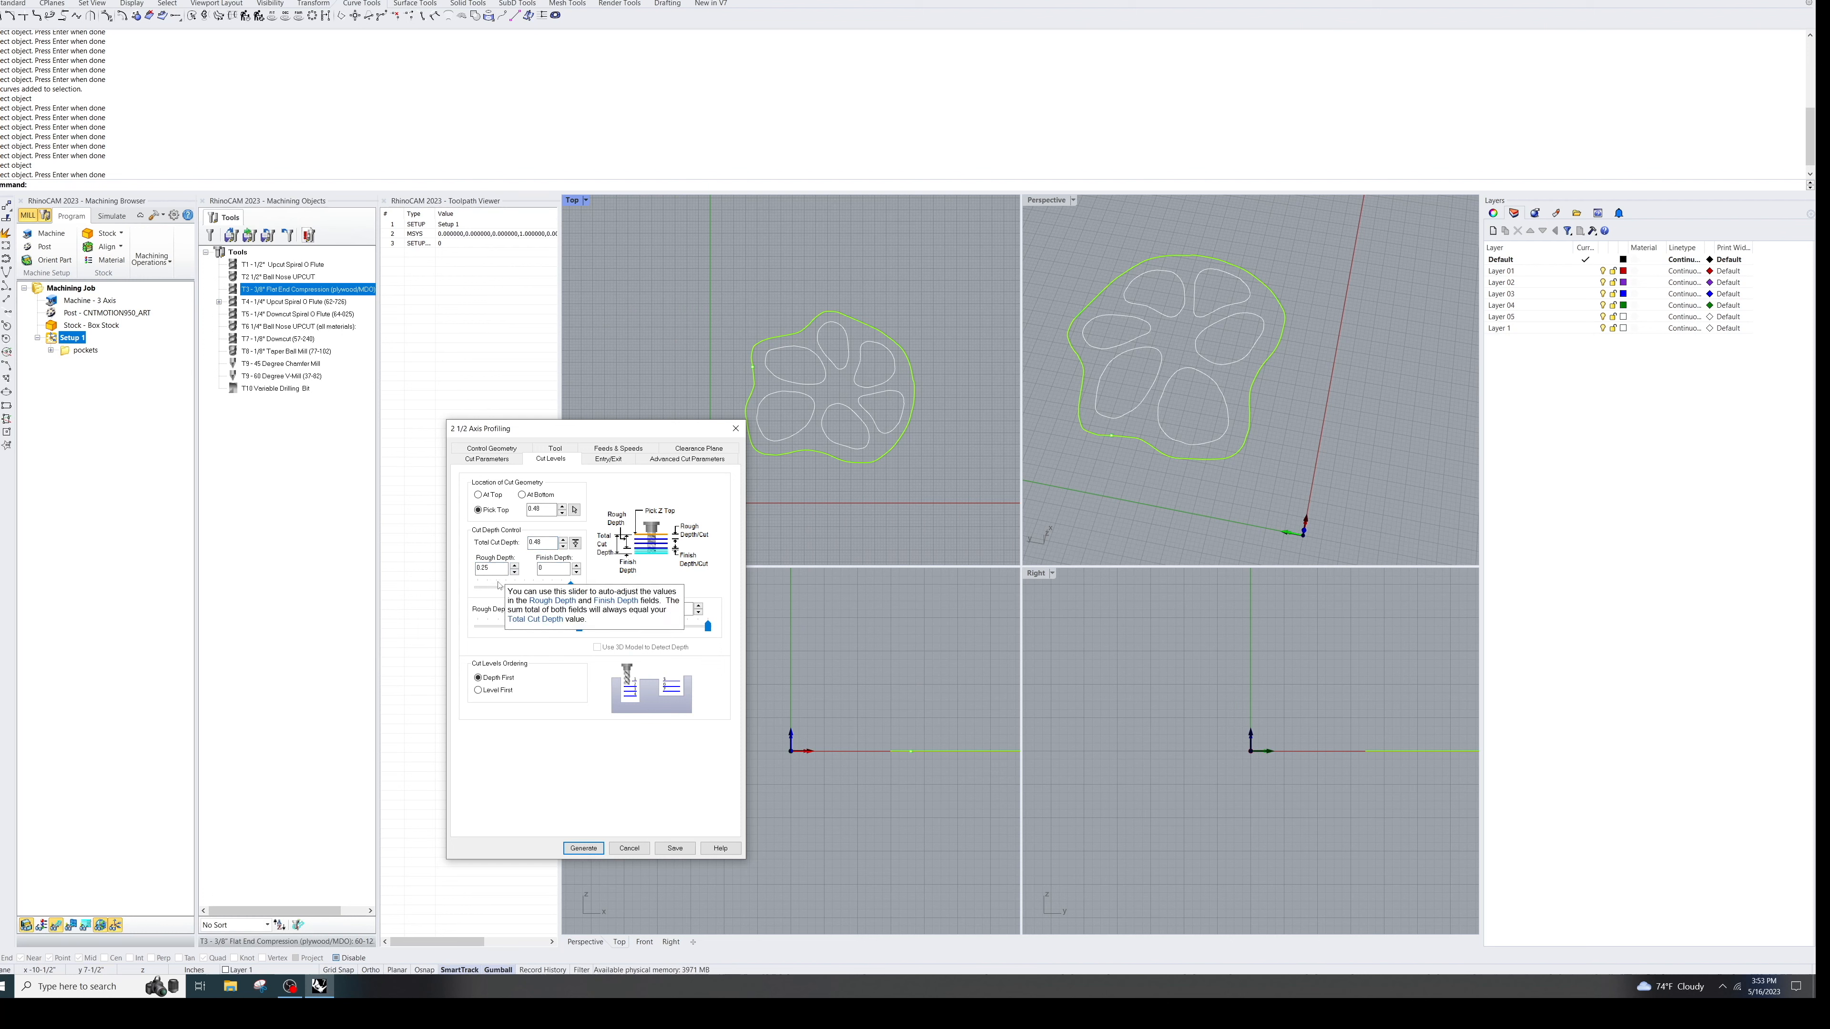
{"action": "left_click", "coordinate": [556, 568]}
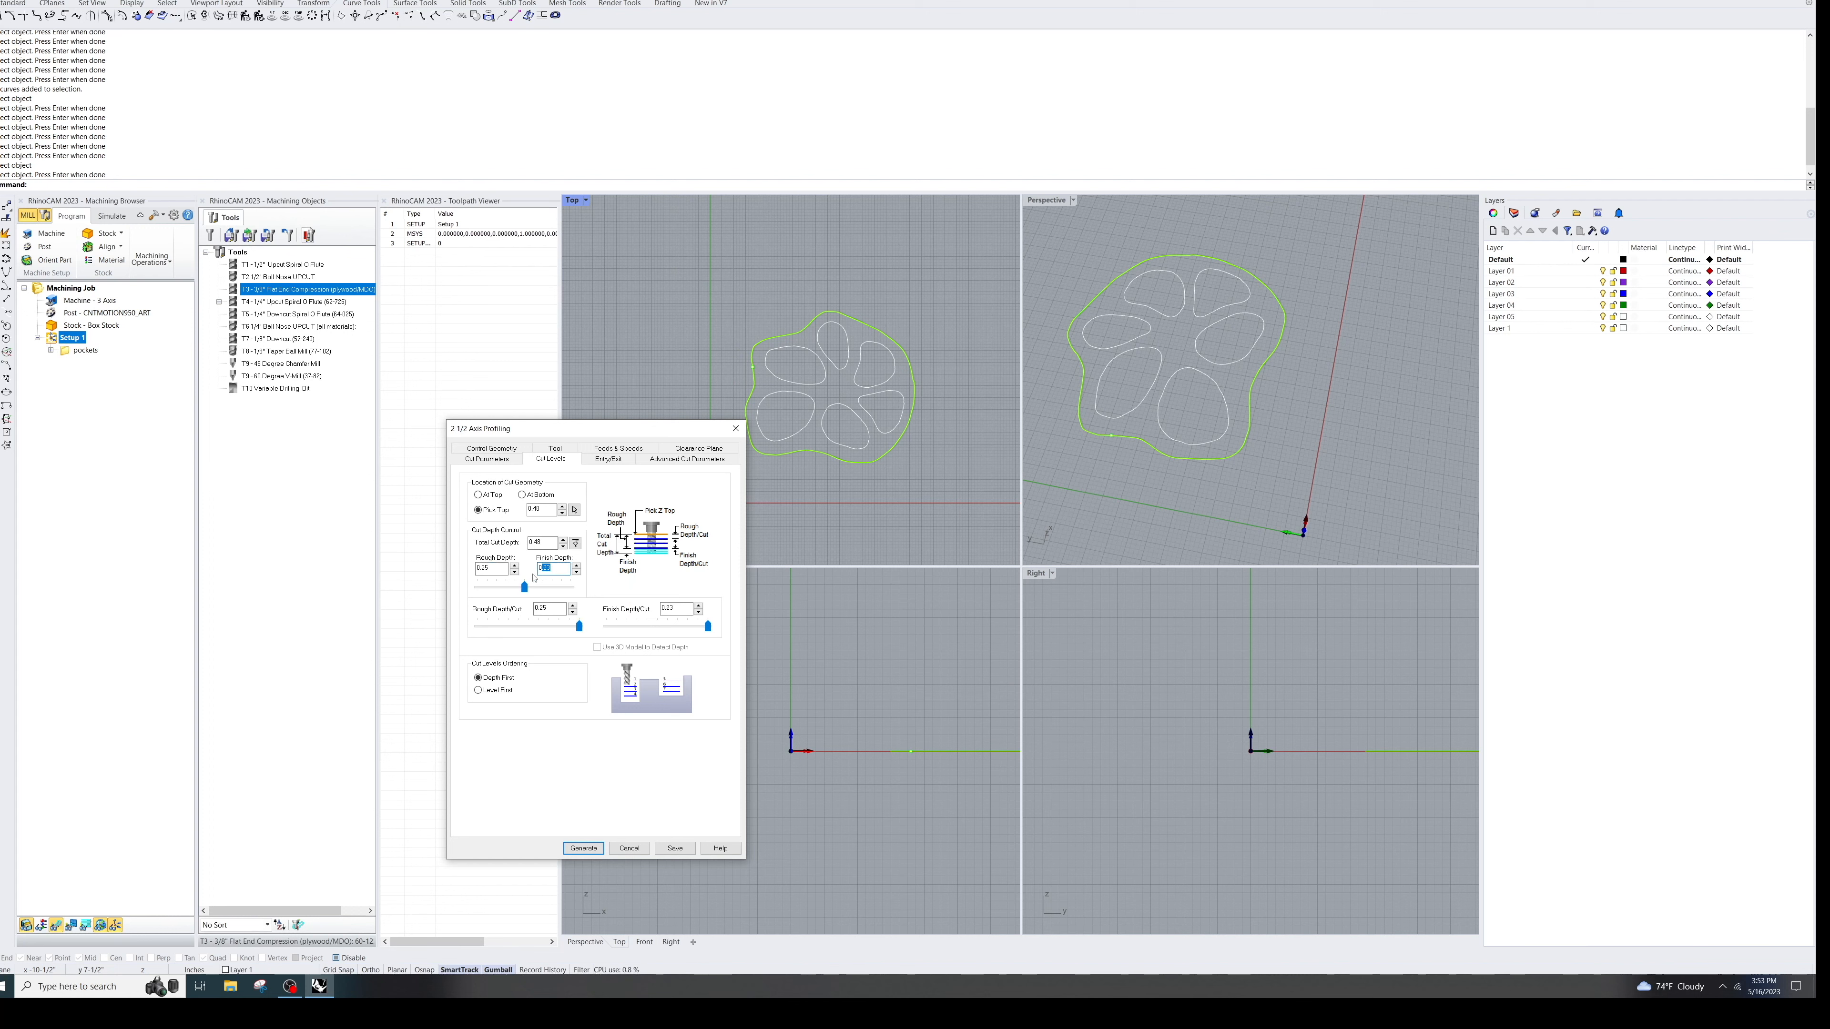
{"action": "left_click_drag", "start_coordinate": [550, 542], "coordinate": [525, 543]}
{"action": "type", "text": "0."}
{"action": "left_click", "coordinate": [490, 570]}
Step: Set the entry motion to Along Path and review the clearance, control geometry and cut level settings
{"action": "left_click", "coordinate": [612, 462]}
{"action": "left_click", "coordinate": [531, 482]}
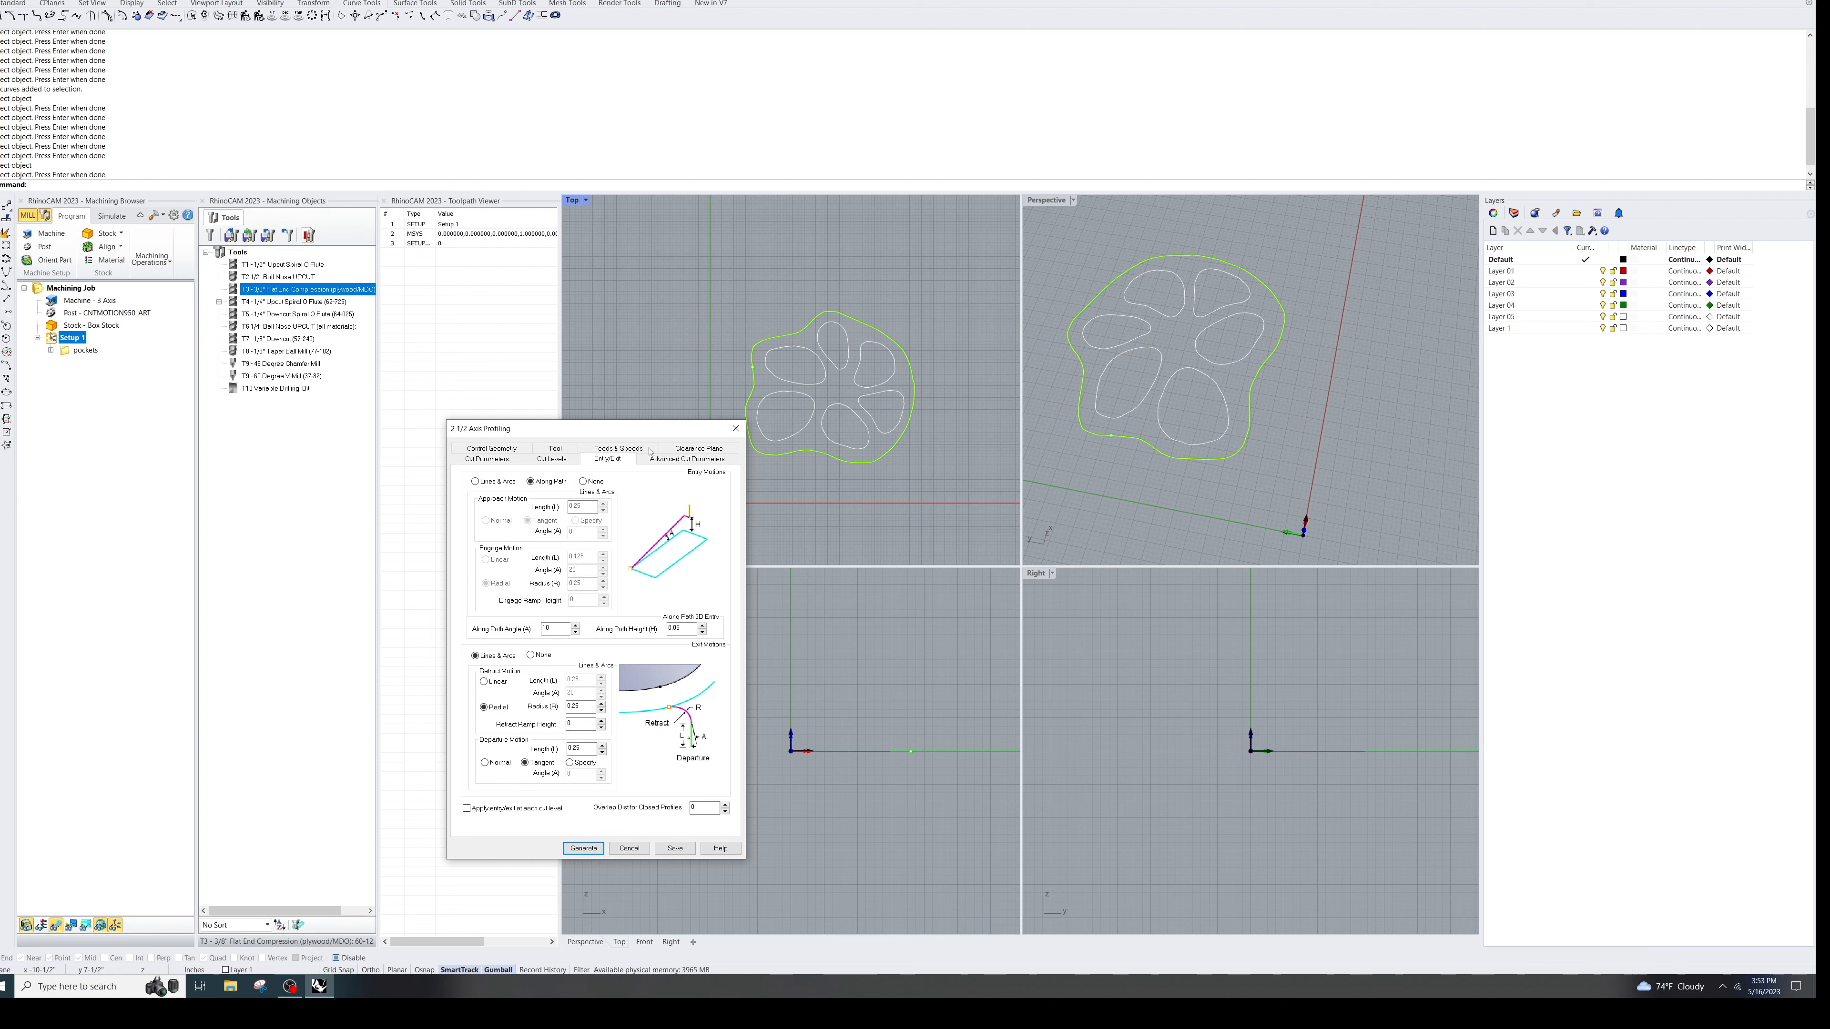
{"action": "left_click", "coordinate": [668, 448]}
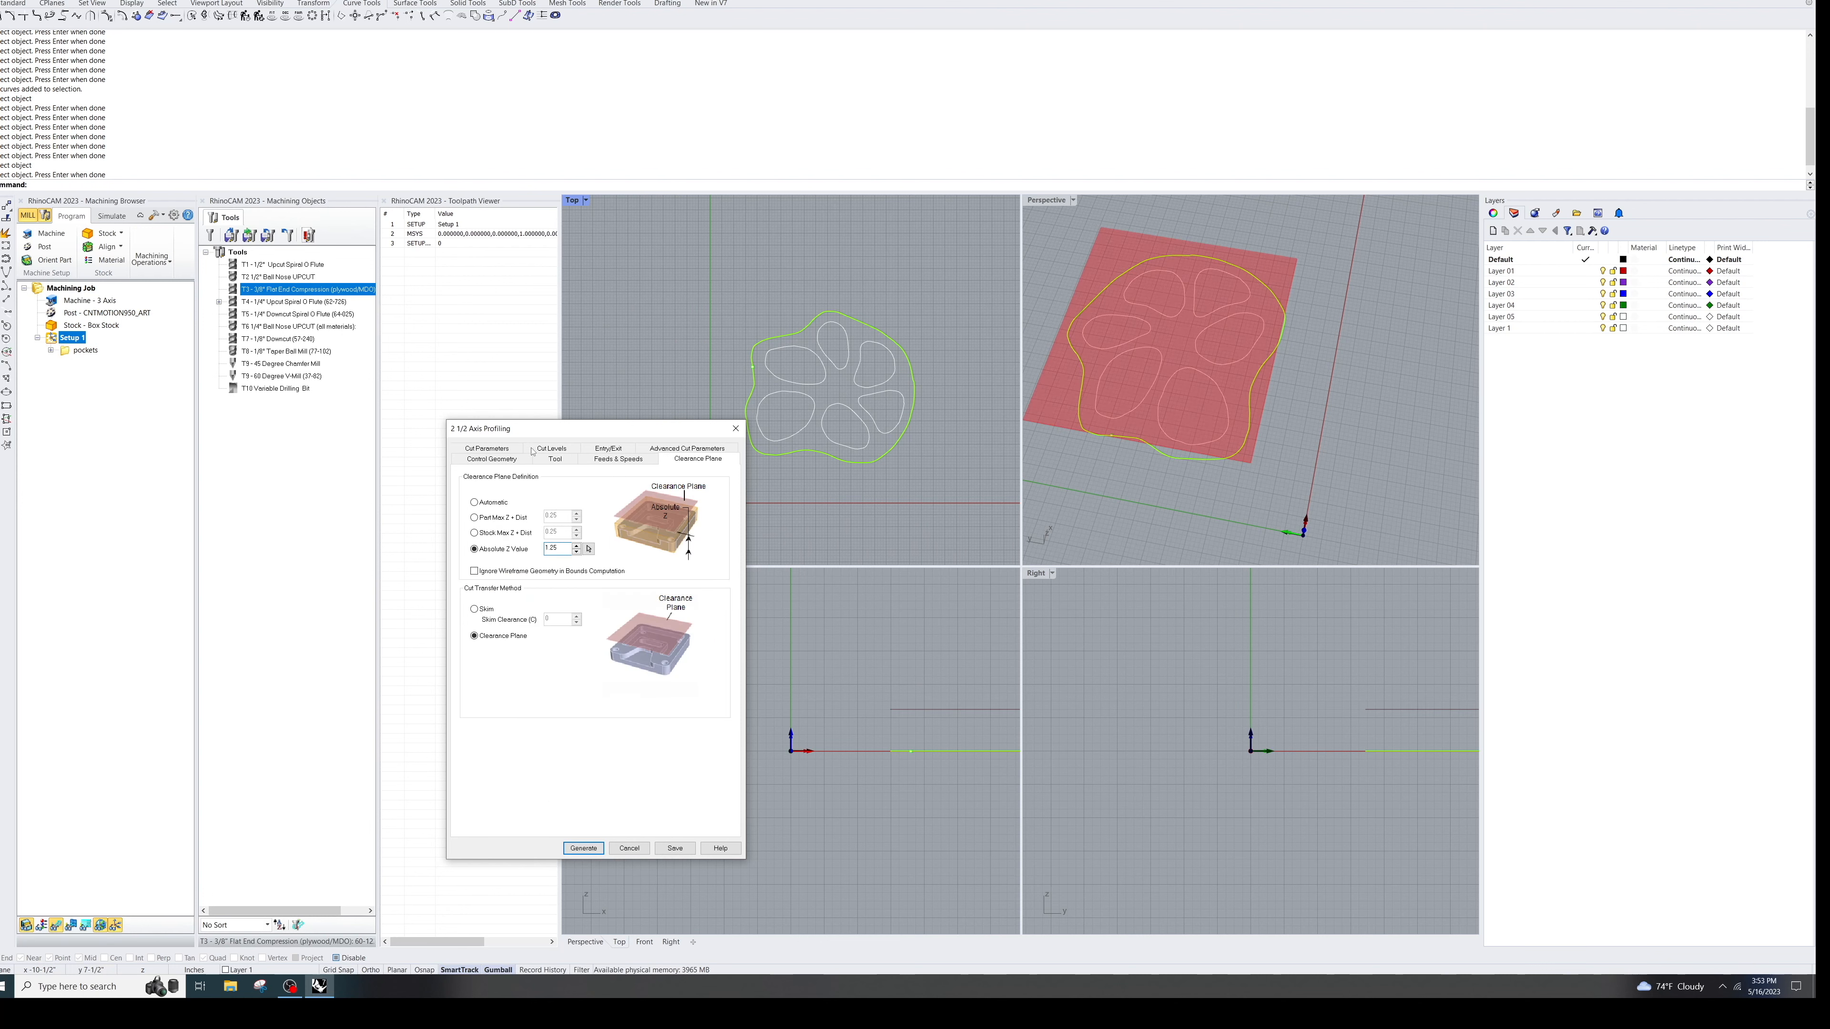
{"action": "left_click", "coordinate": [504, 448]}
{"action": "left_click", "coordinate": [502, 449]}
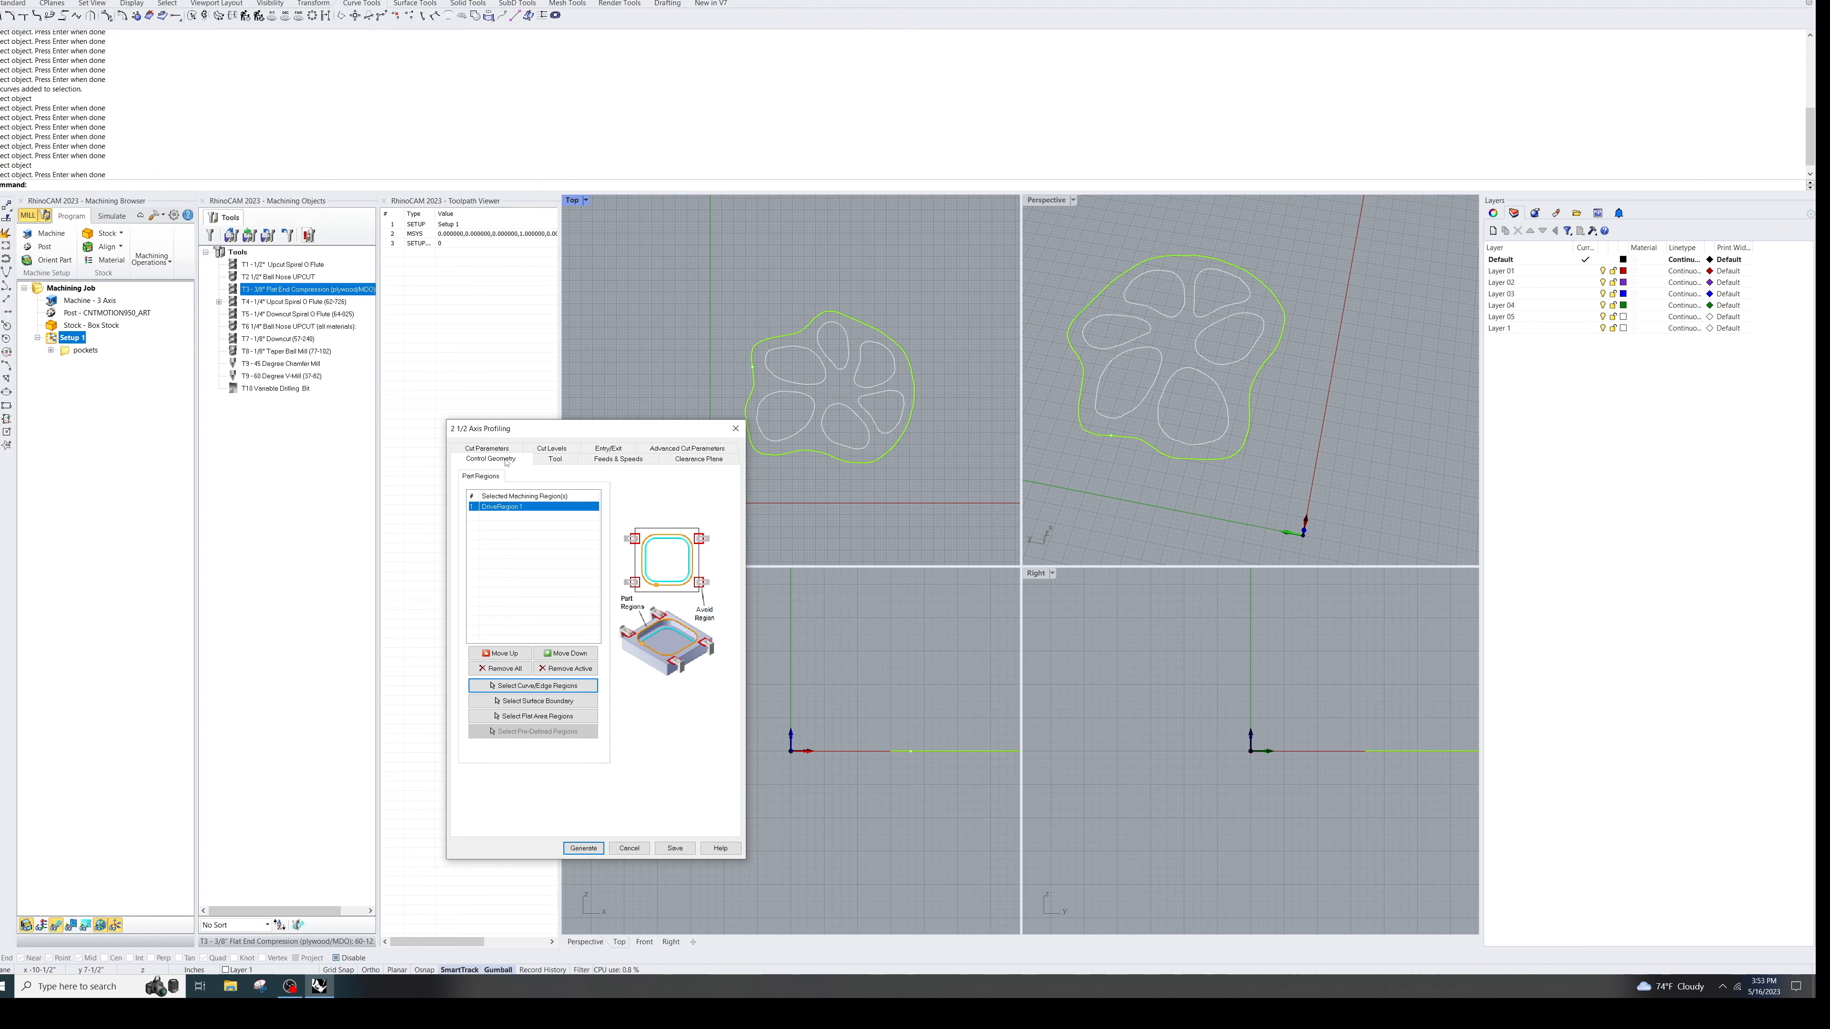
{"action": "left_click", "coordinate": [554, 462]}
{"action": "left_click", "coordinate": [608, 449]}
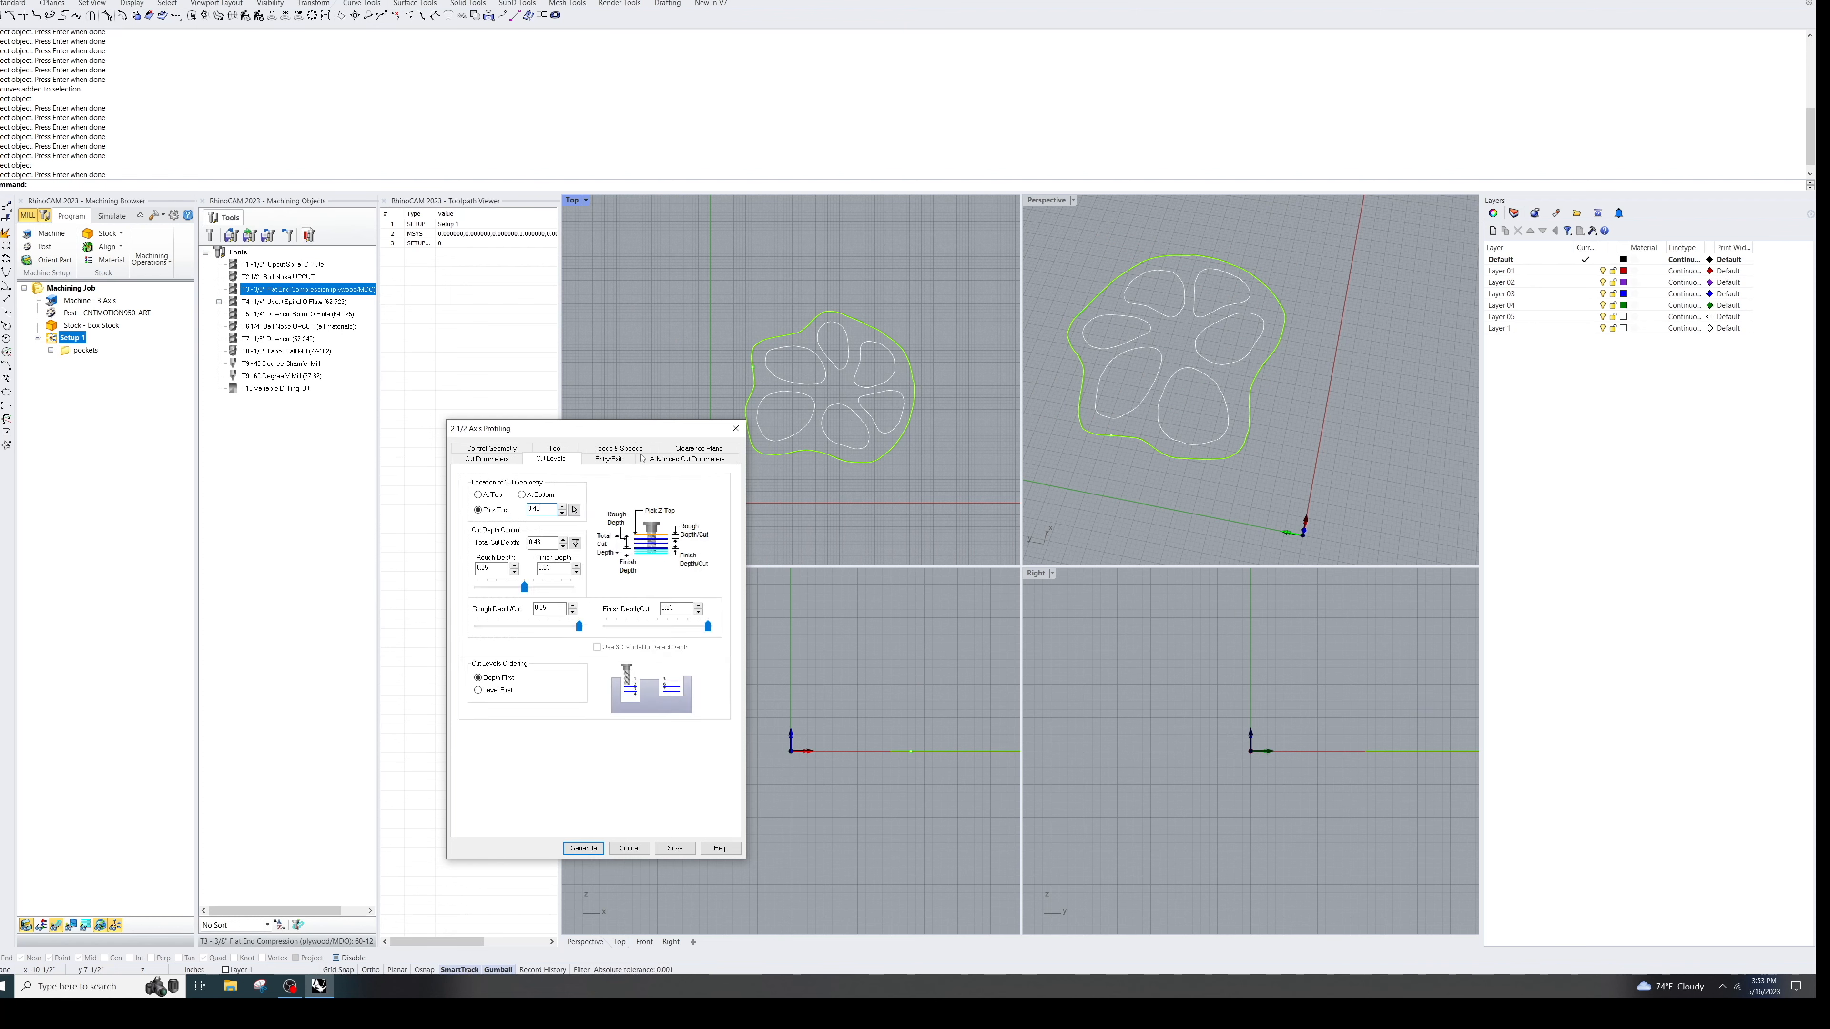
Step: Add 4 rectangular bridges to the profiling cut and generate the toolpath
{"action": "left_click", "coordinate": [668, 461]}
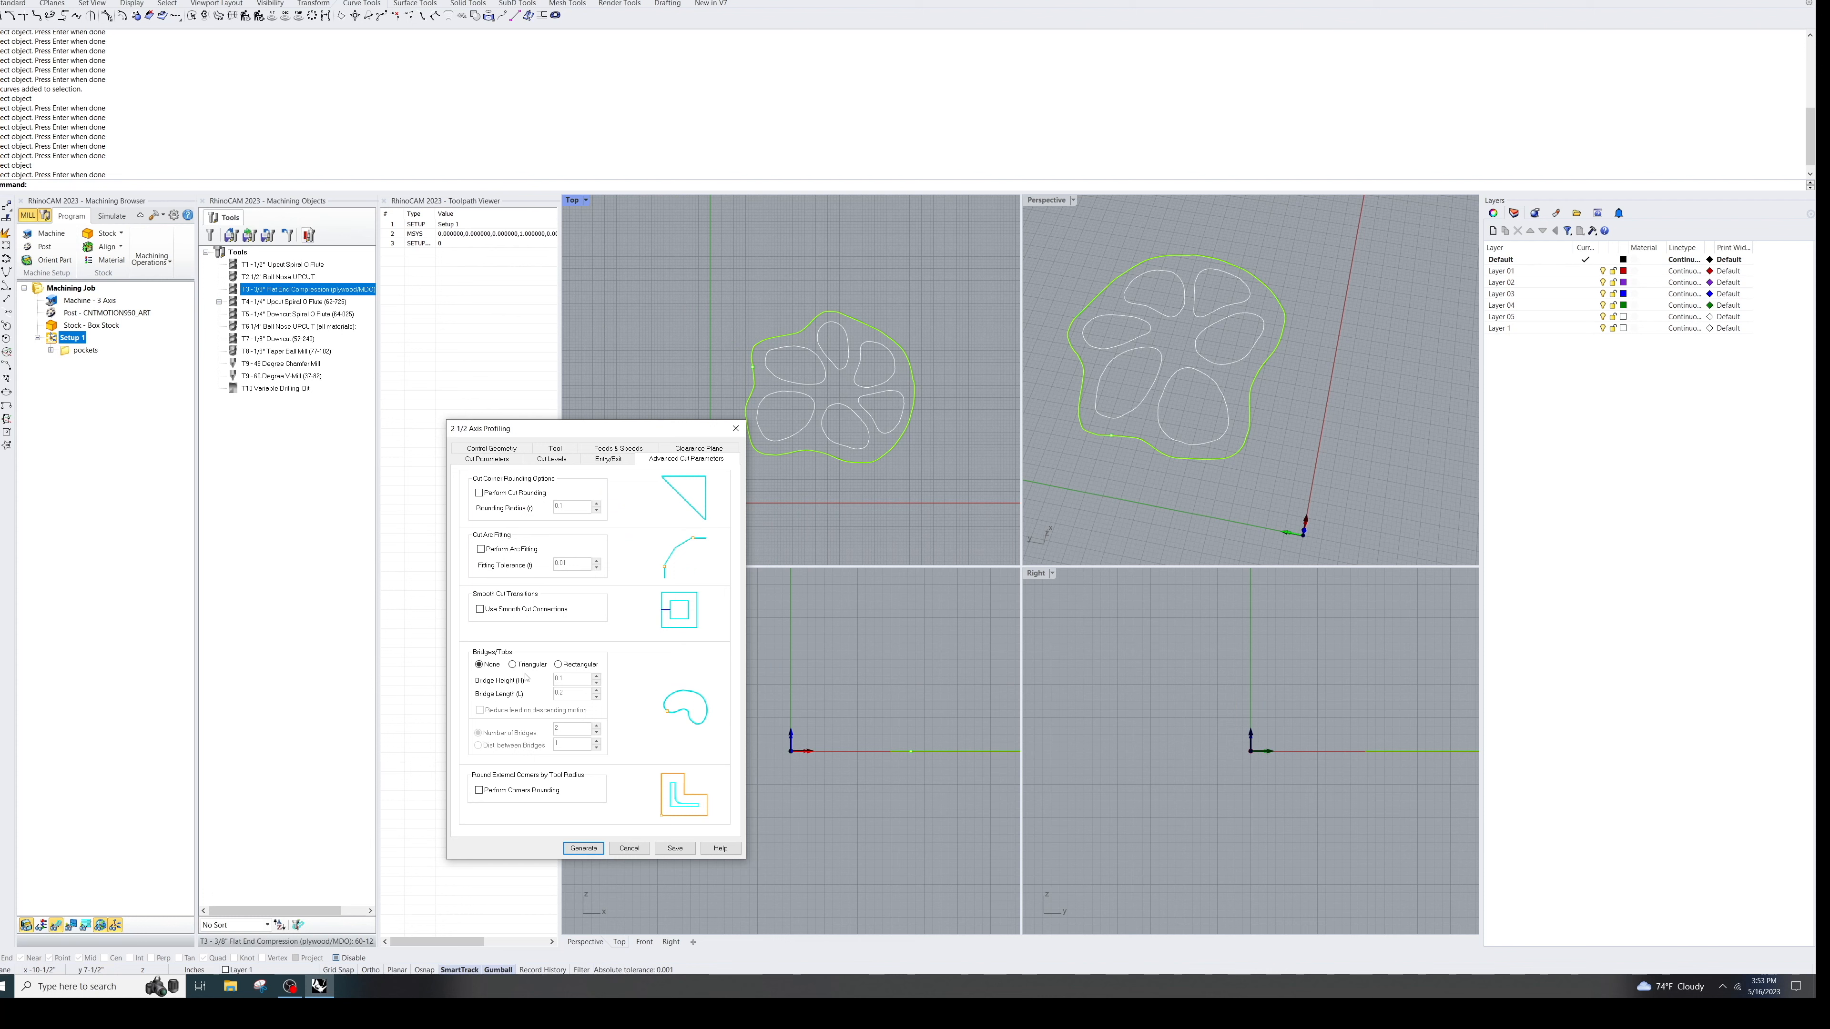
{"action": "left_click", "coordinate": [559, 664]}
{"action": "left_click", "coordinate": [514, 732]}
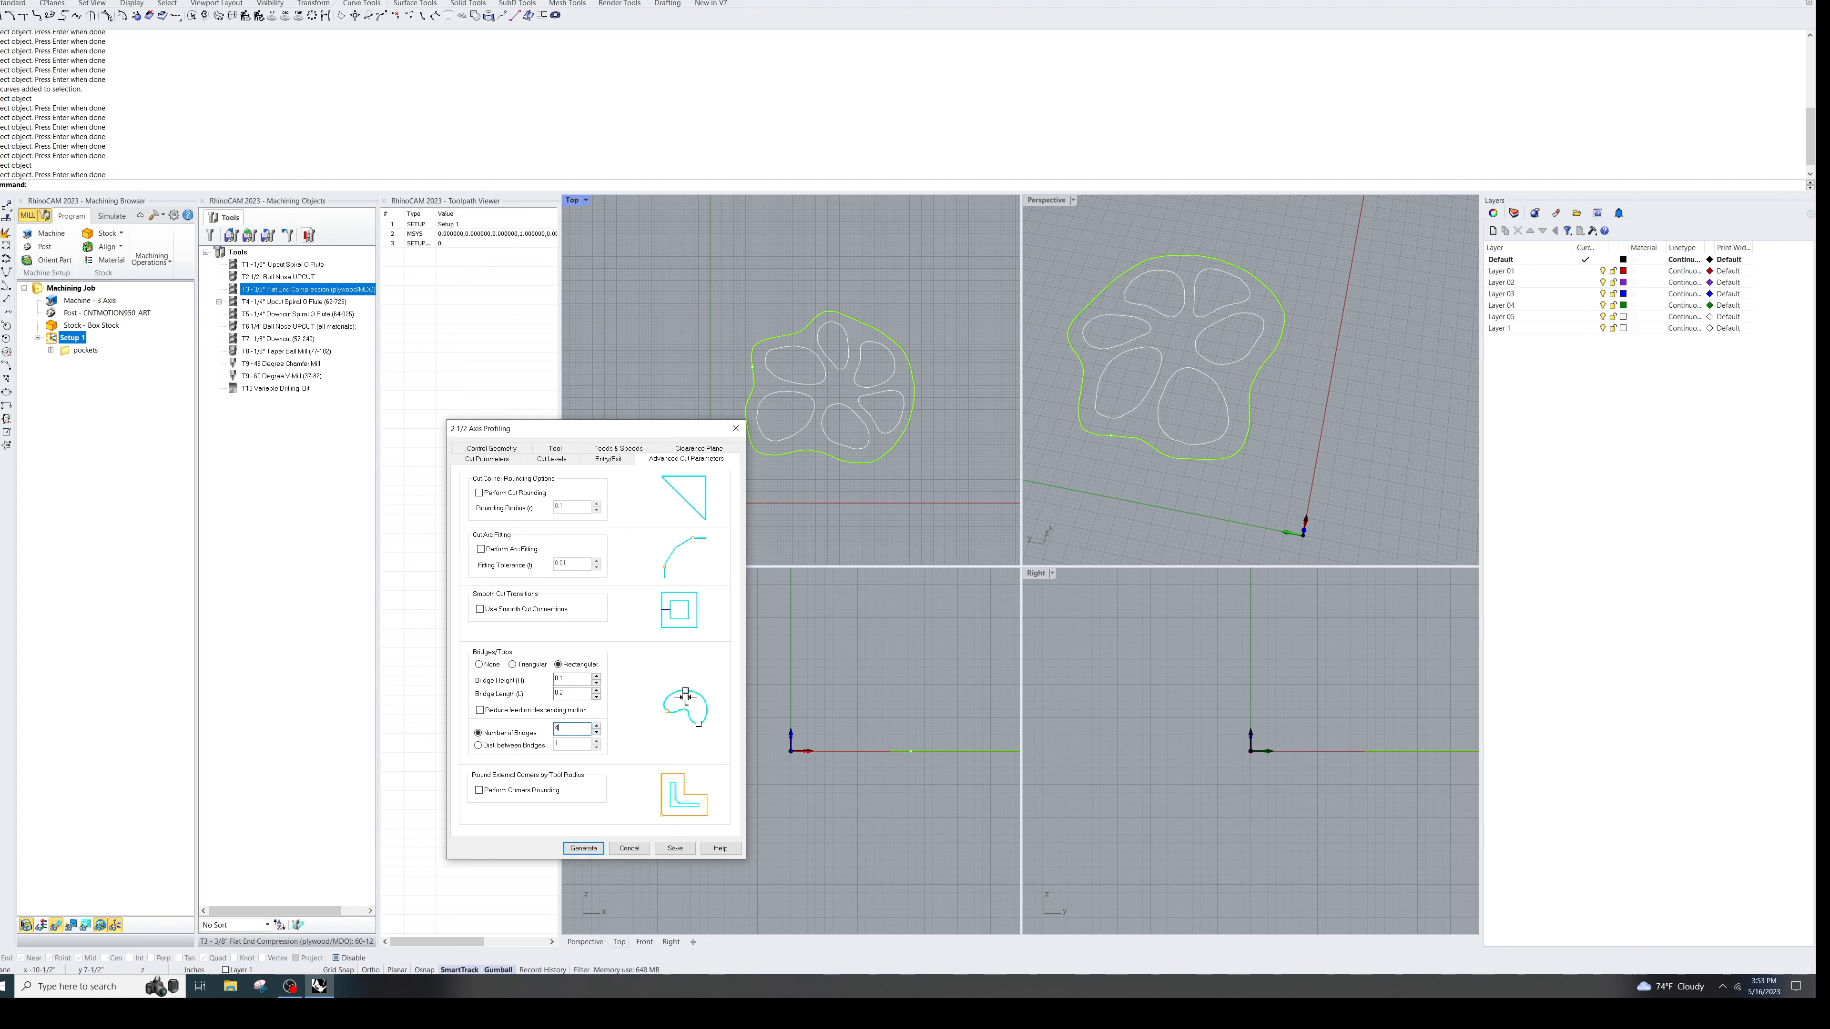
{"action": "left_click", "coordinate": [585, 849]}
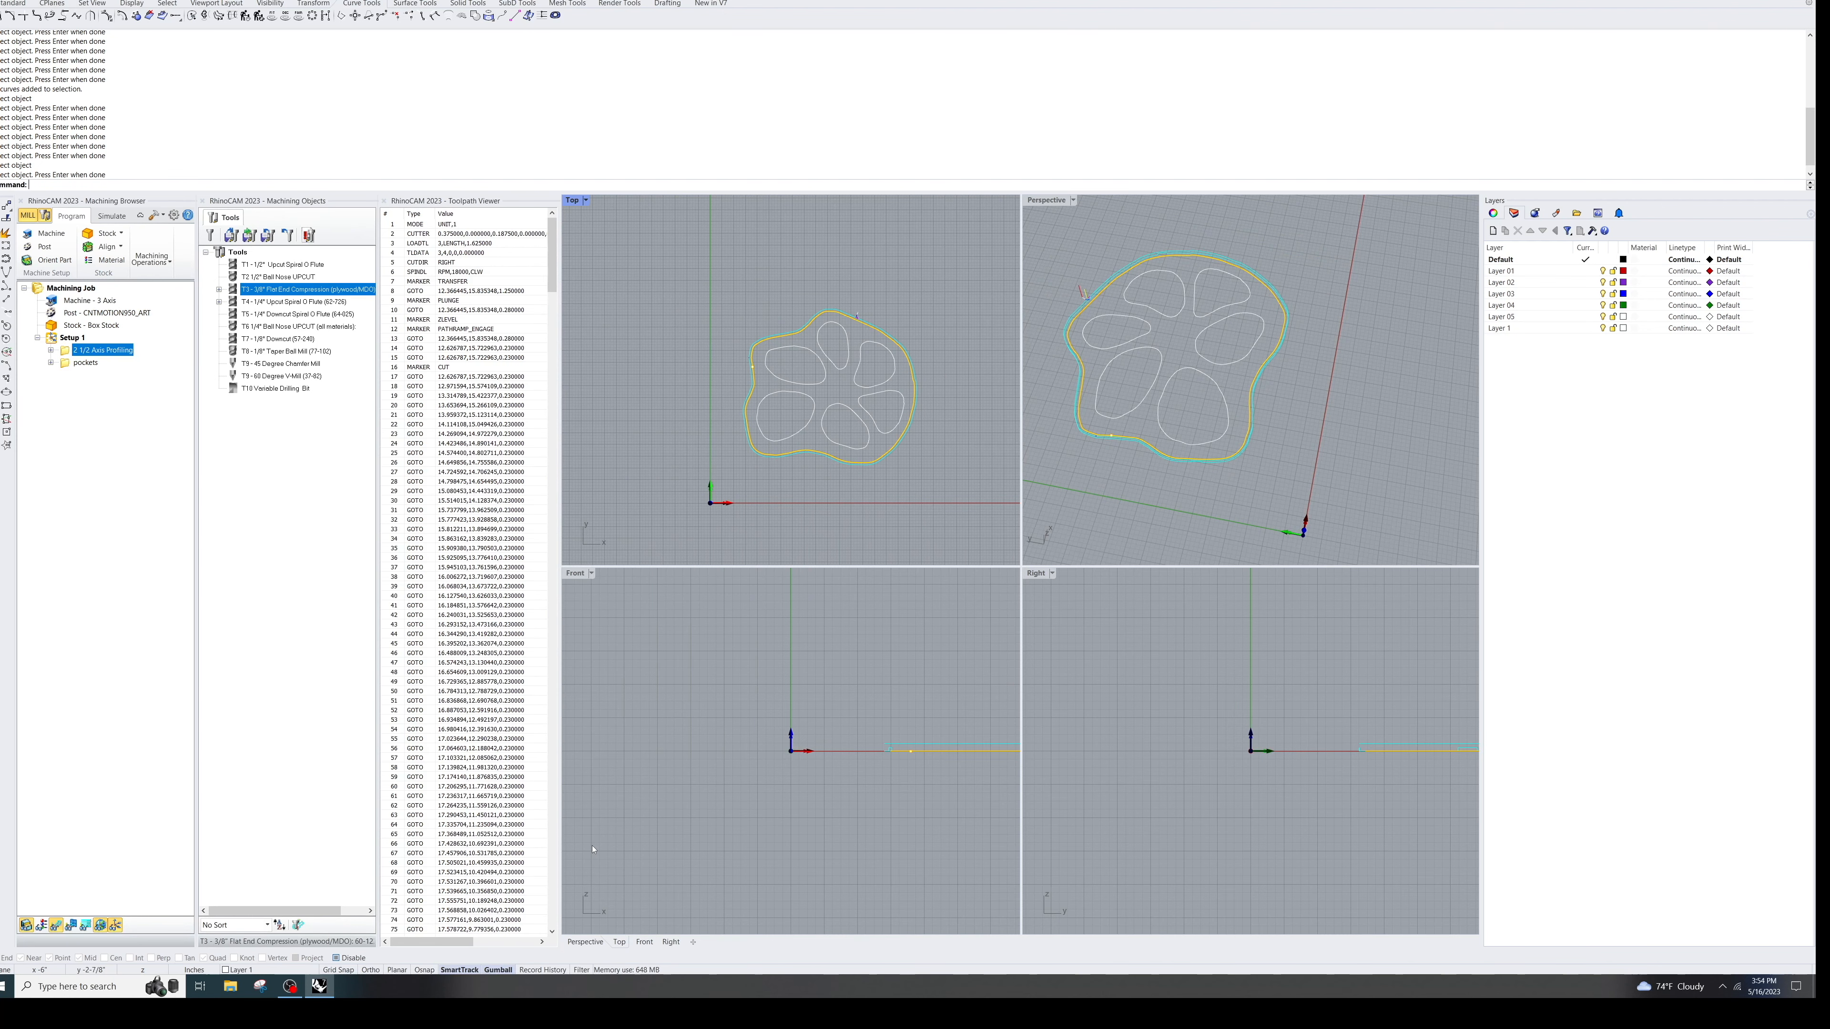
Step: Rename the profiling operation as "cut" and move it below the pockets operation in Setup 1
{"action": "left_click", "coordinate": [82, 351]}
{"action": "type", "text": "cut"}
{"action": "key", "text": "Return"}
{"action": "left_click", "coordinate": [85, 362]}
{"action": "mouse_move", "coordinate": [81, 350]}
{"action": "left_mouse_down"}
{"action": "mouse_move", "coordinate": [109, 366]}
{"action": "mouse_move", "coordinate": [77, 364]}
{"action": "left_mouse_up"}
Step: Simulate the cut operation and examine the outer profile and its bridges in the perspective and top views
{"action": "right_click", "coordinate": [72, 364]}
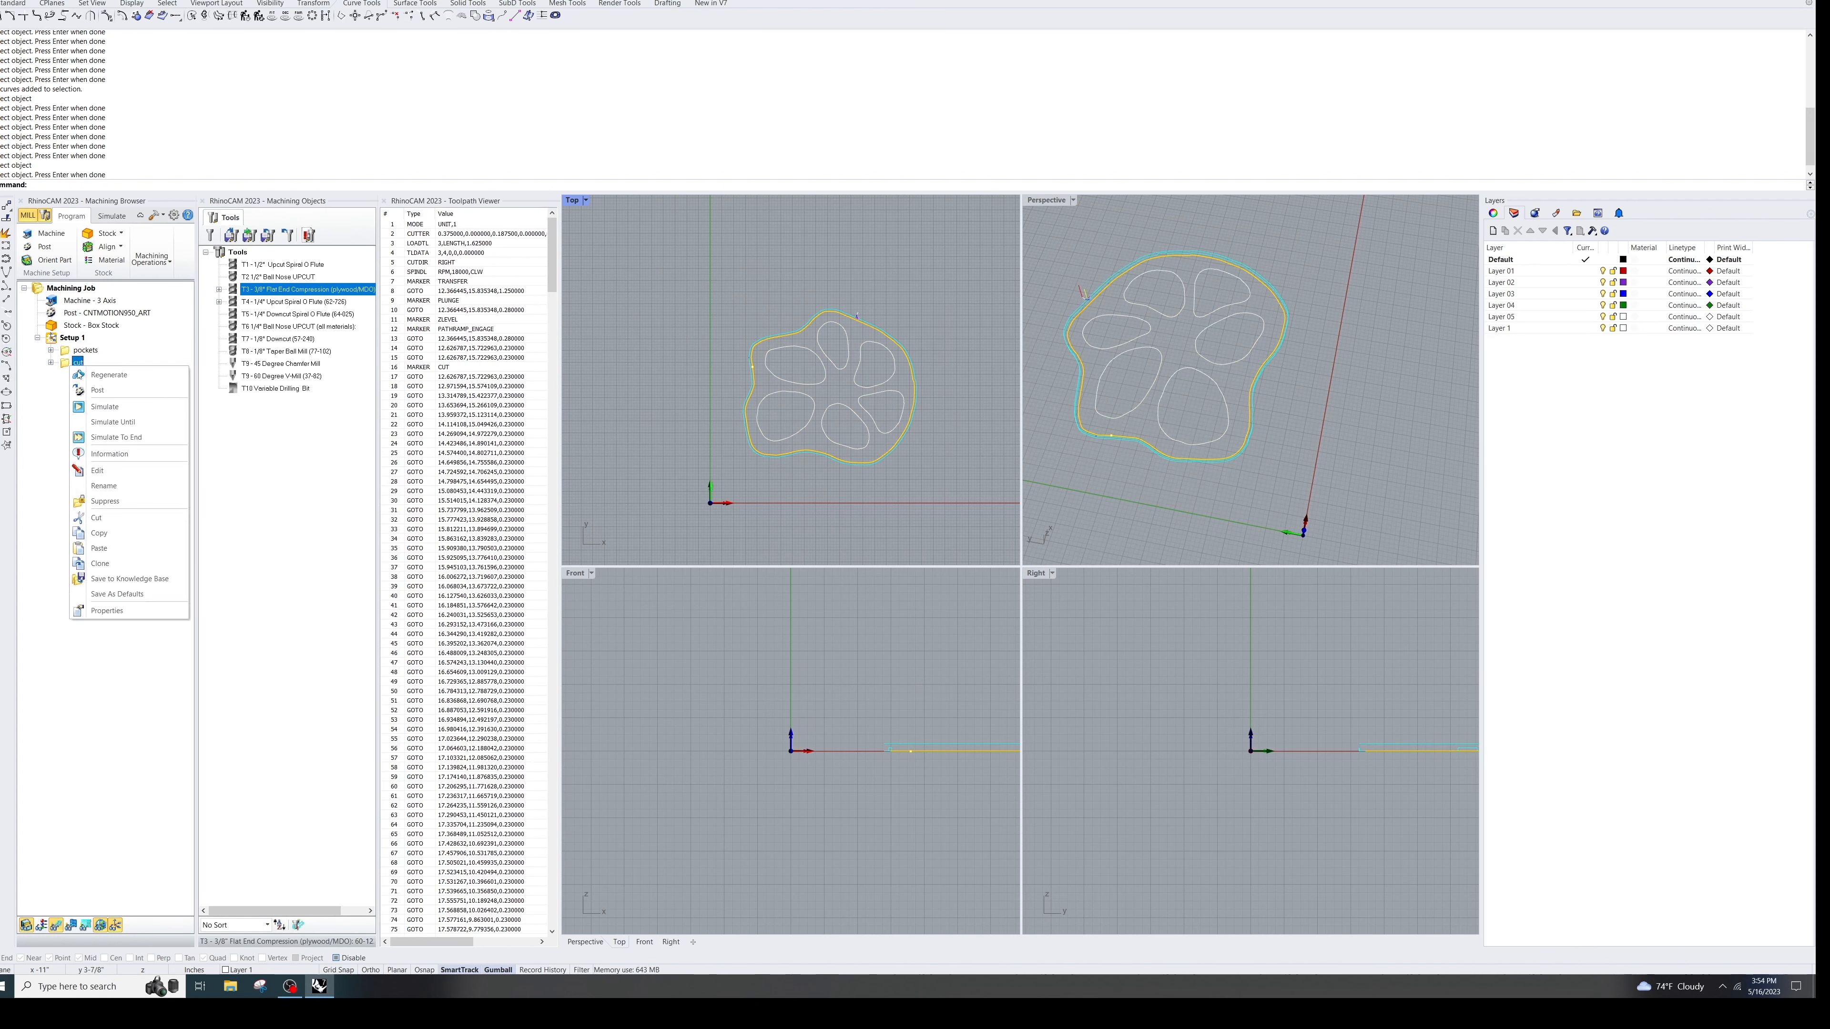
{"action": "left_click", "coordinate": [102, 406]}
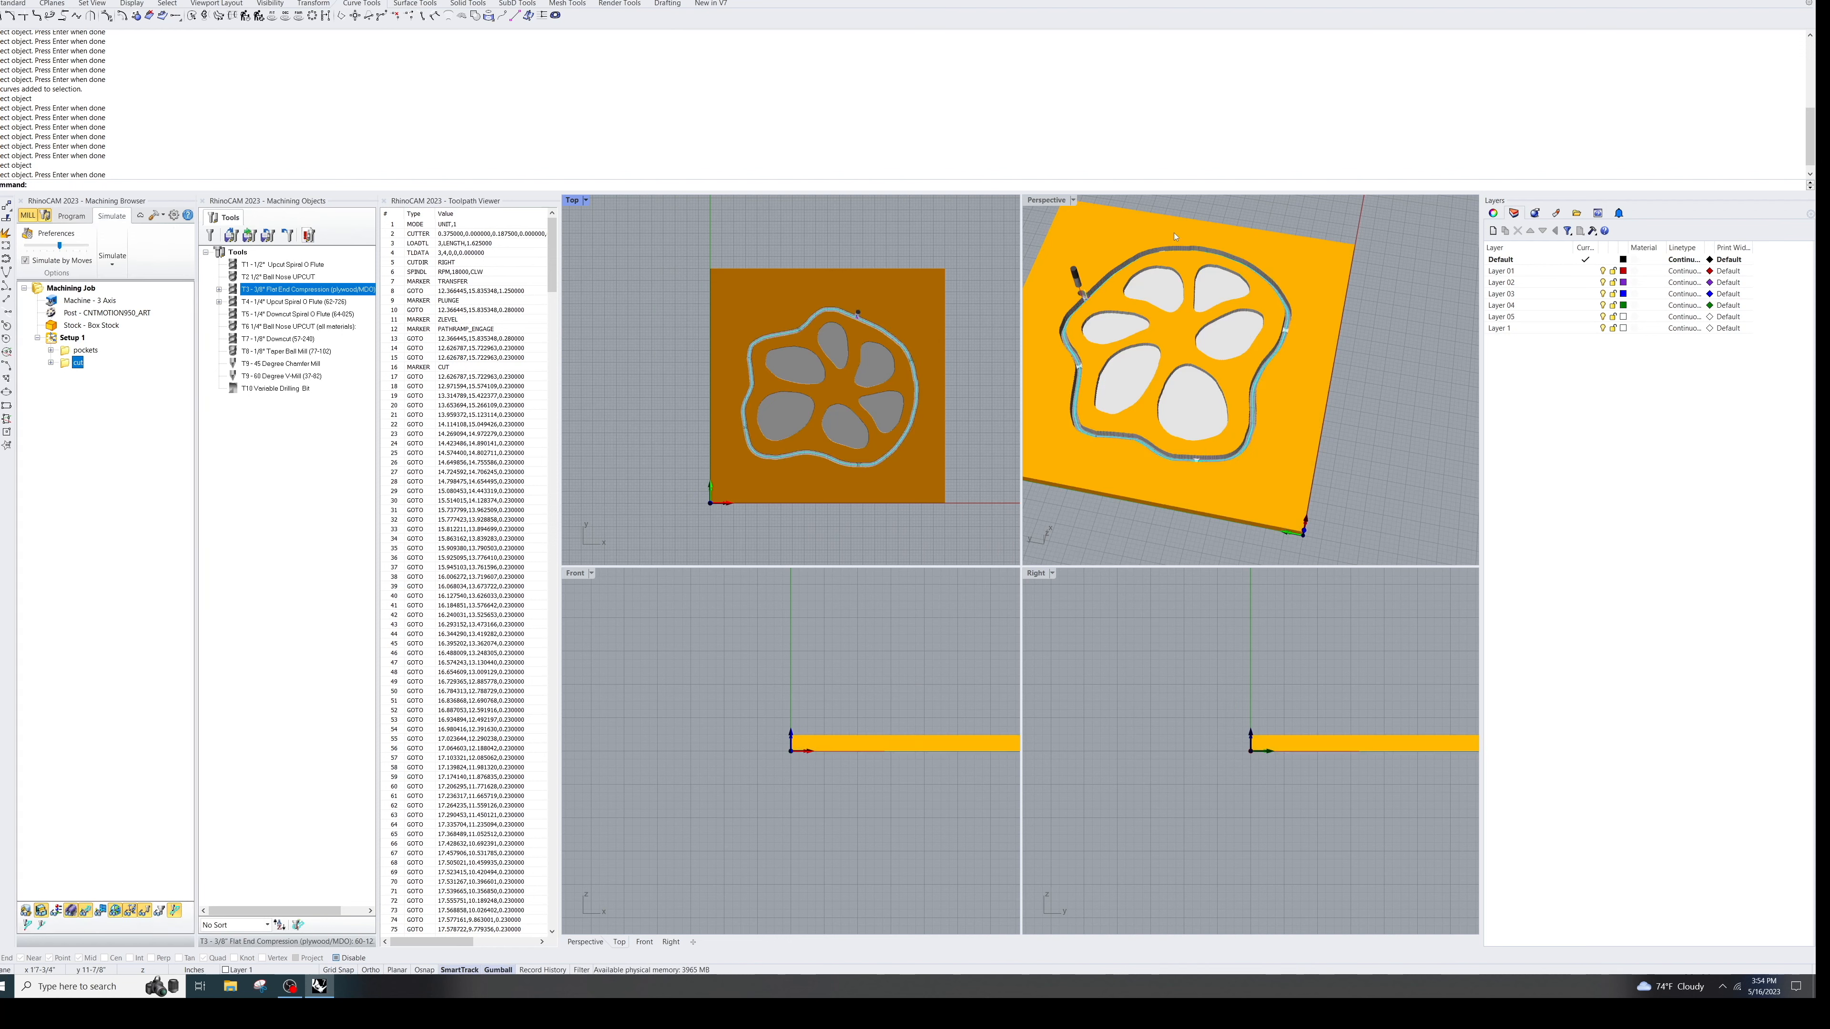
{"action": "scroll", "coordinate": [1205, 454], "scroll_direction": "down", "scroll_amount": 1}
{"action": "scroll", "coordinate": [1204, 454], "scroll_direction": "up", "scroll_amount": 4}
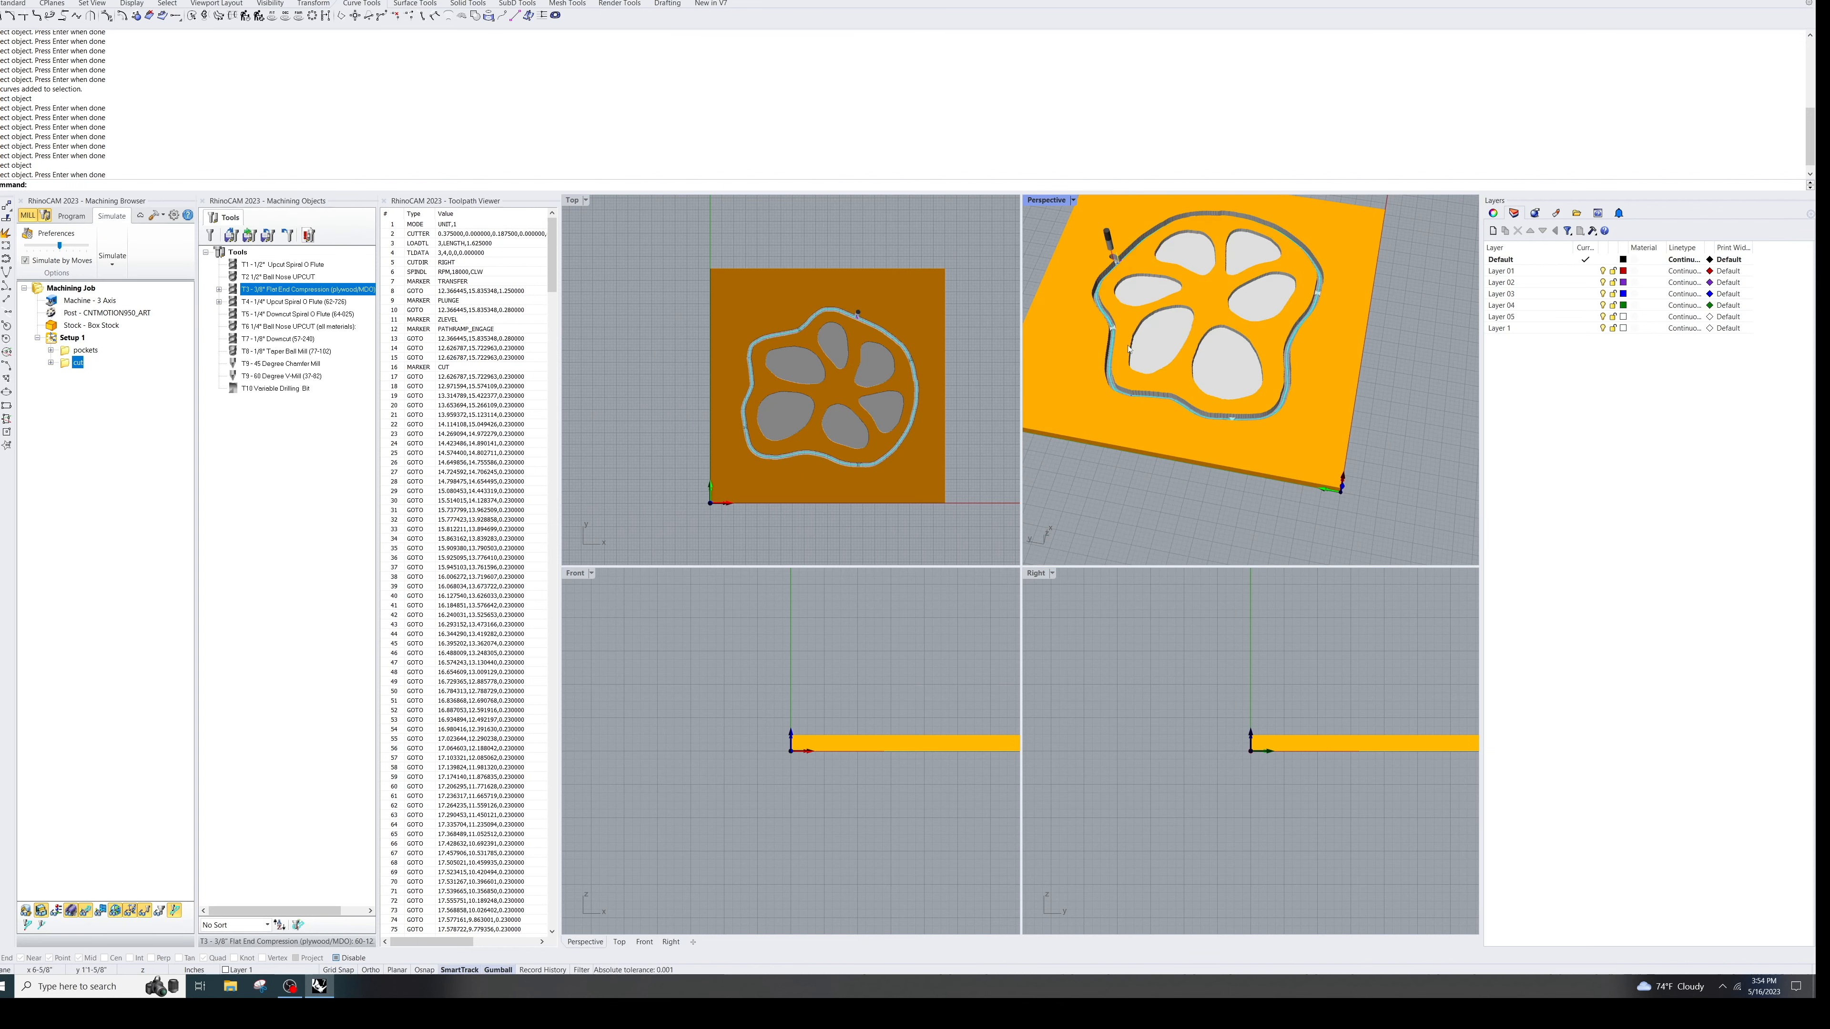
{"action": "scroll", "coordinate": [1176, 247], "scroll_direction": "up", "scroll_amount": 2}
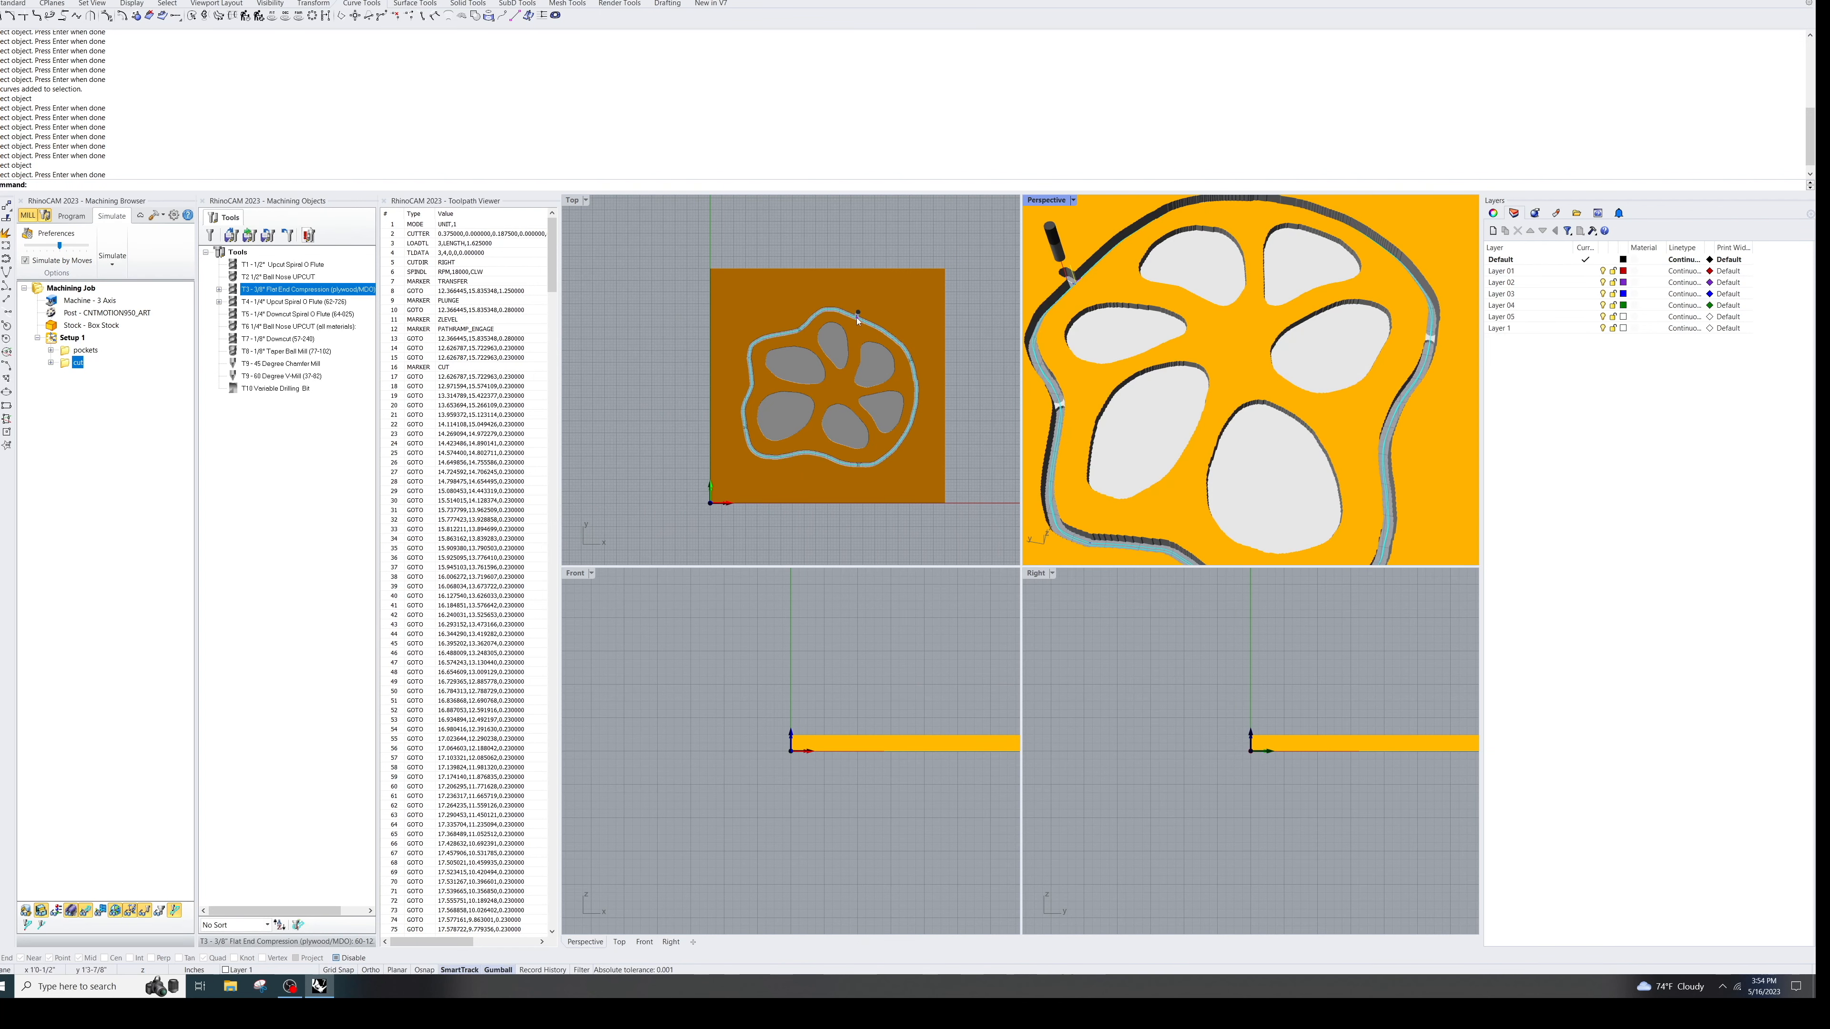
{"action": "scroll", "coordinate": [911, 358], "scroll_direction": "up", "scroll_amount": 3}
{"action": "scroll", "coordinate": [910, 359], "scroll_direction": "down", "scroll_amount": 5}
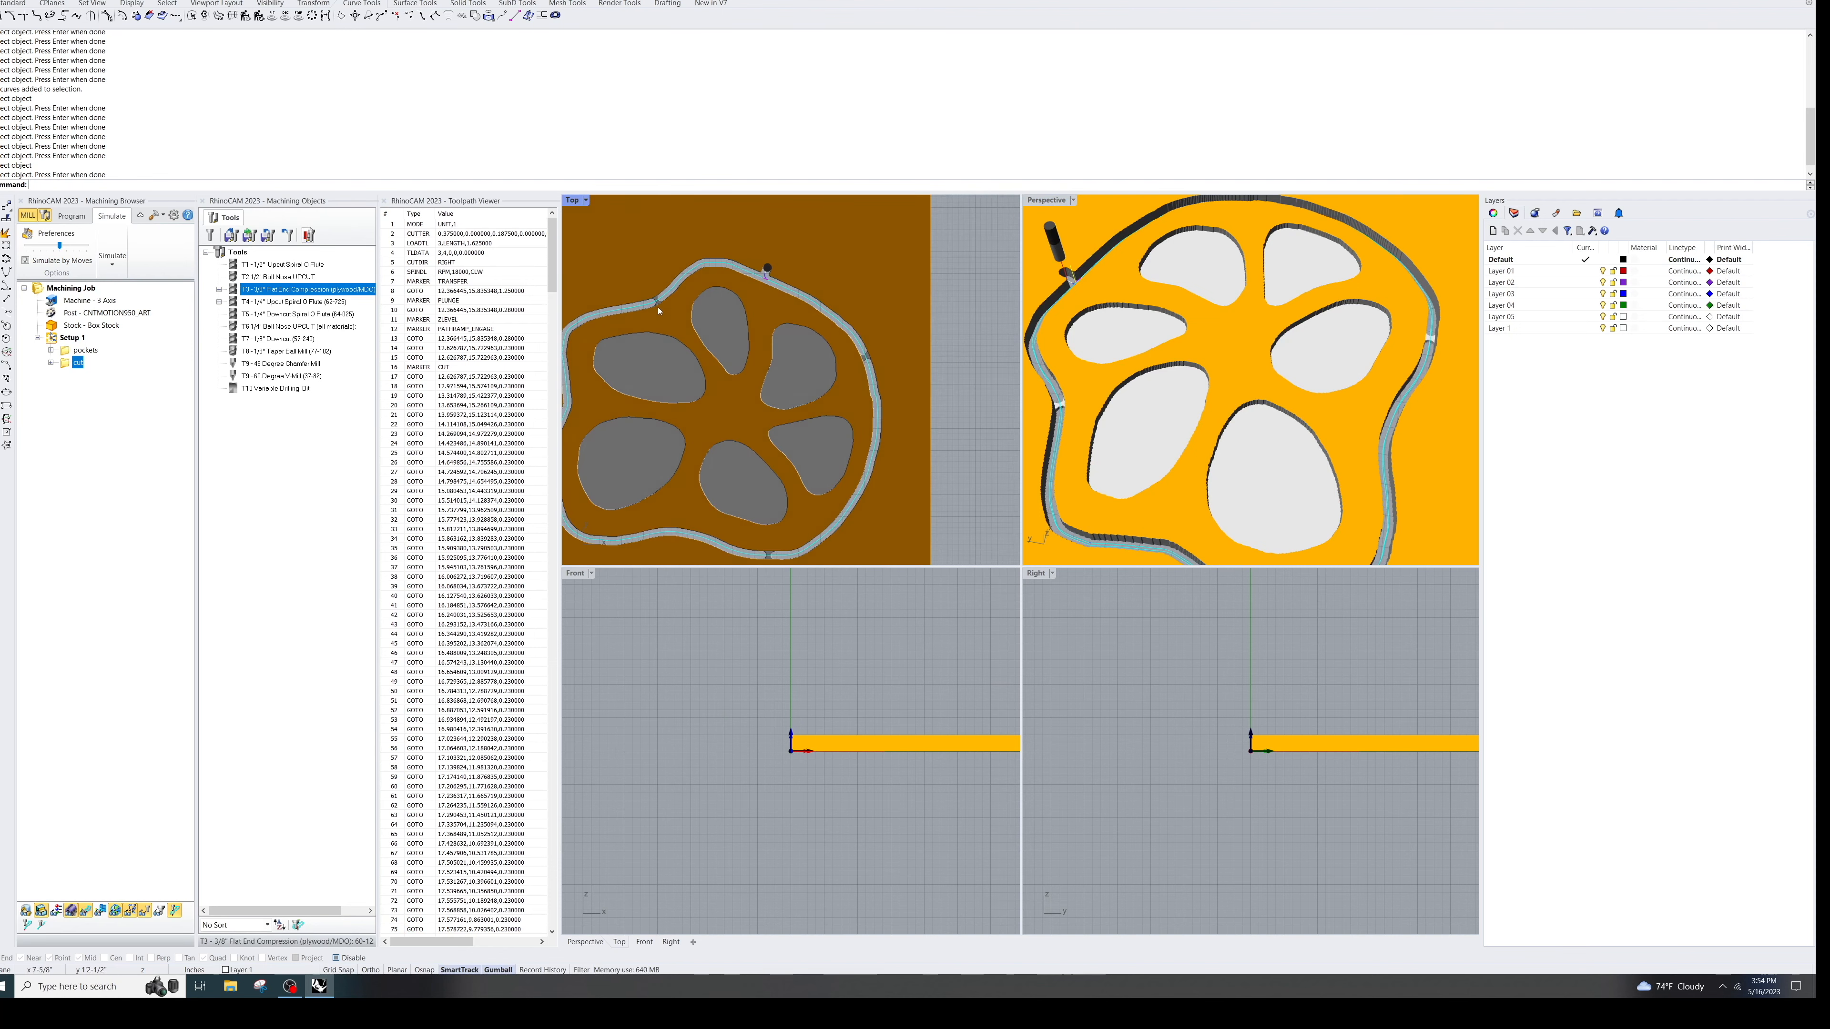
{"action": "scroll", "coordinate": [657, 311], "scroll_direction": "down", "scroll_amount": 8}
{"action": "scroll", "coordinate": [613, 391], "scroll_direction": "up", "scroll_amount": 10}
{"action": "scroll", "coordinate": [719, 348], "scroll_direction": "down", "scroll_amount": 6}
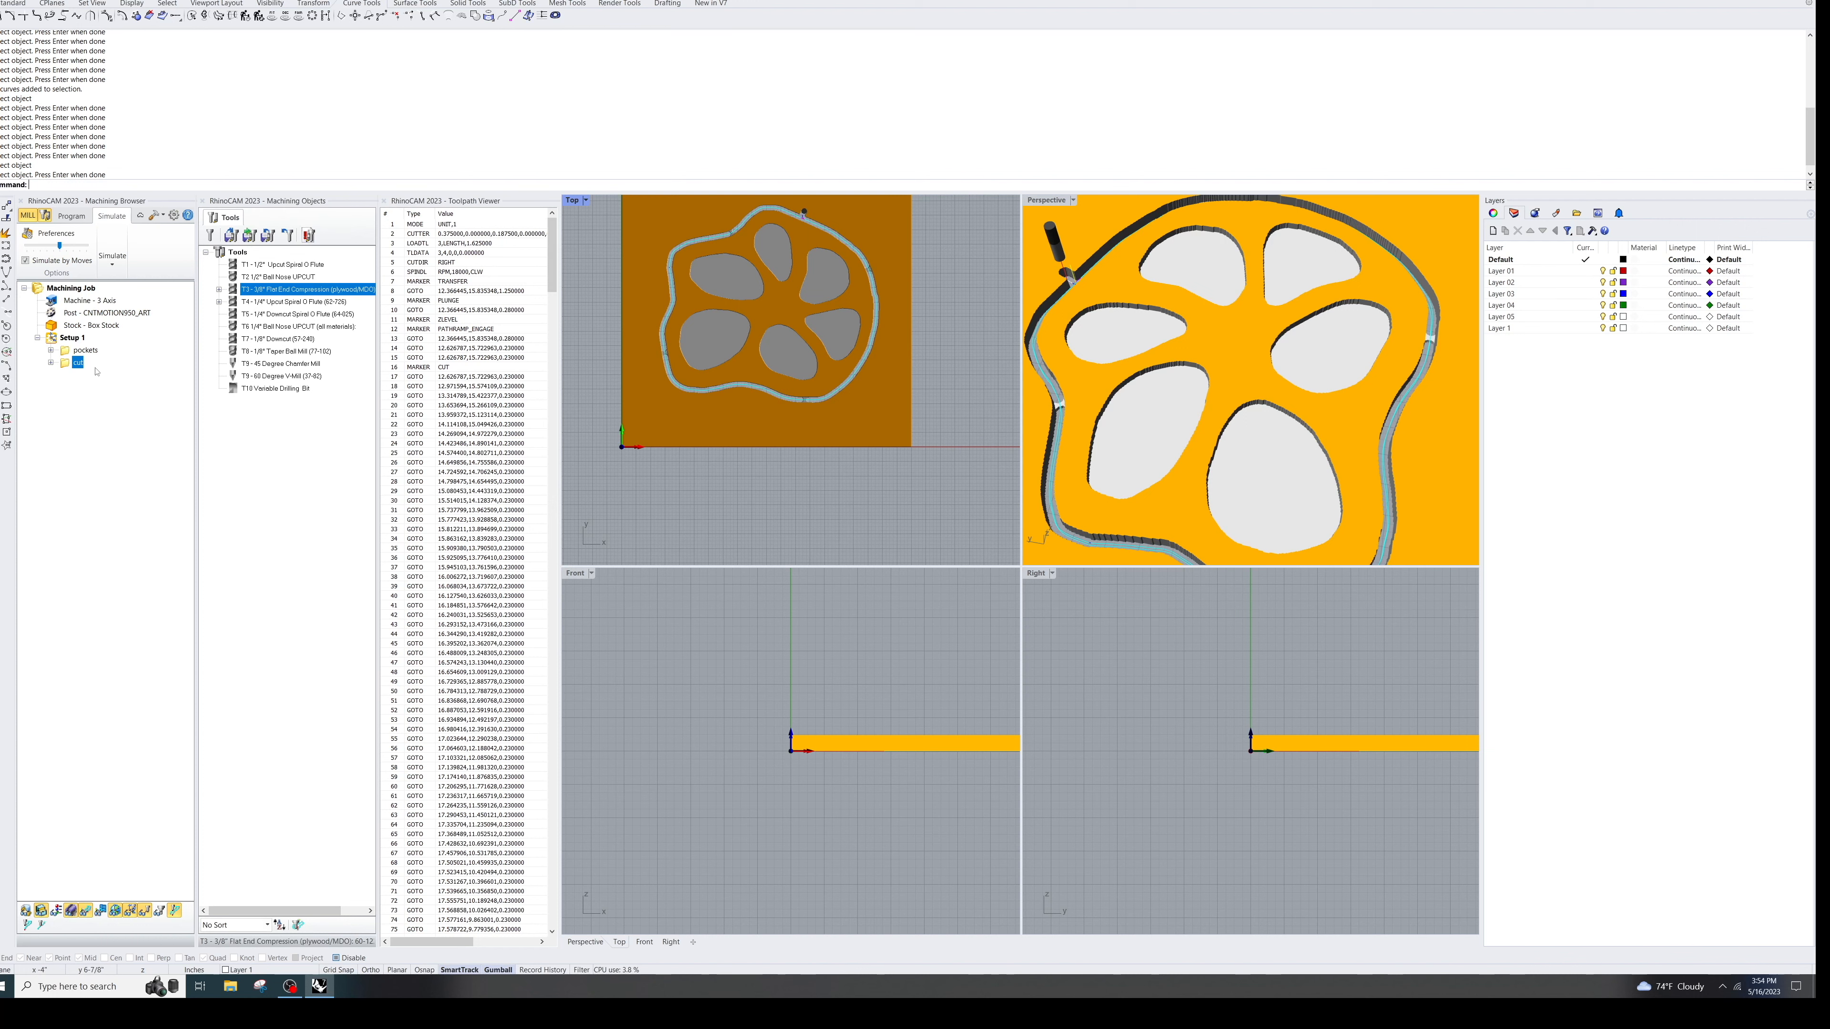
Step: Change the number of rectangular bridges in the cut operation's advanced cut parameters and regenerate its toolpath
{"action": "double_click", "coordinate": [67, 367]}
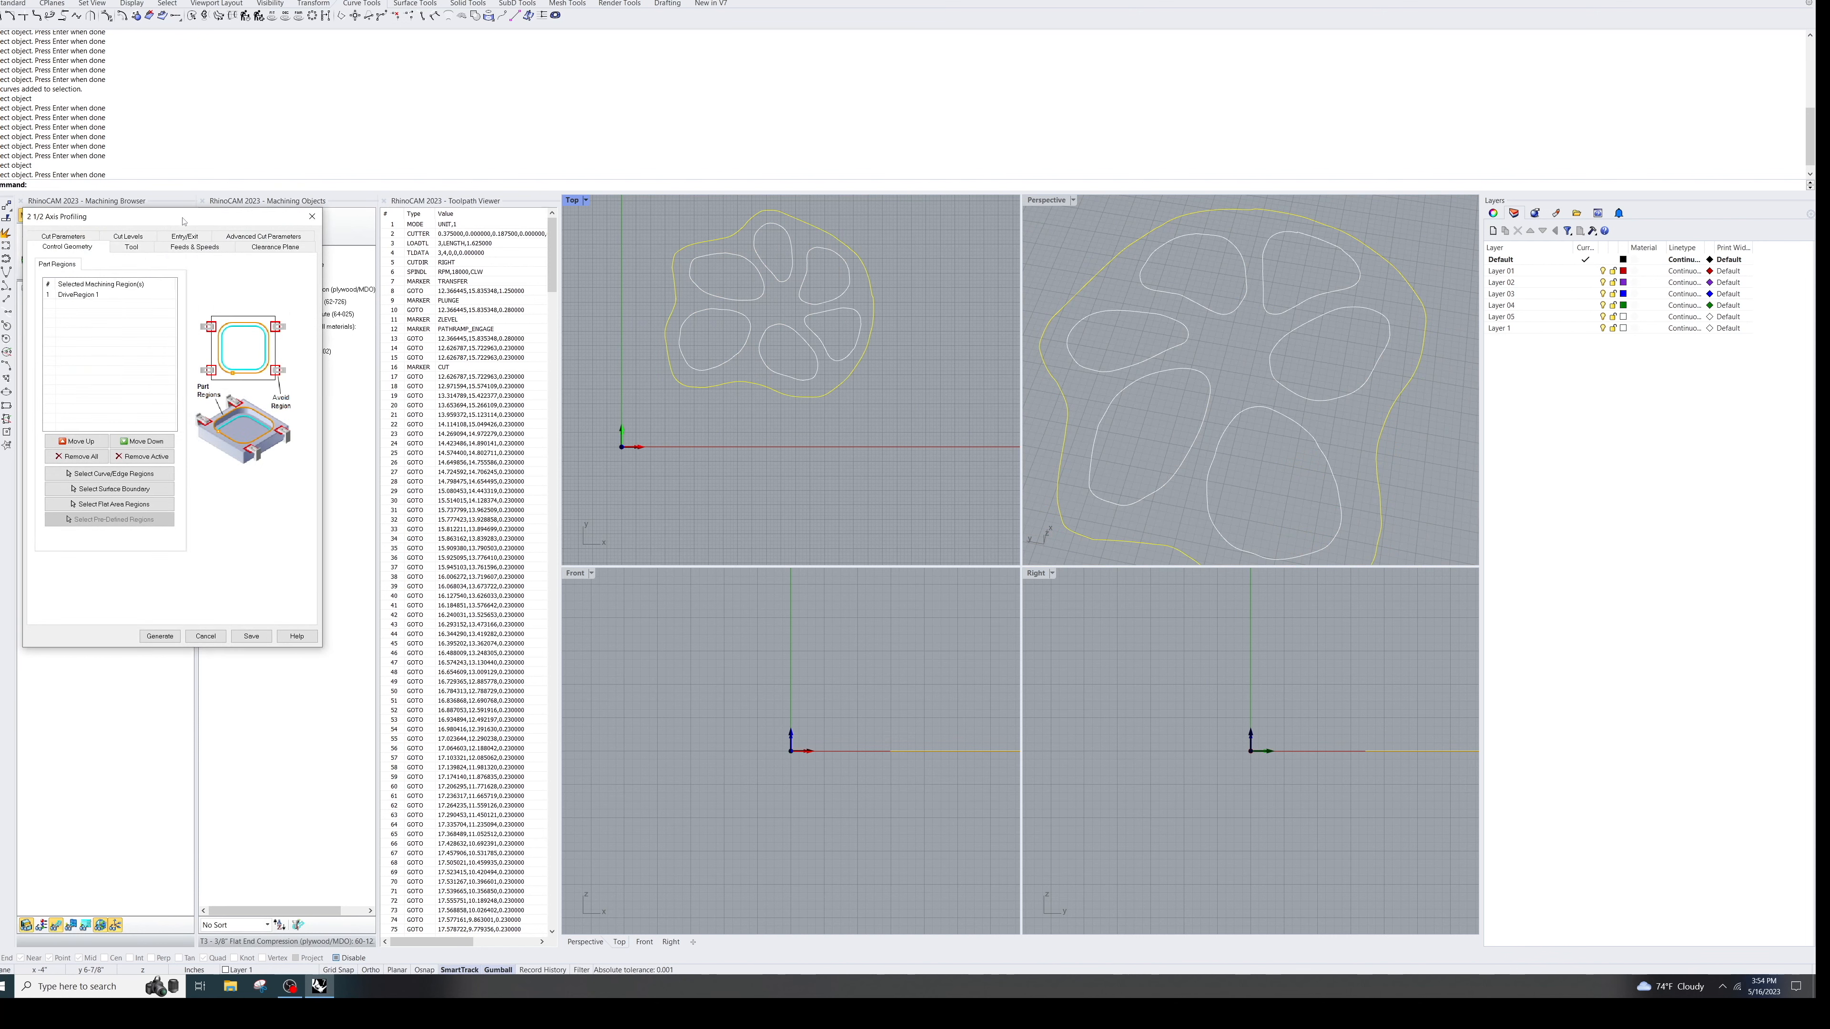
{"action": "left_click_drag", "start_coordinate": [184, 221], "coordinate": [561, 400]}
{"action": "left_click", "coordinate": [644, 416]}
{"action": "double_click", "coordinate": [524, 696]}
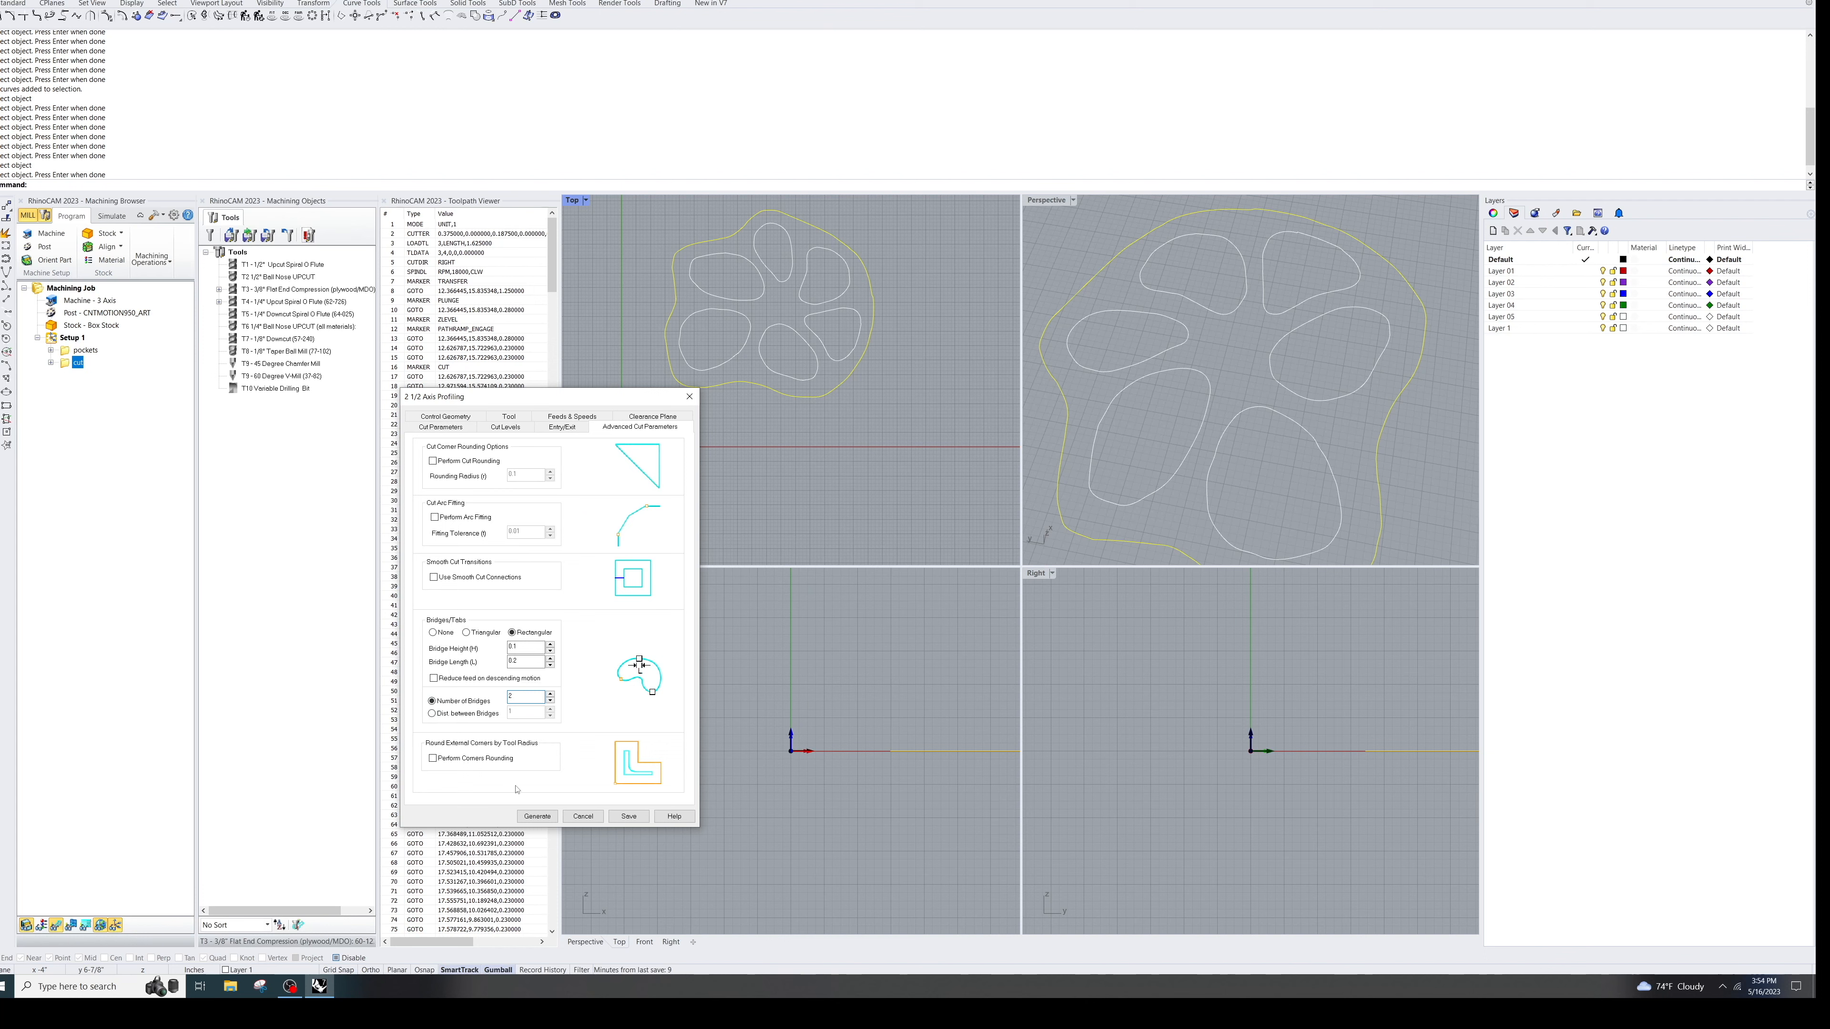
{"action": "left_click", "coordinate": [537, 815]}
{"action": "scroll", "coordinate": [788, 315], "scroll_direction": "up", "scroll_amount": 3}
{"action": "scroll", "coordinate": [787, 315], "scroll_direction": "down", "scroll_amount": 3}
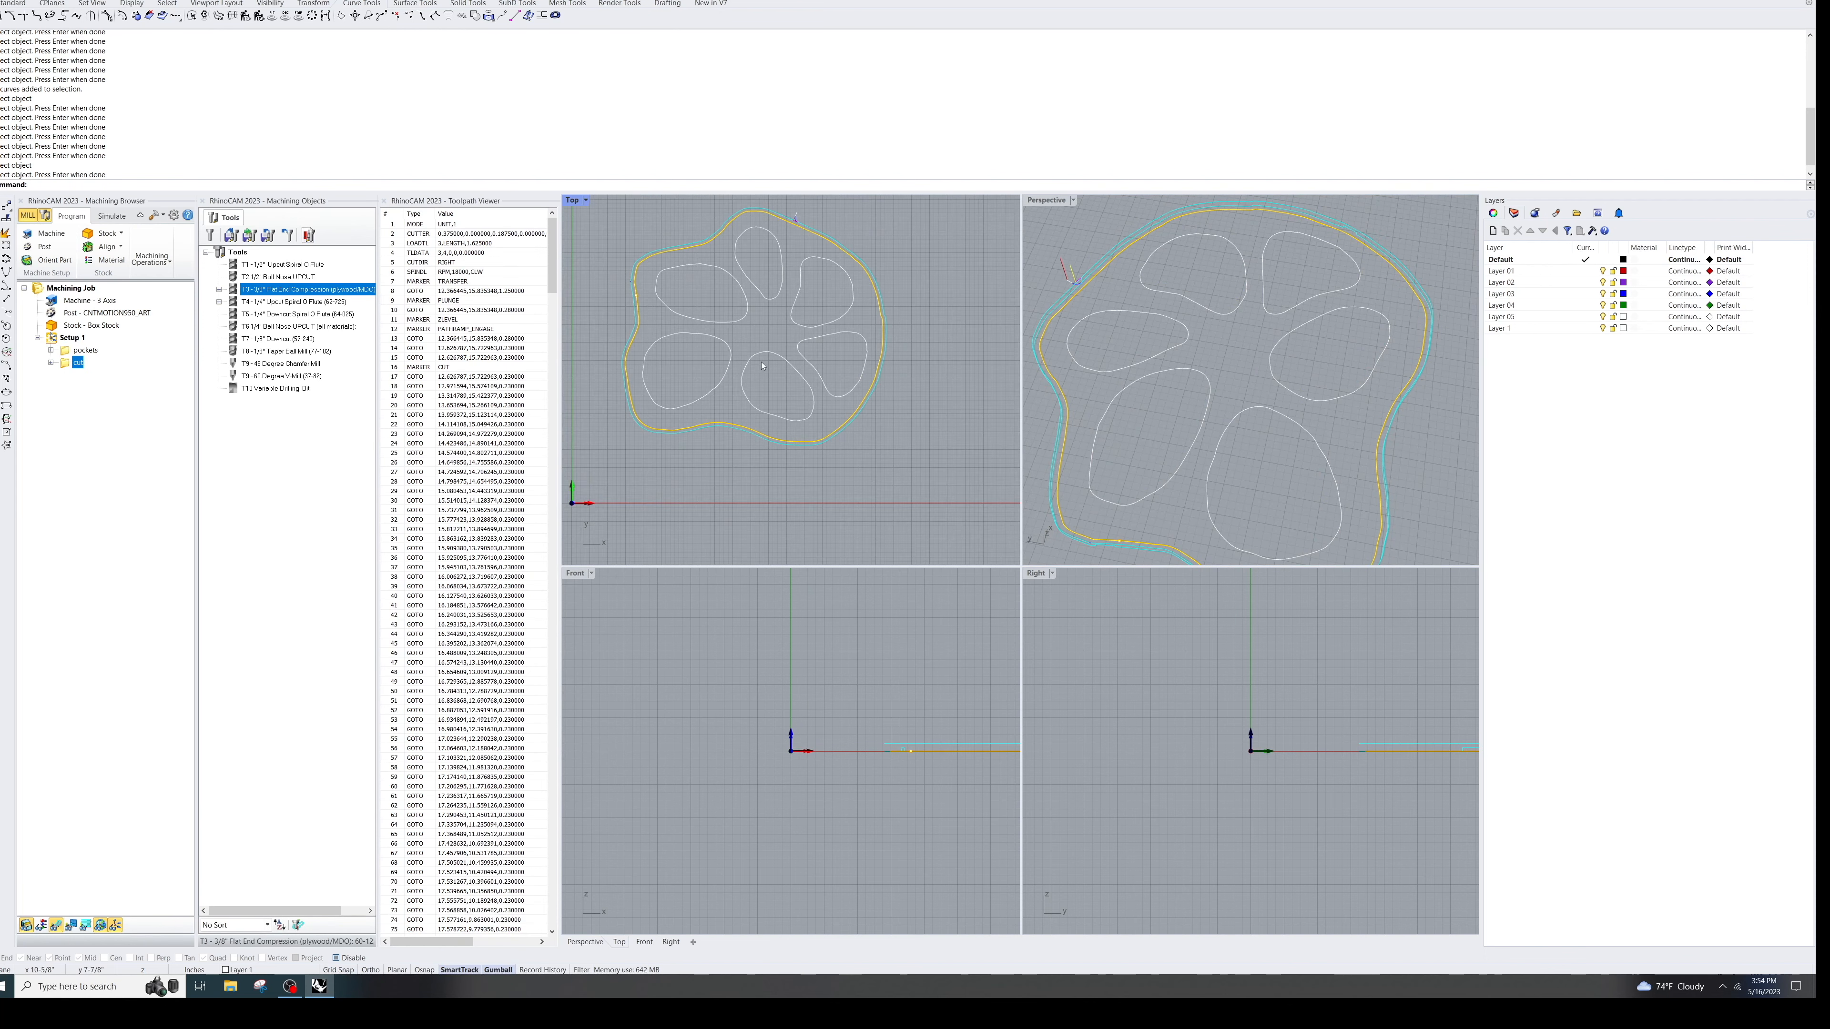
Step: Simulate the cut operation again and examine the outline's bridges, then compare the simulated results of the pockets and cut operations
{"action": "right_click", "coordinate": [78, 362]}
{"action": "left_click", "coordinate": [108, 406]}
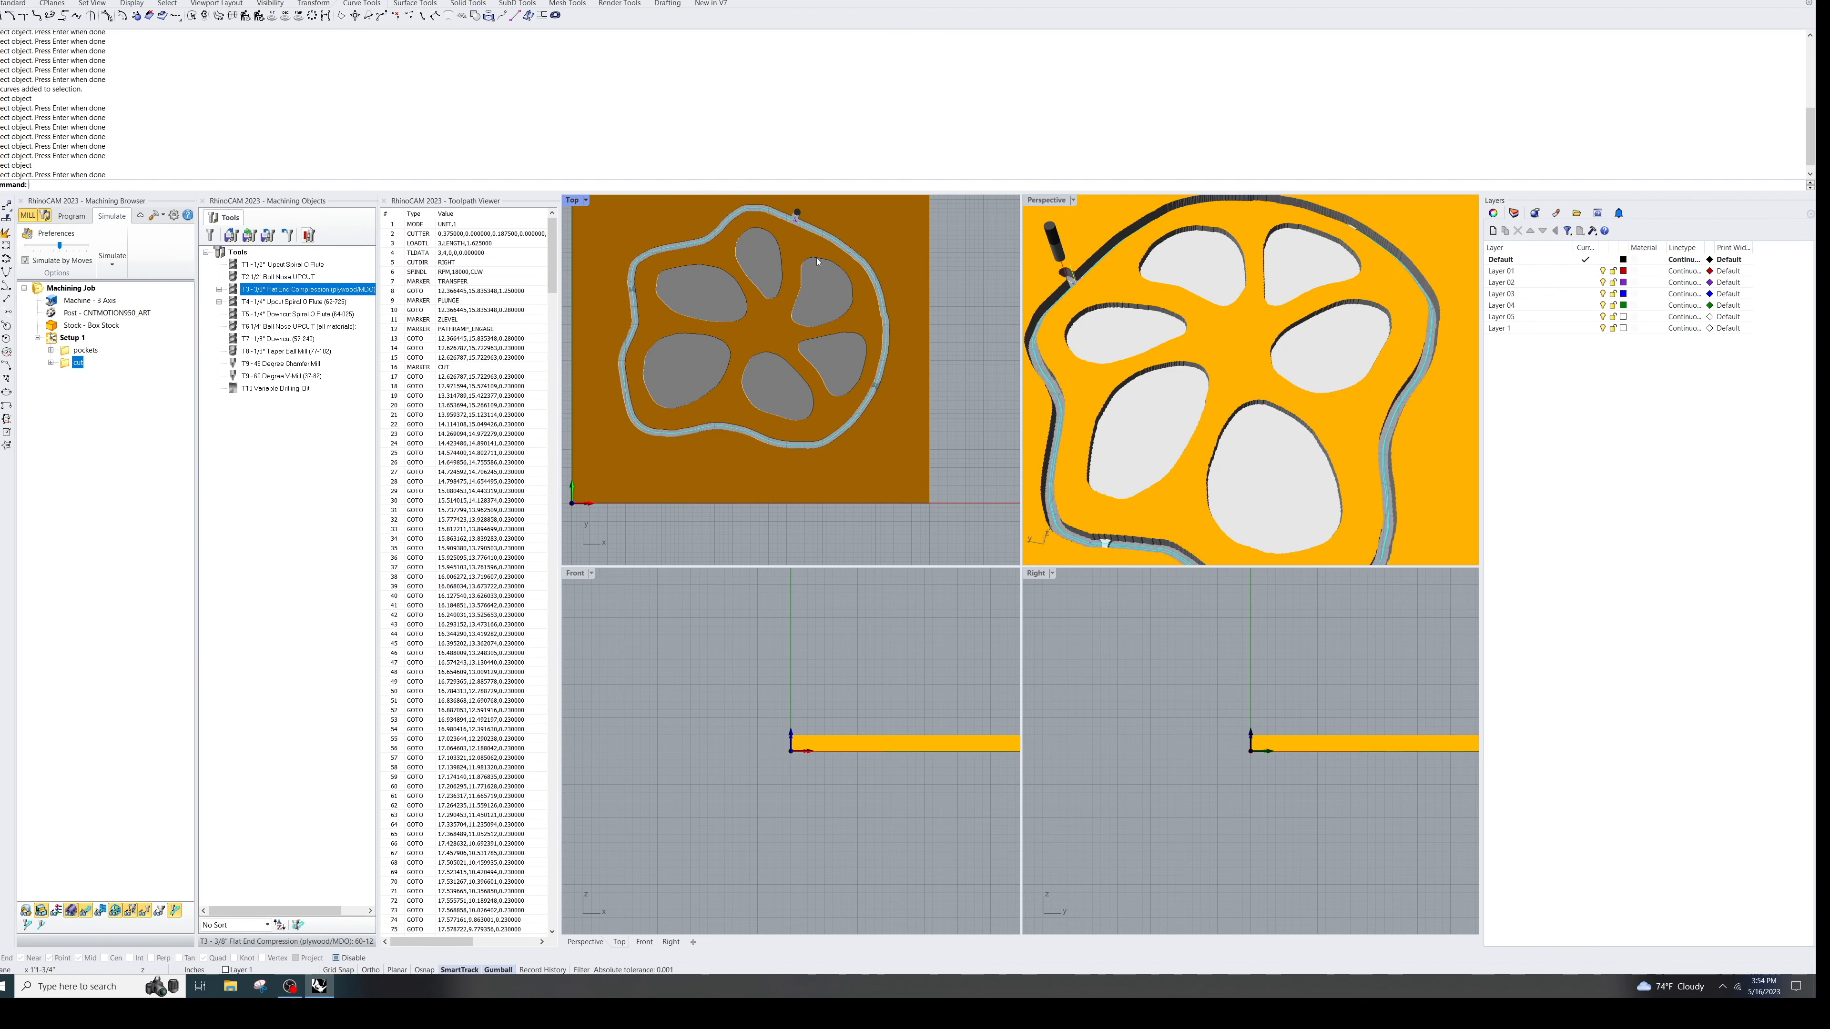
{"action": "scroll", "coordinate": [749, 304], "scroll_direction": "up", "scroll_amount": 2}
{"action": "scroll", "coordinate": [792, 389], "scroll_direction": "down", "scroll_amount": 2}
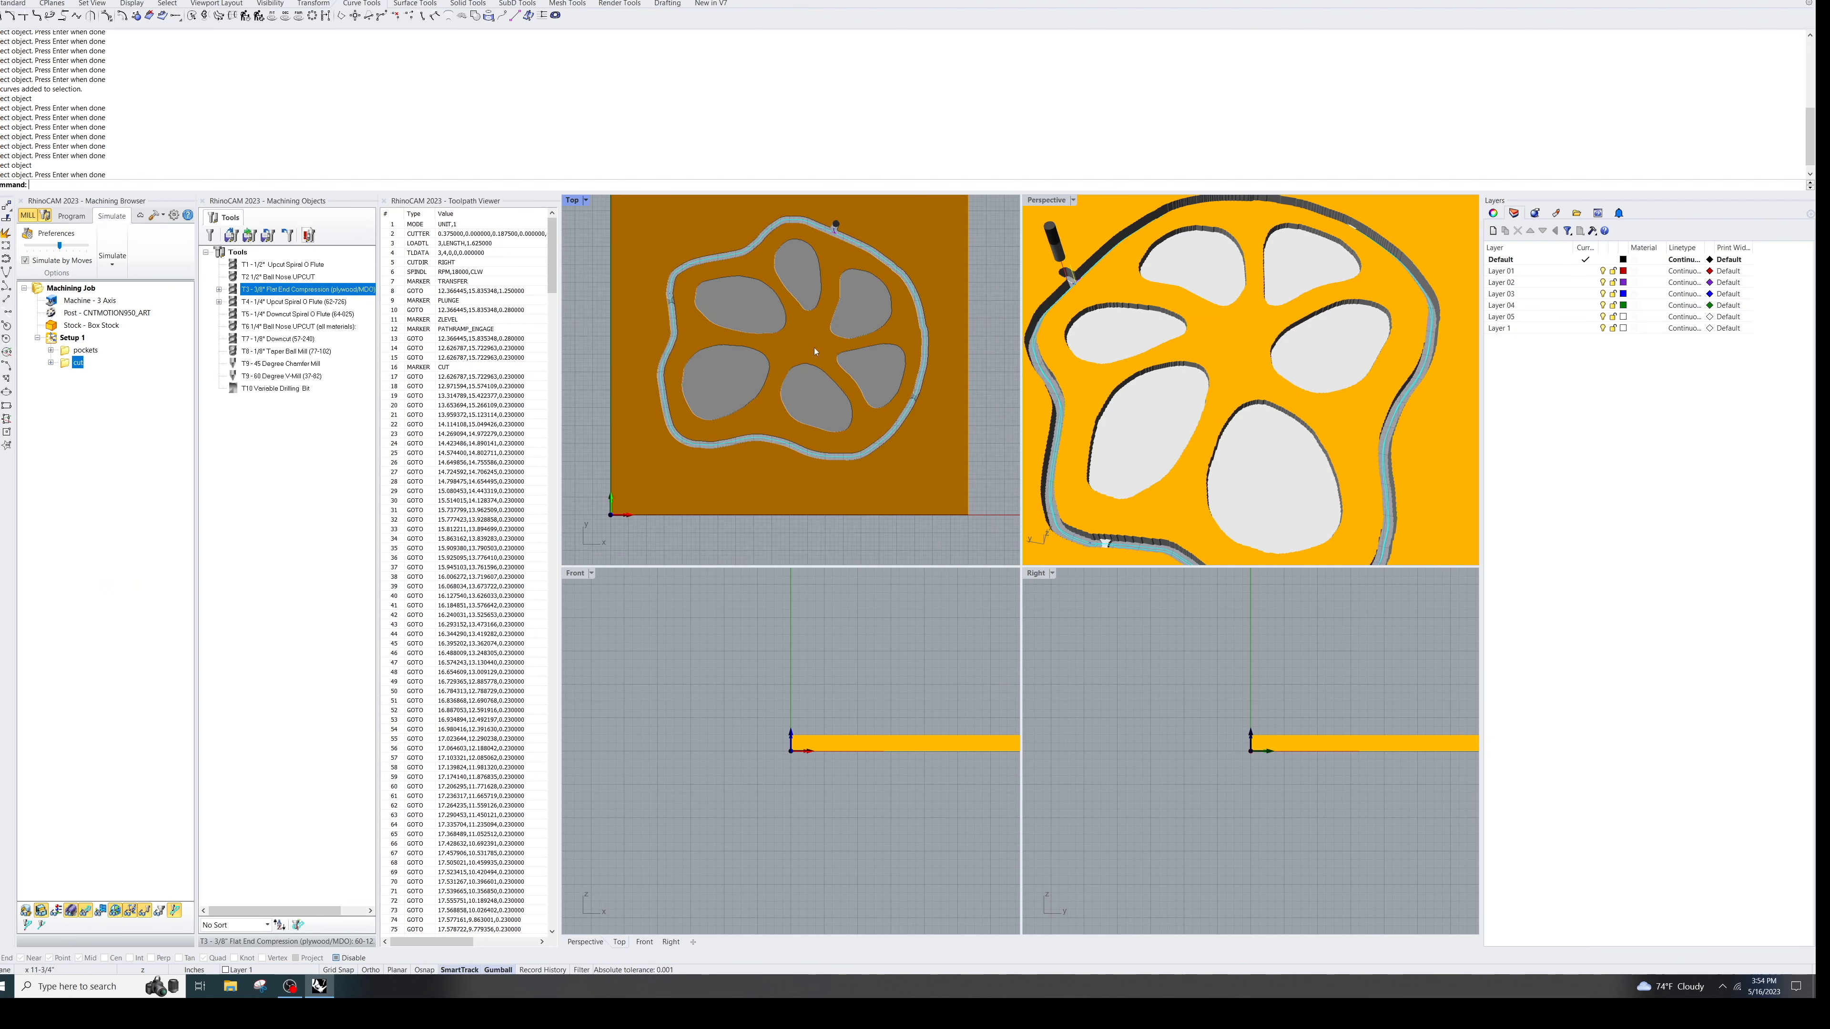
{"action": "right_click_drag", "start_coordinate": [822, 436], "coordinate": [806, 374]}
{"action": "scroll", "coordinate": [1157, 446], "scroll_direction": "up", "scroll_amount": 6}
{"action": "scroll", "coordinate": [1157, 449], "scroll_direction": "down", "scroll_amount": 2}
{"action": "scroll", "coordinate": [1158, 449], "scroll_direction": "down", "scroll_amount": 5}
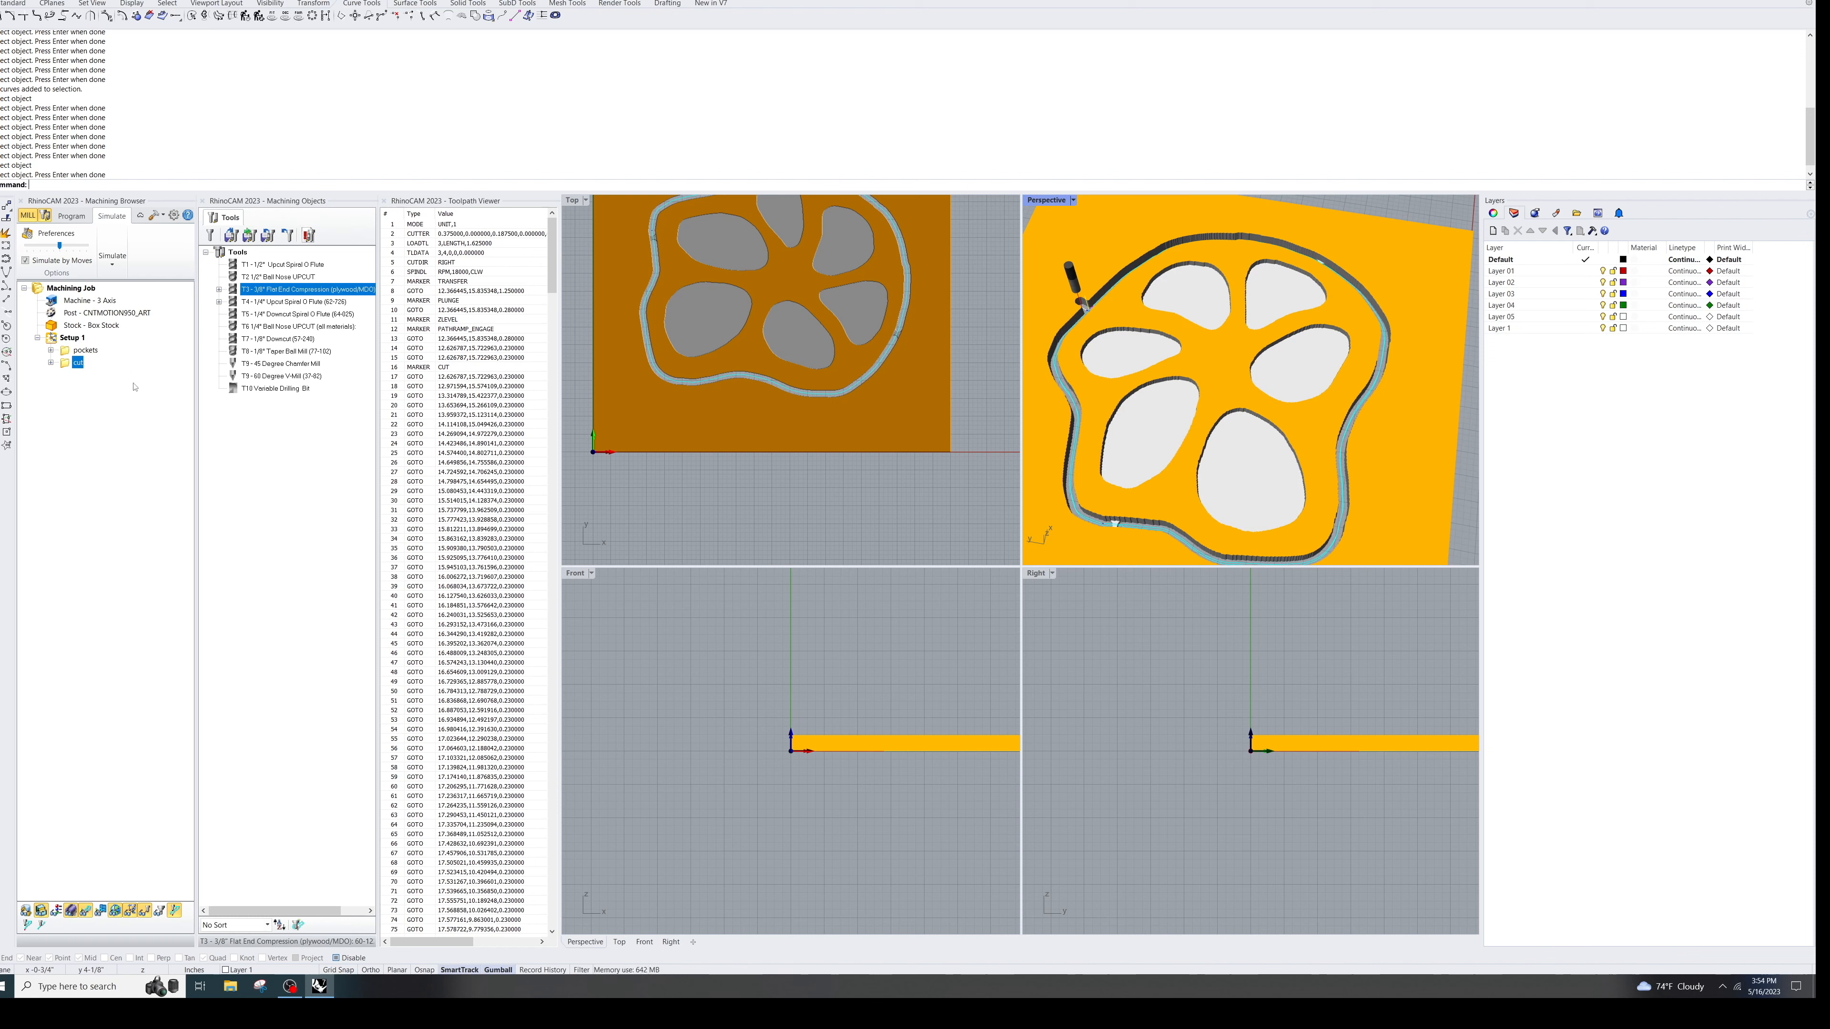
{"action": "left_click", "coordinate": [84, 350]}
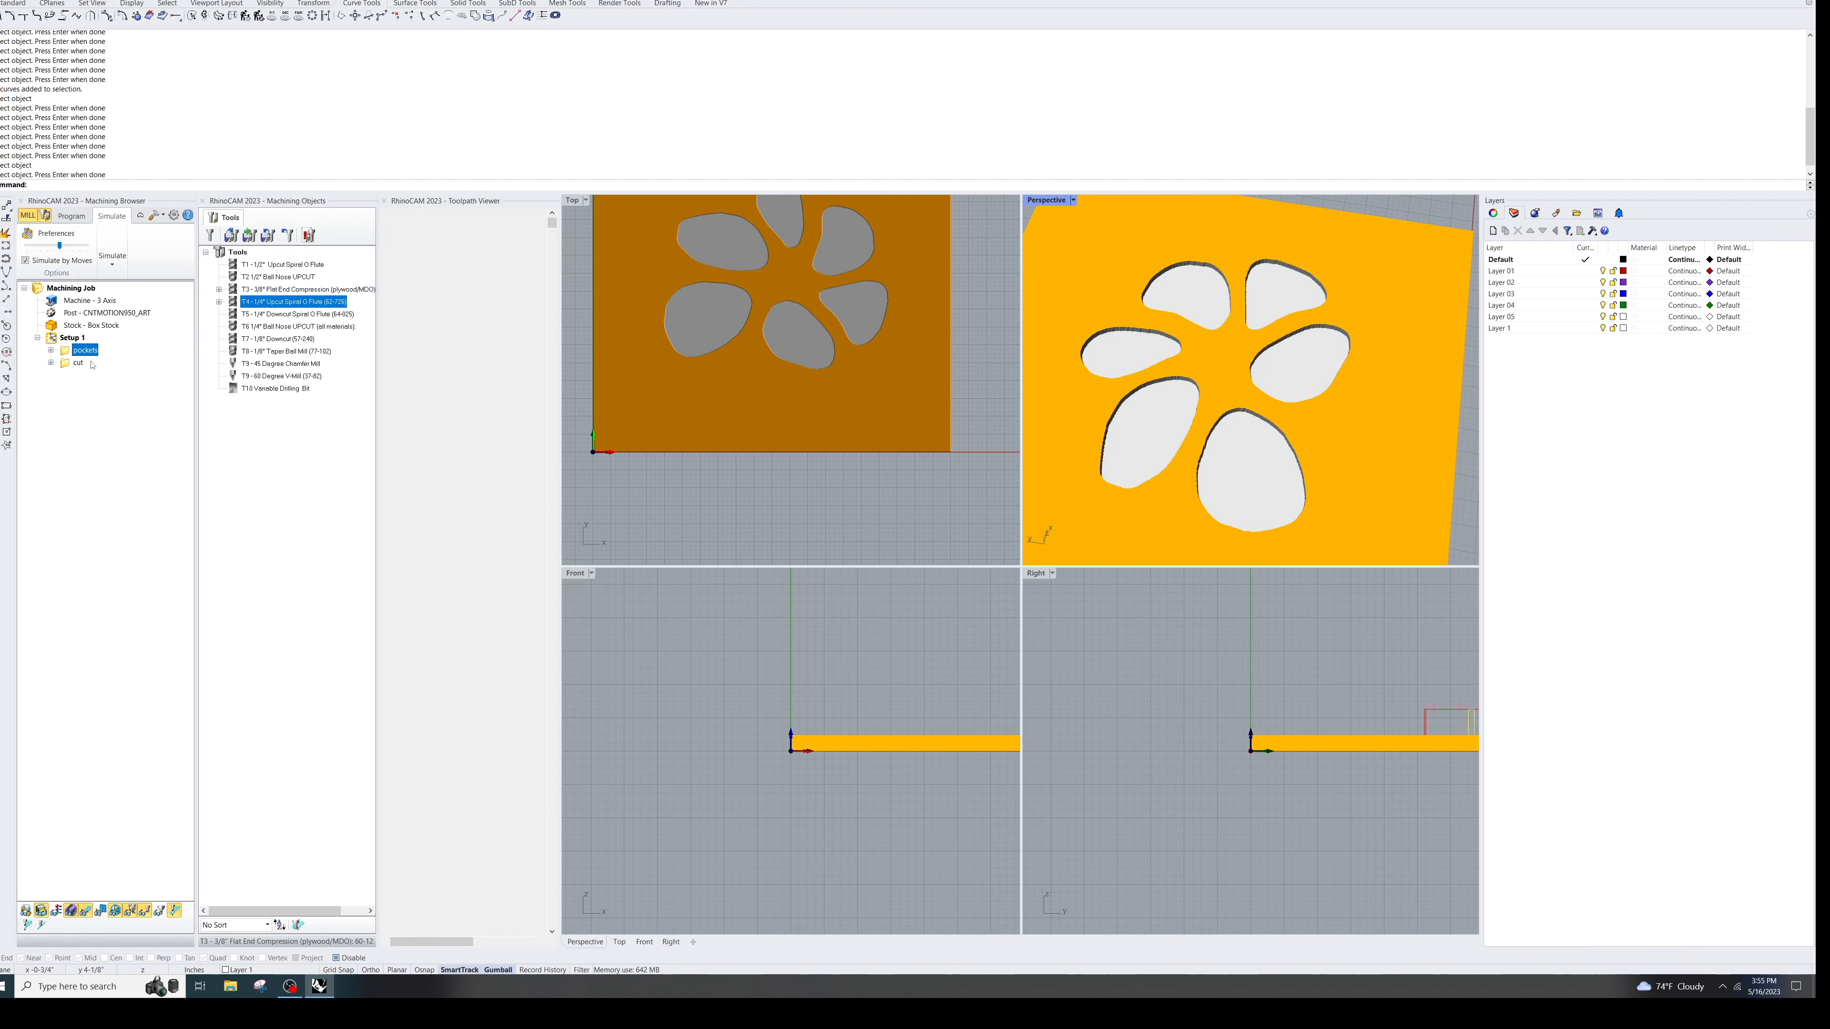
{"action": "left_click", "coordinate": [77, 362]}
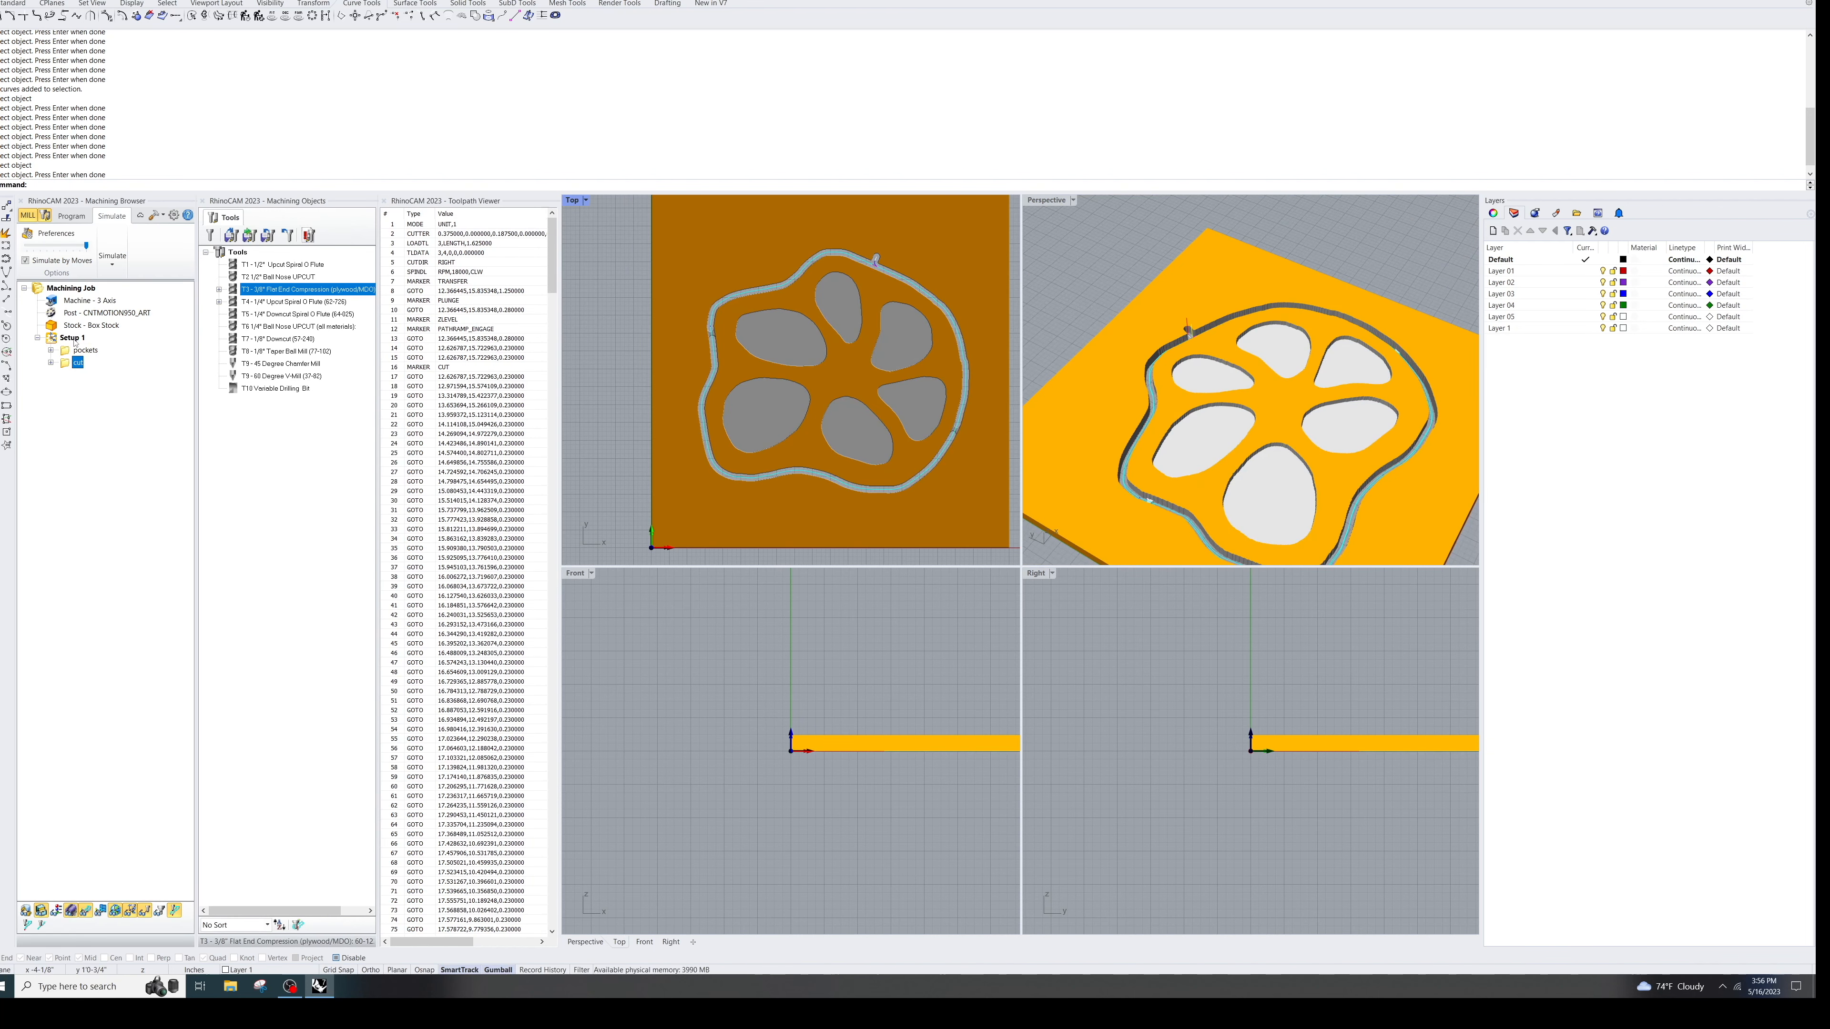
Step: Post-process the whole Setup 1 to an NC file named lotus_pocket
{"action": "left_click", "coordinate": [72, 337]}
{"action": "right_click", "coordinate": [73, 337]}
{"action": "left_click", "coordinate": [101, 365]}
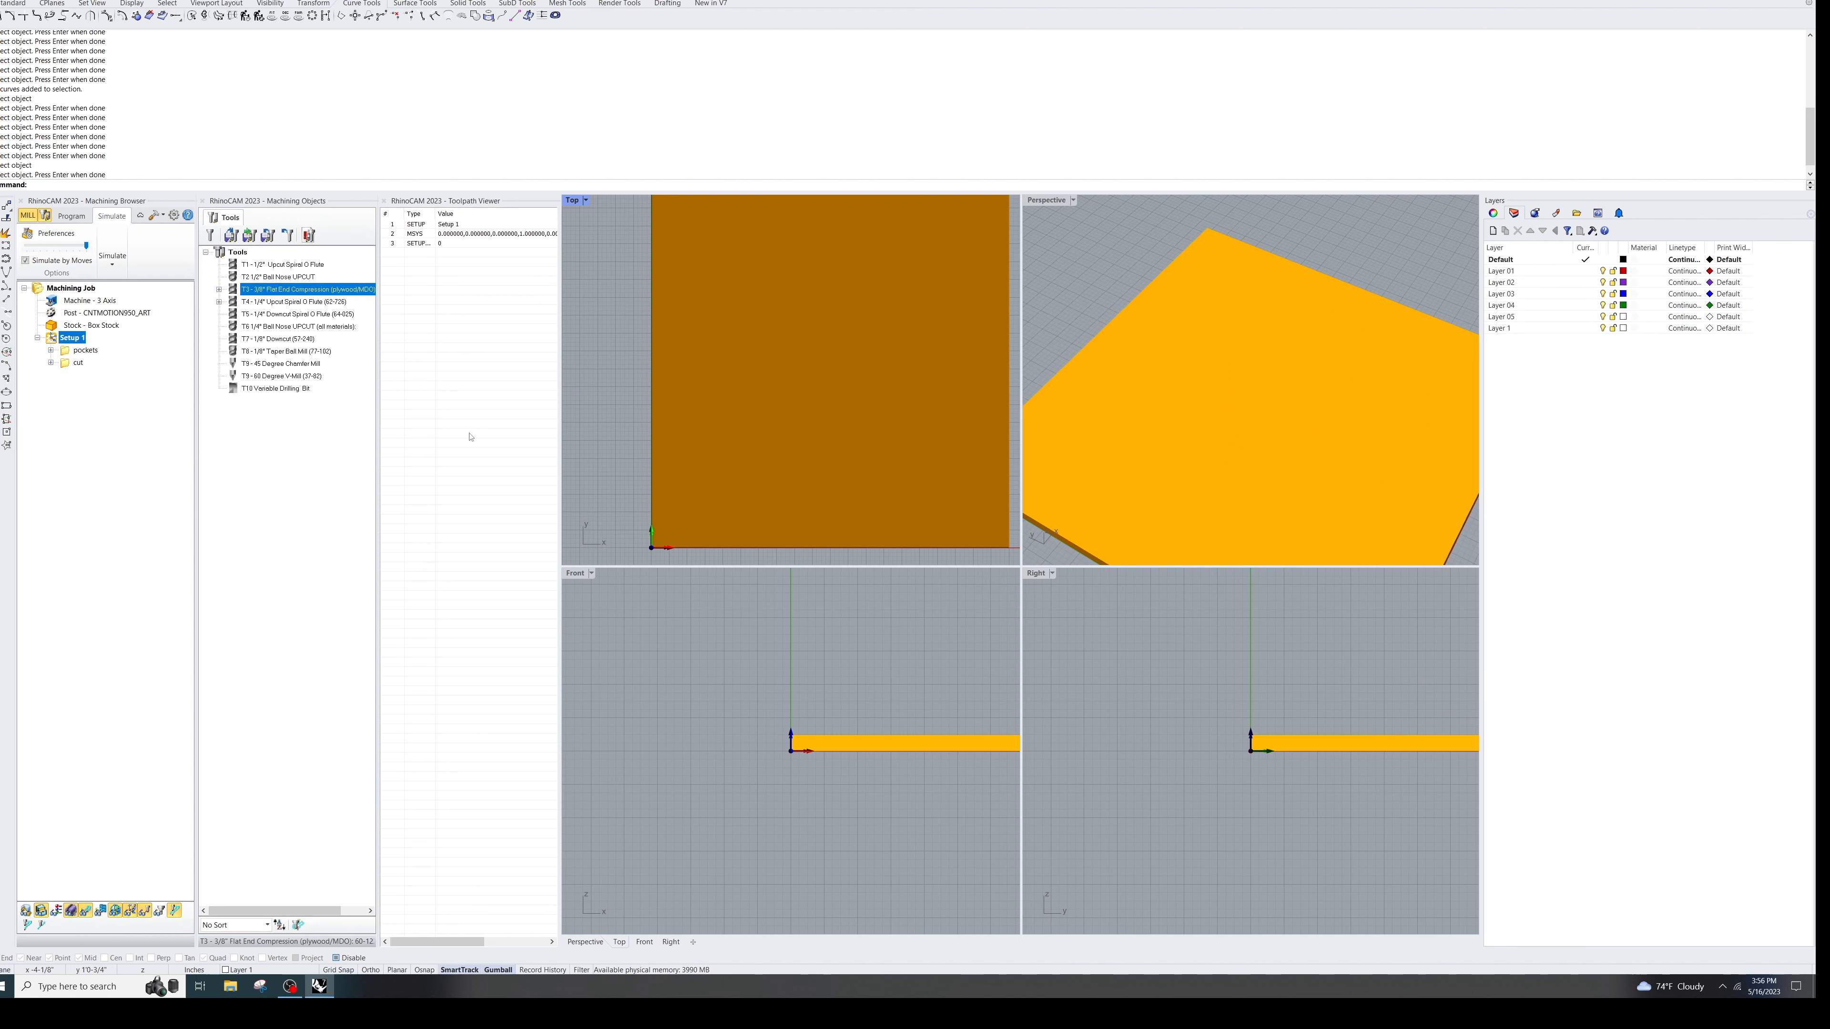
{"action": "left_click", "coordinate": [850, 522]}
{"action": "left_click_drag", "start_coordinate": [849, 522], "coordinate": [825, 522]}
{"action": "key", "text": "BackSpace"}
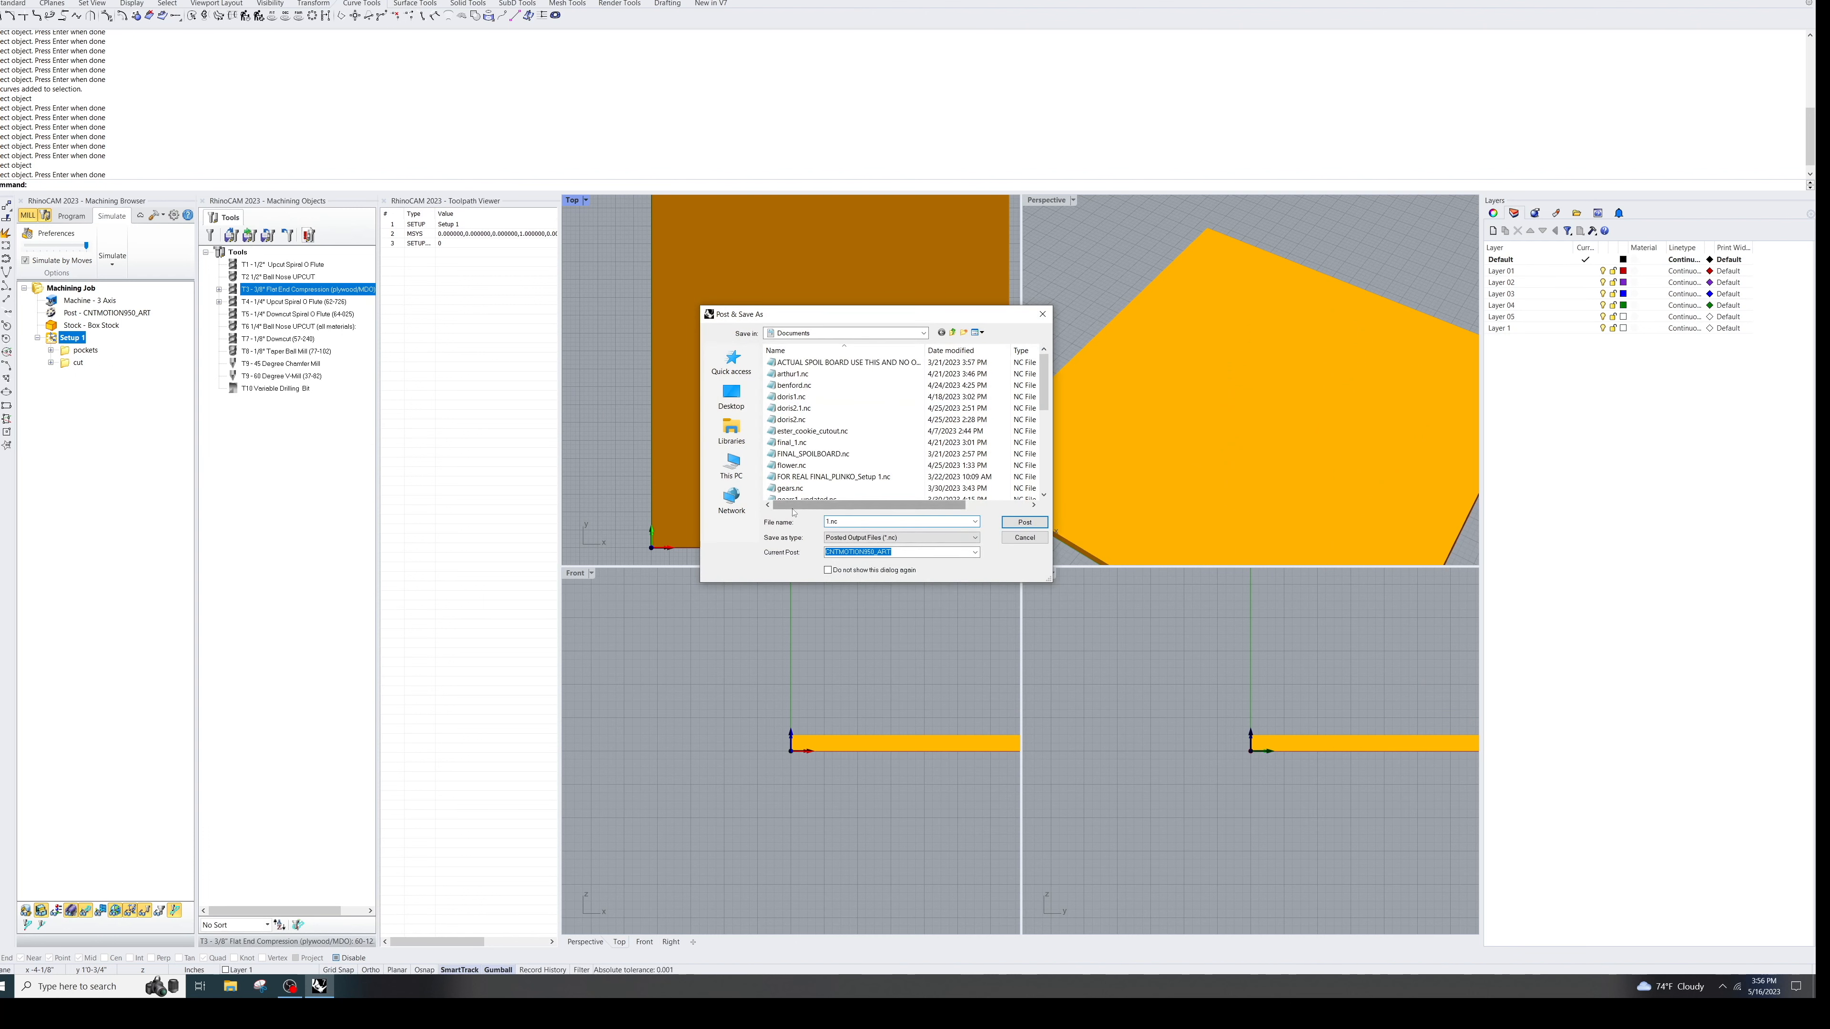
{"action": "type", "text": "lotus_pocket"}
{"action": "key", "text": "Return"}
Step: Search the posted G-code in Notepad for "pocket" and for "profile"
{"action": "left_click_drag", "start_coordinate": [383, 309], "coordinate": [275, 314]}
{"action": "key", "text": "ctrl+f"}
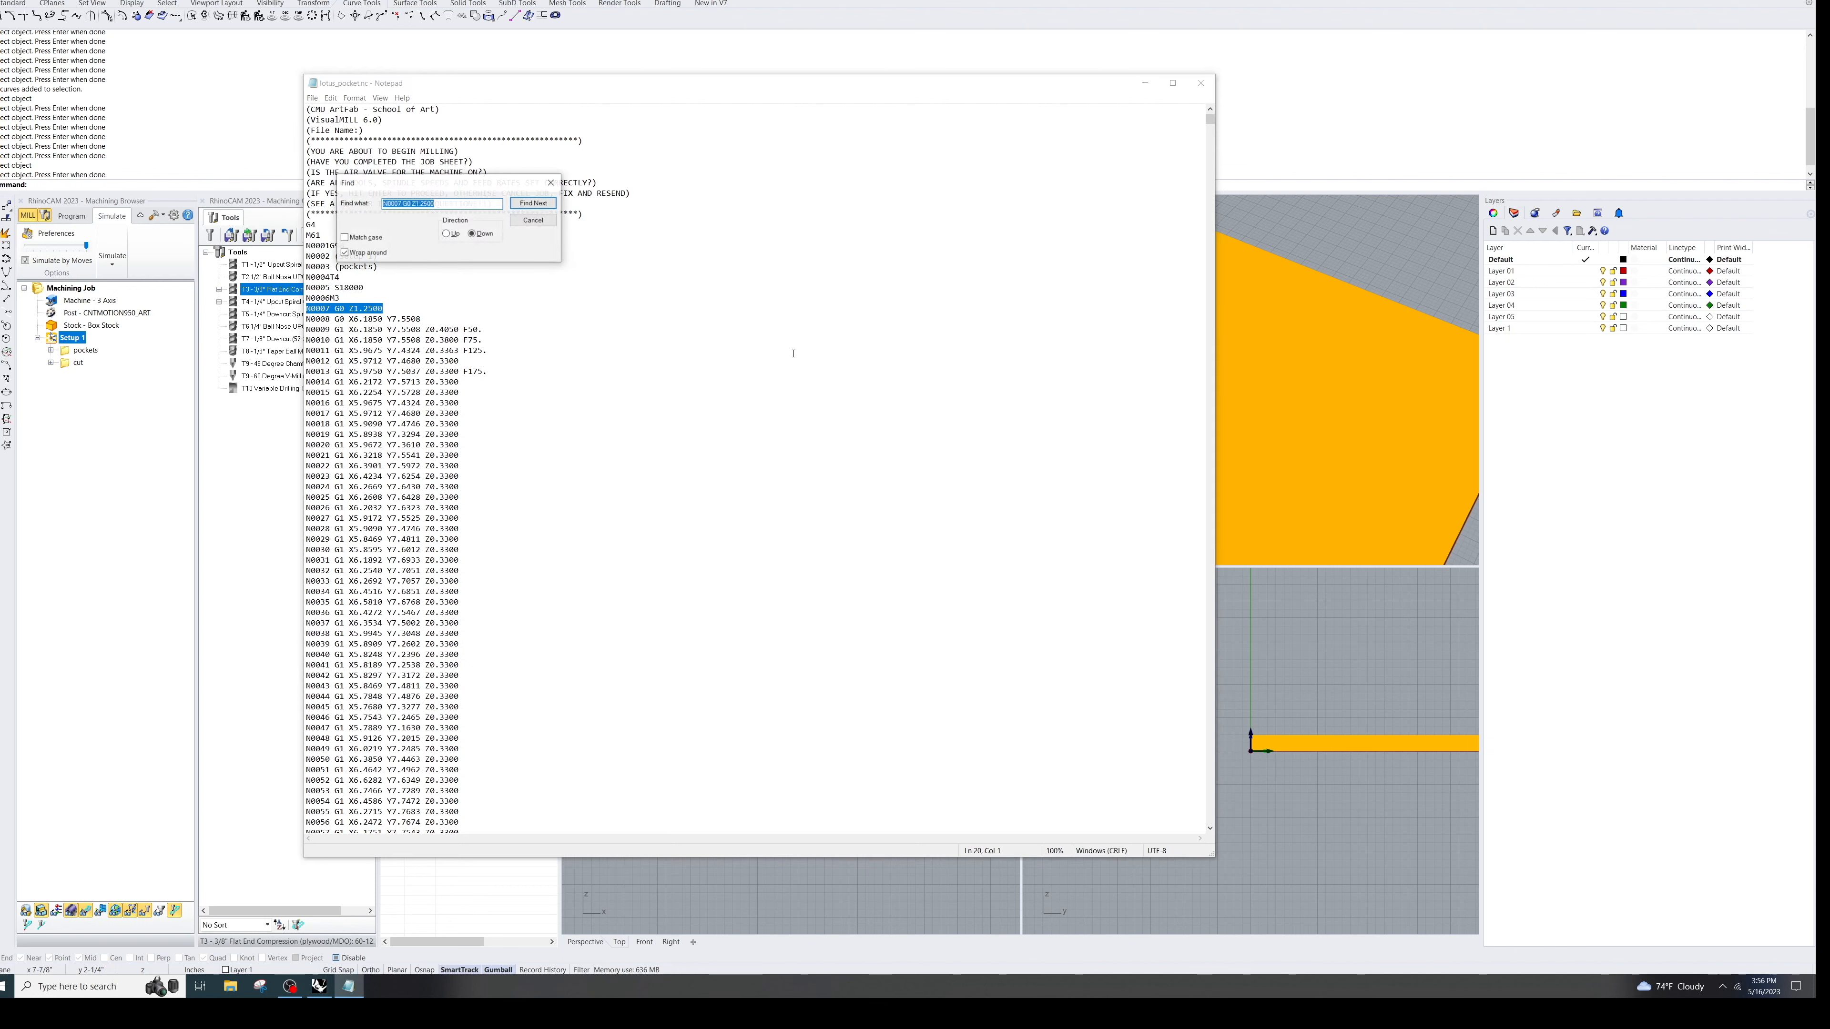
{"action": "type", "text": "pocket"}
{"action": "key", "text": "Return"}
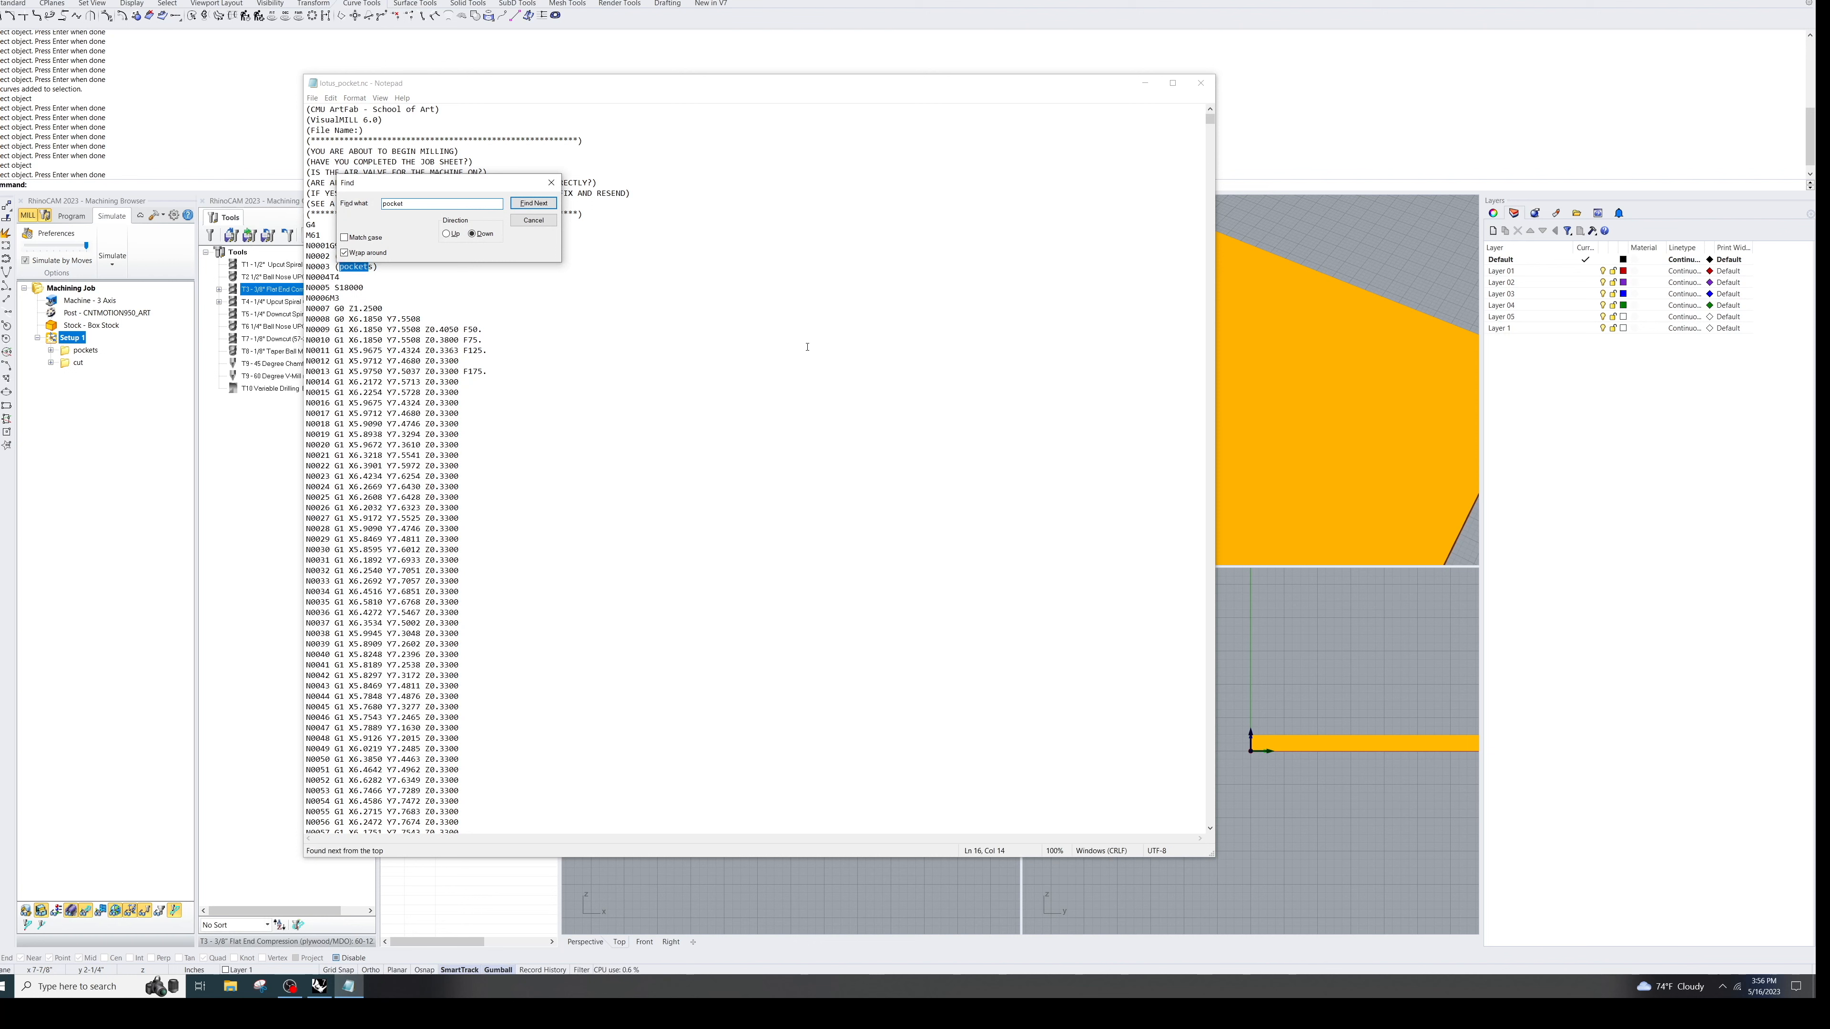
{"action": "type", "text": "profile"}
{"action": "key", "text": "Return"}
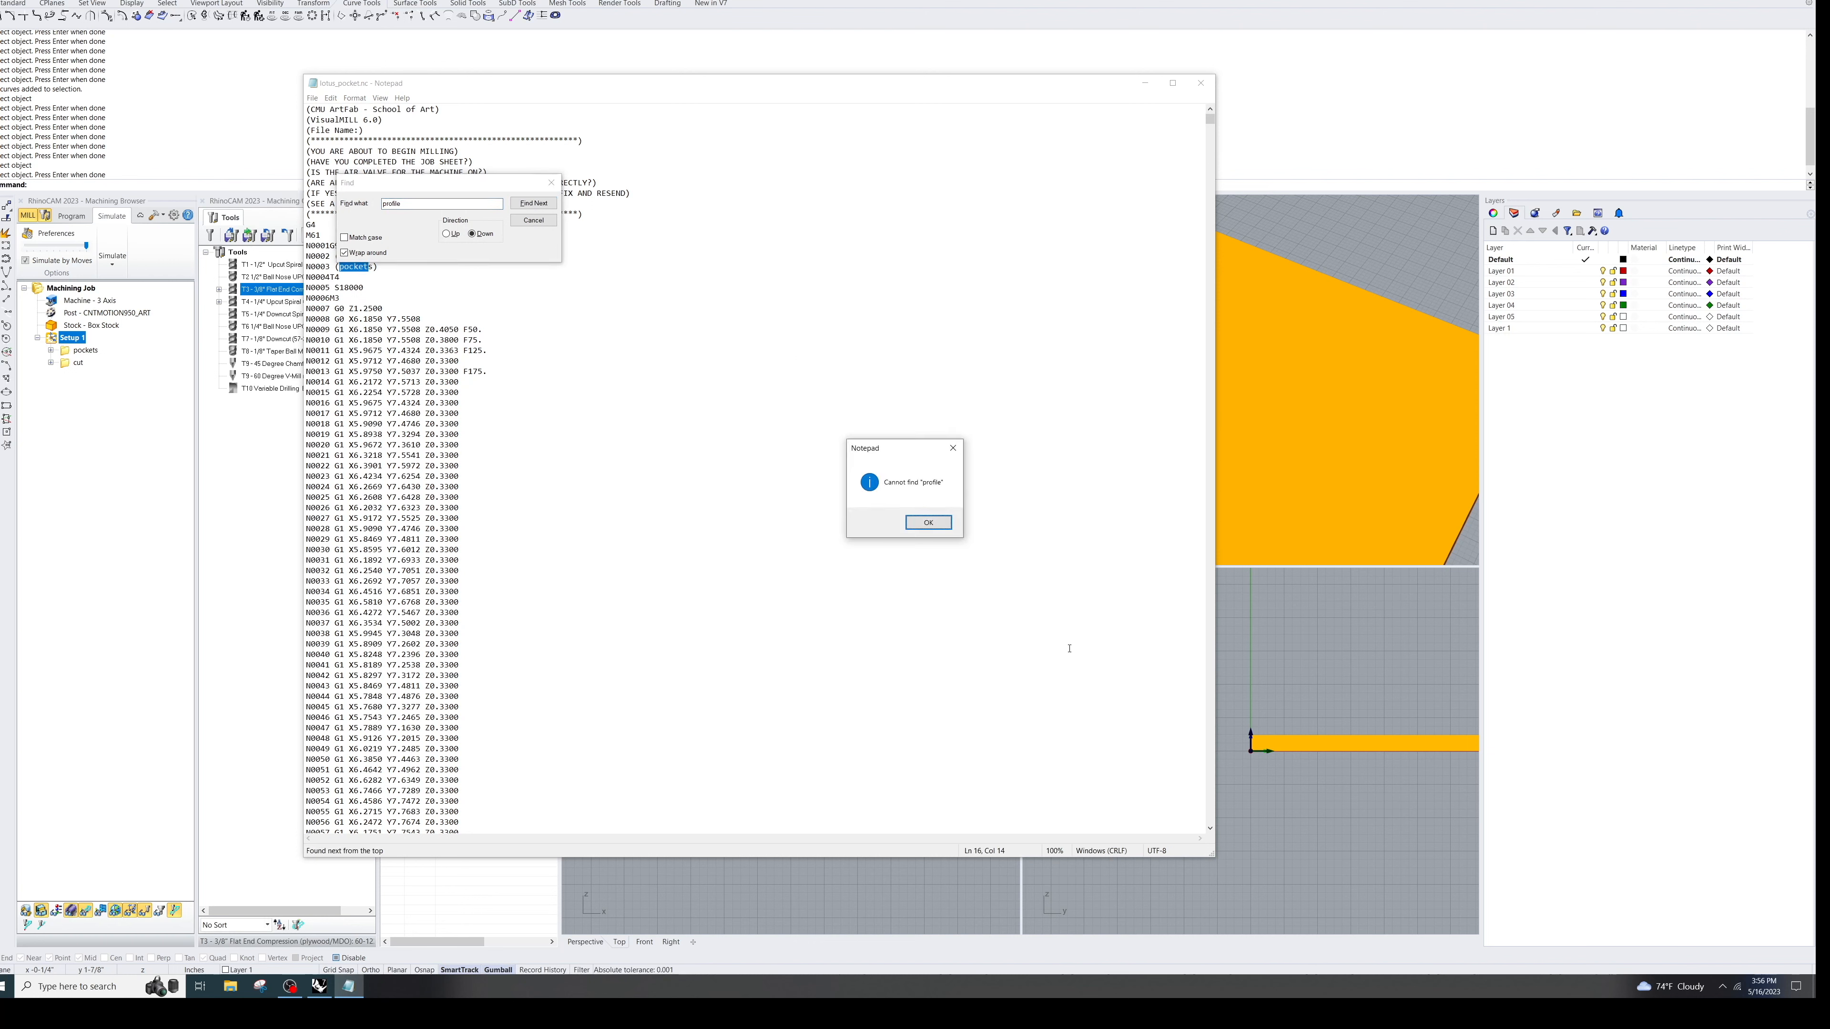
Step: Search the G-code for the tool change "t3" and locate the cut operation's label above it
{"action": "left_click", "coordinate": [932, 524]}
{"action": "left_click_drag", "start_coordinate": [414, 204], "coordinate": [347, 191]}
{"action": "key", "text": "BackSpace"}
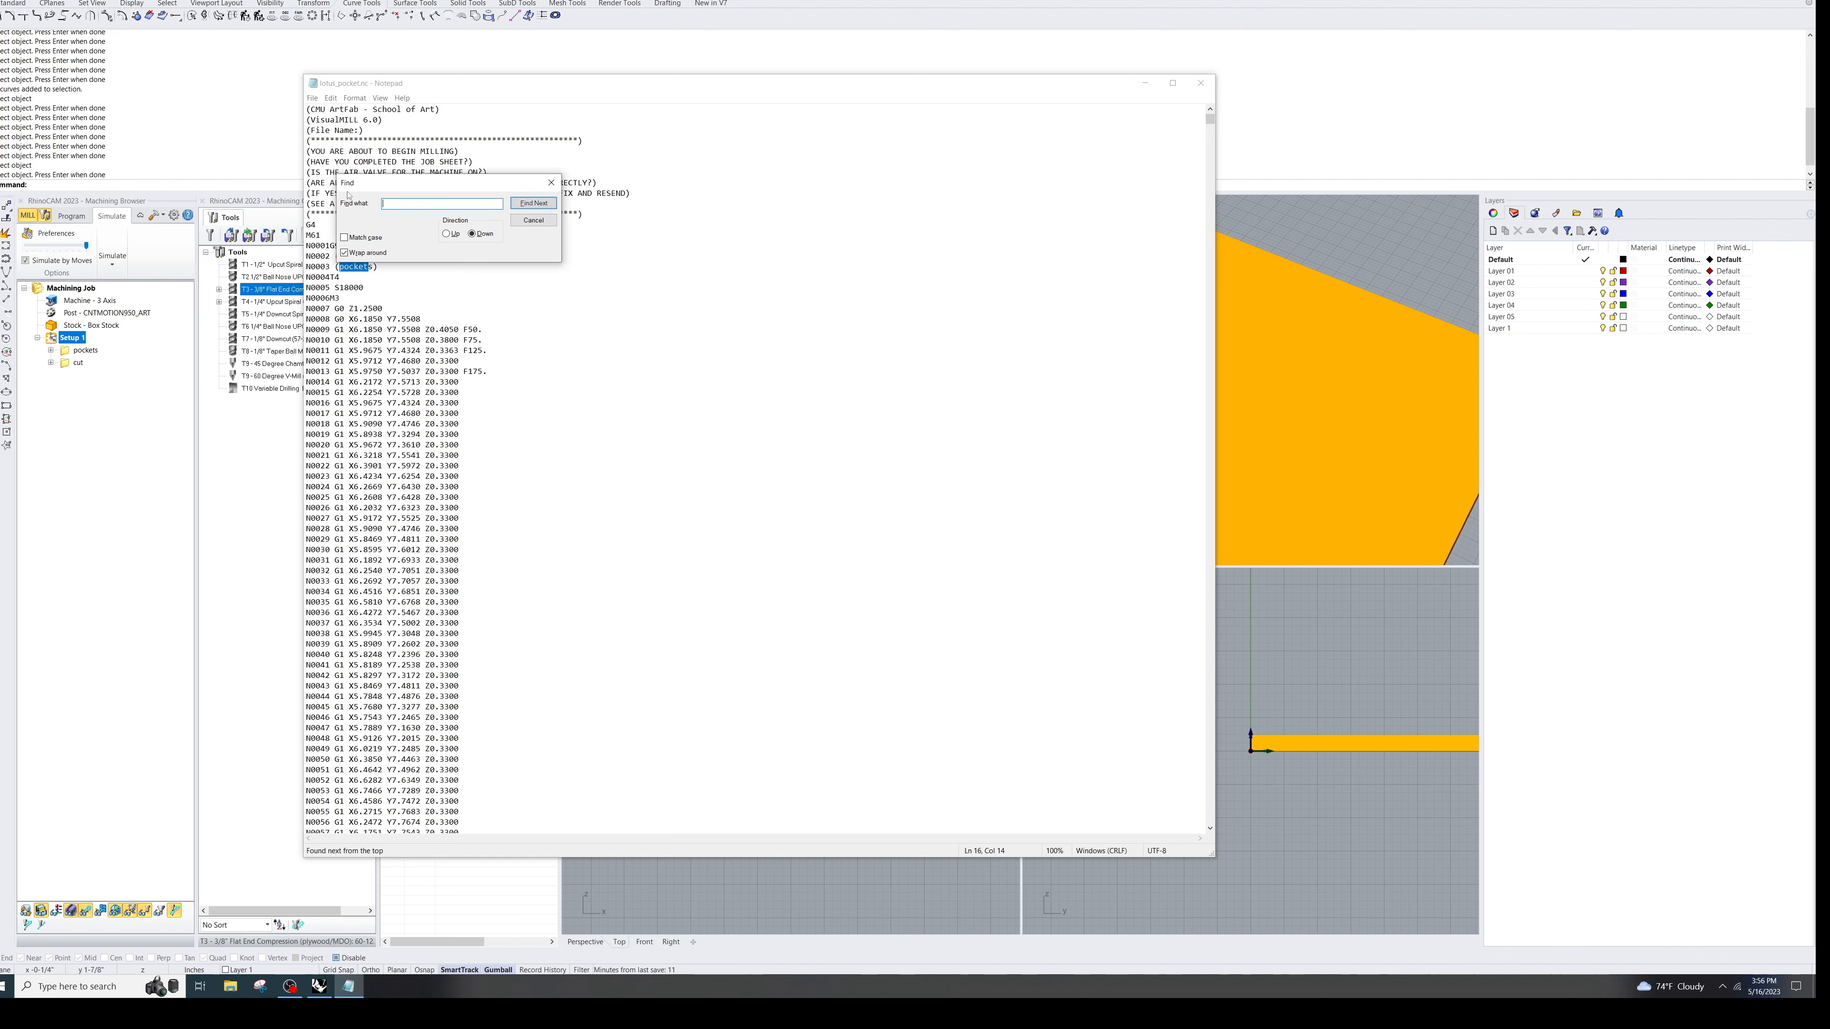
{"action": "type", "text": "t3"}
{"action": "key", "text": "Return"}
{"action": "mouse_move", "coordinate": [359, 811]}
{"action": "left_mouse_down"}
{"action": "mouse_move", "coordinate": [315, 812]}
{"action": "mouse_move", "coordinate": [359, 811]}
{"action": "mouse_move", "coordinate": [339, 812]}
{"action": "left_mouse_up"}
{"action": "left_click", "coordinate": [353, 812]}
Step: Check the cut operation in RhinoCAM's Setup 1, then return to Notepad and examine the G-code from the (cut) label onward
{"action": "left_click", "coordinate": [119, 373]}
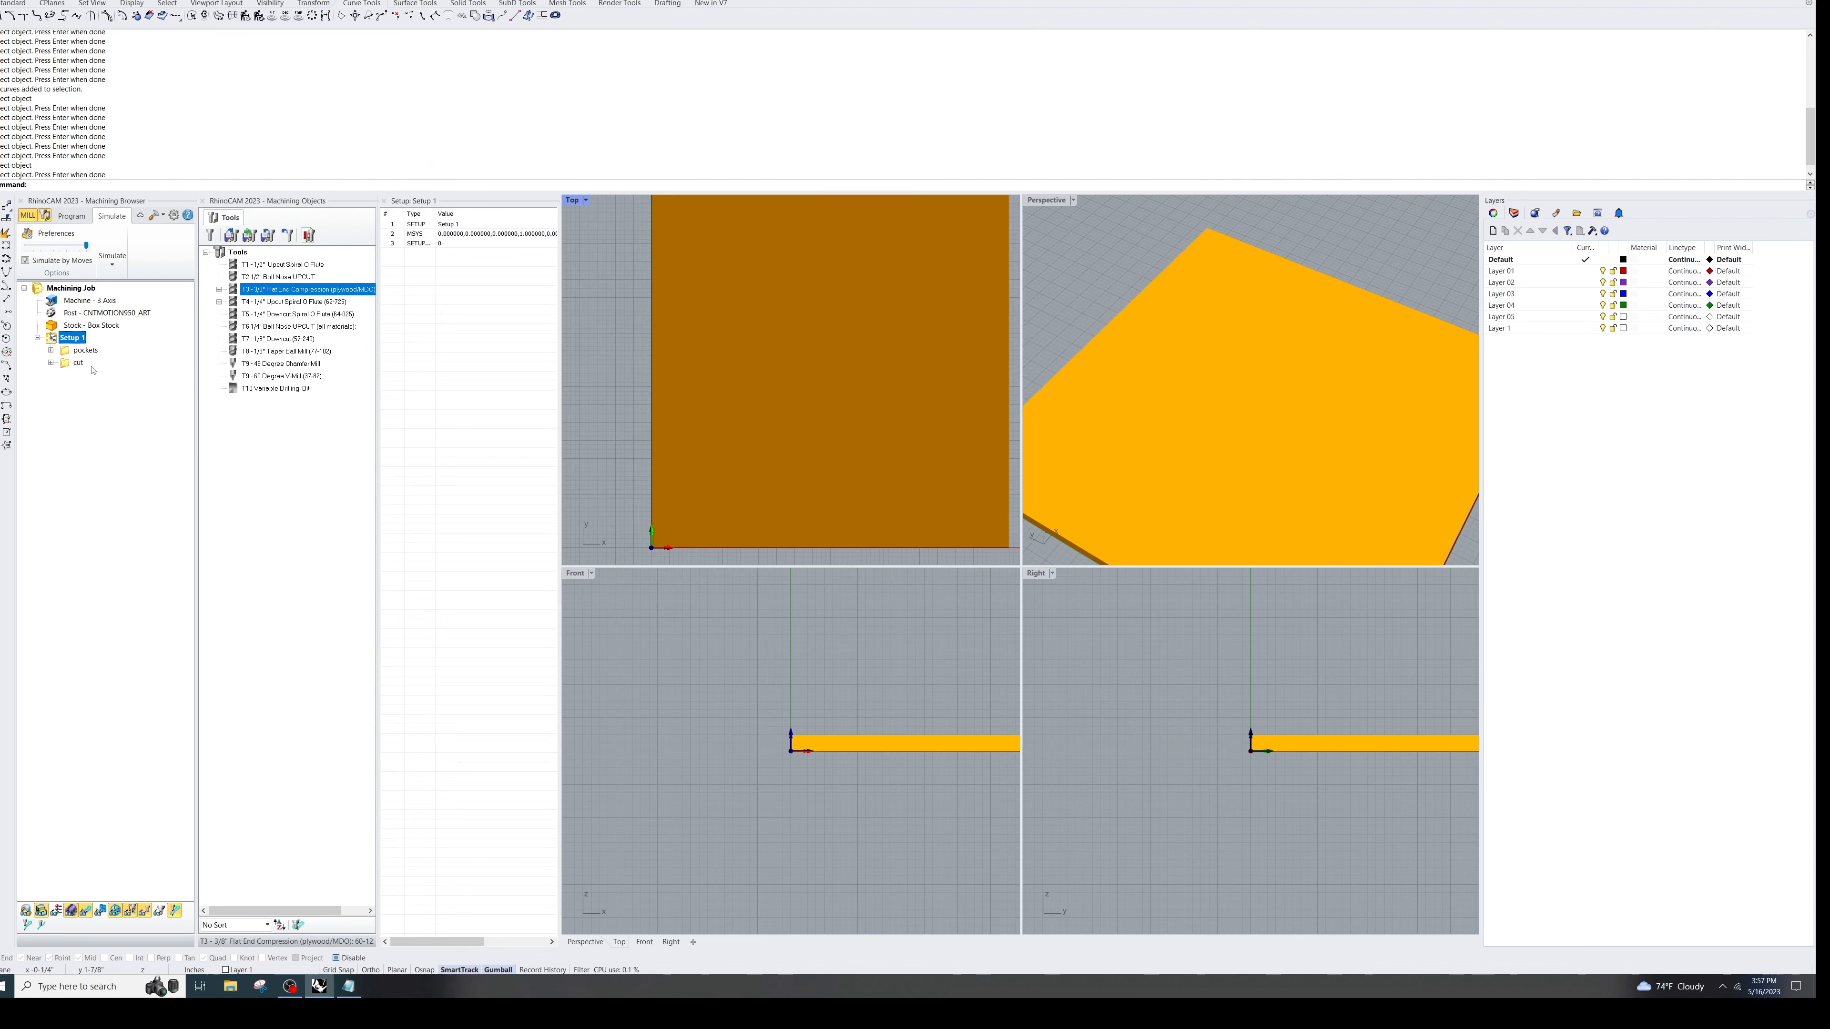
{"action": "left_click", "coordinate": [349, 986]}
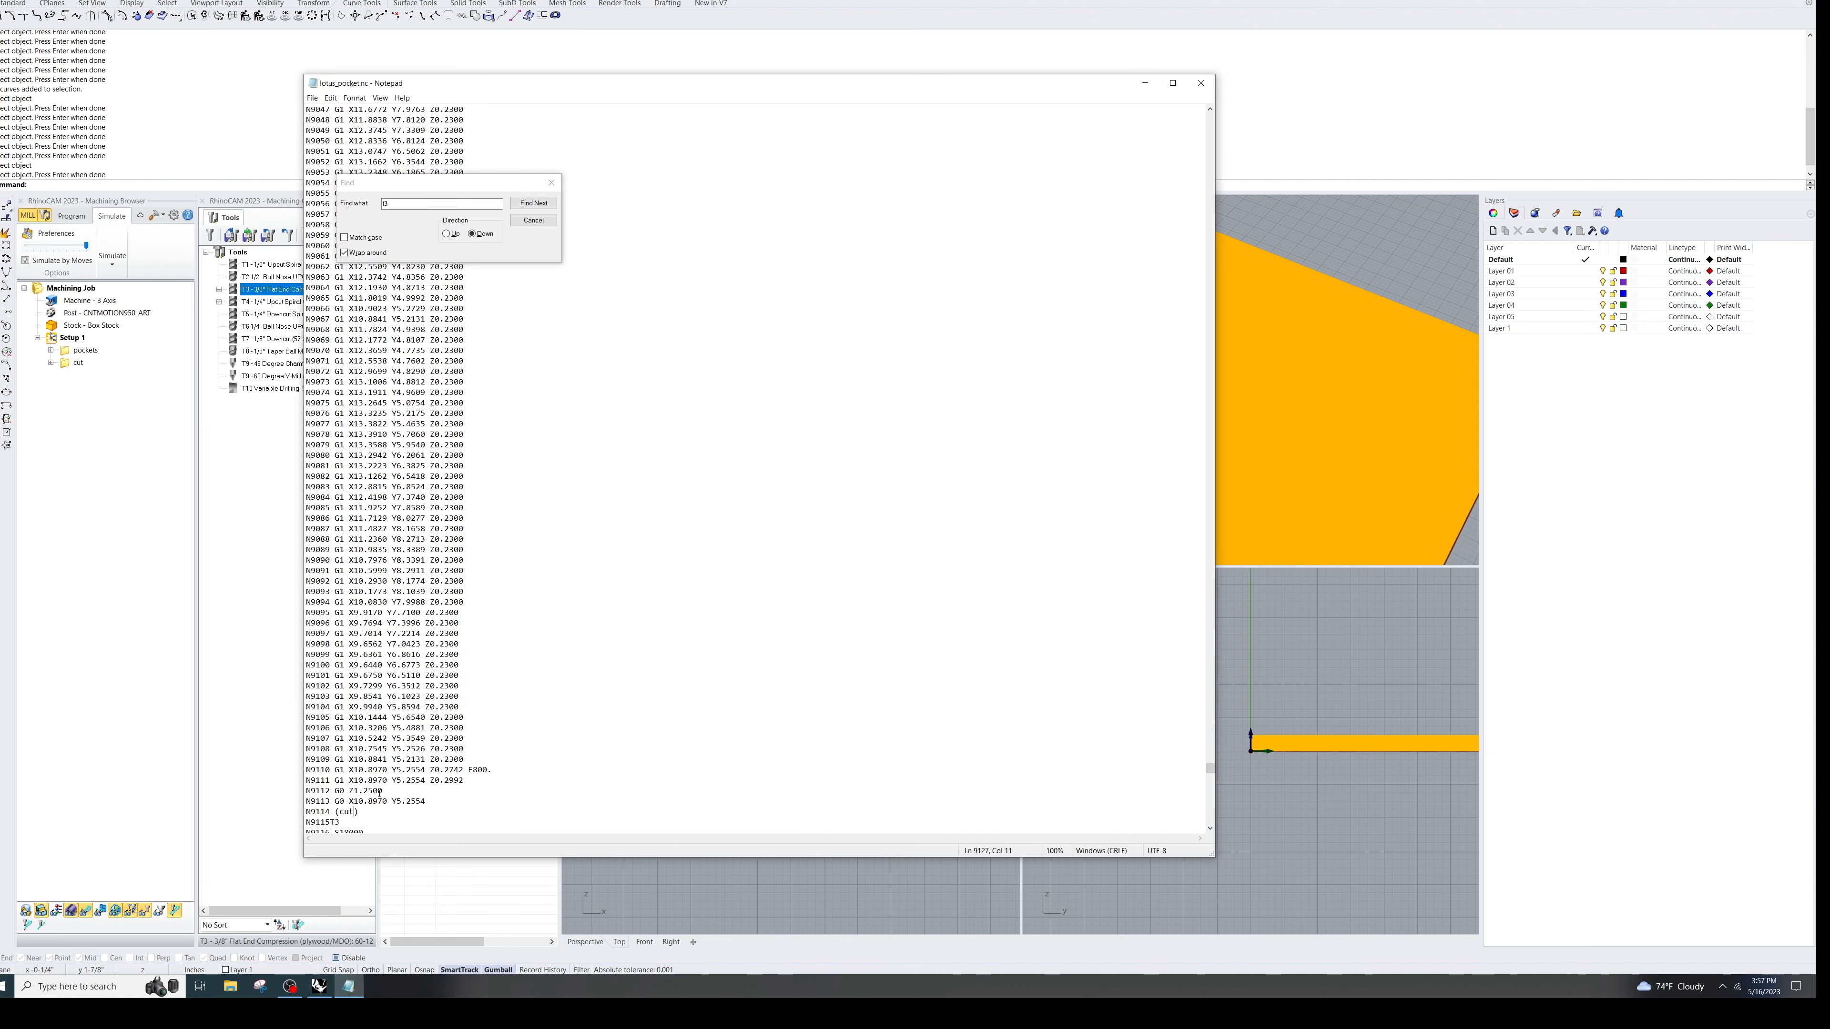
{"action": "left_click_drag", "start_coordinate": [358, 812], "coordinate": [297, 815]}
{"action": "scroll", "coordinate": [694, 396], "scroll_direction": "down", "scroll_amount": 20}
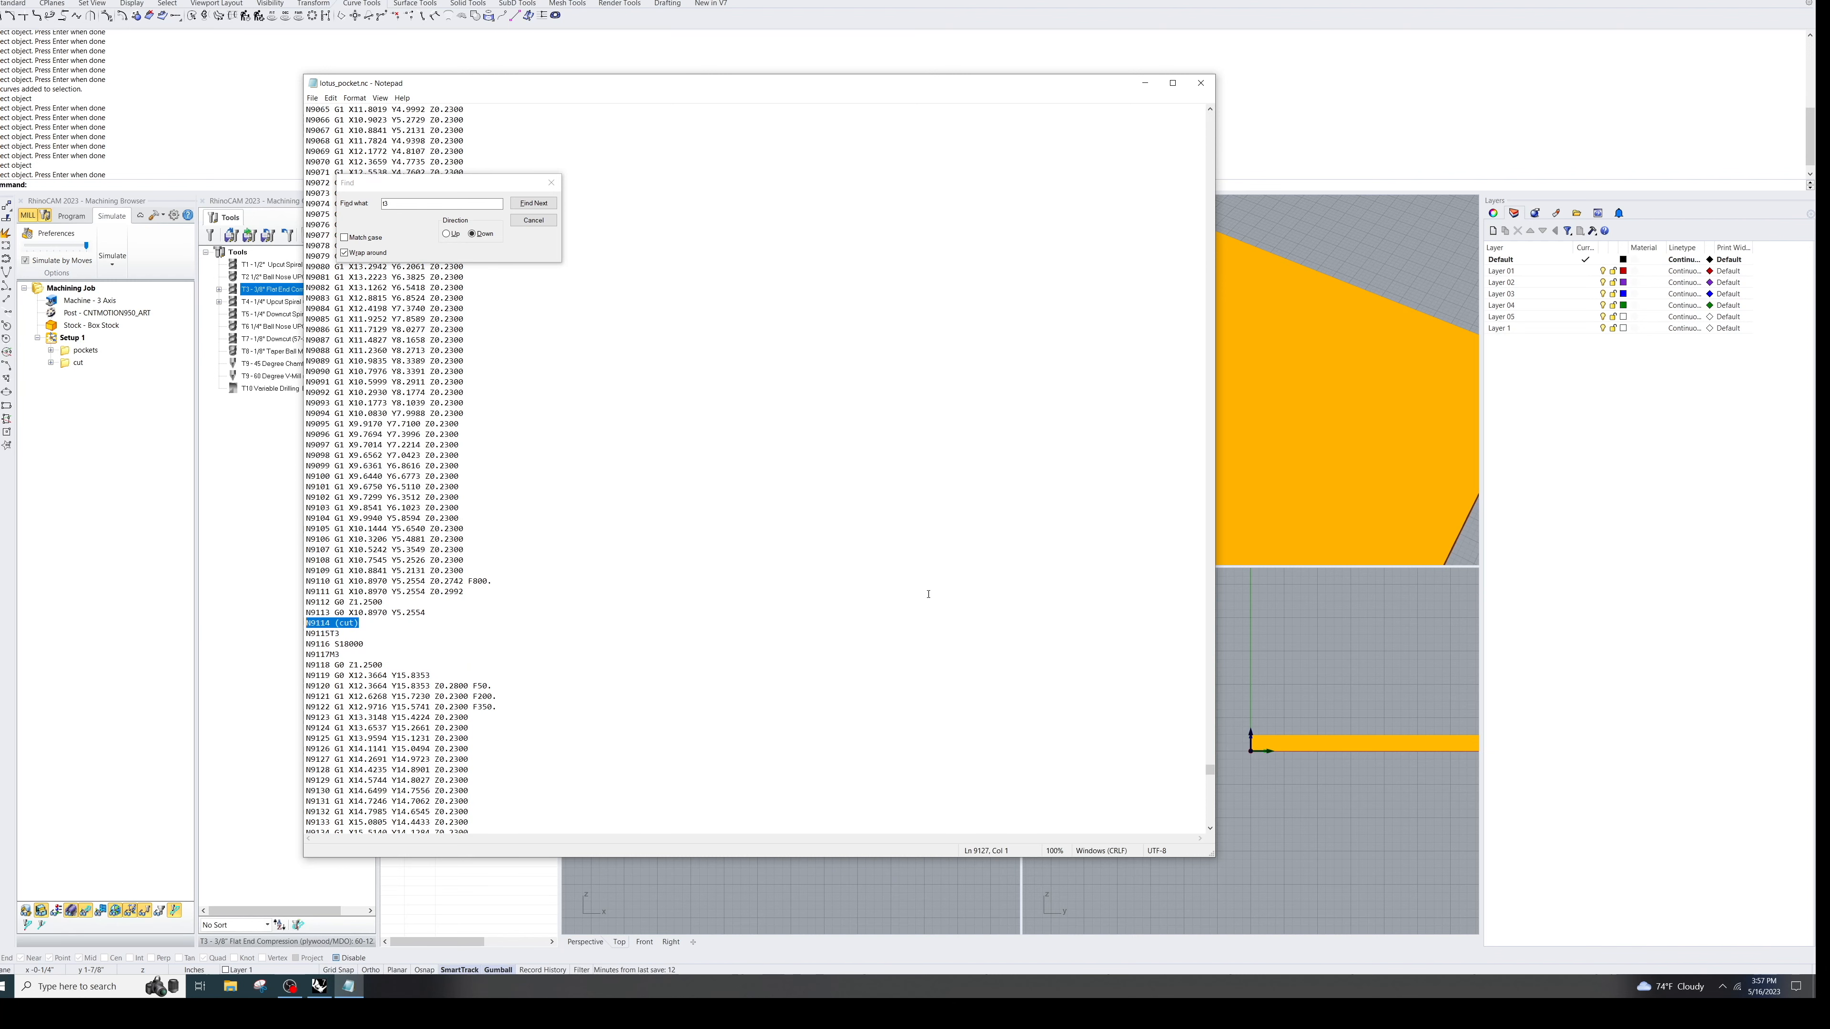
{"action": "left_click", "coordinate": [533, 219]}
{"action": "scroll", "coordinate": [801, 380], "scroll_direction": "down", "scroll_amount": 20}
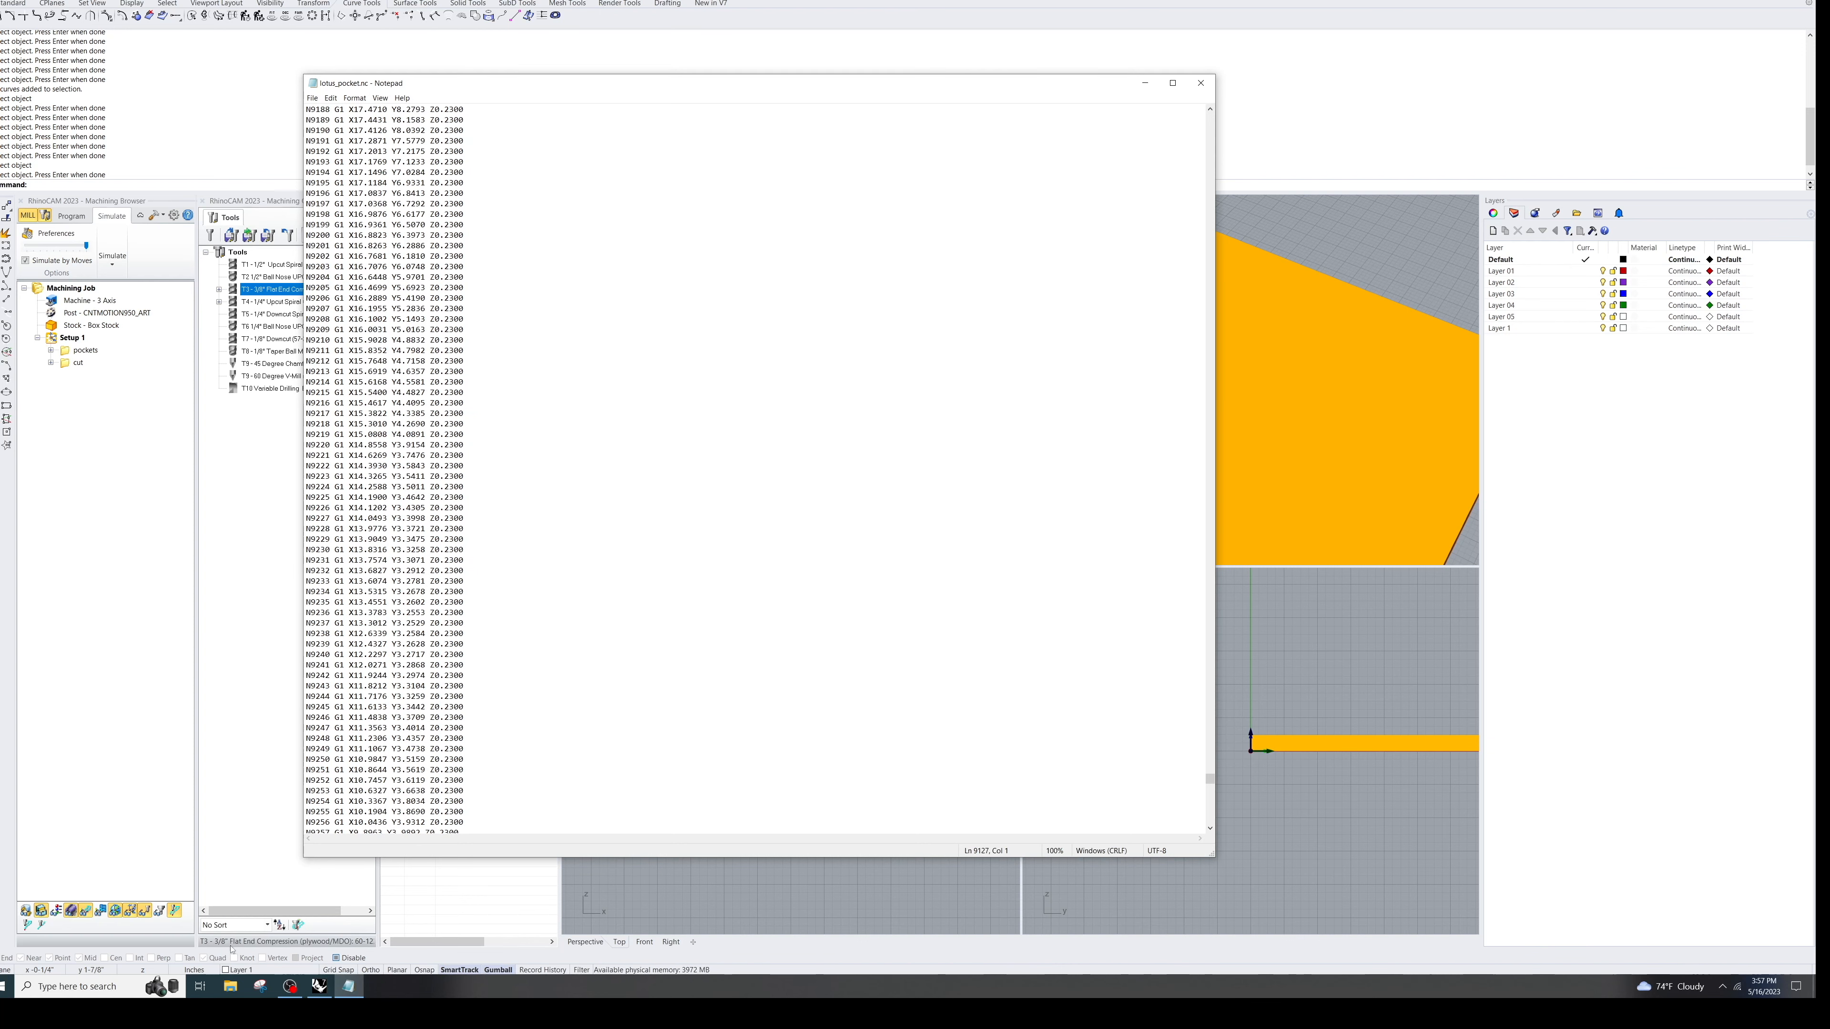
Step: Copy lotus_pocket.nc from File Explorer's recent files to the CNC_USB (F:) drive
{"action": "left_click", "coordinate": [230, 985]}
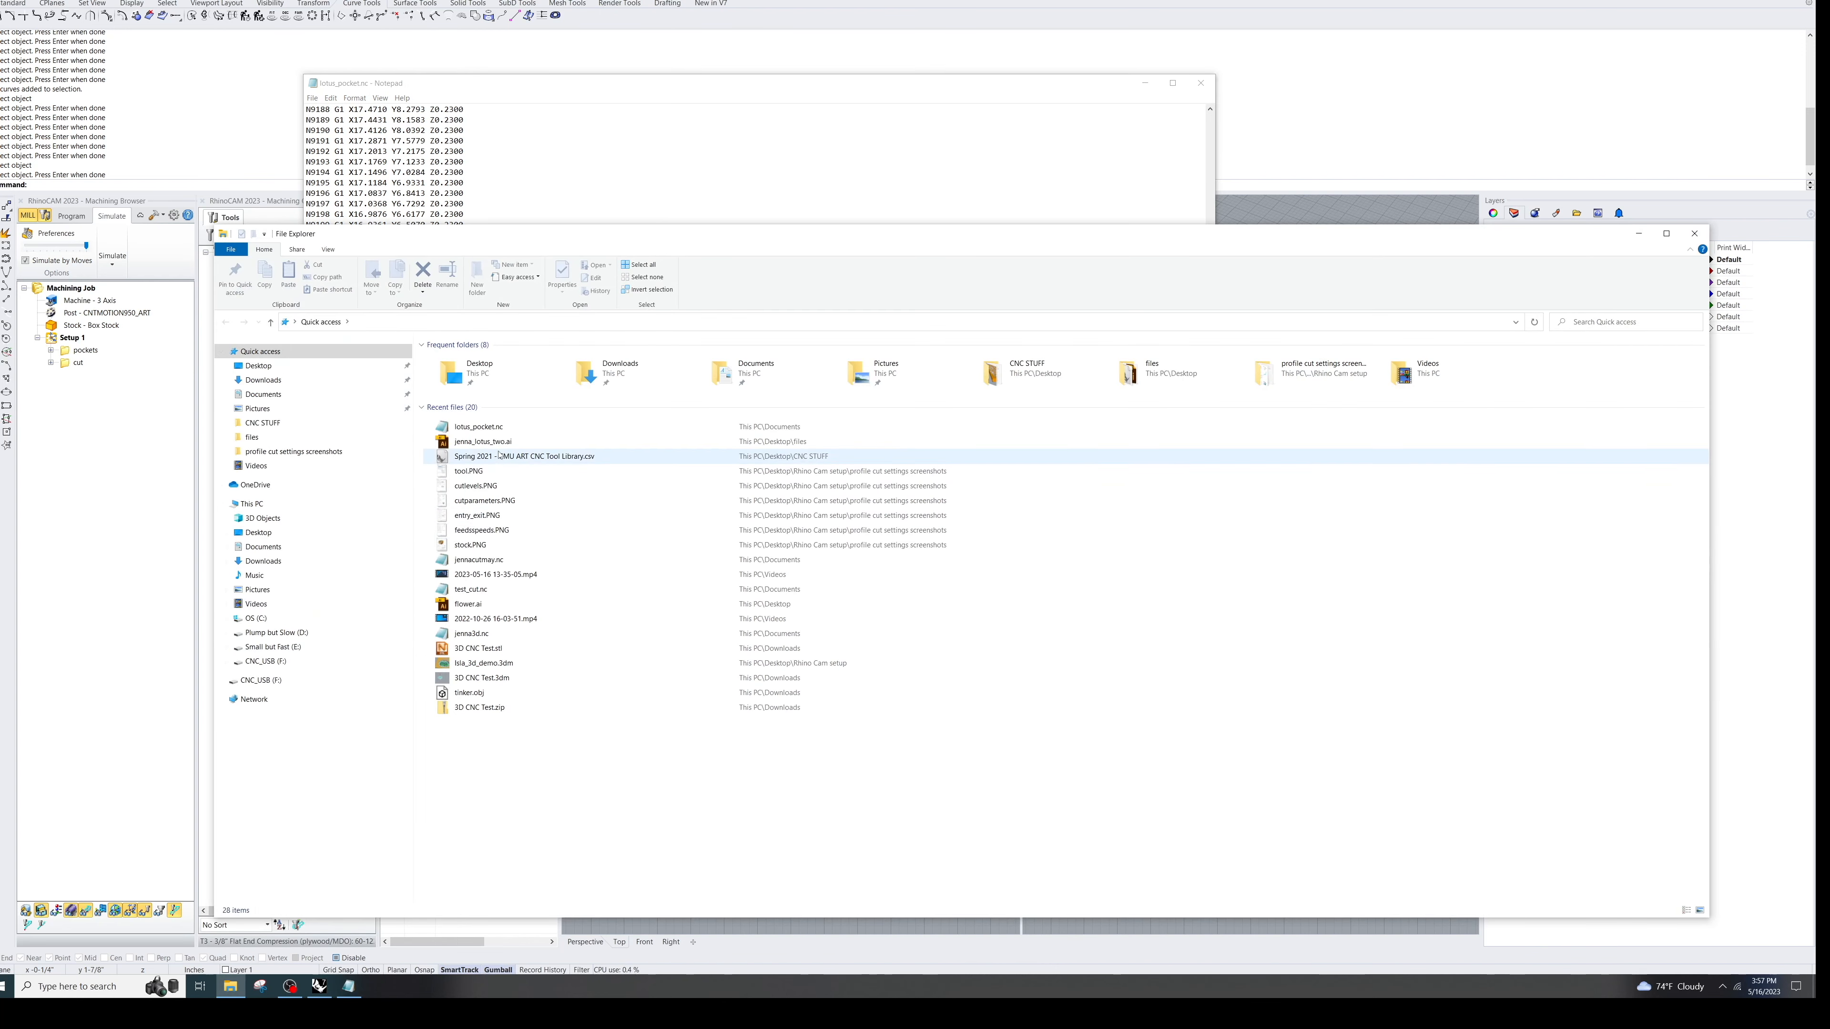
{"action": "left_click_drag", "start_coordinate": [478, 427], "coordinate": [266, 681]}
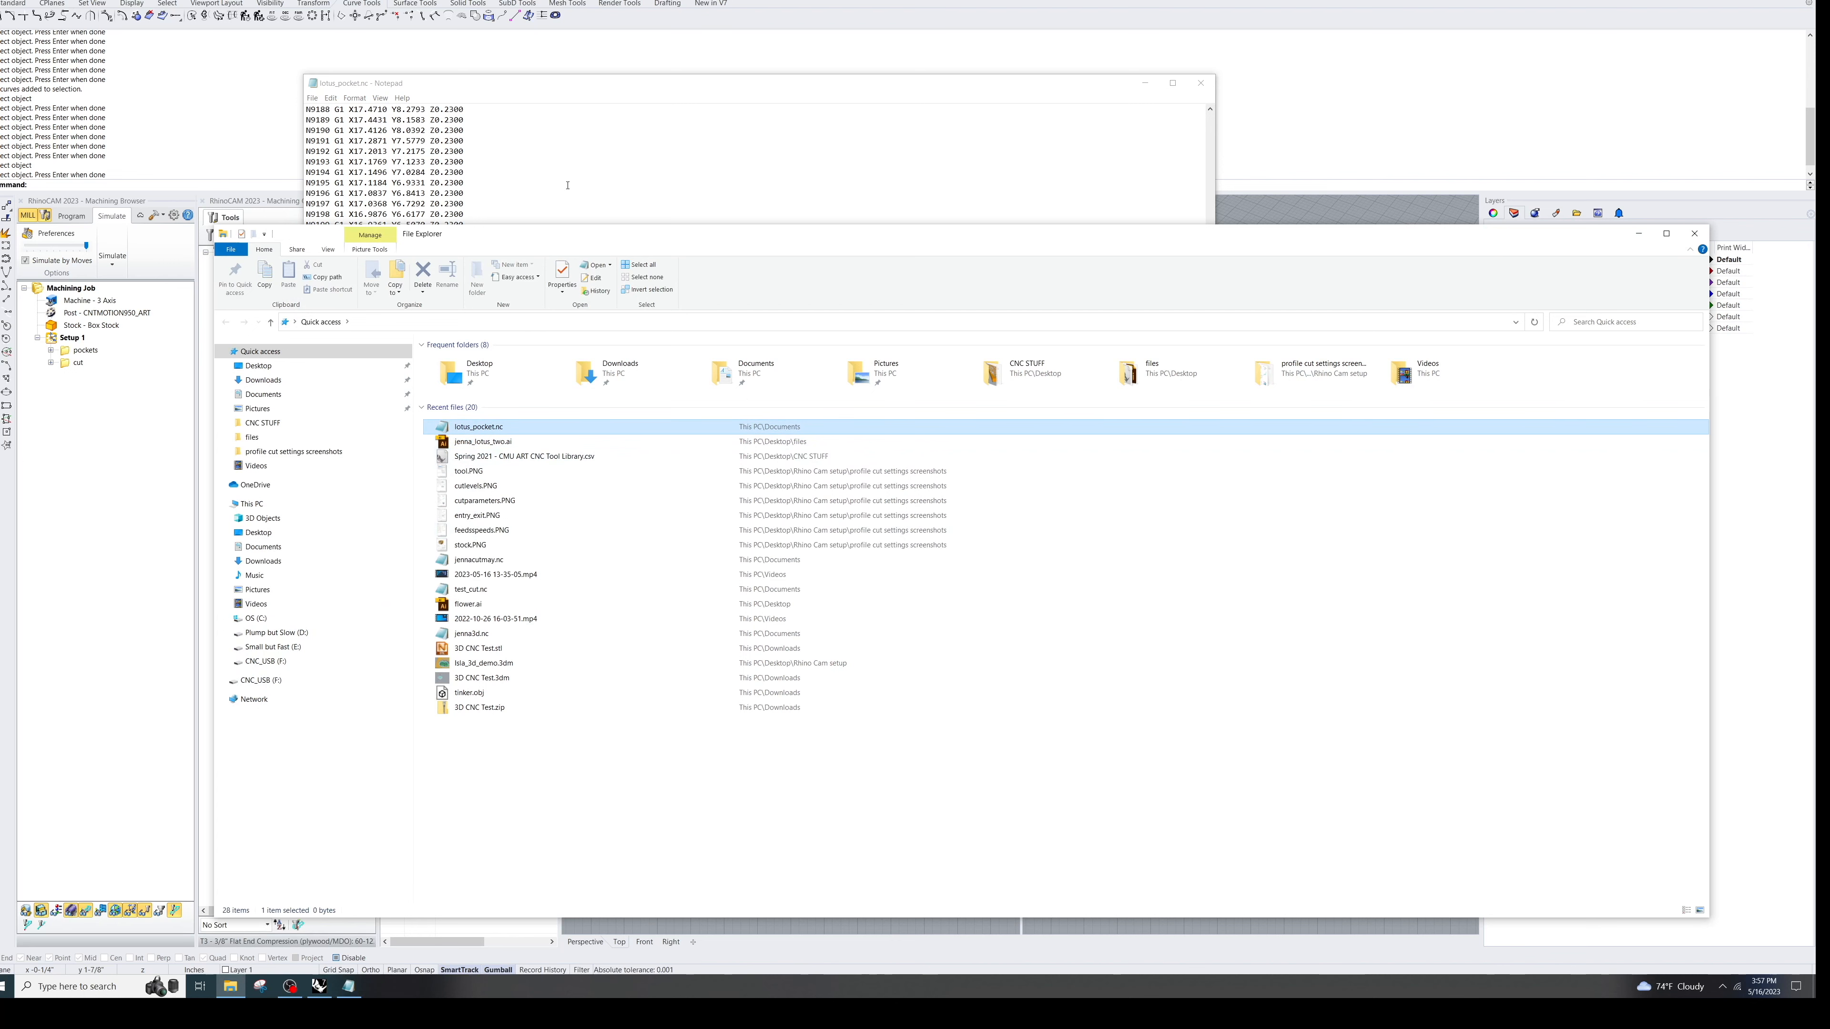